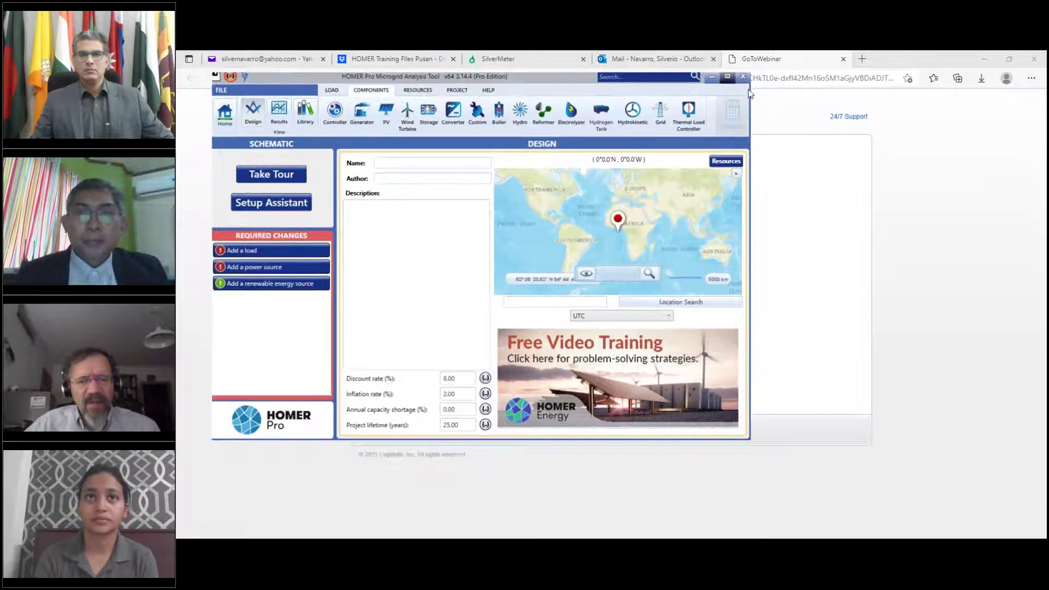
Maximize the HOMER Pro window and name the new project "Alaskan Cooperative Utility System"
{"action": "left_click", "coordinate": [751, 88]}
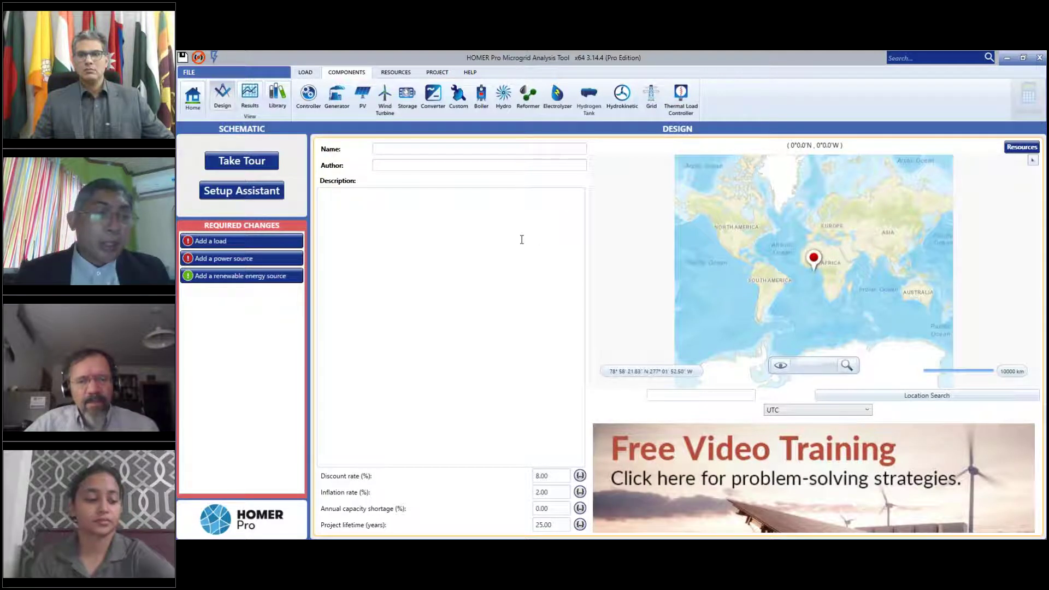
{"action": "left_click", "coordinate": [444, 151]}
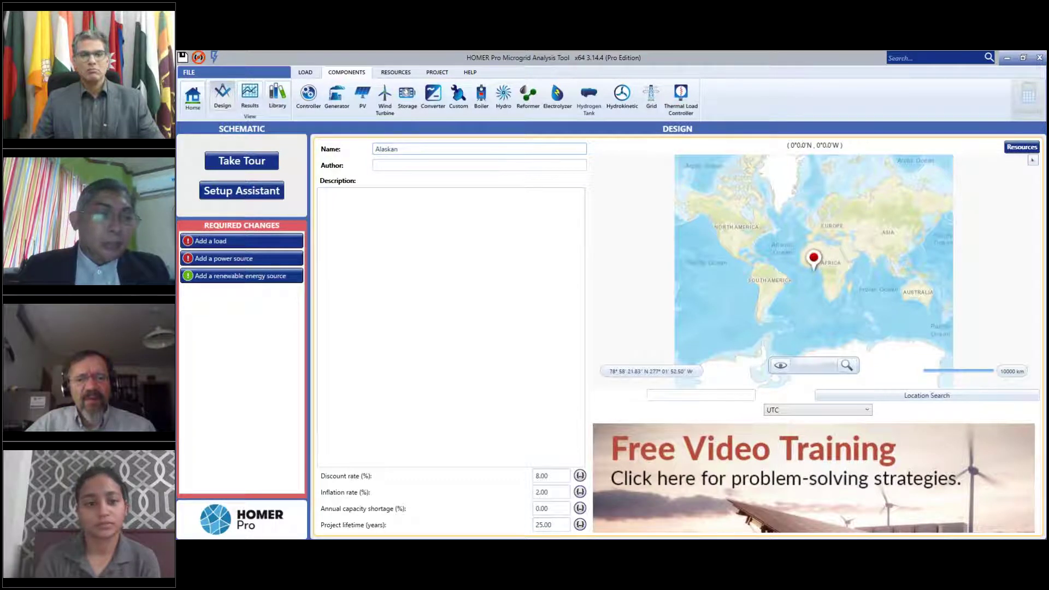
{"action": "type", "text": "erative Utility "}
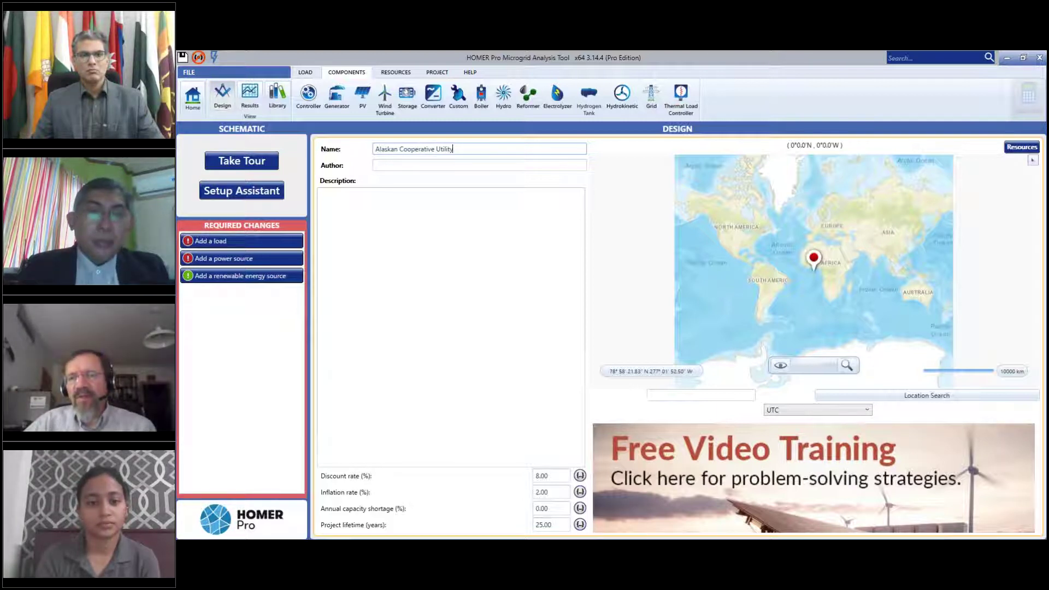
{"action": "type", "text": "System"}
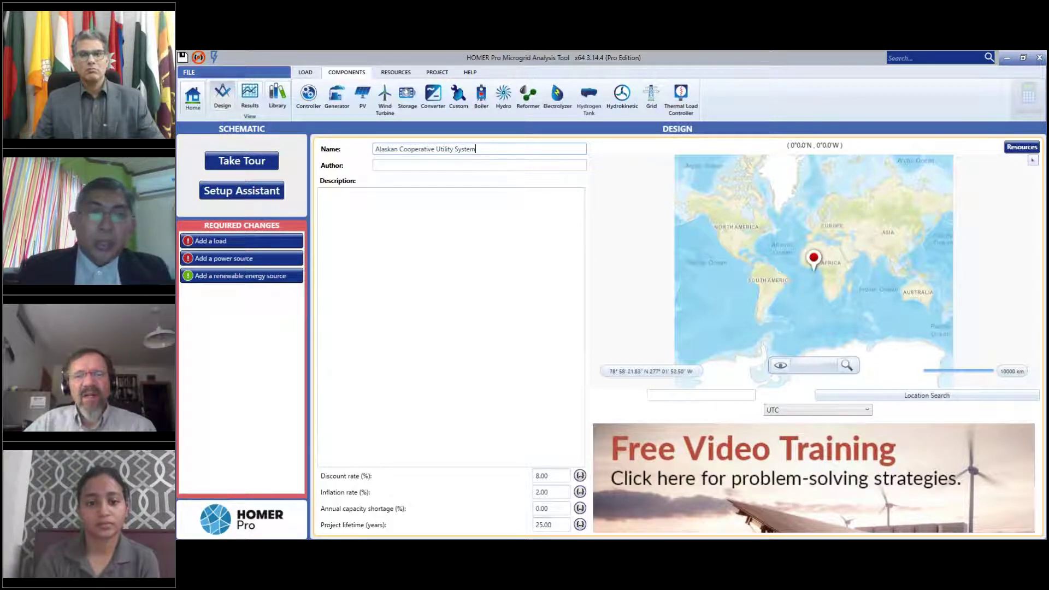
{"action": "left_click", "coordinate": [469, 163]}
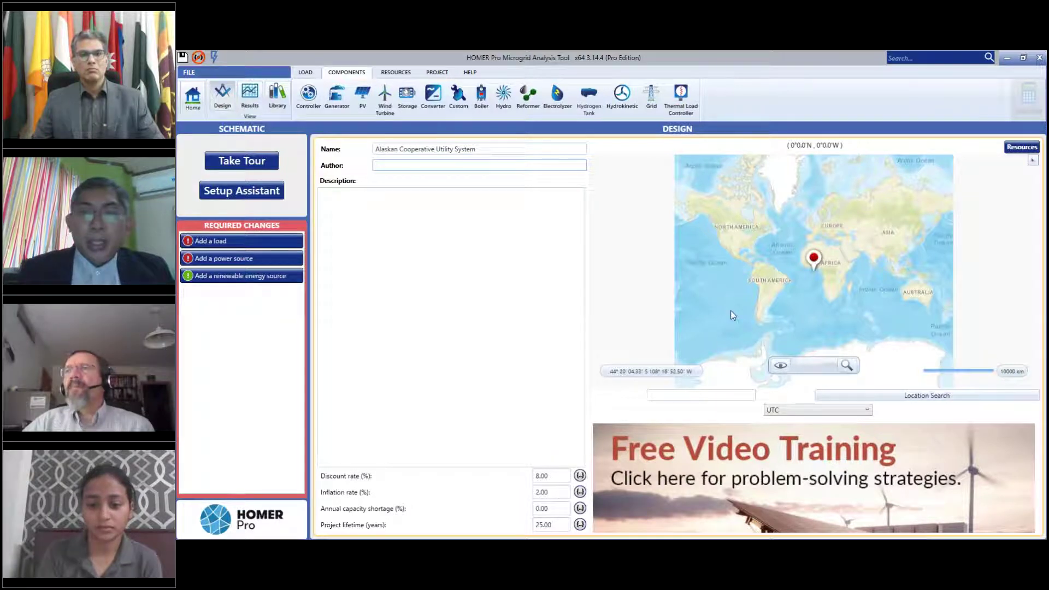
Set the project location by searching for "chevak, AK" and view the site in aerial imagery
{"action": "left_click", "coordinate": [696, 394]}
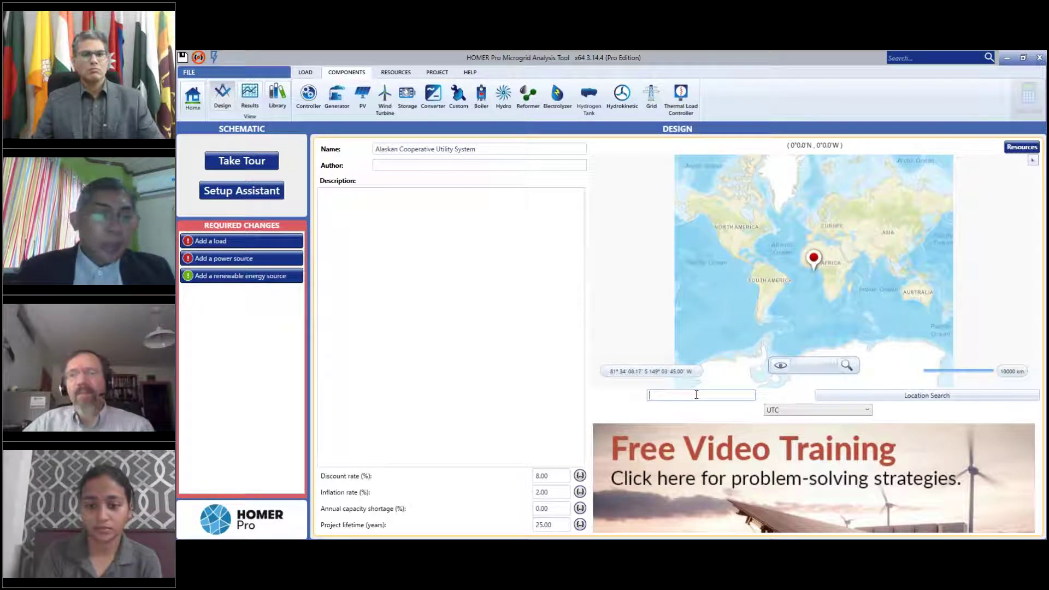
{"action": "type", "text": "cheva"}
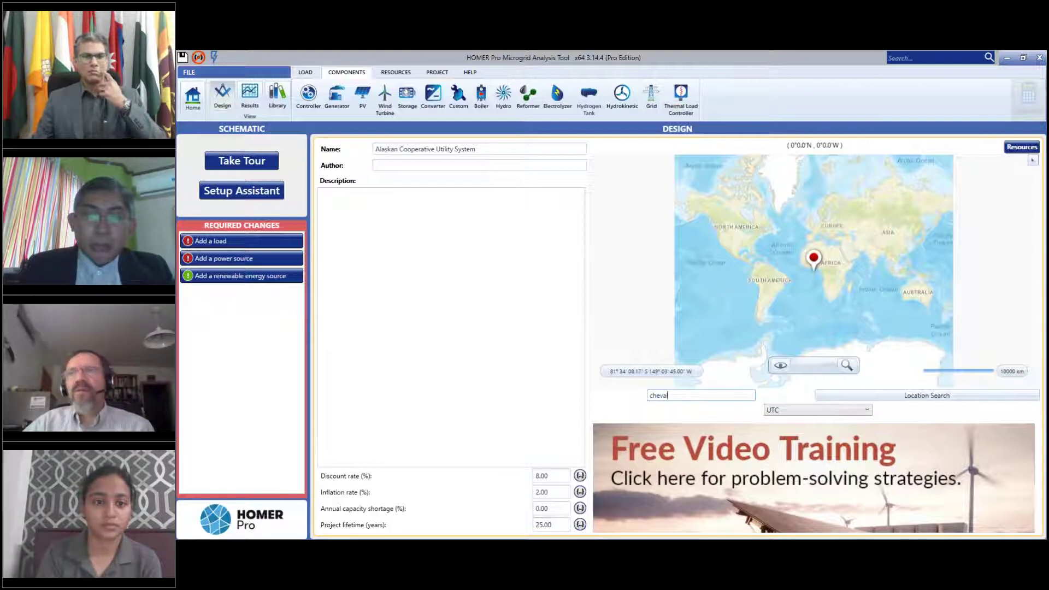
{"action": "type", "text": "k, AK"}
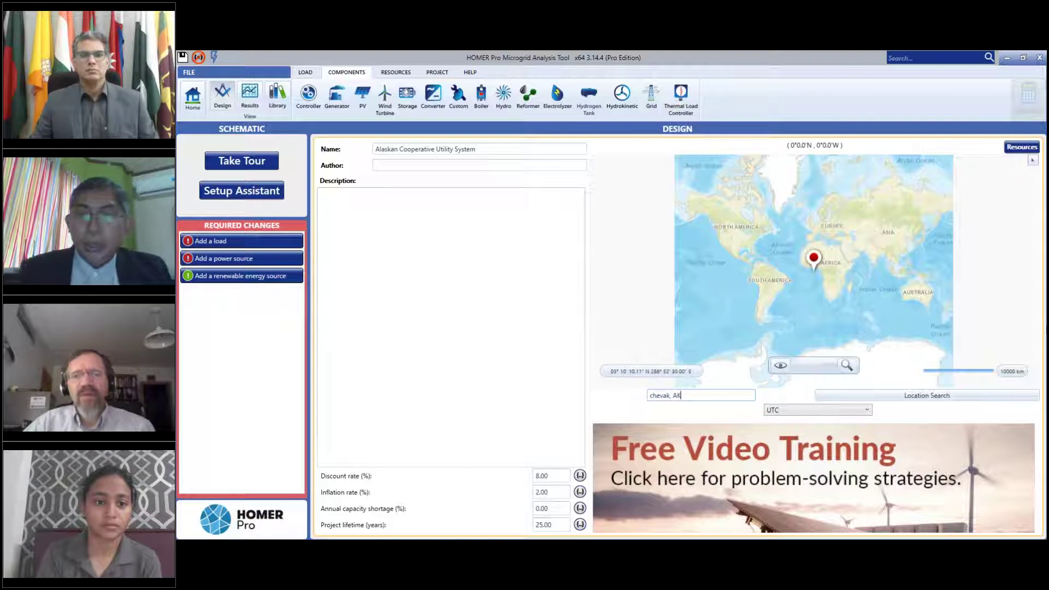
{"action": "left_click", "coordinate": [893, 402]}
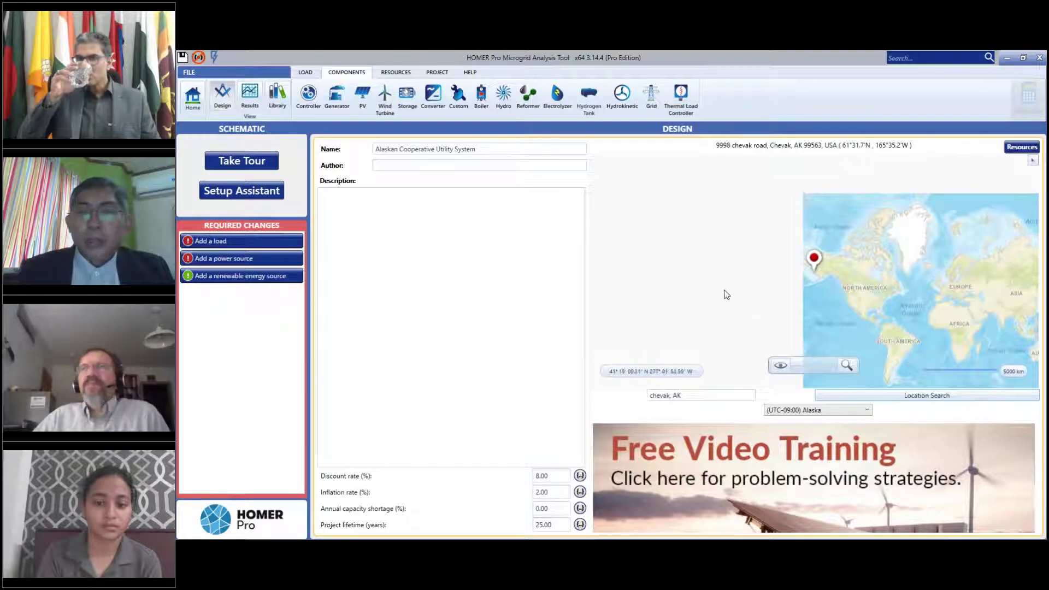
{"action": "mouse_move", "coordinate": [853, 372]}
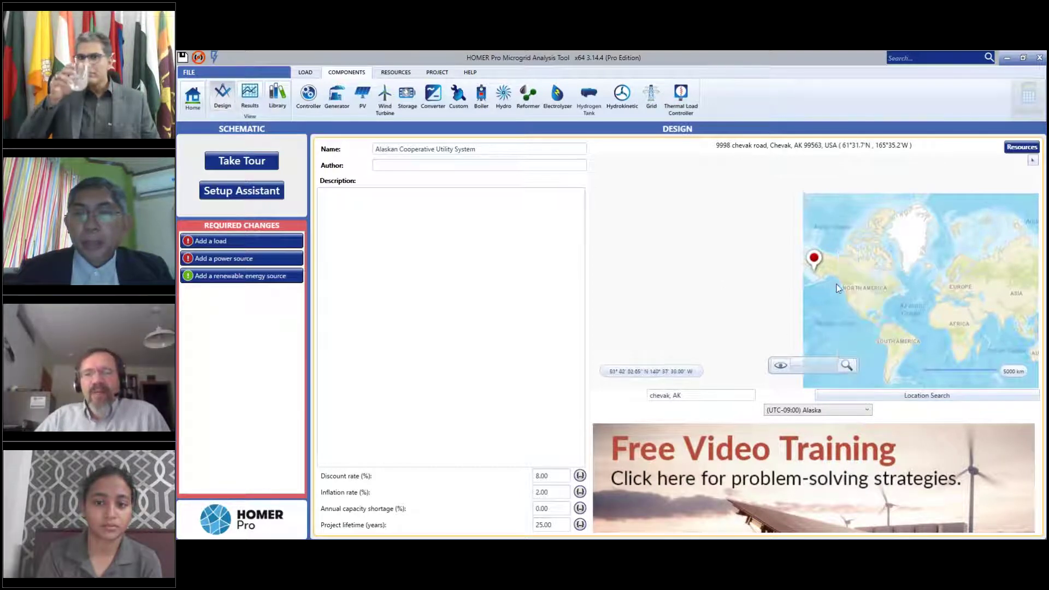
{"action": "left_click", "coordinate": [871, 290]}
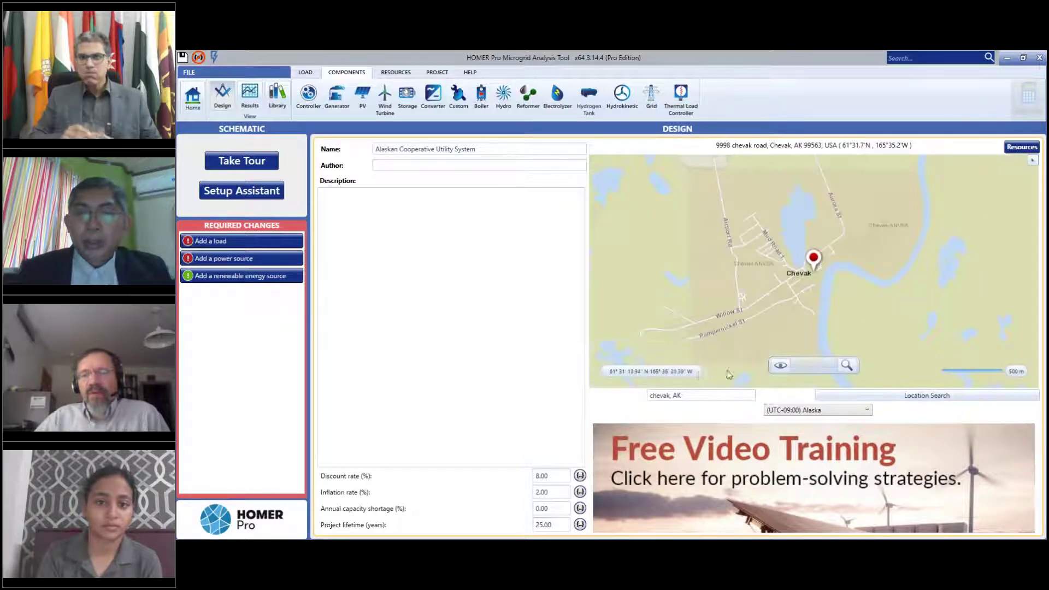
{"action": "mouse_move", "coordinate": [779, 366]}
{"action": "left_click", "coordinate": [758, 270]}
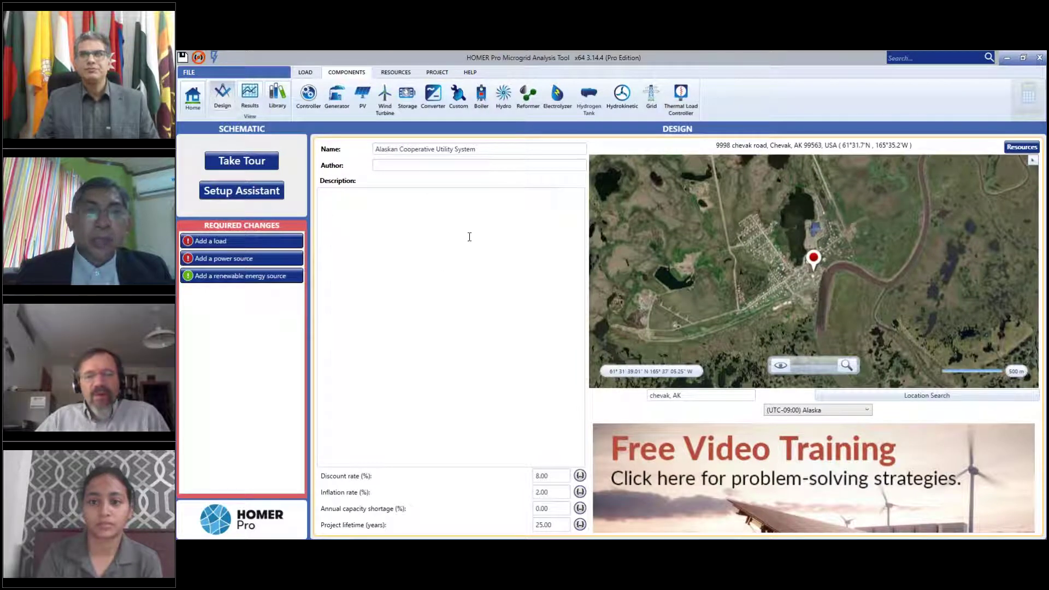
Import Sample Alaskan Village Electric Load.dmd as the first electric load, with 2011 as the year of the data
{"action": "left_click", "coordinate": [338, 99]}
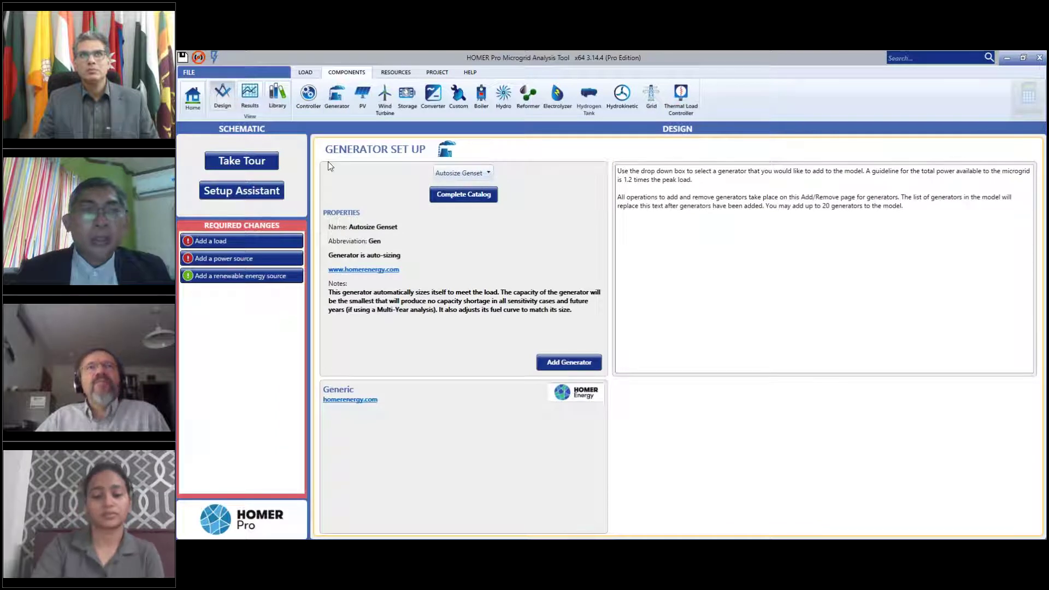
{"action": "left_click", "coordinate": [193, 98]}
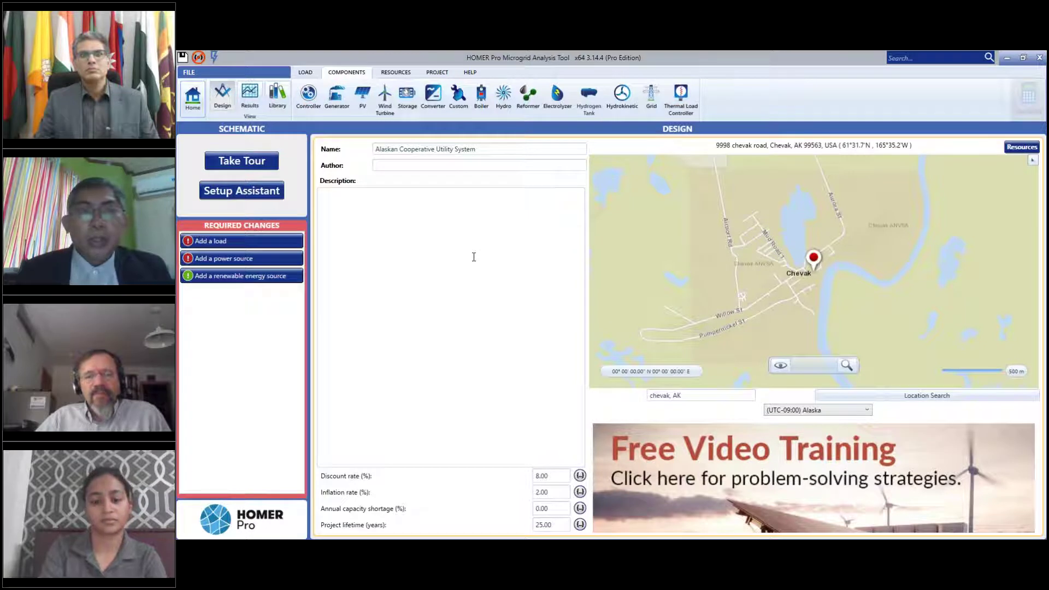
{"action": "left_click", "coordinate": [305, 72]}
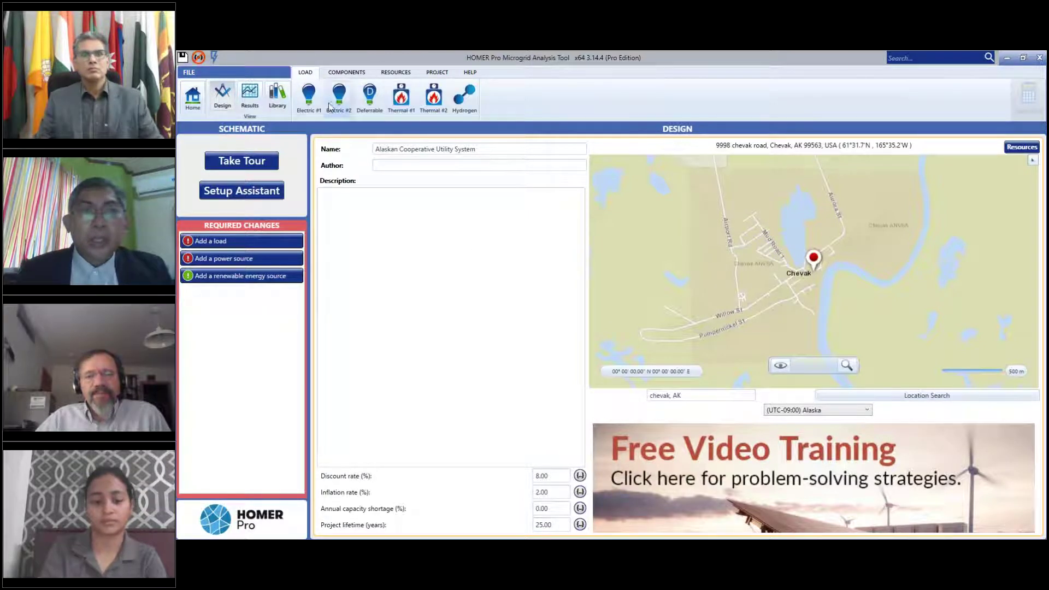
{"action": "left_click", "coordinate": [309, 94]}
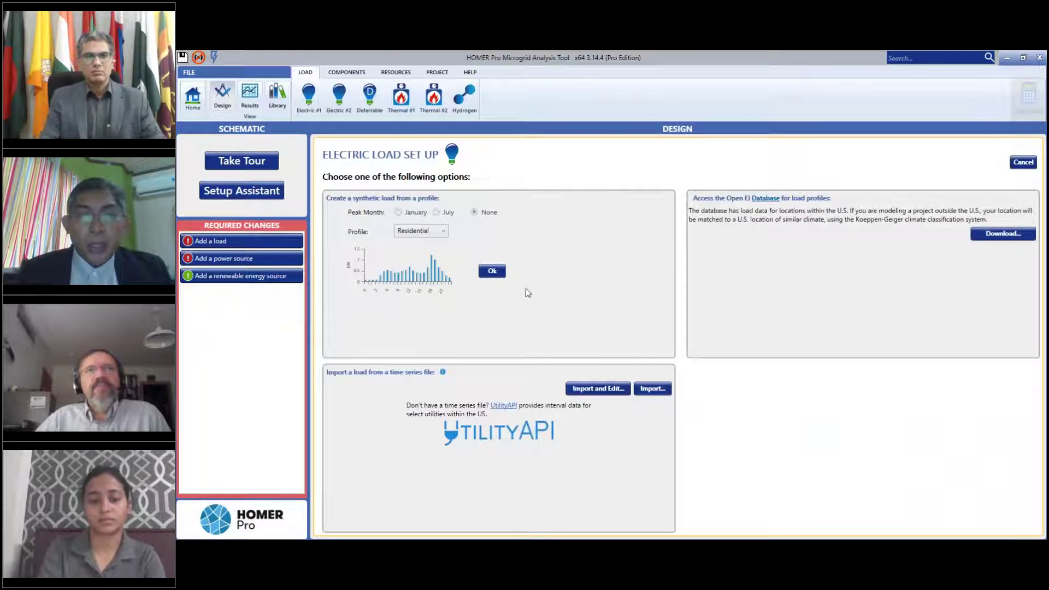
{"action": "left_click", "coordinate": [652, 388]}
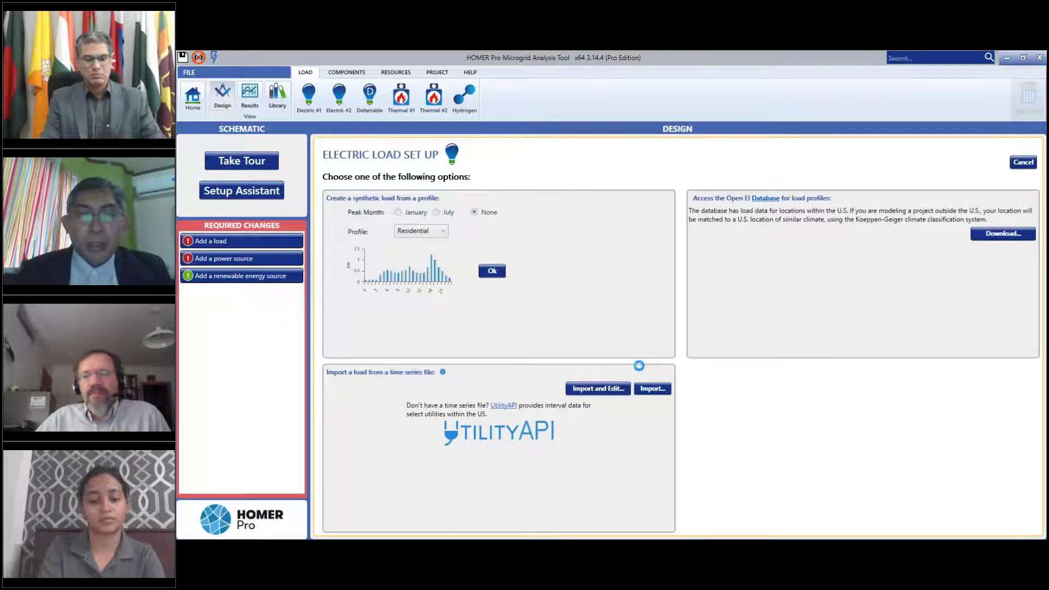
{"action": "left_click", "coordinate": [470, 244]}
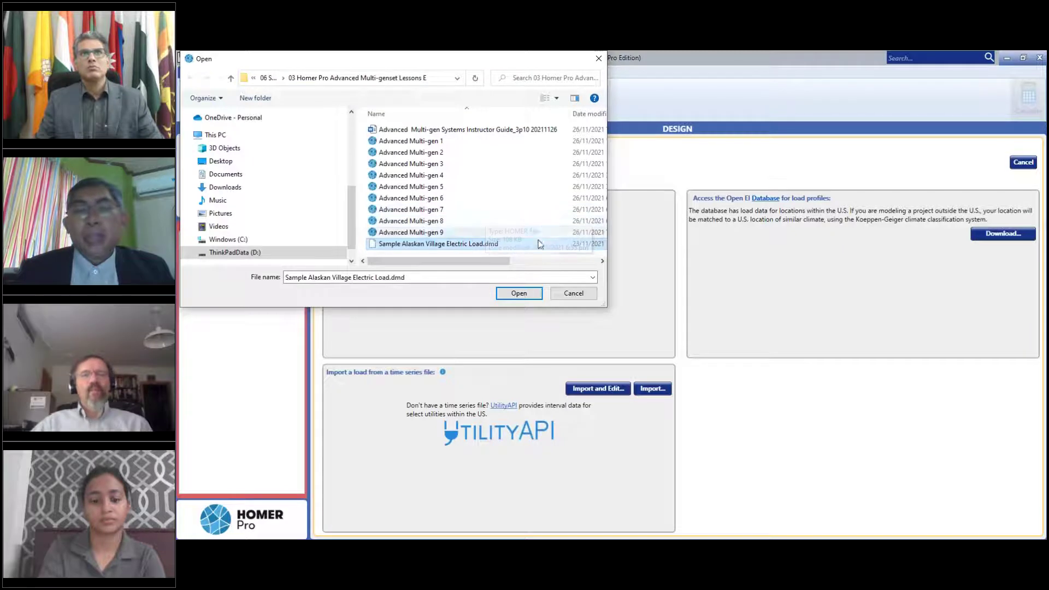
{"action": "left_click", "coordinate": [521, 294]}
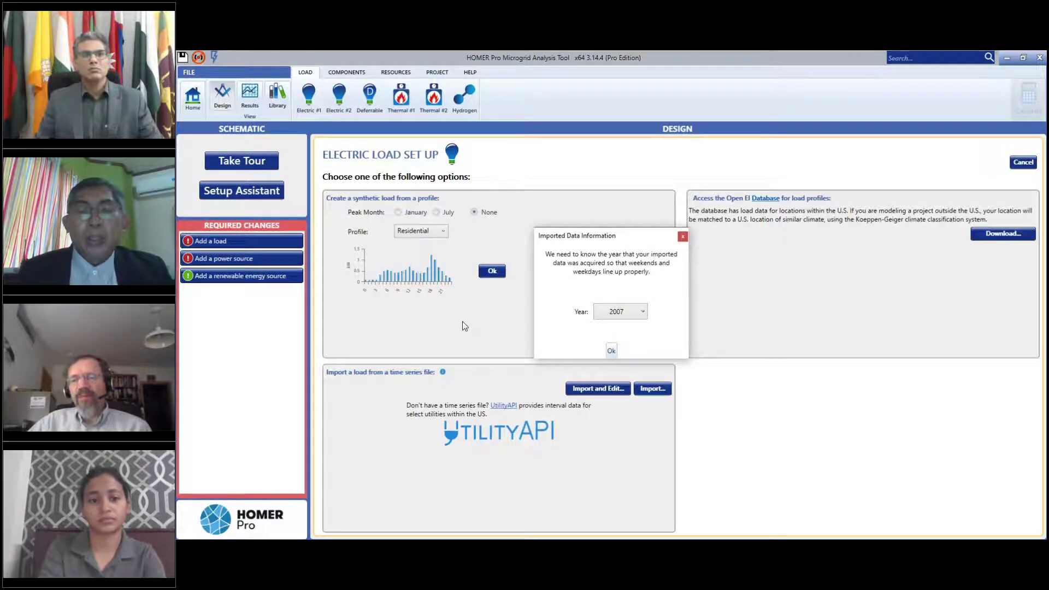
{"action": "left_click", "coordinate": [644, 312]}
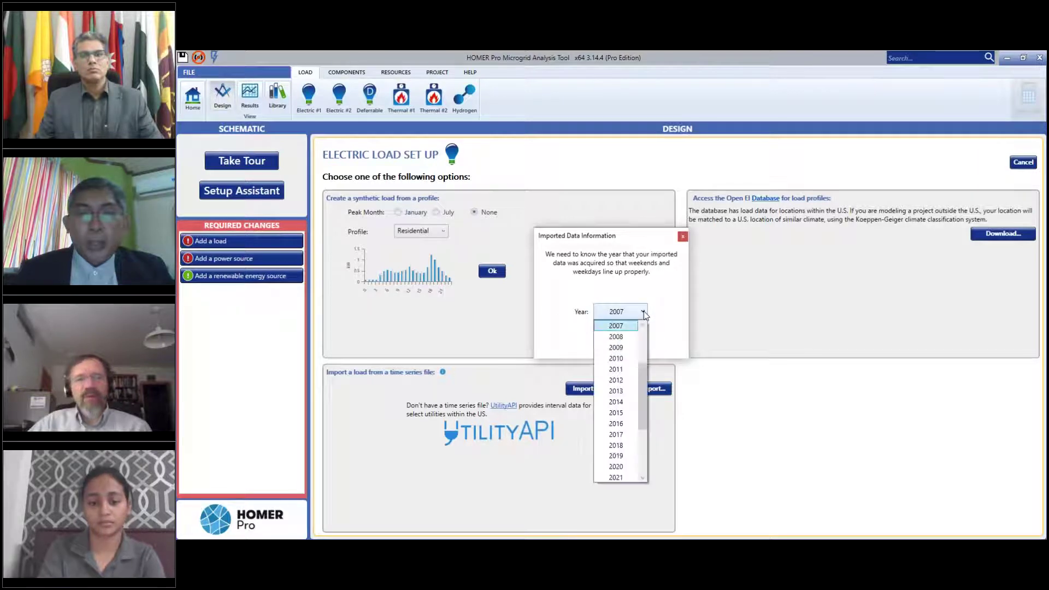
{"action": "left_click", "coordinate": [623, 372]}
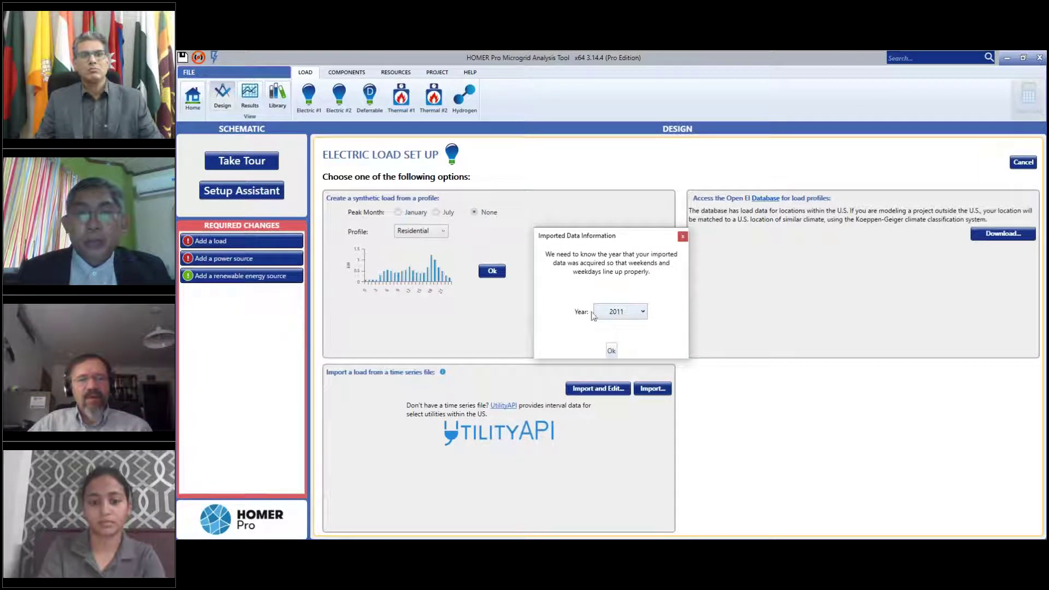
{"action": "left_click", "coordinate": [612, 350]}
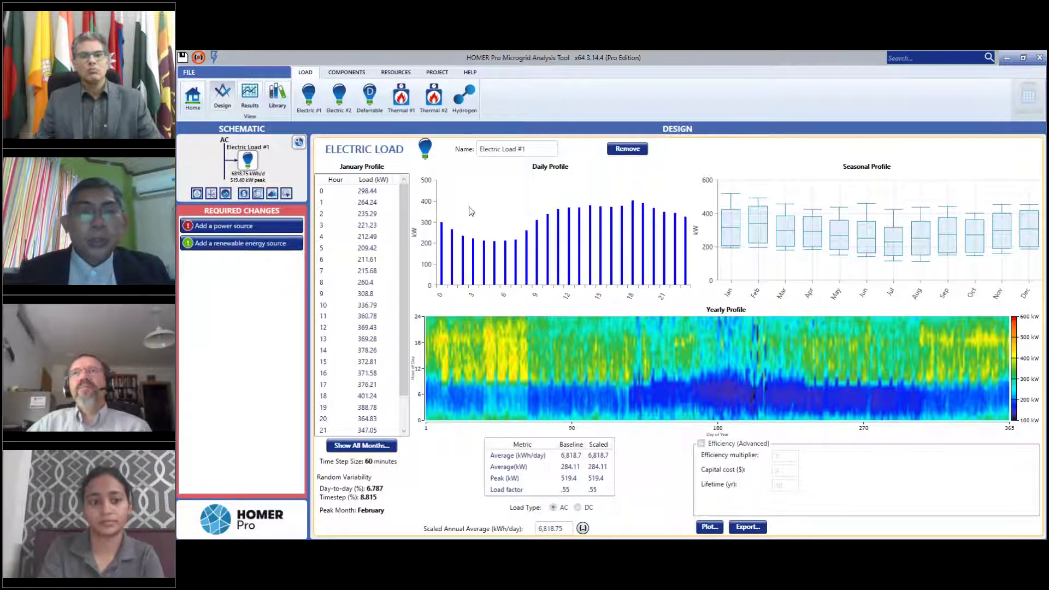
Add the Autosize Genset to the model and set its fuel price to 1.2 $/L
{"action": "left_click", "coordinate": [345, 73]}
{"action": "left_click", "coordinate": [337, 98]}
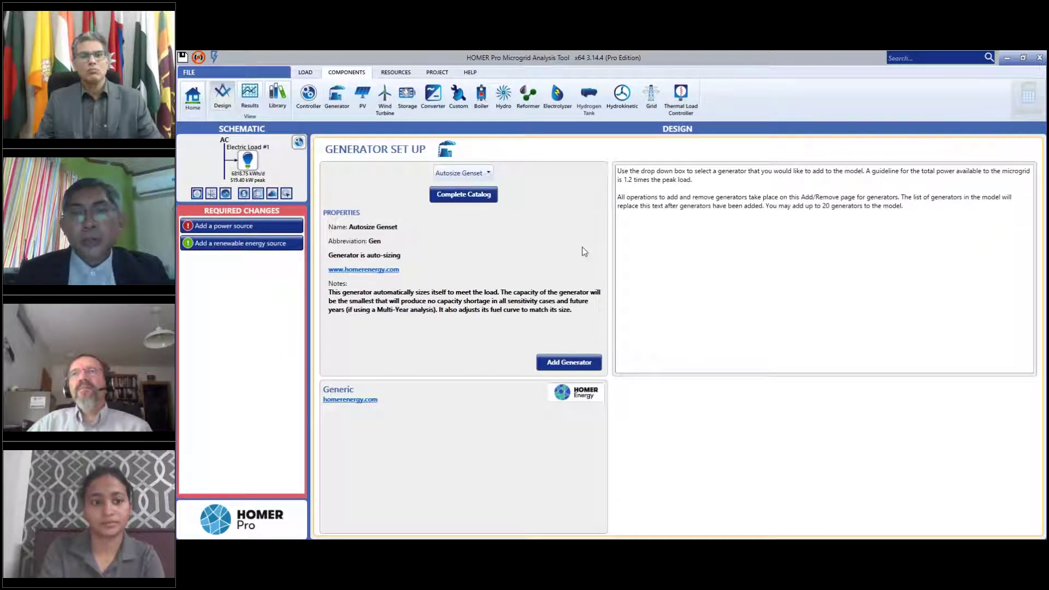
{"action": "left_click", "coordinate": [565, 364]}
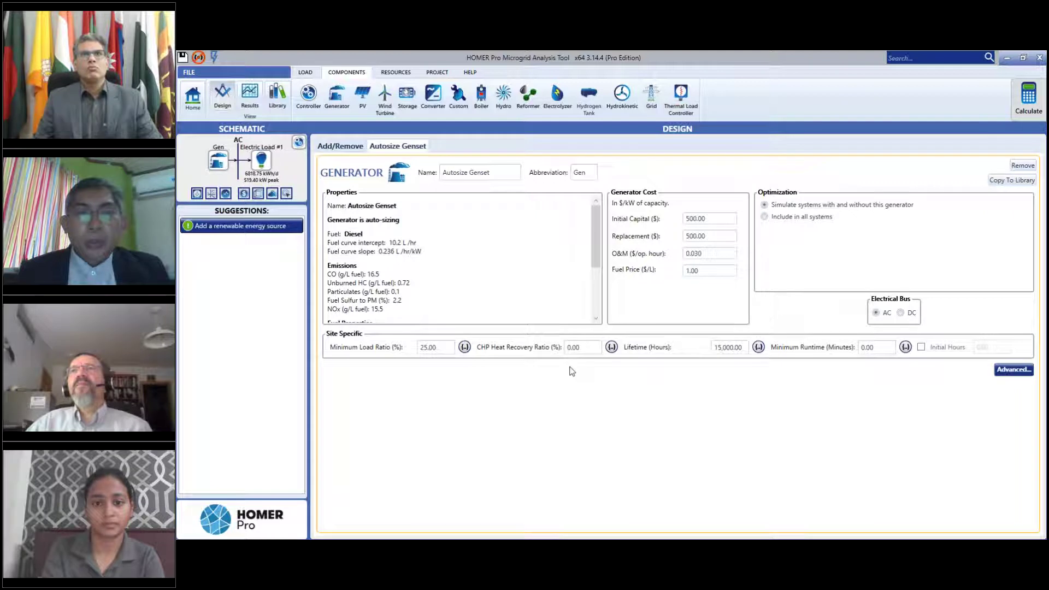
{"action": "left_click", "coordinate": [711, 275]}
{"action": "key", "text": "BackSpace"}
{"action": "key", "text": "BackSpace"}
{"action": "type", "text": "2"}
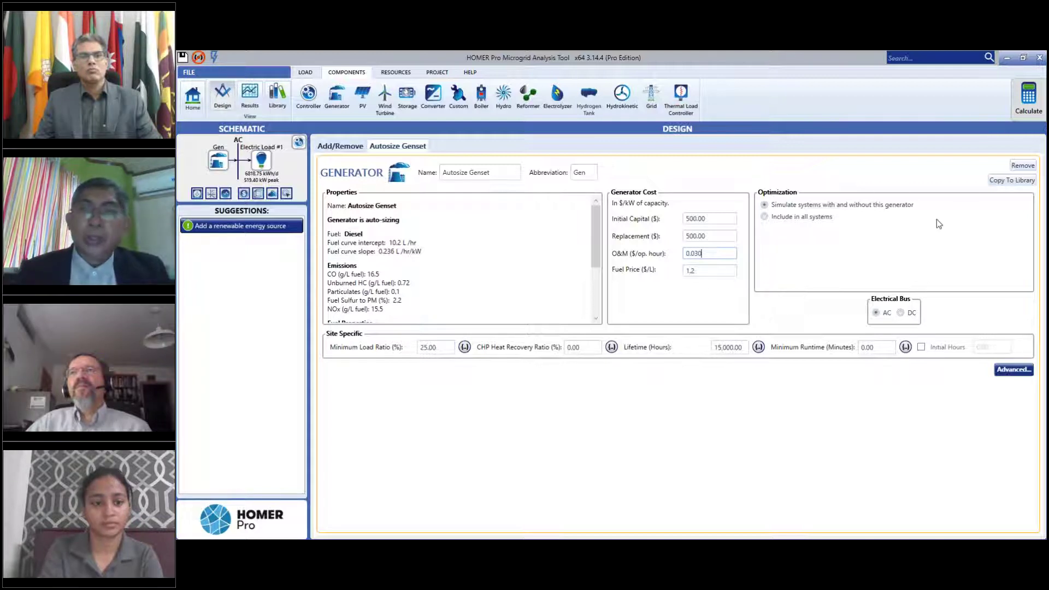
Calculate the generator-only system and review its cost of energy and net present cost in the optimization results
{"action": "left_click", "coordinate": [1019, 113]}
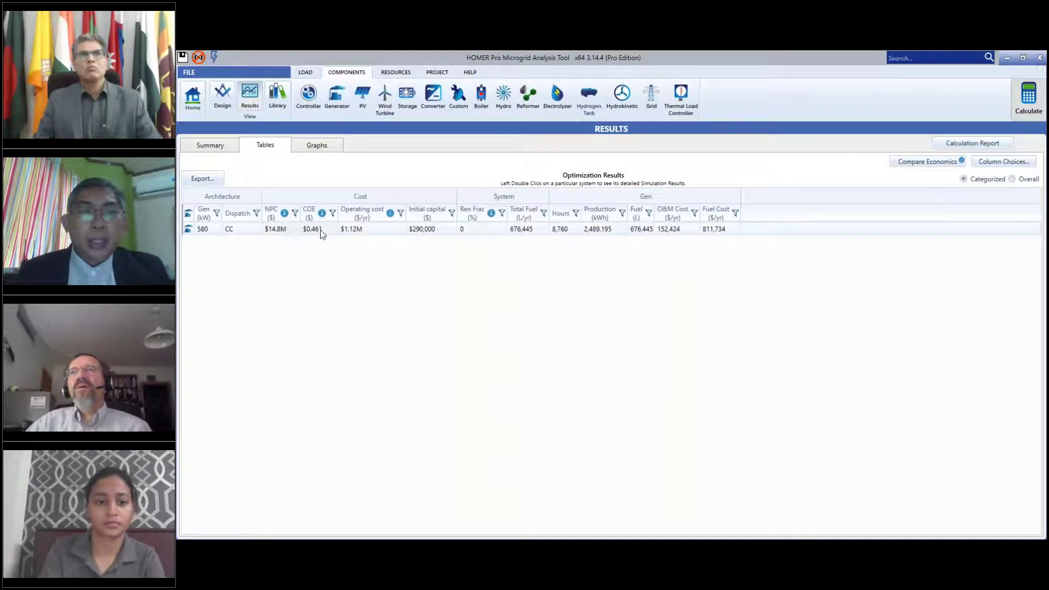
{"action": "left_click", "coordinate": [286, 231]}
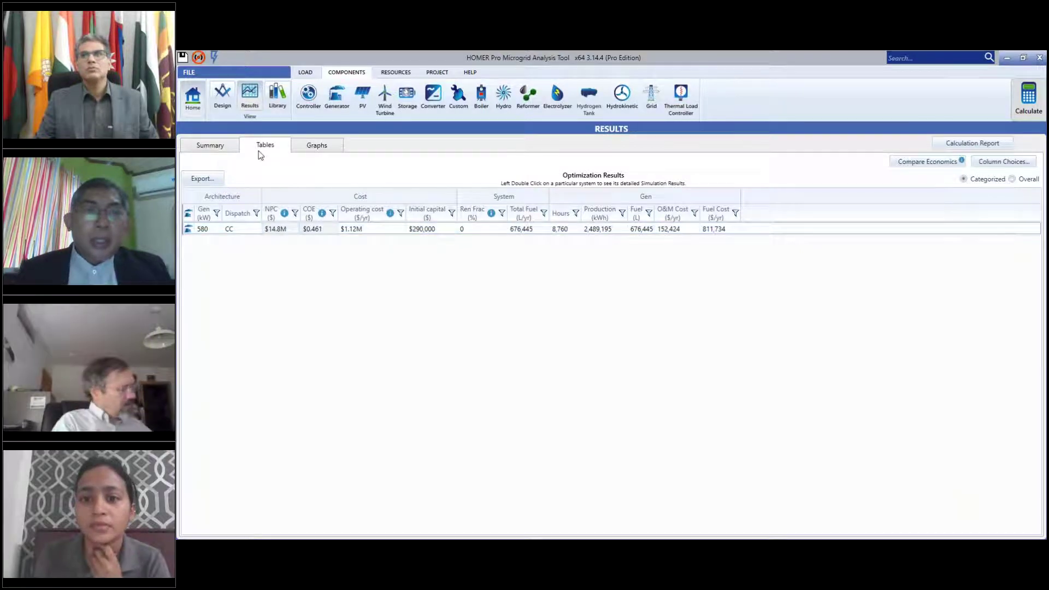
Replace the Autosize Genset with the Generic Medium Genset (size-your-own) in the generator setup
{"action": "left_click", "coordinate": [192, 97]}
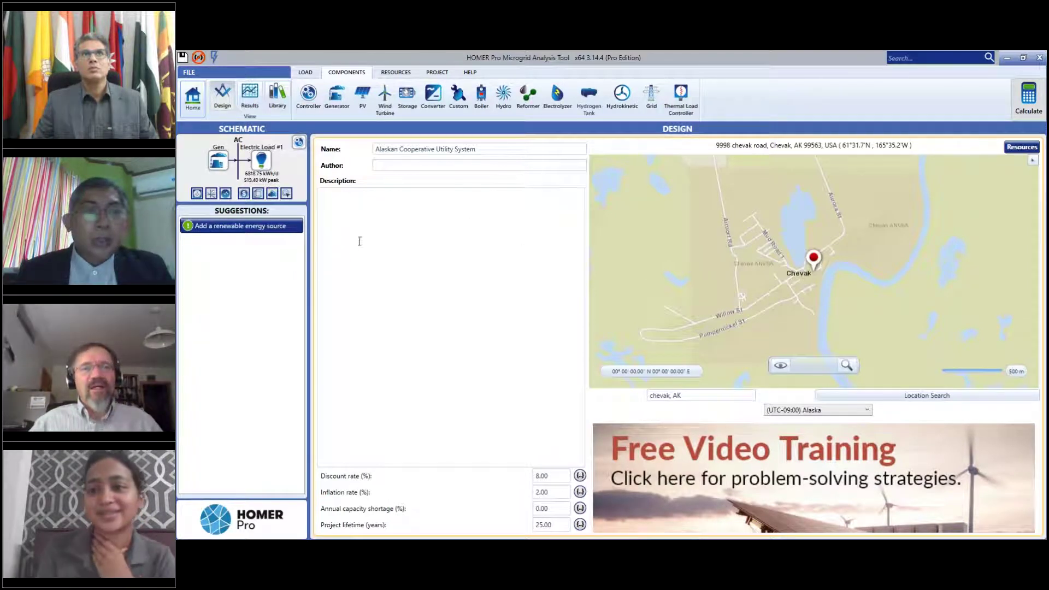
{"action": "left_click", "coordinate": [332, 100]}
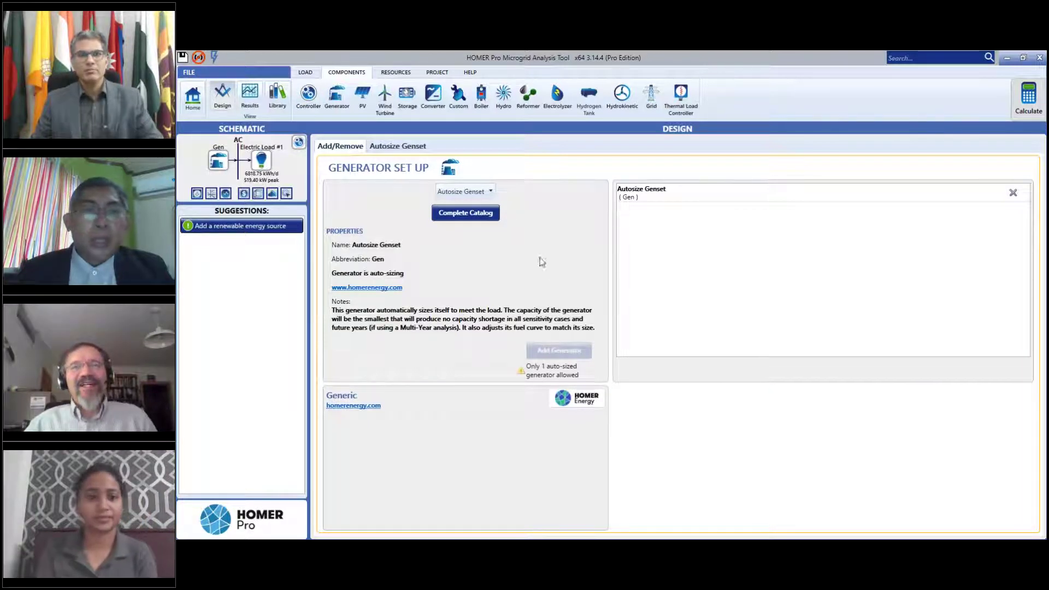
{"action": "left_click", "coordinate": [490, 192]}
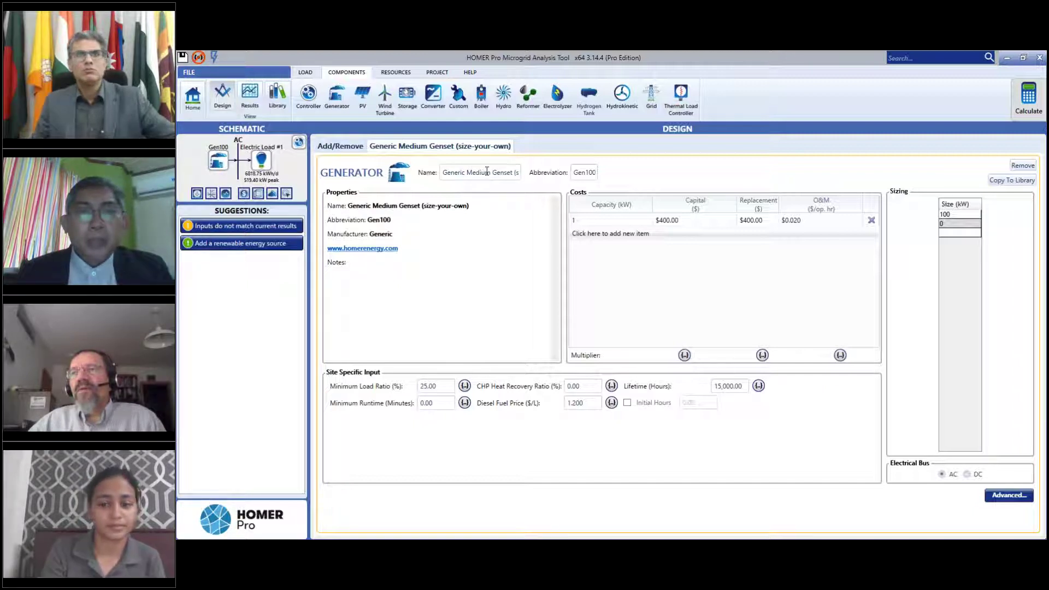
Rename the Generic Medium Genset (size-your-own) as "Existing Genset"
{"action": "key", "text": "BackSpace"}
{"action": "key", "text": "BackSpace"}
{"action": "key", "text": "BackSpace"}
{"action": "key", "text": "BackSpace"}
{"action": "key", "text": "BackSpace"}
{"action": "key", "text": "BackSpace"}
{"action": "key", "text": "BackSpace"}
{"action": "key", "text": "BackSpace"}
{"action": "key", "text": "BackSpace"}
{"action": "key", "text": "BackSpace"}
{"action": "key", "text": "BackSpace"}
{"action": "key", "text": "BackSpace"}
{"action": "key", "text": "BackSpace"}
{"action": "key", "text": "BackSpace"}
{"action": "key", "text": "BackSpace"}
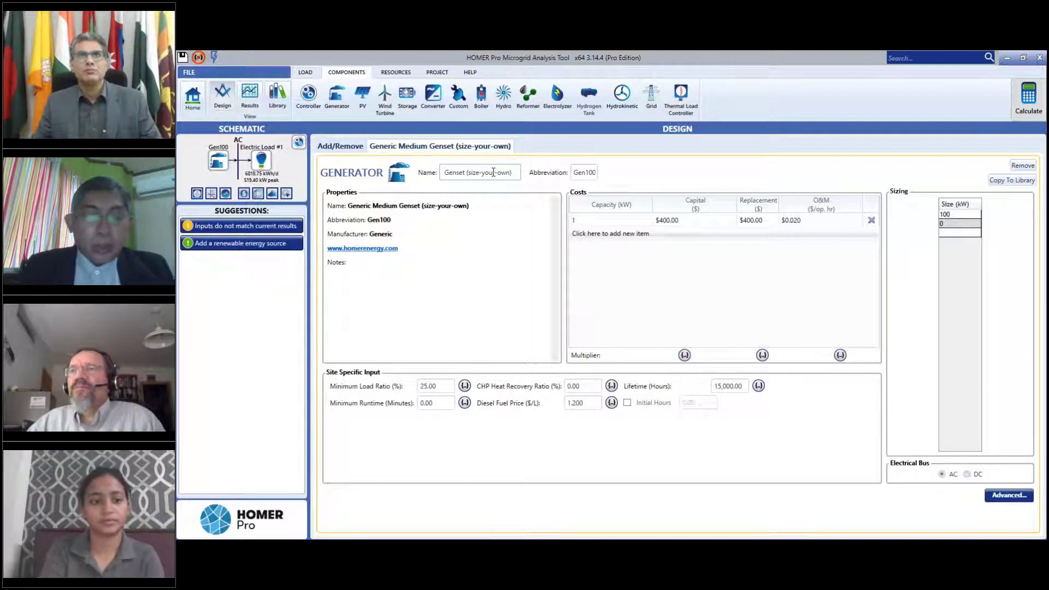
{"action": "type", "text": "Exit"}
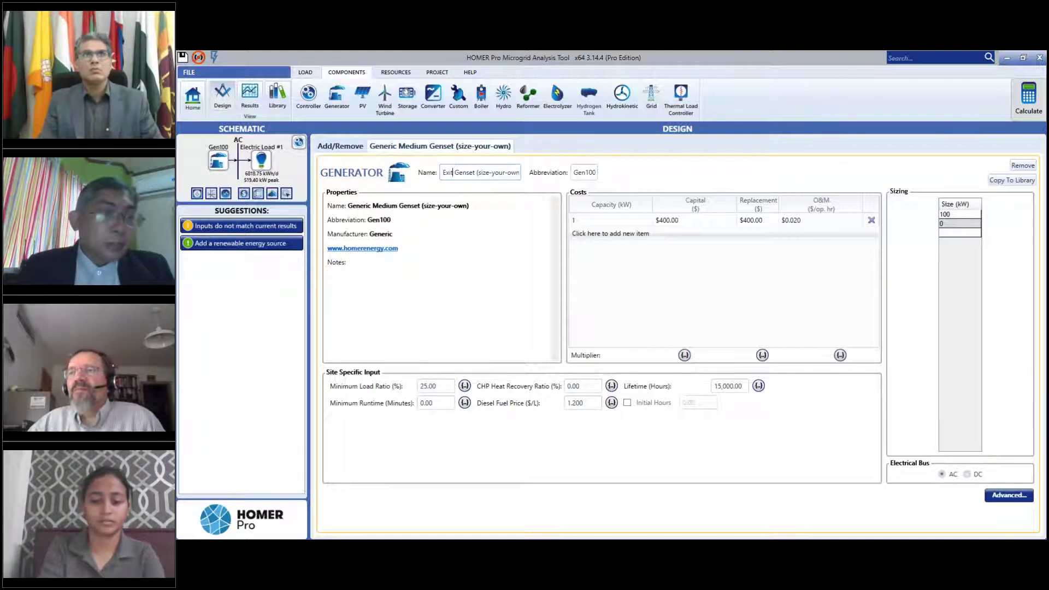
{"action": "key", "text": "BackSpace"}
{"action": "type", "text": "sting"}
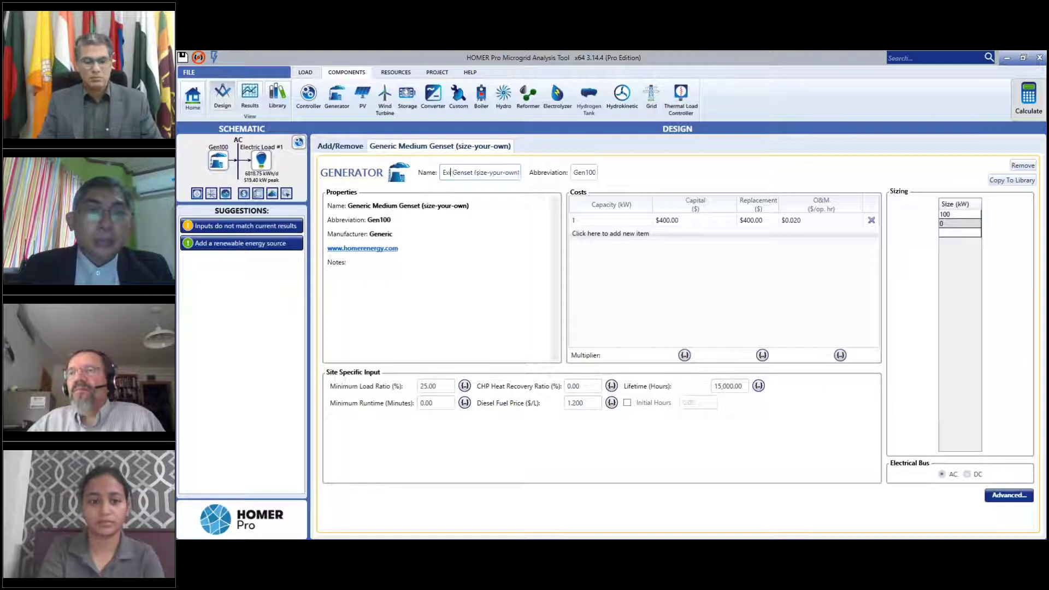
{"action": "key", "text": "Right"}
{"action": "key", "text": "Right"}
{"action": "key", "text": "Right"}
{"action": "key", "text": "Right"}
{"action": "key", "text": "Right"}
{"action": "key", "text": "Right"}
{"action": "key", "text": "Right"}
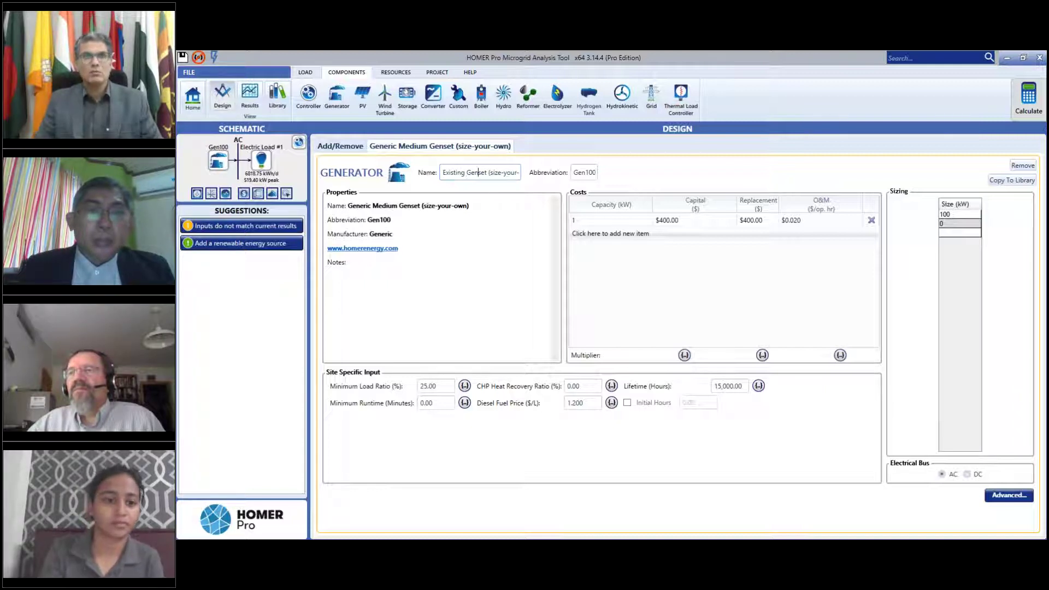
{"action": "key", "text": "Delete"}
{"action": "key", "text": "Delete"}
{"action": "key", "text": "Delete"}
{"action": "key", "text": "Delete"}
{"action": "key", "text": "Delete"}
{"action": "key", "text": "Delete"}
{"action": "key", "text": "Delete"}
{"action": "key", "text": "Delete"}
{"action": "key", "text": "Delete"}
{"action": "key", "text": "Delete"}
{"action": "key", "text": "Delete"}
{"action": "key", "text": "Delete"}
{"action": "key", "text": "Delete"}
{"action": "key", "text": "Delete"}
{"action": "key", "text": "Delete"}
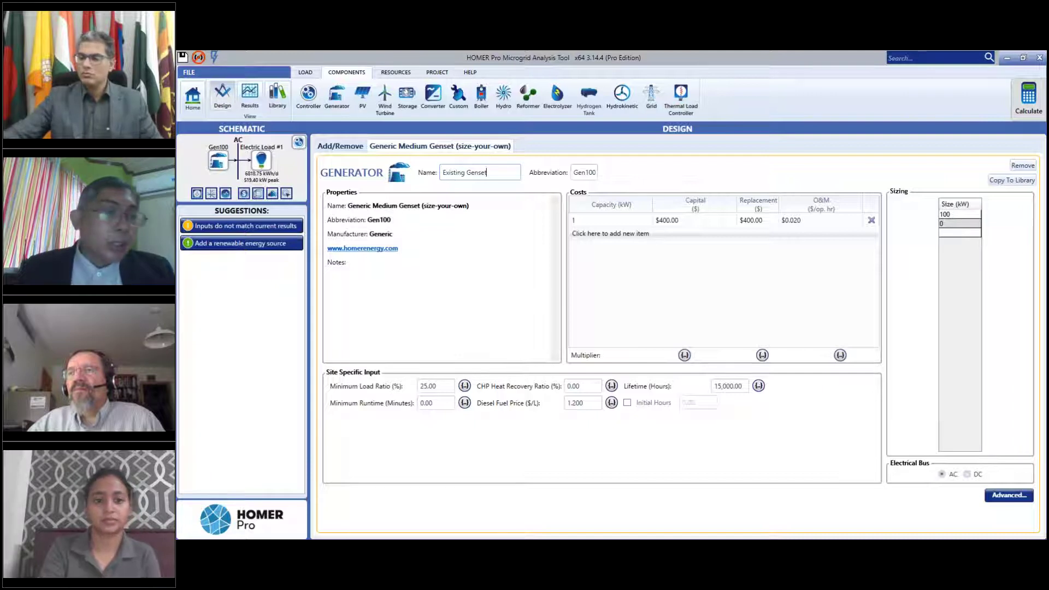
Set the Existing Genset's abbreviation to Gen550
{"action": "left_click", "coordinate": [583, 171]}
{"action": "type", "text": "550"}
{"action": "key", "text": "Delete"}
{"action": "key", "text": "Delete"}
{"action": "key", "text": "Delete"}
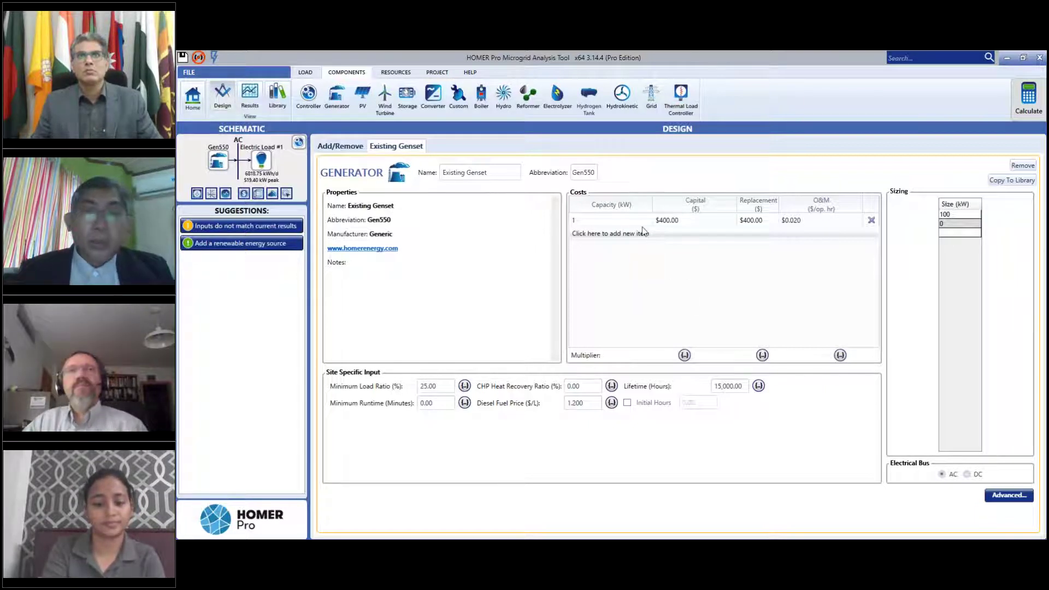
Set the cost entry of the Existing Genset to a 550 kW capacity with a capital cost of $0
{"action": "left_click", "coordinate": [611, 220]}
{"action": "type", "text": "550"}
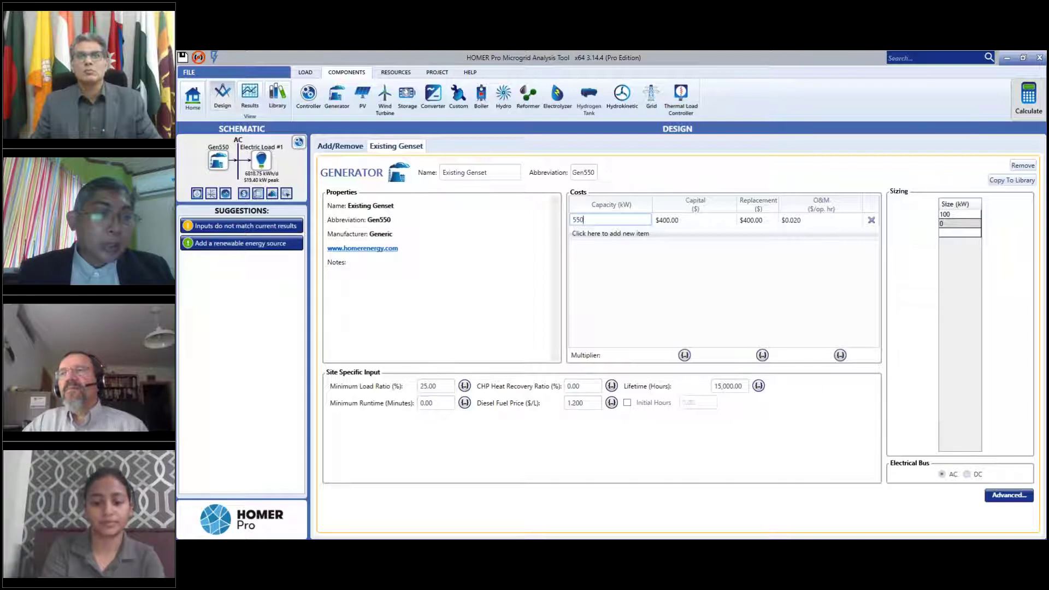
{"action": "left_click", "coordinate": [696, 220]}
{"action": "left_click_drag", "start_coordinate": [695, 219], "coordinate": [574, 224]}
{"action": "type", "text": "0"}
{"action": "left_click", "coordinate": [613, 220]}
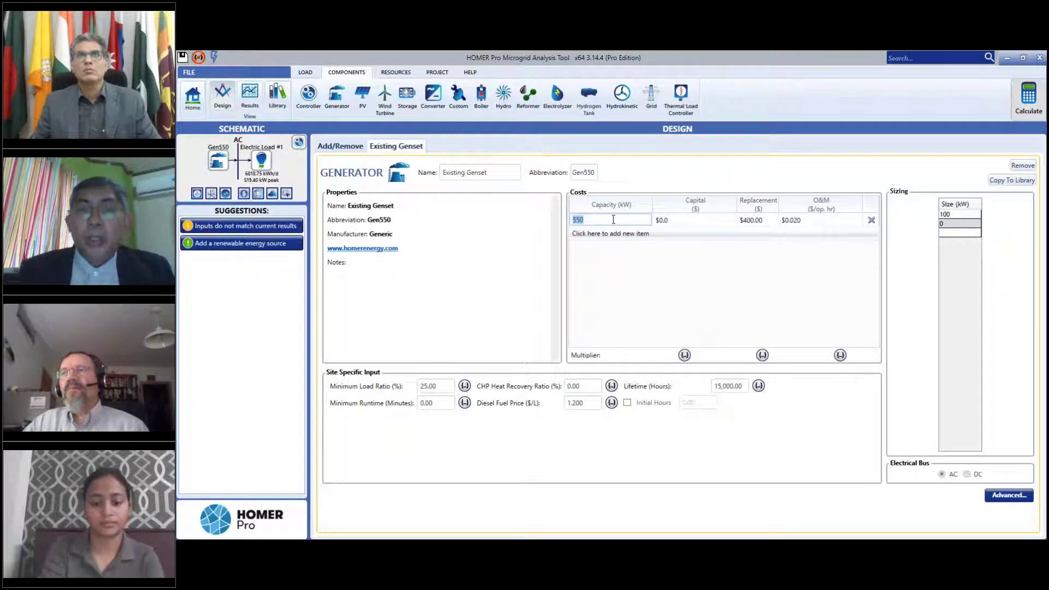
{"action": "left_click", "coordinate": [693, 224]}
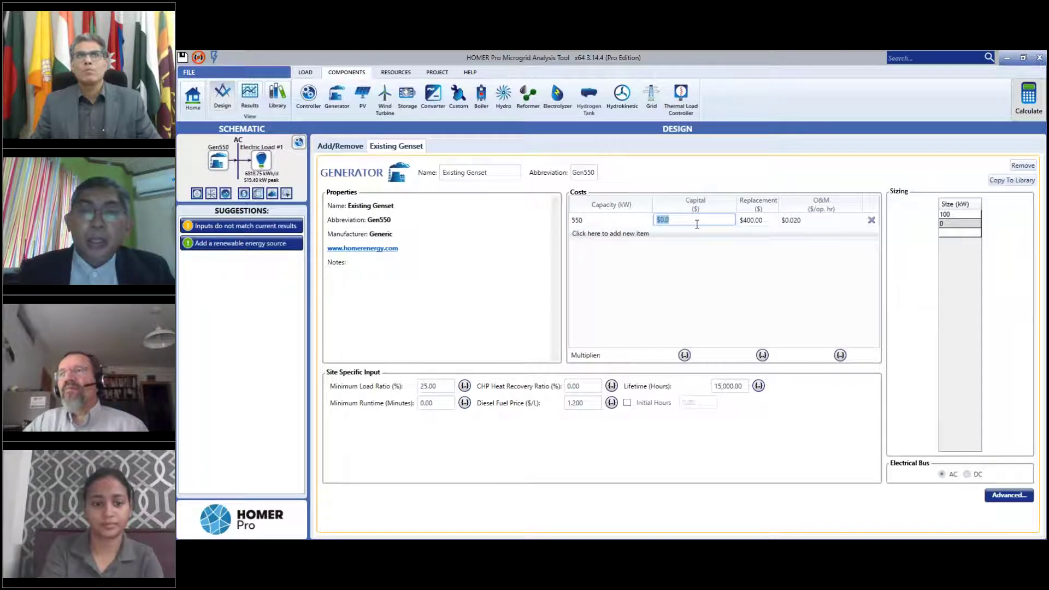
Set the genset's replacement cost to $200,000 and its O&M cost to $4.50 per operating hour
{"action": "left_click", "coordinate": [769, 223]}
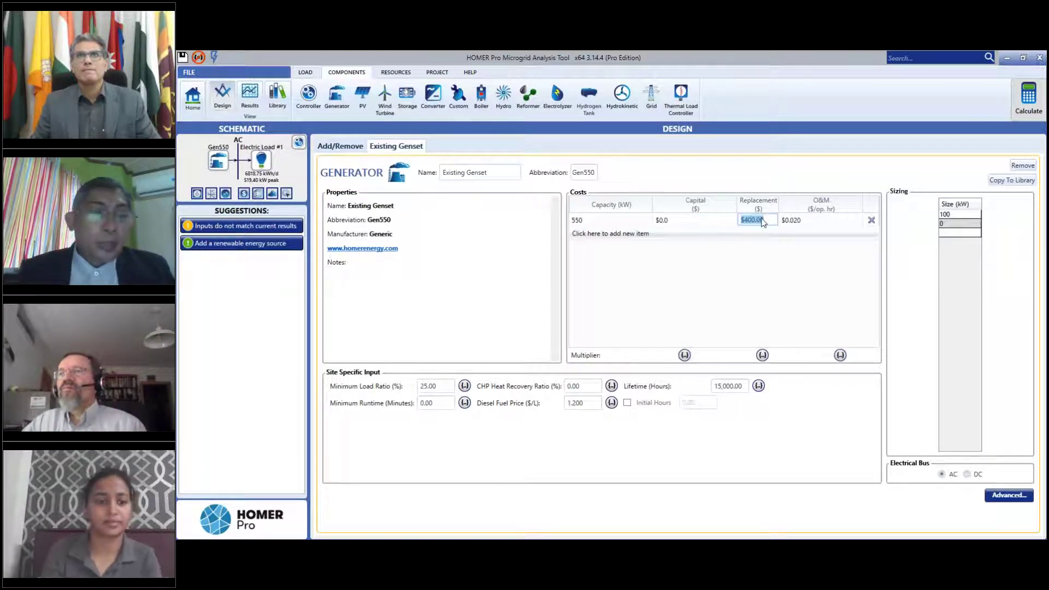
{"action": "type", "text": "200000"}
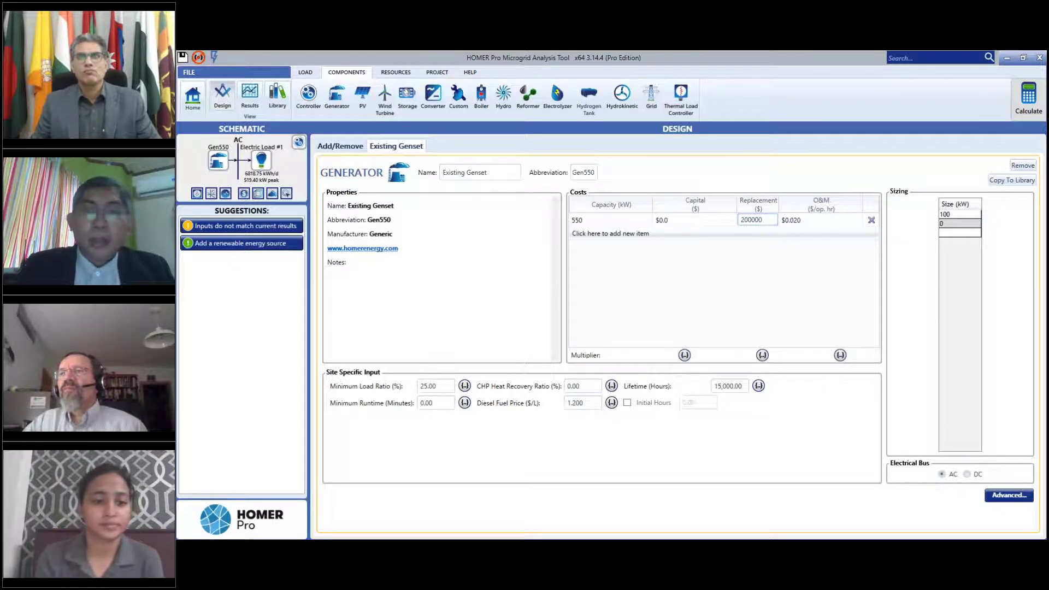
{"action": "key", "text": "Tab"}
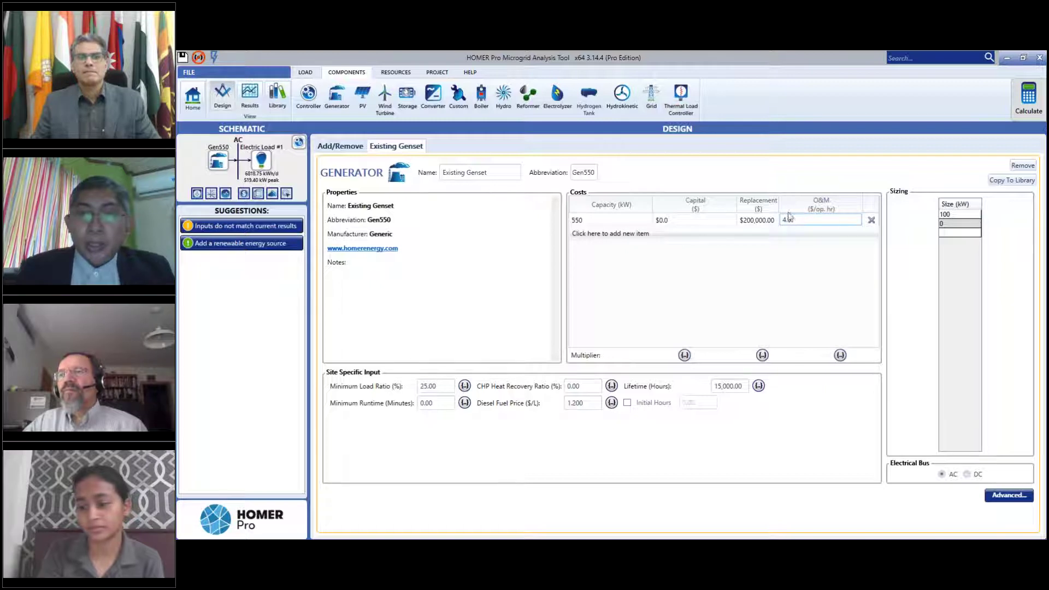
{"action": "left_click", "coordinate": [752, 219]}
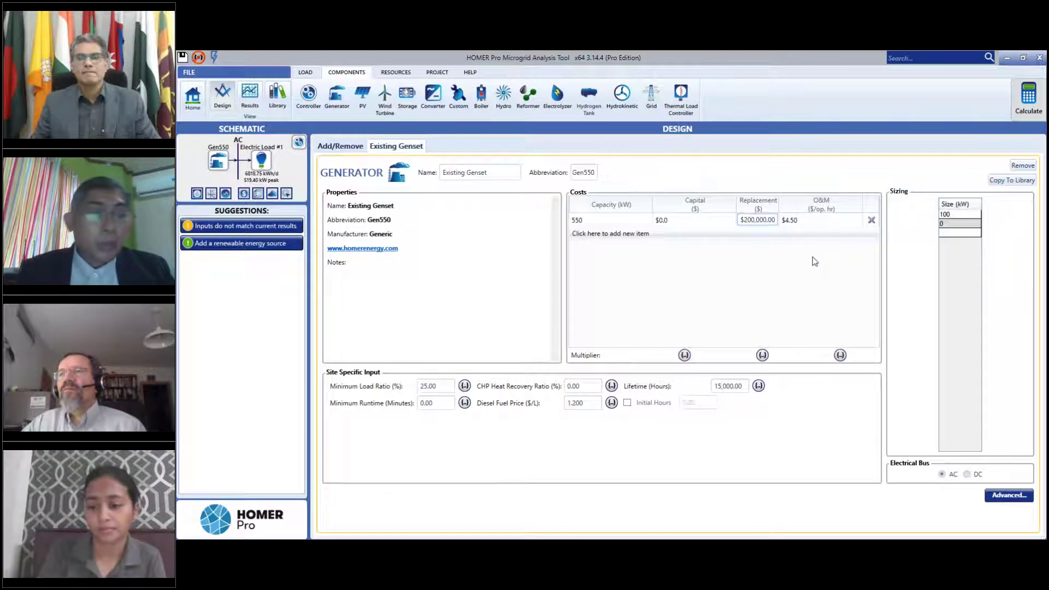
{"action": "left_click", "coordinate": [591, 405]}
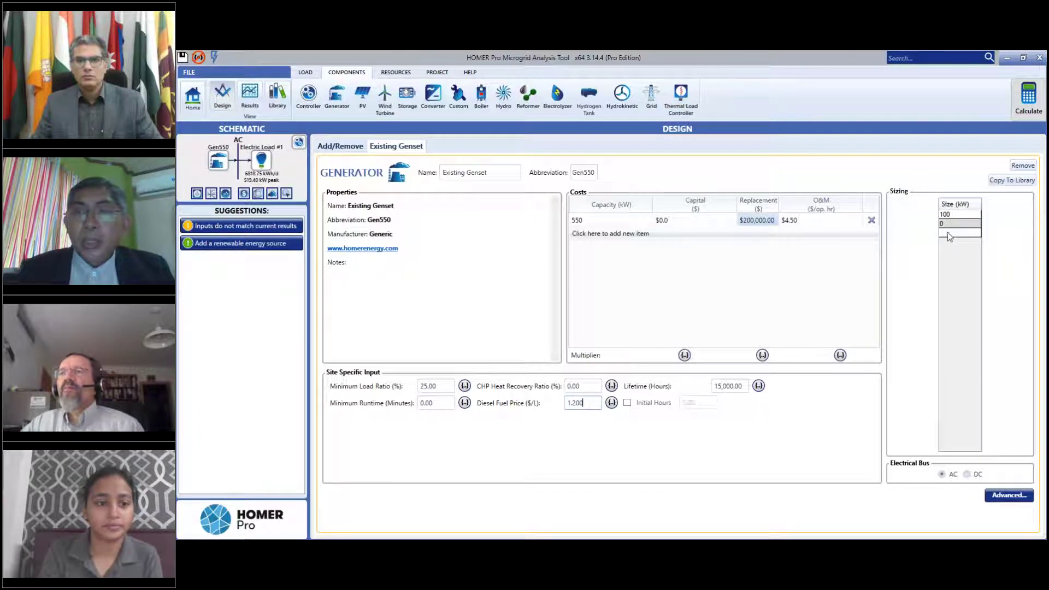
Set the genset's size to 550 kW and remove the 0 kW size option from the sizing list
{"action": "left_click", "coordinate": [956, 217]}
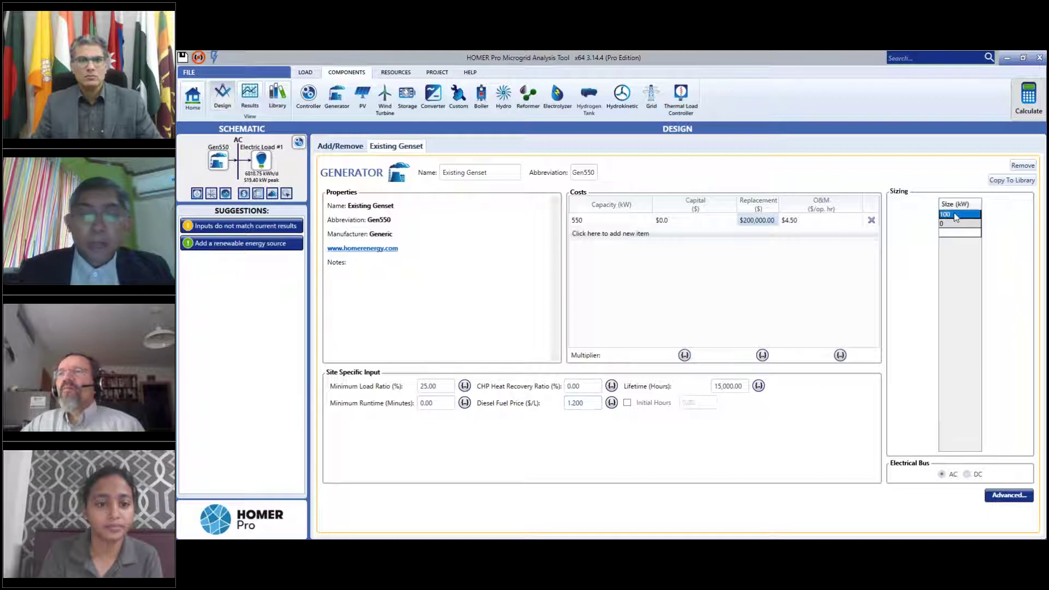
{"action": "type", "text": "550"}
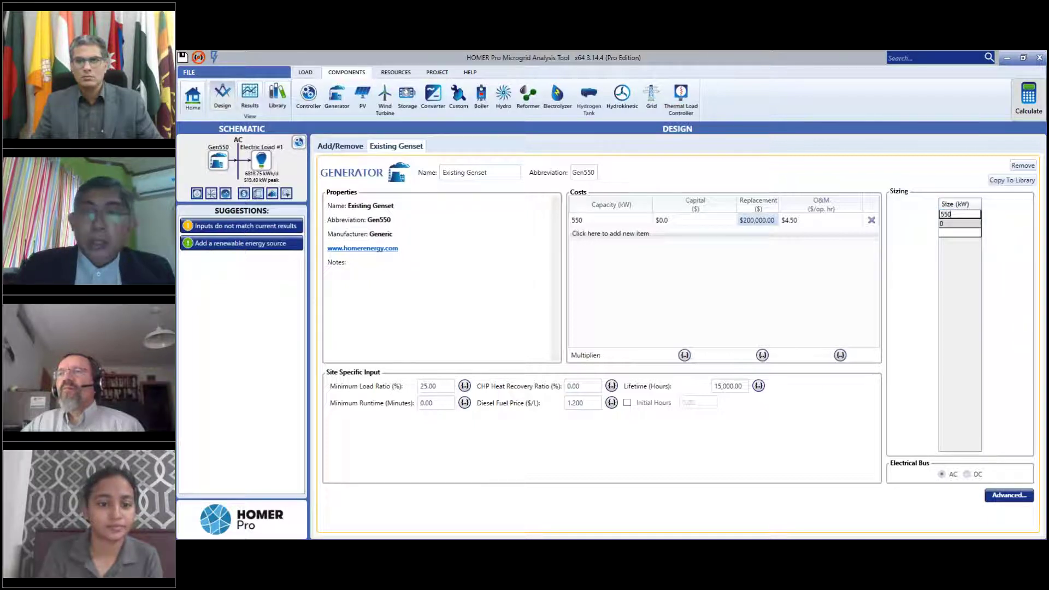
{"action": "key", "text": "Return"}
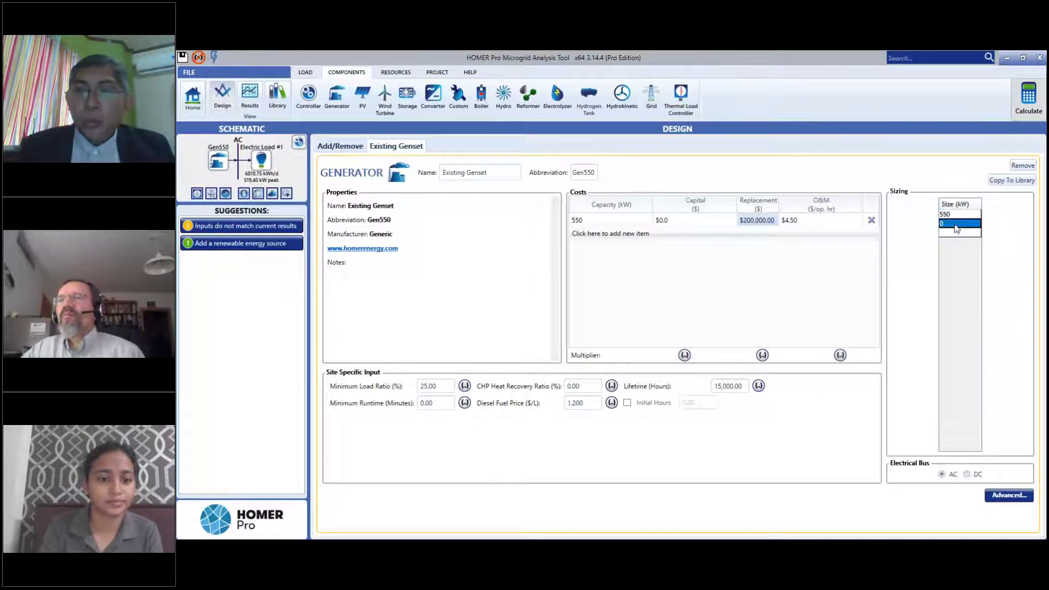
{"action": "left_click", "coordinate": [805, 327]}
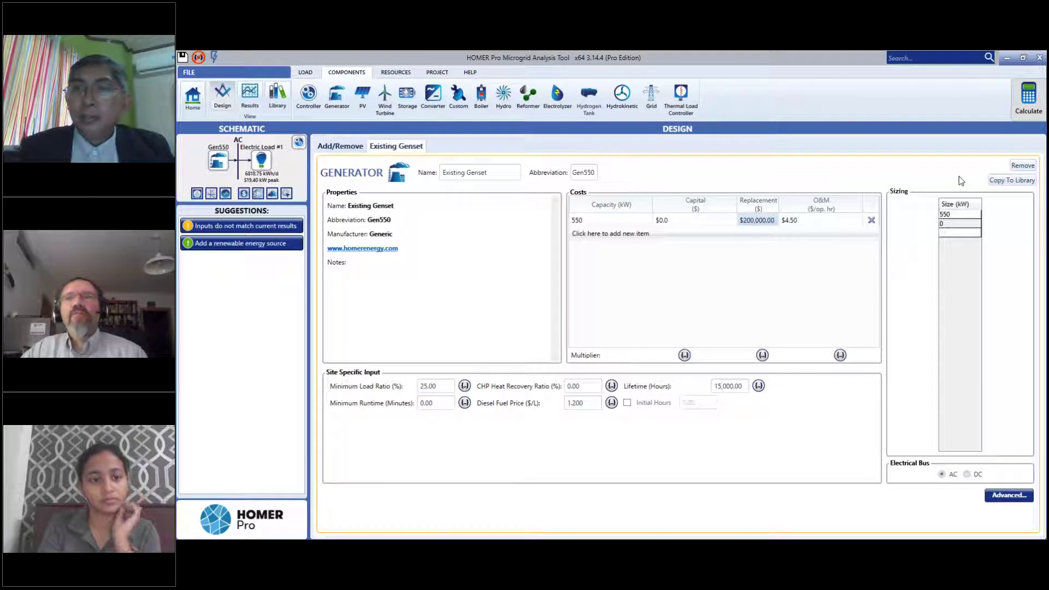
{"action": "left_click", "coordinate": [953, 223]}
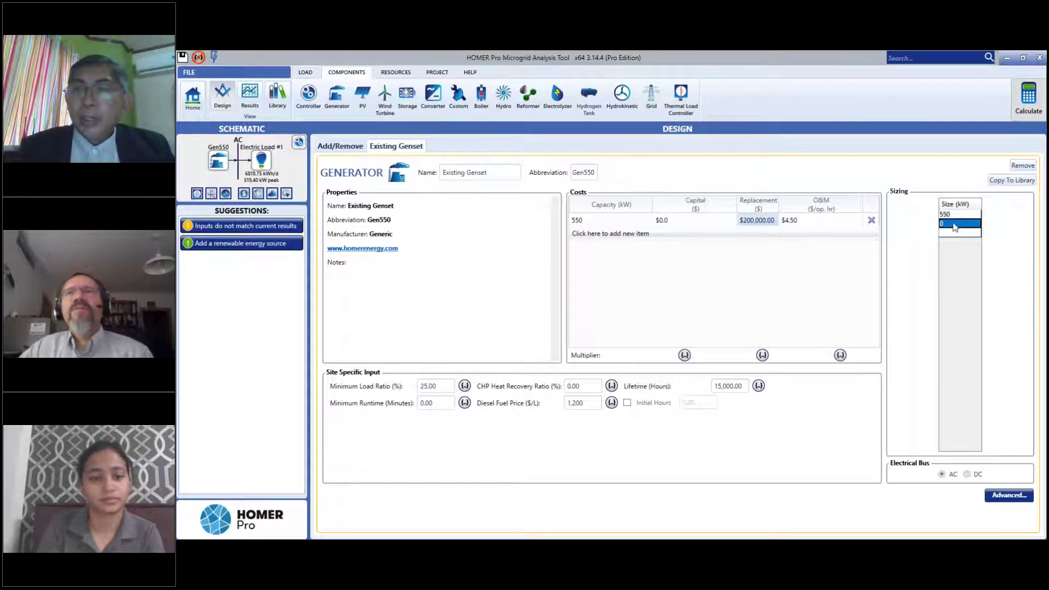
{"action": "key", "text": "Delete"}
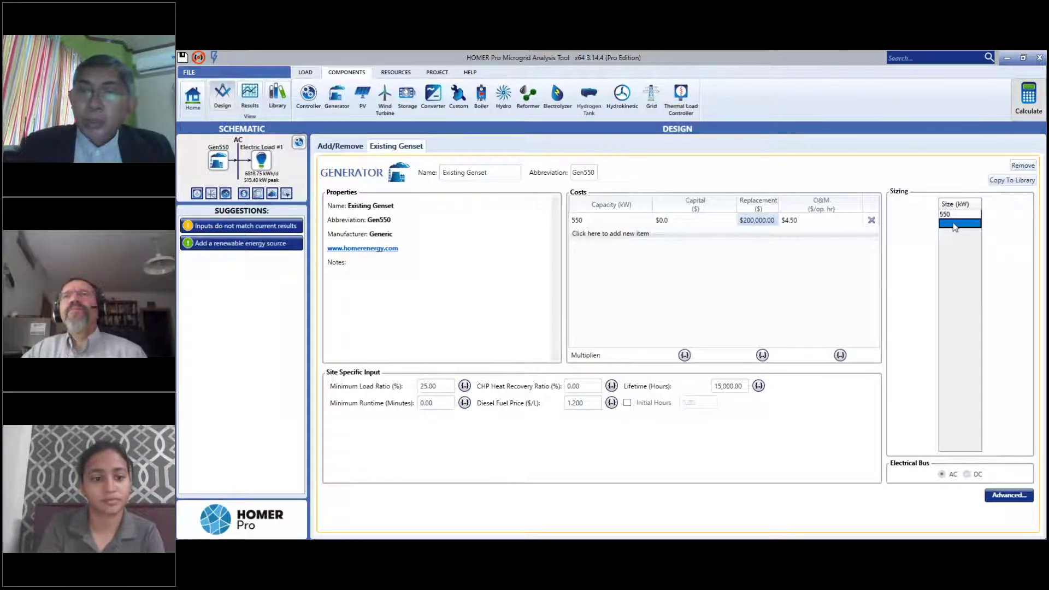
{"action": "left_click", "coordinate": [915, 233]}
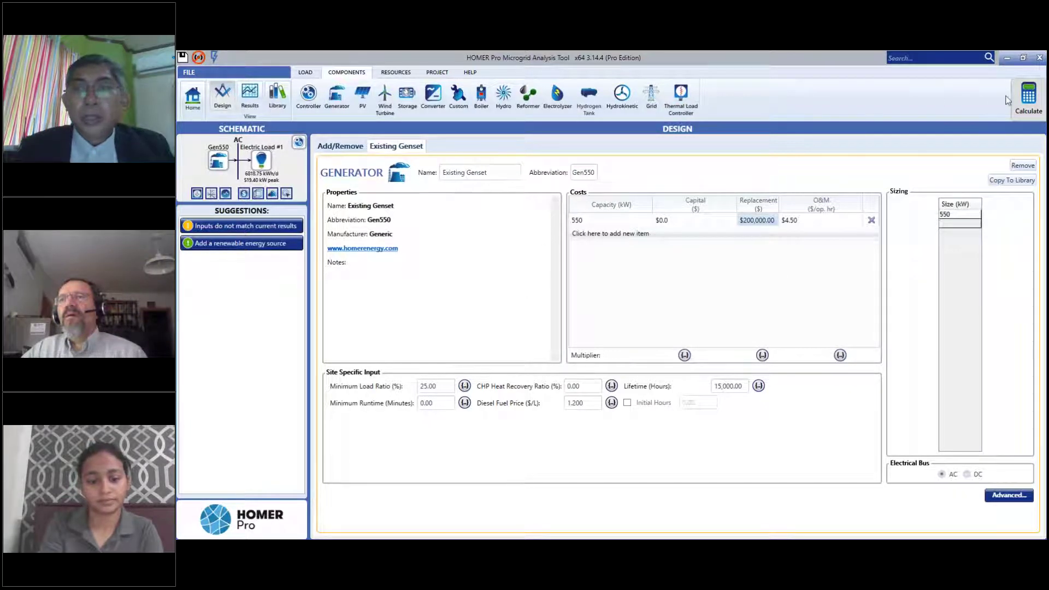
Calculate the system and examine the Existing Genset's cost summary and hourly power output plot in the simulation results
{"action": "left_click", "coordinate": [1022, 101]}
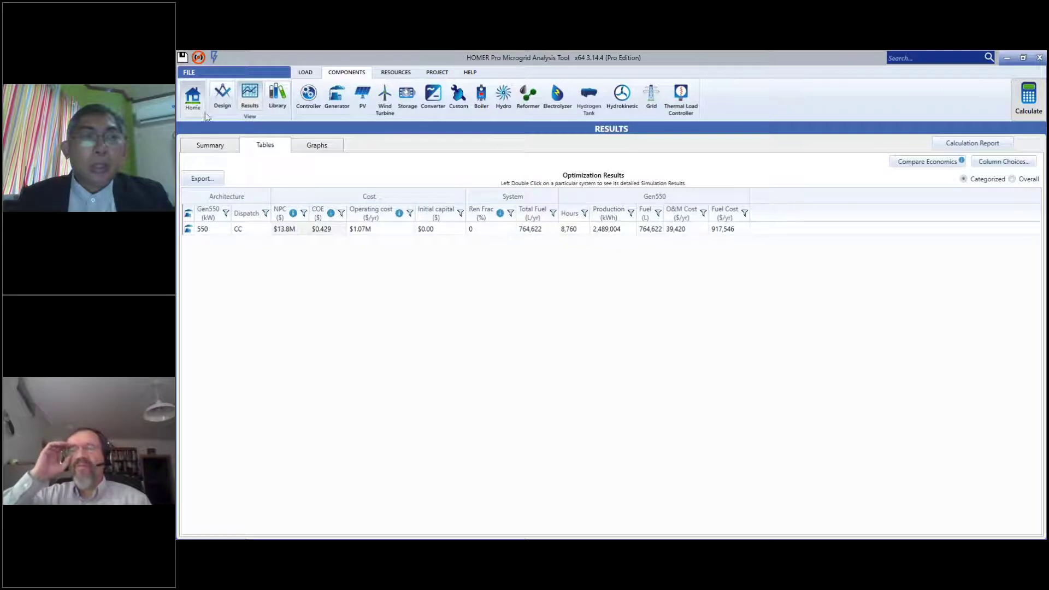
{"action": "left_click", "coordinate": [222, 96]}
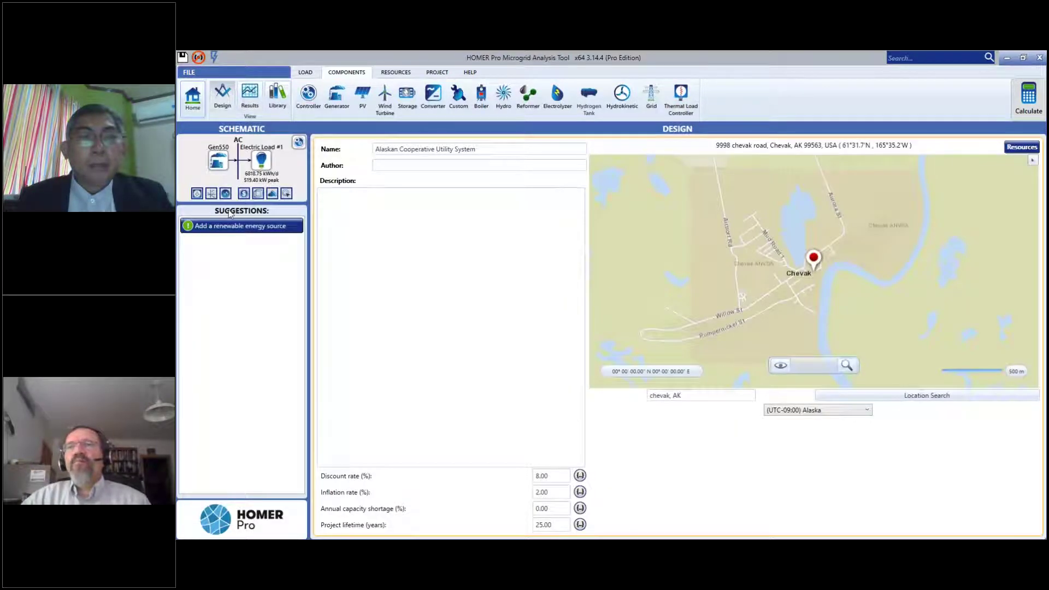
{"action": "mouse_move", "coordinate": [243, 232]}
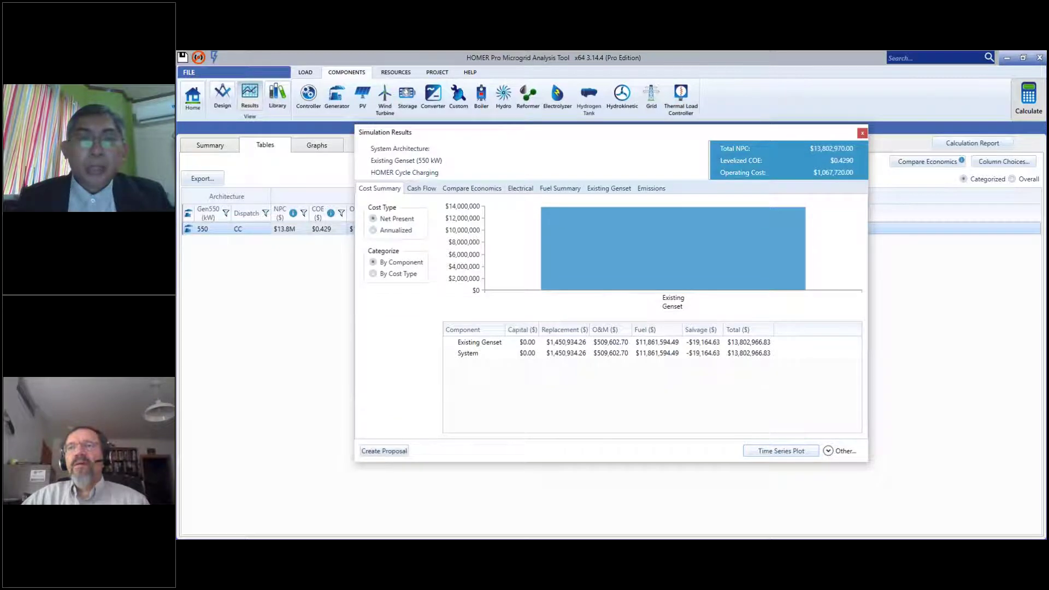
{"action": "left_click", "coordinate": [781, 451]}
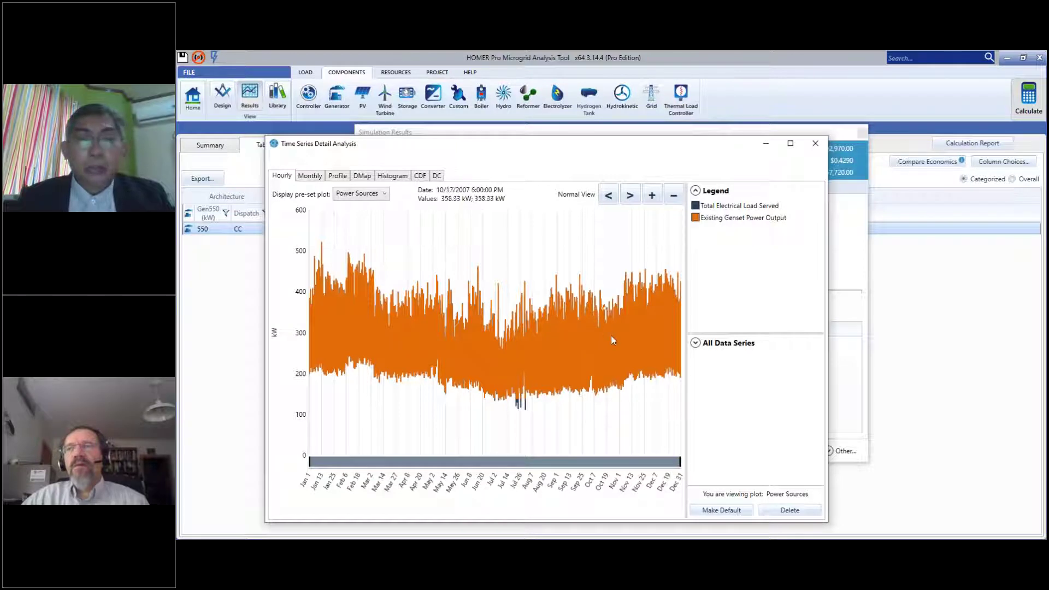
{"action": "left_click", "coordinate": [816, 144]}
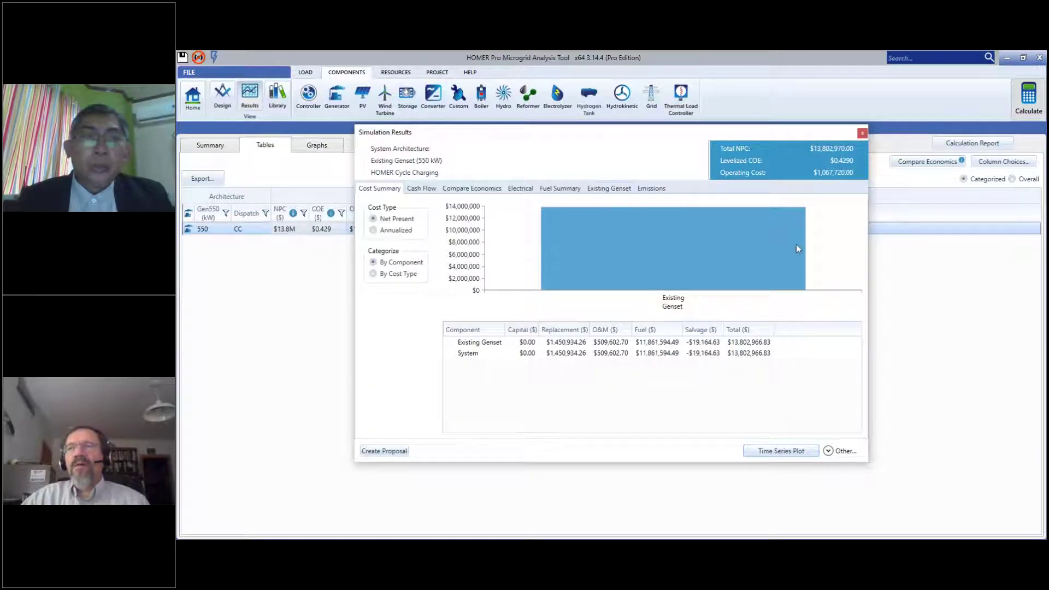
{"action": "left_click", "coordinate": [862, 133]}
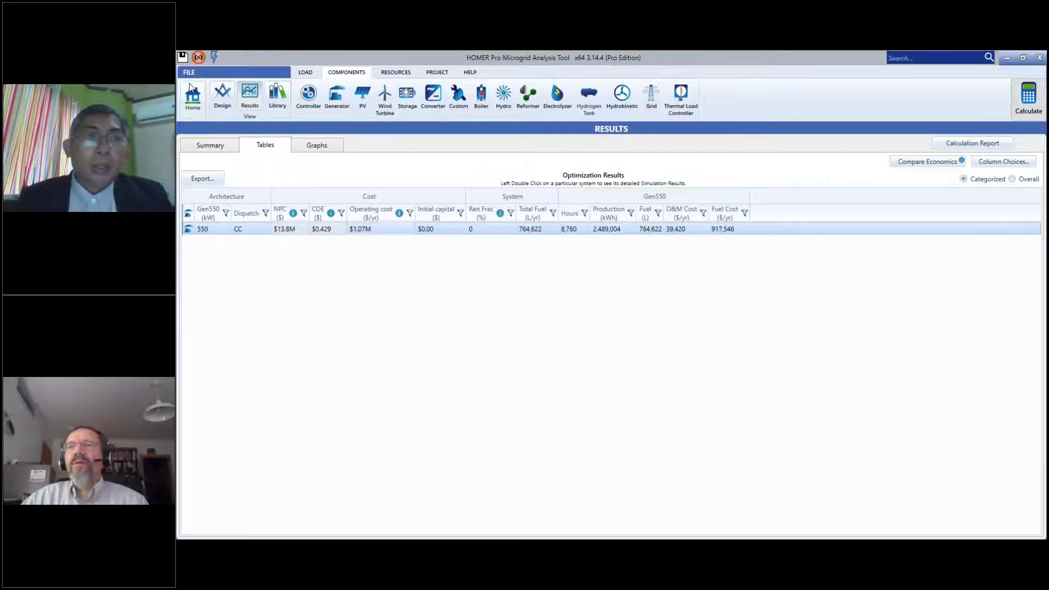
Set the Existing Genset's minimum load ratio to 30% and its lifetime to 60,000 hours
{"action": "left_click", "coordinate": [192, 94]}
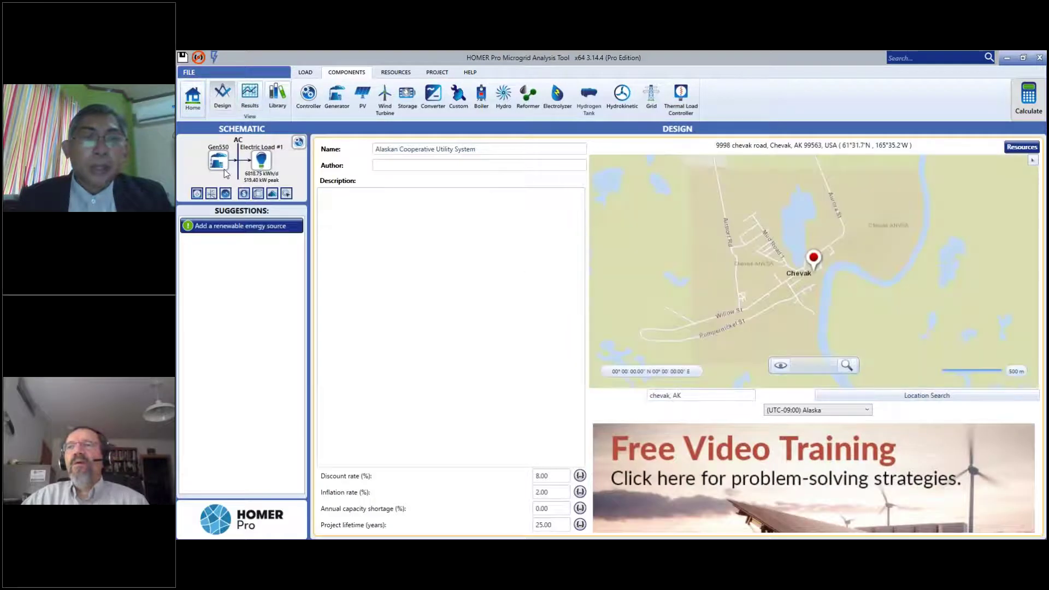
{"action": "left_click", "coordinate": [218, 162]}
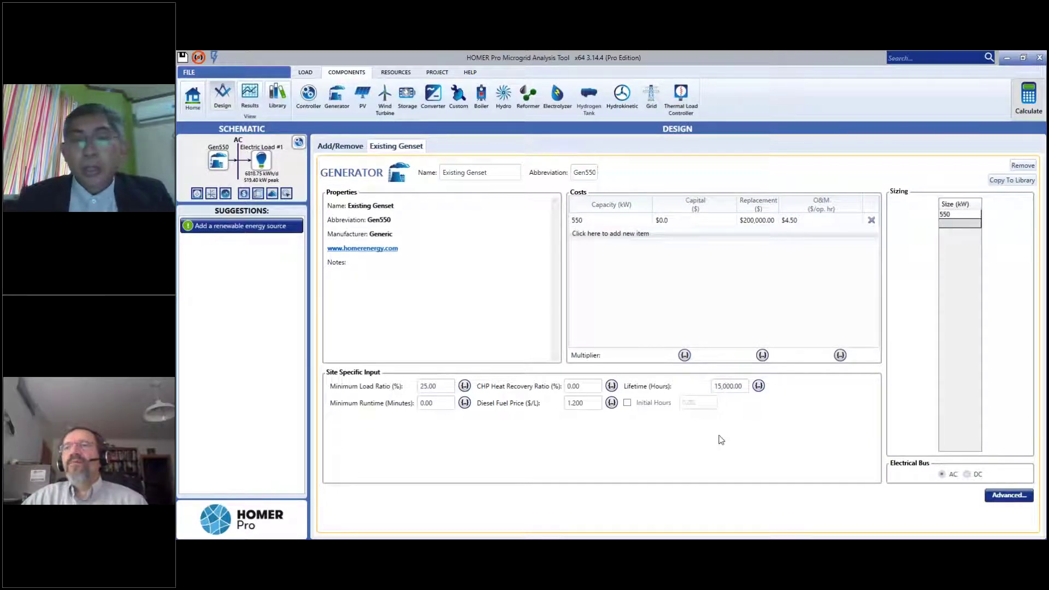
{"action": "left_click", "coordinate": [1003, 496]}
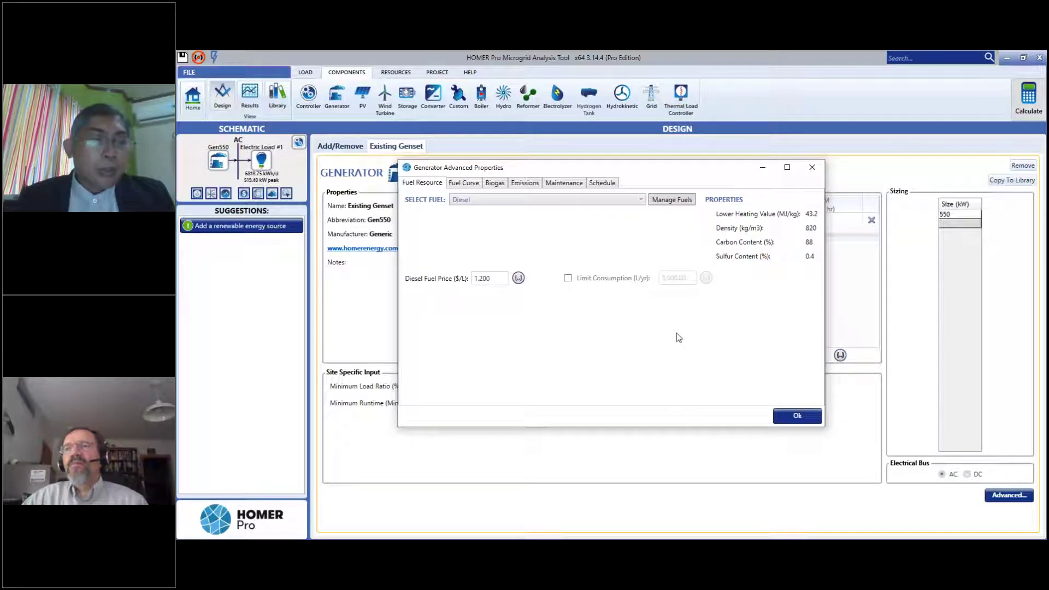
{"action": "left_click", "coordinate": [812, 168]}
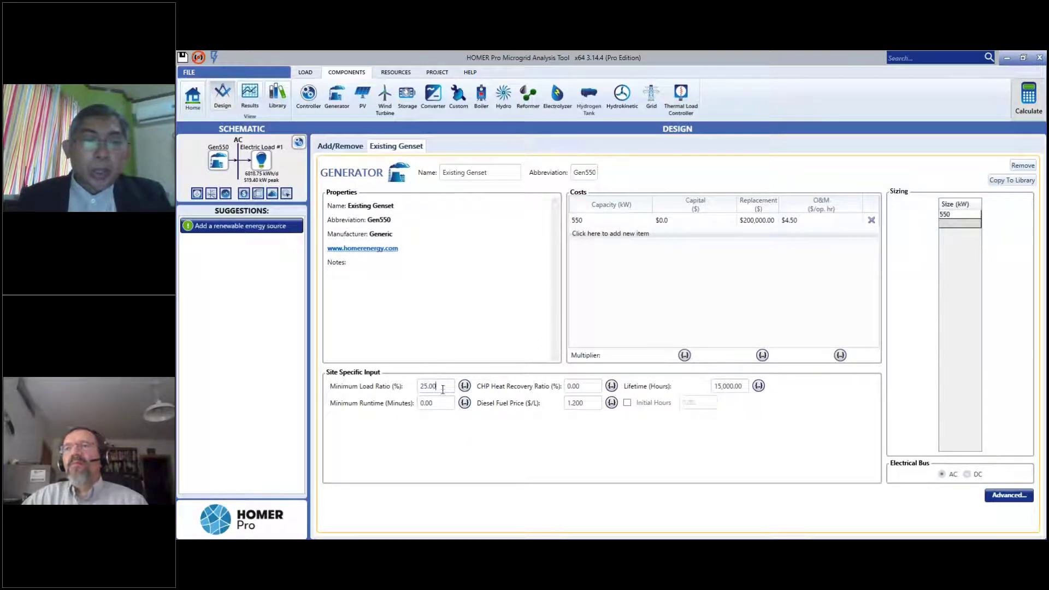
{"action": "left_click_drag", "start_coordinate": [445, 386], "coordinate": [374, 387]}
{"action": "type", "text": "30"}
{"action": "key", "text": "Tab"}
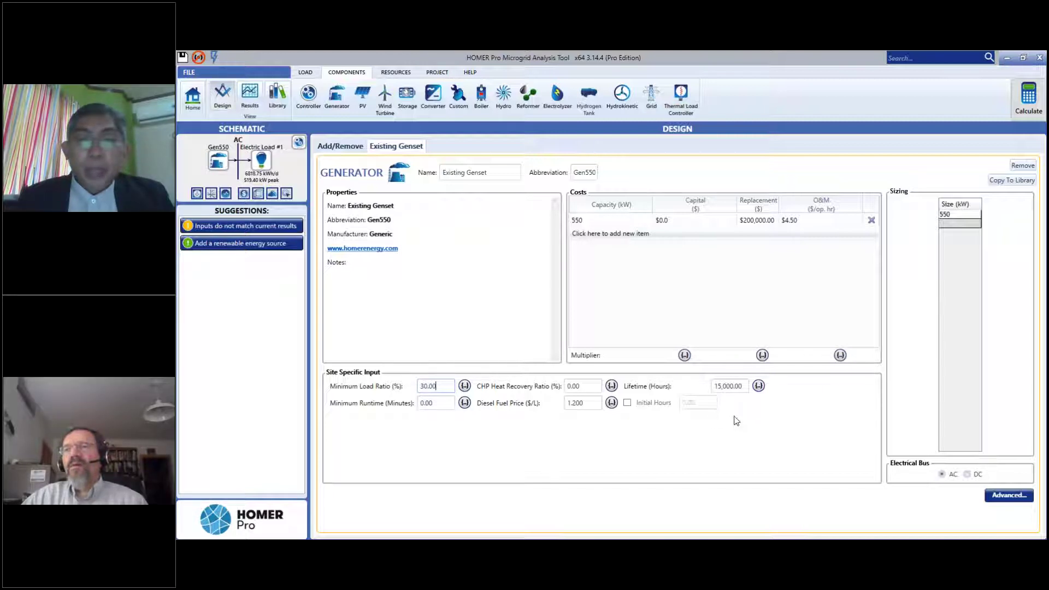
{"action": "left_click", "coordinate": [747, 386]}
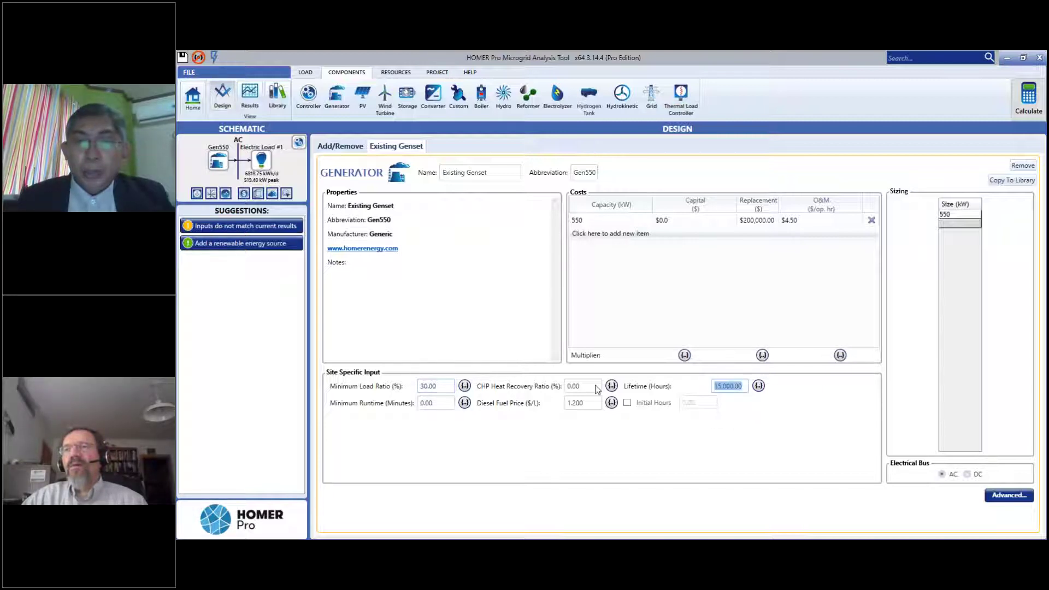
{"action": "type", "text": "60000"}
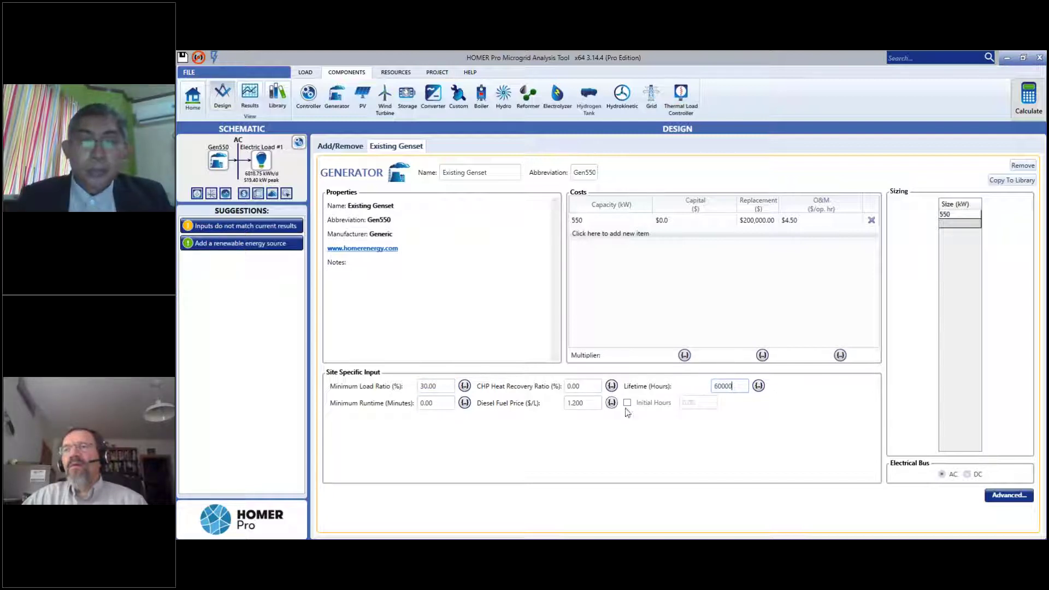
{"action": "left_click", "coordinate": [753, 399]}
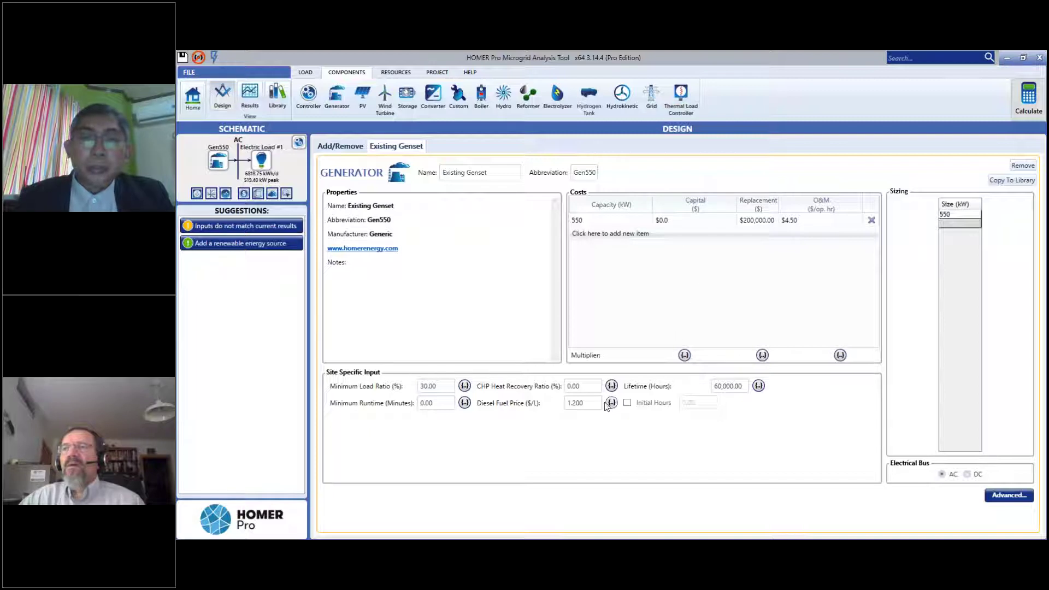
Add a fuel curve point for the Existing Genset with 275 kW output and 79.2 L/hr consumption
{"action": "left_click", "coordinate": [1009, 496]}
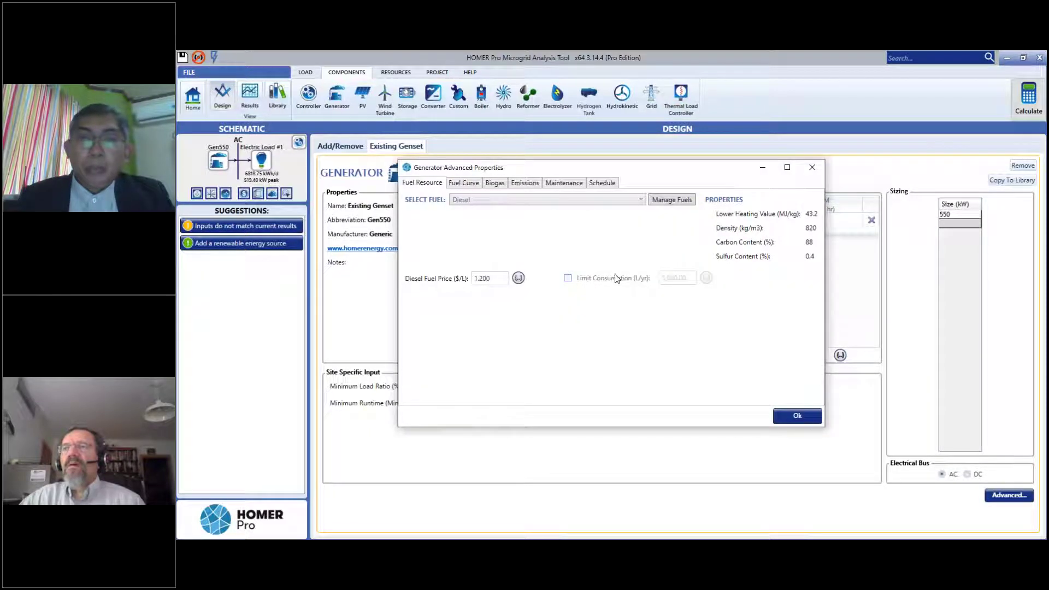
{"action": "left_click", "coordinate": [466, 183]}
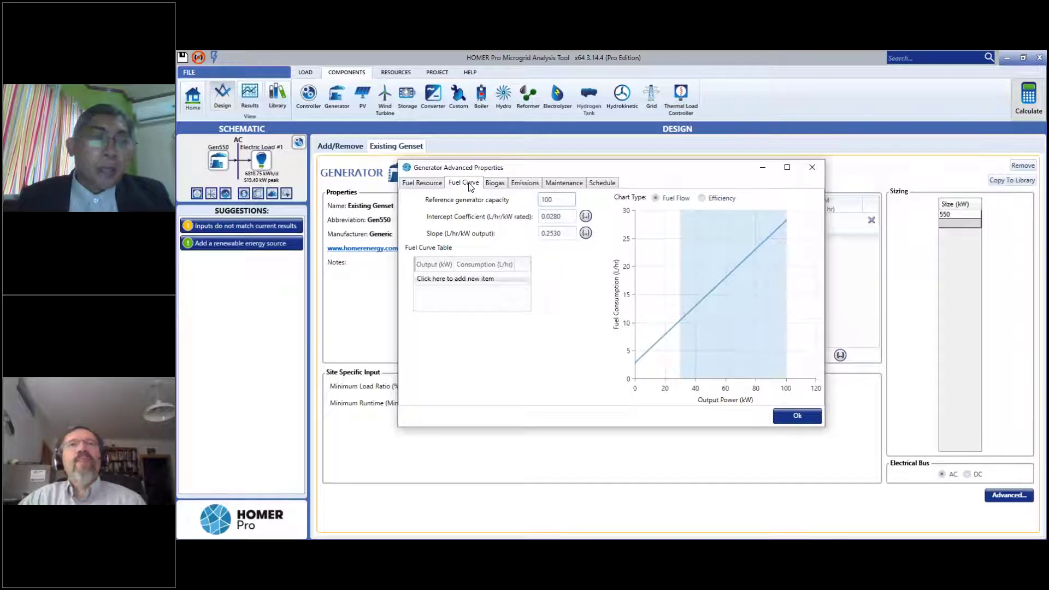
{"action": "left_click", "coordinate": [468, 280]}
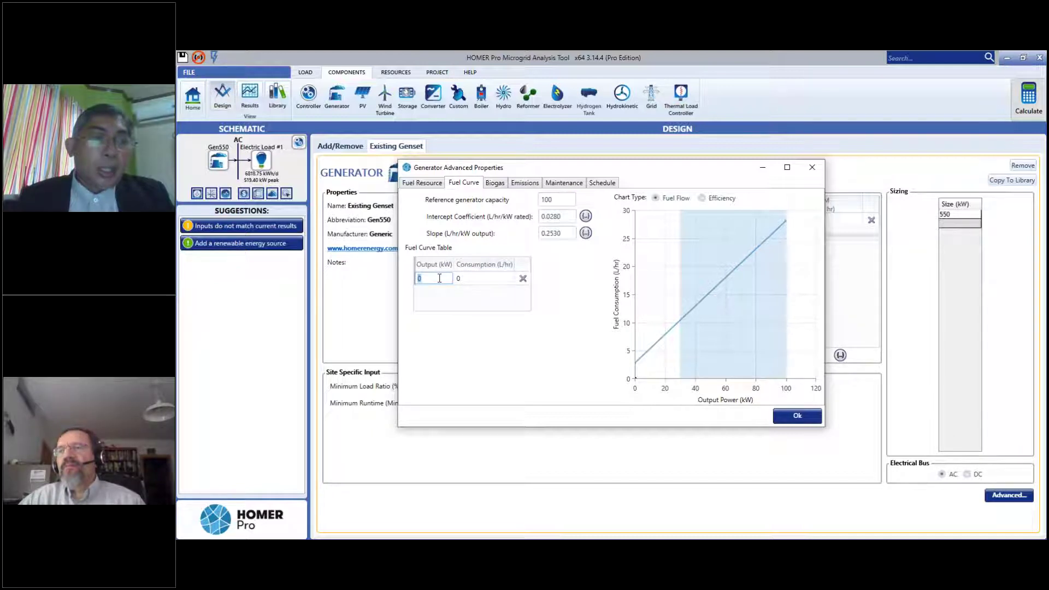
{"action": "type", "text": "5"}
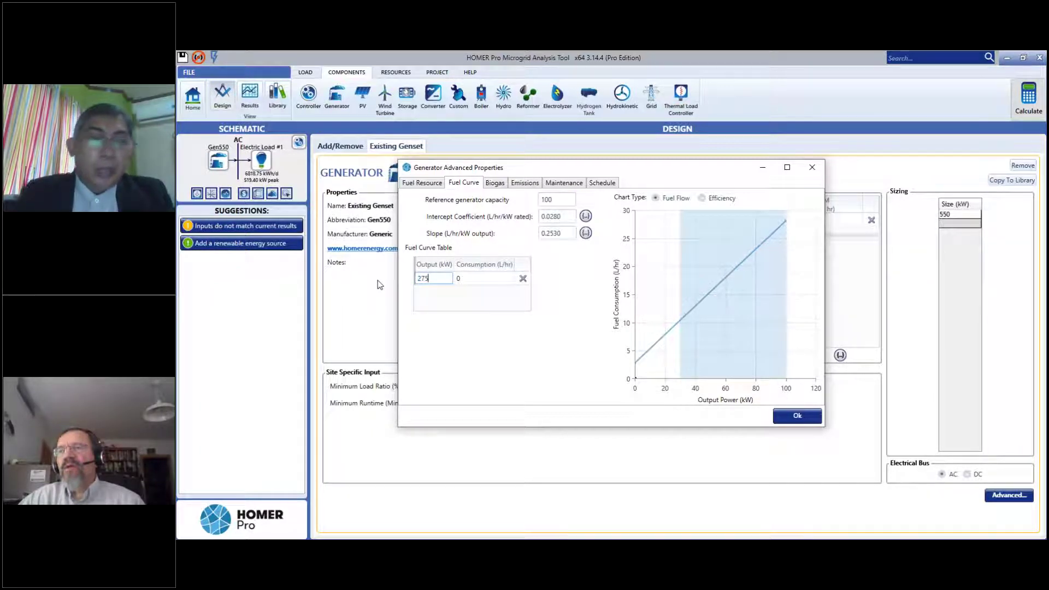
{"action": "left_click", "coordinate": [491, 279]}
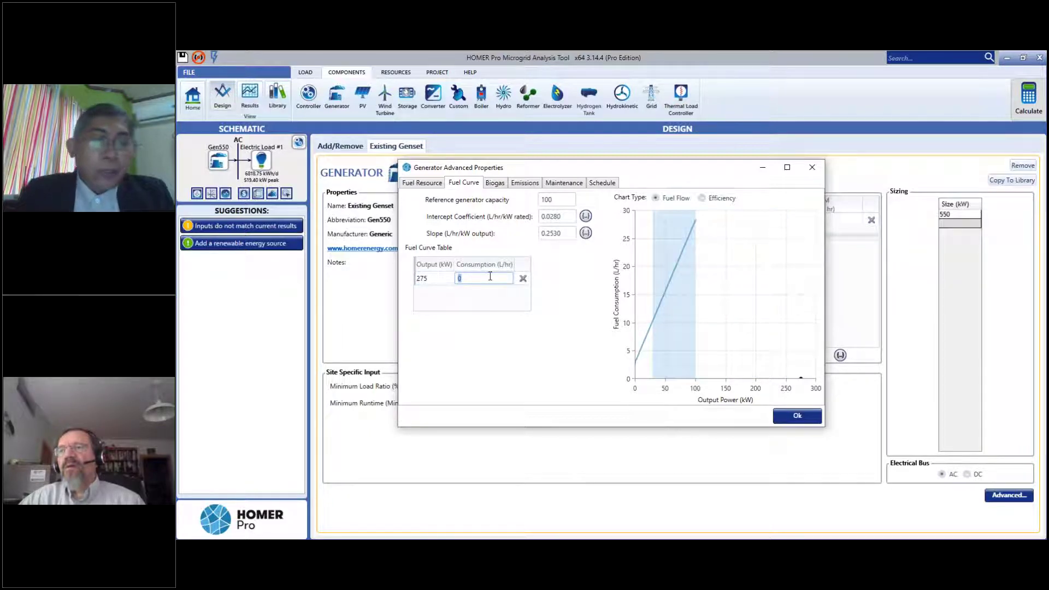
{"action": "type", "text": "79"}
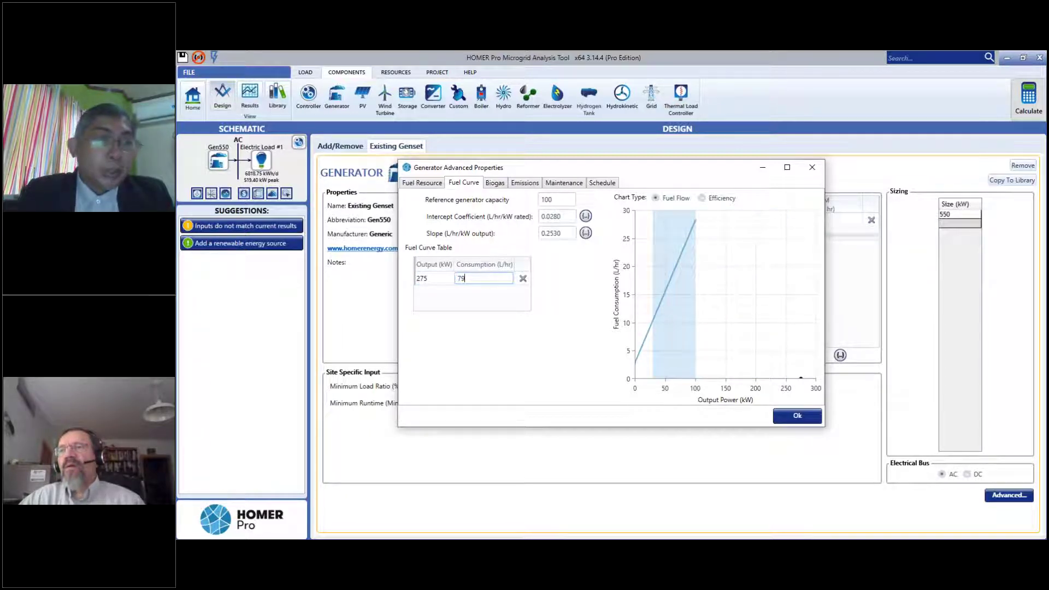
{"action": "type", "text": ".2"}
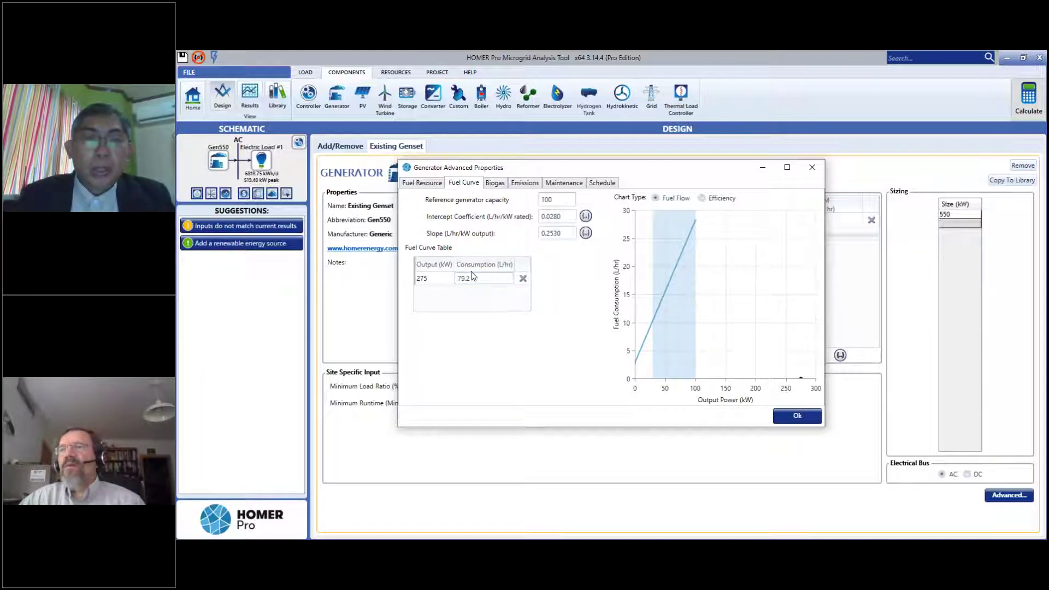
{"action": "key", "text": "Return"}
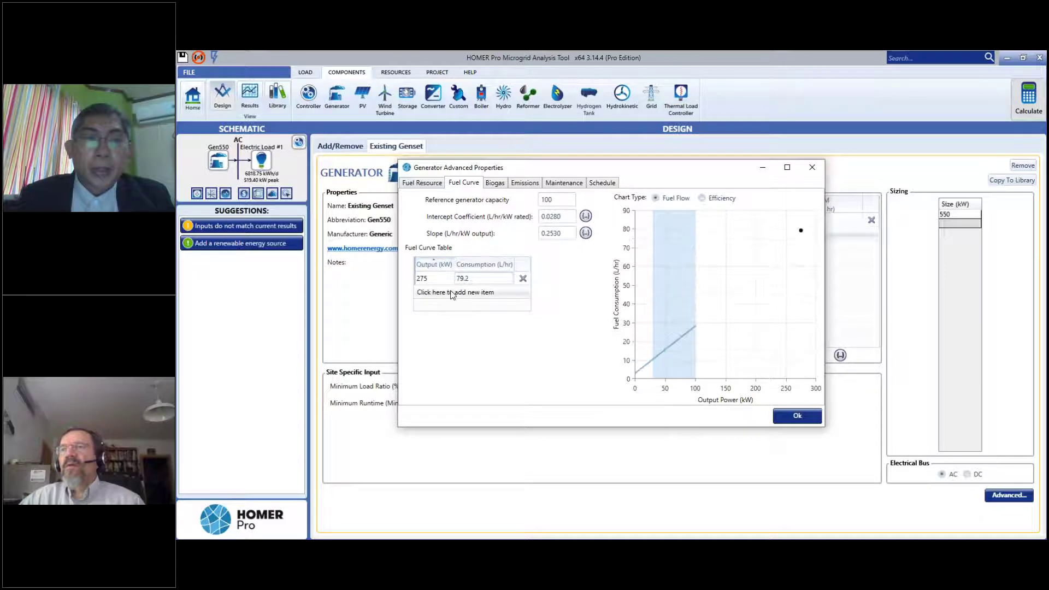
Add a second fuel curve point with 550 kW output and 151.25 L/hr consumption
{"action": "left_click", "coordinate": [488, 294]}
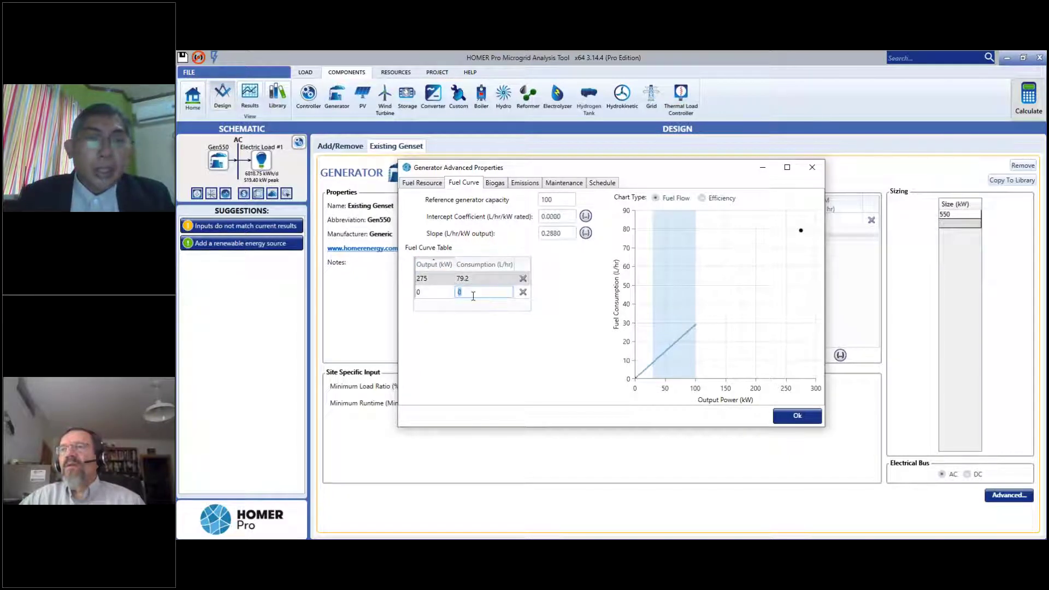
{"action": "type", "text": "5"}
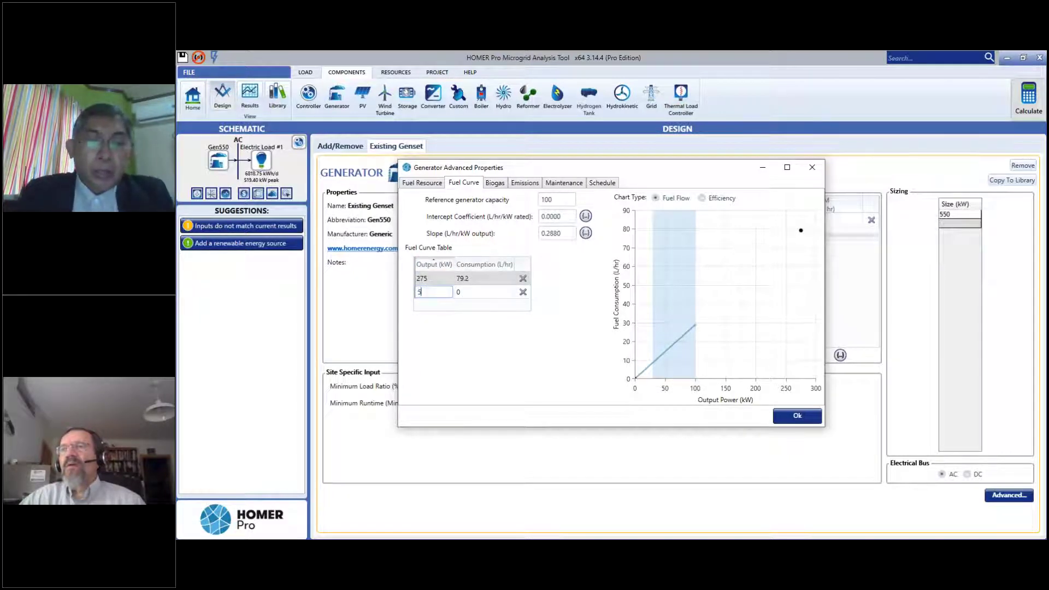
{"action": "type", "text": "50"}
{"action": "key", "text": "Tab"}
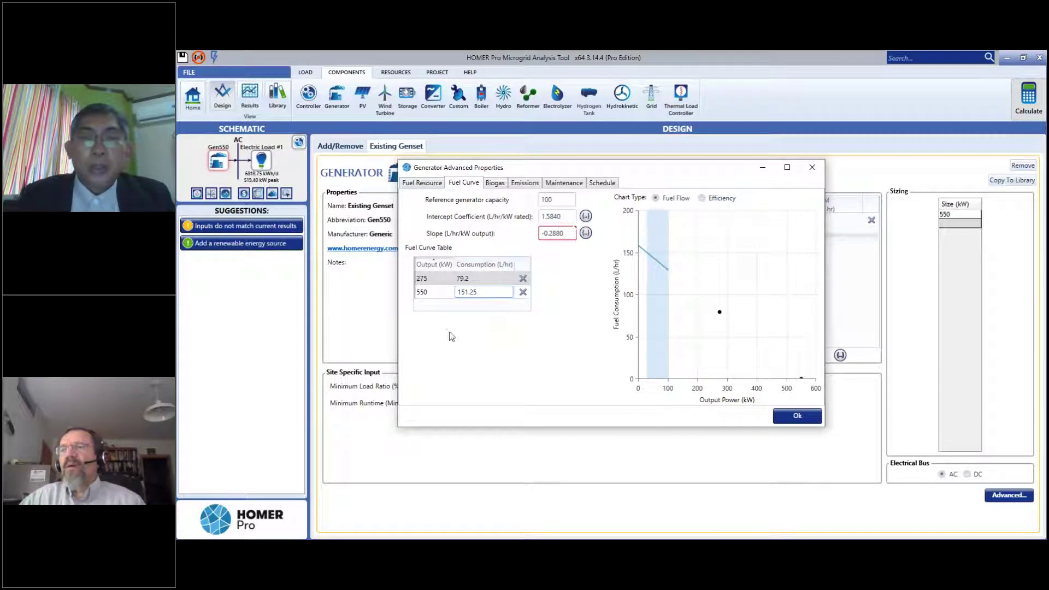
{"action": "left_click", "coordinate": [485, 279]}
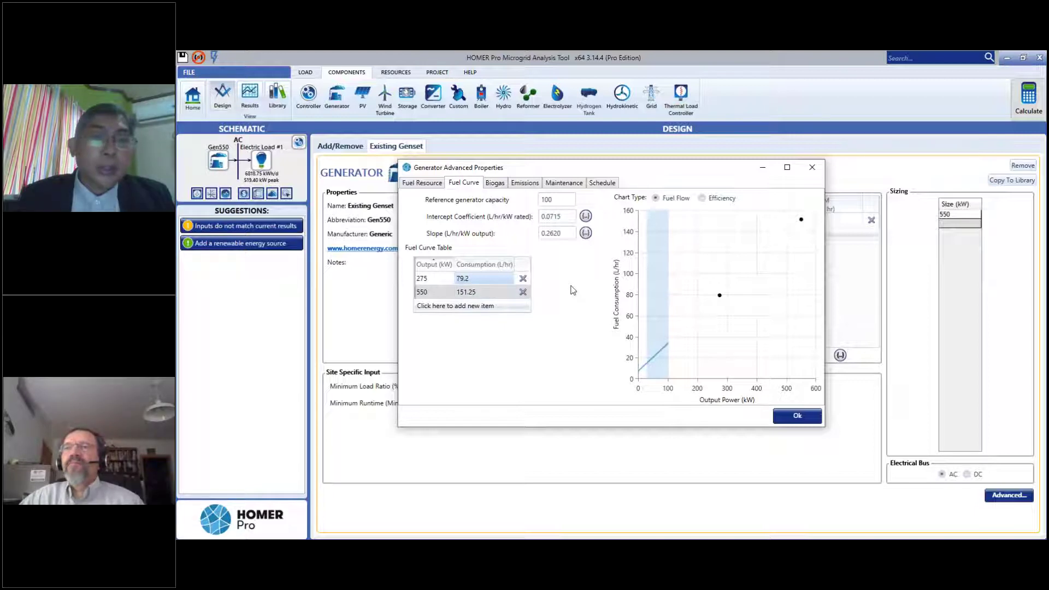
Set the fuel curve's reference generator capacity to 550, accept the advanced properties and recalculate the system
{"action": "double_click", "coordinate": [556, 200]}
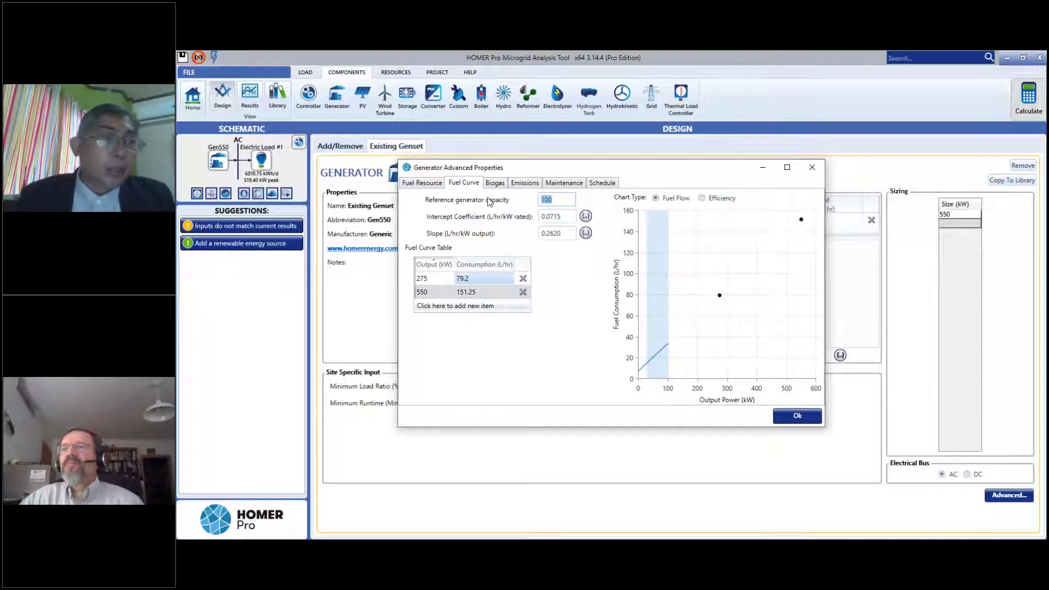
{"action": "type", "text": "550"}
{"action": "left_click", "coordinate": [561, 218]}
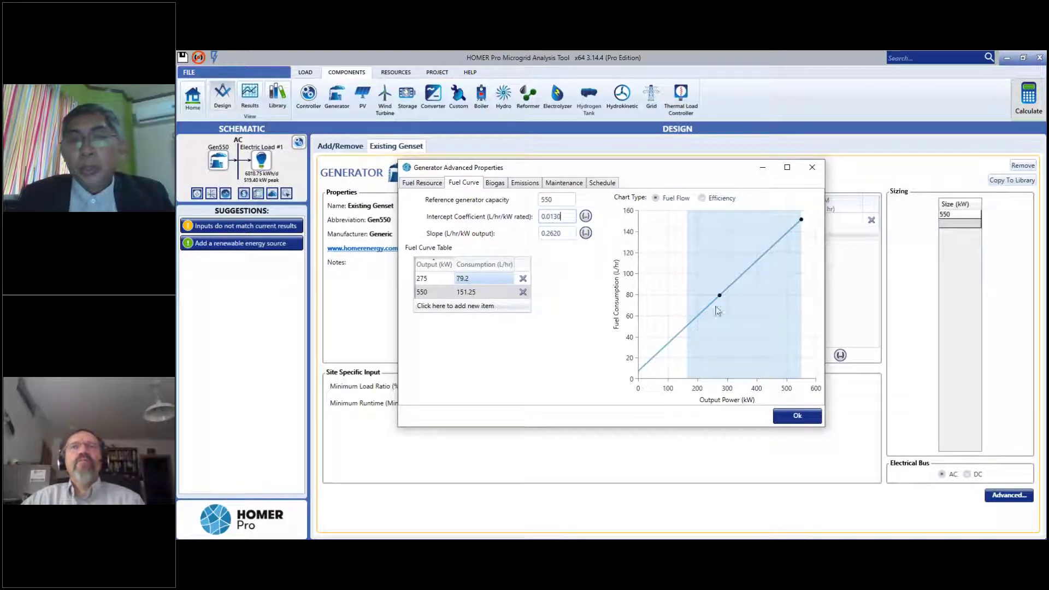
{"action": "left_click", "coordinate": [798, 416]}
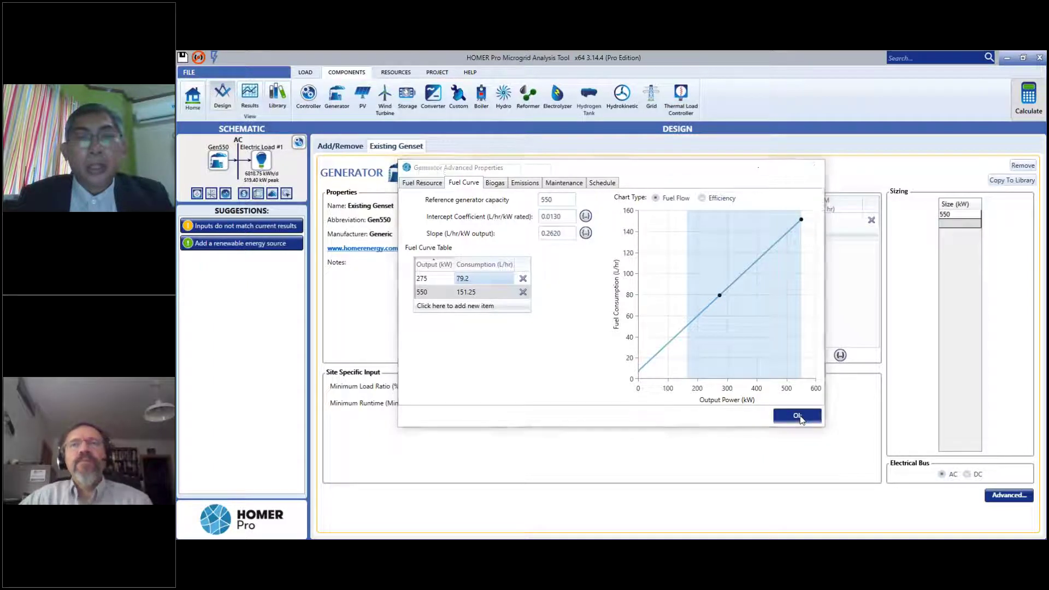
{"action": "left_click", "coordinate": [1020, 107]}
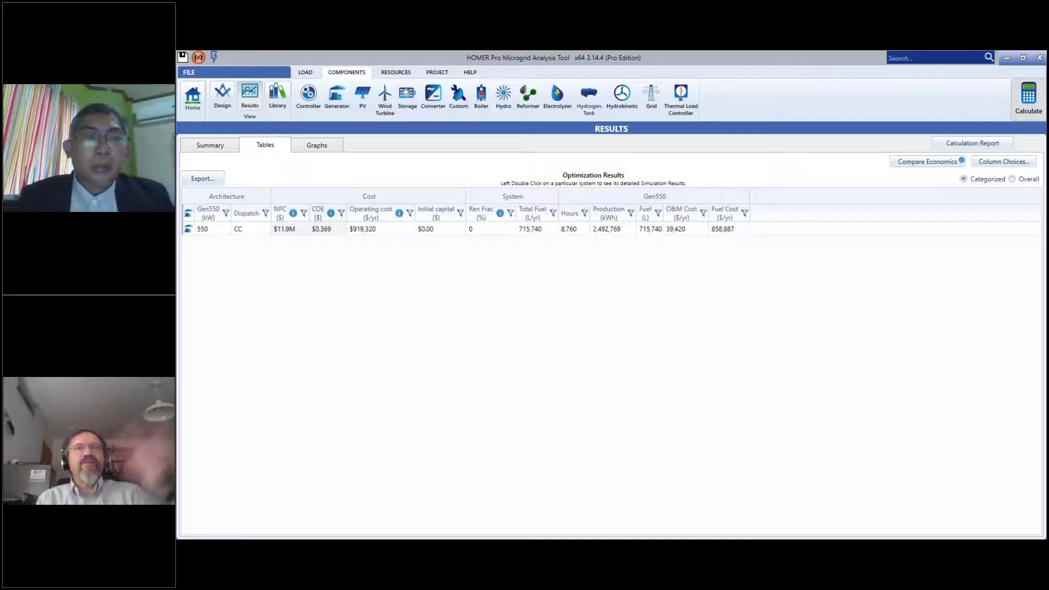
Examine the Existing Genset's fuel flow and efficiency curves in its advanced properties
{"action": "left_click", "coordinate": [193, 99]}
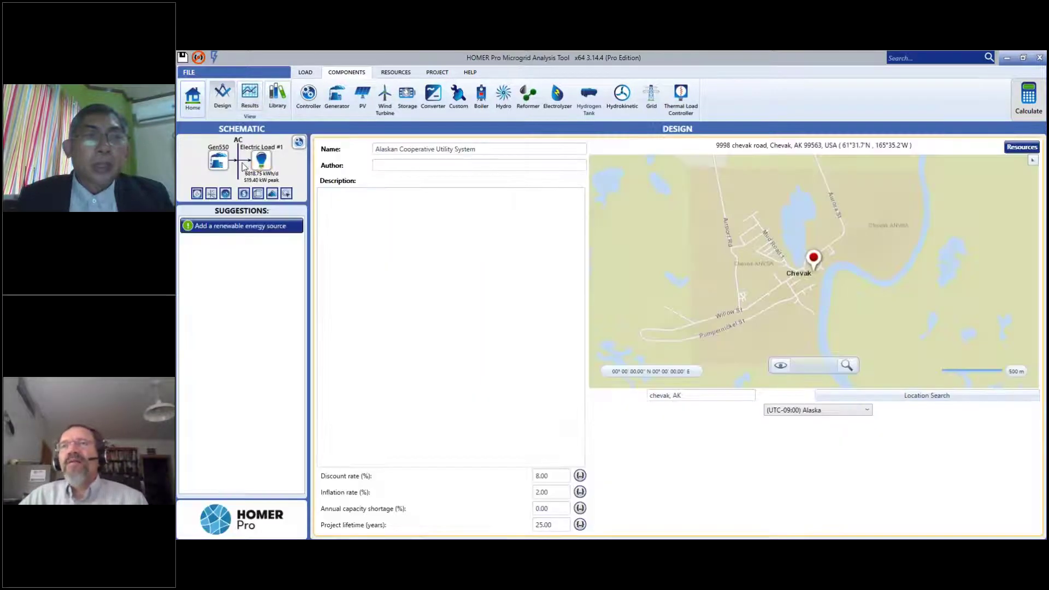
{"action": "left_click", "coordinate": [219, 168]}
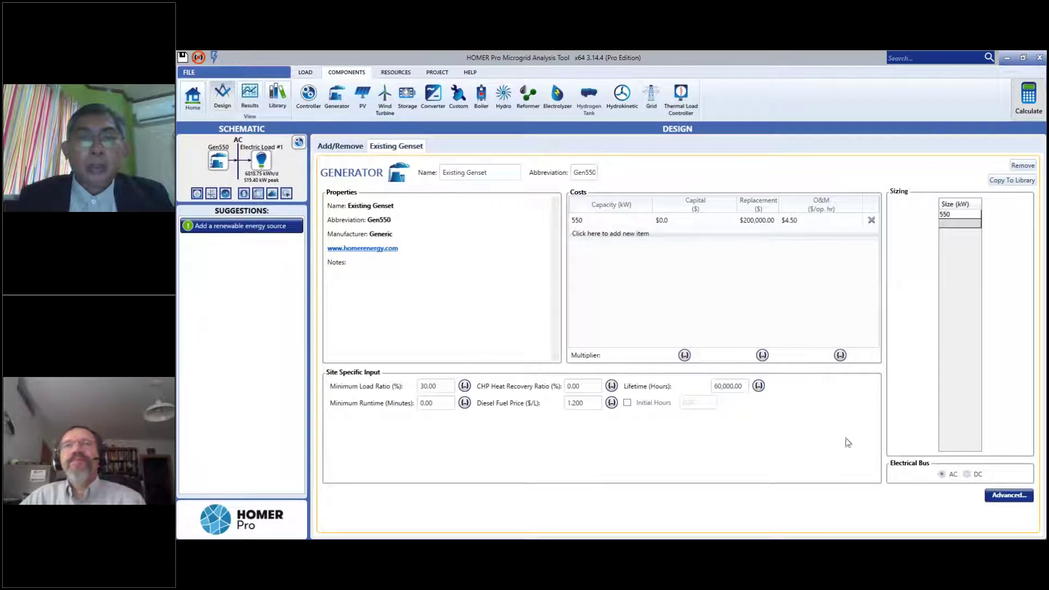
{"action": "left_click", "coordinate": [1008, 500]}
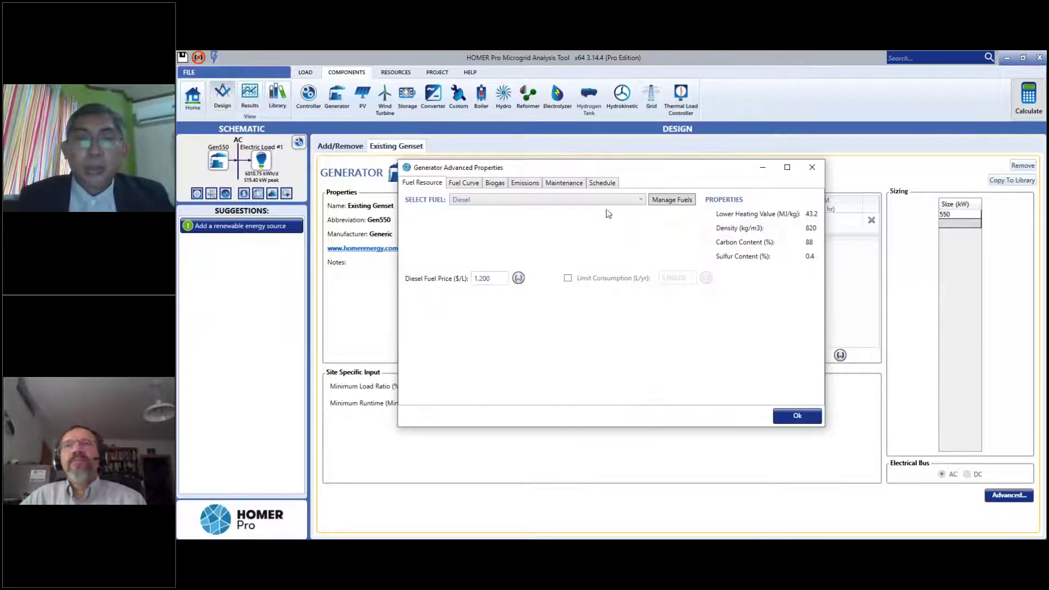
{"action": "left_click", "coordinate": [468, 185]}
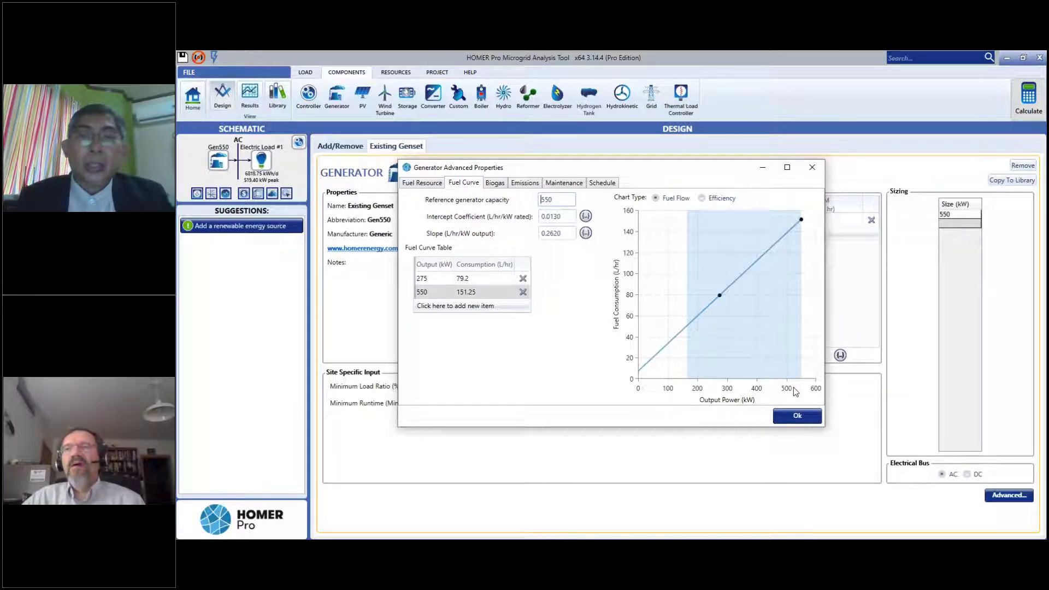
{"action": "left_click", "coordinate": [701, 198]}
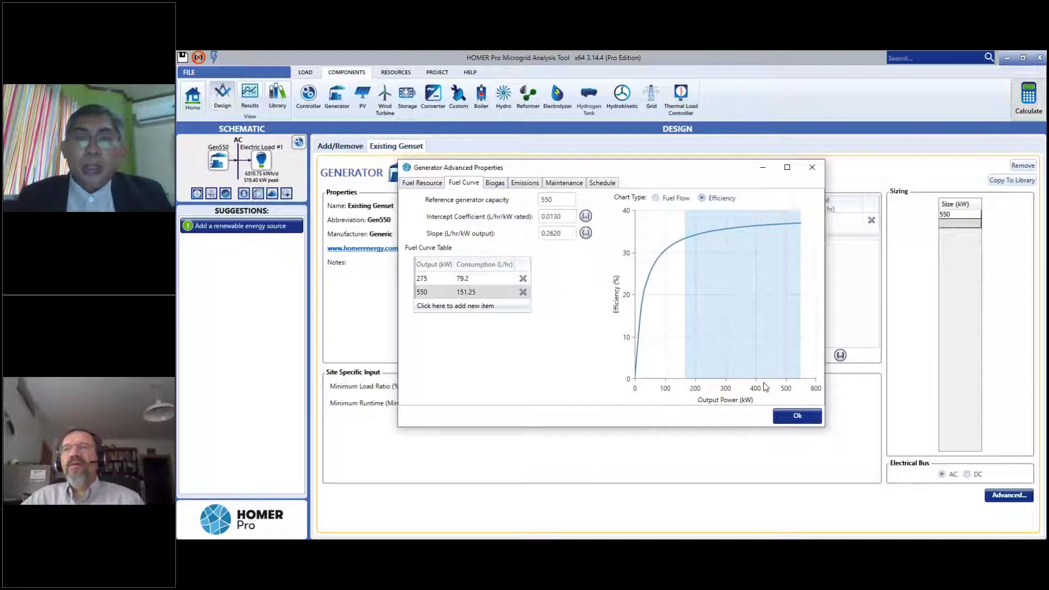
{"action": "left_click", "coordinate": [795, 414]}
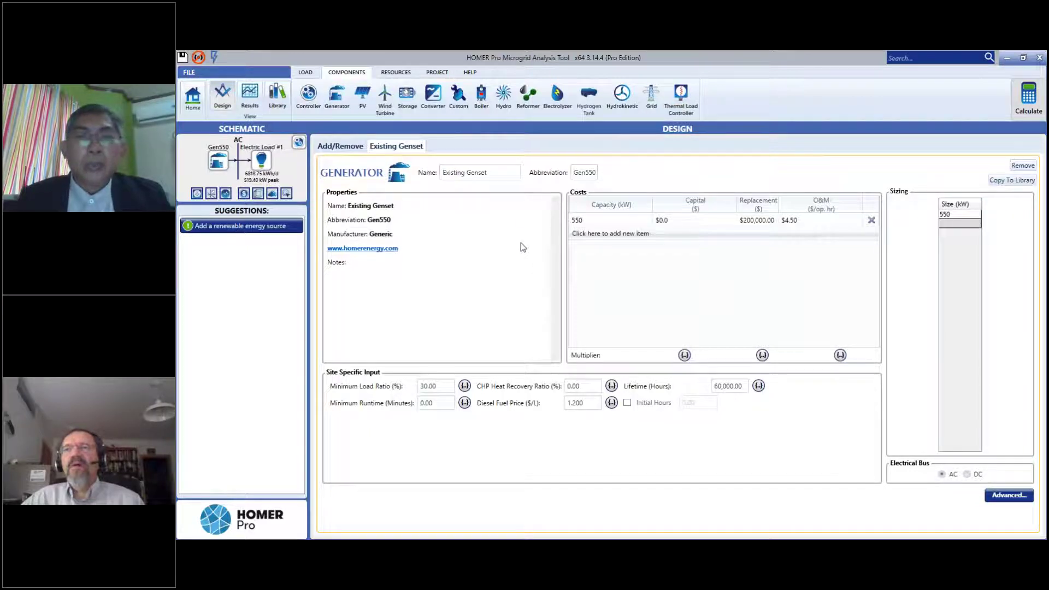
Examine the 550 kW system's simulation results, covering the cost summary, the hourly power sources plot and electrical production
{"action": "left_click", "coordinate": [249, 95]}
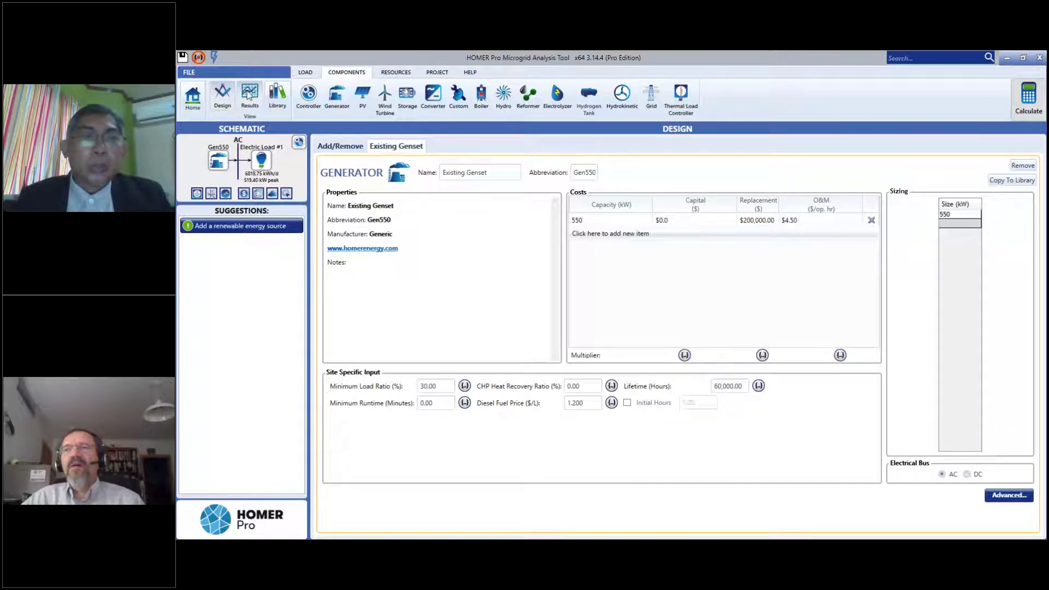
{"action": "left_click", "coordinate": [331, 232]}
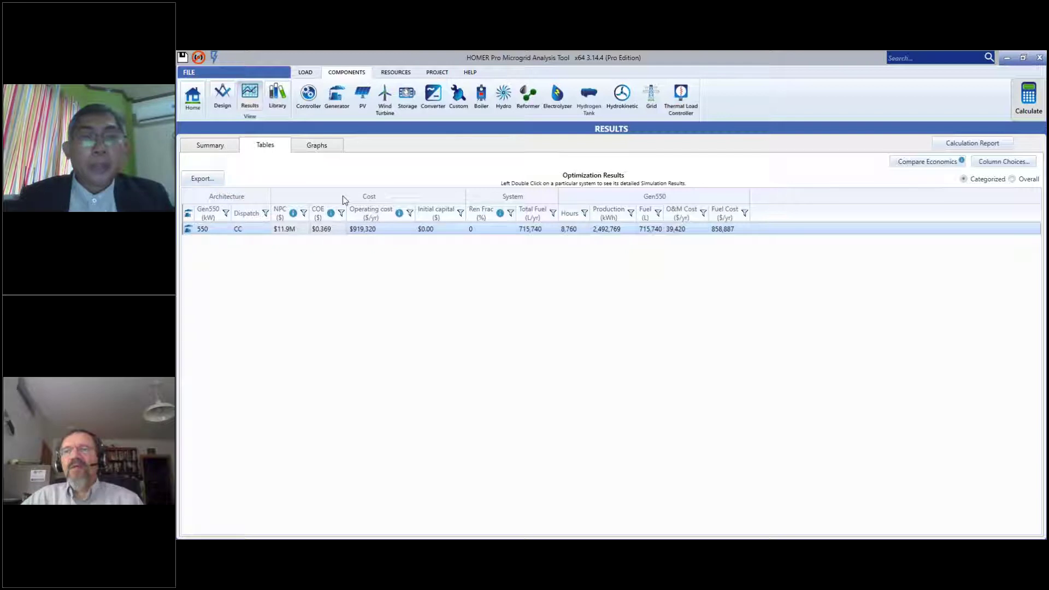
{"action": "left_click", "coordinate": [194, 100]}
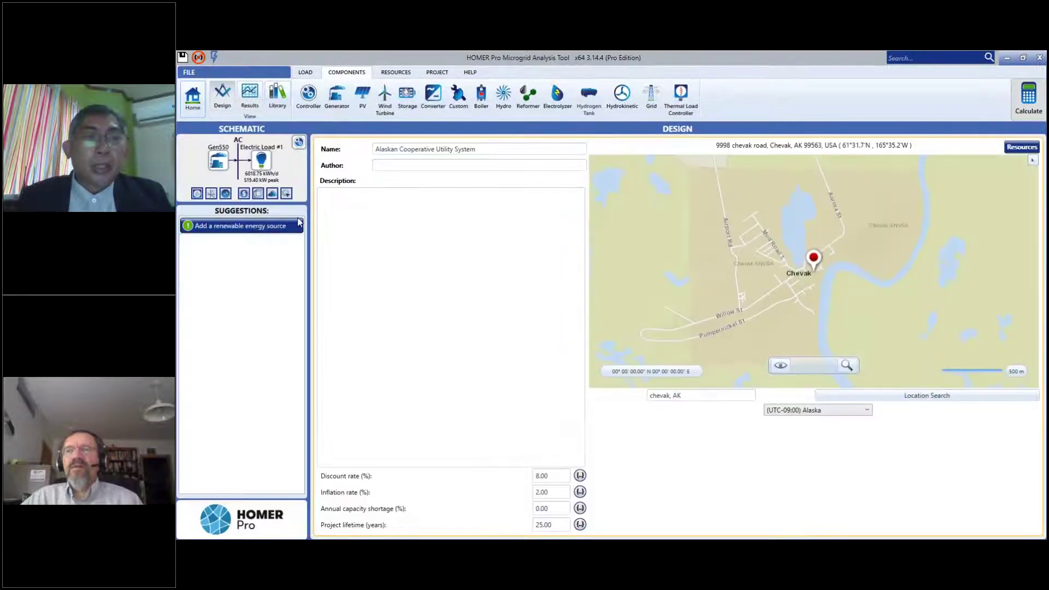
{"action": "left_click", "coordinate": [250, 98]}
{"action": "double_click", "coordinate": [343, 228]}
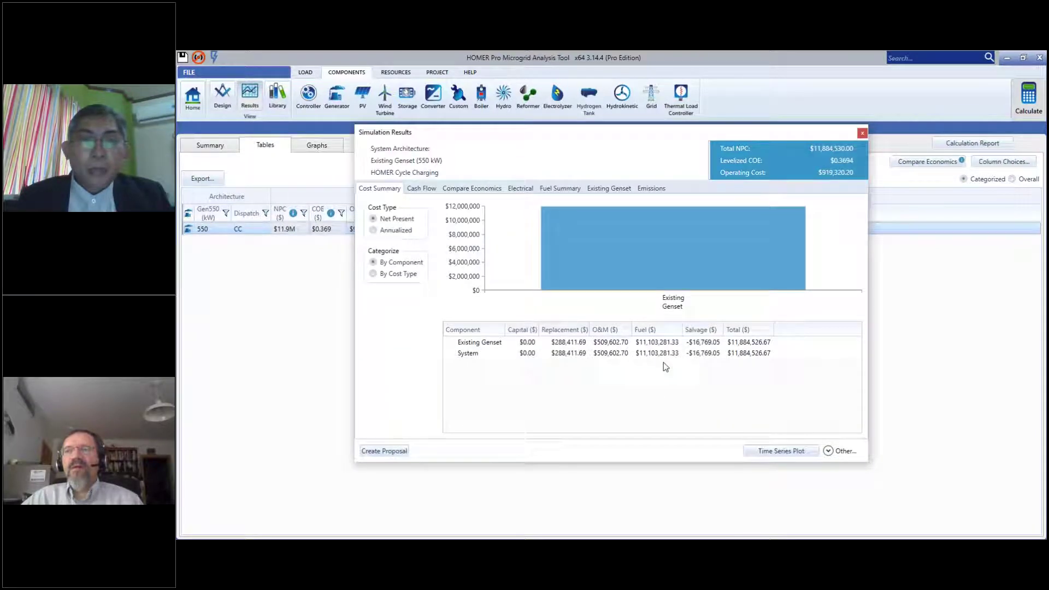
{"action": "left_click", "coordinate": [780, 453]}
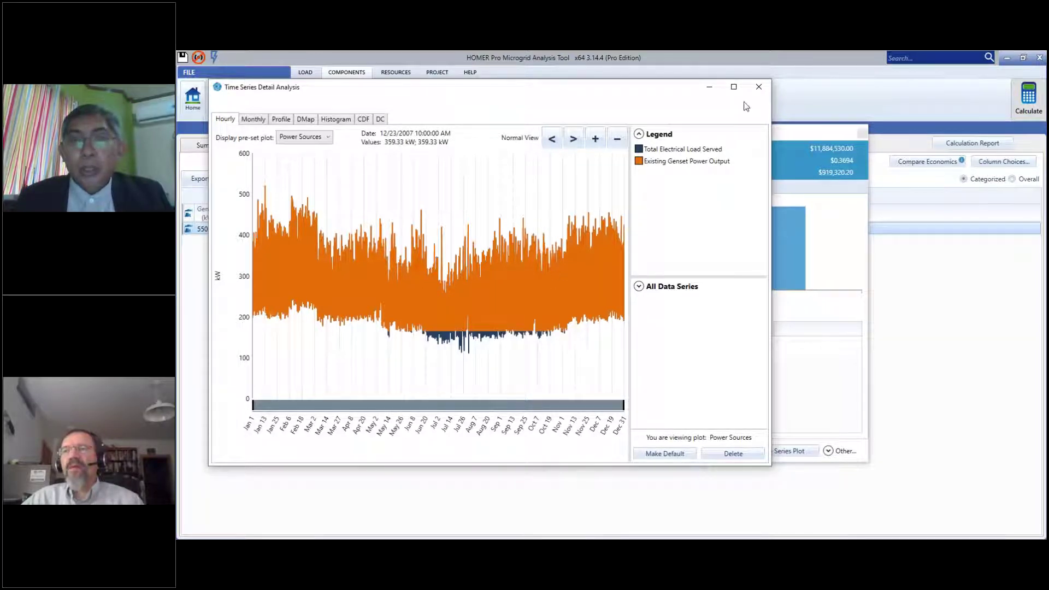
{"action": "left_click", "coordinate": [757, 88]}
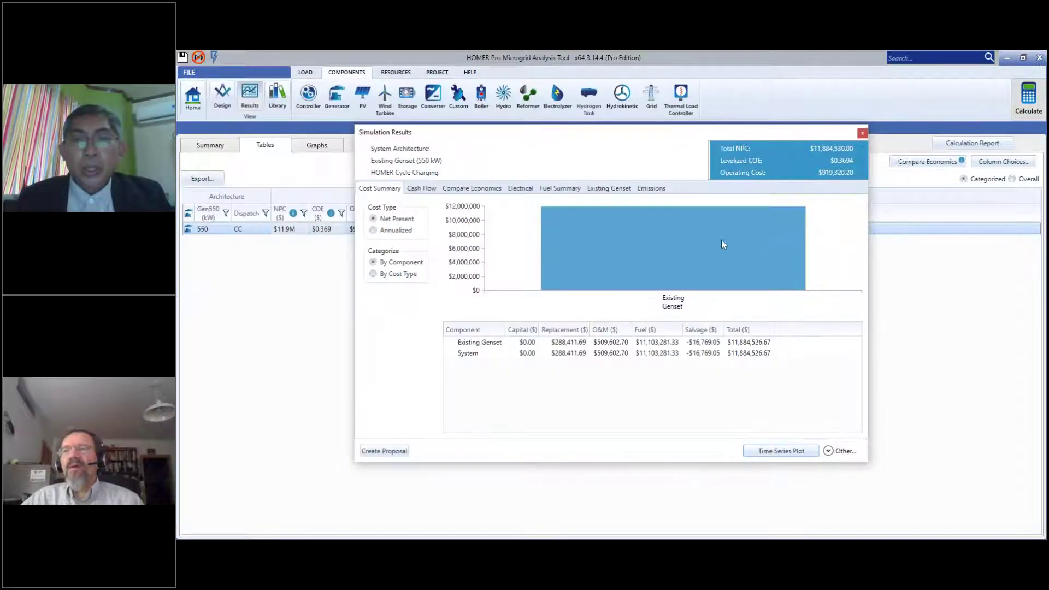
{"action": "left_click", "coordinate": [520, 191]}
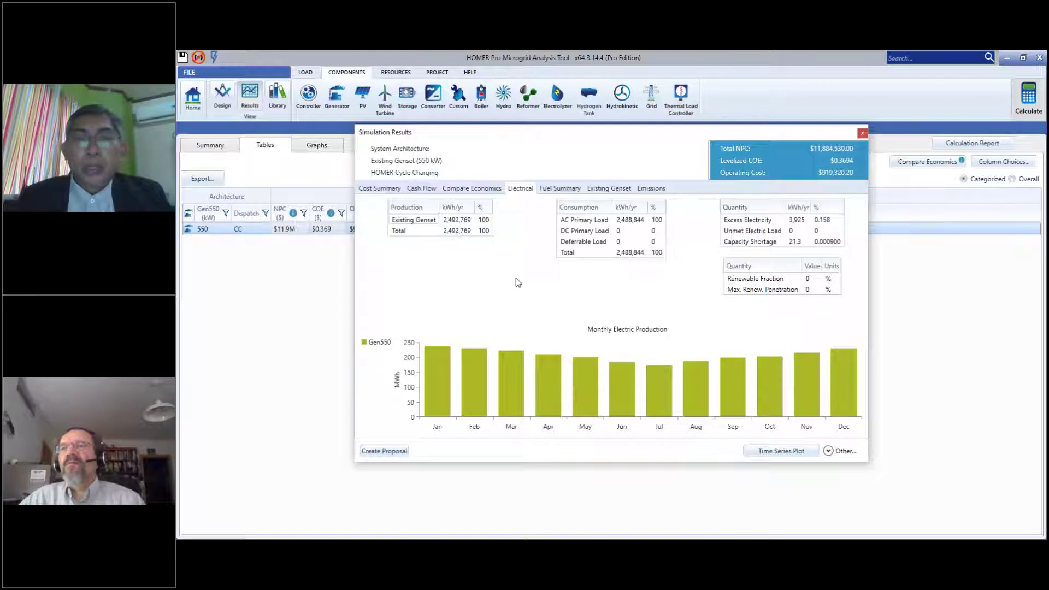
{"action": "left_click", "coordinate": [863, 133]}
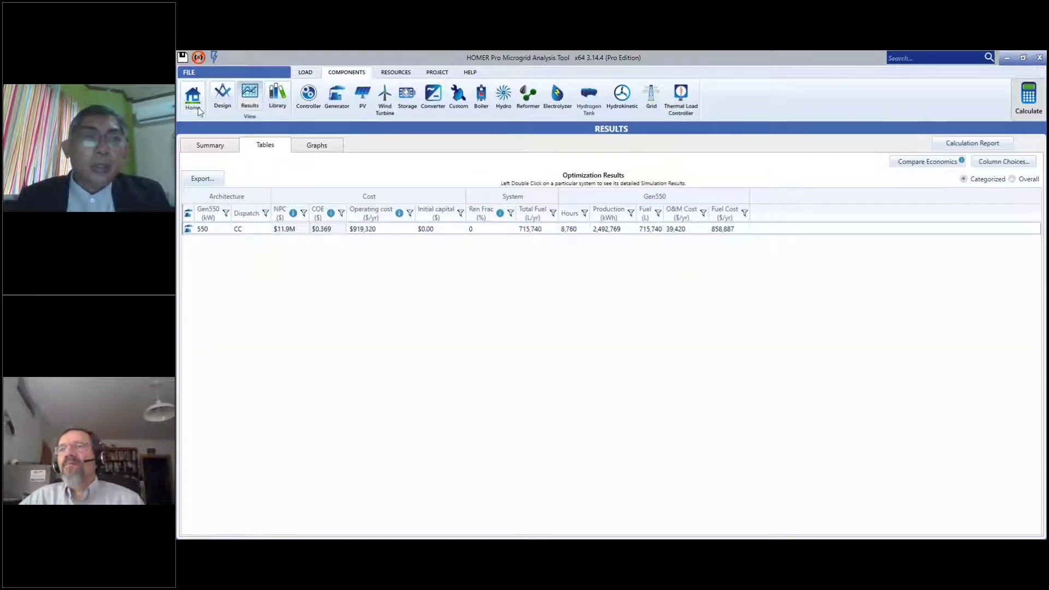
Add a second generator to the design using the Generic Medium Genset (size-your-own)
{"action": "left_click", "coordinate": [222, 97]}
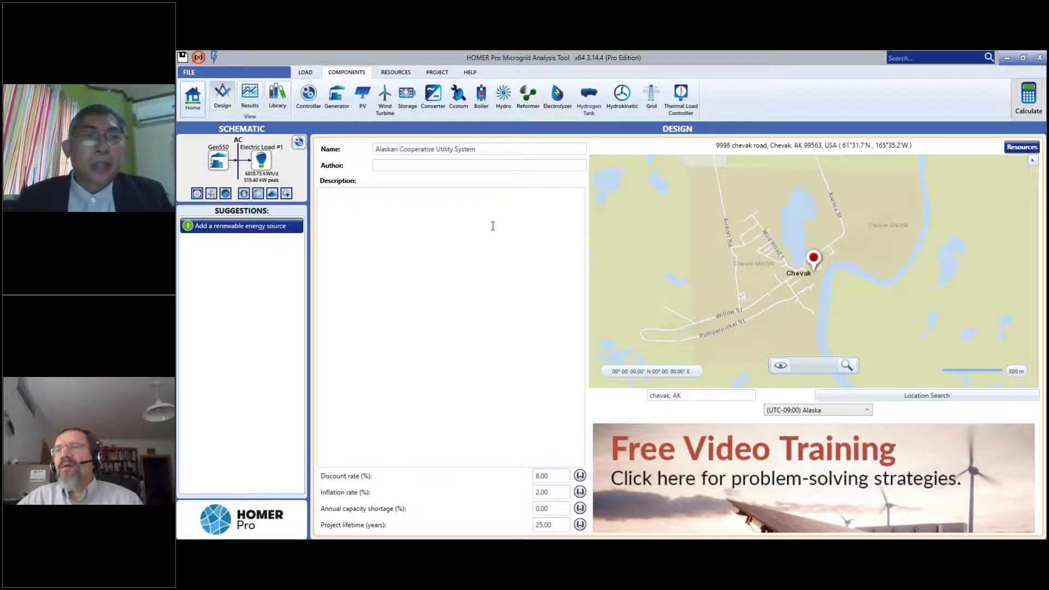
{"action": "left_click", "coordinate": [343, 105]}
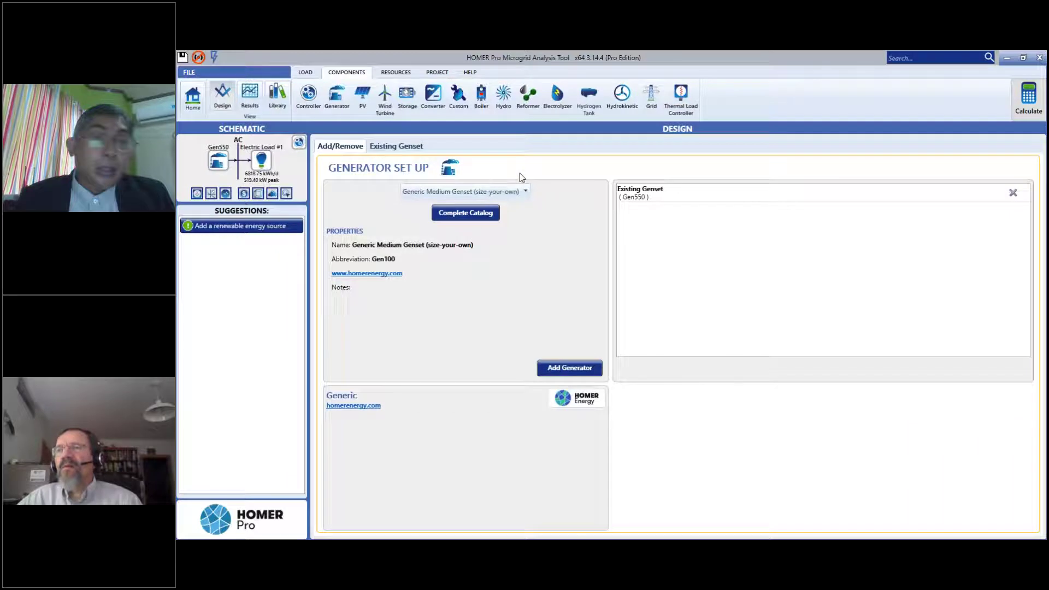
{"action": "left_click", "coordinate": [569, 368]}
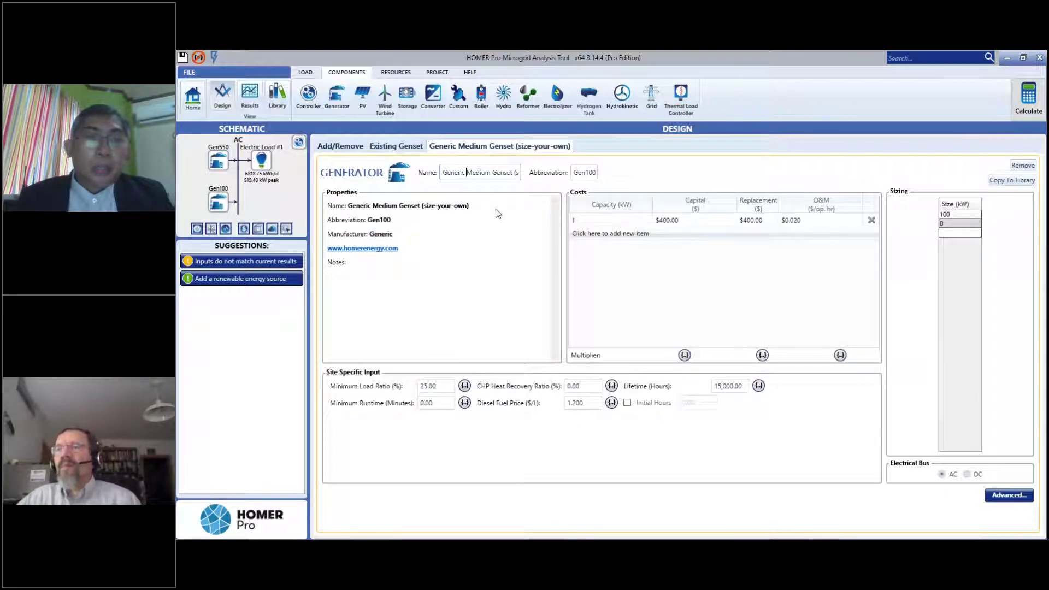
Rename the newly added generator as New Genset
{"action": "key", "text": "Right"}
{"action": "key", "text": "Right"}
{"action": "key", "text": "Right"}
{"action": "key", "text": "Right"}
{"action": "key", "text": "Right"}
{"action": "key", "text": "Right"}
{"action": "key", "text": "Right"}
{"action": "key", "text": "BackSpace"}
{"action": "key", "text": "BackSpace"}
{"action": "key", "text": "BackSpace"}
{"action": "key", "text": "BackSpace"}
{"action": "key", "text": "BackSpace"}
{"action": "key", "text": "BackSpace"}
{"action": "key", "text": "BackSpace"}
{"action": "key", "text": "BackSpace"}
{"action": "key", "text": "BackSpace"}
{"action": "key", "text": "BackSpace"}
{"action": "key", "text": "BackSpace"}
{"action": "key", "text": "BackSpace"}
{"action": "key", "text": "BackSpace"}
{"action": "key", "text": "BackSpace"}
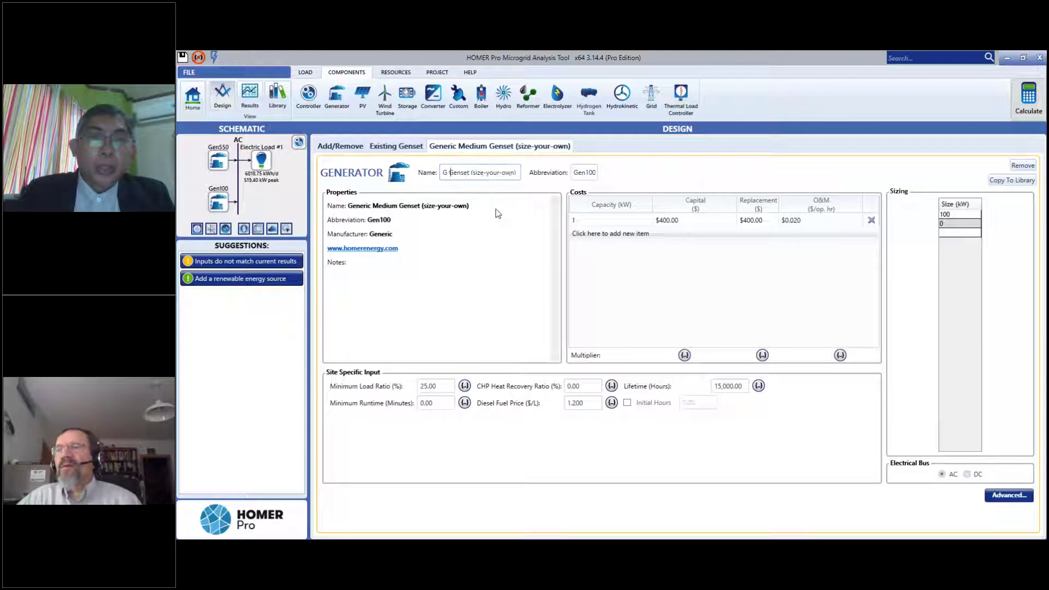
{"action": "type", "text": "New"}
{"action": "key", "text": "Right"}
{"action": "key", "text": "Right"}
{"action": "key", "text": "Right"}
{"action": "key", "text": "Right"}
{"action": "key", "text": "Right"}
{"action": "key", "text": "Right"}
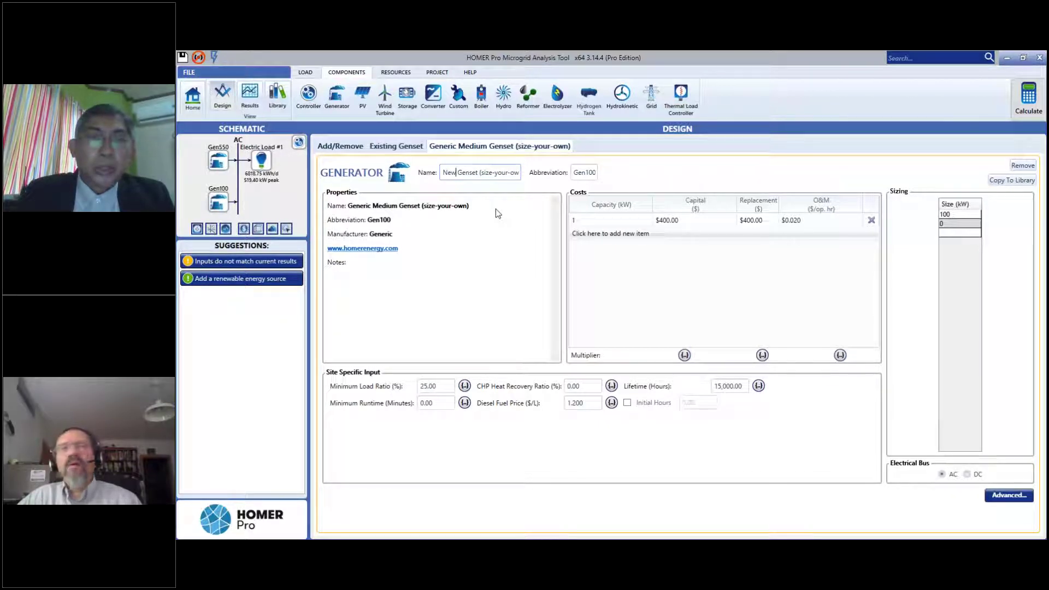
{"action": "key", "text": "Delete"}
{"action": "key", "text": "Delete"}
{"action": "key", "text": "shift+End"}
{"action": "key", "text": "Delete"}
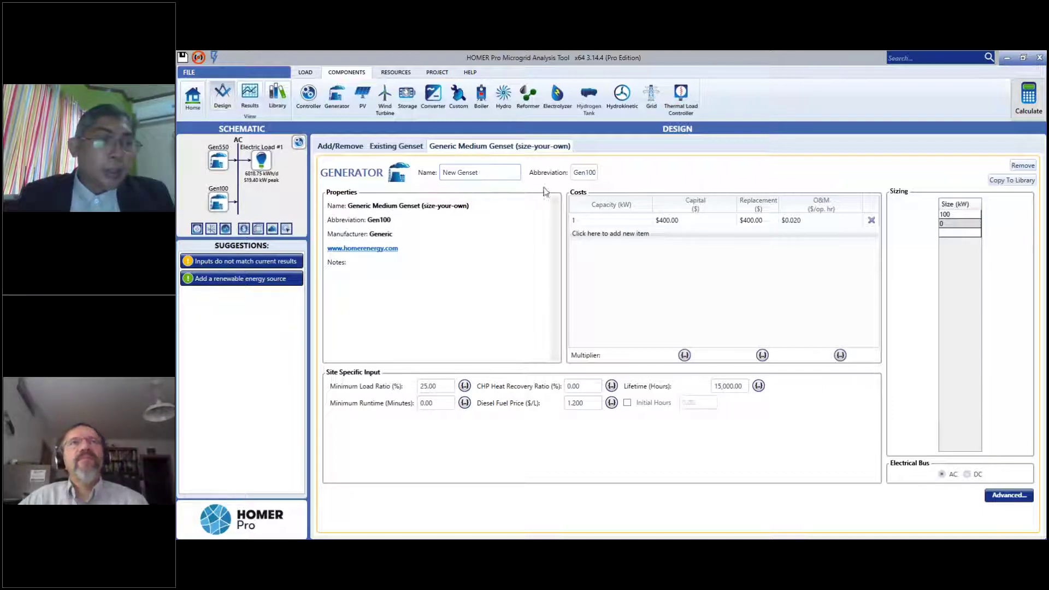
Change the New Genset's abbreviation to NewGen
{"action": "left_click", "coordinate": [571, 174]}
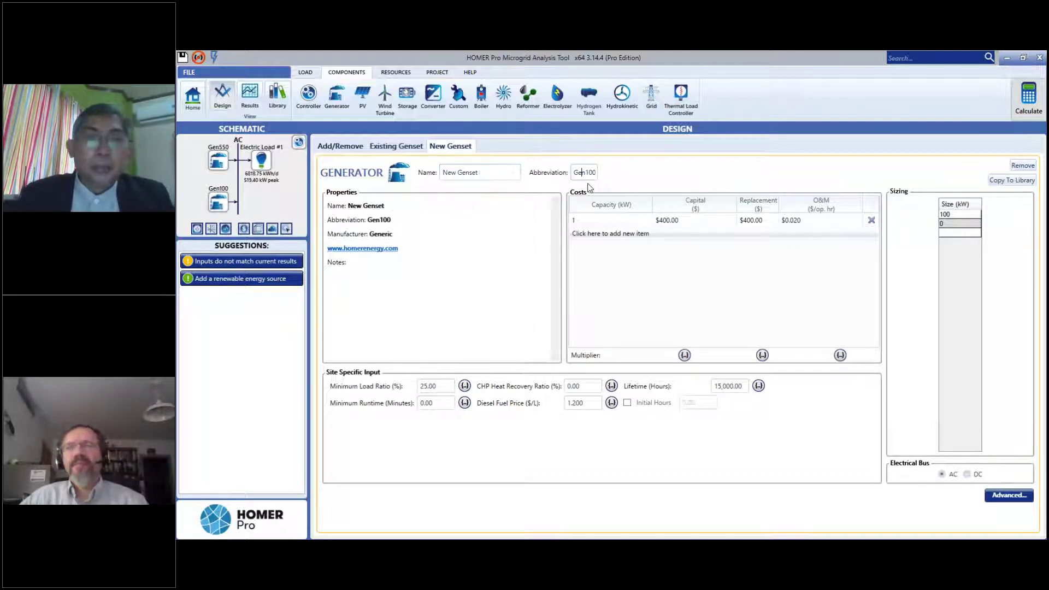
{"action": "type", "text": "New"}
{"action": "key", "text": "Right"}
{"action": "key", "text": "Right"}
{"action": "key", "text": "Right"}
{"action": "key", "text": "Delete"}
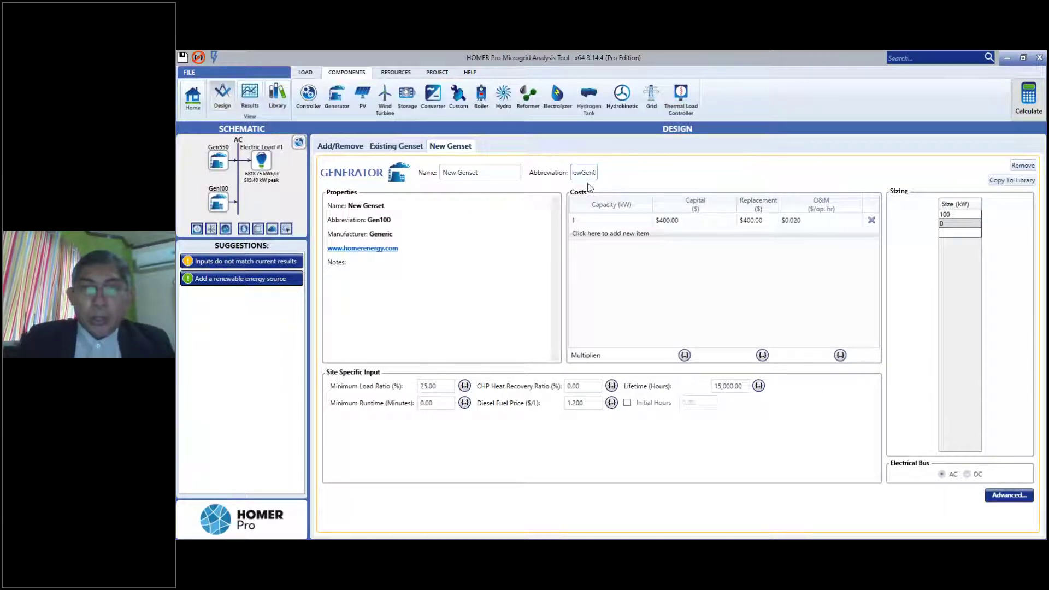
{"action": "key", "text": "Delete"}
{"action": "key", "text": "Delete"}
{"action": "left_click", "coordinate": [518, 269]}
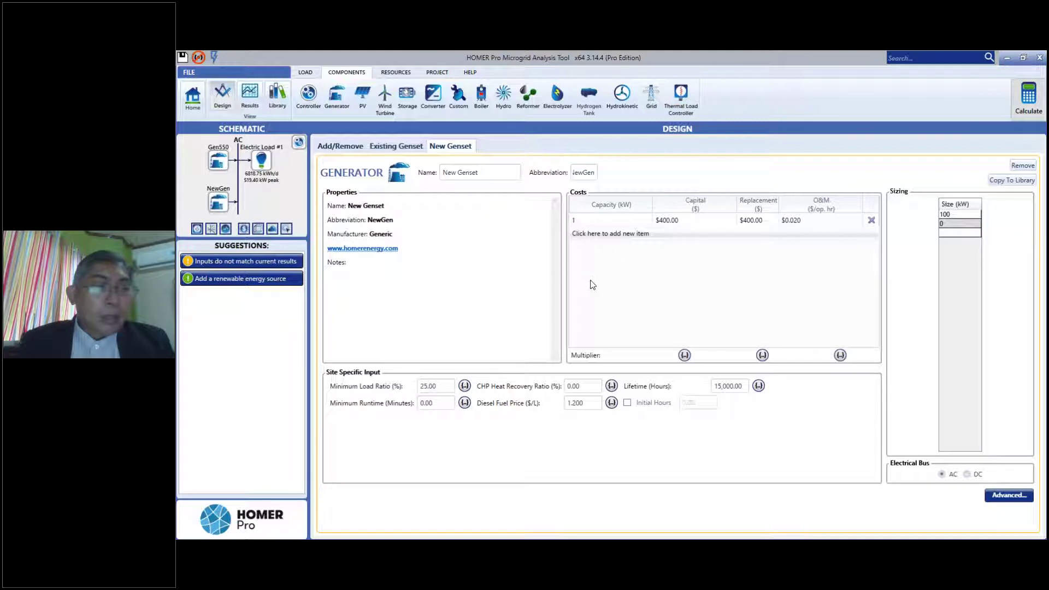
Set the New Genset's costs per 1 kW to $600 capital, $450 replacement and $0.0060 per operating hour for O&M
{"action": "left_click", "coordinate": [693, 224]}
{"action": "type", "text": "600"}
{"action": "key", "text": "Tab"}
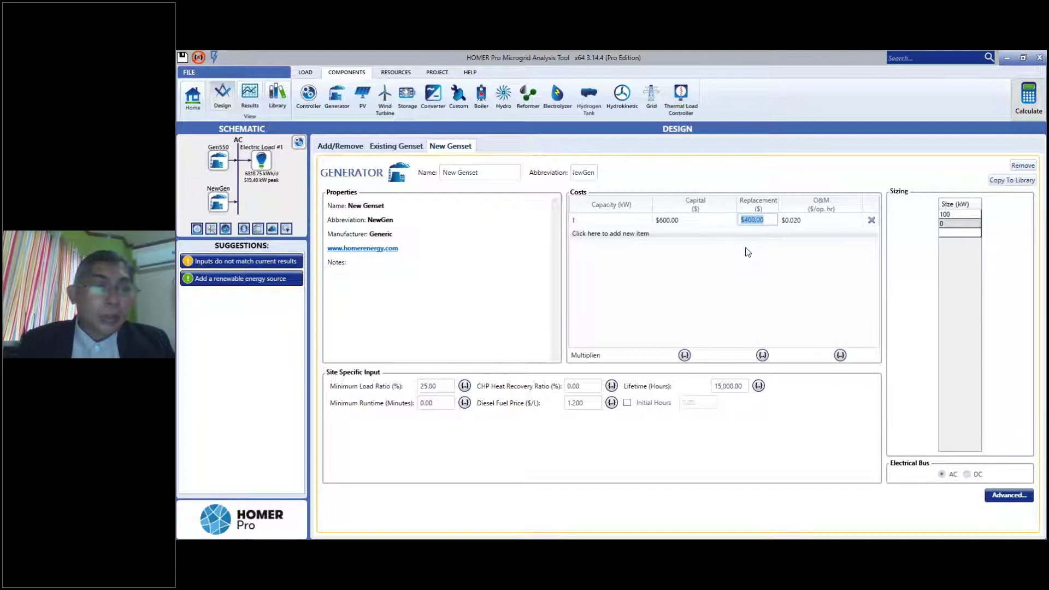
{"action": "type", "text": "450"}
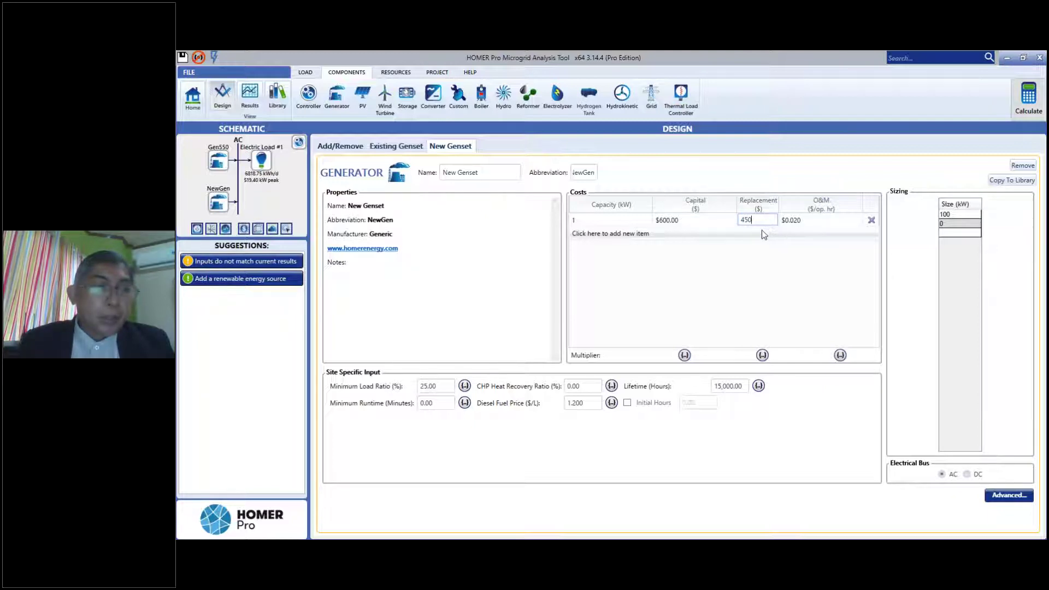
{"action": "left_click", "coordinate": [810, 219]}
{"action": "left_click", "coordinate": [809, 219]}
{"action": "key", "text": "BackSpace"}
{"action": "key", "text": "BackSpace"}
{"action": "type", "text": "0"}
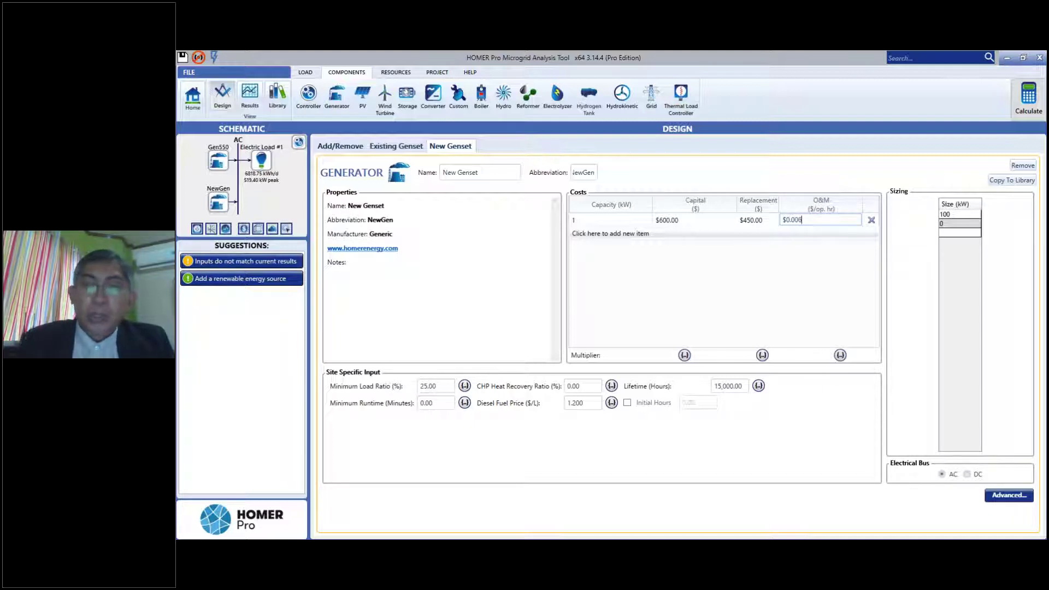
{"action": "left_click", "coordinate": [796, 262]}
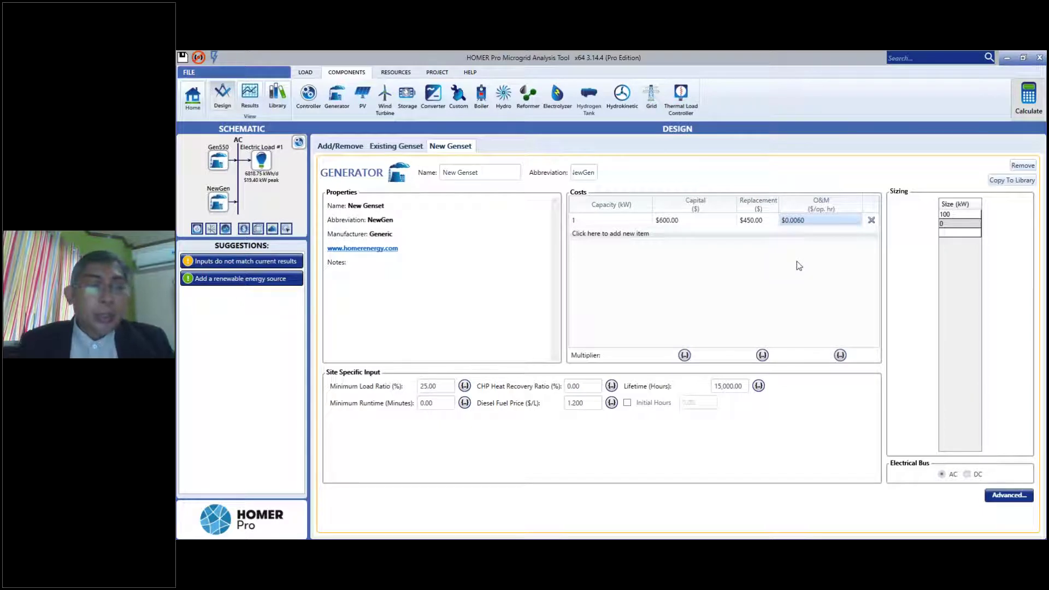
Set the New Genset's minimum load ratio to 30% and its lifetime to 60,000 hours
{"action": "left_click_drag", "start_coordinate": [447, 388], "coordinate": [398, 391]}
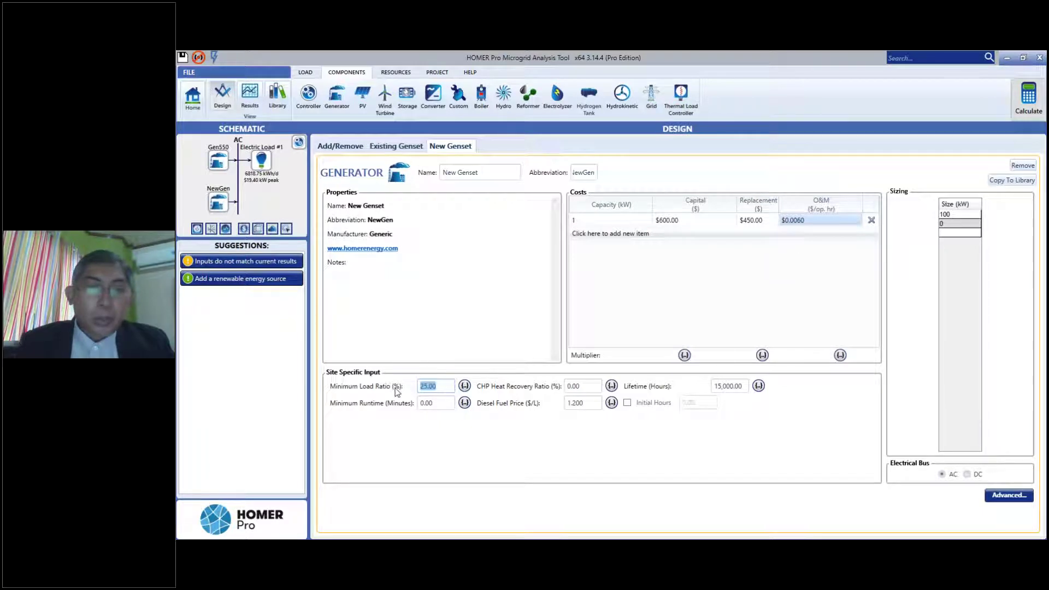
{"action": "type", "text": "30"}
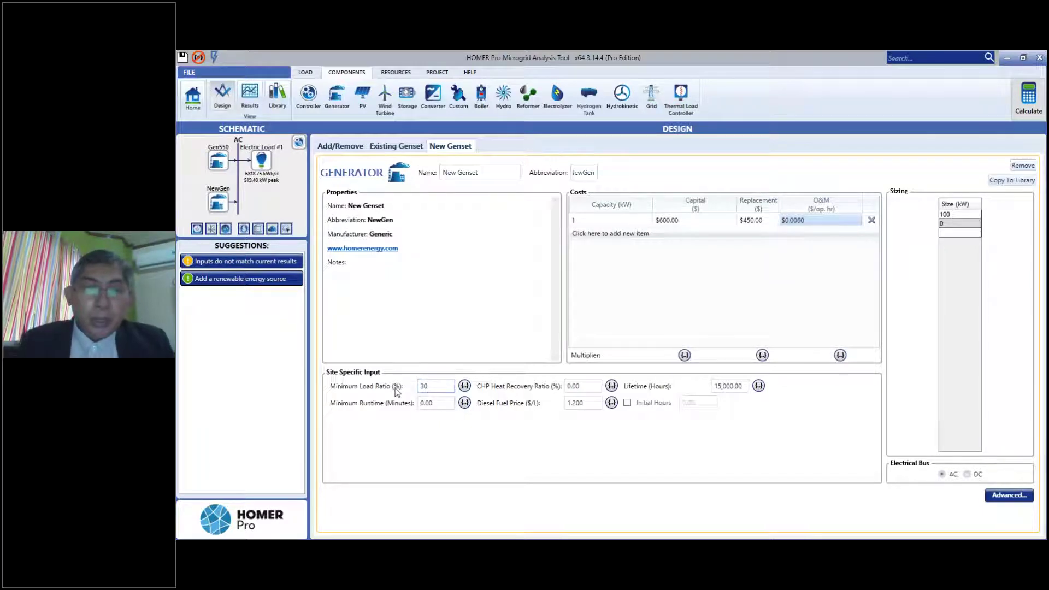
{"action": "left_click", "coordinate": [437, 403]}
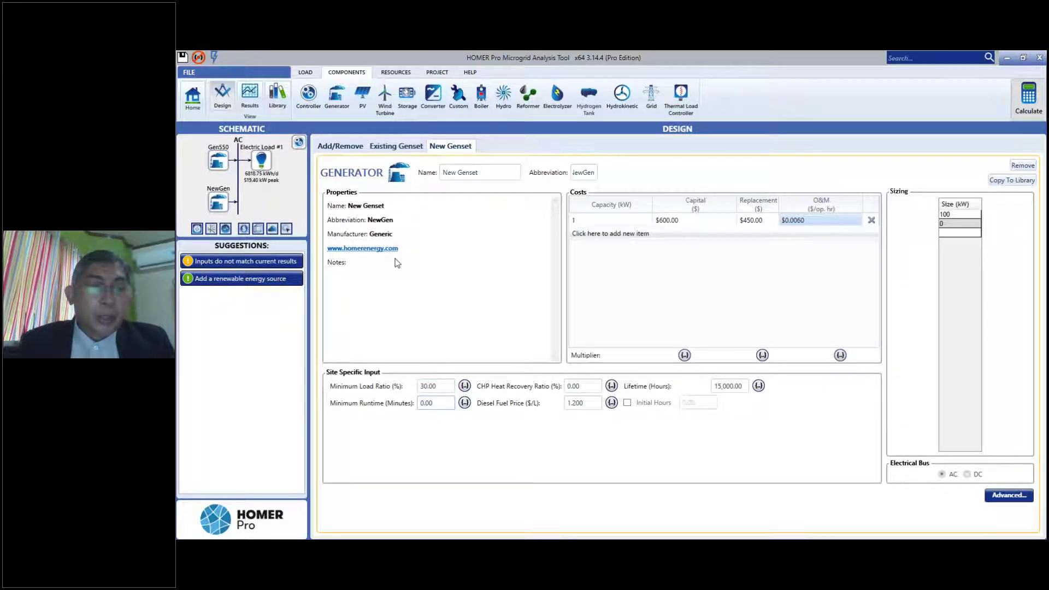
{"action": "double_click", "coordinate": [736, 388]}
{"action": "type", "text": "60000"}
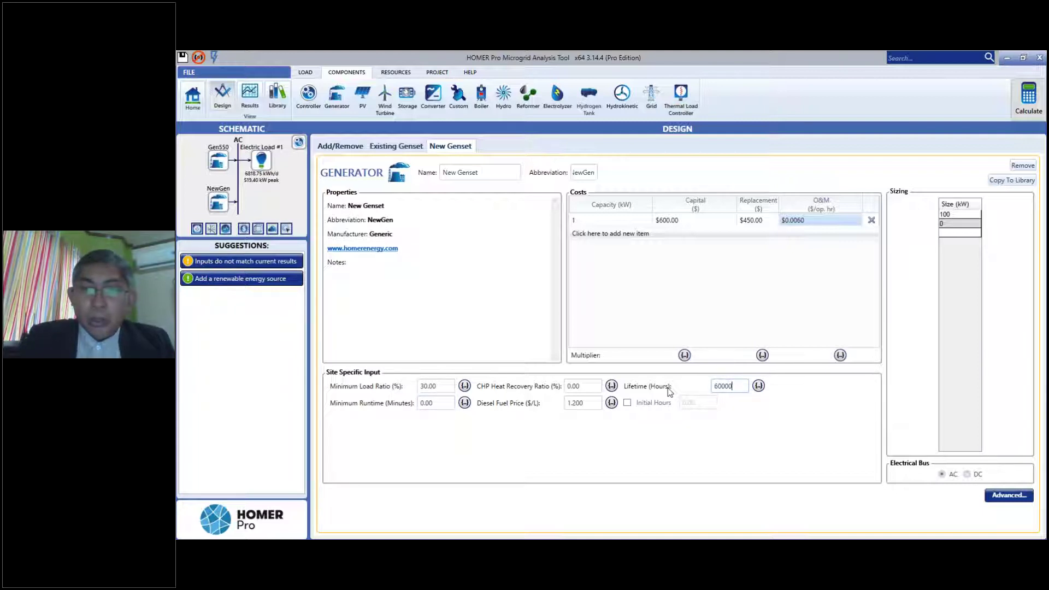
{"action": "key", "text": "Return"}
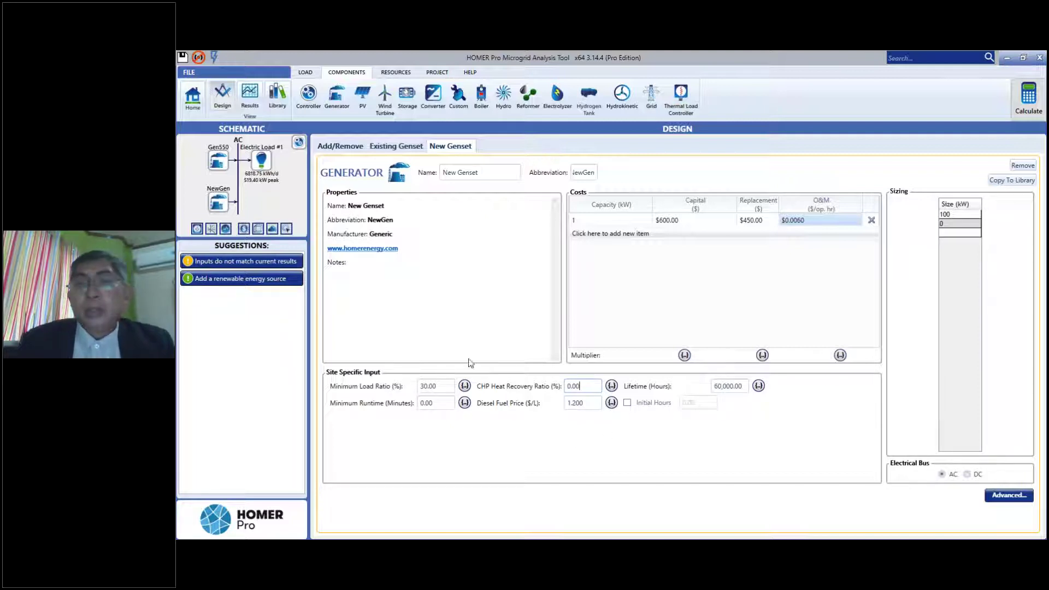
Fill the New Genset's sizing list with 0, 100, 200, 300, 400, 500 and 600 kW
{"action": "left_click", "coordinate": [947, 216]}
{"action": "type", "text": "0"}
{"action": "key", "text": "Return"}
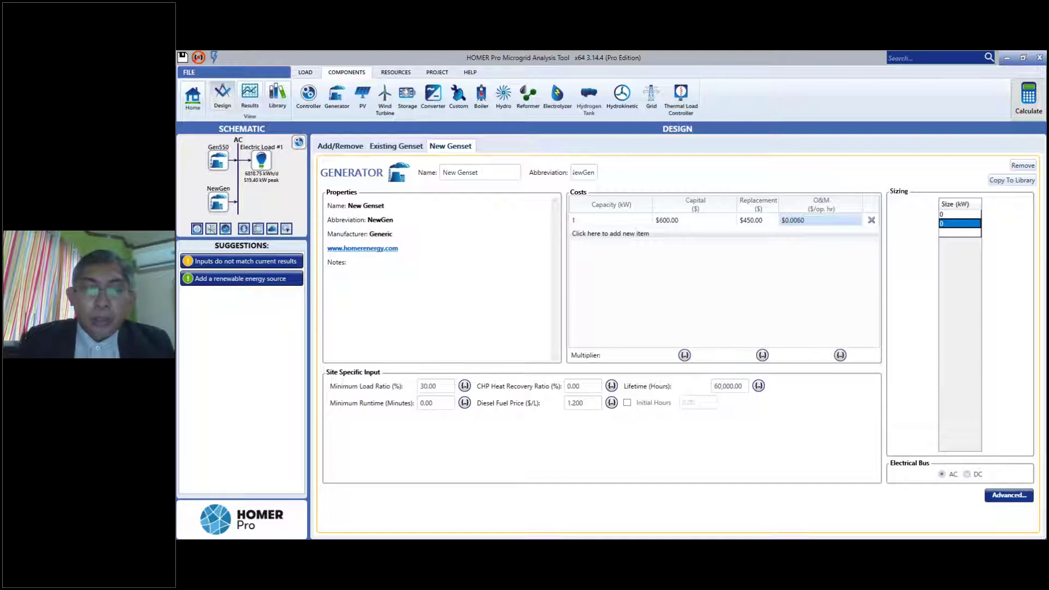
{"action": "type", "text": "100"}
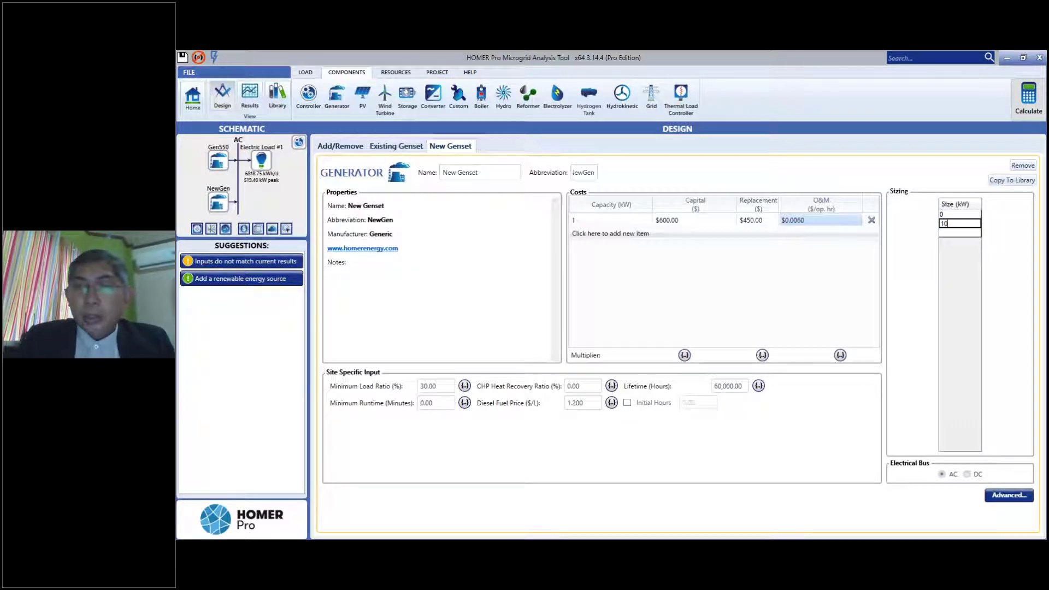
{"action": "key", "text": "Return"}
{"action": "type", "text": "200"}
{"action": "key", "text": "Return"}
{"action": "type", "text": "300"}
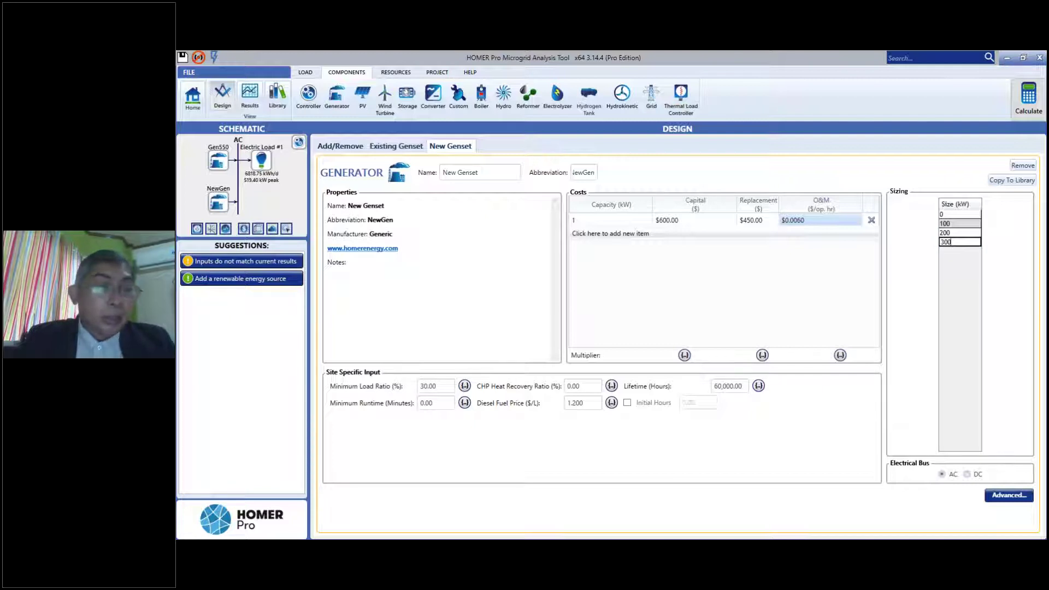
{"action": "key", "text": "Return"}
{"action": "type", "text": "5"}
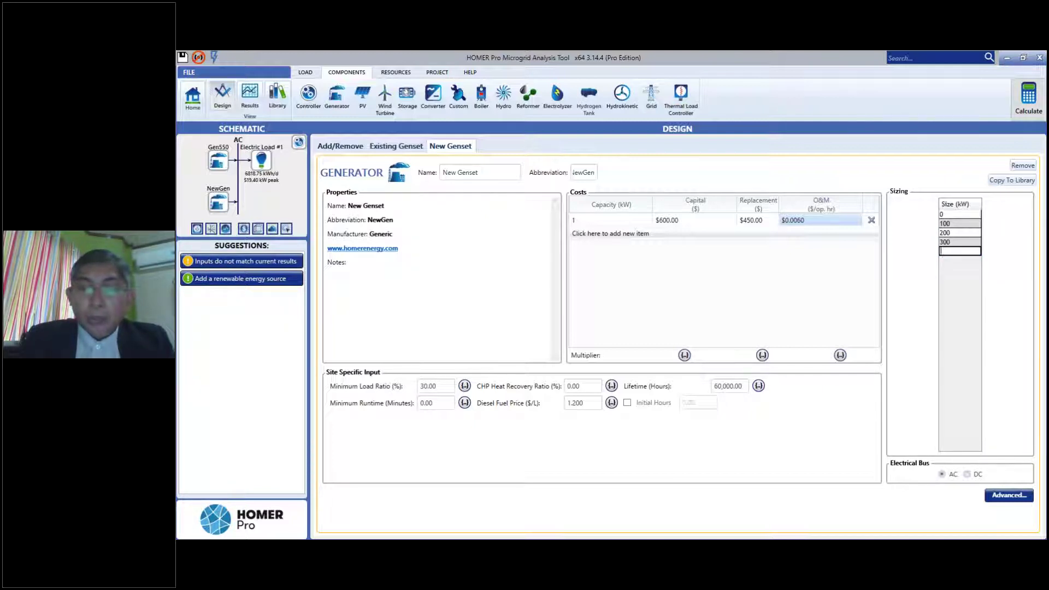
{"action": "type", "text": "400"}
{"action": "key", "text": "Return"}
{"action": "type", "text": "500"}
{"action": "key", "text": "Return"}
{"action": "type", "text": "600"}
{"action": "key", "text": "Return"}
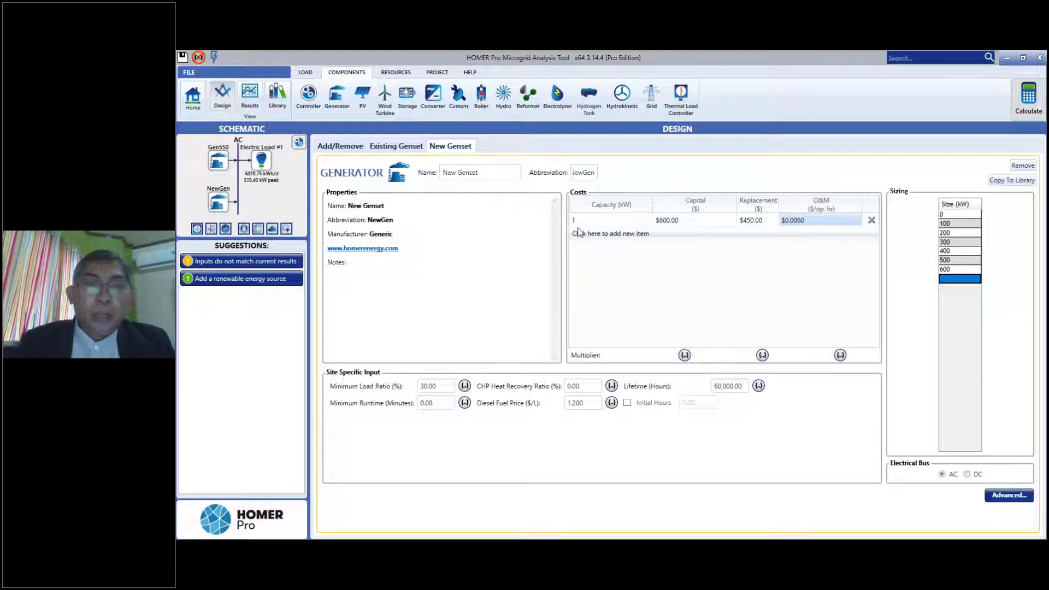
Check the Existing Genset's fuel curve intercept coefficient and slope in its advanced properties
{"action": "left_click", "coordinate": [399, 148]}
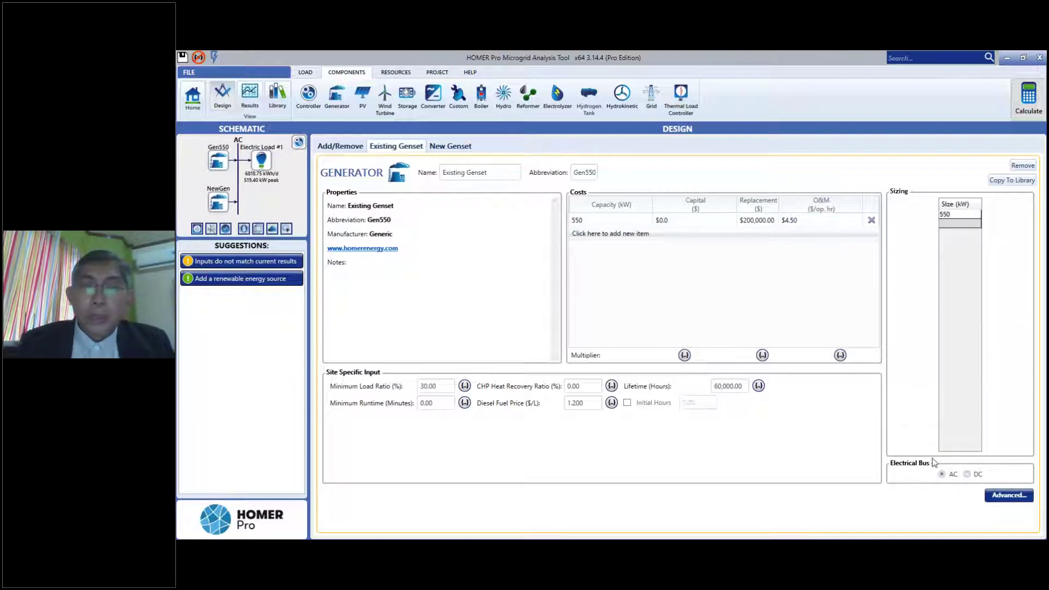
{"action": "left_click", "coordinate": [1009, 496]}
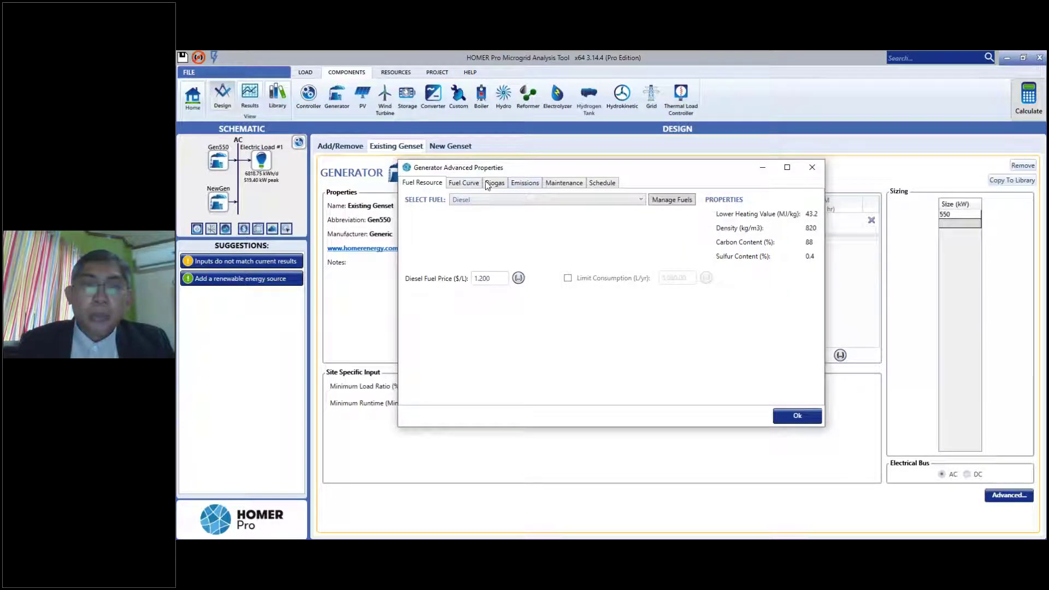
{"action": "left_click", "coordinate": [477, 186]}
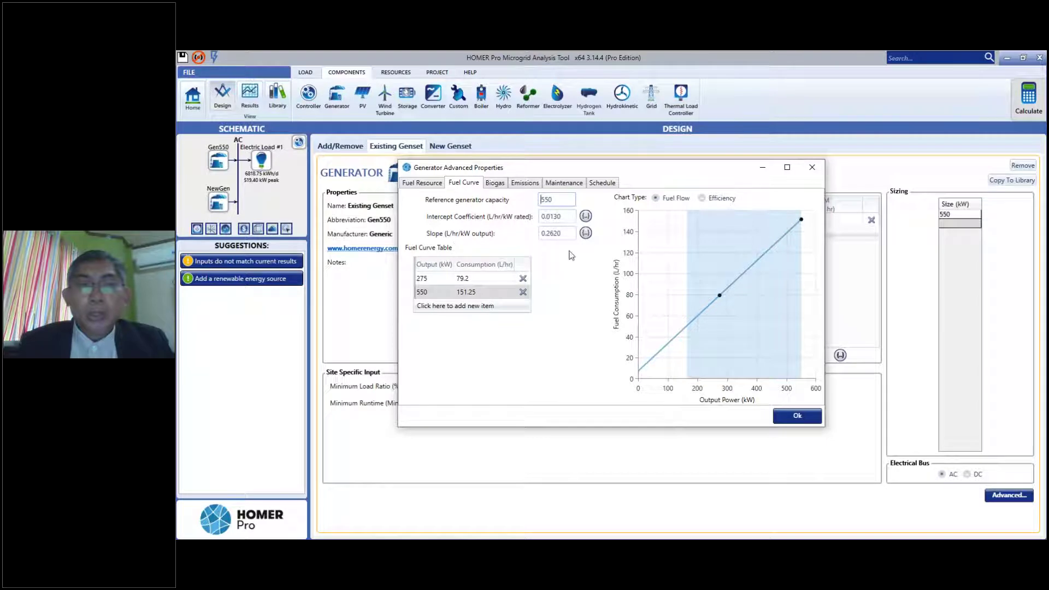
{"action": "left_click", "coordinate": [805, 421]}
Set the New Genset's fuel curve to an intercept coefficient of 0.0131 and a slope of 0.262 in its advanced properties
{"action": "left_click", "coordinate": [457, 150]}
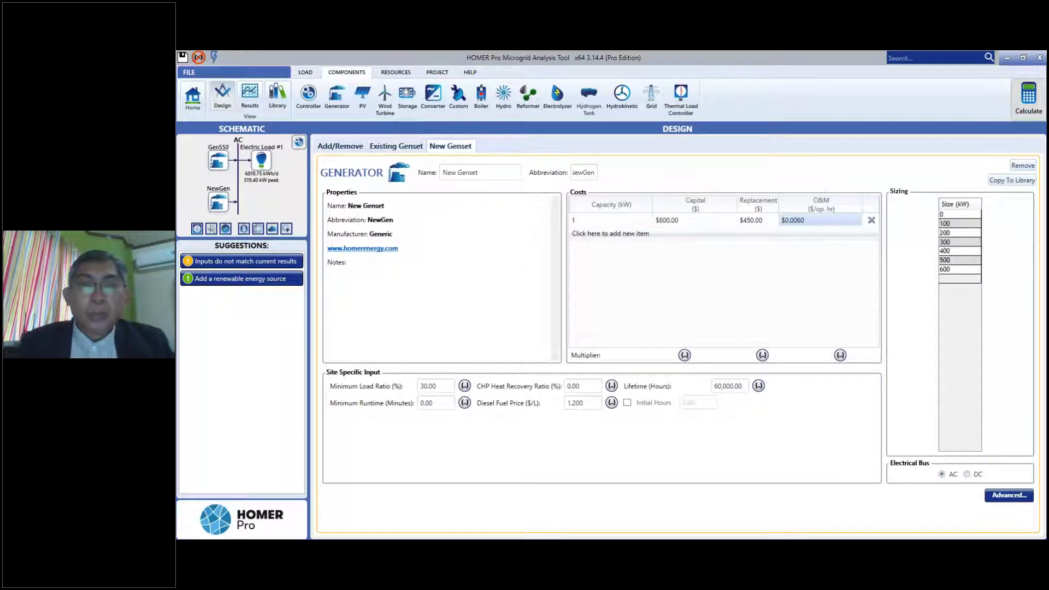
{"action": "left_click", "coordinate": [1009, 496]}
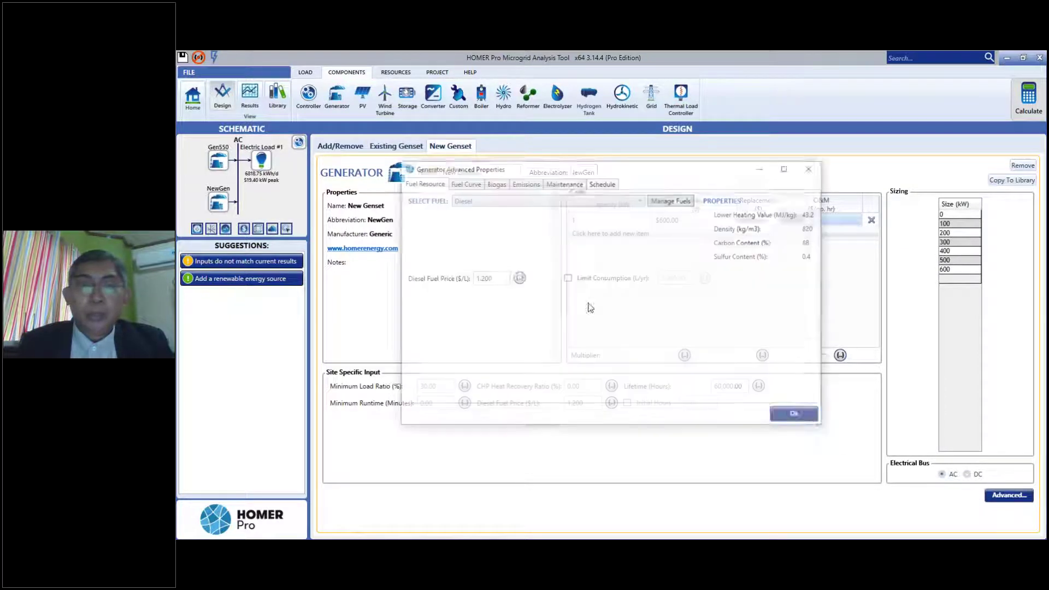
{"action": "left_click", "coordinate": [463, 183]}
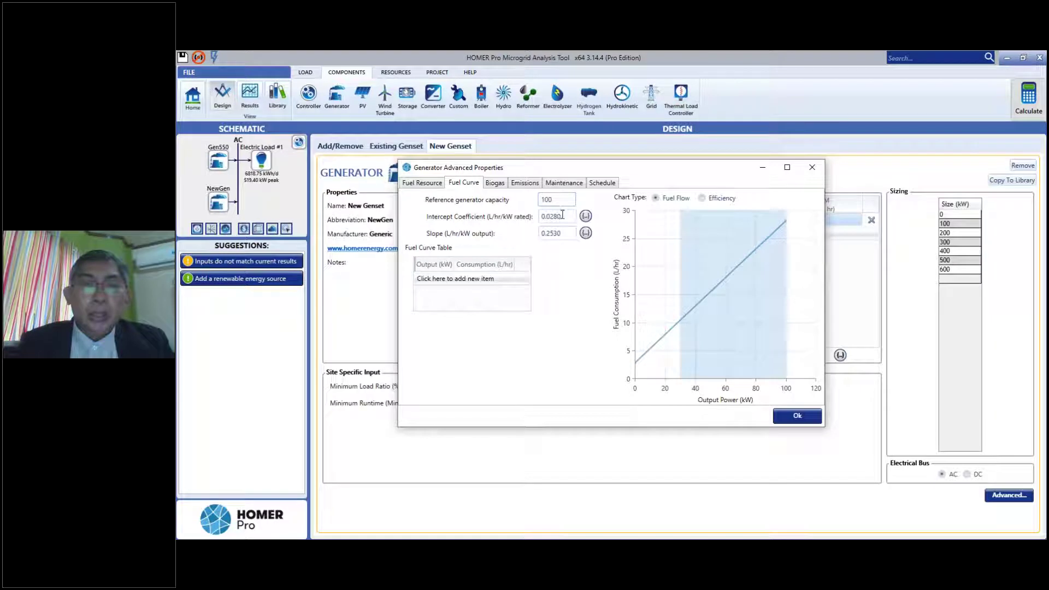
{"action": "left_click_drag", "start_coordinate": [563, 217], "coordinate": [482, 221]}
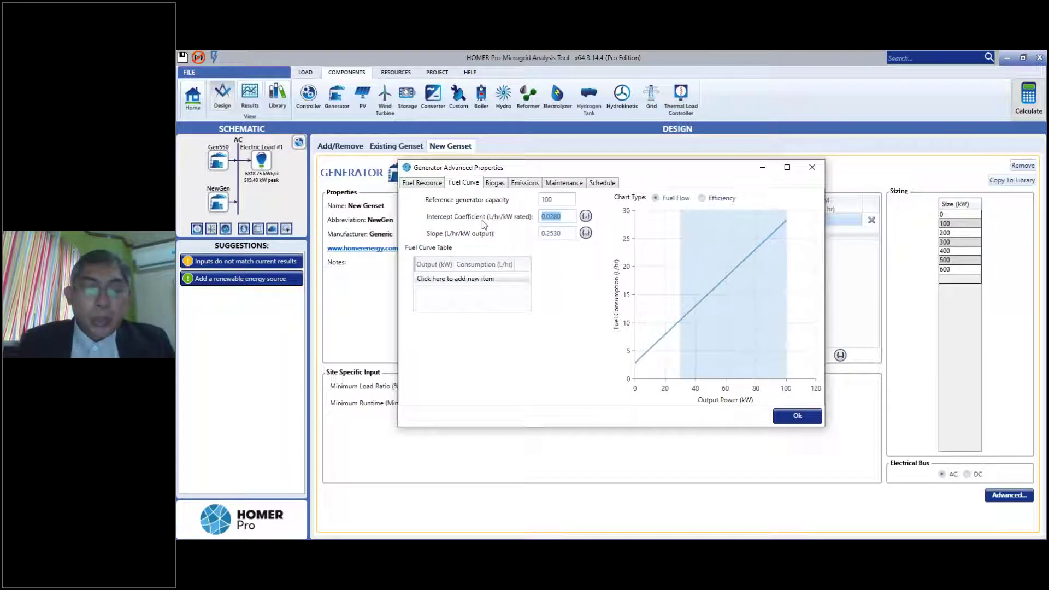
{"action": "type", "text": ".0"}
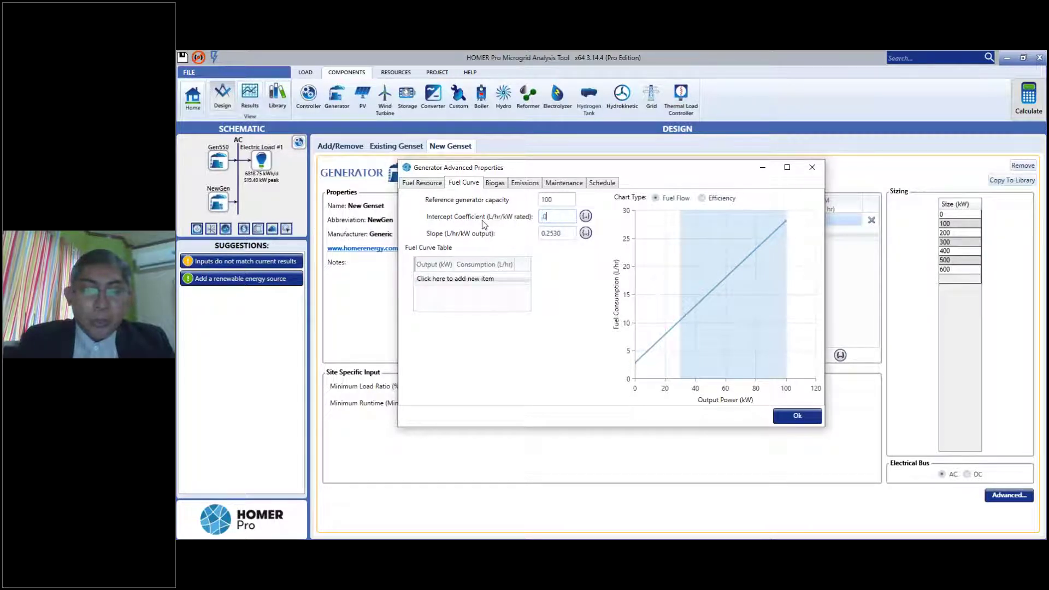
{"action": "type", "text": "131"}
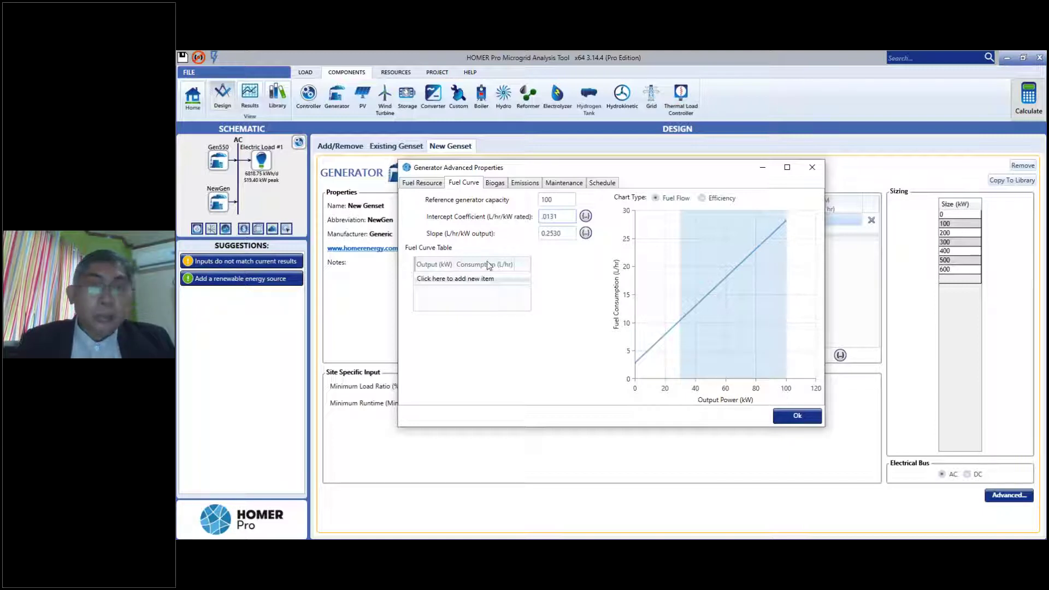
{"action": "left_click", "coordinate": [563, 233]}
{"action": "key", "text": "BackSpace"}
{"action": "key", "text": "BackSpace"}
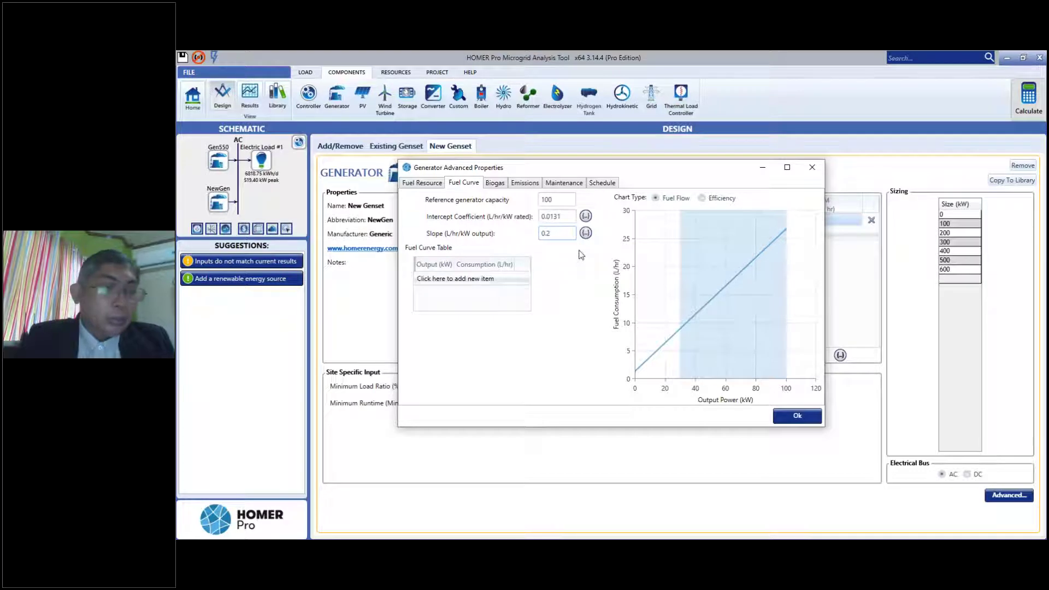
{"action": "type", "text": "63"}
{"action": "key", "text": "BackSpace"}
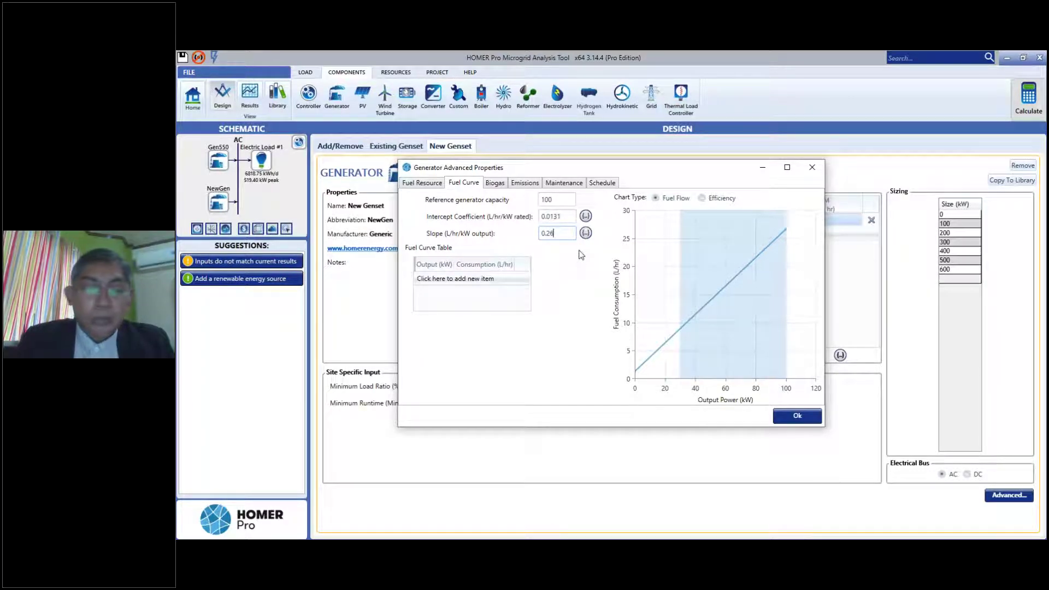
{"action": "type", "text": "2"}
{"action": "key", "text": "Tab"}
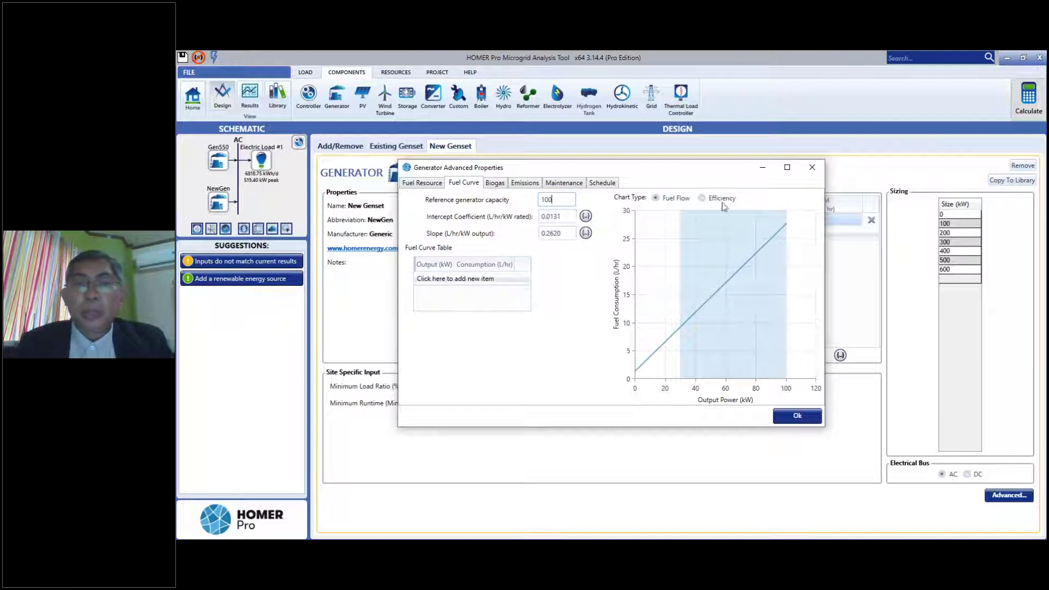
View the New Genset's efficiency curve, accept its advanced properties and calculate the two-generator system
{"action": "left_click", "coordinate": [703, 200]}
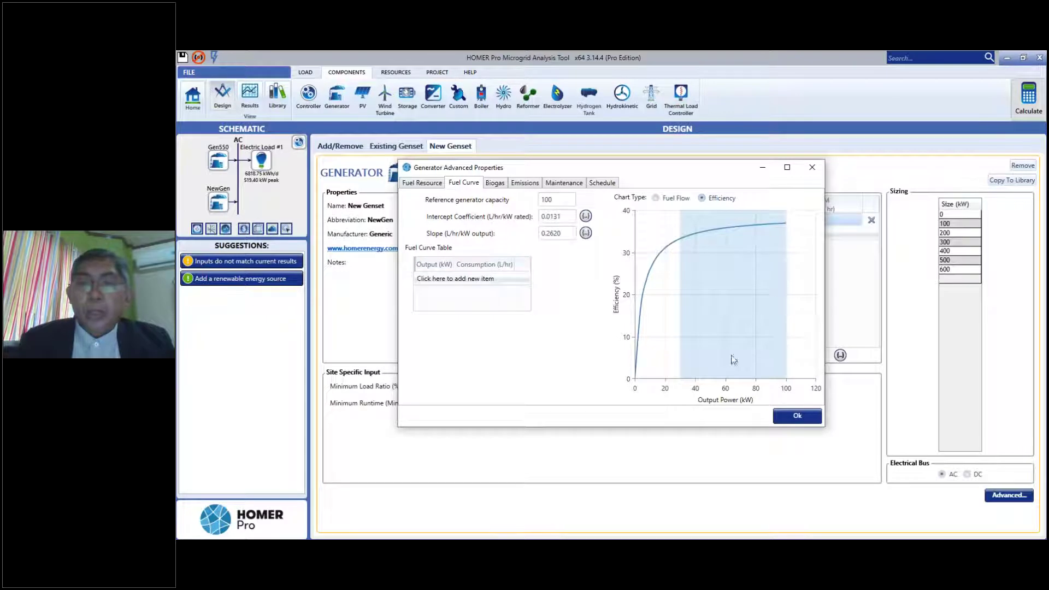
{"action": "left_click", "coordinate": [797, 416]}
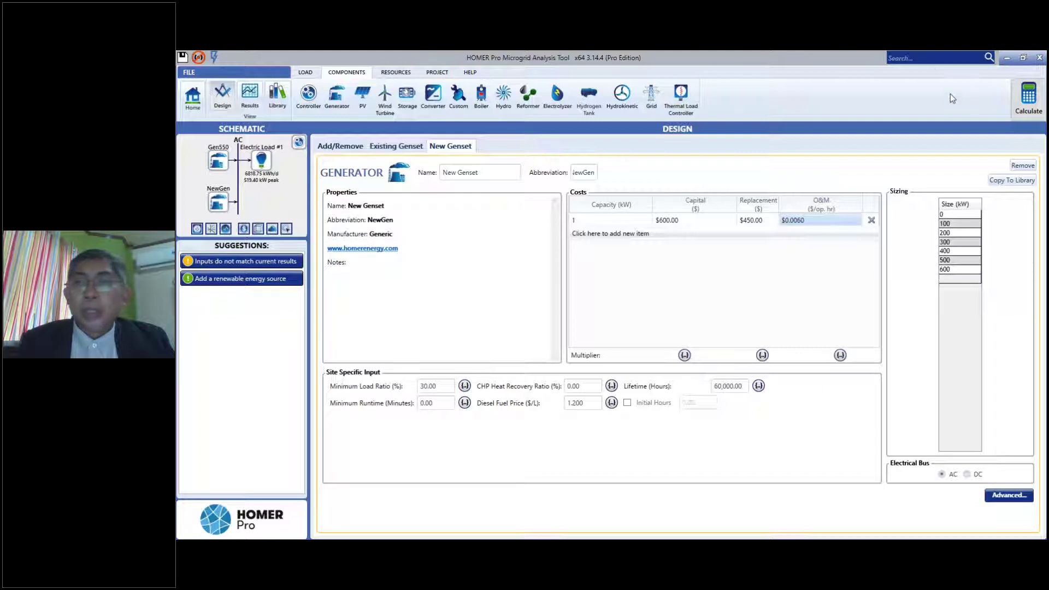
{"action": "left_click", "coordinate": [1021, 104]}
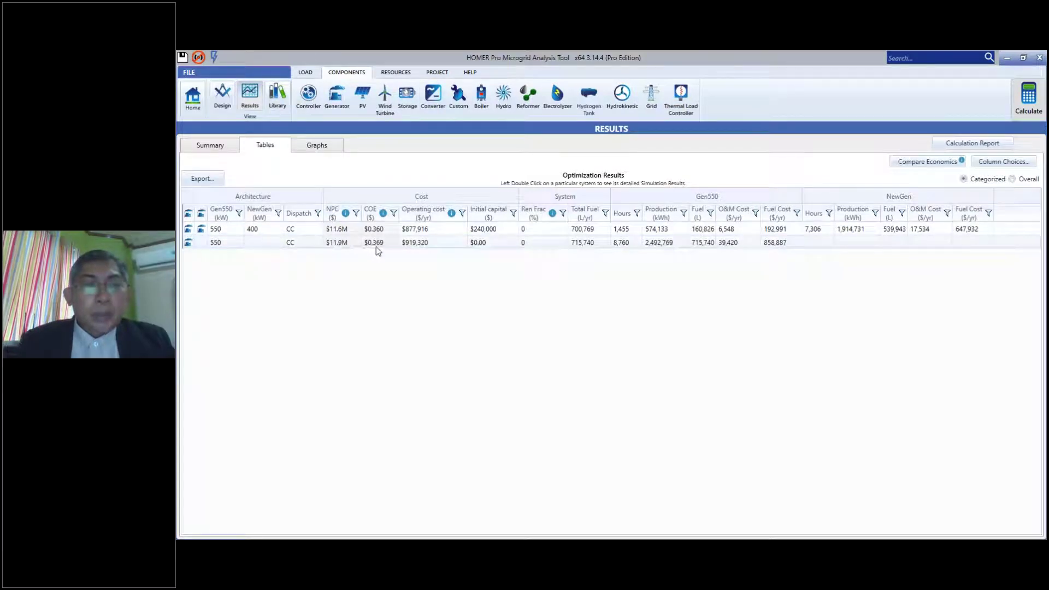
Compare the two categorized systems' costs and open the time series plot for the system combining the 550 kW and 400 kW gensets
{"action": "left_click", "coordinate": [356, 231]}
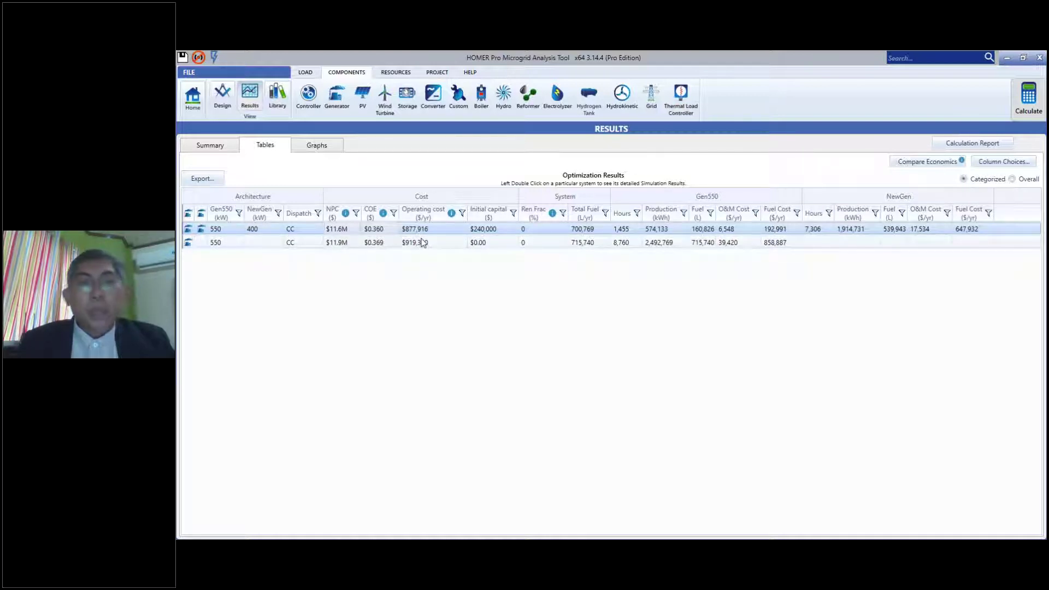
{"action": "left_click", "coordinate": [382, 243]}
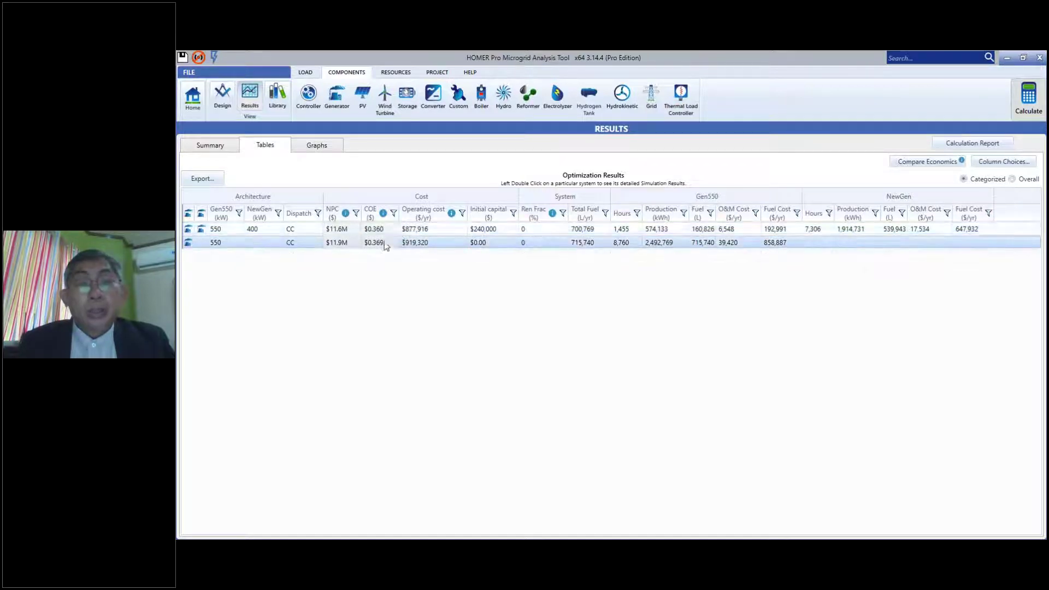
{"action": "double_click", "coordinate": [414, 230]}
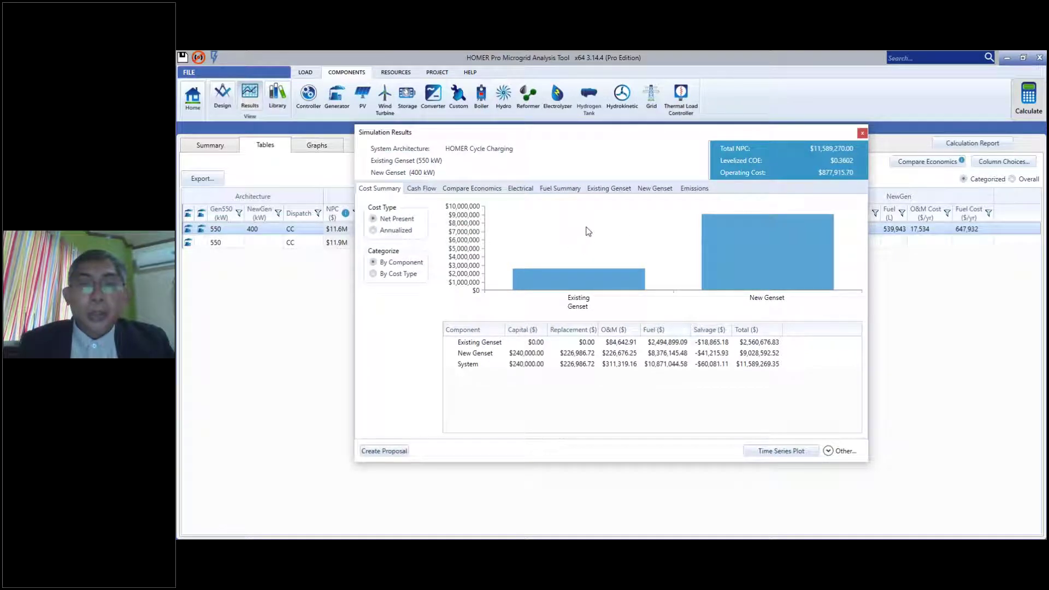
{"action": "left_click", "coordinate": [782, 451]}
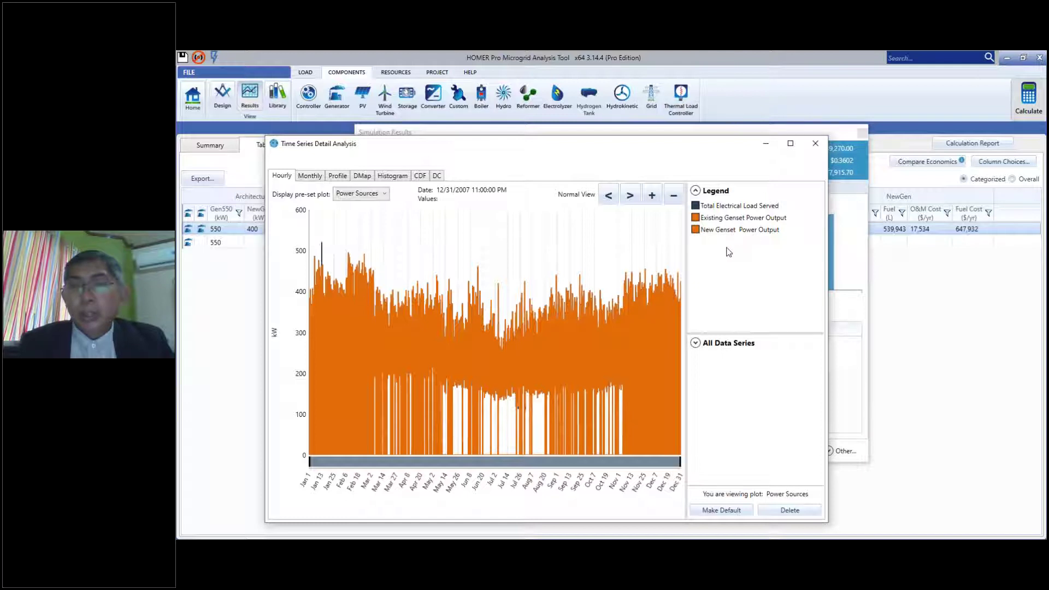
Show the New Genset Power Output only in the lower plot and colour it red
{"action": "left_click", "coordinate": [695, 344]}
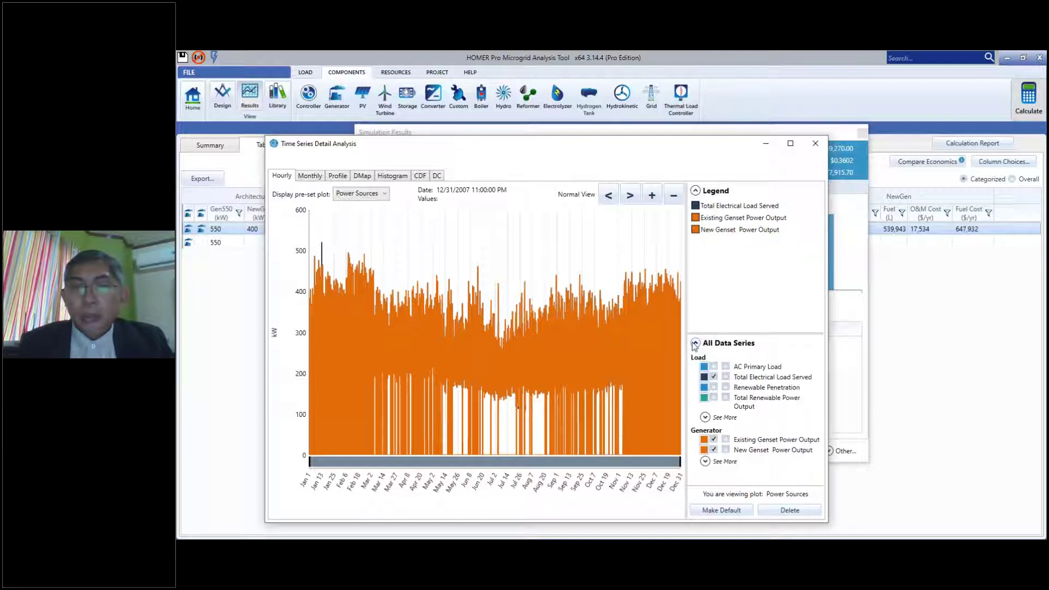
{"action": "left_click", "coordinate": [725, 449]}
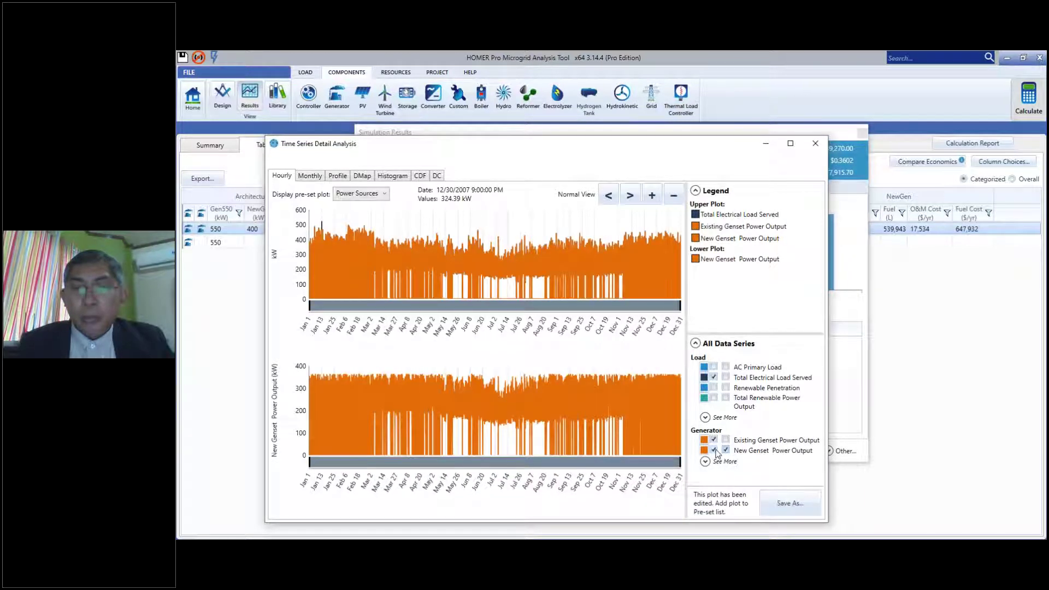
{"action": "left_click", "coordinate": [714, 450]}
{"action": "left_click", "coordinate": [705, 450]}
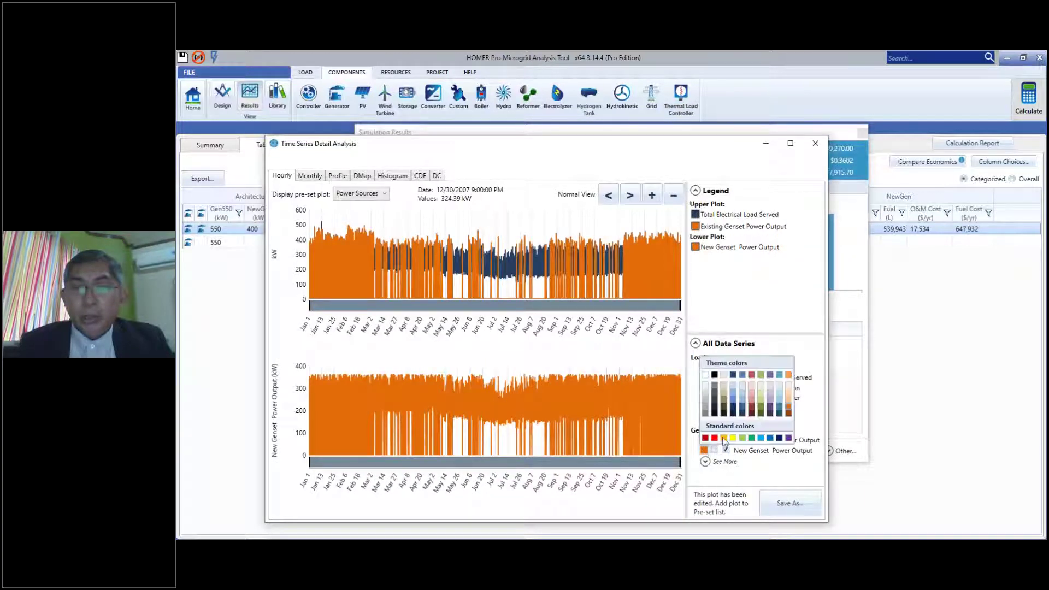
{"action": "left_click", "coordinate": [715, 439]}
{"action": "left_click", "coordinate": [795, 313]}
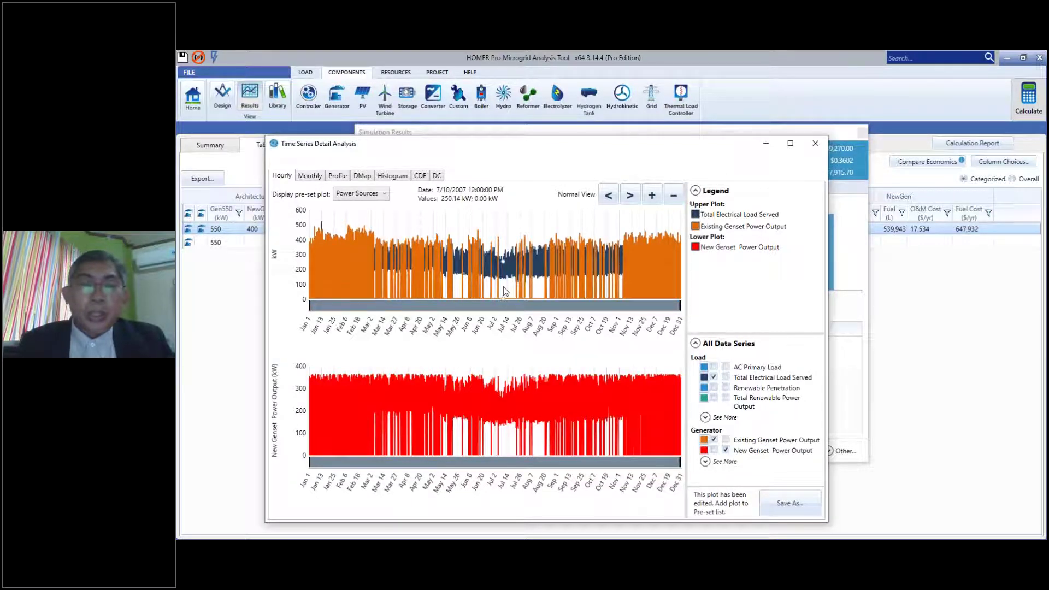
Examine the hourly load and genset outputs around the June 15 evening peak, and close the plot and simulation results
{"action": "scroll", "coordinate": [503, 293], "scroll_direction": "up", "scroll_amount": 3}
{"action": "scroll", "coordinate": [504, 291], "scroll_direction": "up", "scroll_amount": 3}
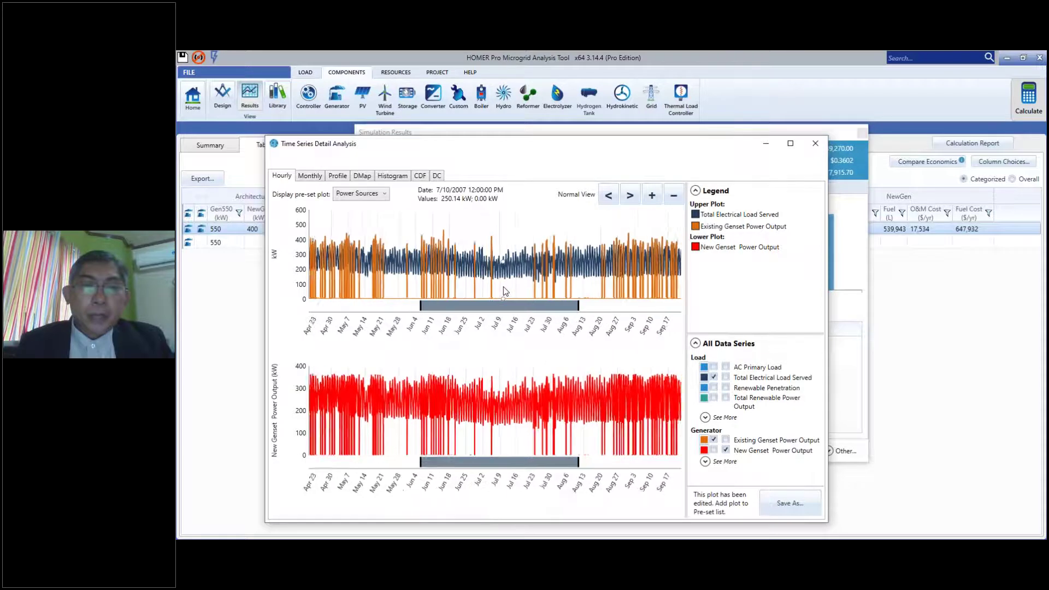
{"action": "scroll", "coordinate": [382, 282], "scroll_direction": "up", "scroll_amount": 5}
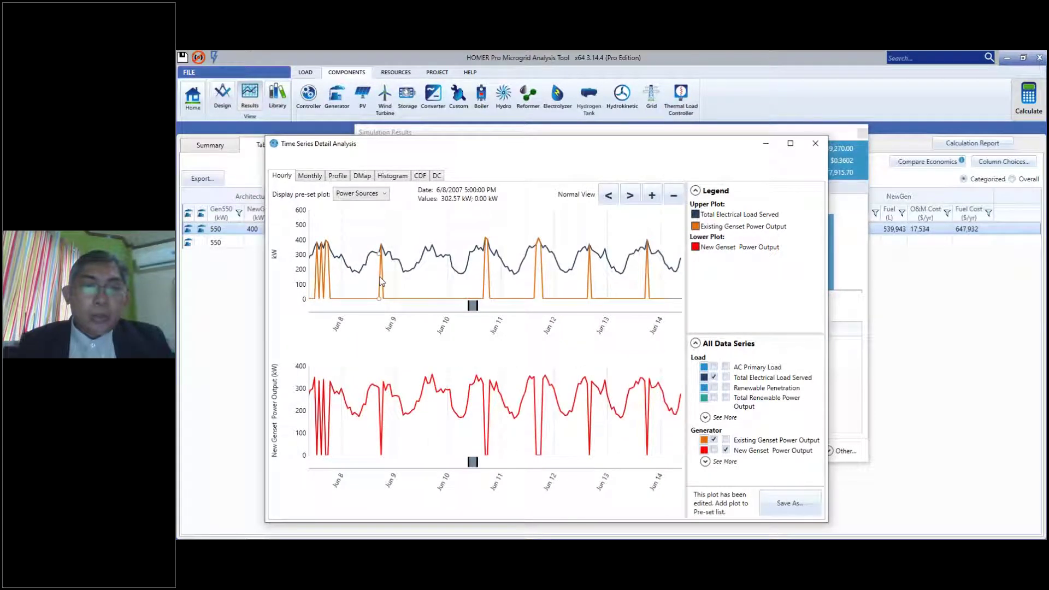
{"action": "left_click", "coordinate": [481, 463]}
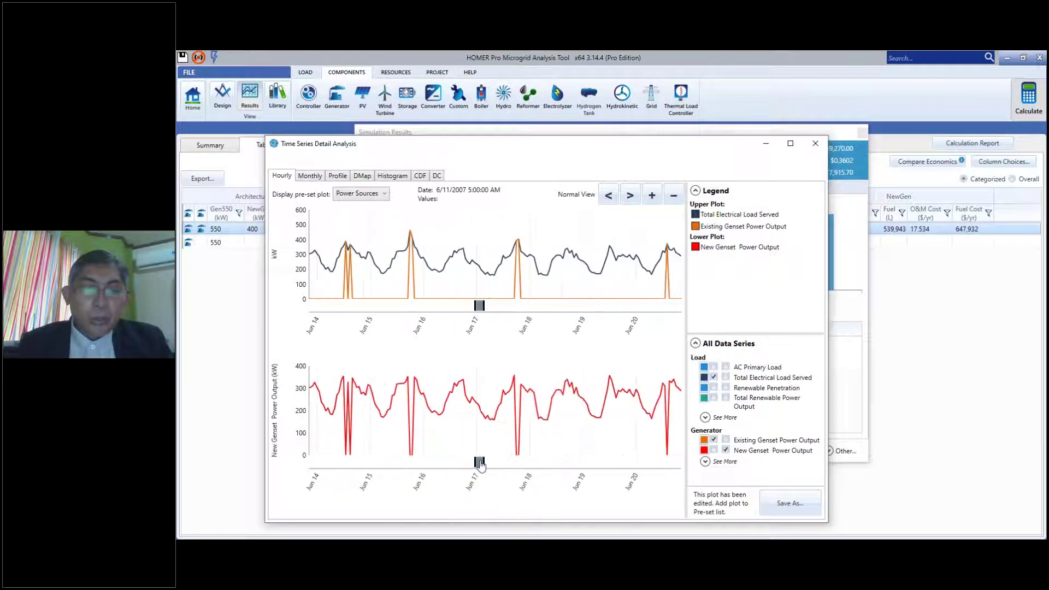
{"action": "left_click_drag", "start_coordinate": [481, 463], "coordinate": [479, 463]}
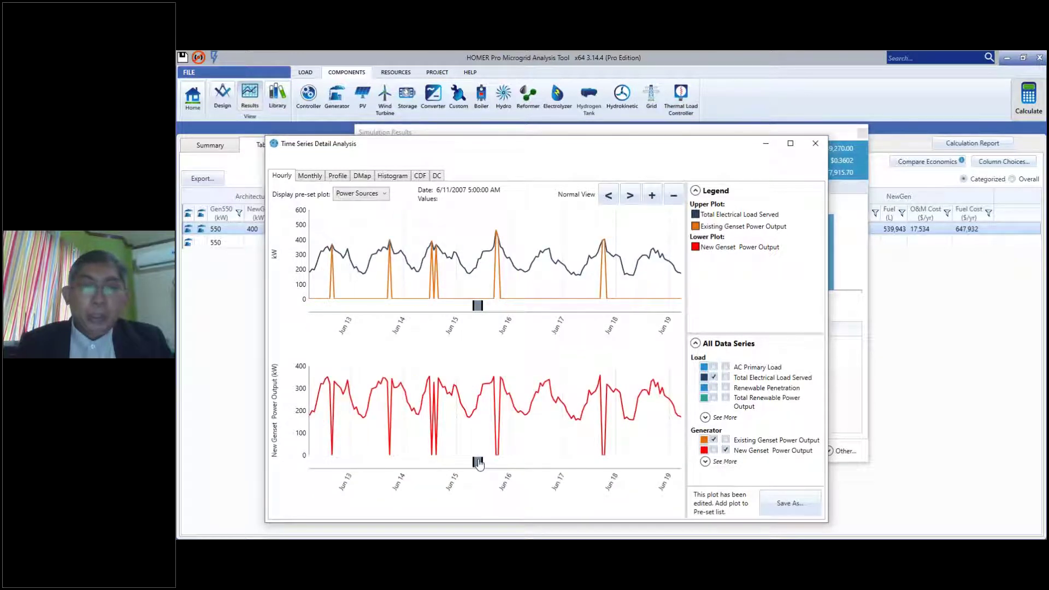
{"action": "left_click", "coordinate": [653, 196]}
{"action": "left_click", "coordinate": [652, 196]}
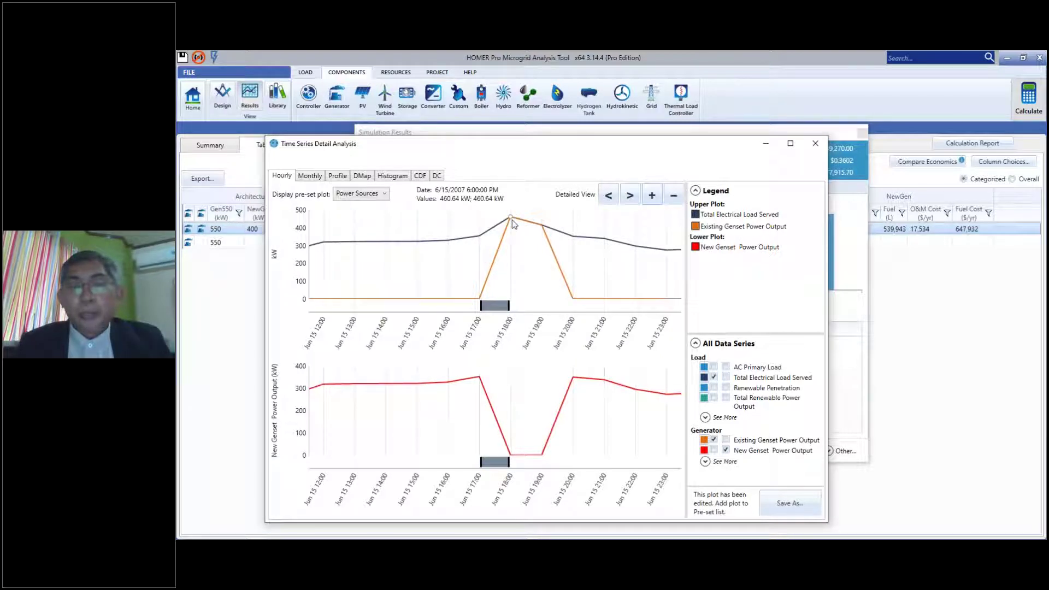
{"action": "scroll", "coordinate": [519, 222], "scroll_direction": "up", "scroll_amount": 1}
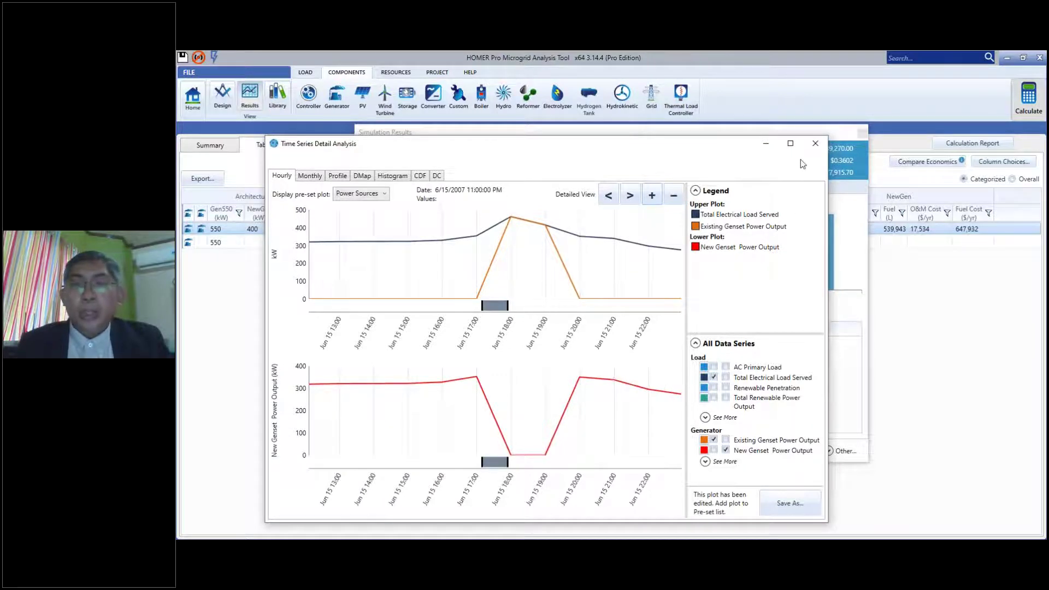
{"action": "left_click", "coordinate": [816, 143]}
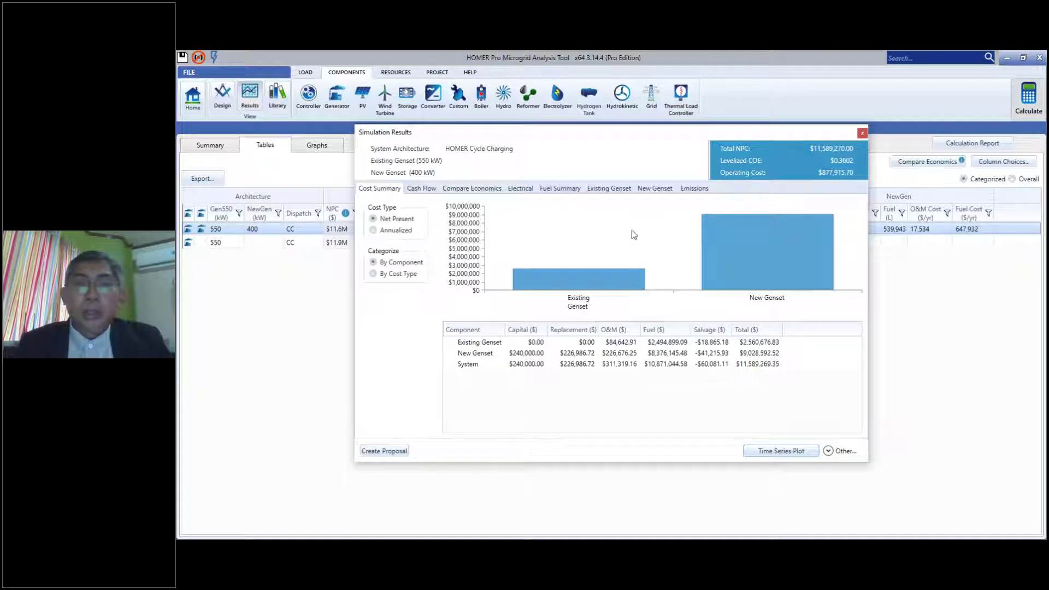
{"action": "left_click", "coordinate": [862, 134]}
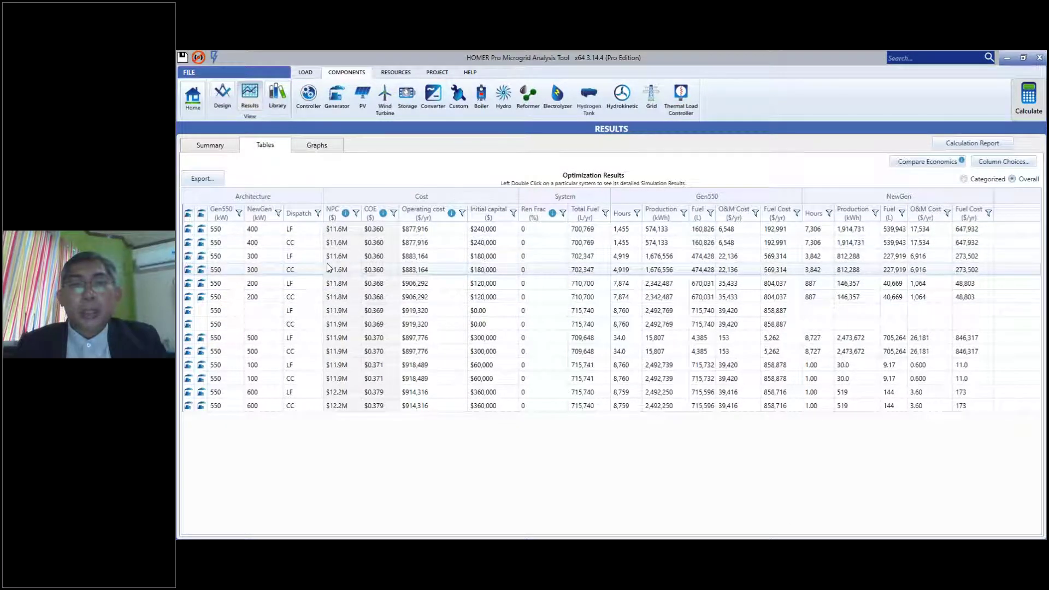
Review the project design and the results summary, and display the optimization results table as categorized
{"action": "left_click", "coordinate": [187, 99]}
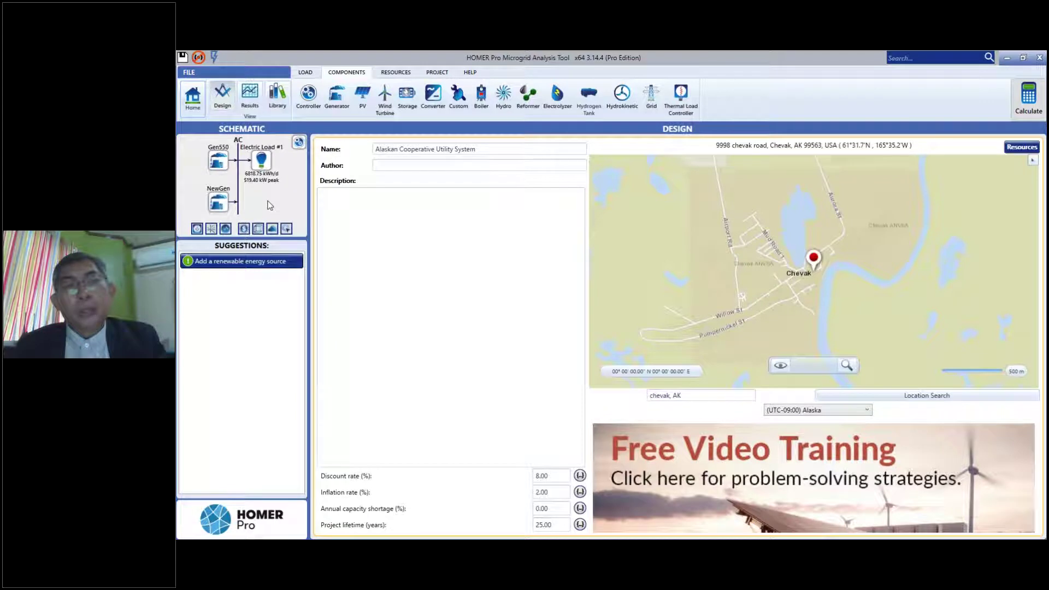
{"action": "left_click", "coordinate": [251, 99]}
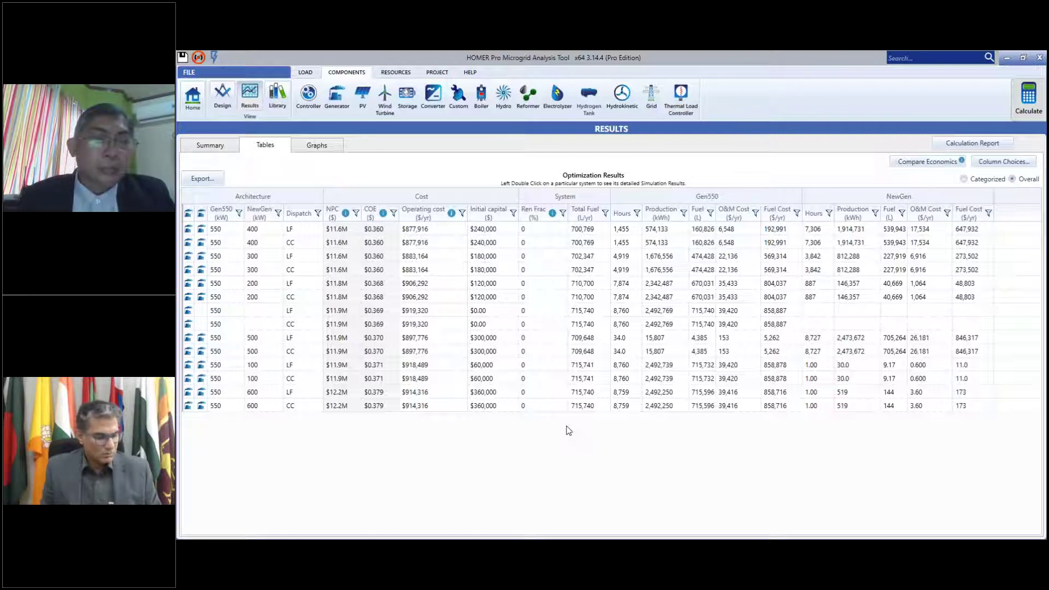
{"action": "left_click", "coordinate": [211, 148]}
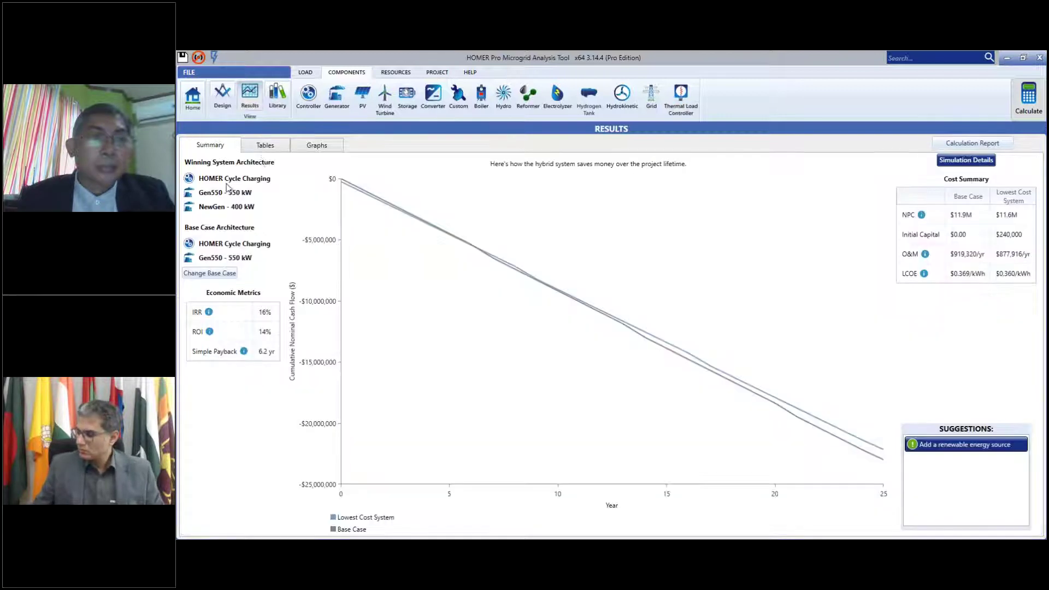
{"action": "left_click", "coordinate": [266, 148]}
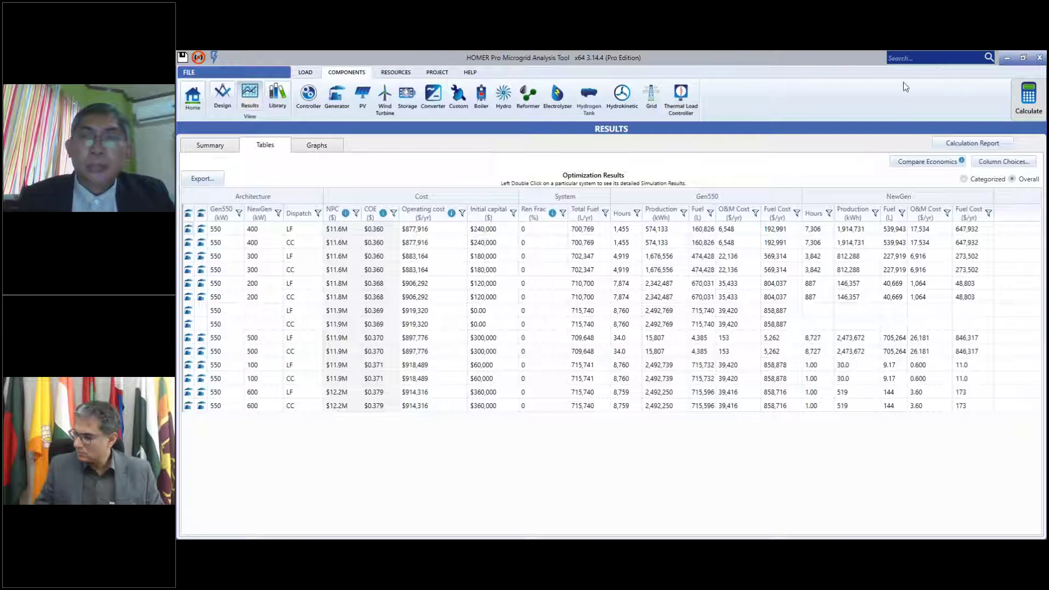
{"action": "left_click", "coordinate": [964, 180]}
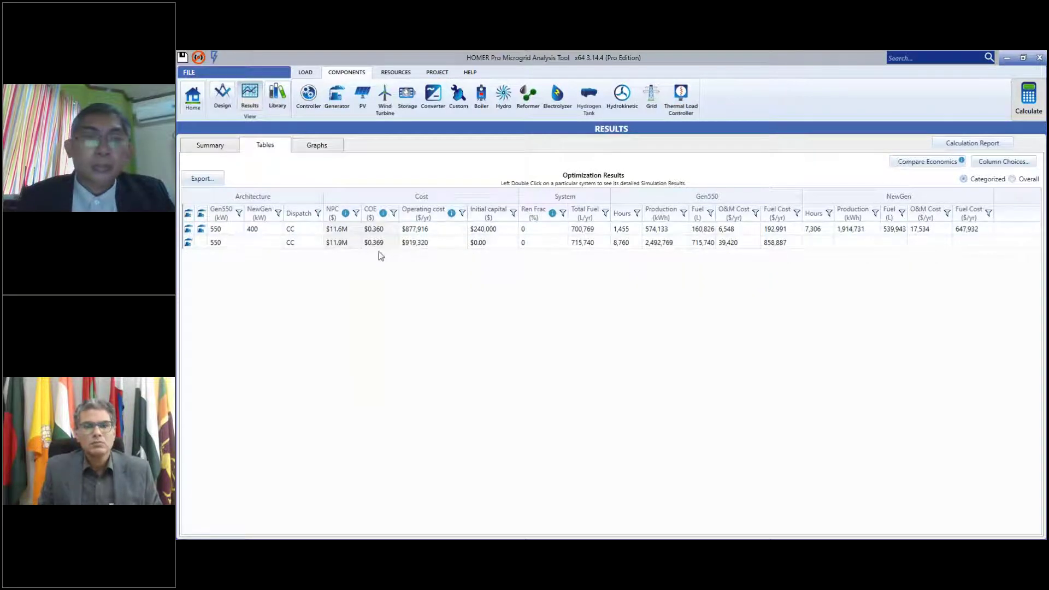
Reopen the time series plot for the 550 kW plus 400 kW genset system and narrow it to June 27 through July 3
{"action": "double_click", "coordinate": [300, 229]}
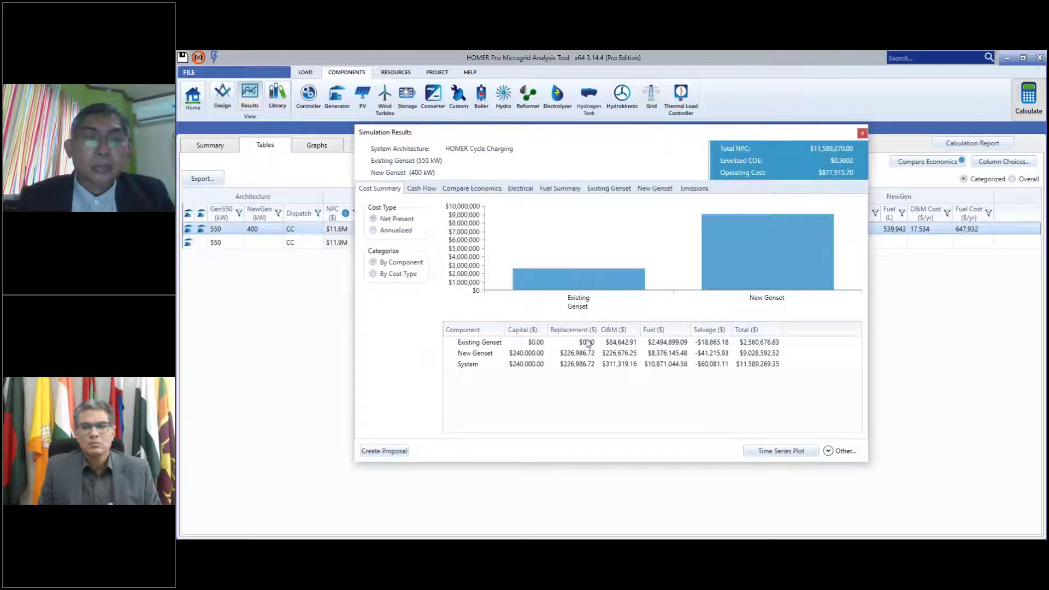
{"action": "left_click", "coordinate": [778, 450]}
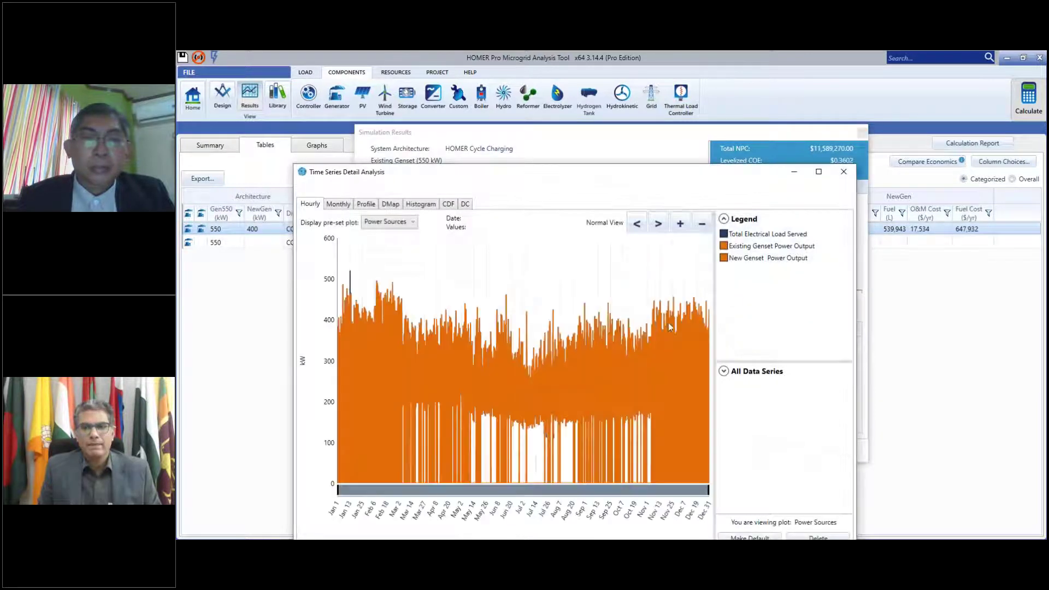
{"action": "scroll", "coordinate": [525, 355], "scroll_direction": "up", "scroll_amount": 3}
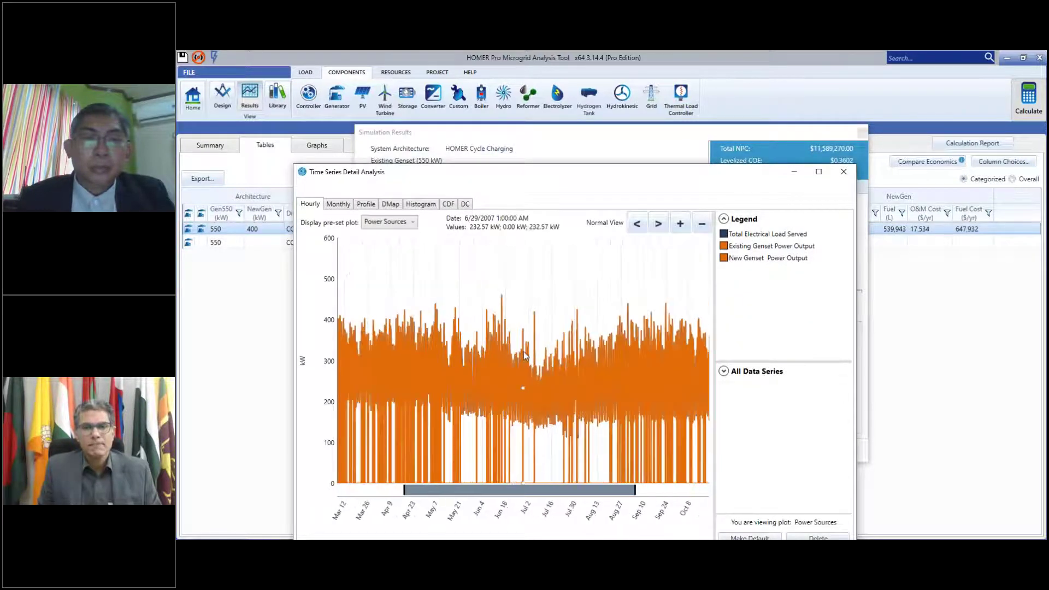
{"action": "scroll", "coordinate": [526, 362], "scroll_direction": "up", "scroll_amount": 4}
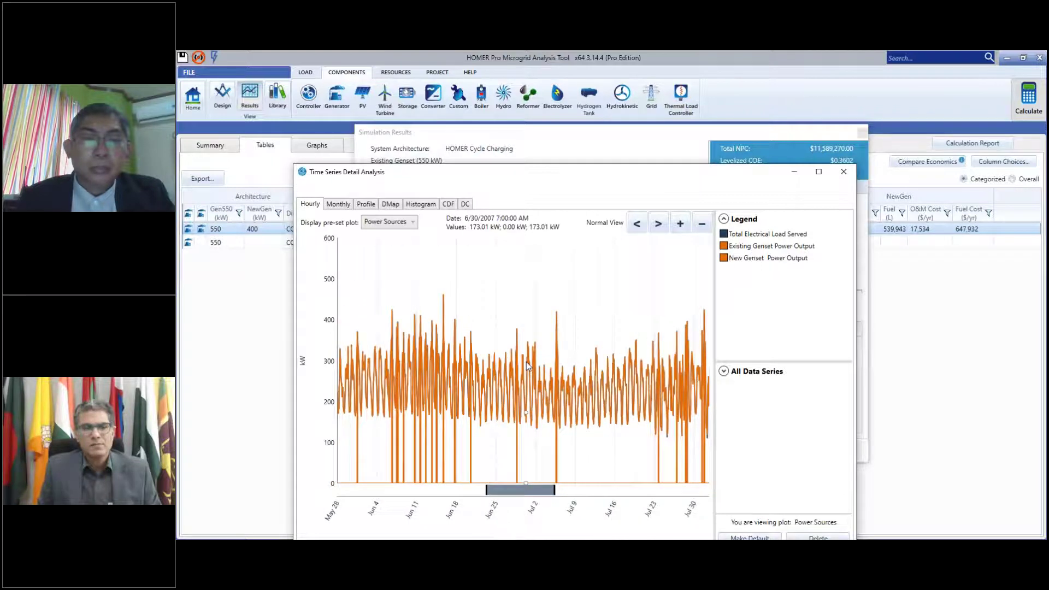
{"action": "scroll", "coordinate": [527, 362], "scroll_direction": "up", "scroll_amount": 4}
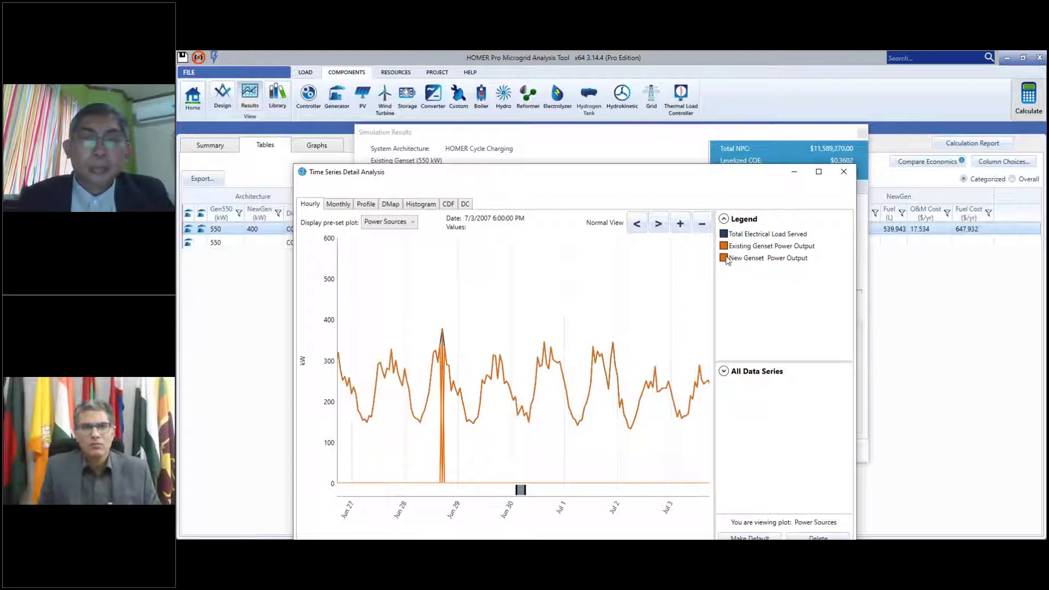
Move the New Genset Power Output series to the lower plot and recolour it red
{"action": "left_click", "coordinate": [724, 371]}
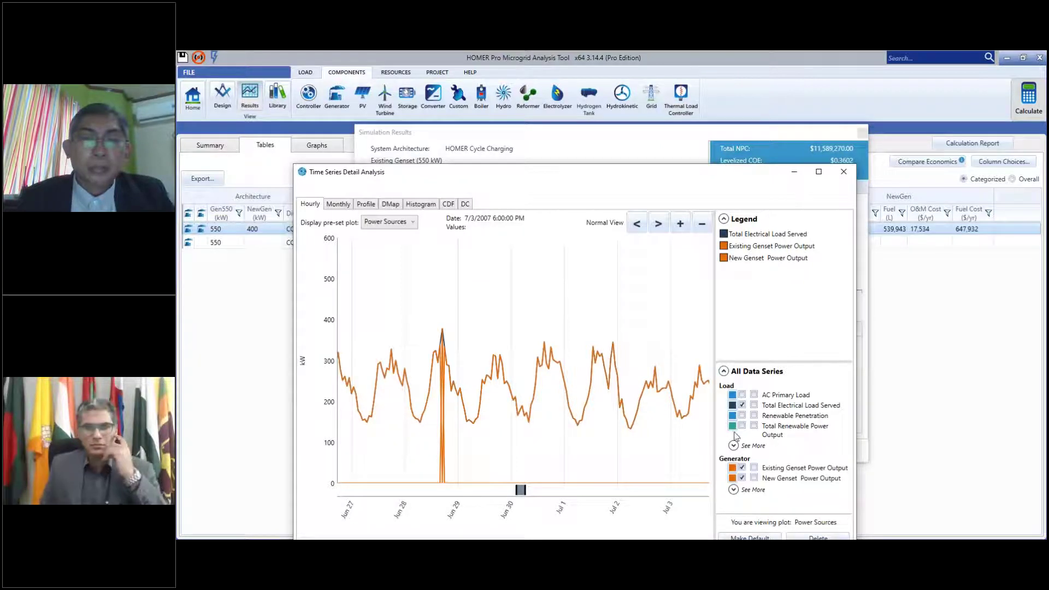
{"action": "left_click", "coordinate": [755, 478]}
{"action": "left_click", "coordinate": [733, 479]}
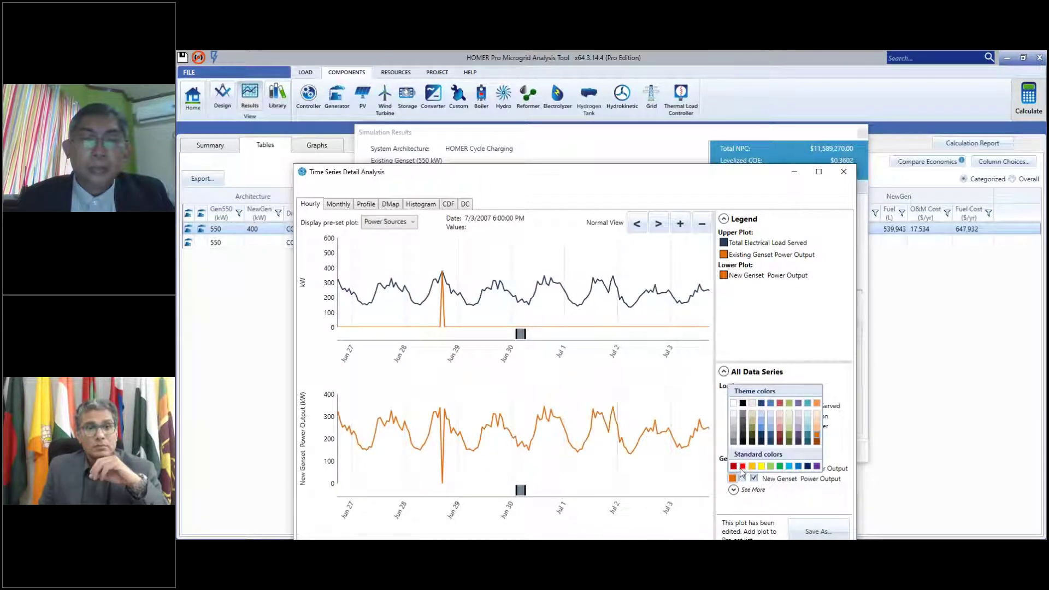
{"action": "left_click", "coordinate": [742, 466]}
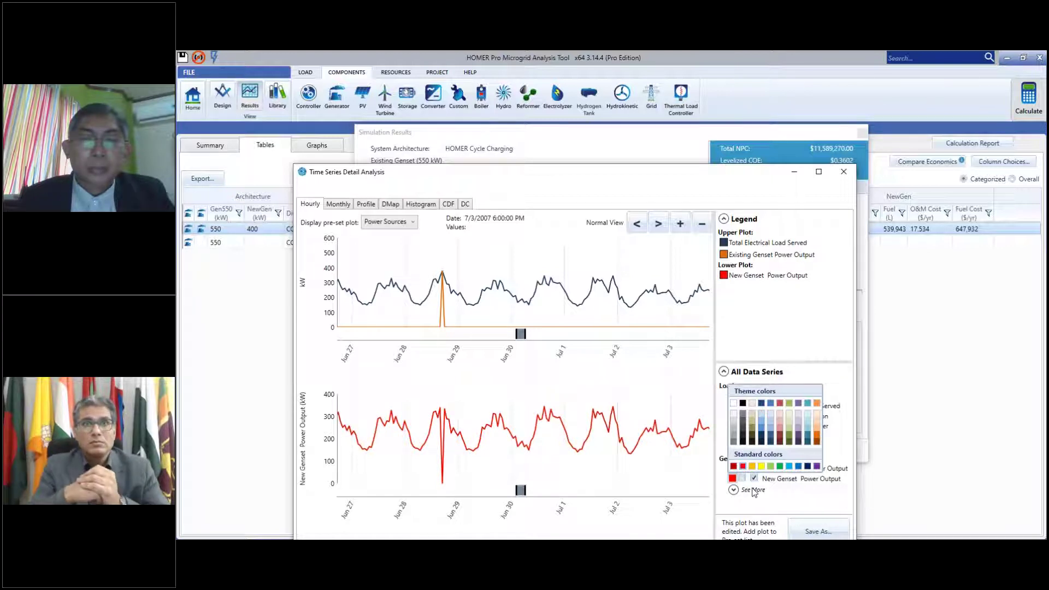
{"action": "left_click", "coordinate": [787, 490]}
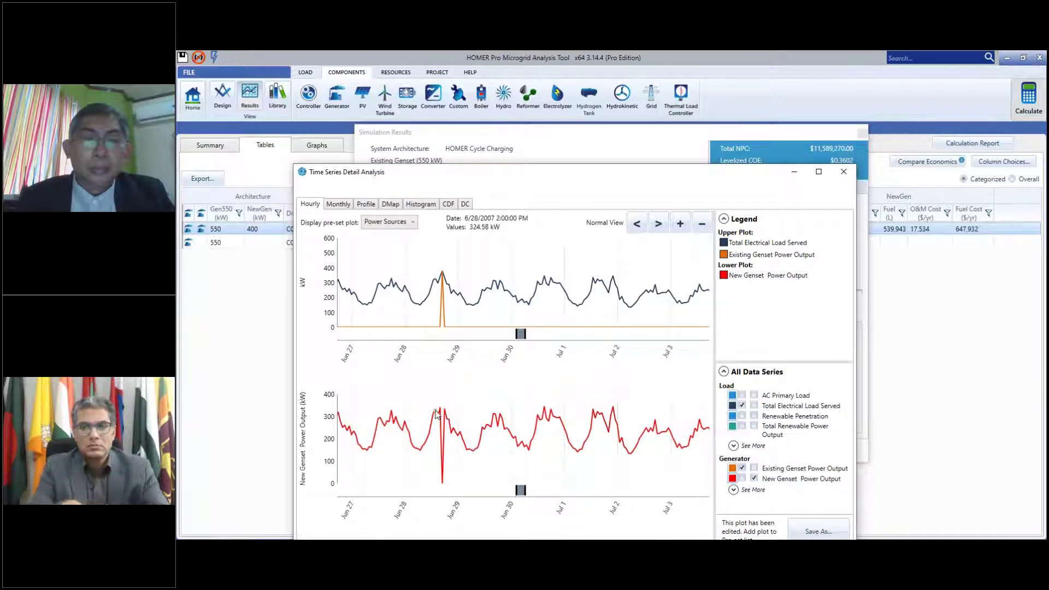
Examine the hourly load and both genset outputs around the June 28 17:00 peak, with the whole plot window in view
{"action": "left_click", "coordinate": [681, 224]}
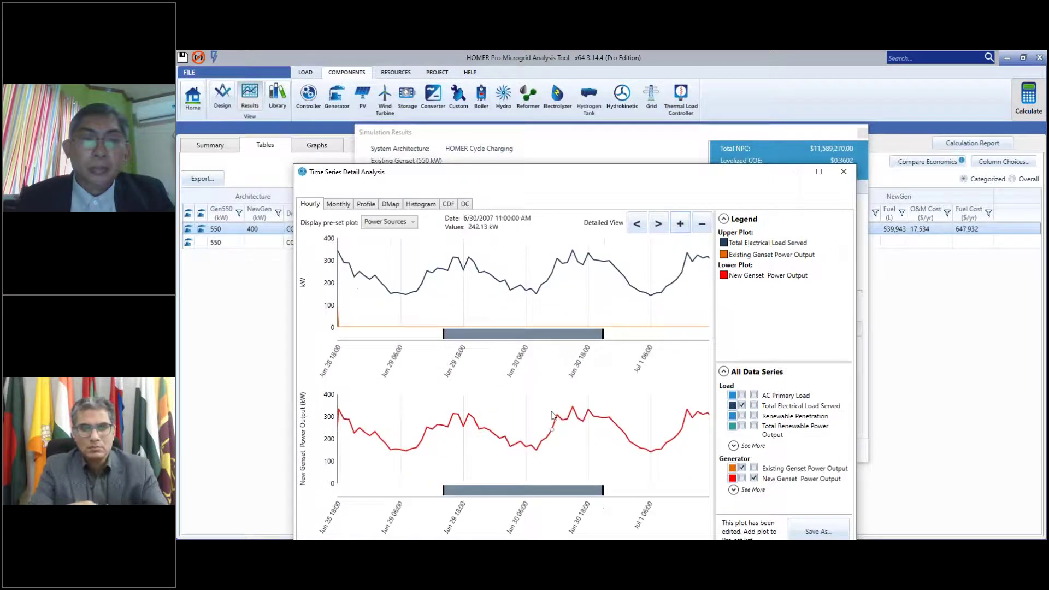
{"action": "left_click_drag", "start_coordinate": [492, 496], "coordinate": [402, 494]}
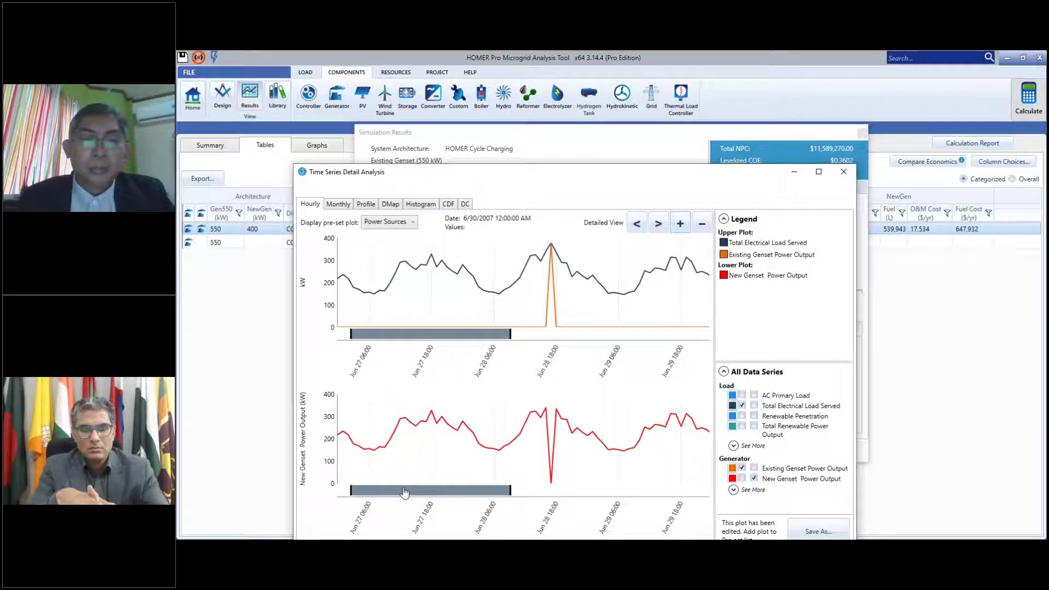
{"action": "left_click", "coordinate": [680, 224]}
{"action": "left_click", "coordinate": [680, 223]}
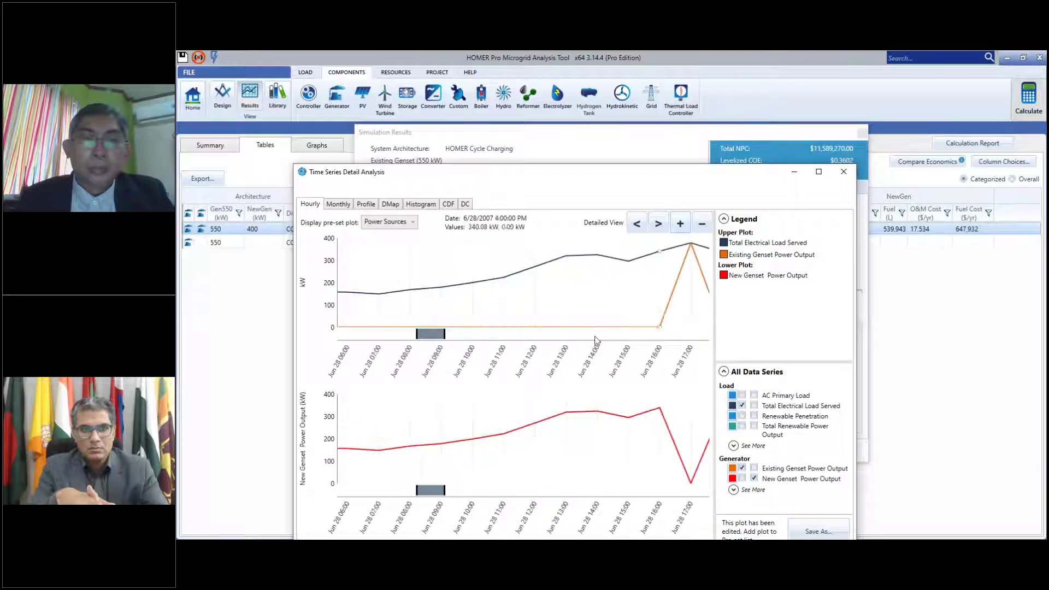
{"action": "left_click_drag", "start_coordinate": [444, 495], "coordinate": [438, 495]}
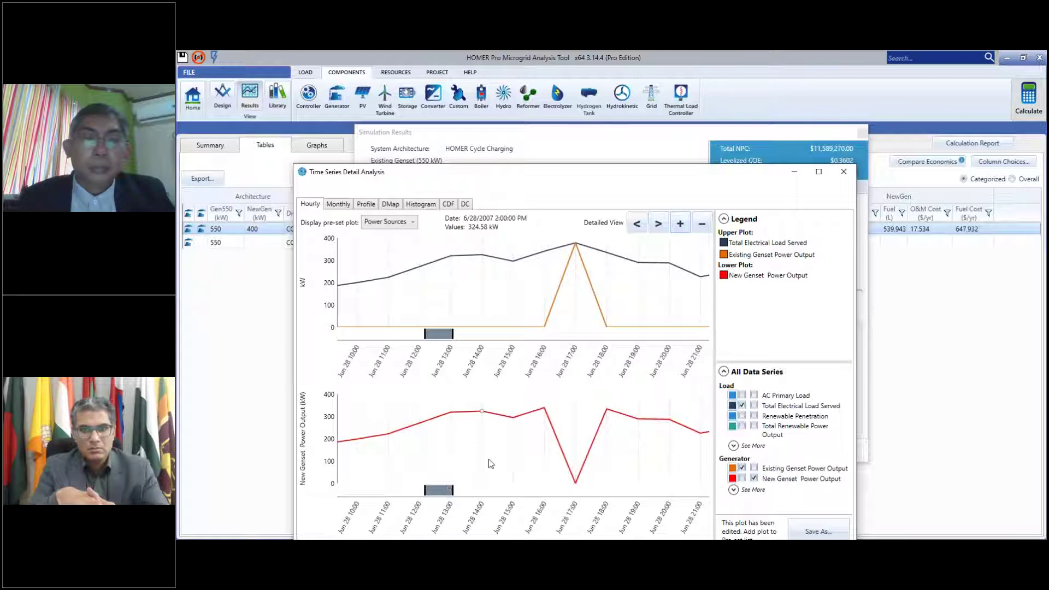
{"action": "left_click_drag", "start_coordinate": [585, 174], "coordinate": [592, 144]}
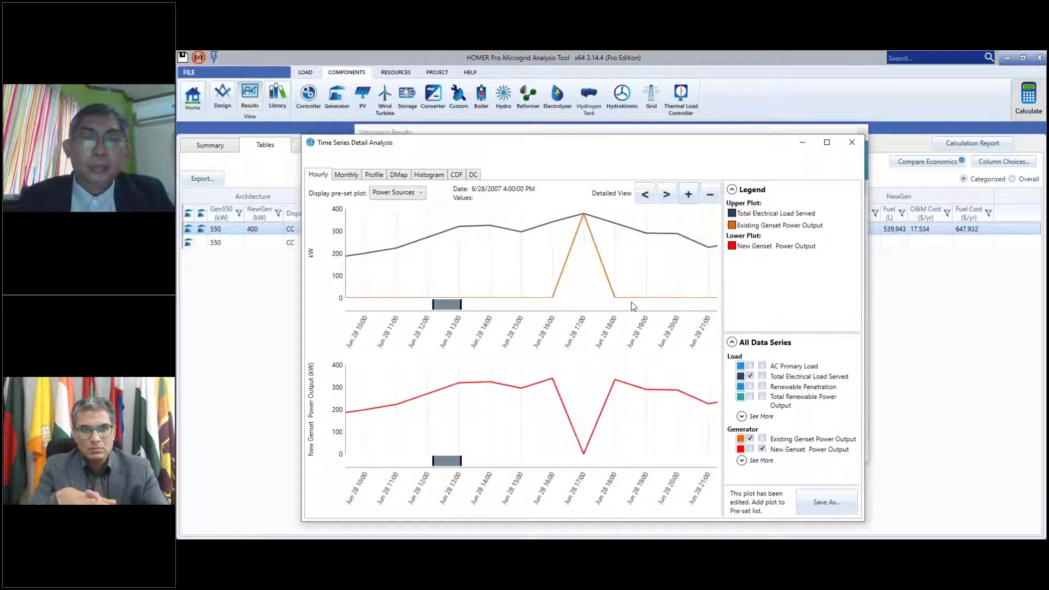
Close the time series plot and the simulation results of the 550 kW plus 400 kW genset system
{"action": "left_click", "coordinate": [854, 144]}
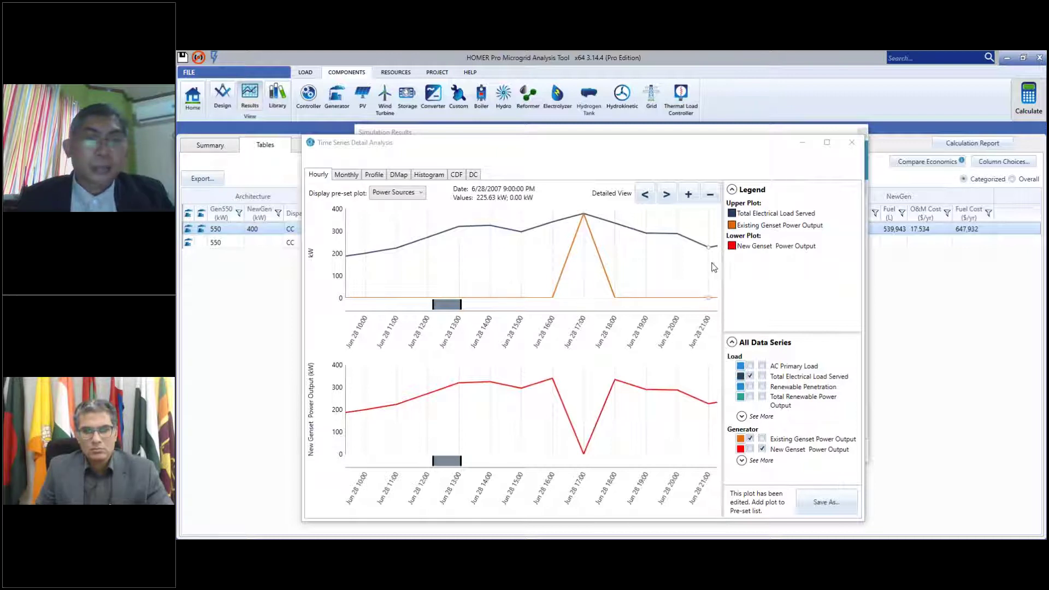
{"action": "left_click", "coordinate": [857, 145]}
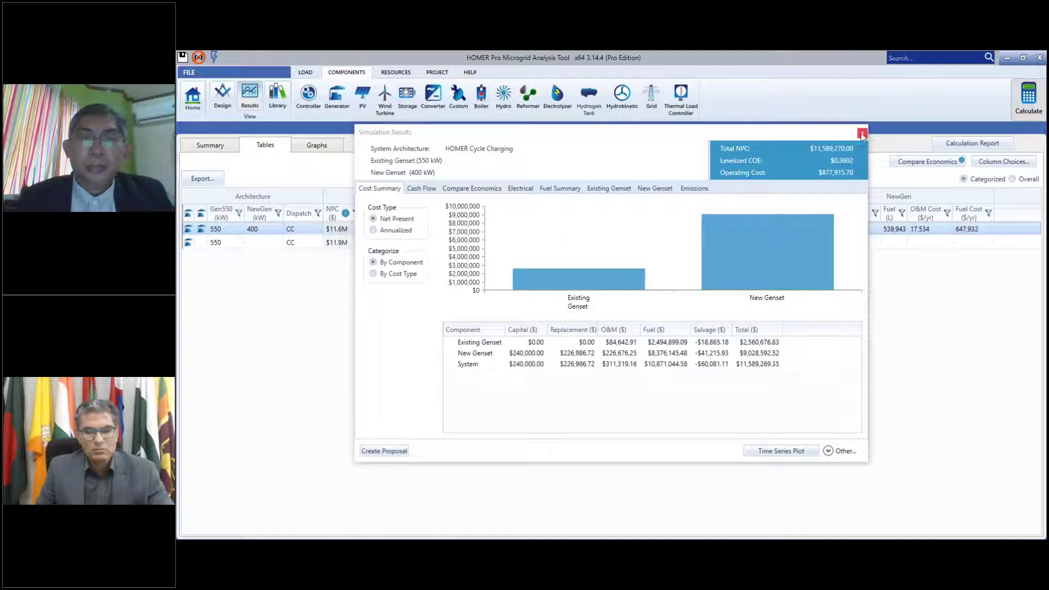
{"action": "left_click", "coordinate": [785, 131]}
{"action": "left_click", "coordinate": [862, 133]}
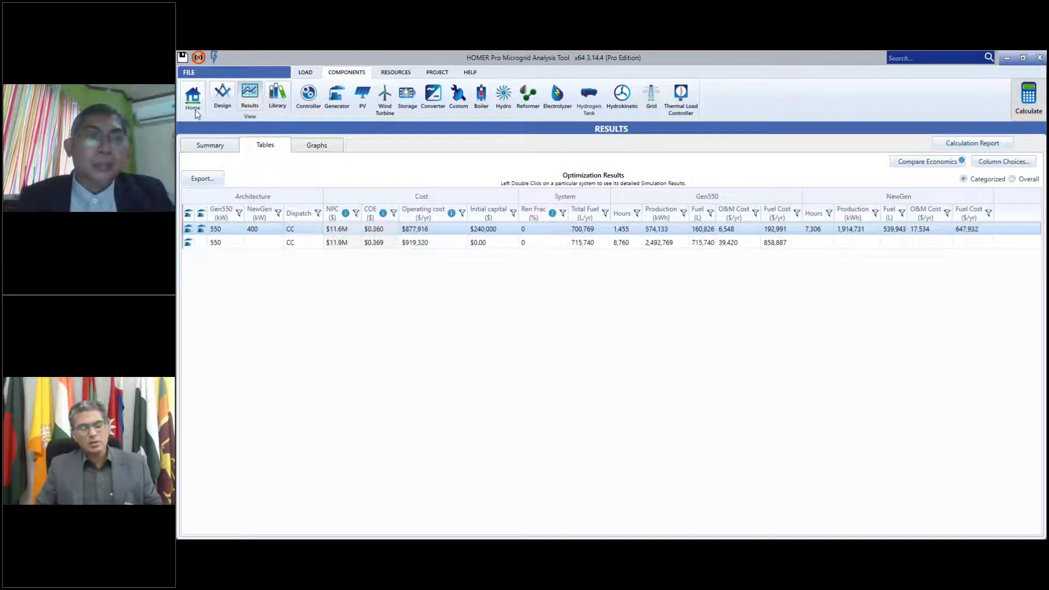
In the project constraints, set the operating reserve as a percentage of annual peak load to 19.25%
{"action": "left_click", "coordinate": [222, 96]}
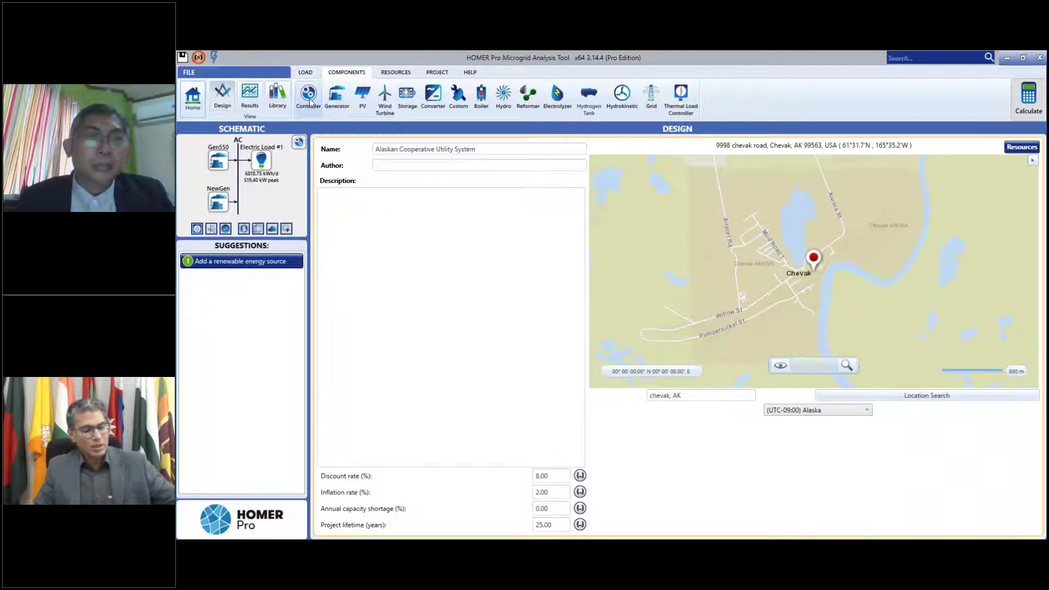
{"action": "left_click", "coordinate": [437, 72]}
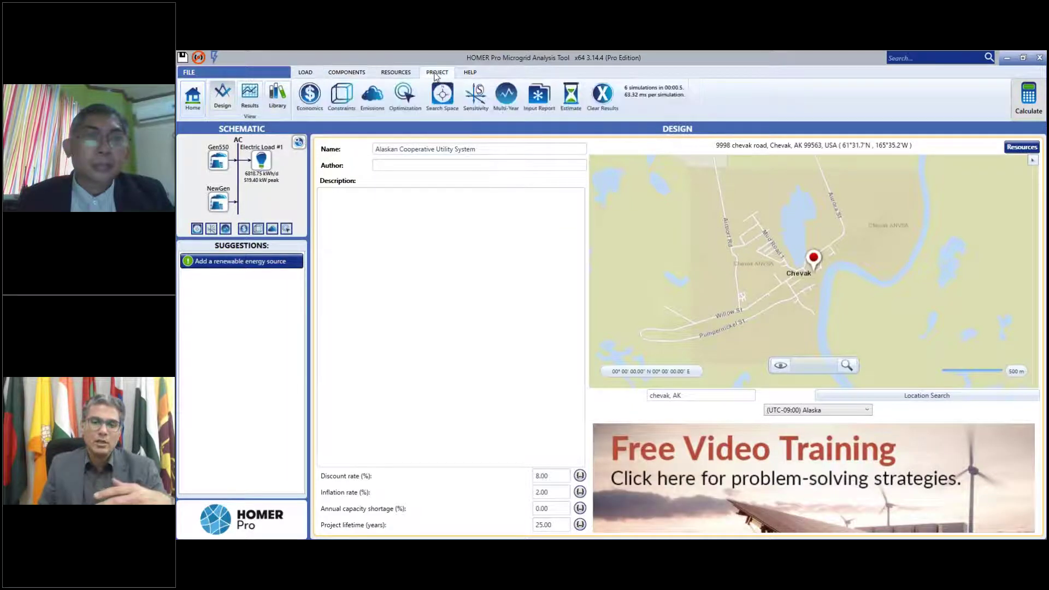
{"action": "left_click", "coordinate": [342, 96]}
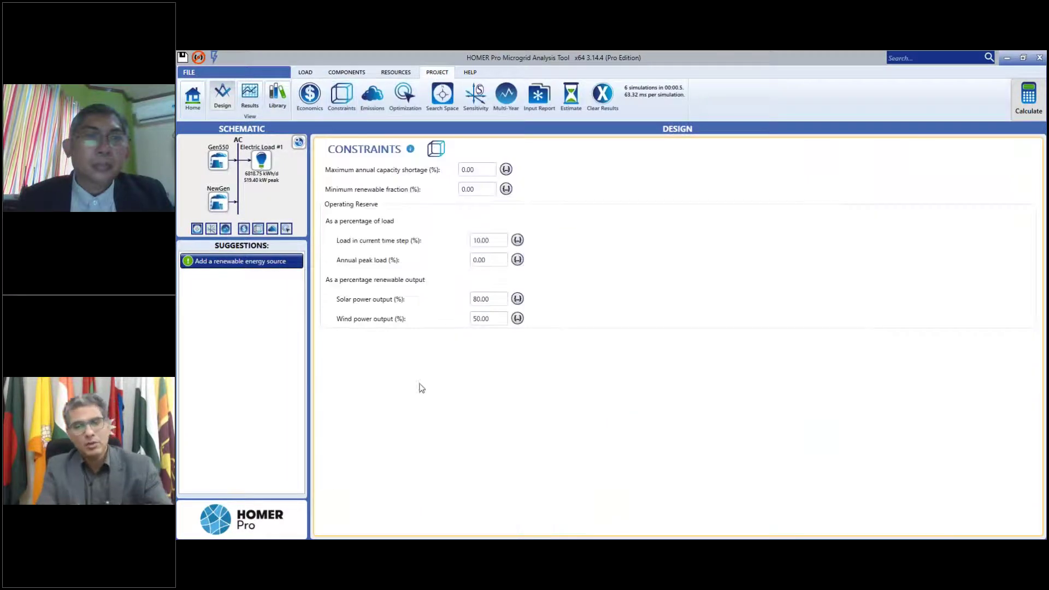
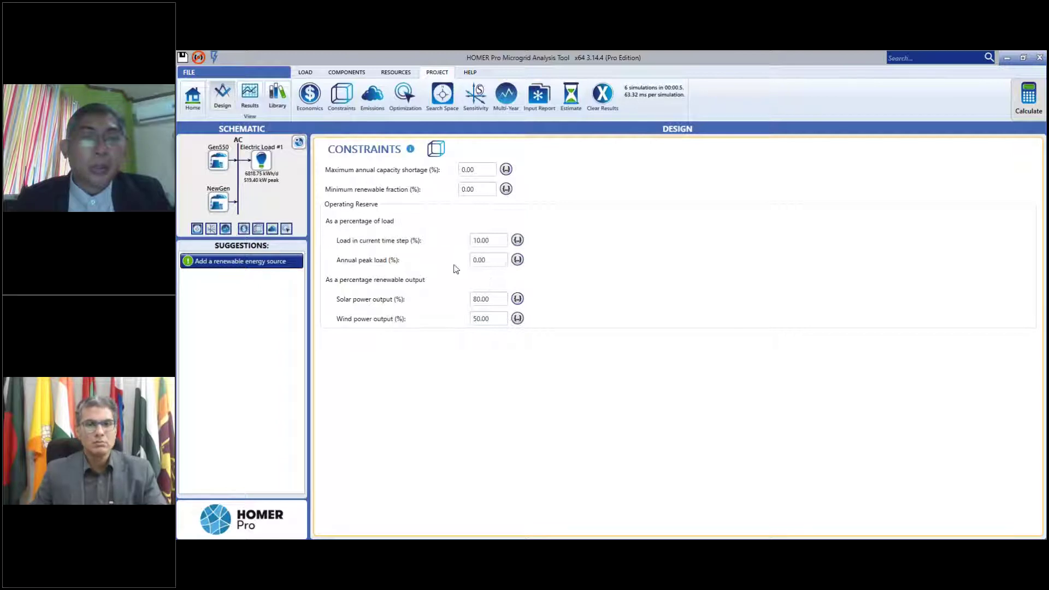
{"action": "double_click", "coordinate": [485, 259]}
{"action": "type", "text": "19"}
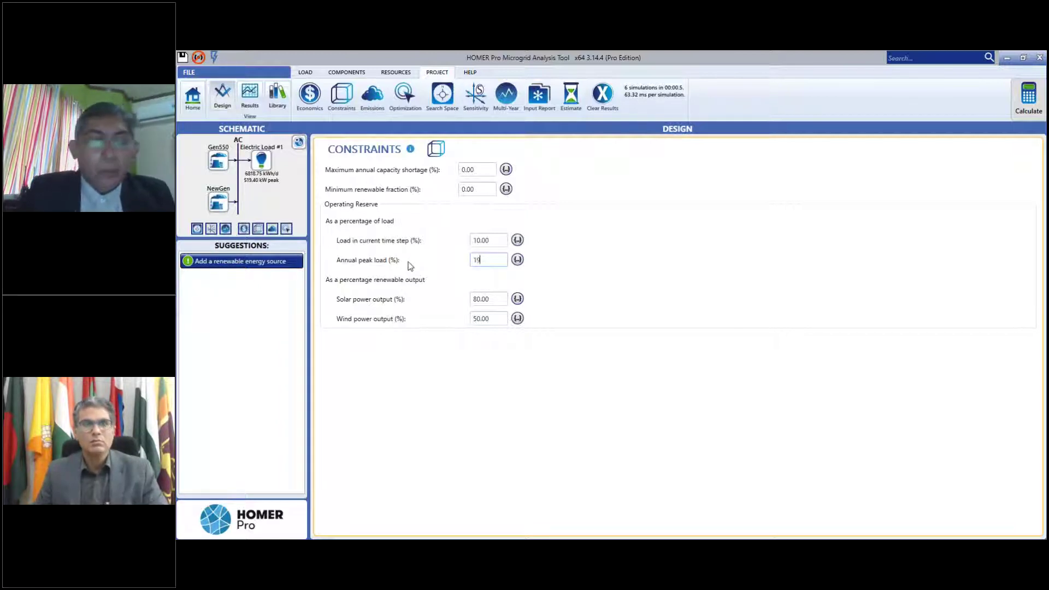
{"action": "type", "text": ".27"}
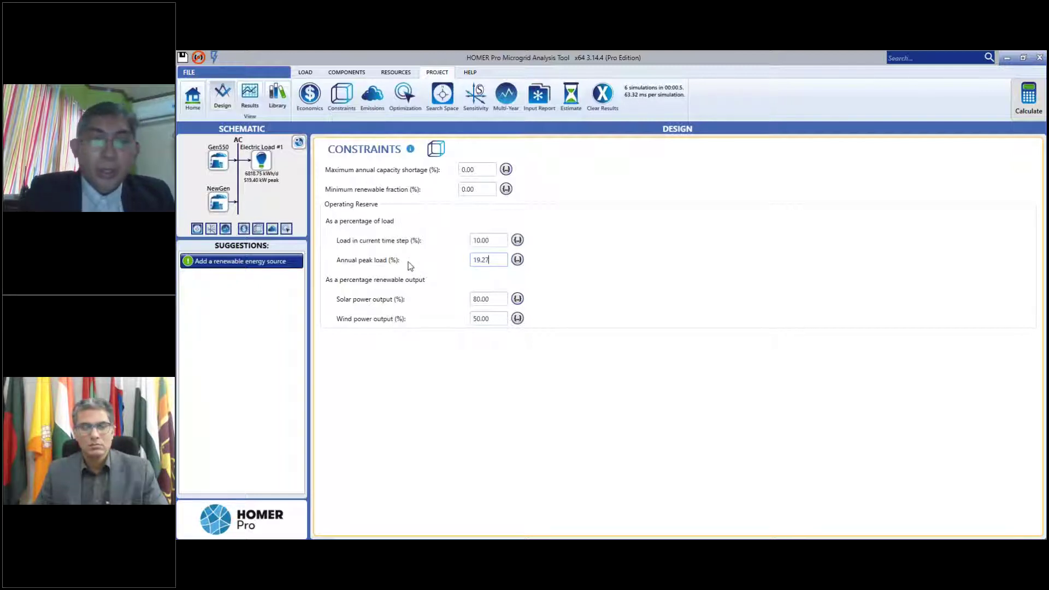
{"action": "type", "text": "5"}
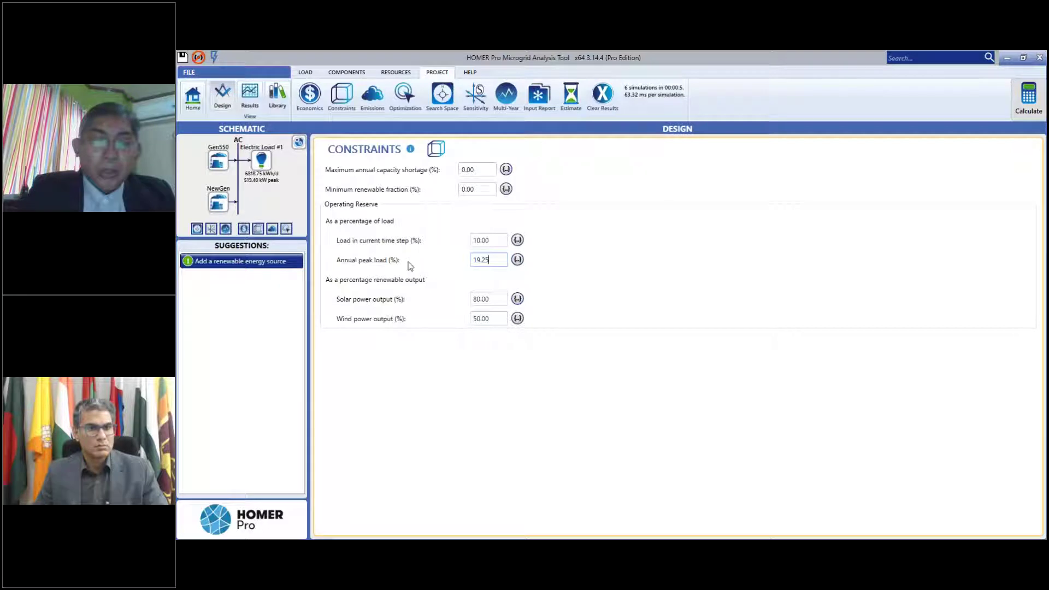
{"action": "left_click", "coordinate": [485, 241]}
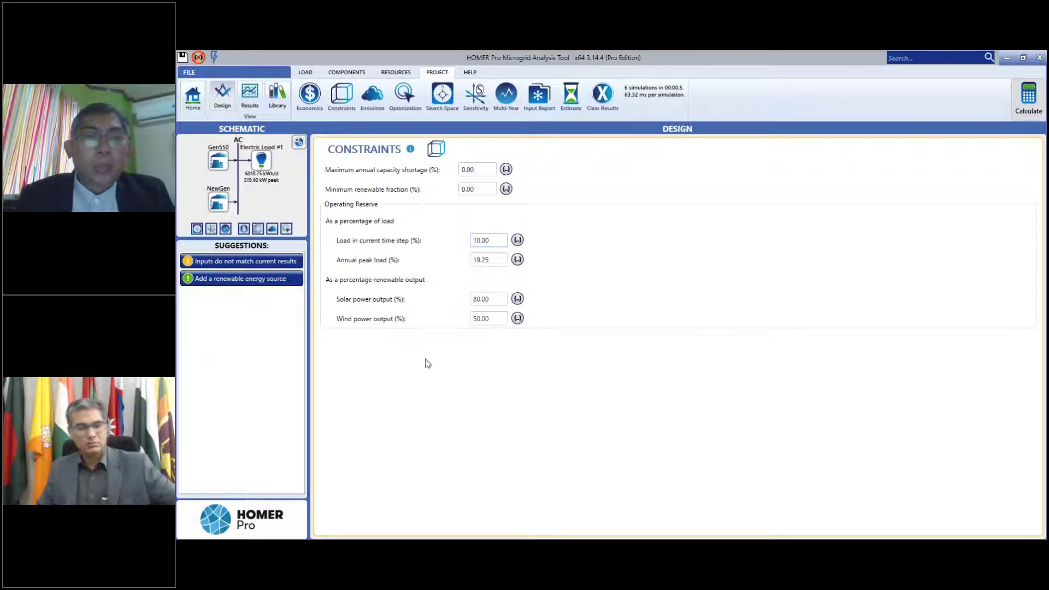
Recalculate the project with the new reserve constraint and display the optimization results table
{"action": "left_click", "coordinate": [1019, 102]}
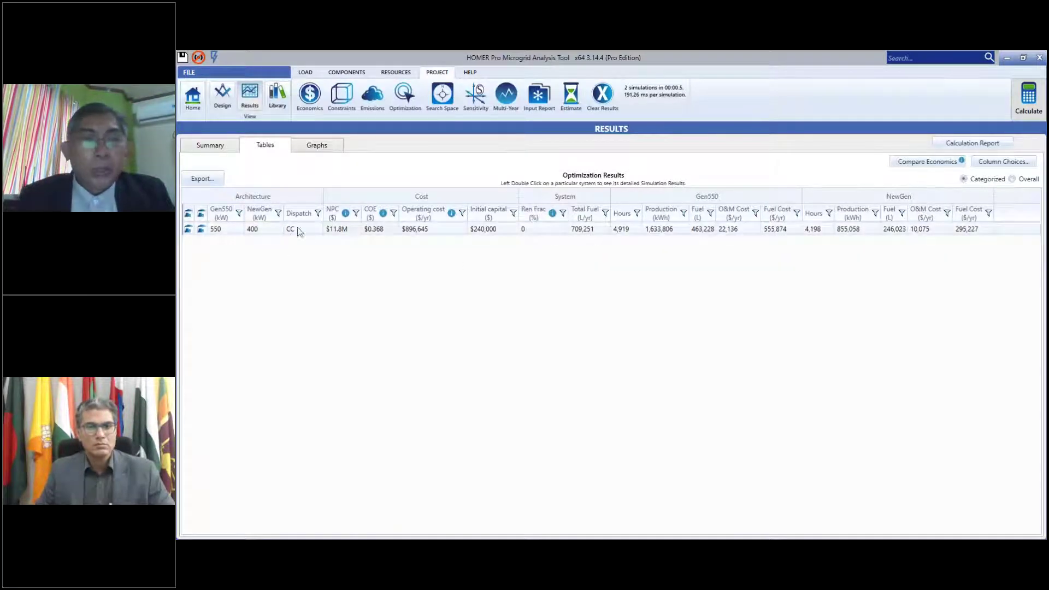
{"action": "left_click", "coordinate": [203, 146]}
{"action": "left_click", "coordinate": [263, 146]}
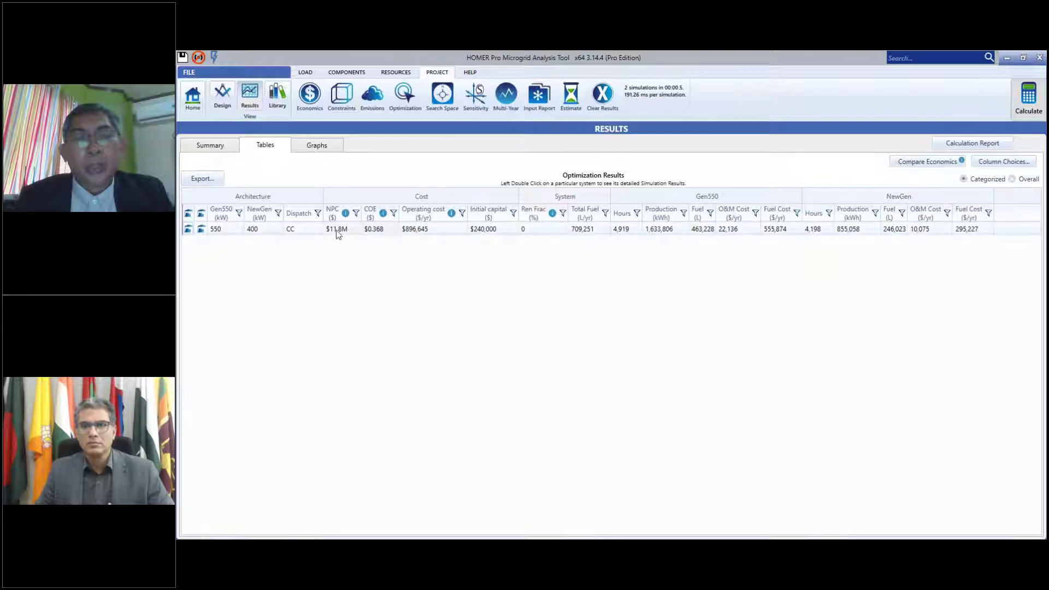
Open one time series plot for the recalculated 550 kW plus 400 kW system and narrow it to about late June through early August
{"action": "double_click", "coordinate": [393, 228]}
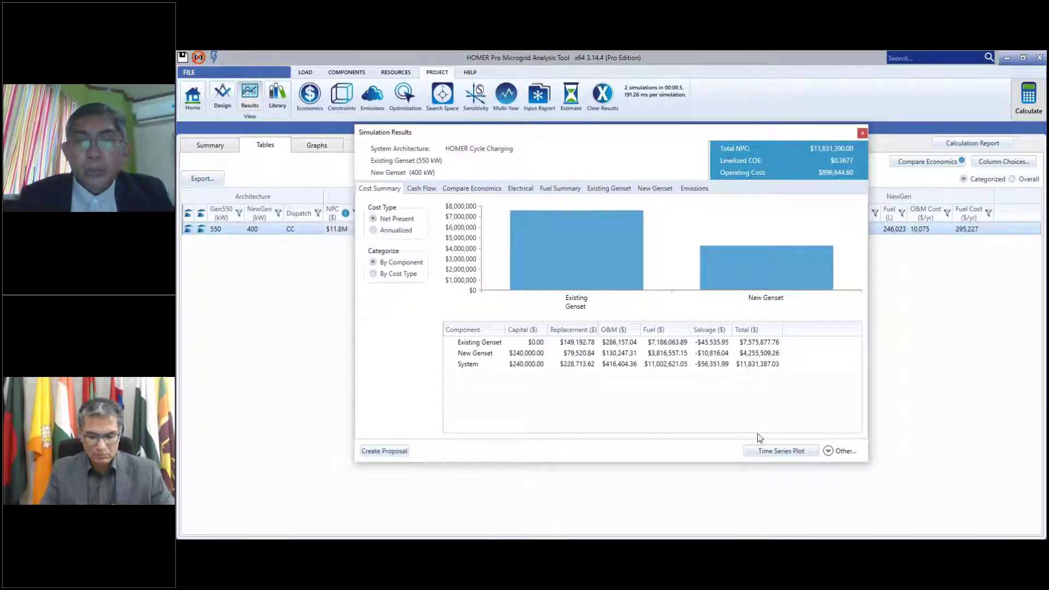
{"action": "left_click", "coordinate": [765, 451]}
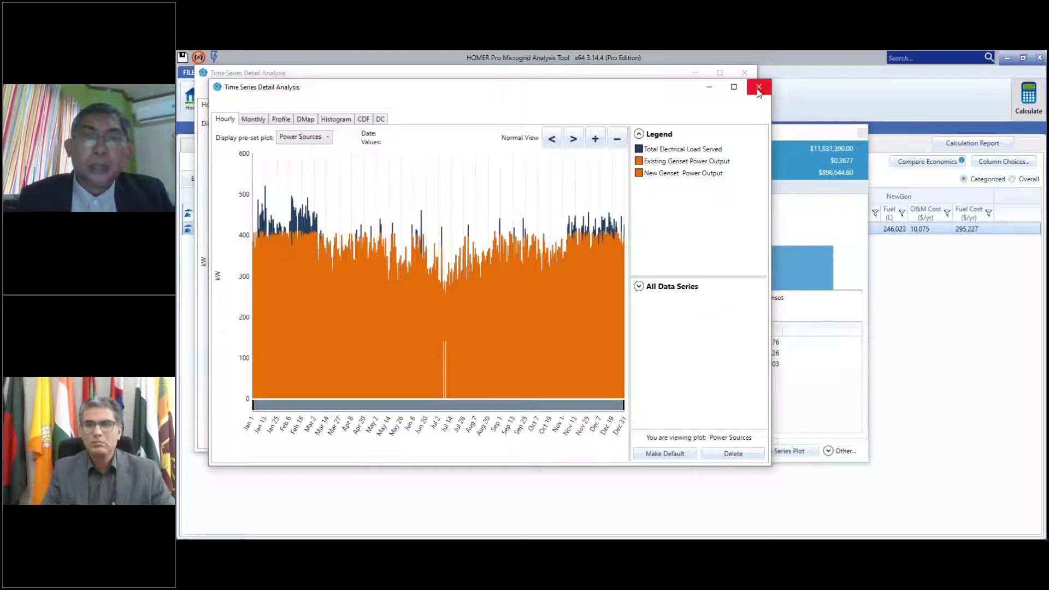
{"action": "left_click", "coordinate": [758, 88]}
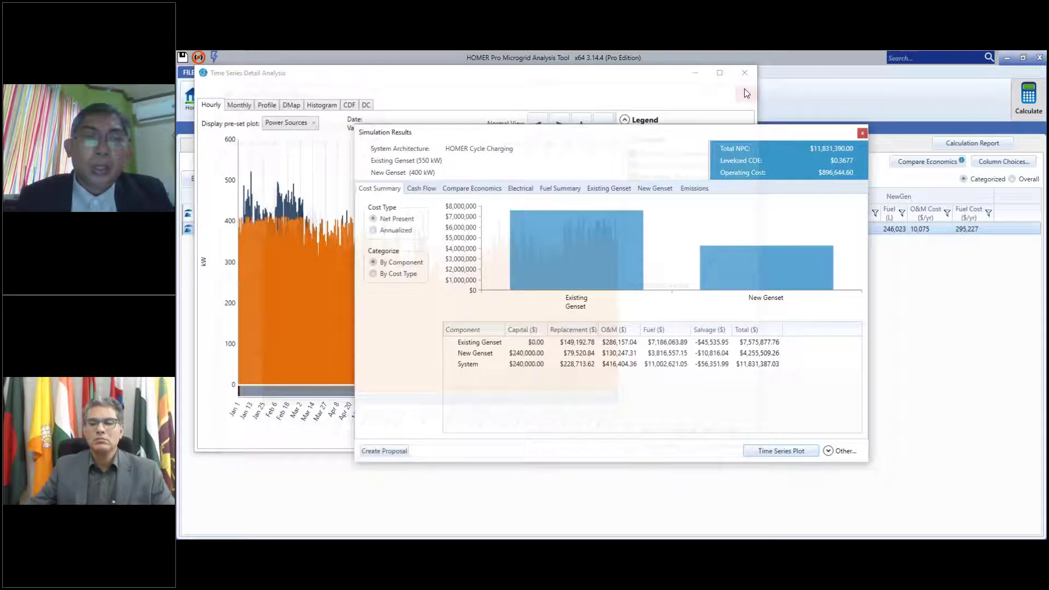
{"action": "left_click", "coordinate": [863, 133]}
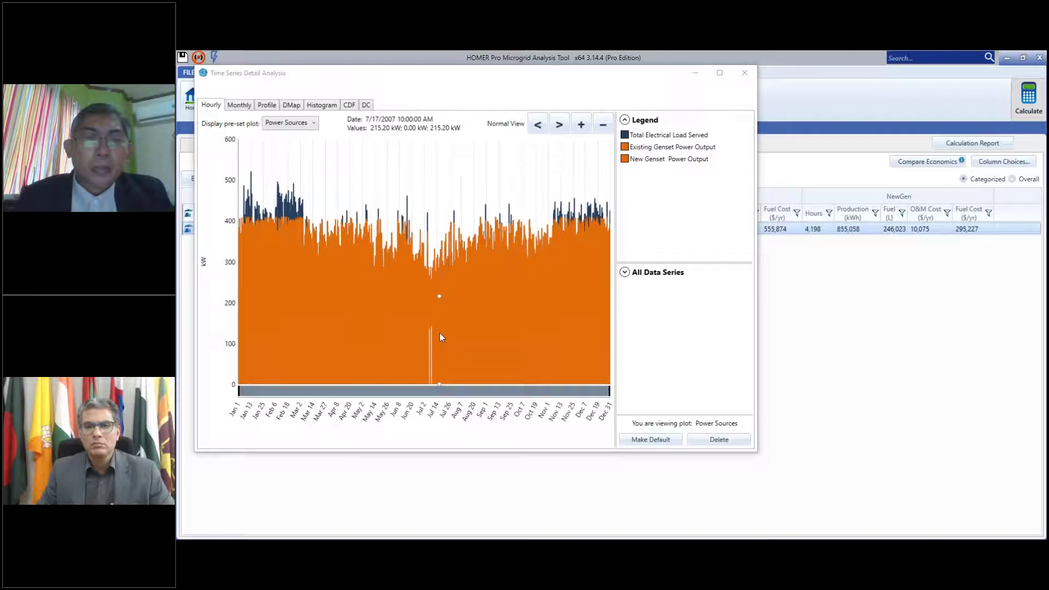
{"action": "scroll", "coordinate": [439, 334], "scroll_direction": "up", "scroll_amount": 1}
{"action": "scroll", "coordinate": [438, 334], "scroll_direction": "up", "scroll_amount": 3}
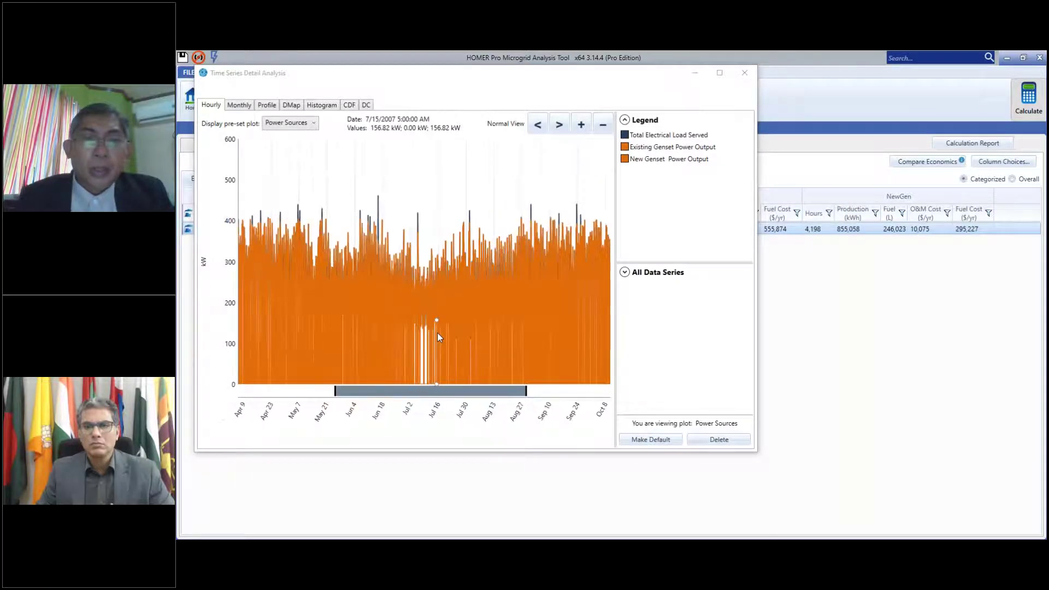
{"action": "scroll", "coordinate": [437, 337], "scroll_direction": "up", "scroll_amount": 1}
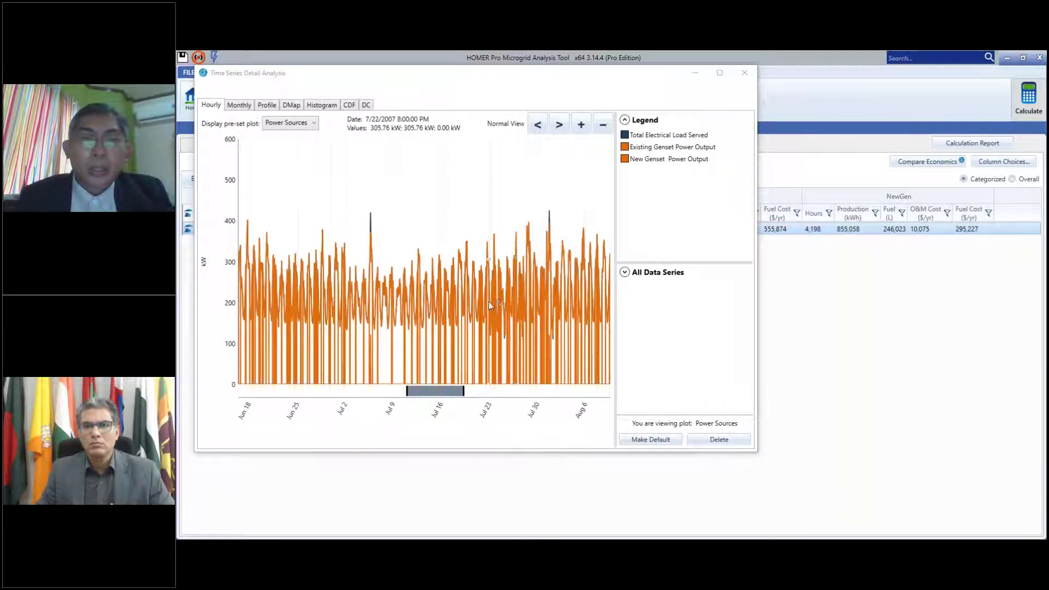
{"action": "scroll", "coordinate": [493, 302], "scroll_direction": "up", "scroll_amount": 1}
{"action": "scroll", "coordinate": [488, 301], "scroll_direction": "up", "scroll_amount": 1}
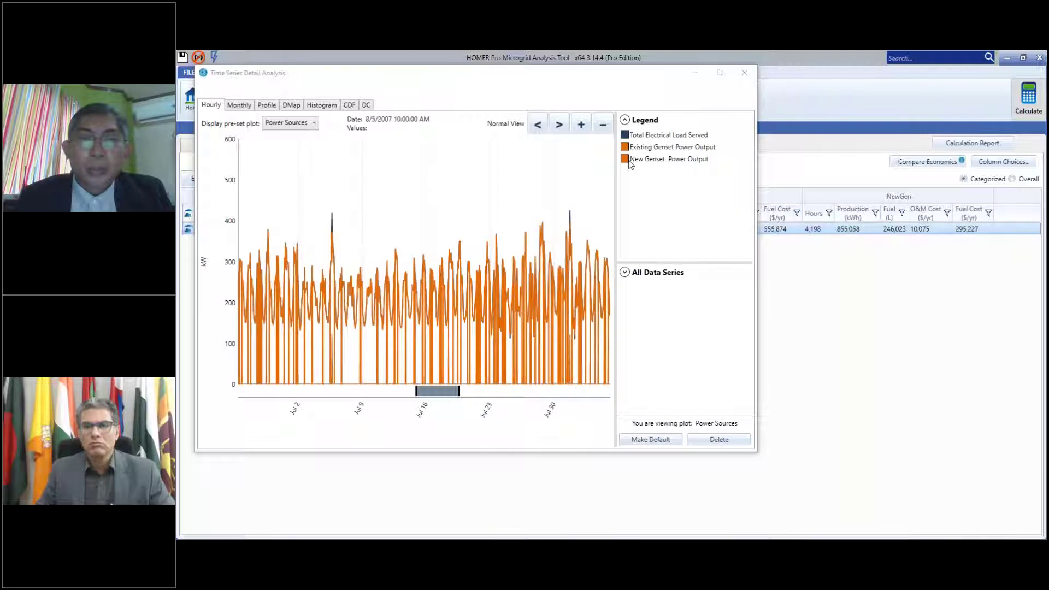
Show the New Genset Power Output series only in the lower plot and recolour it red
{"action": "left_click", "coordinate": [625, 272]}
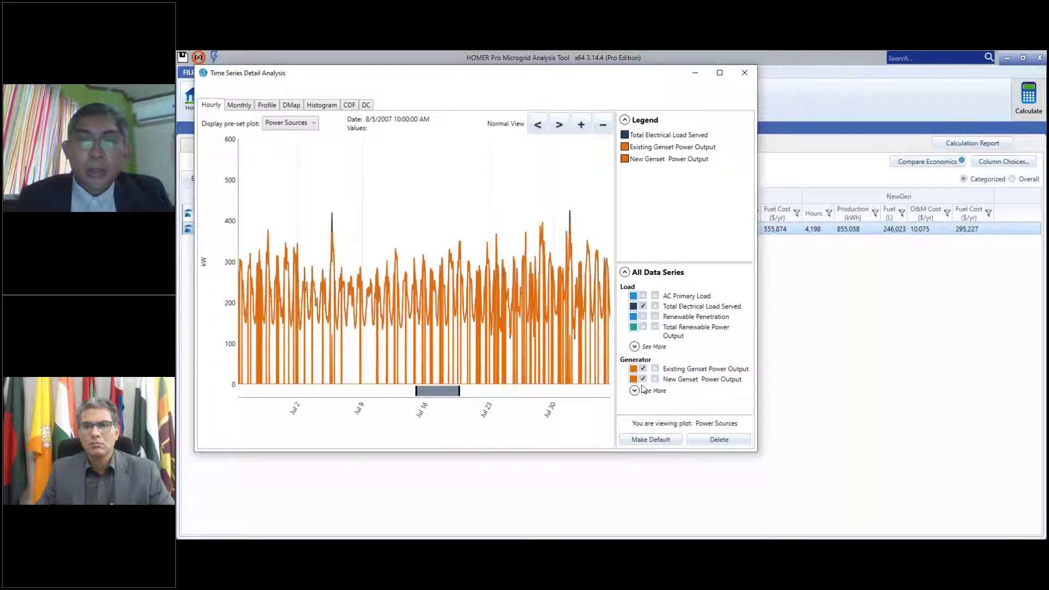
{"action": "left_click", "coordinate": [655, 379]}
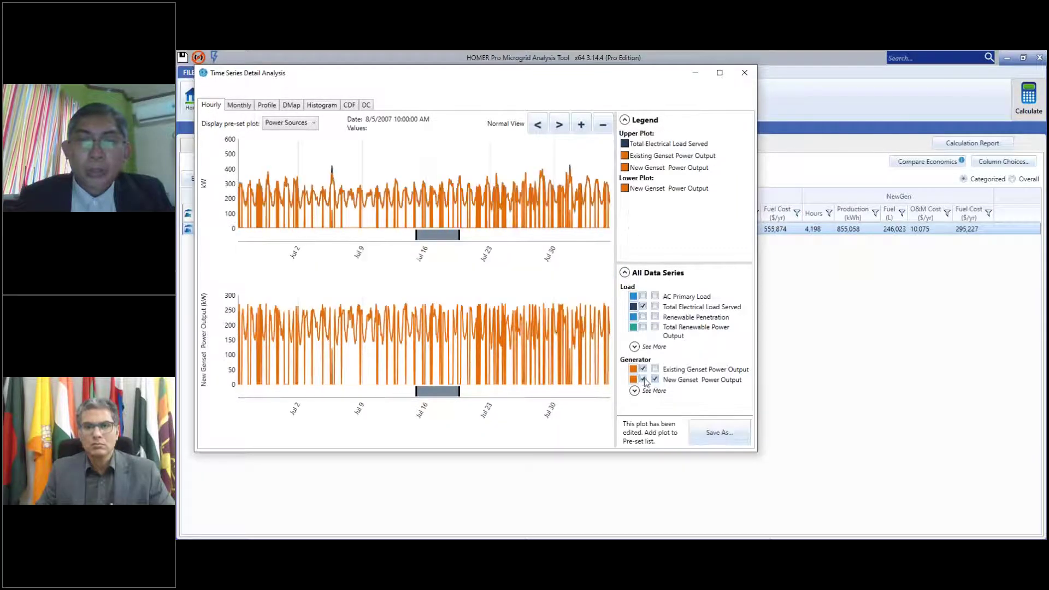
{"action": "left_click", "coordinate": [643, 380]}
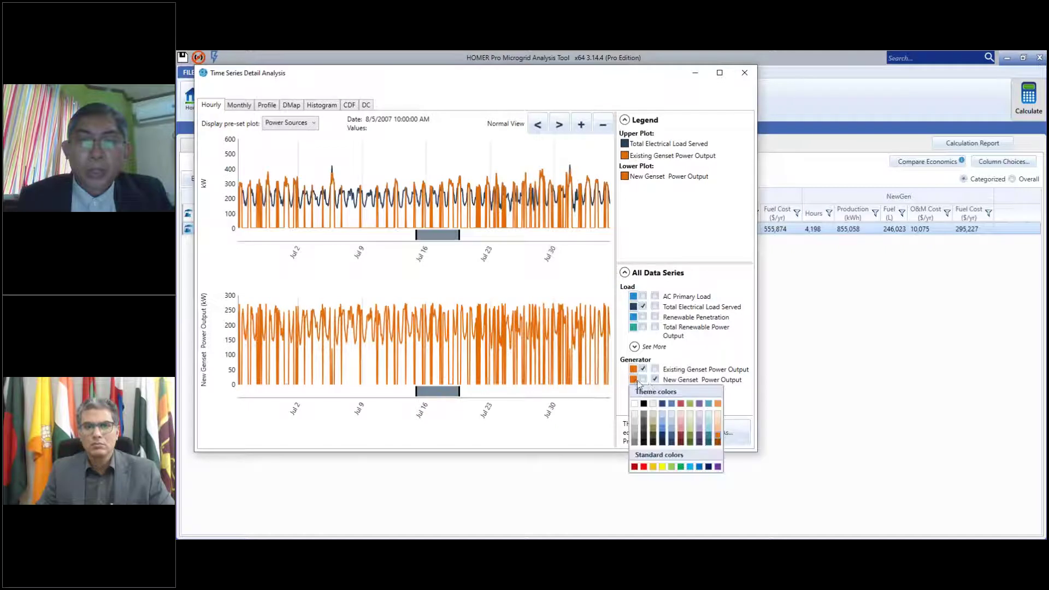
{"action": "left_click", "coordinate": [643, 467]}
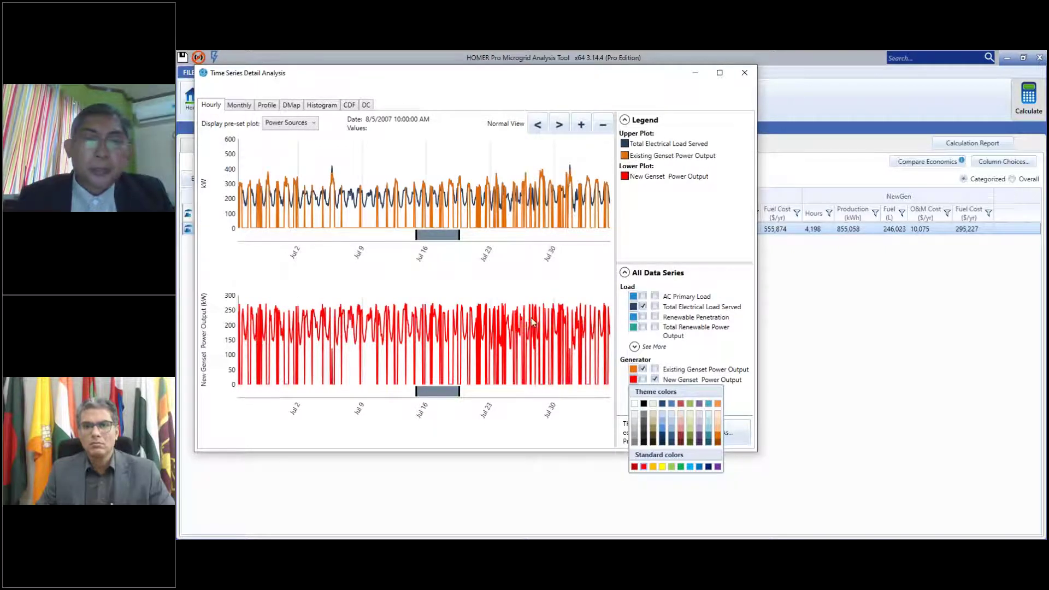
{"action": "left_click", "coordinate": [678, 226]}
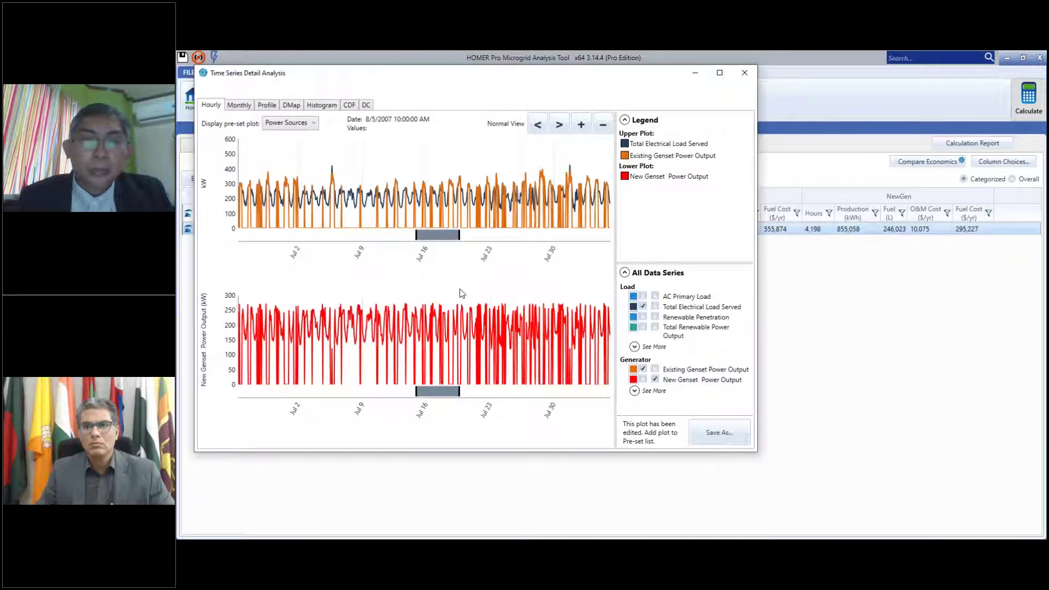
Examine the hourly load and both genset outputs from July 15 back to the July 5 afternoon peak
{"action": "left_click", "coordinate": [582, 126]}
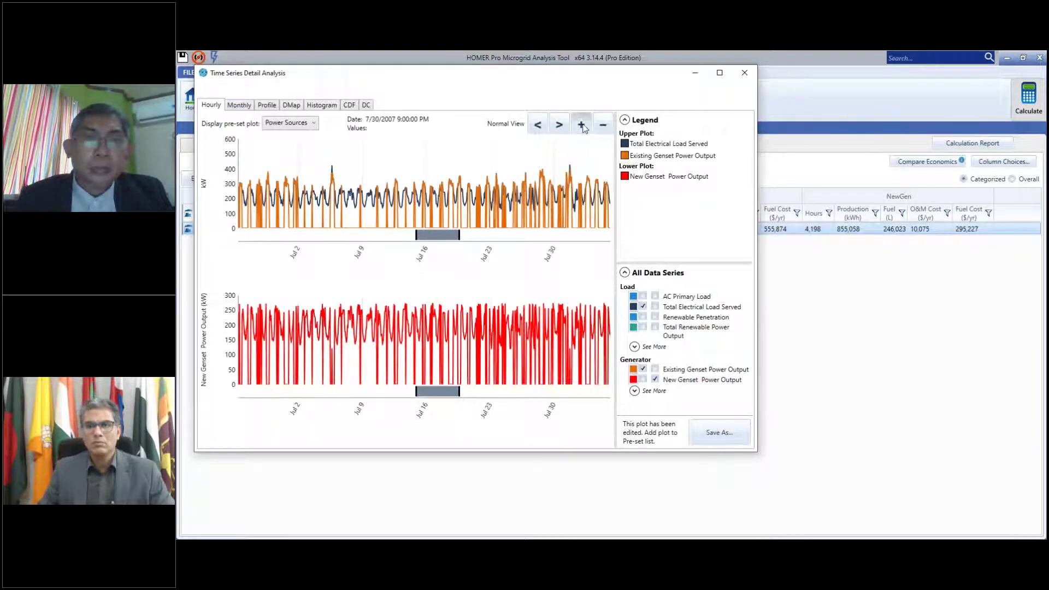
{"action": "left_click", "coordinate": [581, 125]}
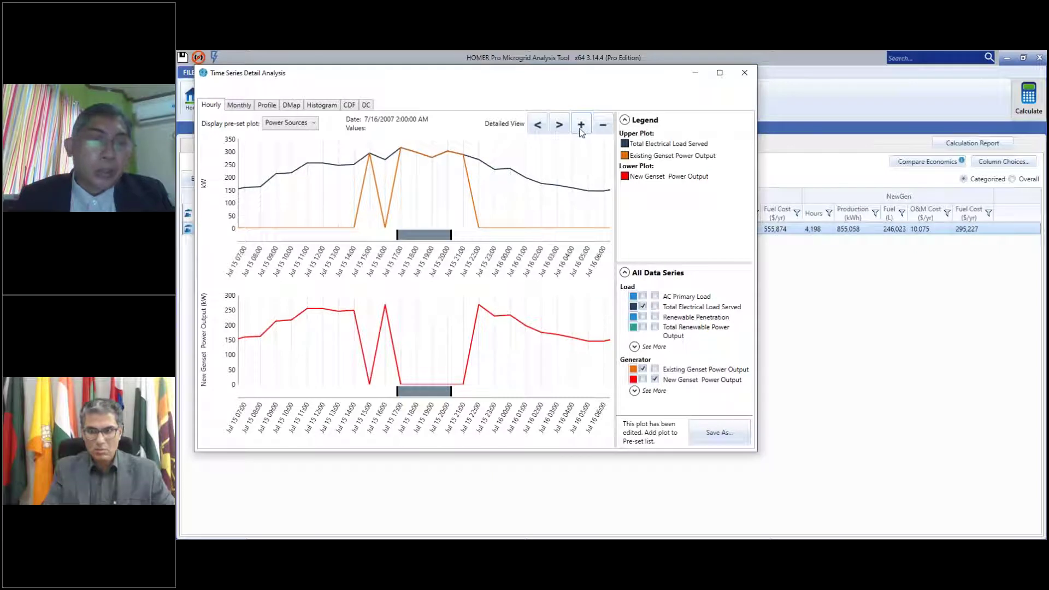
{"action": "left_click_drag", "start_coordinate": [416, 392], "coordinate": [294, 383]}
{"action": "left_click", "coordinate": [537, 125]}
{"action": "left_click", "coordinate": [538, 125]}
{"action": "left_click", "coordinate": [538, 125]}
{"action": "left_click", "coordinate": [538, 125]}
{"action": "left_click", "coordinate": [537, 125]}
{"action": "left_click", "coordinate": [537, 125]}
{"action": "left_click", "coordinate": [537, 125]}
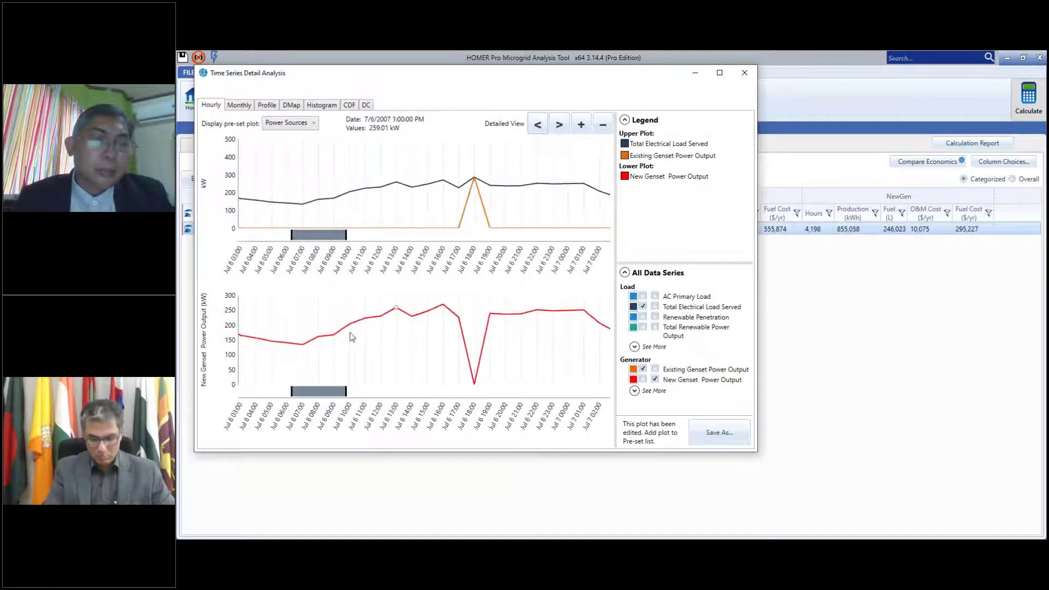
{"action": "left_click", "coordinate": [537, 125]}
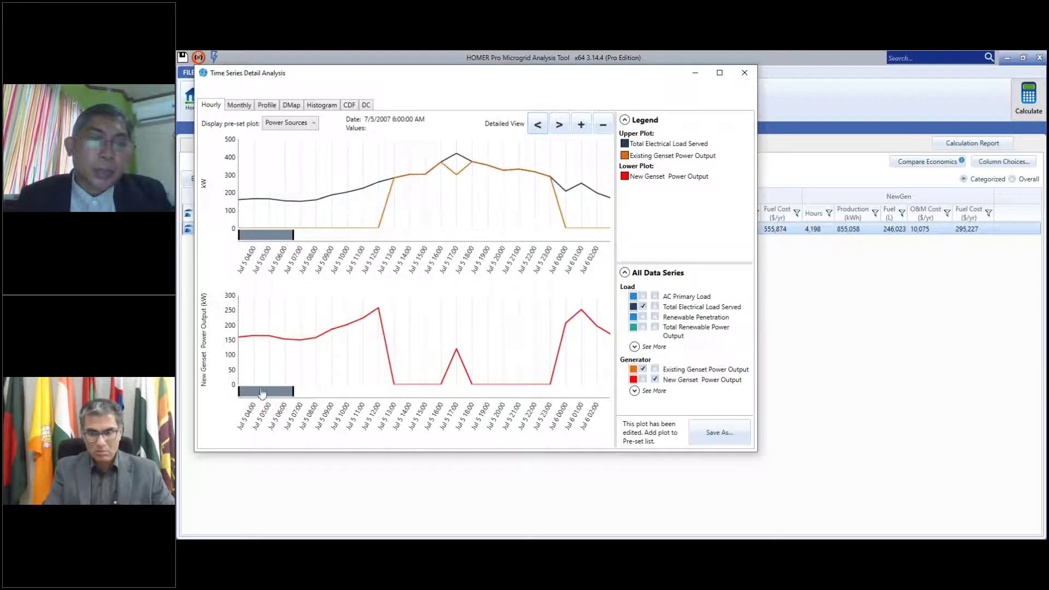
{"action": "left_click_drag", "start_coordinate": [267, 395], "coordinate": [293, 395]}
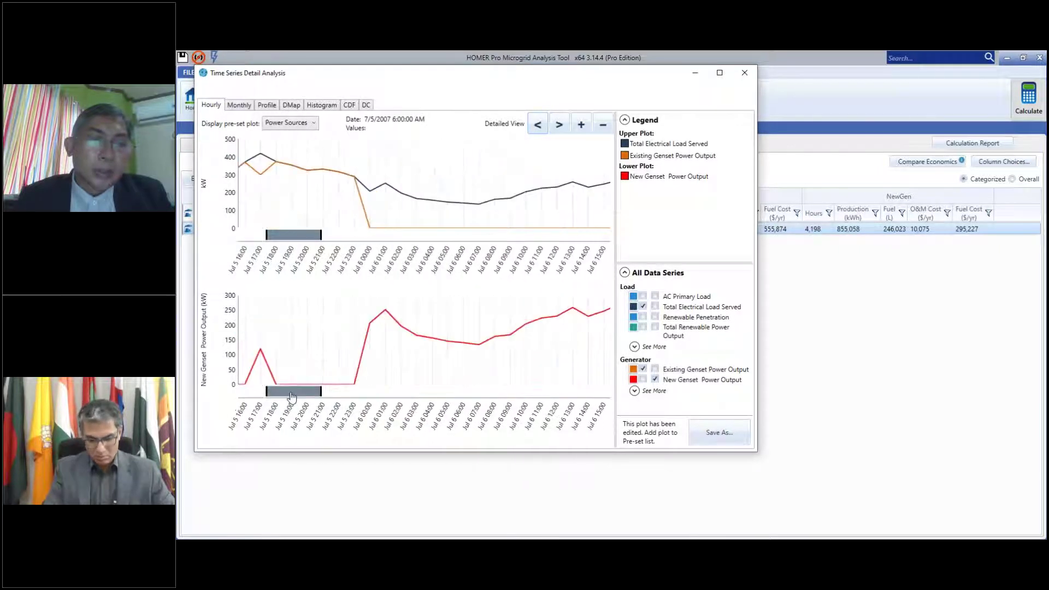
Go back to mid-June and examine how both gensets share the June 15 18:00 load peak, including the surrounding days
{"action": "left_click", "coordinate": [540, 130]}
{"action": "left_click", "coordinate": [539, 127]}
{"action": "left_click", "coordinate": [539, 126]}
{"action": "left_click", "coordinate": [538, 127]}
{"action": "left_click", "coordinate": [538, 127]}
{"action": "left_click", "coordinate": [539, 127]}
{"action": "left_click", "coordinate": [539, 127]}
{"action": "left_click", "coordinate": [539, 127]}
{"action": "left_click", "coordinate": [538, 127]}
{"action": "left_click", "coordinate": [538, 127]}
{"action": "left_click", "coordinate": [539, 126]}
{"action": "left_click", "coordinate": [539, 127]}
{"action": "left_click", "coordinate": [539, 127]}
{"action": "left_click", "coordinate": [539, 127]}
{"action": "left_click", "coordinate": [538, 127]}
{"action": "left_click", "coordinate": [539, 126]}
{"action": "left_click", "coordinate": [539, 127]}
{"action": "left_click", "coordinate": [539, 127]}
{"action": "left_click", "coordinate": [539, 127]}
{"action": "left_click", "coordinate": [539, 127]}
{"action": "left_click", "coordinate": [539, 126]}
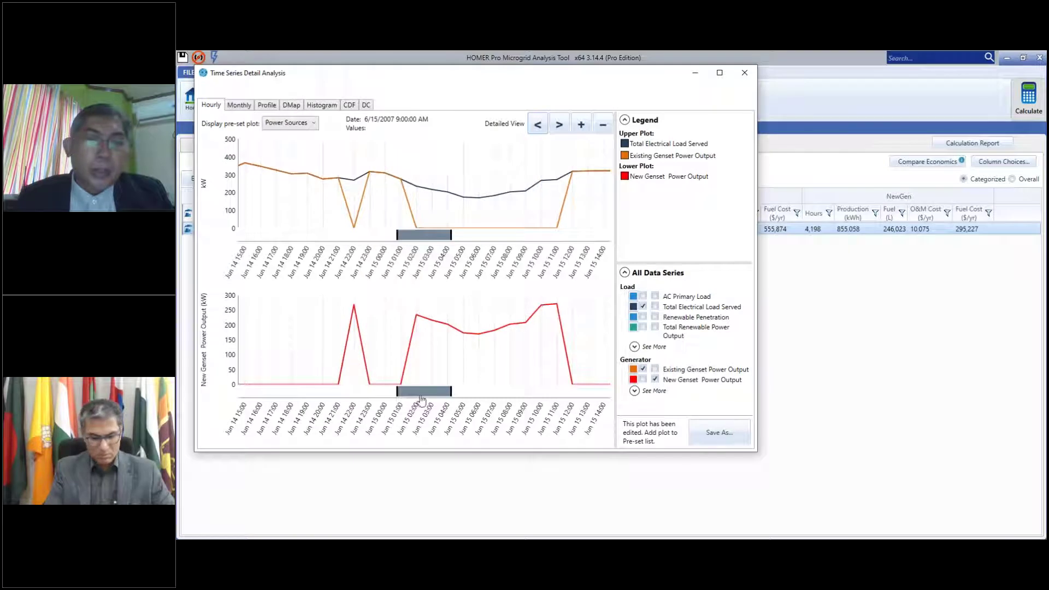
{"action": "left_click_drag", "start_coordinate": [421, 396], "coordinate": [436, 396]}
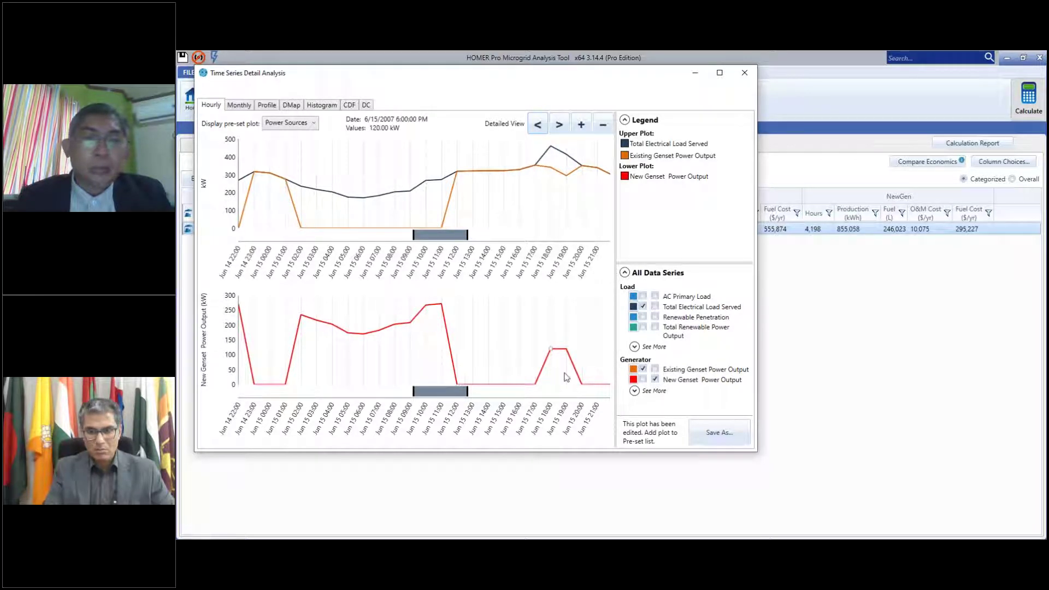
{"action": "left_click", "coordinate": [603, 125]}
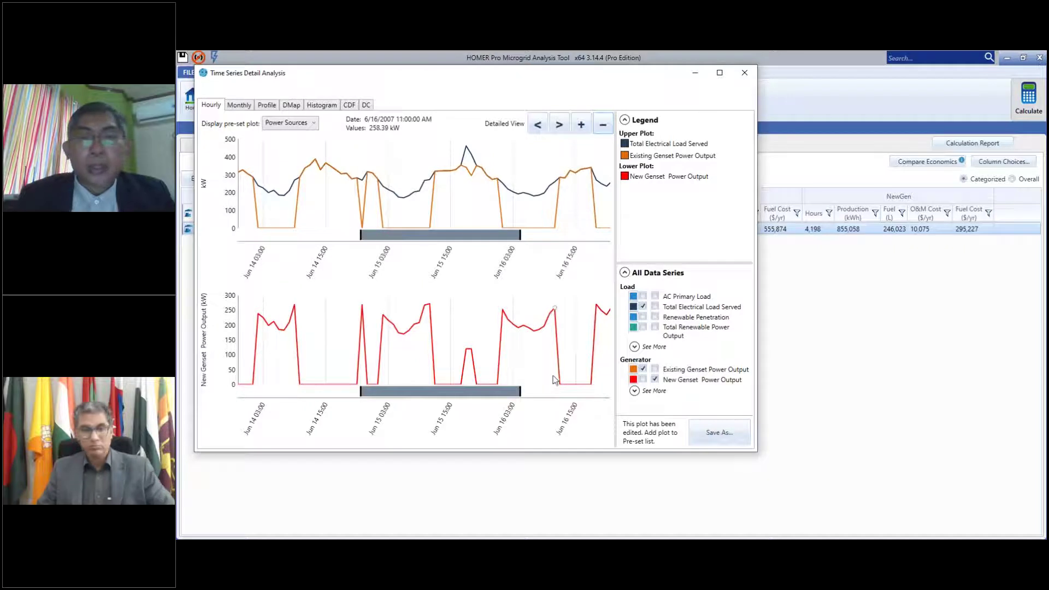
Close the time series plot and return to the project's main design page
{"action": "left_click", "coordinate": [746, 73]}
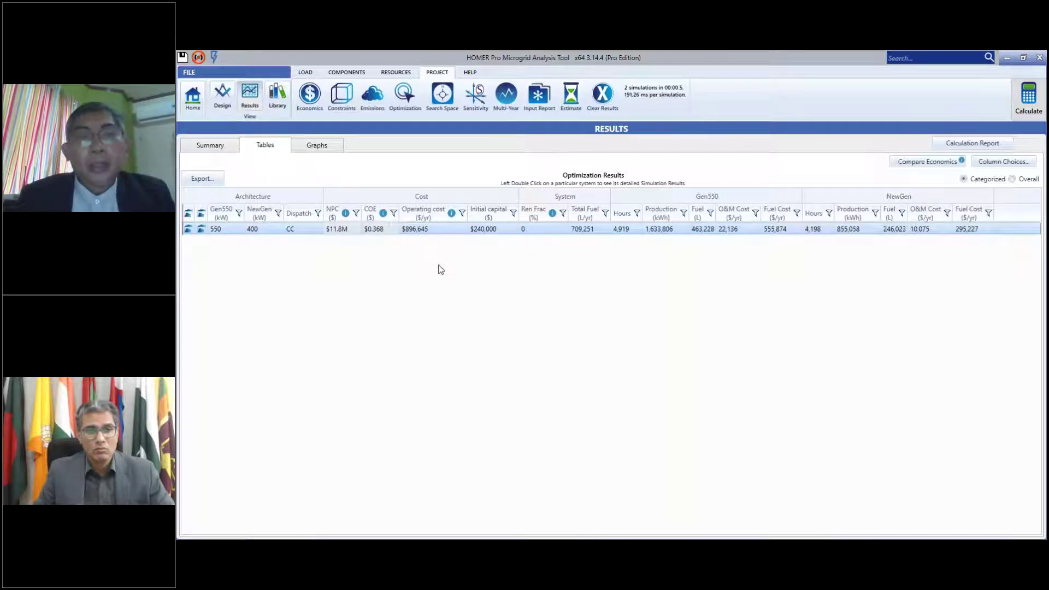
{"action": "left_click", "coordinate": [191, 102]}
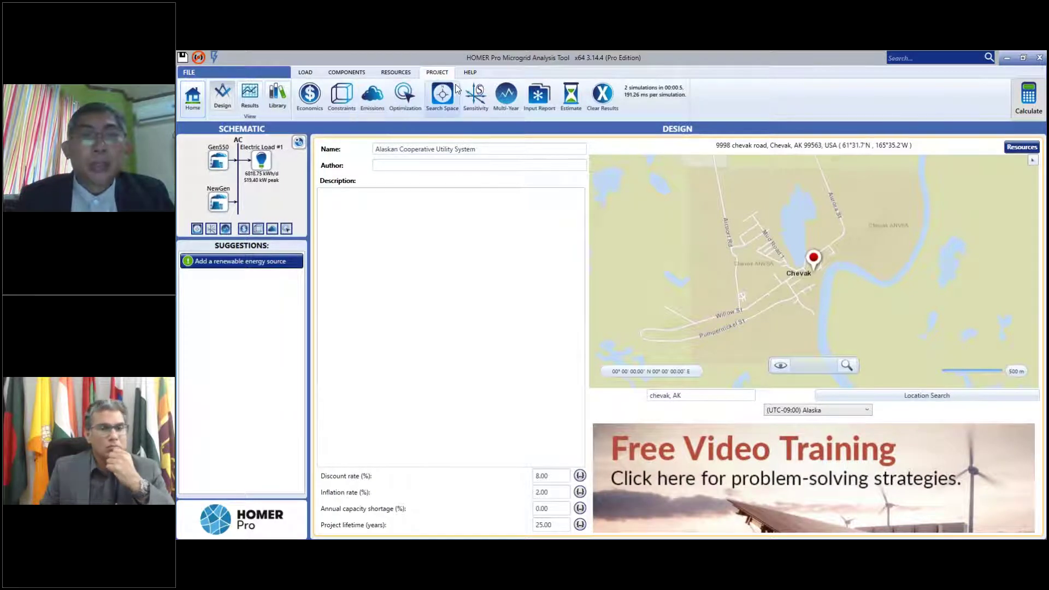
Add a generic flat plate PV to the system and connect it to the AC bus
{"action": "left_click", "coordinate": [346, 72]}
{"action": "left_click", "coordinate": [363, 96]}
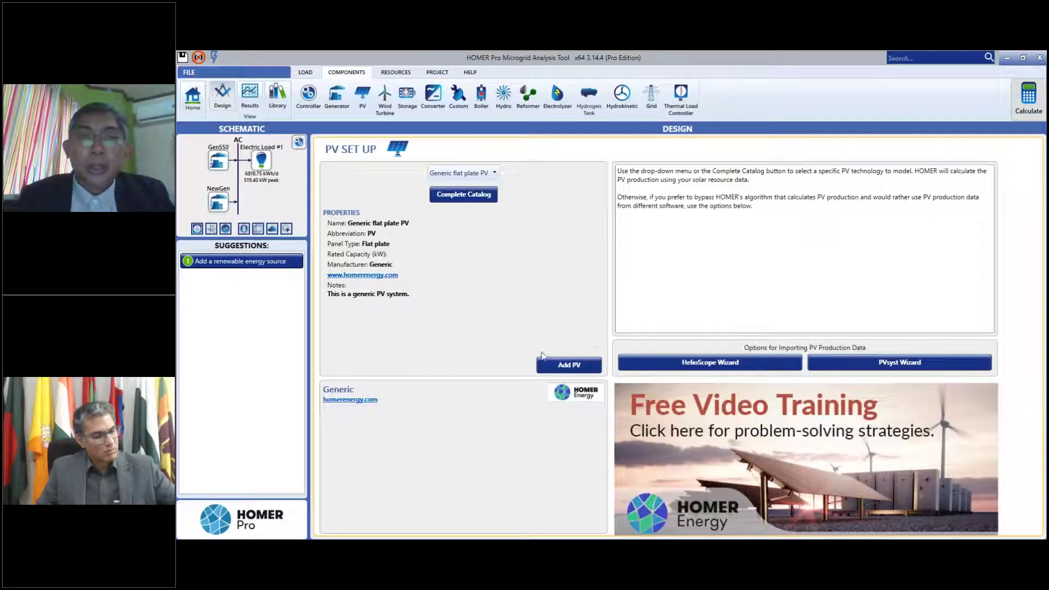
{"action": "left_click", "coordinate": [569, 365]}
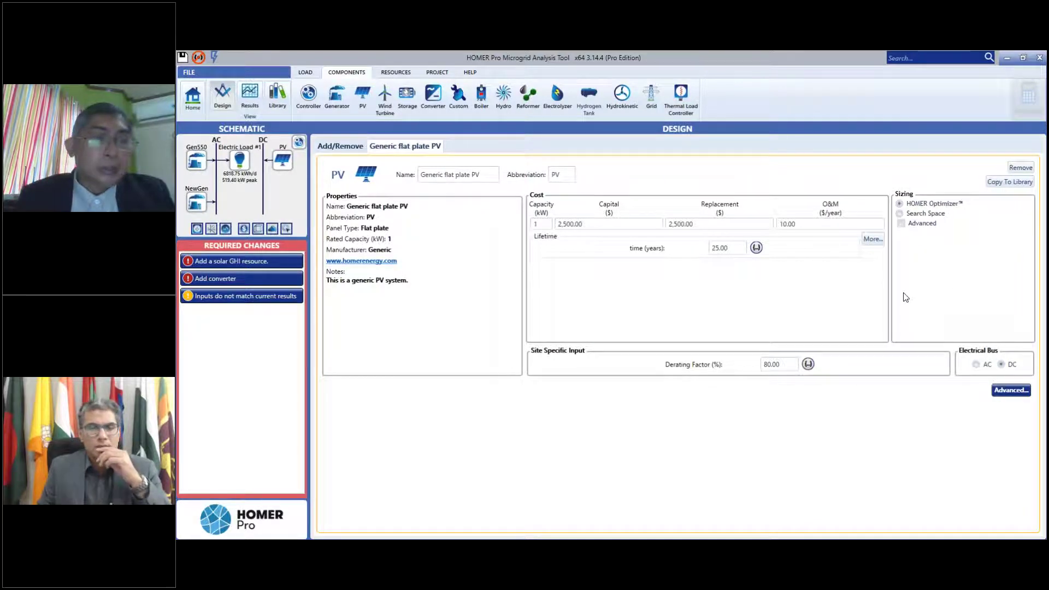
{"action": "left_click", "coordinate": [977, 365]}
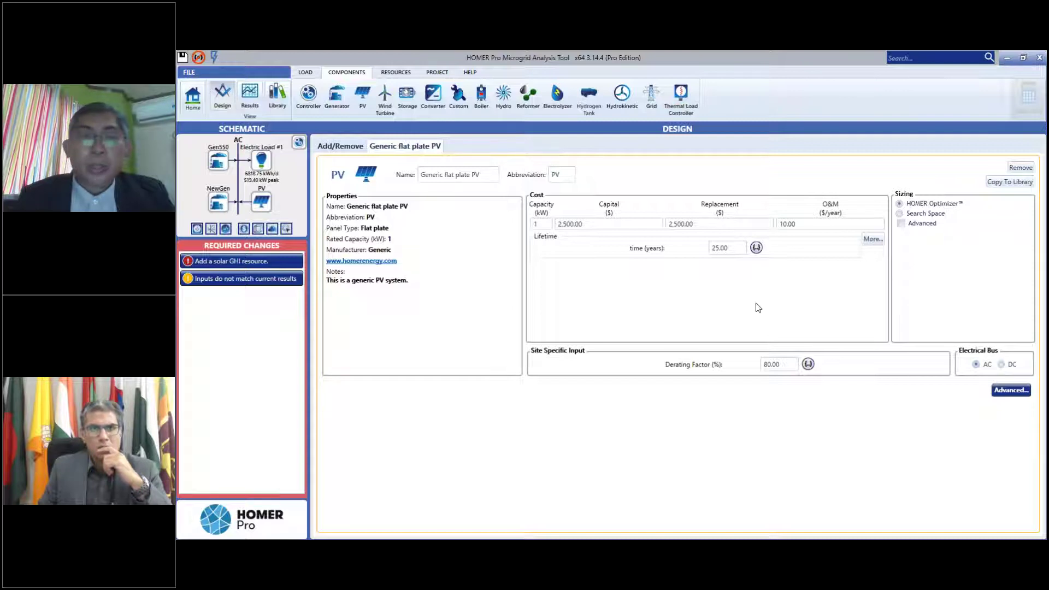
Download the solar GHI resource for the site from the National Renewable Energy Laboratory's National Solar Radiation Database
{"action": "mouse_move", "coordinate": [217, 270]}
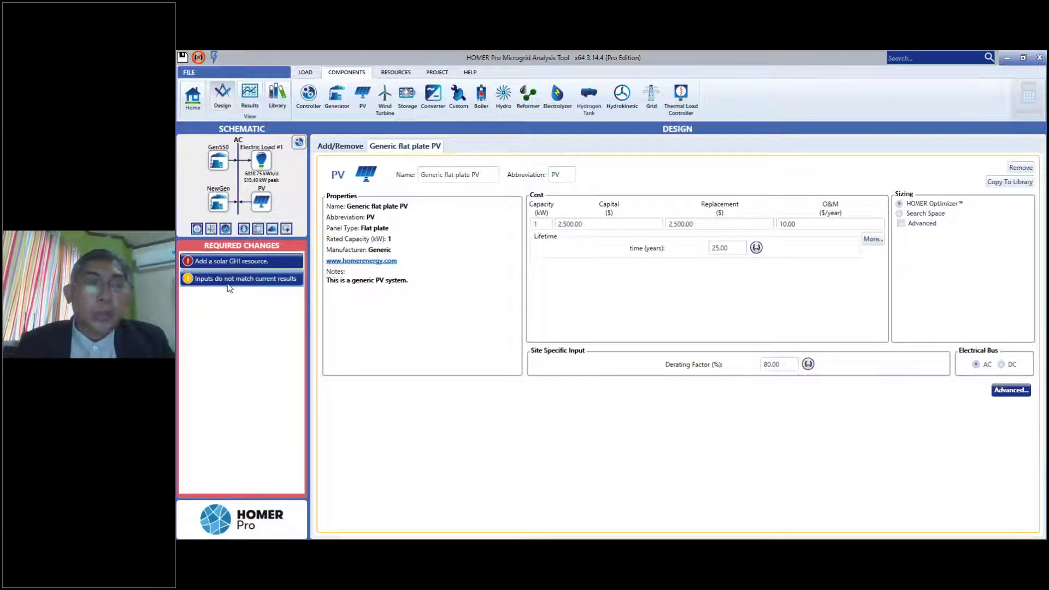
{"action": "left_click", "coordinate": [237, 263]}
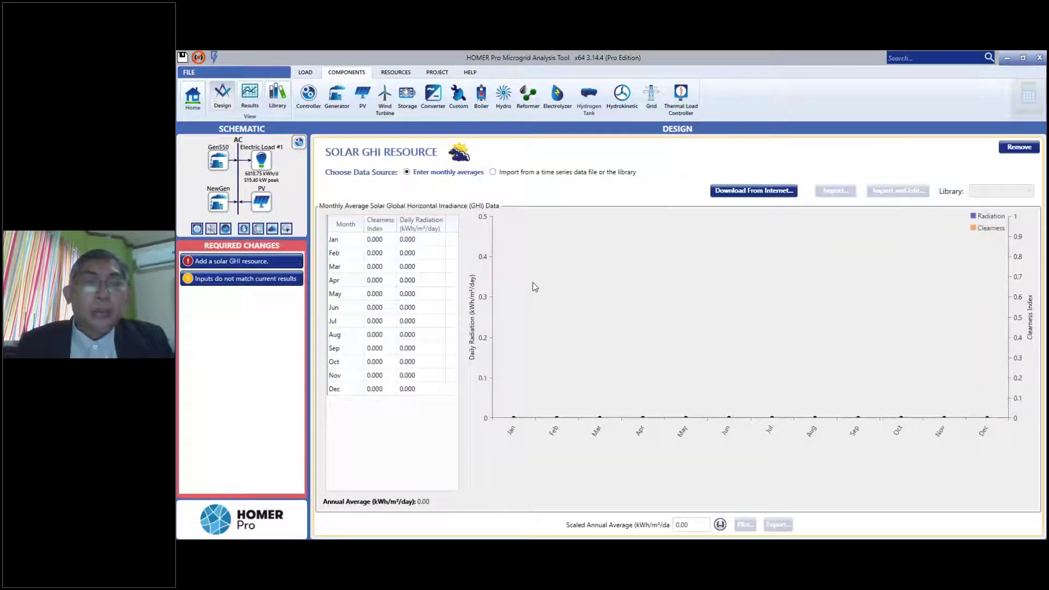
{"action": "left_click", "coordinate": [747, 196]}
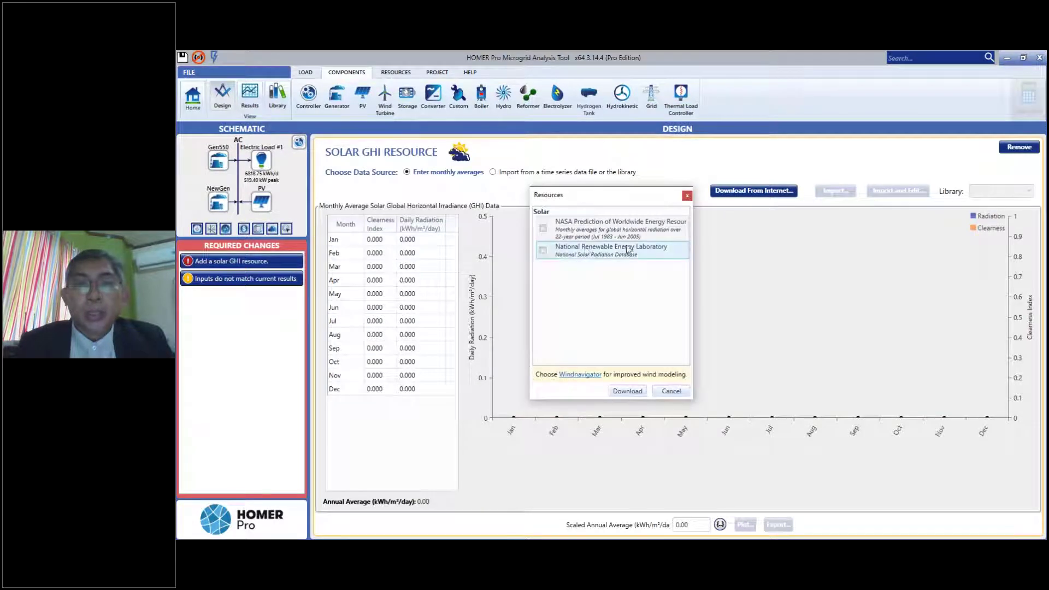
{"action": "left_click", "coordinate": [543, 250]}
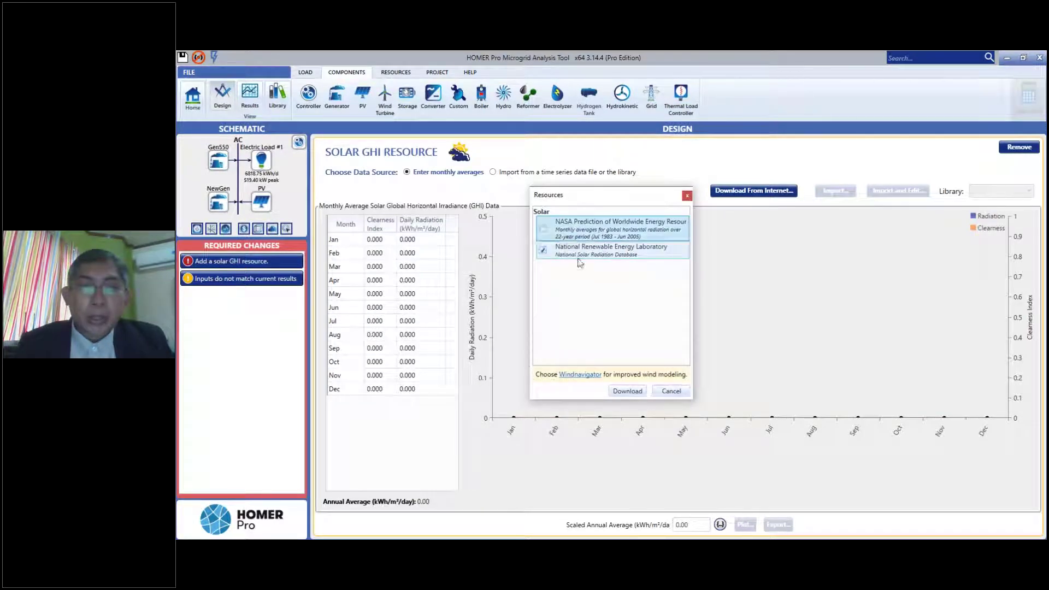
{"action": "left_click", "coordinate": [618, 391]}
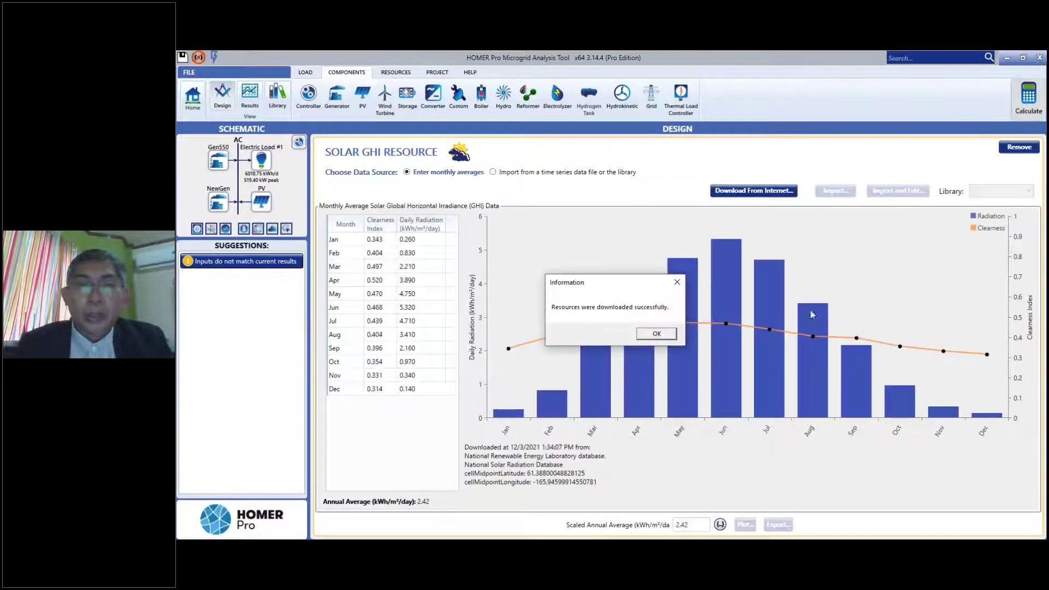
{"action": "left_click", "coordinate": [657, 335]}
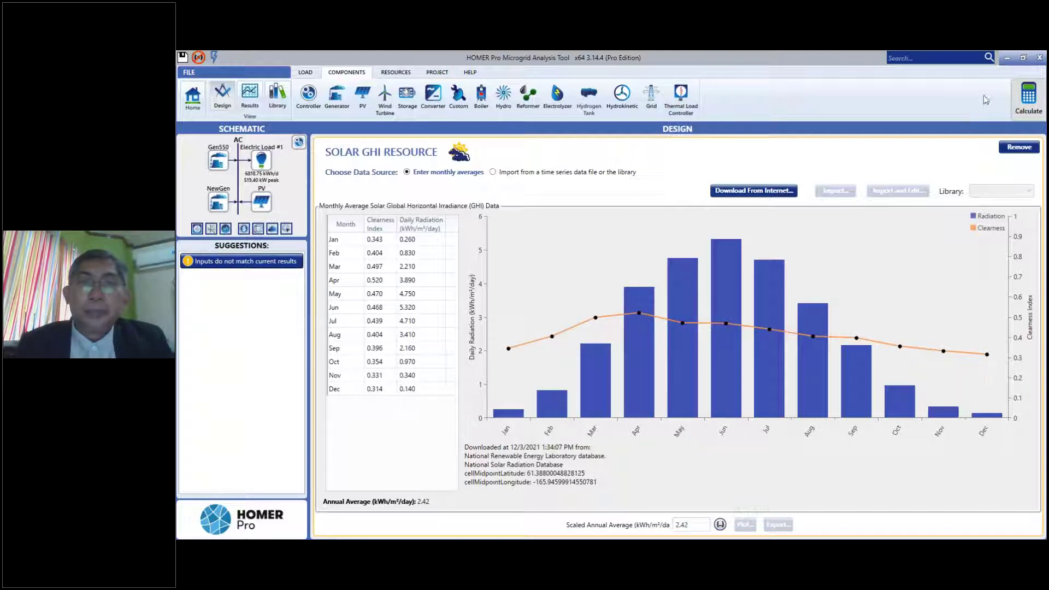
Calculate the system with PV, and review the lowest-cost PV system's cost summary and the overall optimization results
{"action": "left_click", "coordinate": [1030, 99]}
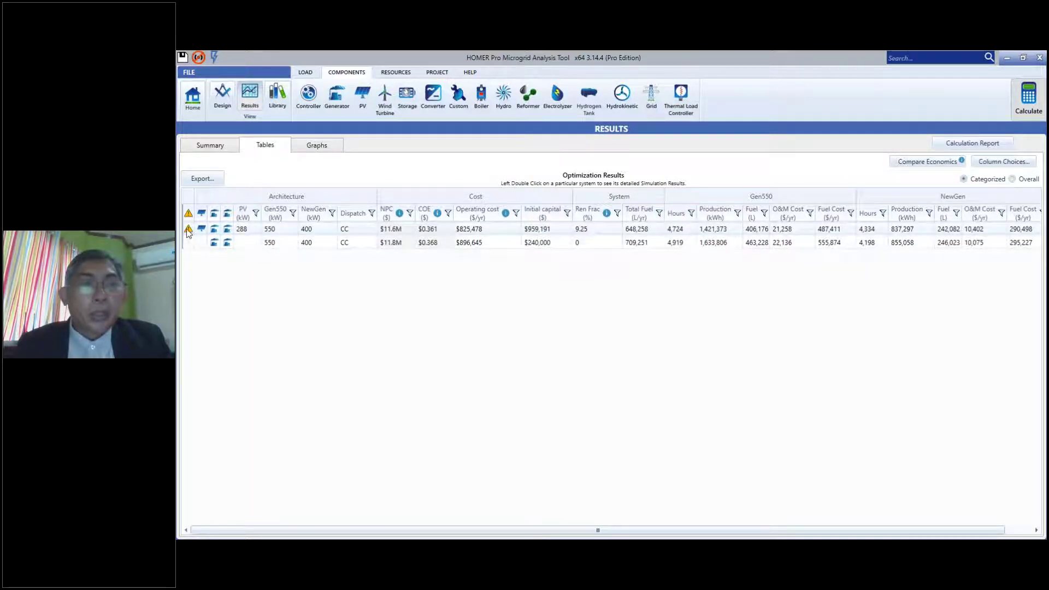
{"action": "mouse_move", "coordinate": [188, 231]}
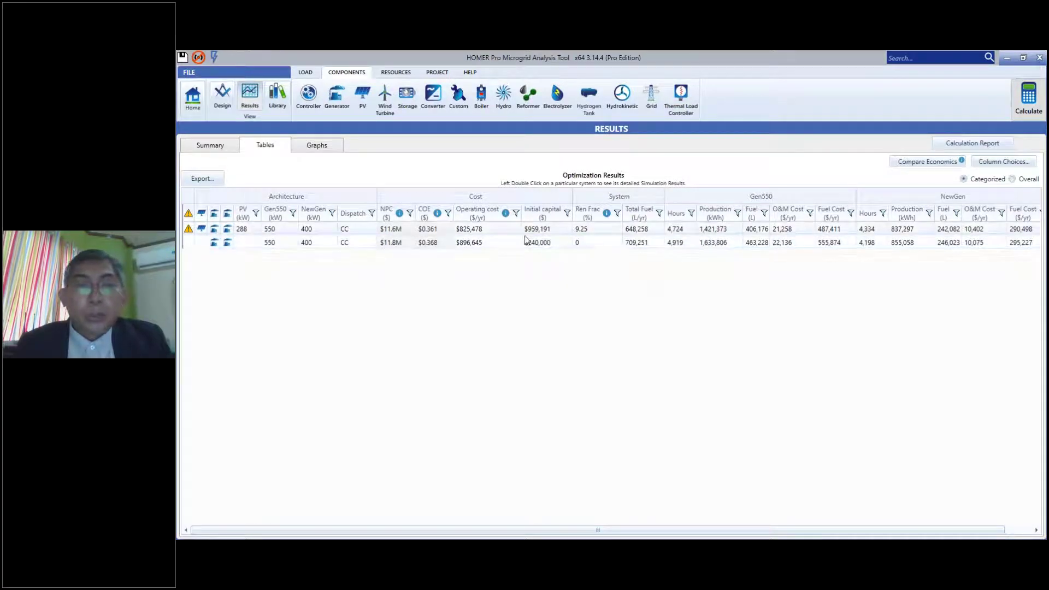
{"action": "double_click", "coordinate": [464, 229]}
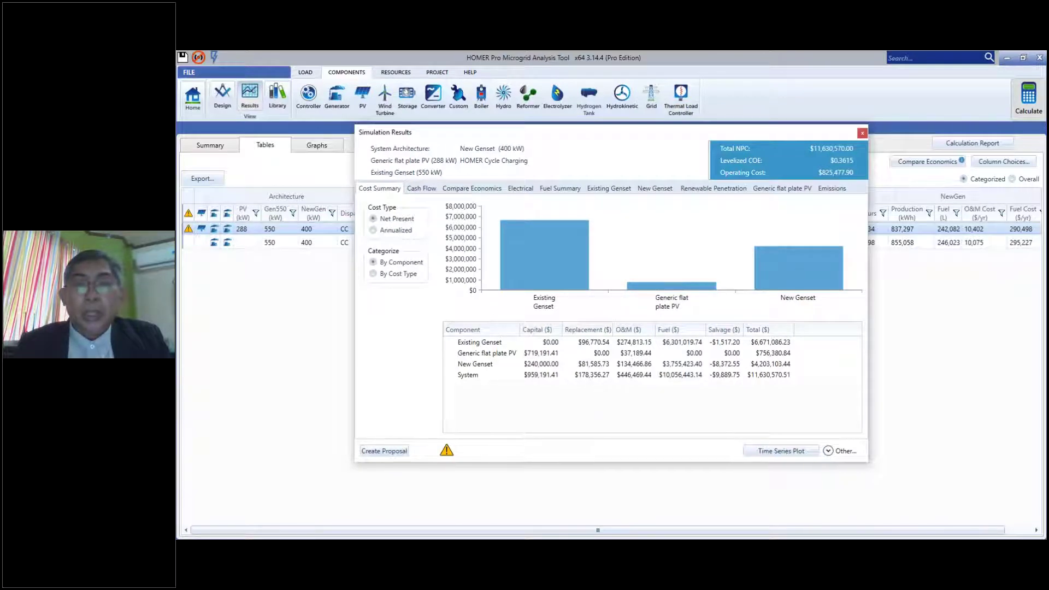
{"action": "left_click", "coordinate": [863, 134]}
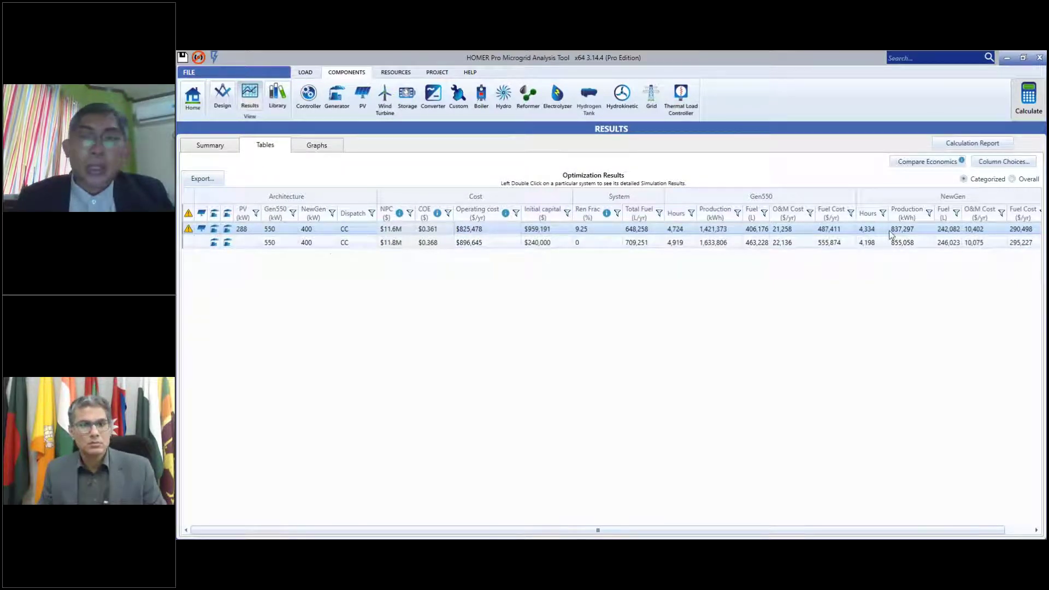
{"action": "left_click", "coordinate": [1013, 180]}
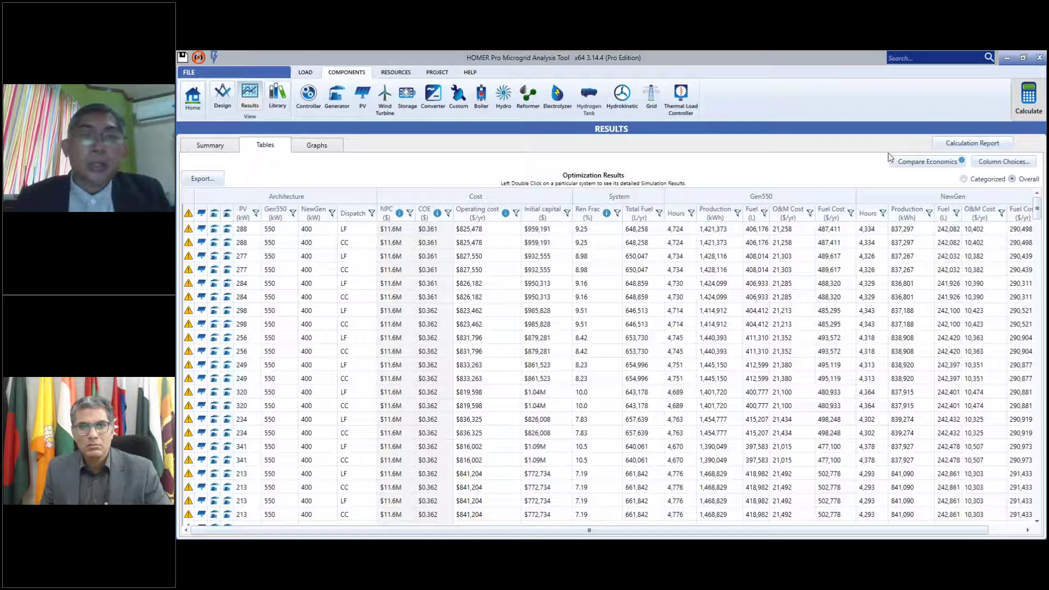
Set the operating reserve sensitivity values for solar power output to 25, 75 and 100 percent in the project constraints
{"action": "left_click", "coordinate": [208, 146]}
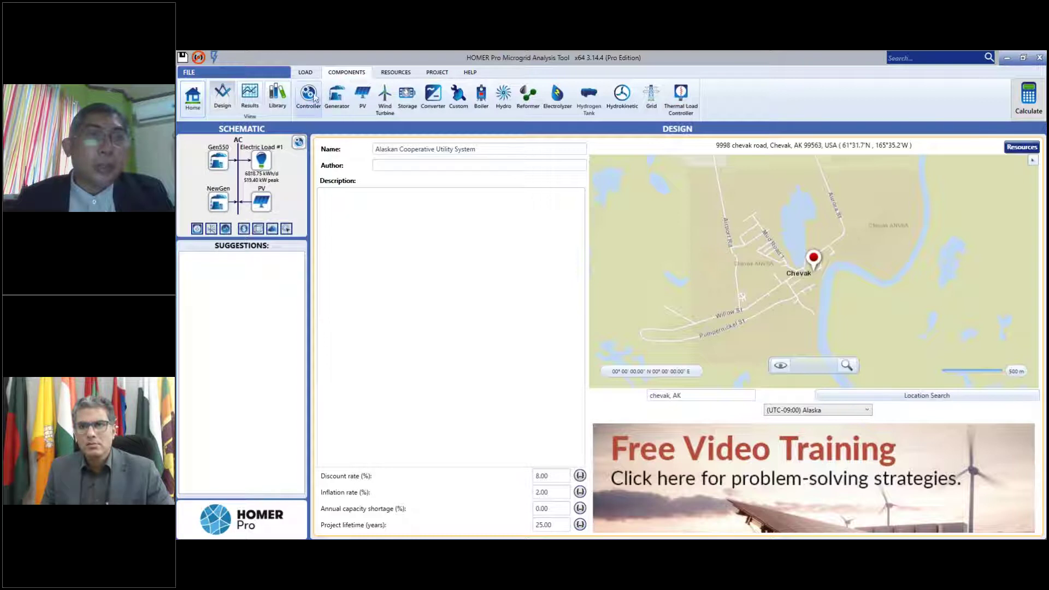
{"action": "left_click", "coordinate": [439, 73]}
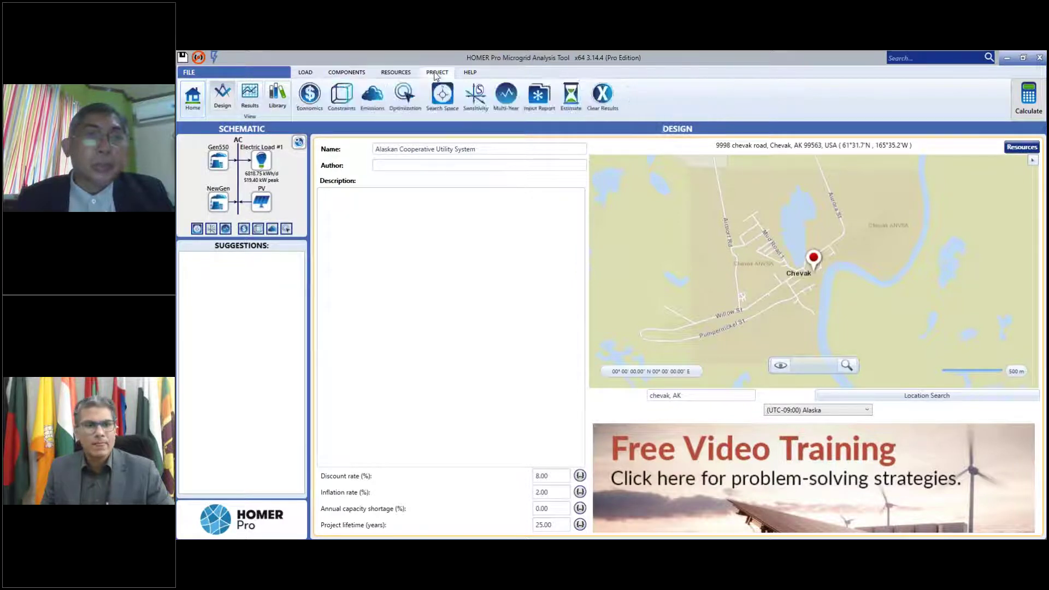
{"action": "left_click", "coordinate": [341, 99]}
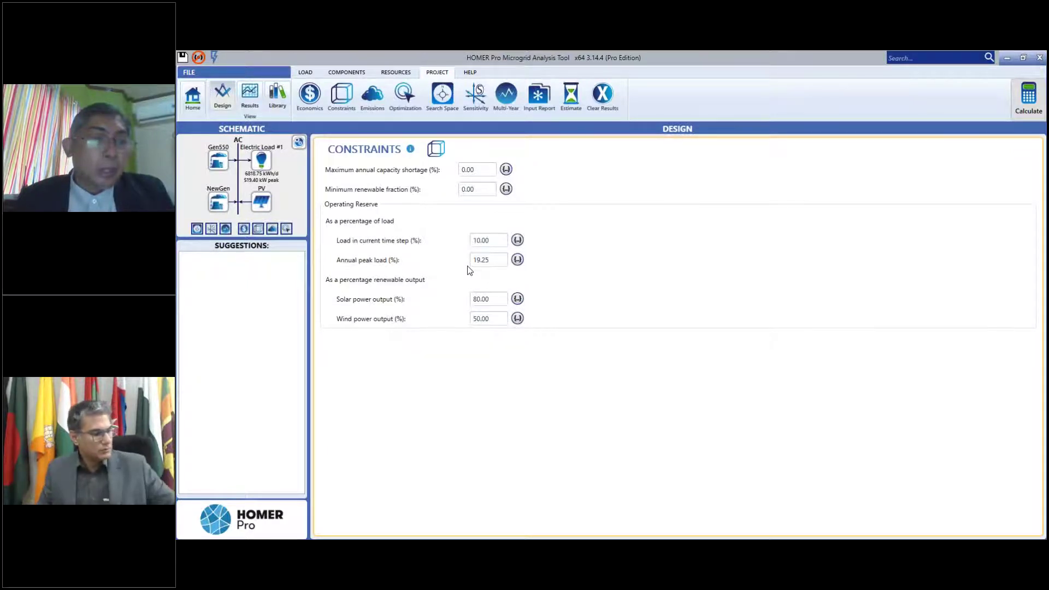
{"action": "left_click", "coordinate": [518, 301]}
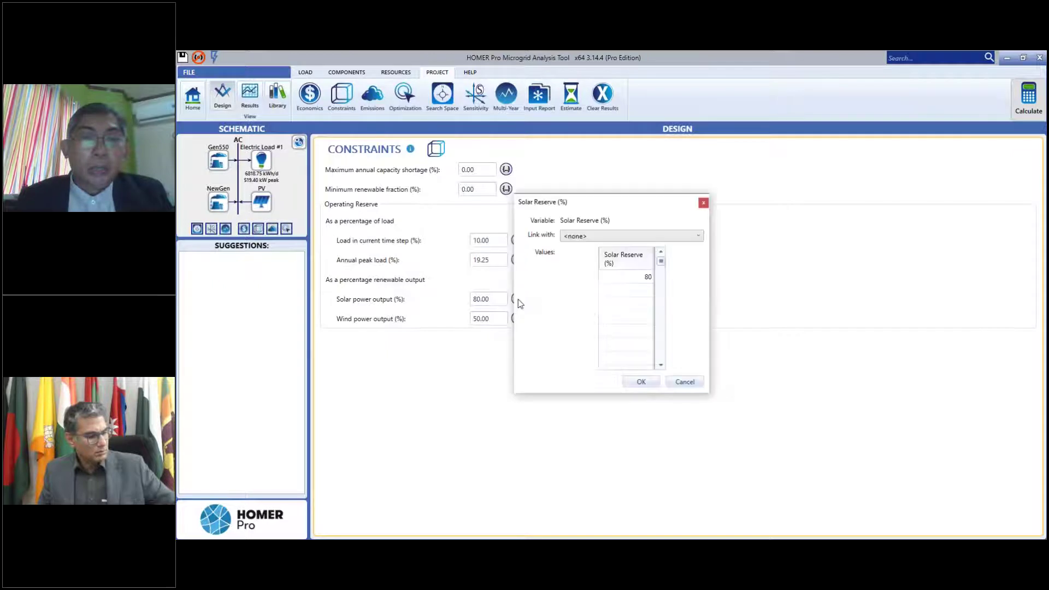
{"action": "left_click_drag", "start_coordinate": [603, 203], "coordinate": [677, 212]}
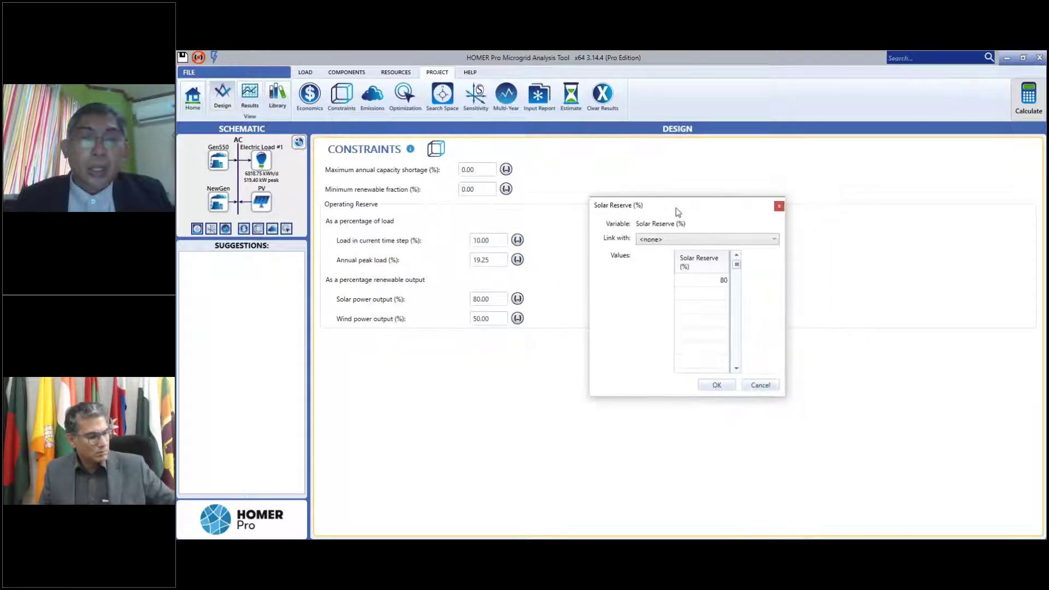
{"action": "left_click", "coordinate": [708, 280]}
{"action": "type", "text": "2"}
{"action": "left_click", "coordinate": [708, 294]}
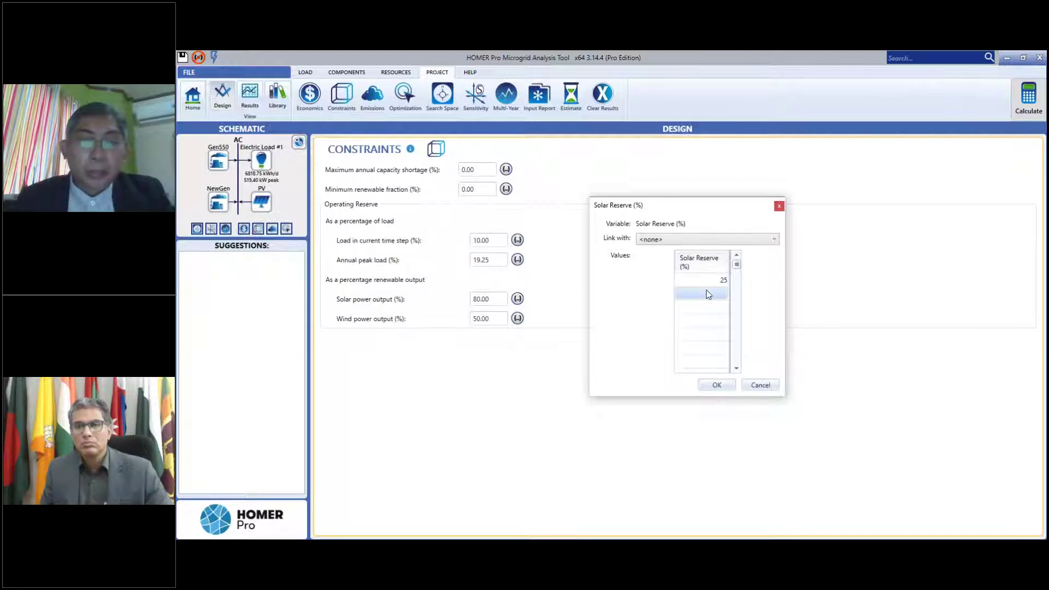
{"action": "type", "text": "75"}
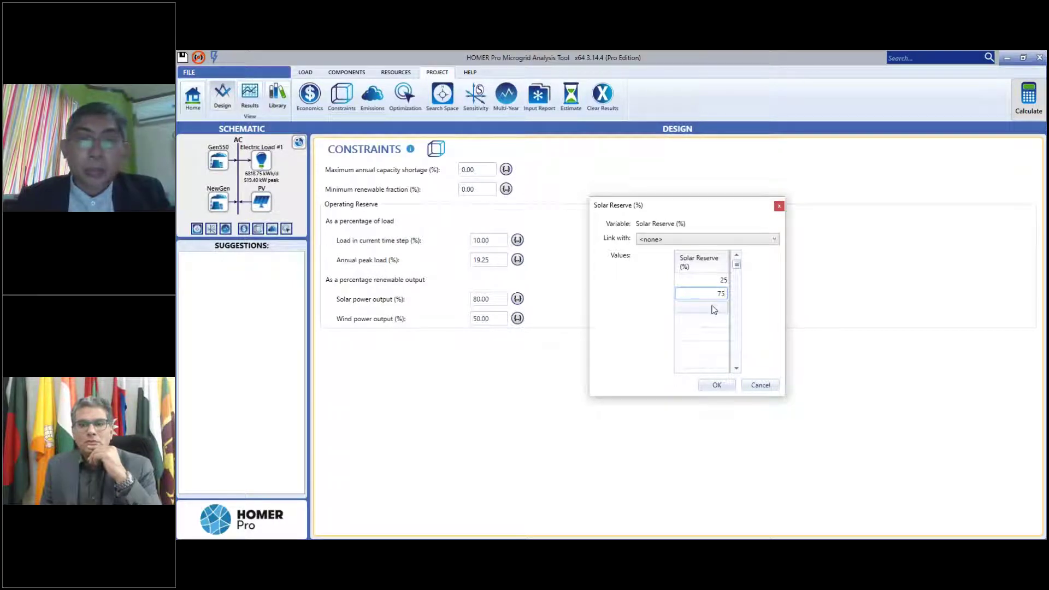
{"action": "left_click", "coordinate": [711, 308]}
{"action": "type", "text": "1"}
{"action": "left_click", "coordinate": [709, 293]}
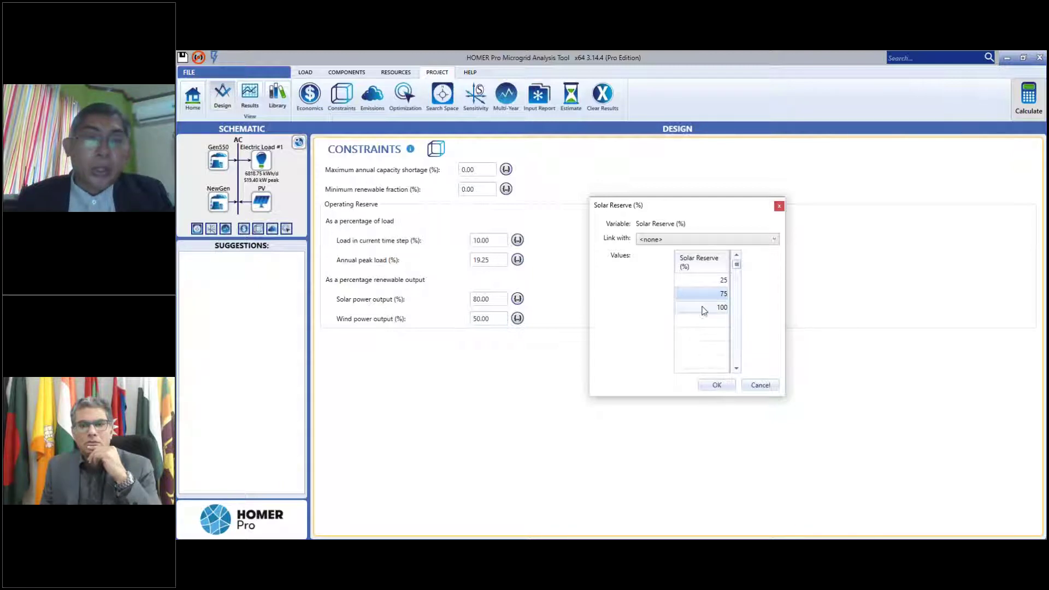
{"action": "left_click", "coordinate": [714, 385]}
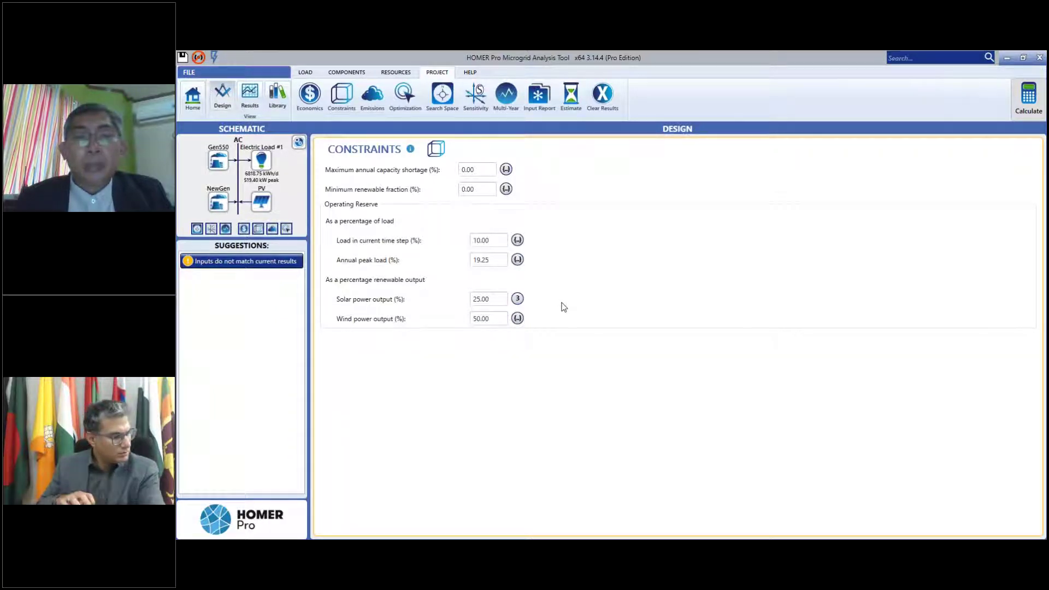
Calculate the solar reserve sensitivity cases and try to display the results as a surface plot
{"action": "left_click", "coordinate": [1023, 107]}
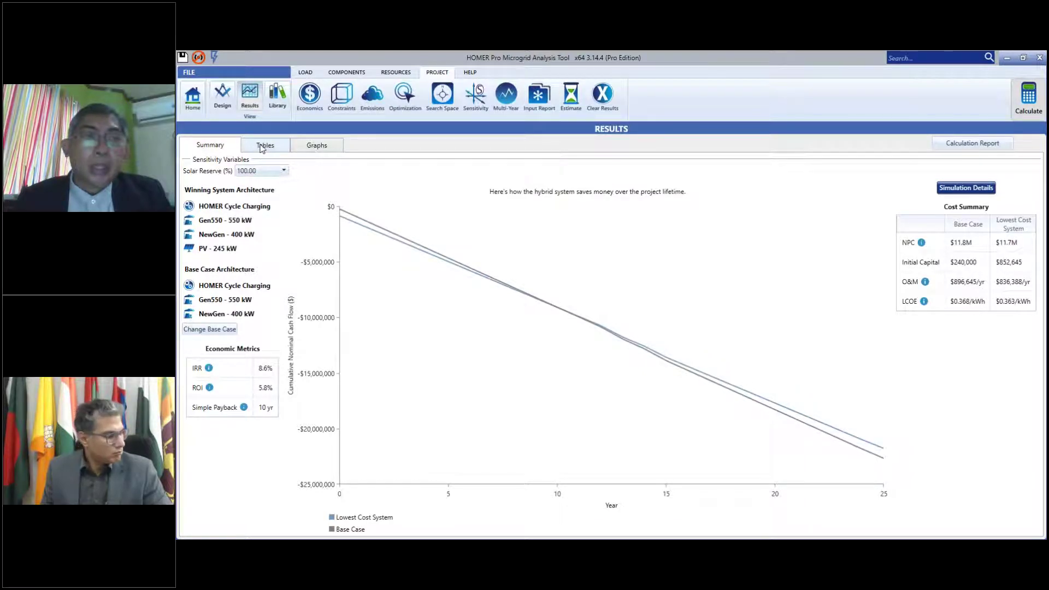
{"action": "left_click", "coordinate": [262, 148]}
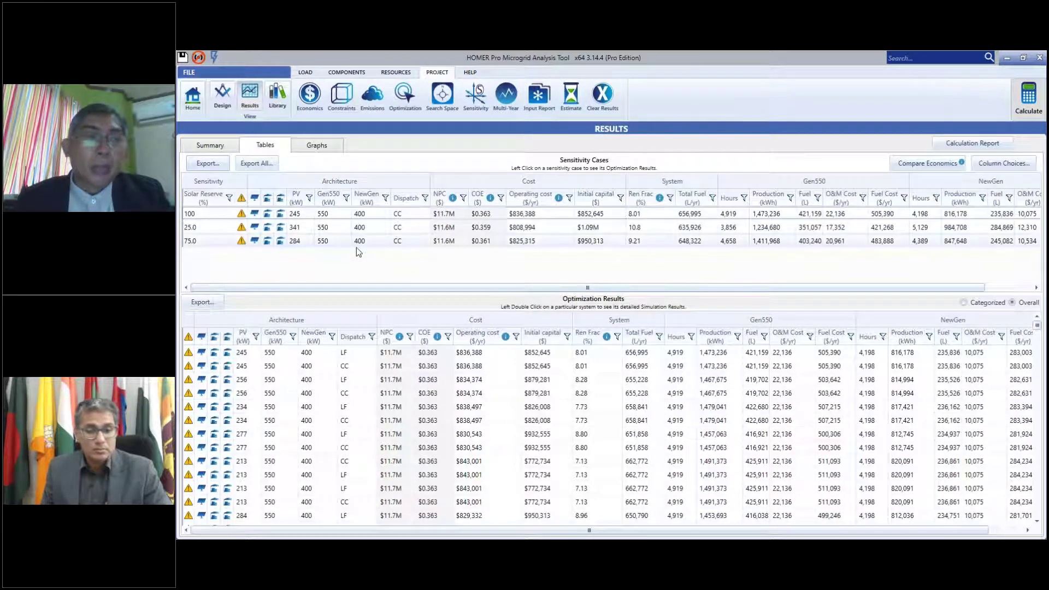
{"action": "left_click", "coordinate": [316, 147]}
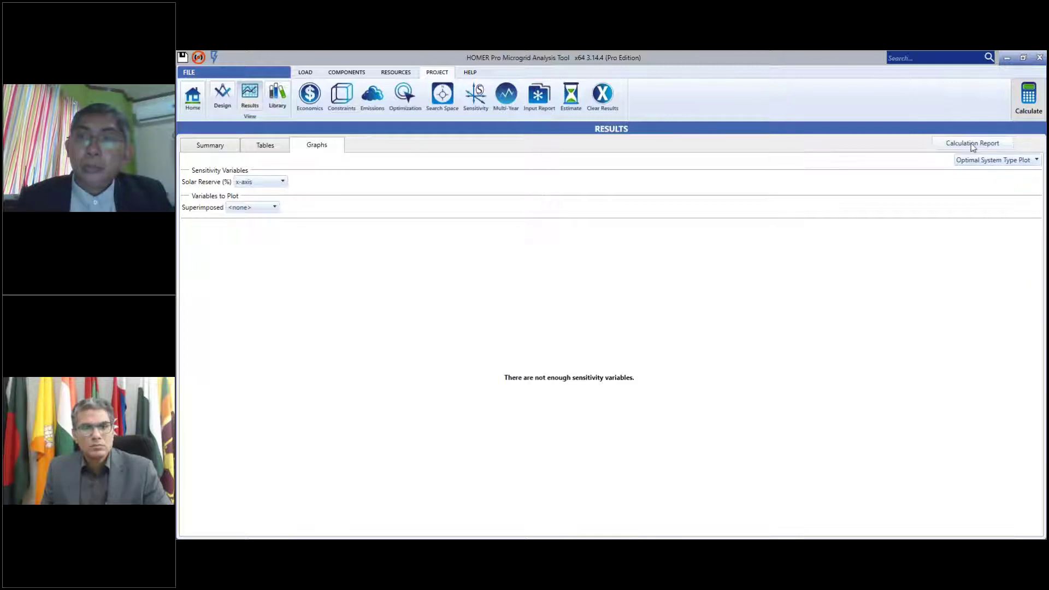
{"action": "left_click", "coordinate": [981, 161]}
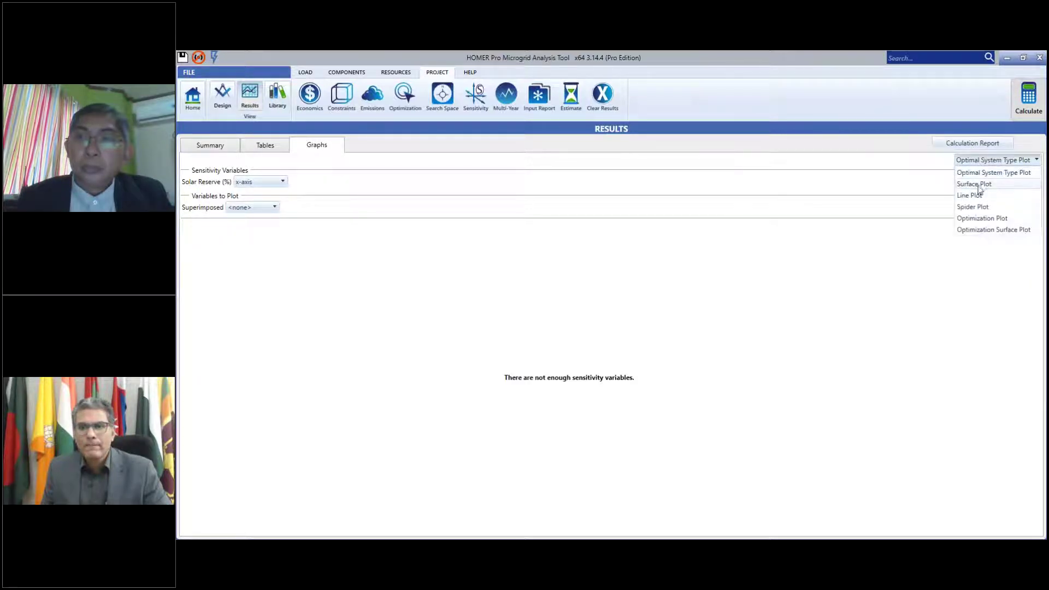
{"action": "left_click", "coordinate": [979, 185]}
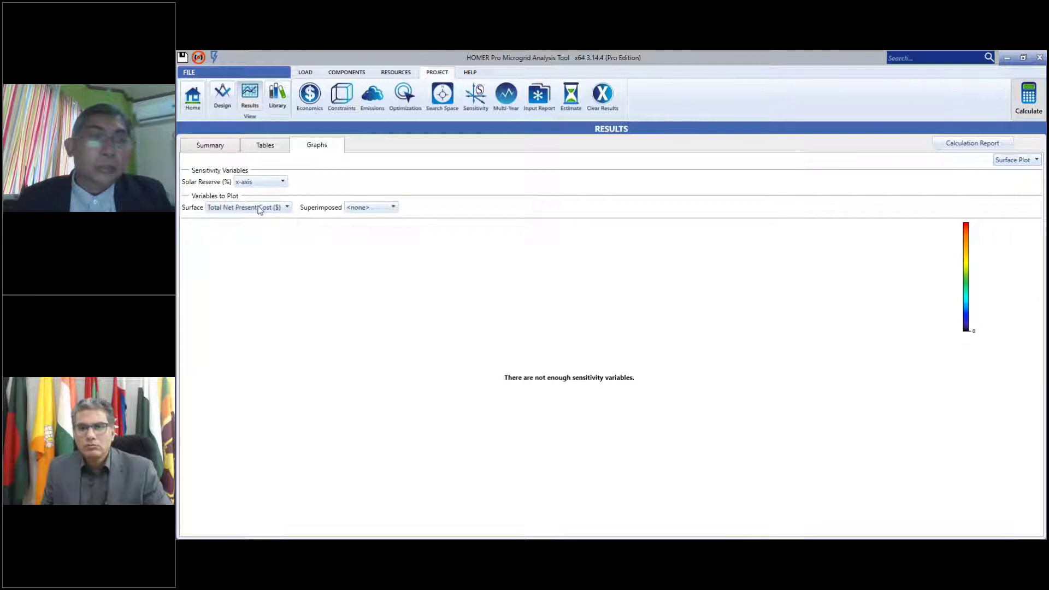
Return to the sensitivity cases table and show the optimization results categorized by system type
{"action": "left_click", "coordinate": [218, 149]}
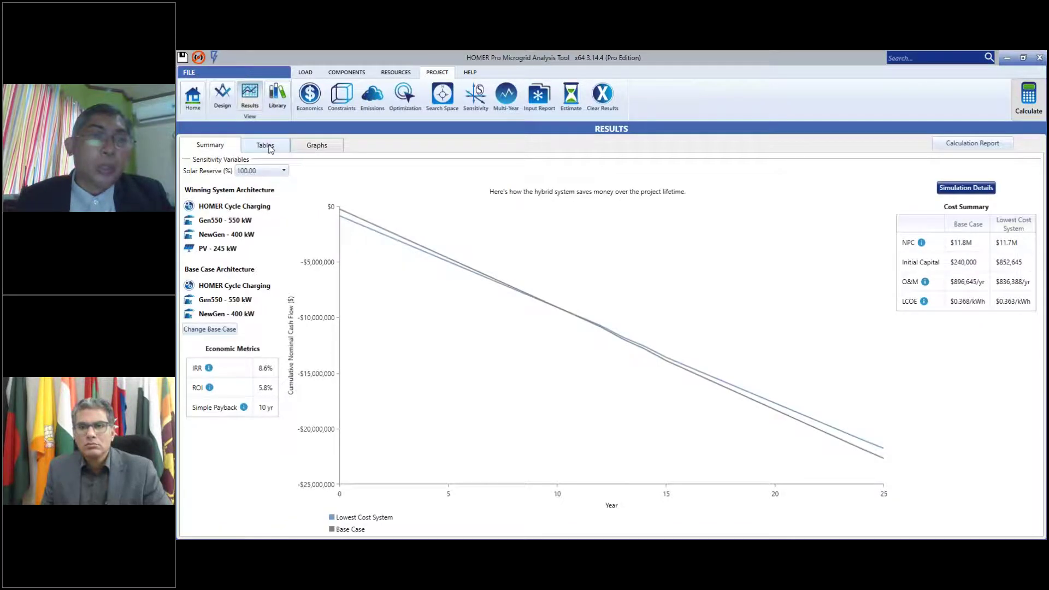
{"action": "left_click", "coordinate": [268, 147]}
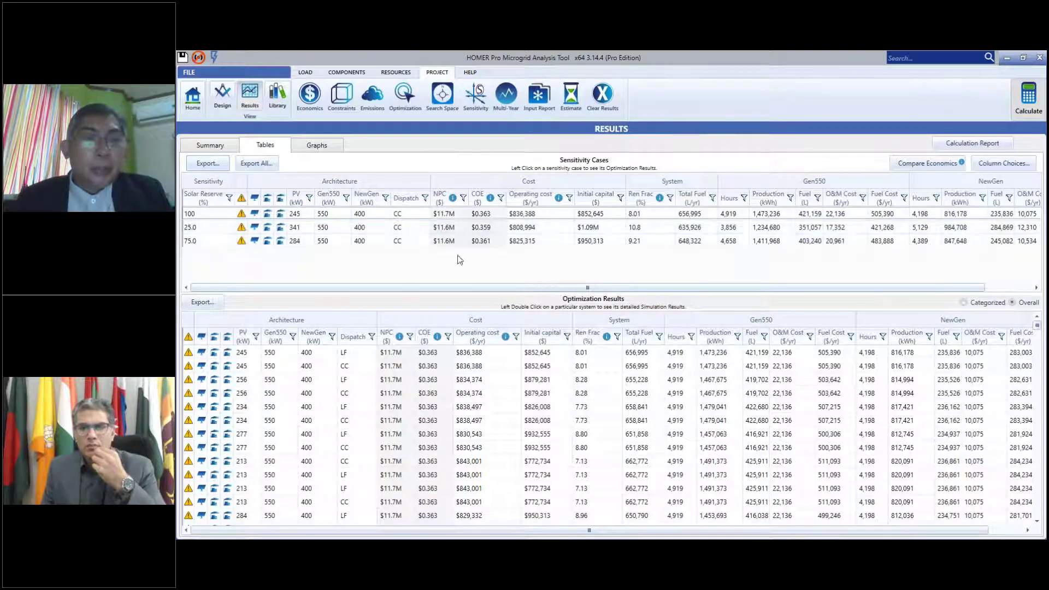
{"action": "left_click", "coordinate": [963, 303]}
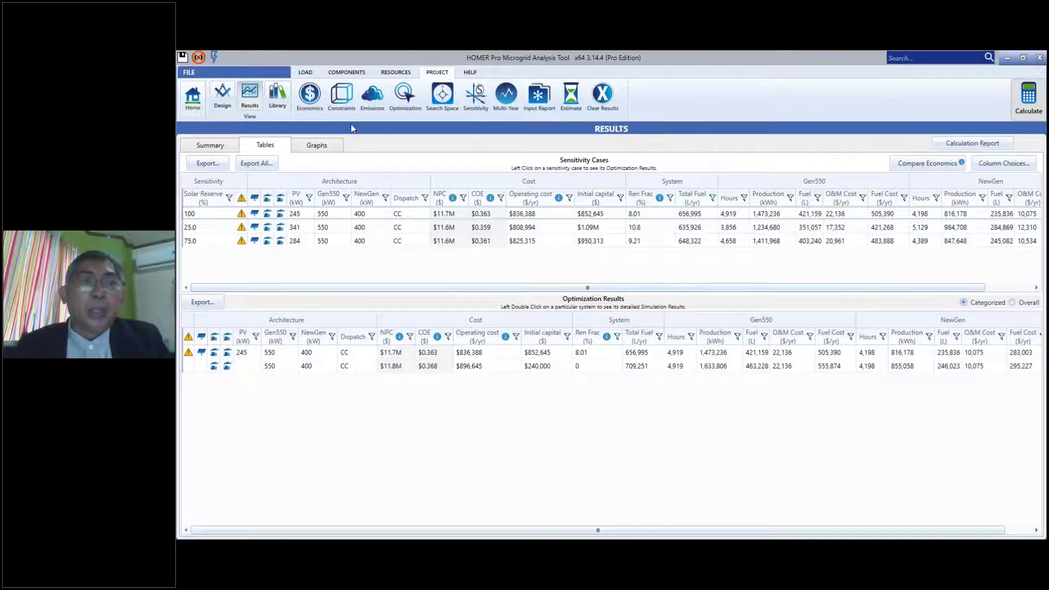
Review the operating reserve constraints and the settings of the HOMER Cycle Charging controller
{"action": "left_click", "coordinate": [338, 98]}
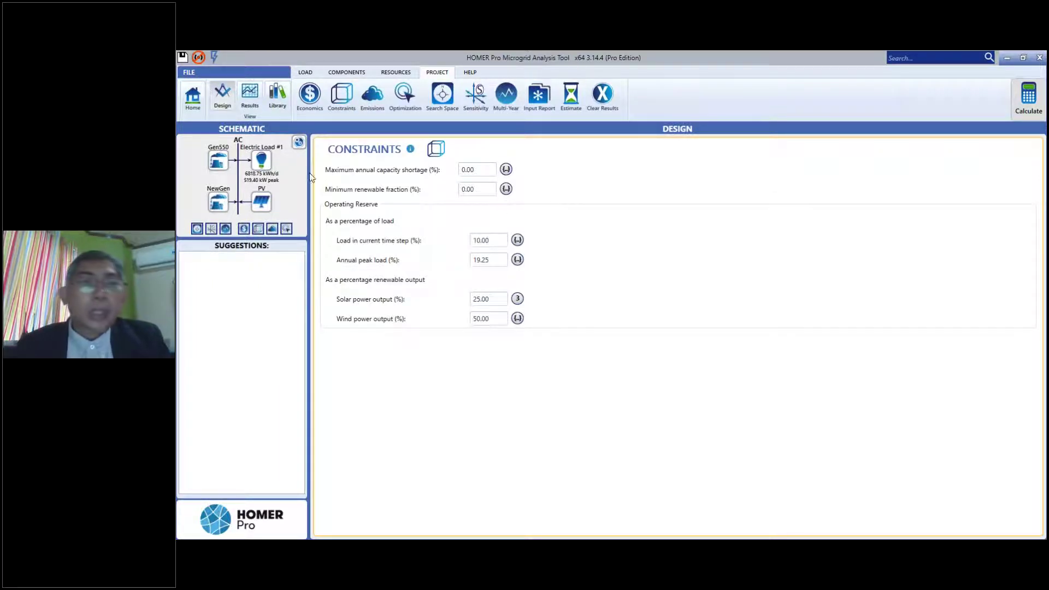
{"action": "left_click", "coordinate": [200, 103]}
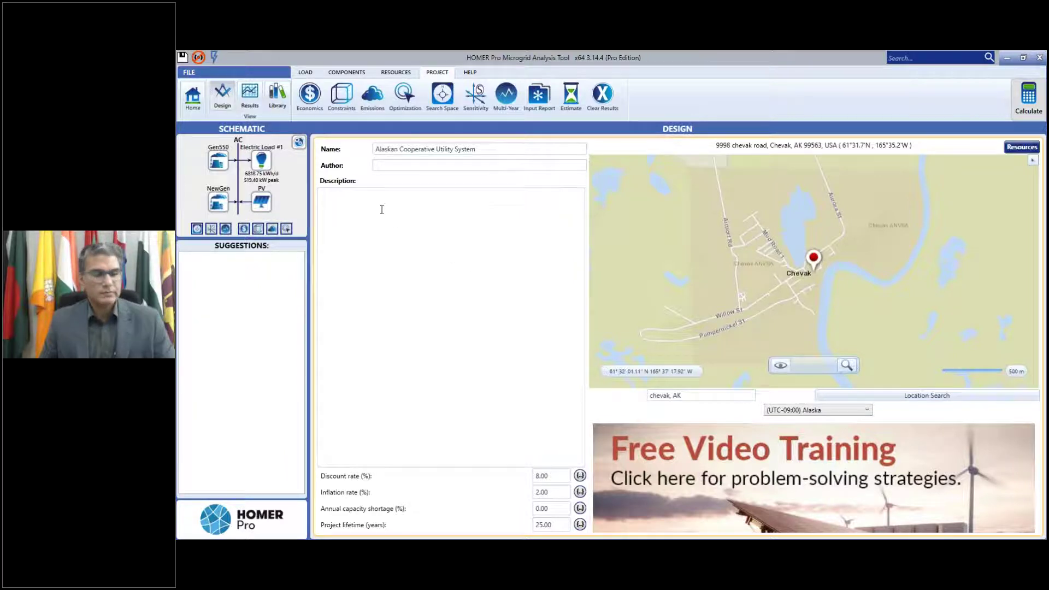
{"action": "left_click", "coordinate": [299, 143]}
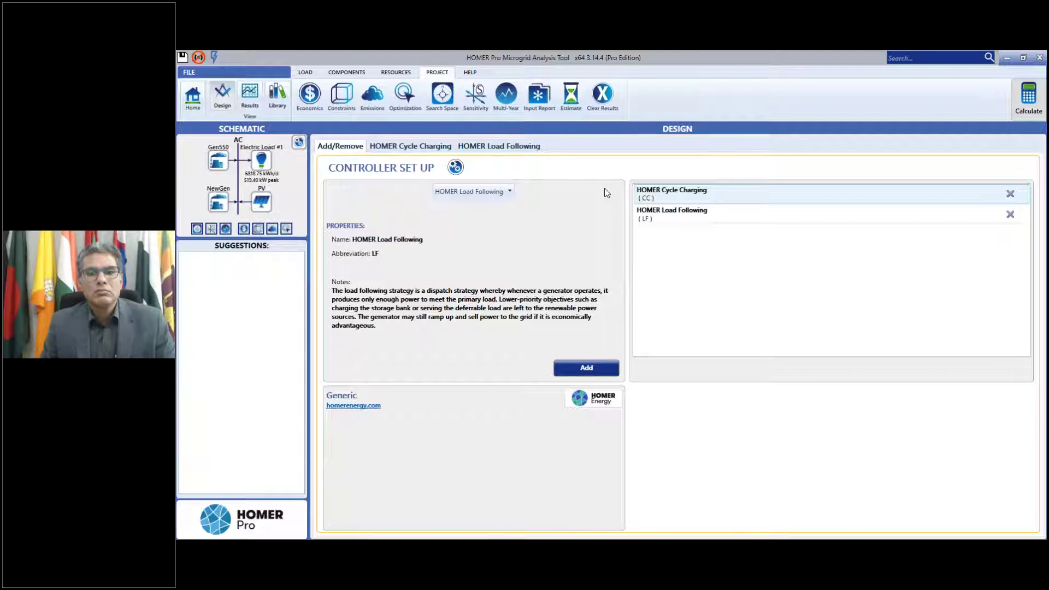
{"action": "left_click", "coordinate": [410, 146]}
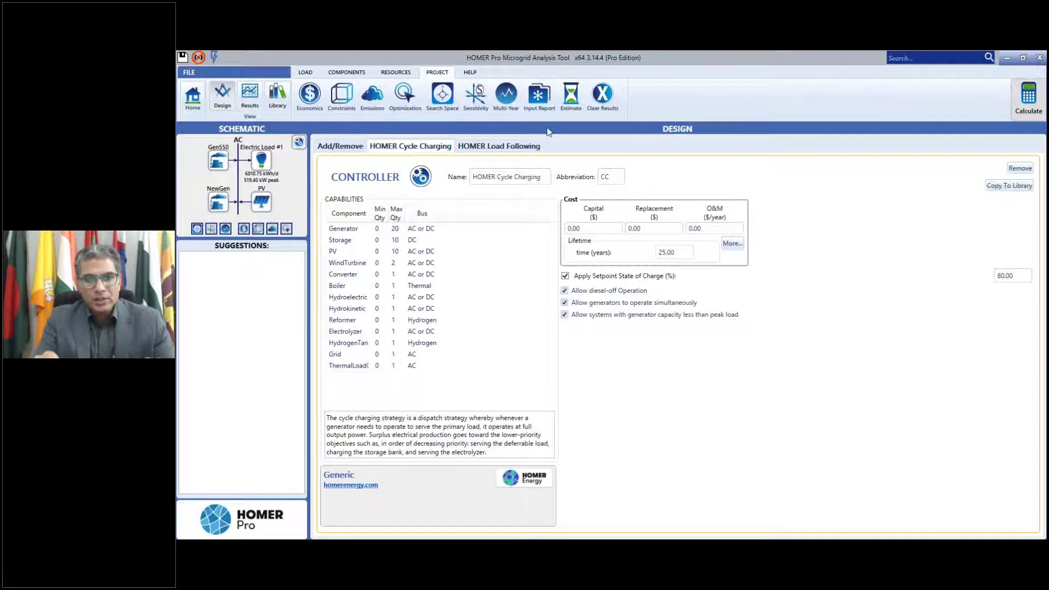
Open the project economics inputs and look through the list of available currencies
{"action": "left_click", "coordinate": [309, 98]}
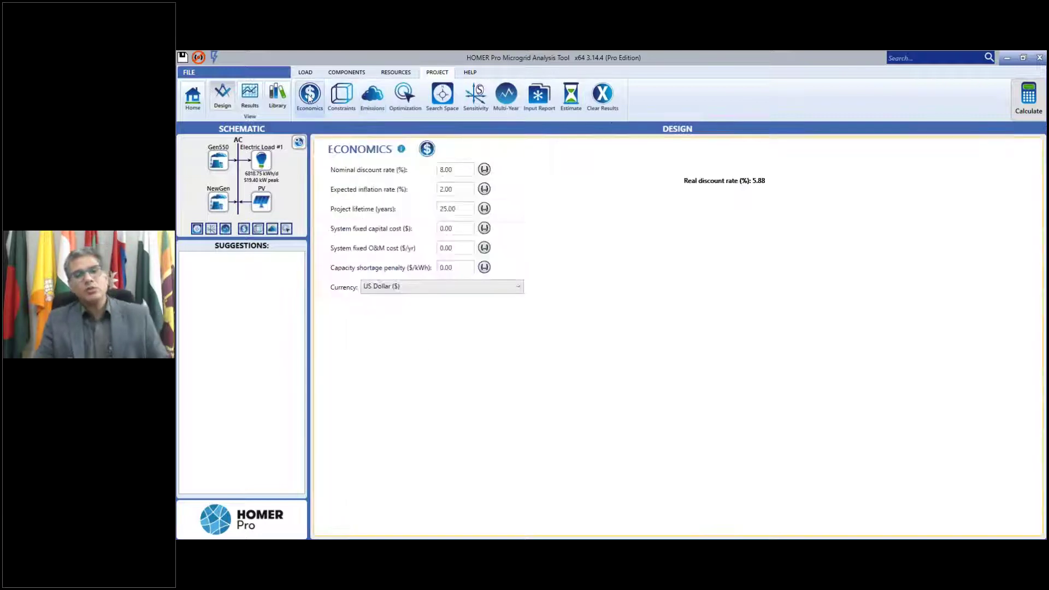
{"action": "left_click", "coordinate": [516, 288]}
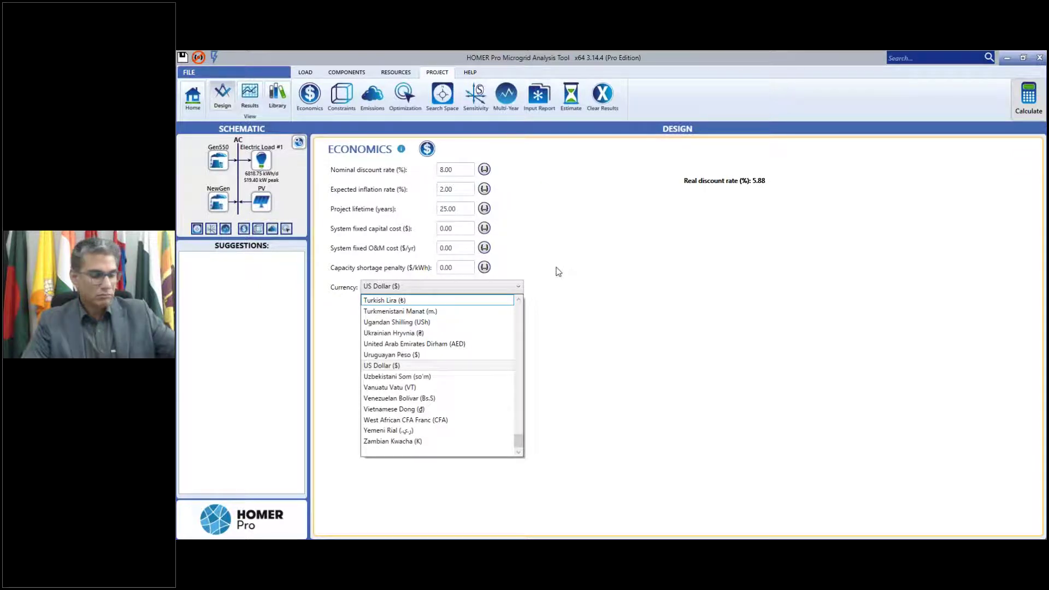
{"action": "left_click", "coordinate": [558, 272]}
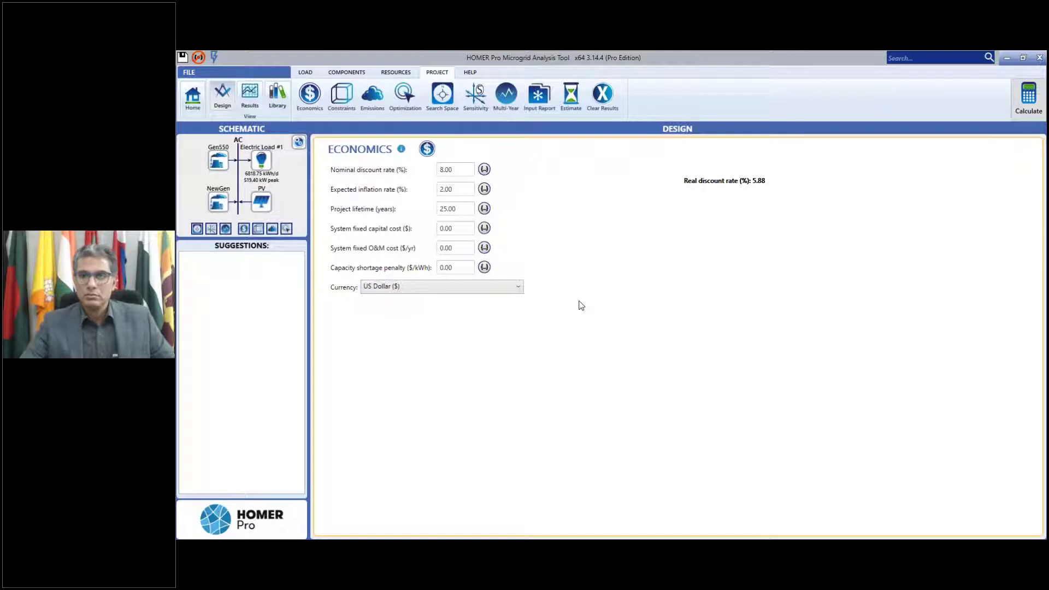
{"action": "left_click", "coordinate": [519, 287]}
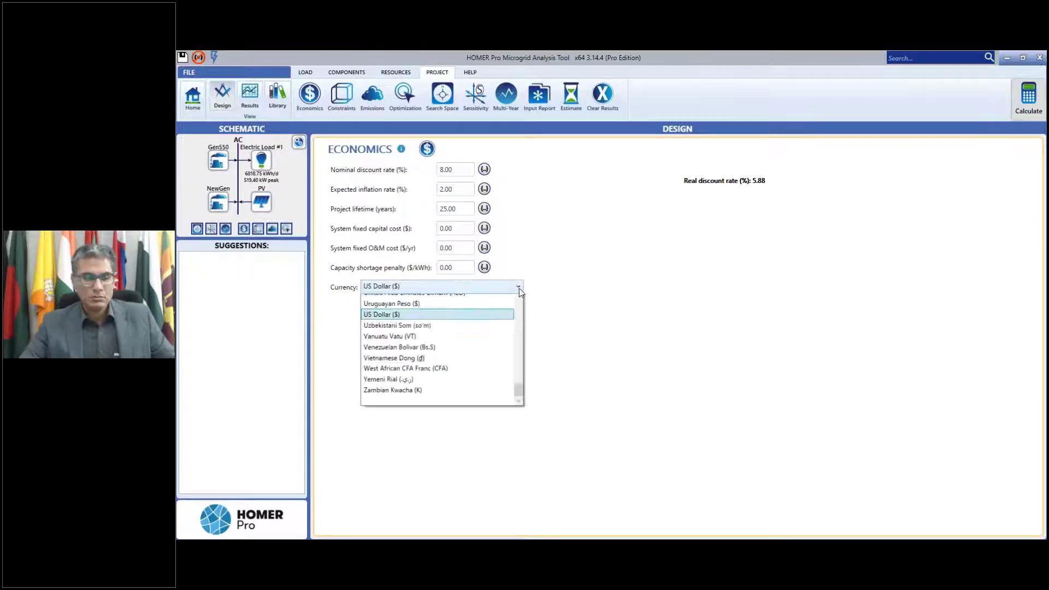
{"action": "mouse_move", "coordinate": [517, 441]}
{"action": "left_mouse_down"}
{"action": "mouse_move", "coordinate": [520, 377]}
{"action": "mouse_move", "coordinate": [518, 444]}
{"action": "left_mouse_up"}
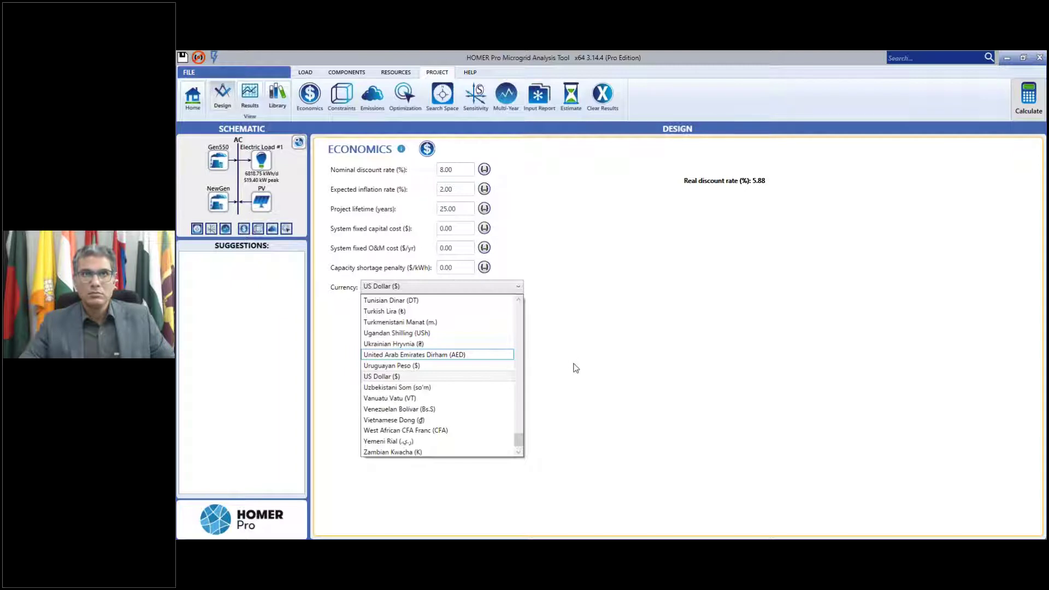
{"action": "left_click", "coordinate": [606, 370]}
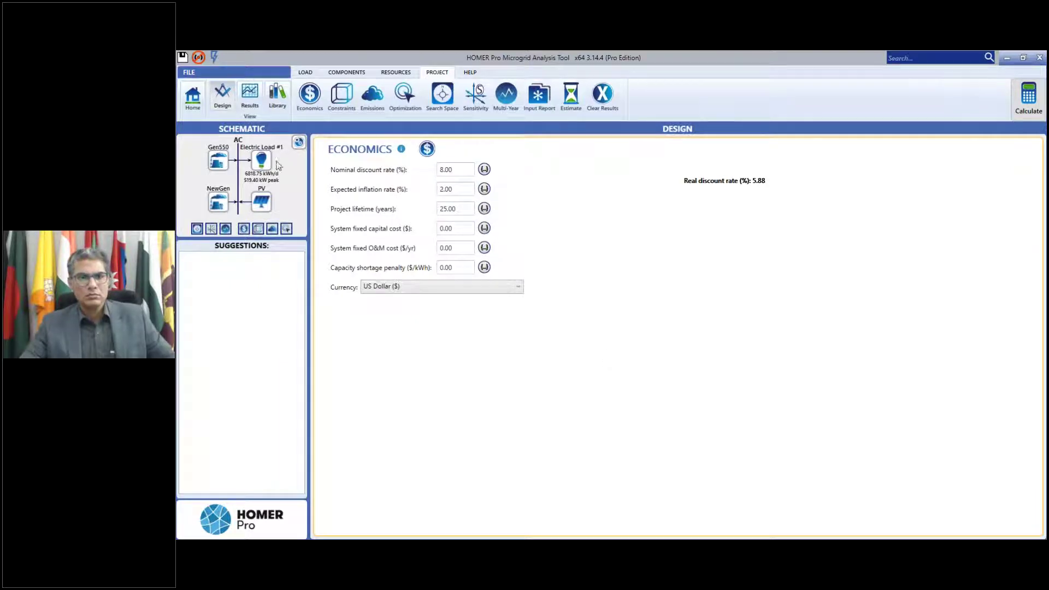
Check the cost inputs of the existing 550 kW genset and return to the currency choices in the project economics
{"action": "left_click", "coordinate": [221, 166]}
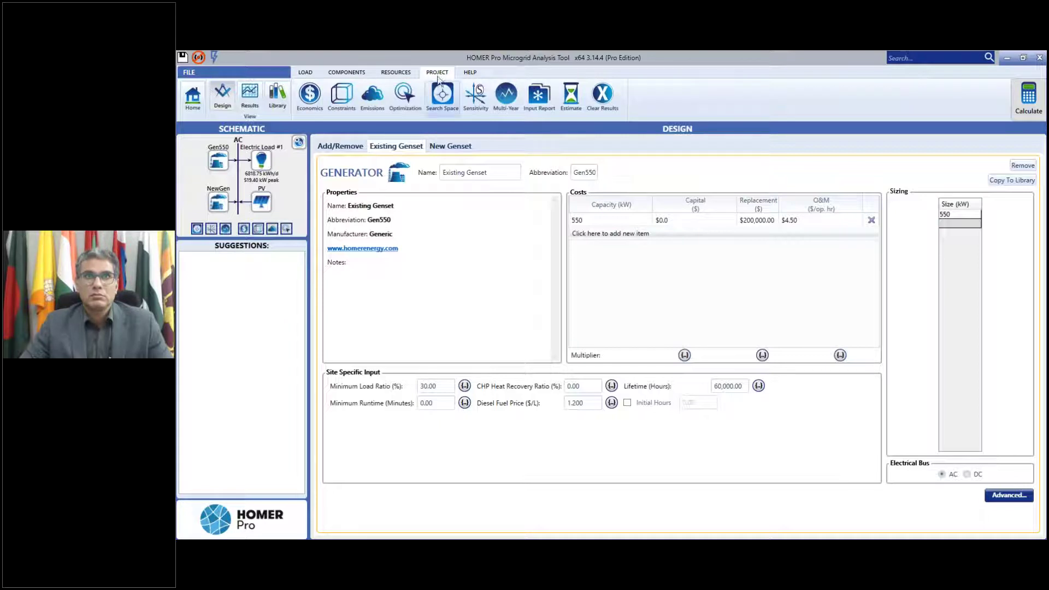
{"action": "left_click", "coordinate": [304, 105]}
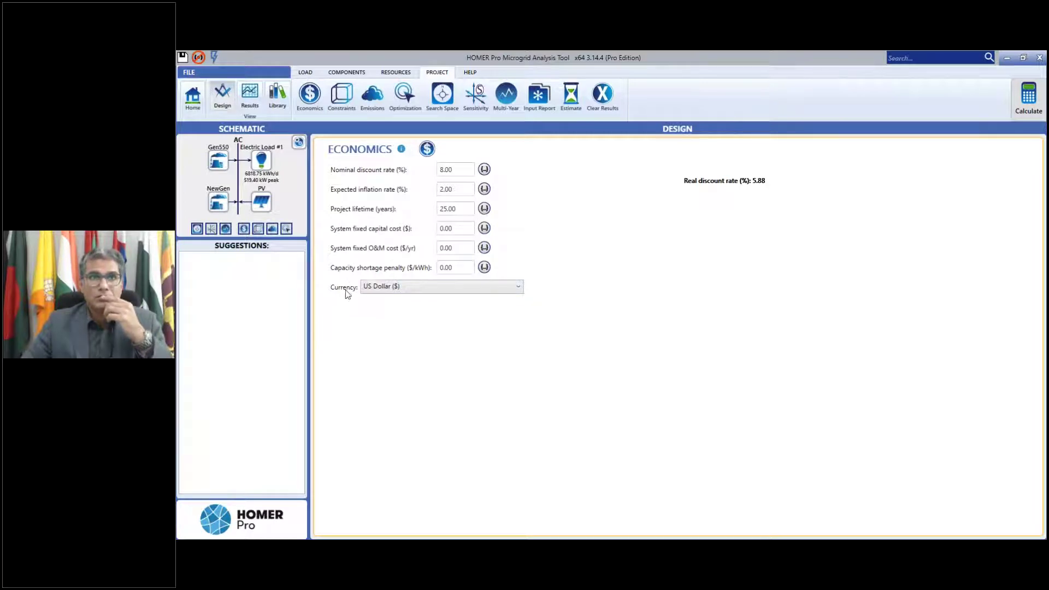
{"action": "left_click", "coordinate": [519, 290]}
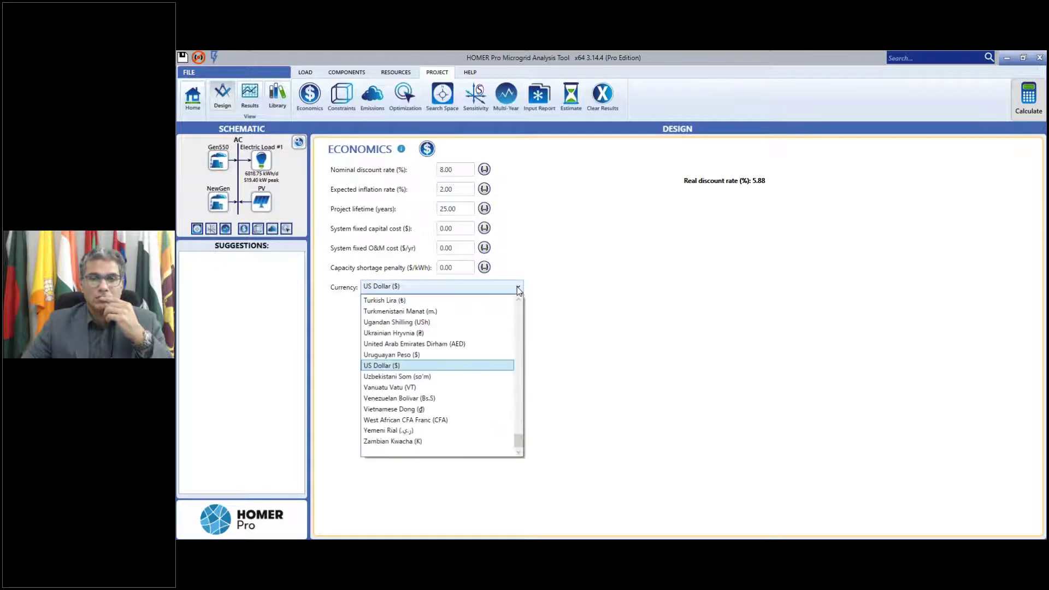
{"action": "left_click", "coordinate": [484, 367]}
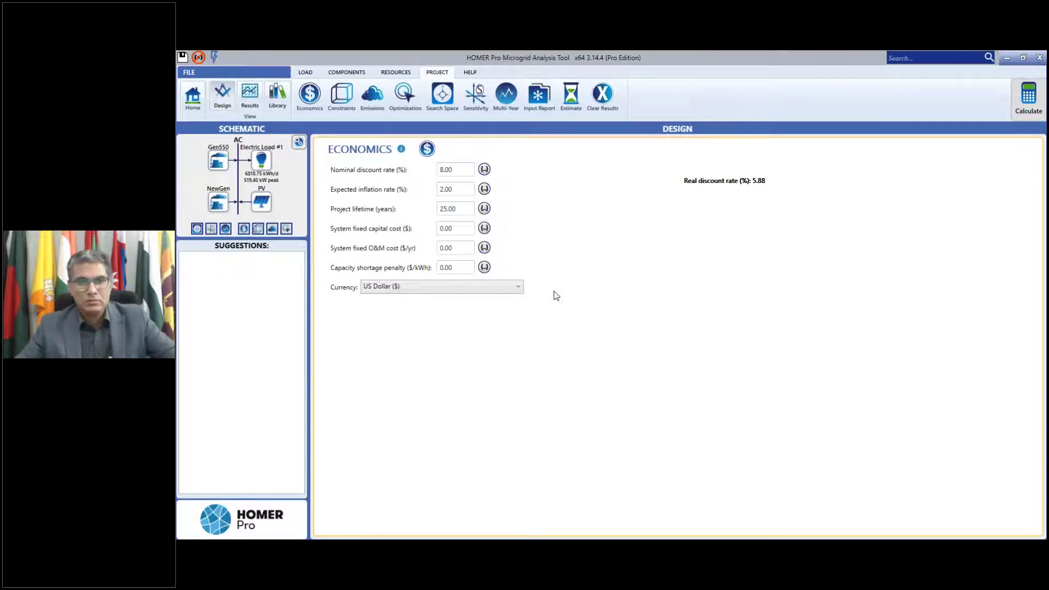
Set the project currency to Philippine Piso and view the existing genset's costs in that currency
{"action": "left_click", "coordinate": [518, 287]}
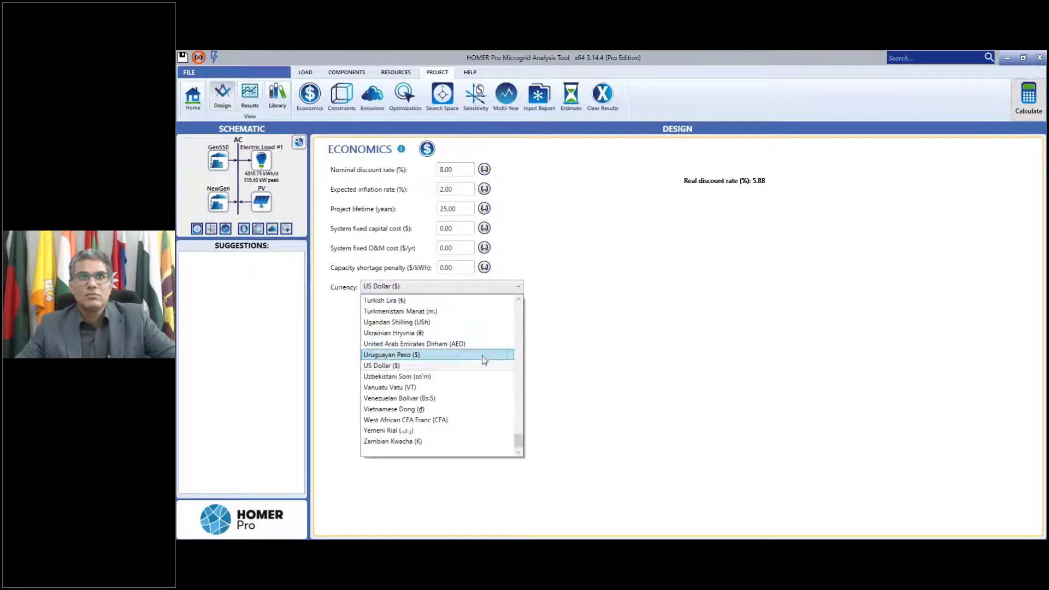
{"action": "scroll", "coordinate": [481, 334], "scroll_direction": "up", "scroll_amount": 4}
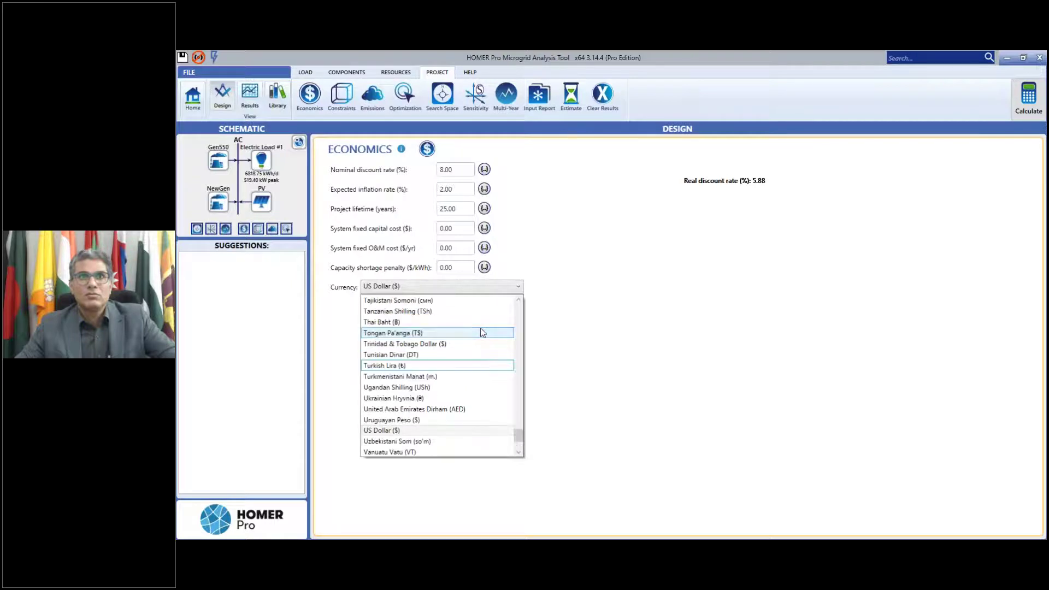
{"action": "scroll", "coordinate": [480, 331], "scroll_direction": "down", "scroll_amount": 1}
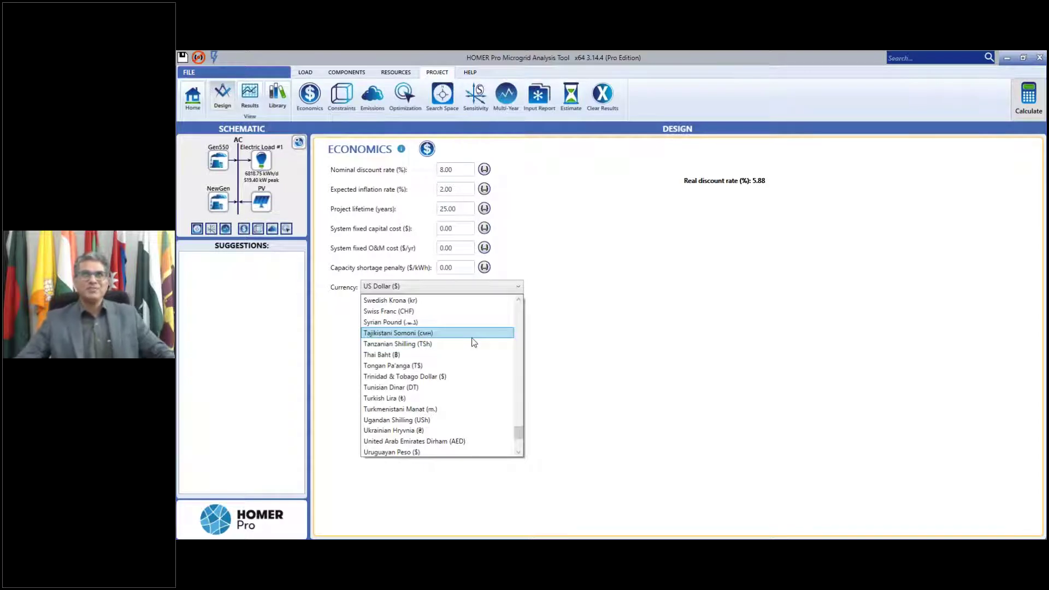
{"action": "left_click_drag", "start_coordinate": [520, 431], "coordinate": [518, 401]}
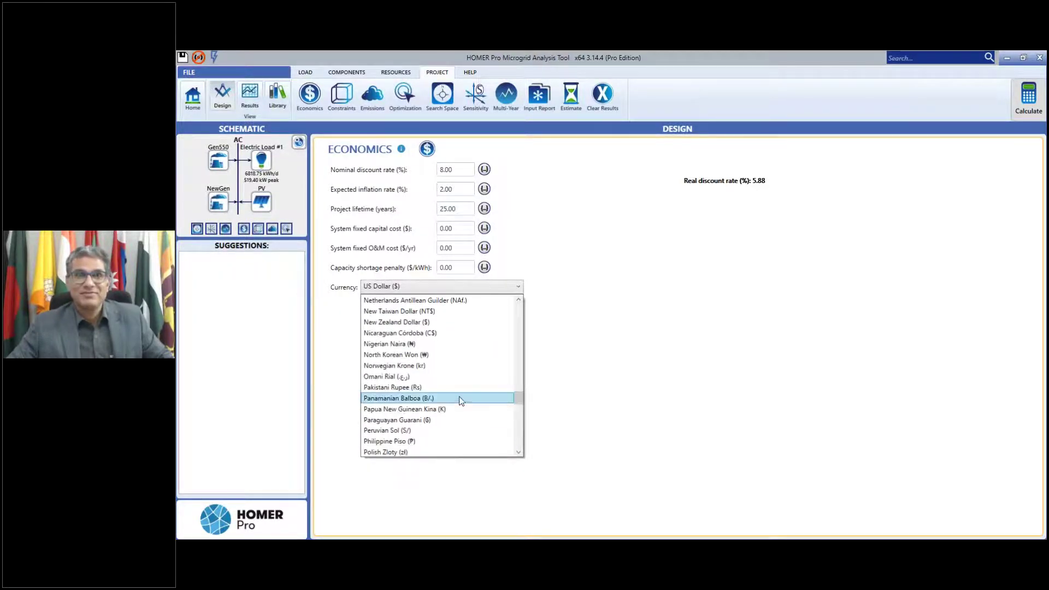
{"action": "left_click", "coordinate": [427, 442]}
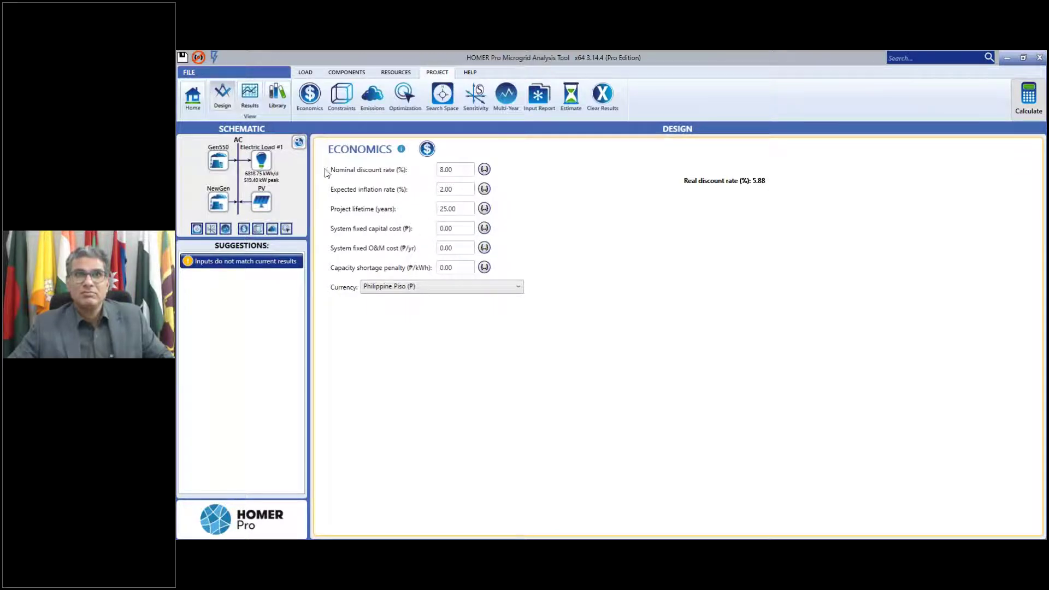
{"action": "left_click", "coordinate": [219, 162]}
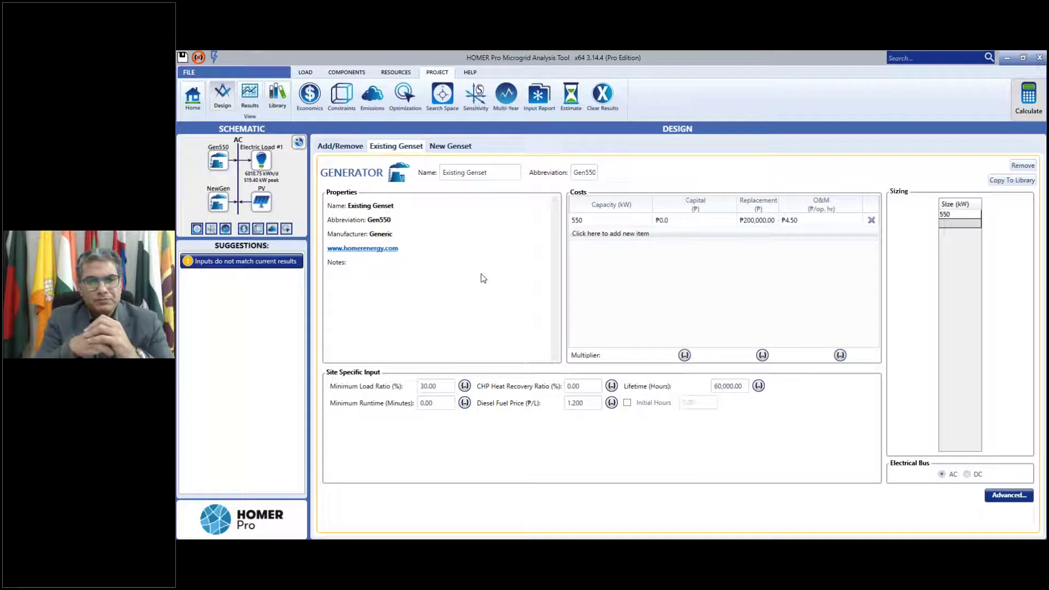
Set the project currency back to US Dollar in the economics inputs
{"action": "left_click", "coordinate": [310, 94]}
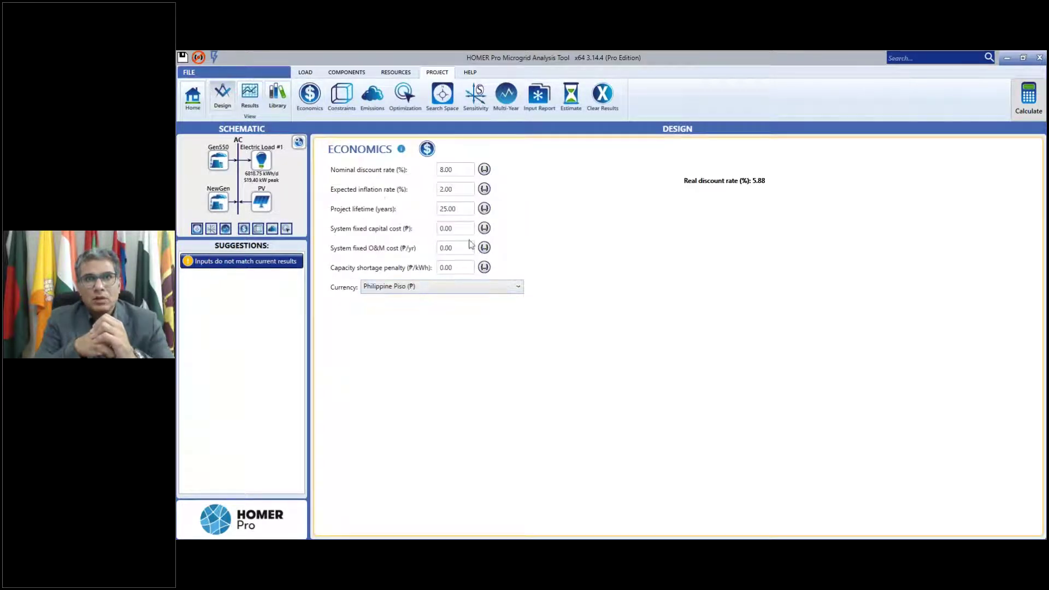
{"action": "left_click", "coordinate": [519, 289]}
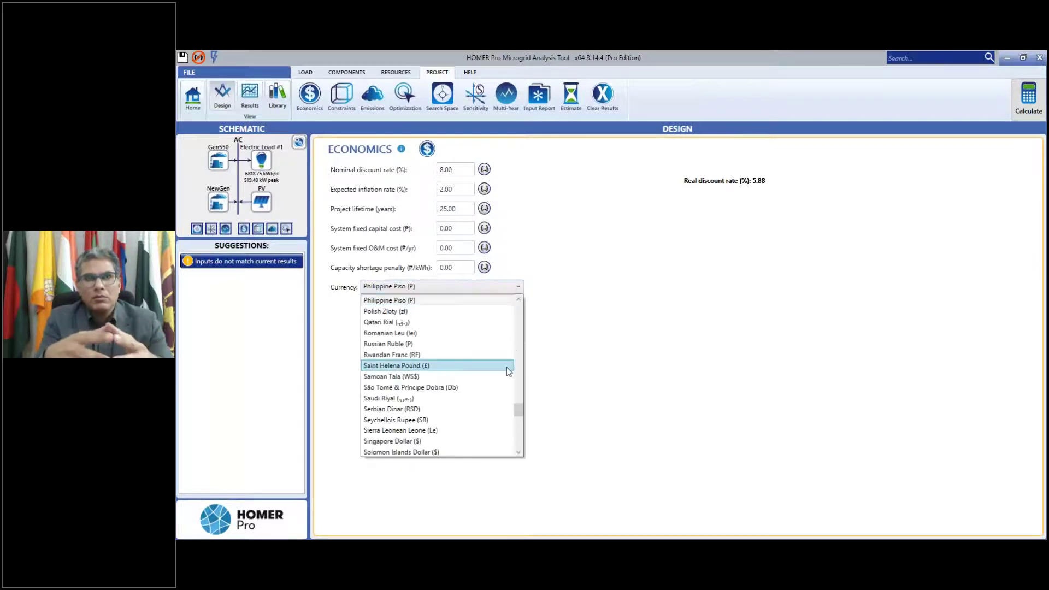
{"action": "left_click_drag", "start_coordinate": [516, 413], "coordinate": [514, 441]}
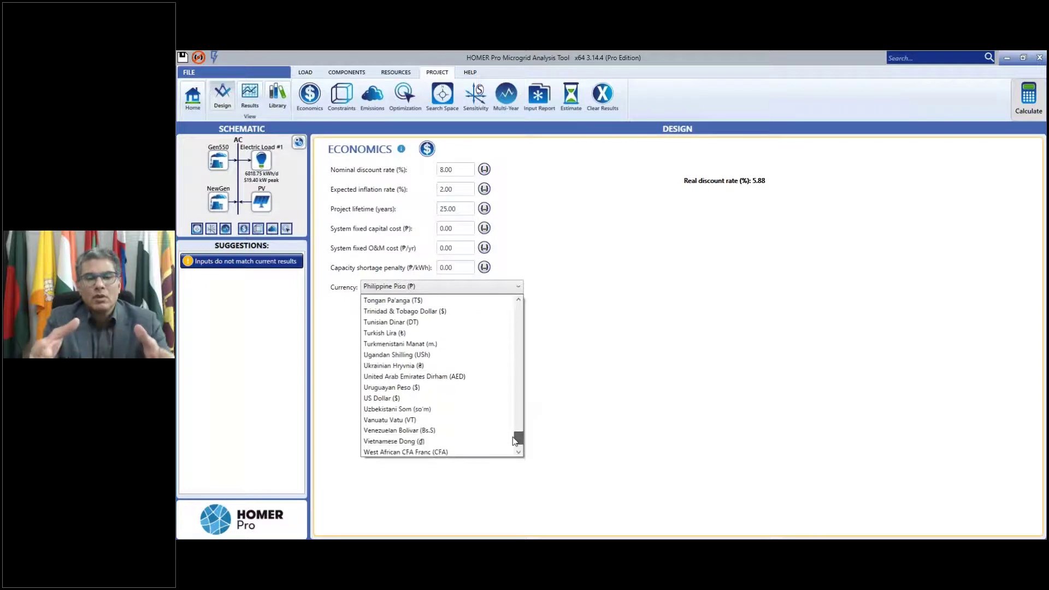
{"action": "left_click", "coordinate": [485, 400]}
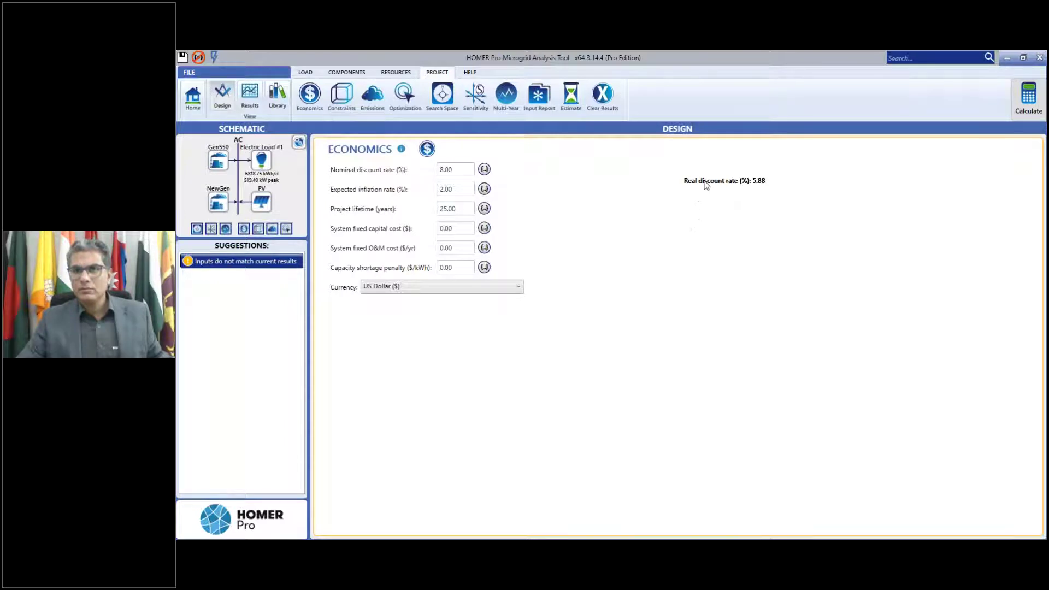
Search the HOMER help for "discount rate" and return to the economics inputs
{"action": "left_click", "coordinate": [471, 74]}
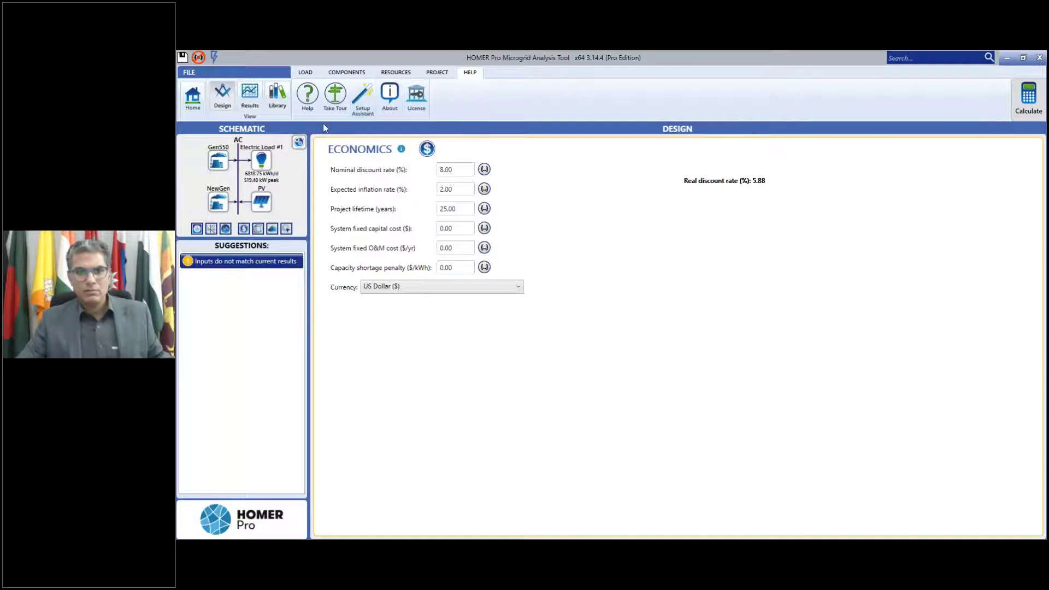
{"action": "left_click", "coordinate": [306, 96]}
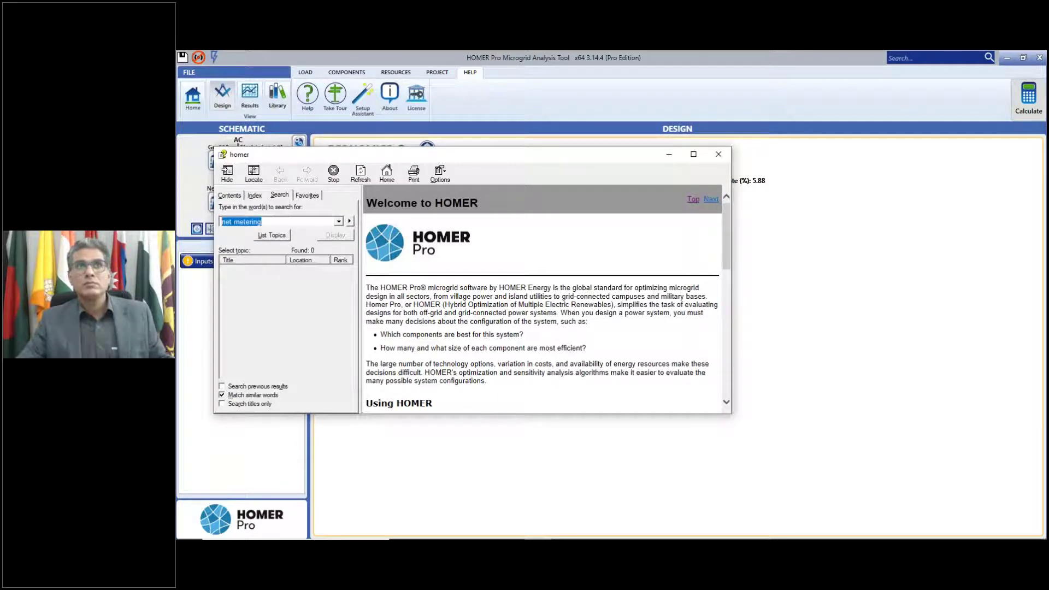
{"action": "key", "text": "BackSpace"}
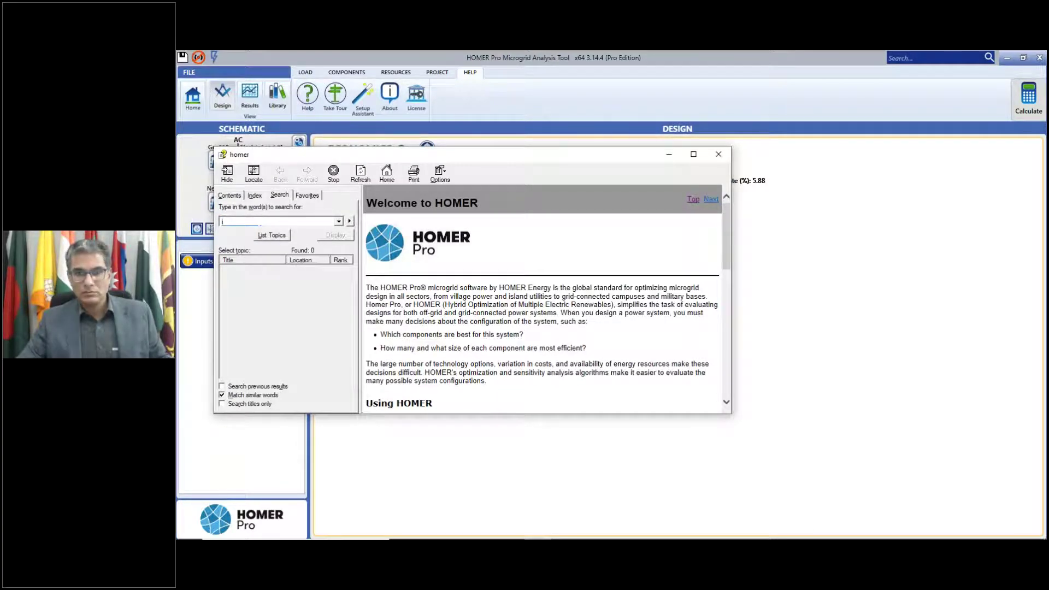
{"action": "key", "text": "BackSpace"}
{"action": "type", "text": "disc"}
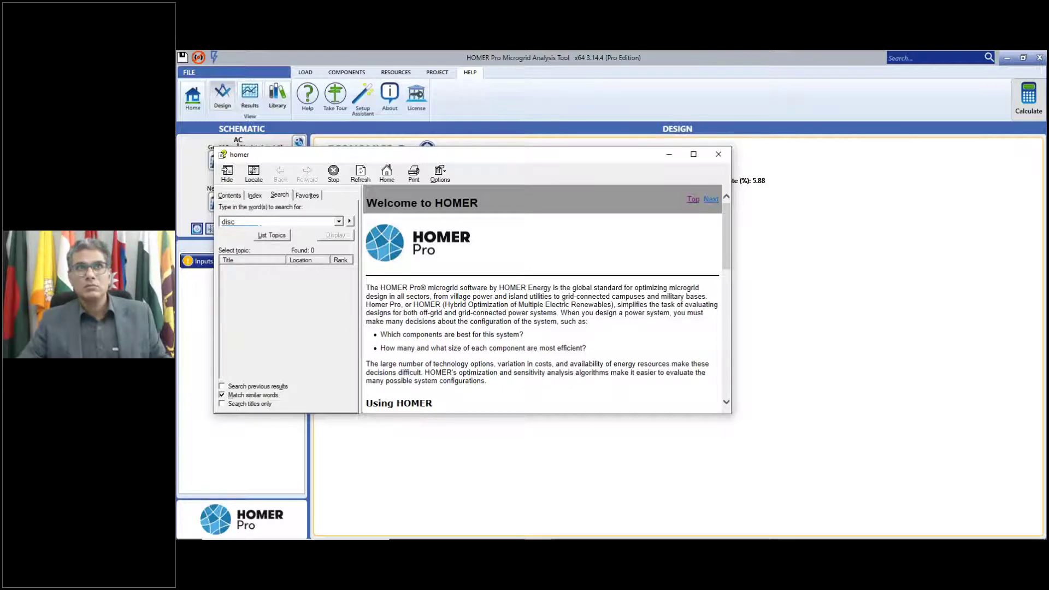
{"action": "type", "text": "ount"}
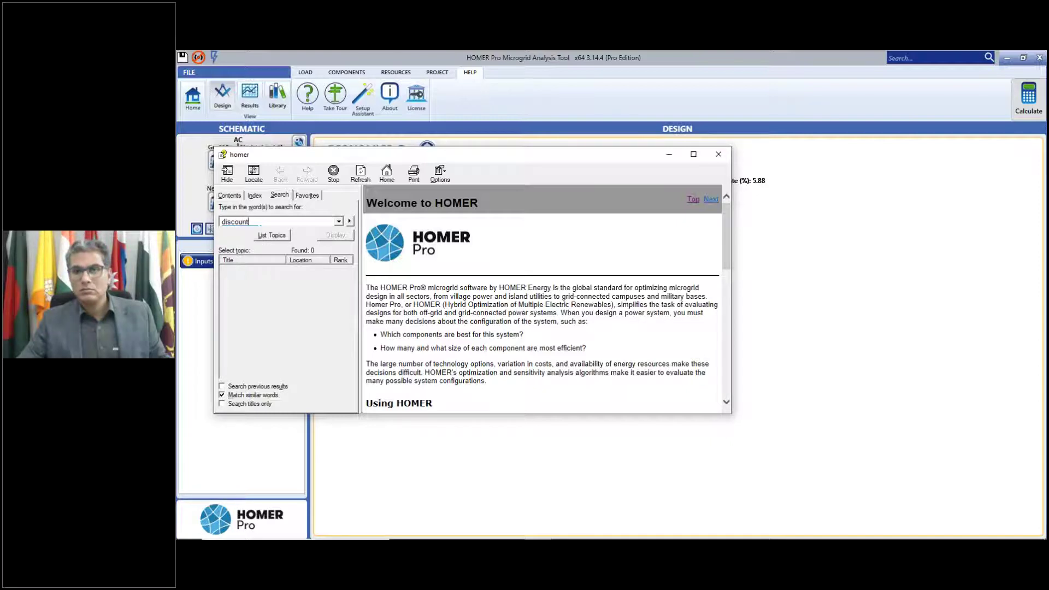
{"action": "type", "text": " rate"}
{"action": "key", "text": "Return"}
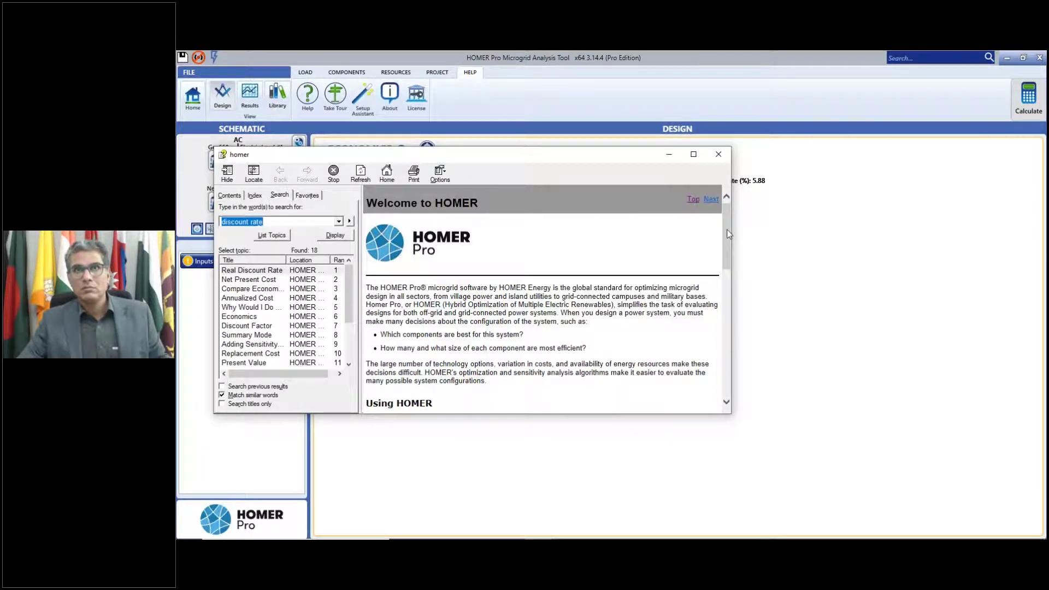
{"action": "left_click_drag", "start_coordinate": [727, 234], "coordinate": [753, 209]}
{"action": "left_click", "coordinate": [753, 208]}
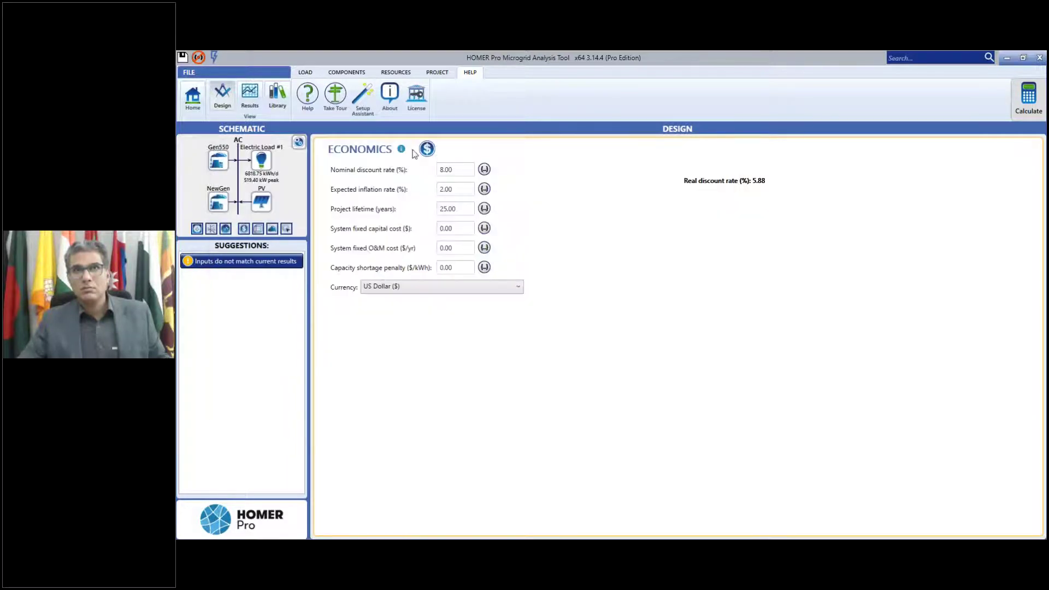
Read the help index topic on discount rate for the real discount rate equation, and return to the economics inputs
{"action": "left_click", "coordinate": [401, 149]}
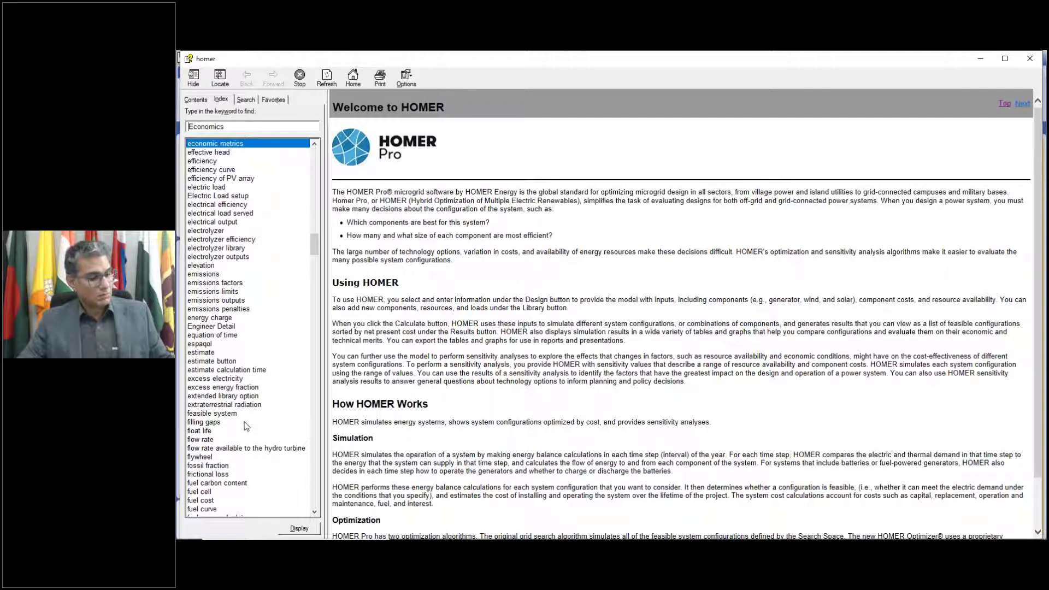
{"action": "scroll", "coordinate": [244, 437], "scroll_direction": "down", "scroll_amount": 1}
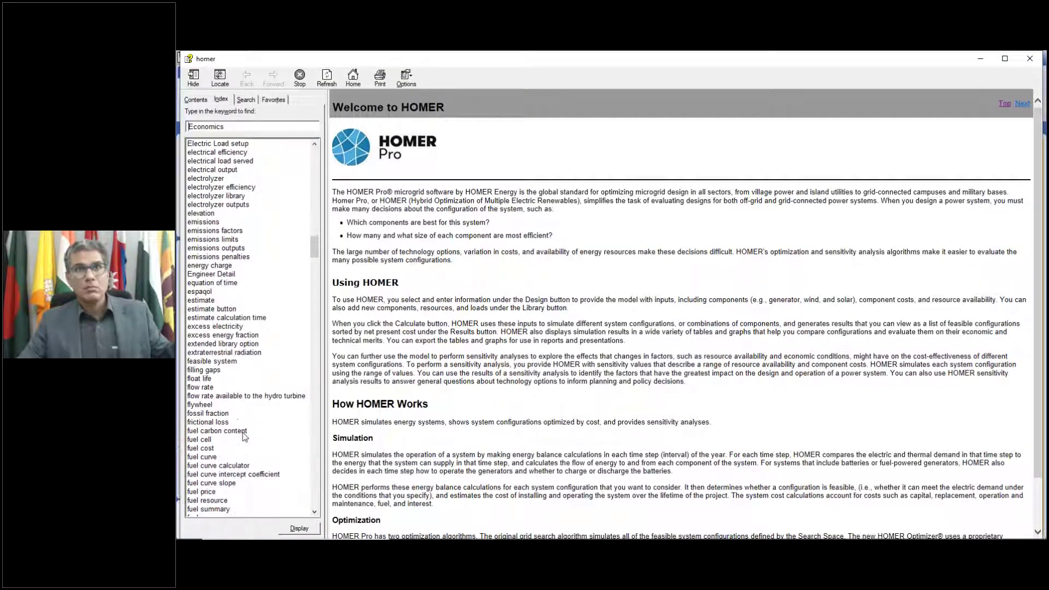
{"action": "scroll", "coordinate": [252, 334], "scroll_direction": "up", "scroll_amount": 4}
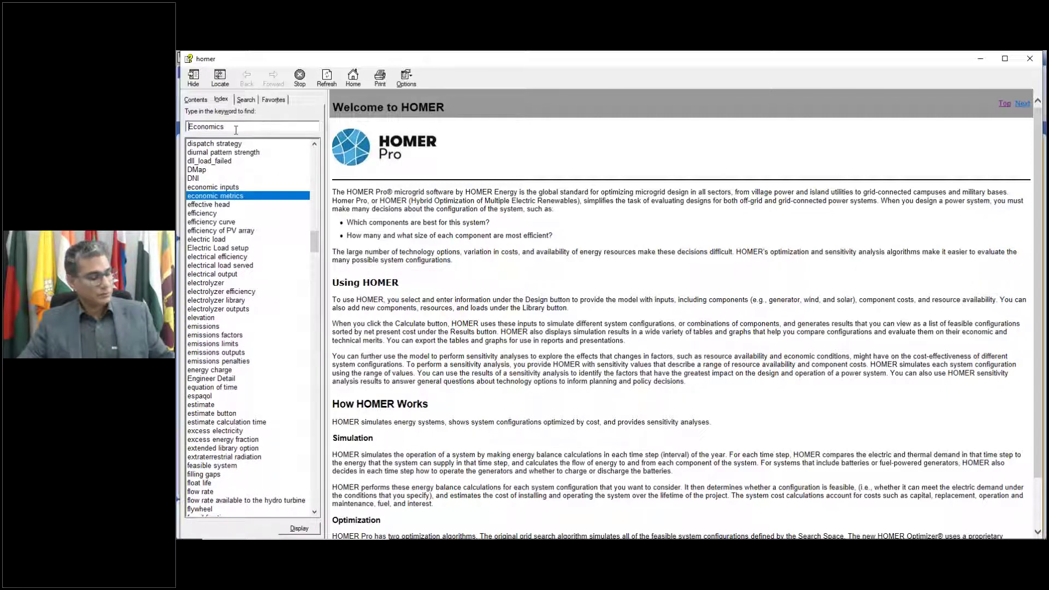
{"action": "scroll", "coordinate": [244, 181], "scroll_direction": "up", "scroll_amount": 4}
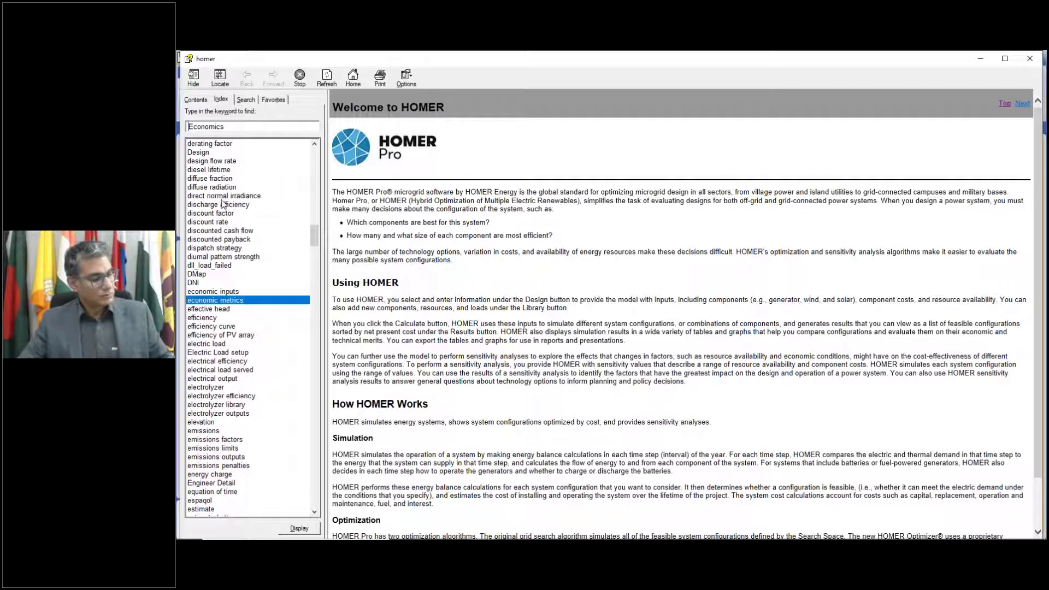
{"action": "left_click", "coordinate": [221, 222]}
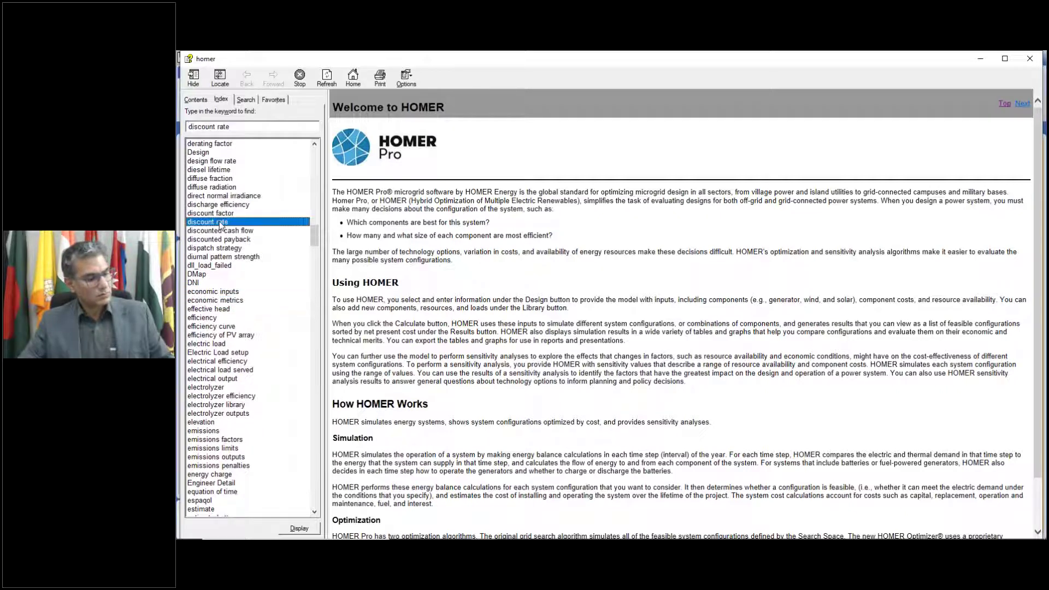
{"action": "double_click", "coordinate": [221, 222]}
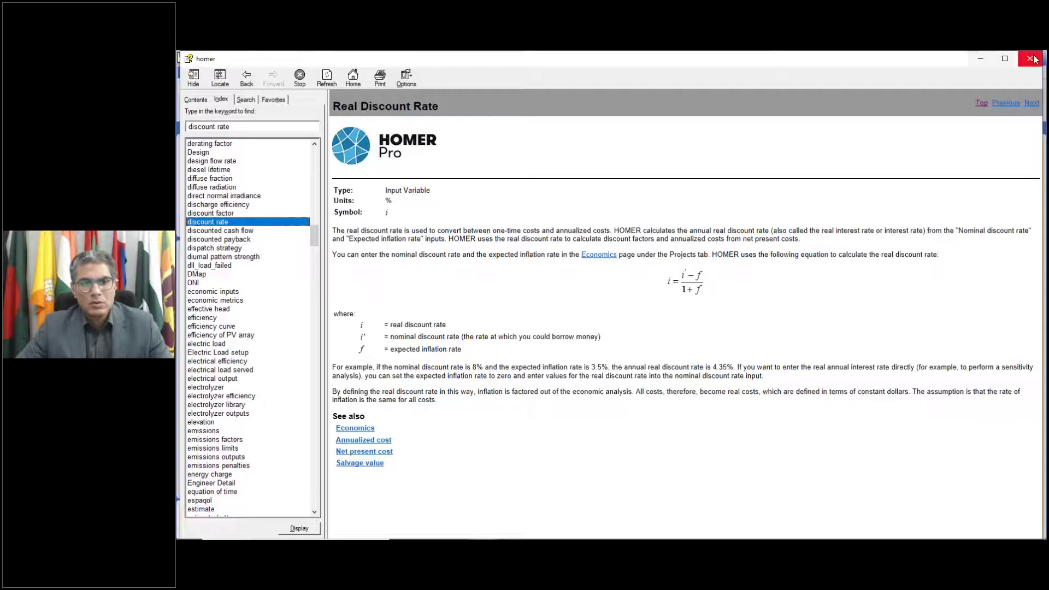
{"action": "left_click", "coordinate": [981, 59]}
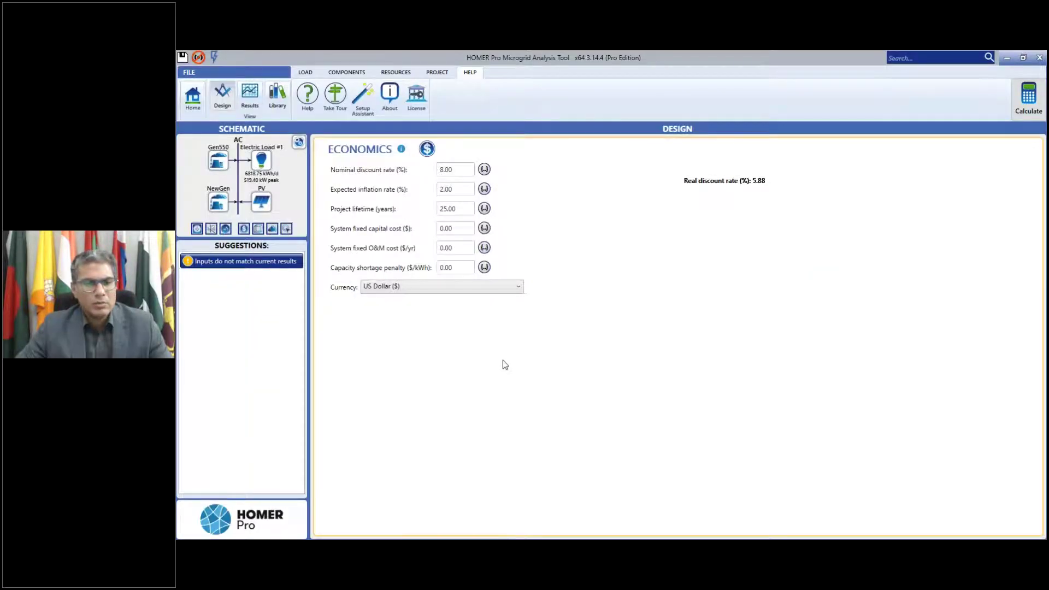
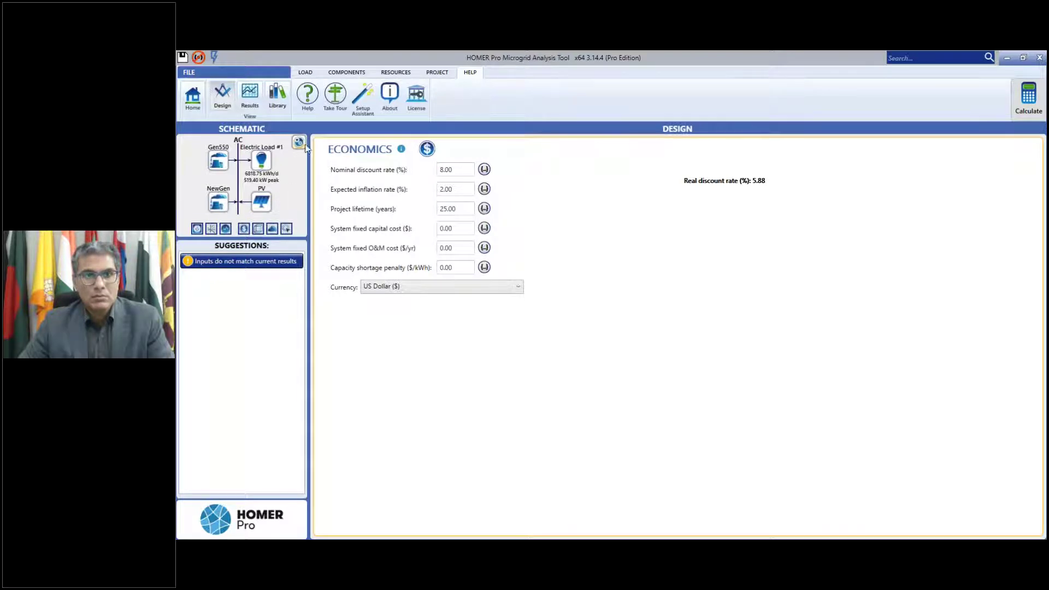
Add a Generic 1kWh Li-Ion storage component to the microgrid design
{"action": "left_click", "coordinate": [192, 95]}
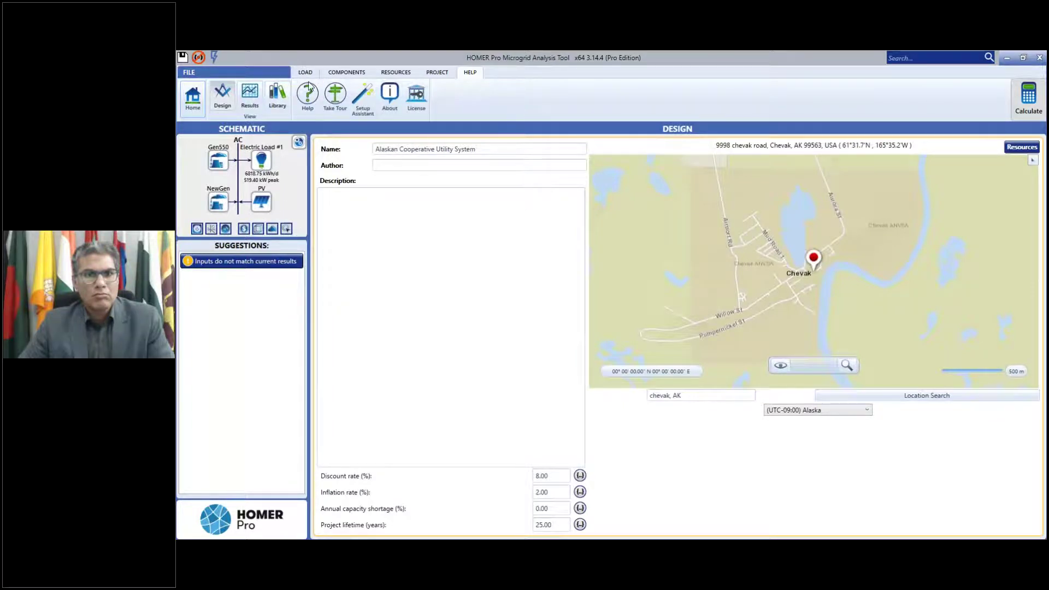
{"action": "left_click", "coordinate": [336, 74]}
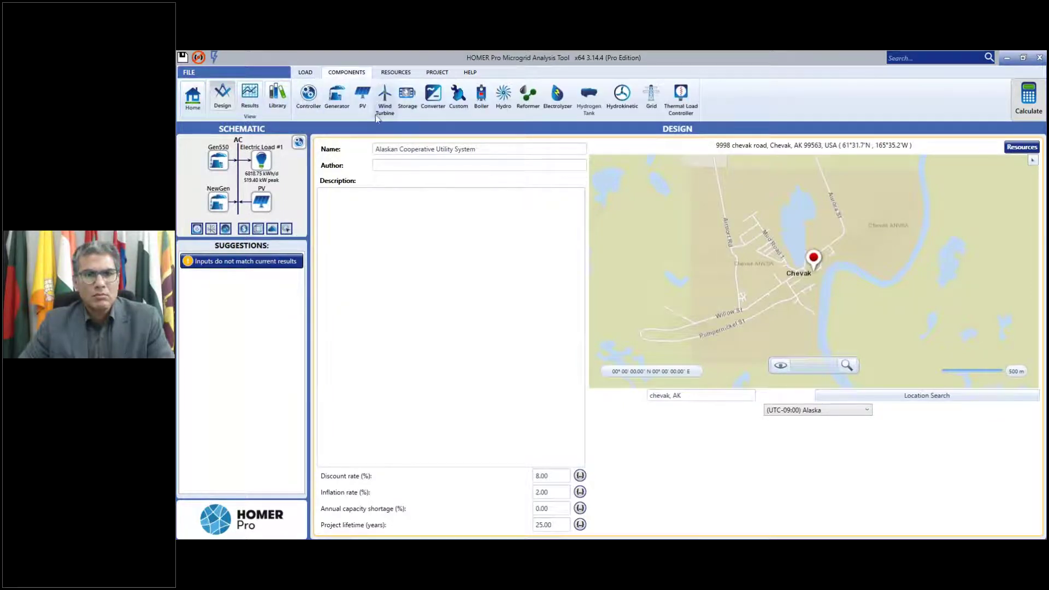
{"action": "left_click", "coordinate": [410, 100]}
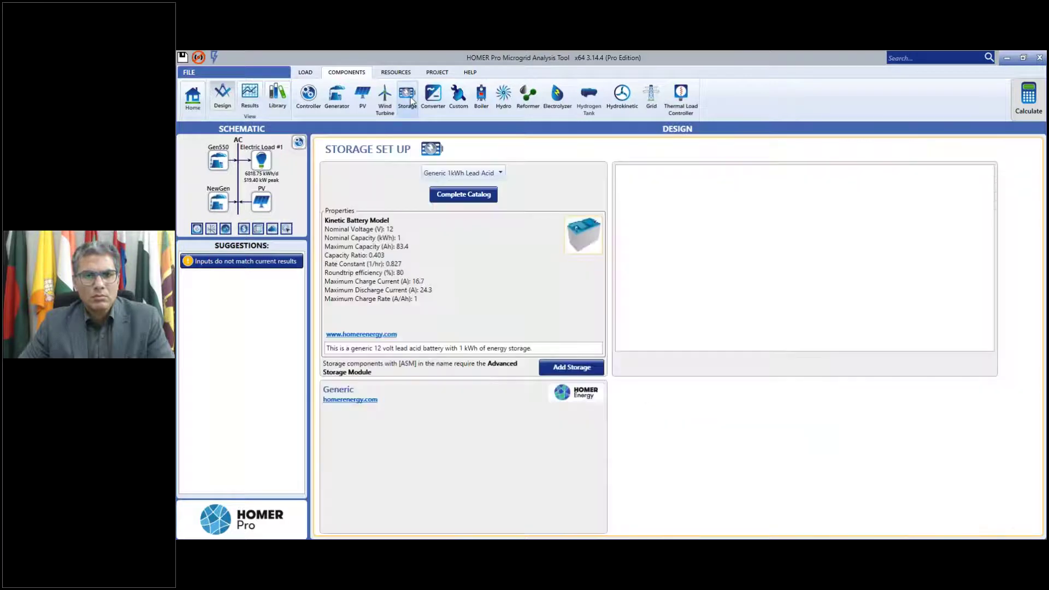
{"action": "left_click", "coordinate": [501, 172]}
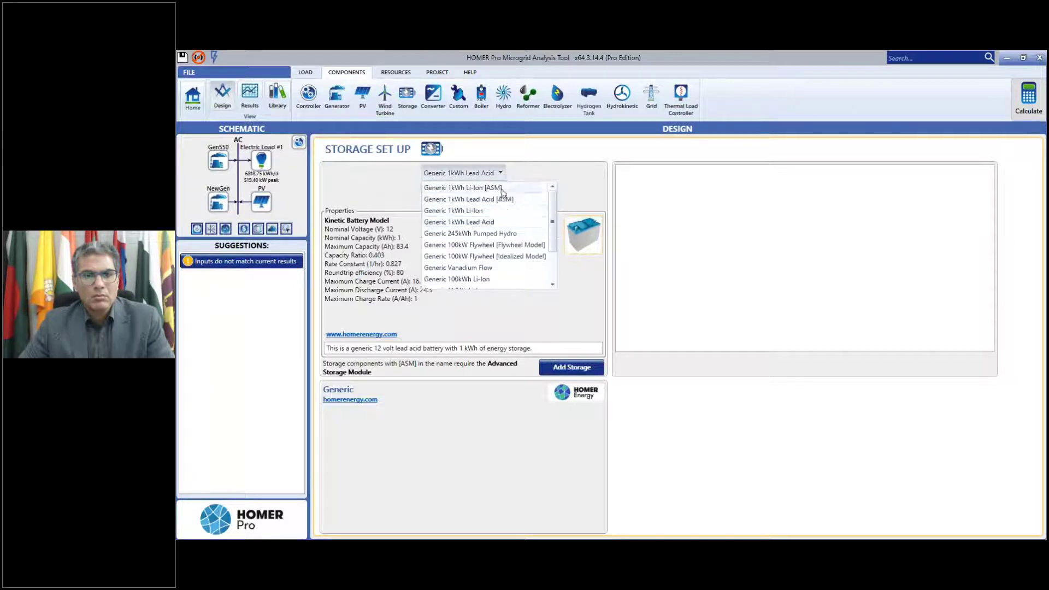
{"action": "left_click", "coordinate": [507, 212]}
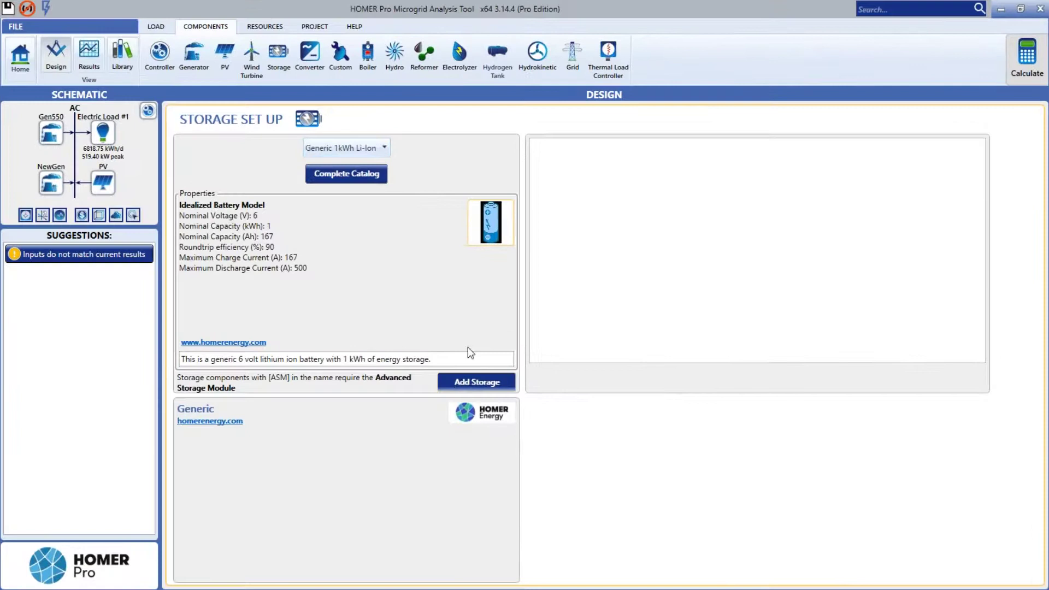
{"action": "left_click", "coordinate": [482, 382]}
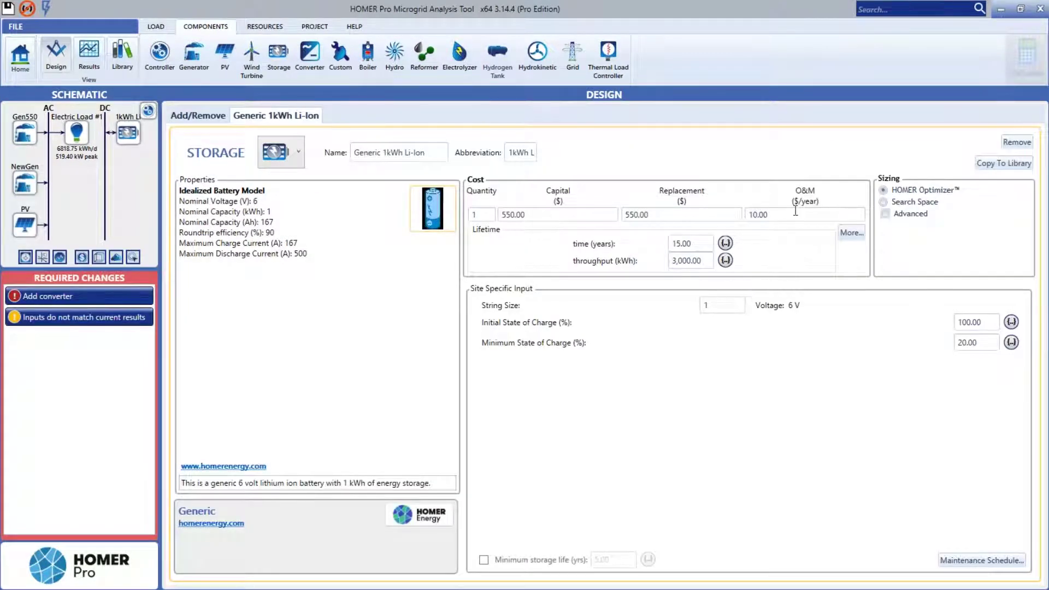
Size the Li-Ion storage with HOMER Optimizer, using advanced limits of 1000 upper and 0 lower
{"action": "left_click", "coordinate": [882, 204]}
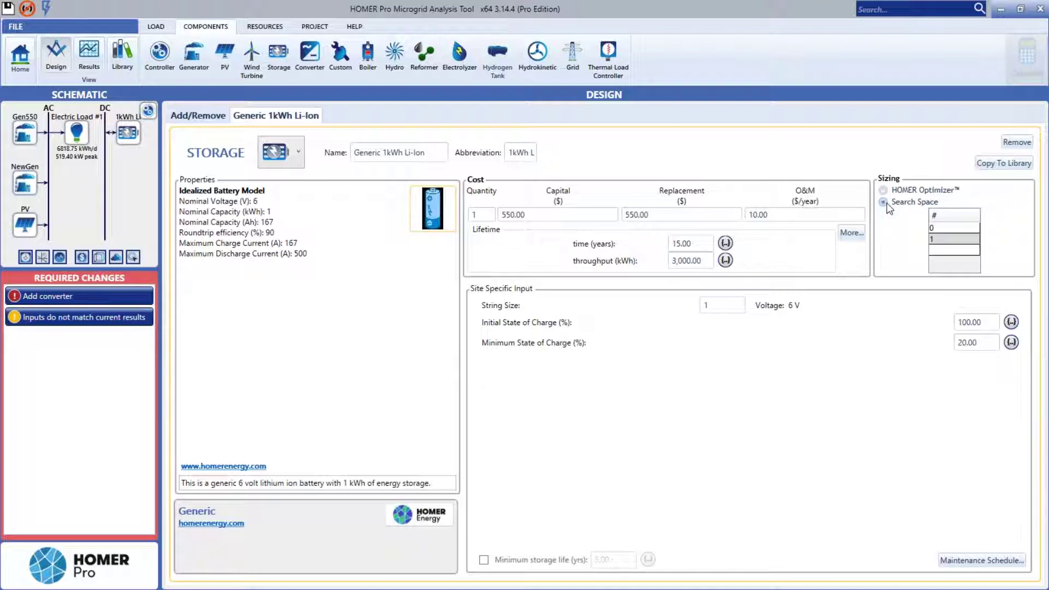
{"action": "left_click", "coordinate": [889, 191]}
{"action": "left_click", "coordinate": [886, 214]}
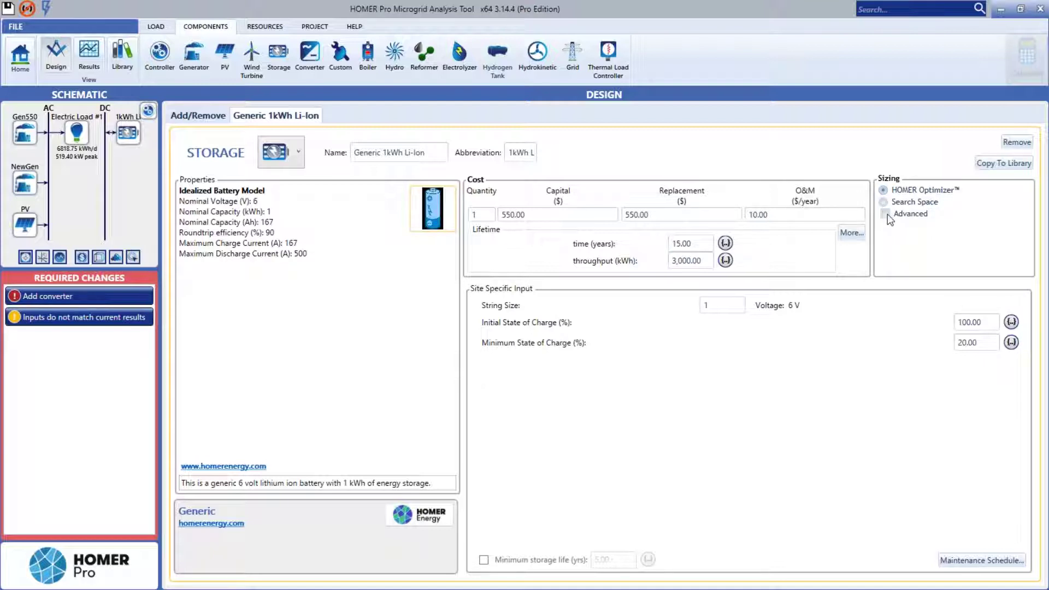
{"action": "left_click_drag", "start_coordinate": [901, 237], "coordinate": [862, 244]}
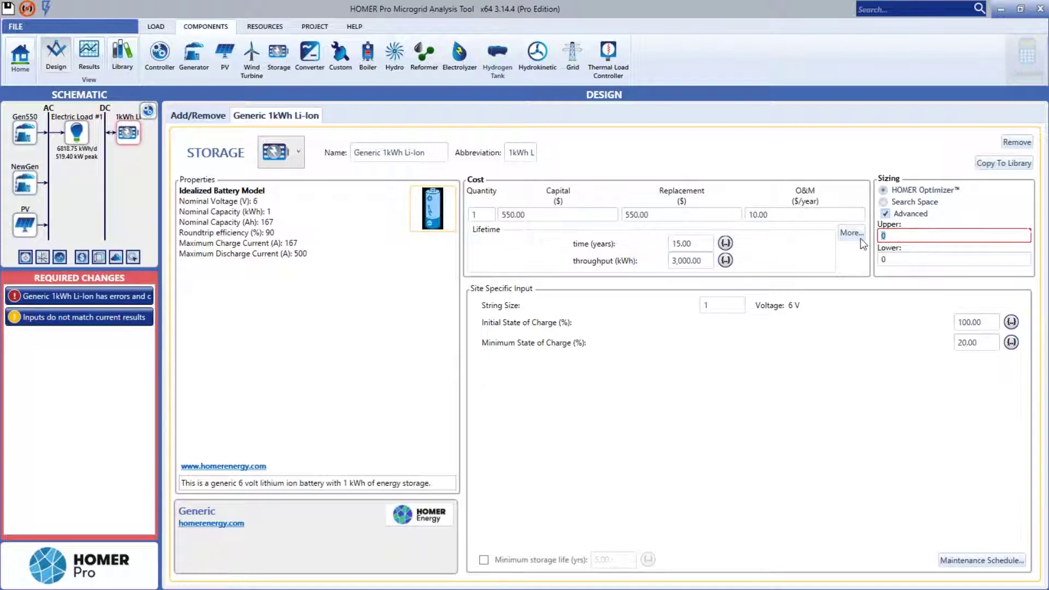
{"action": "type", "text": "1000"}
{"action": "left_click", "coordinate": [907, 260]}
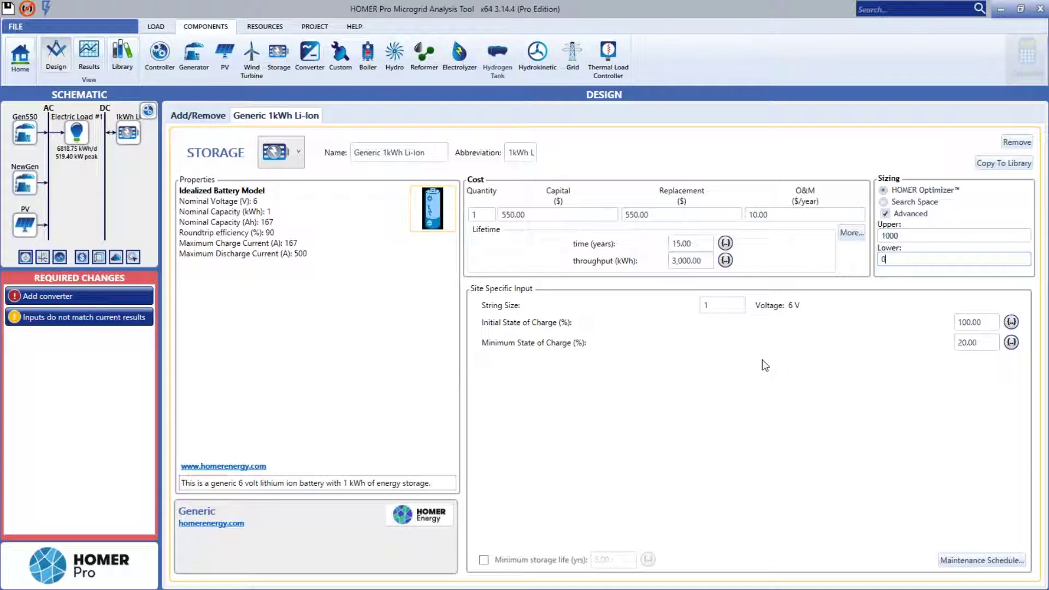
Set the Li-Ion storage's string size to 8
{"action": "double_click", "coordinate": [732, 306]}
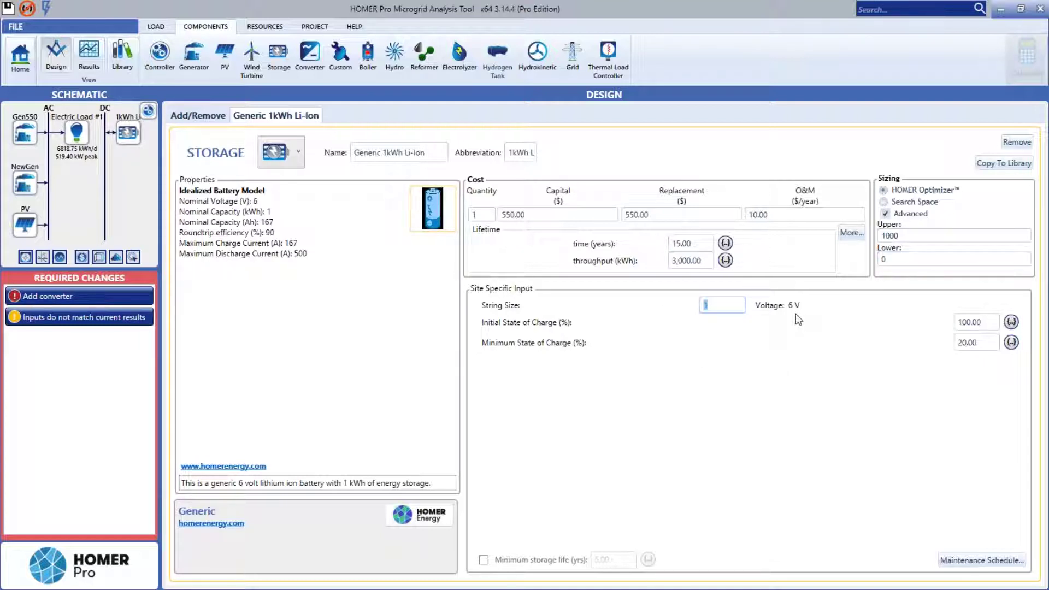
{"action": "type", "text": "8"}
{"action": "left_click", "coordinate": [786, 339]}
Add a converter and replace it with the library's Generic large, free converter
{"action": "mouse_move", "coordinate": [81, 300]}
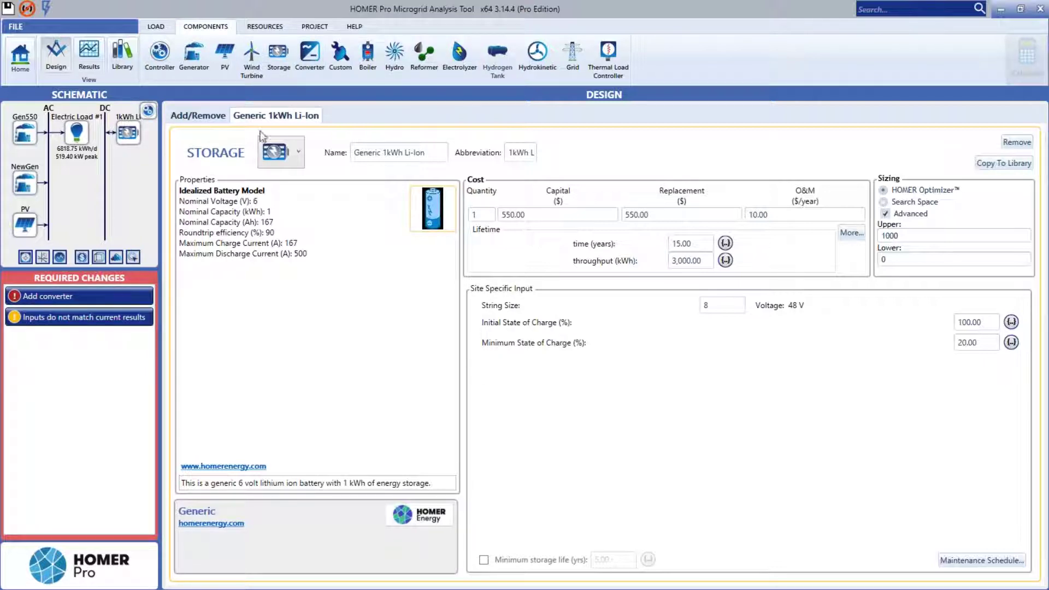
{"action": "left_click", "coordinate": [306, 62]}
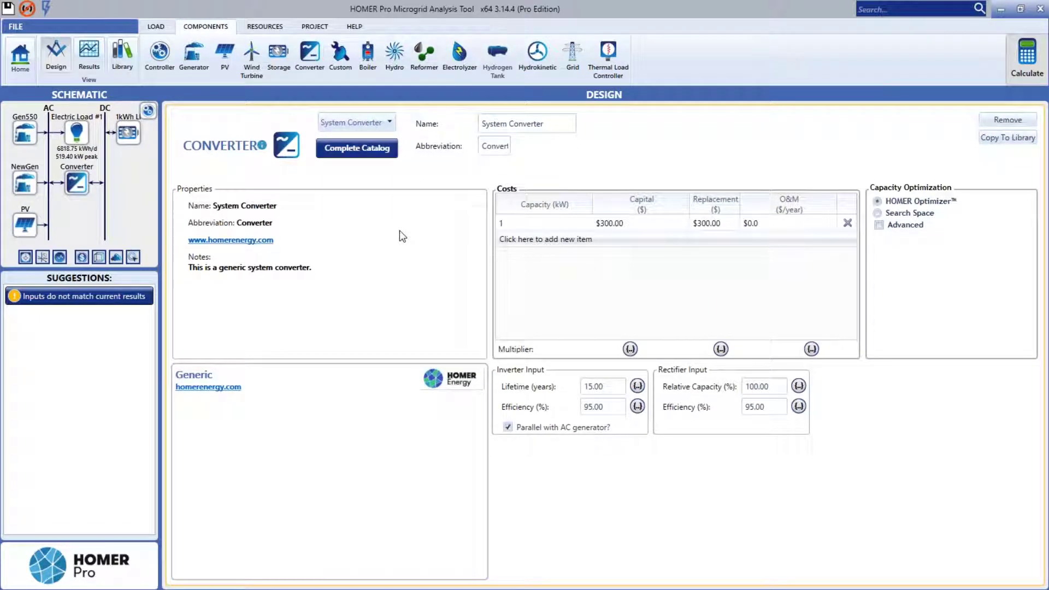
{"action": "left_click", "coordinate": [391, 124]}
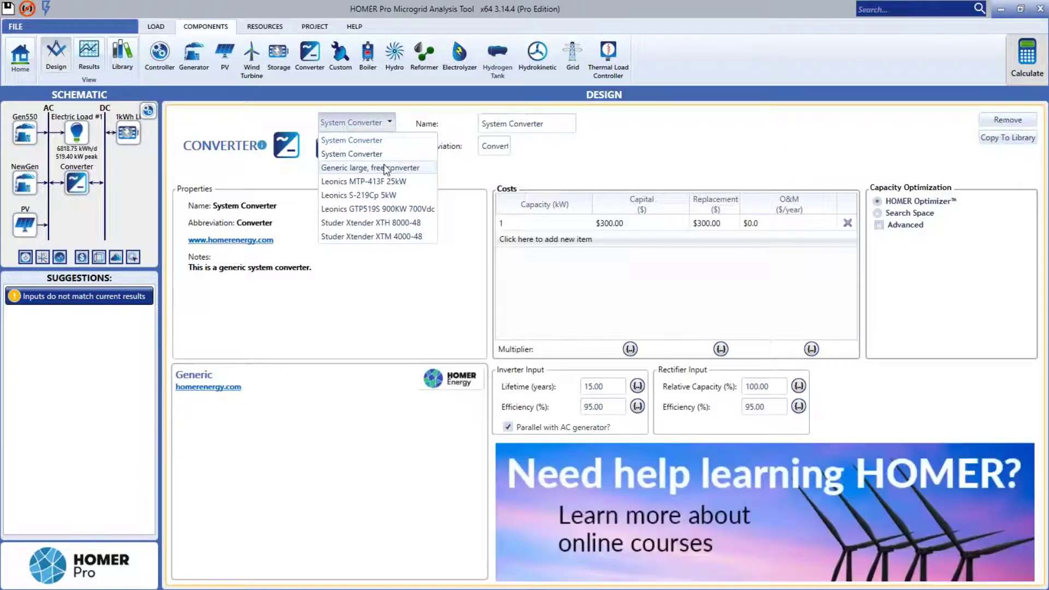
{"action": "left_click", "coordinate": [385, 168]}
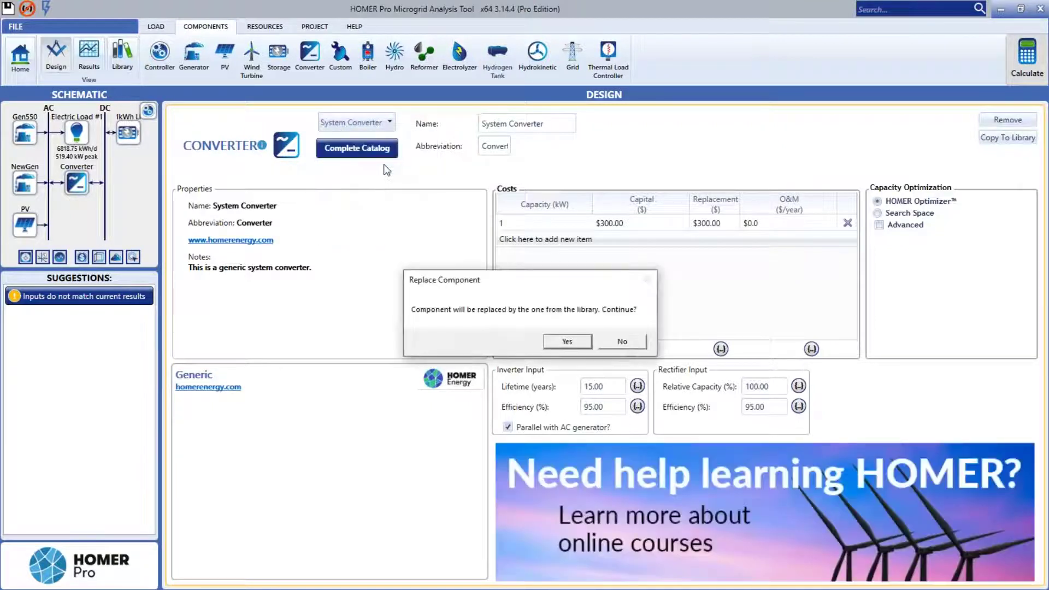
{"action": "left_click", "coordinate": [569, 343]}
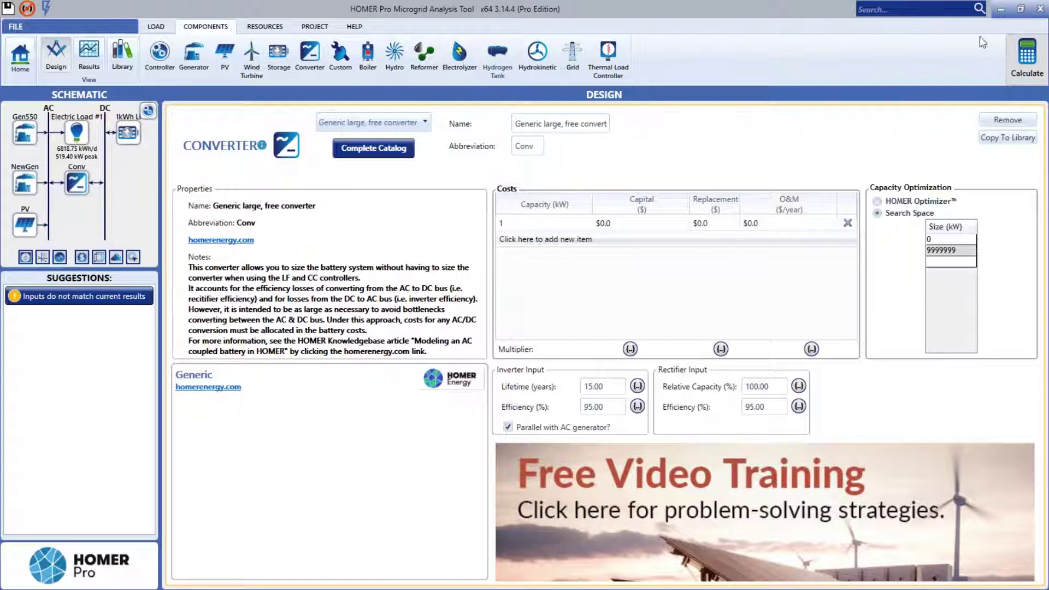
Calculate the system with storage and compare the optimization results for the 100%, 25% and 75% solar reserve cases
{"action": "left_click", "coordinate": [1027, 57]}
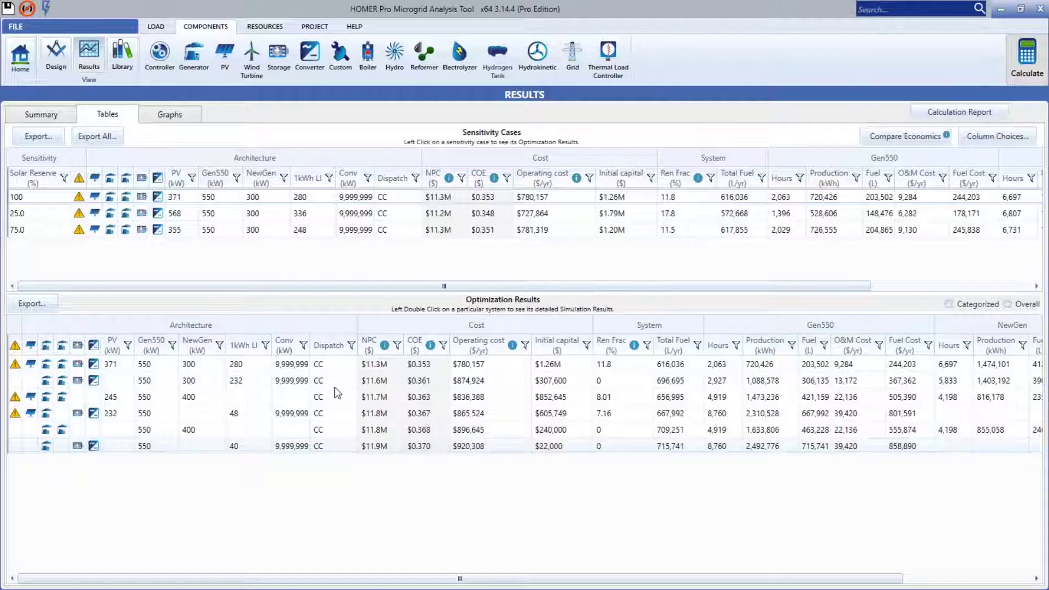
{"action": "left_click", "coordinate": [45, 195]}
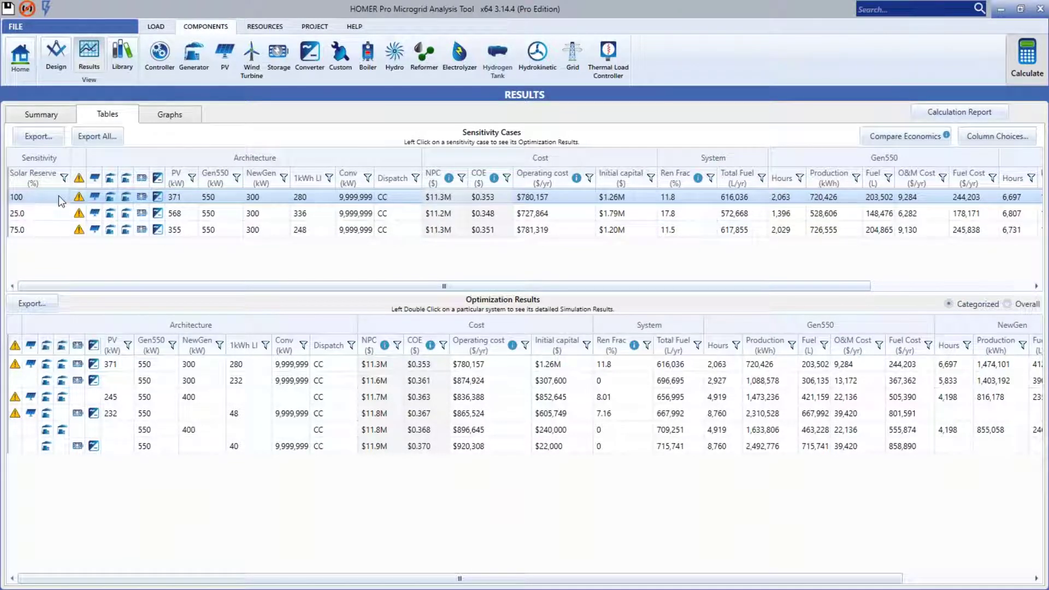
{"action": "left_click", "coordinate": [169, 362]}
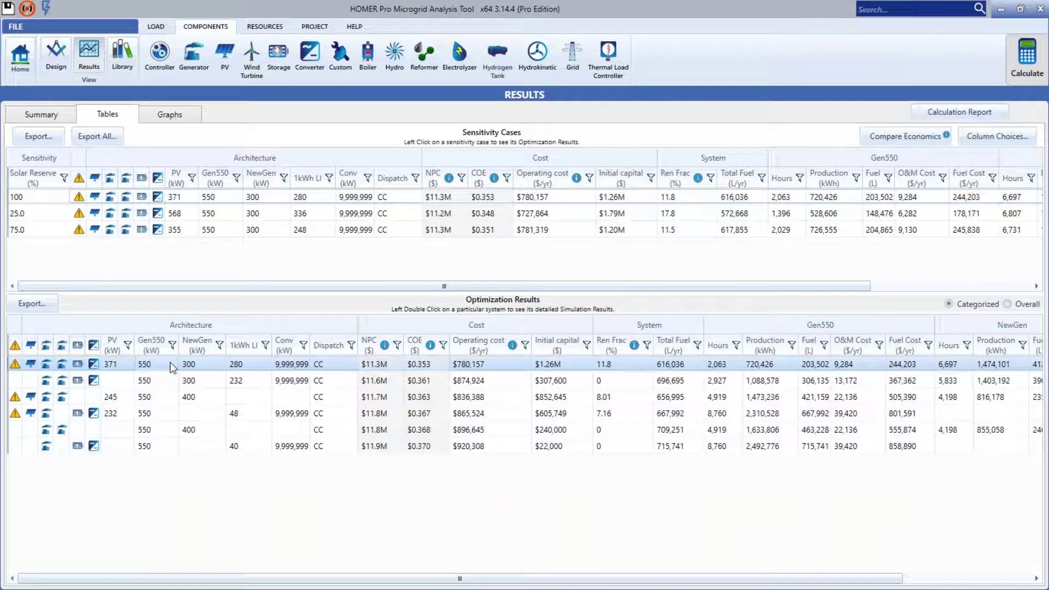
{"action": "left_click", "coordinate": [191, 379]}
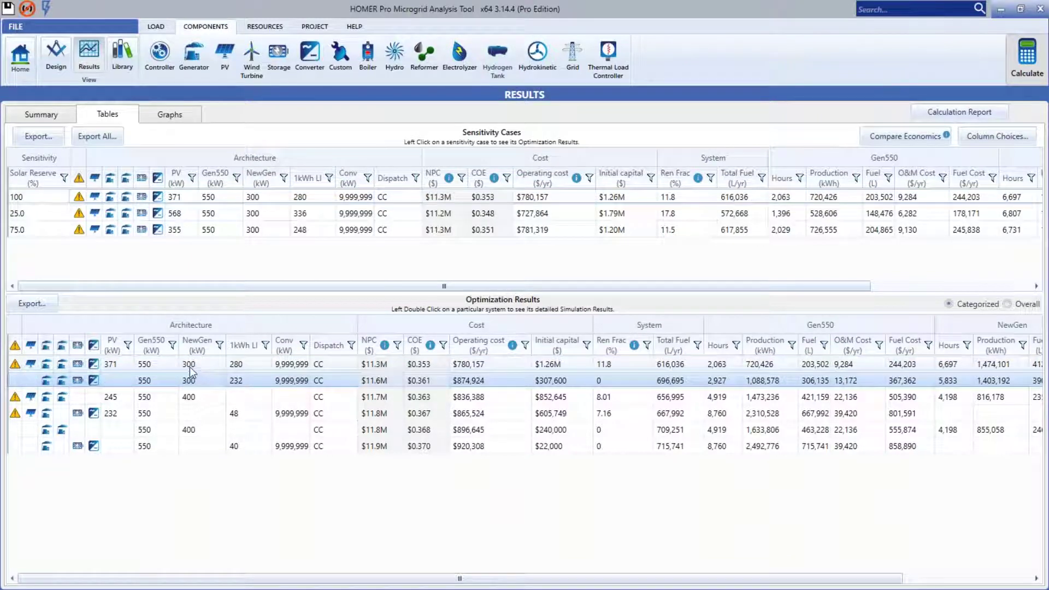
{"action": "left_click", "coordinate": [189, 365]}
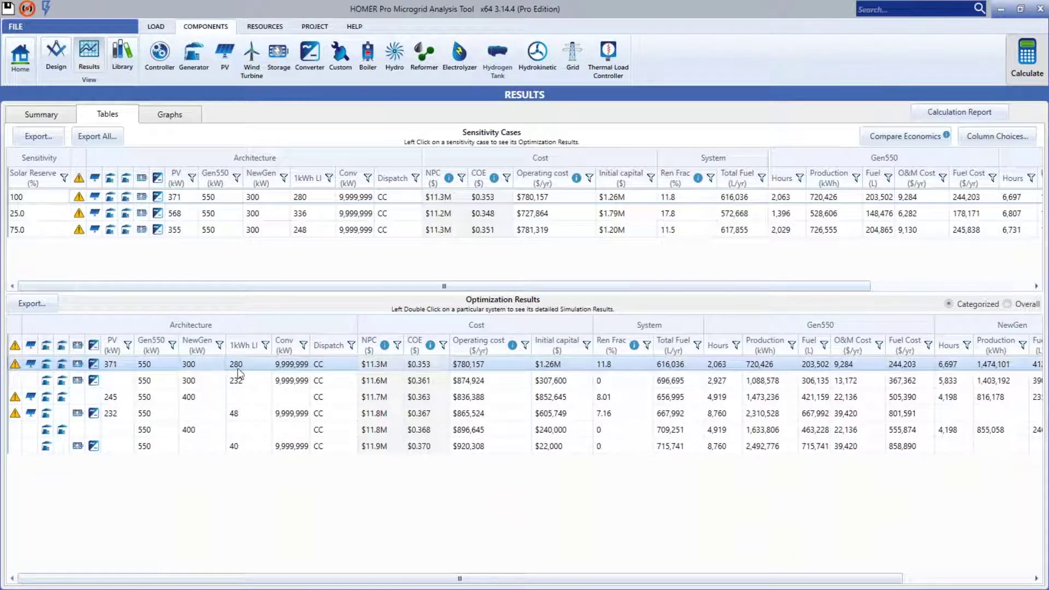
{"action": "left_click", "coordinate": [254, 381]}
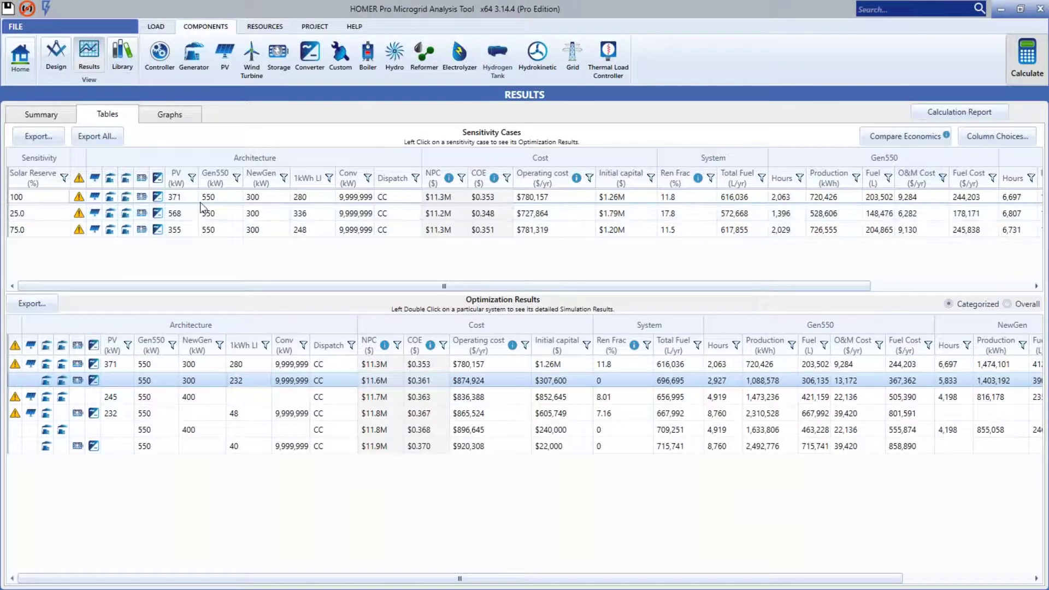
{"action": "left_click", "coordinate": [127, 210]}
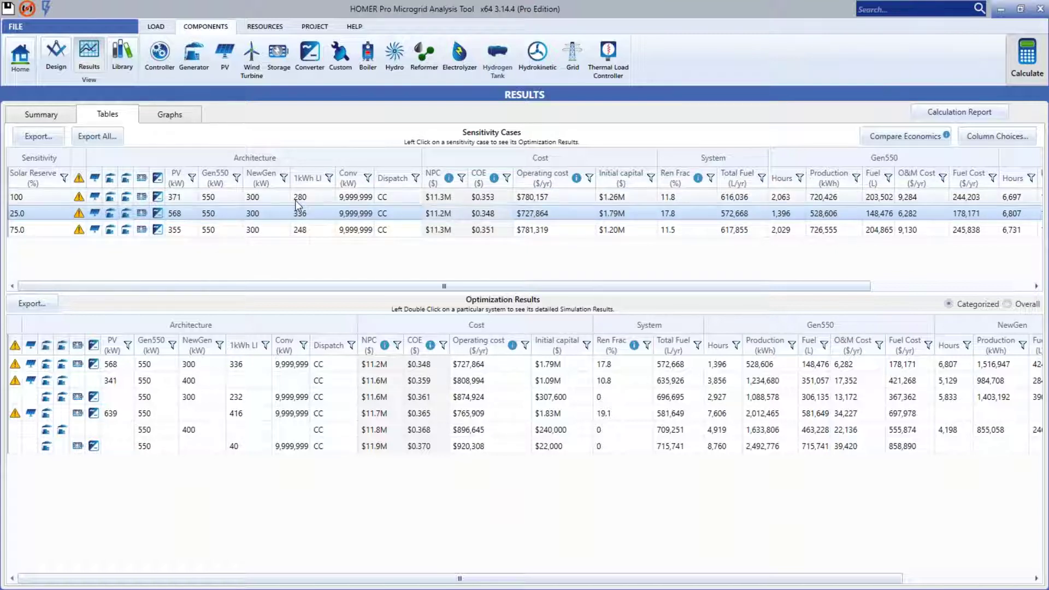
{"action": "left_click", "coordinate": [271, 232]}
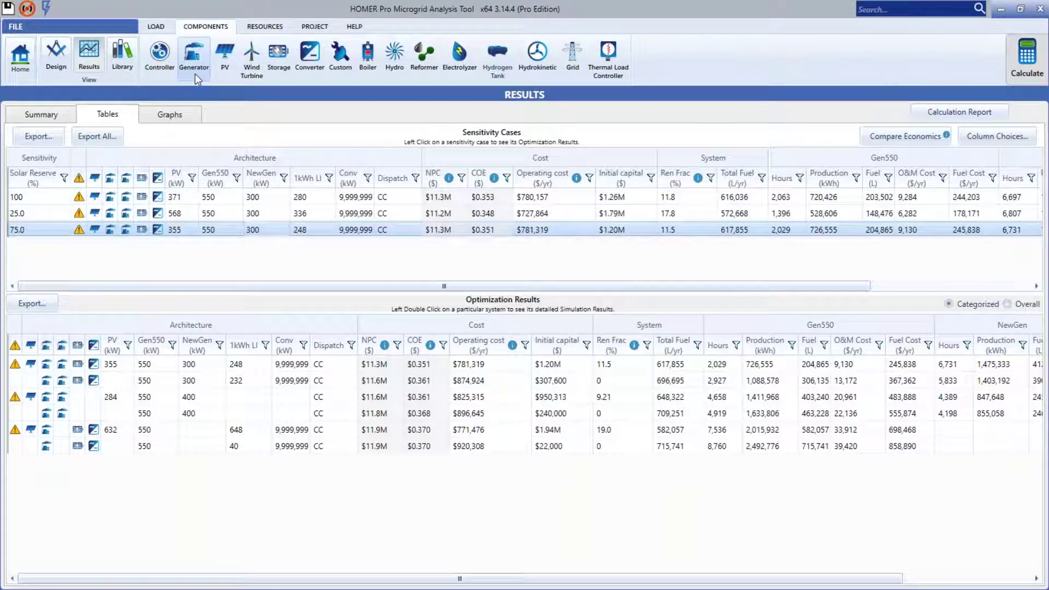
Add a 0 kW size option to the existing genset and check the new genset's size options
{"action": "left_click", "coordinate": [19, 60]}
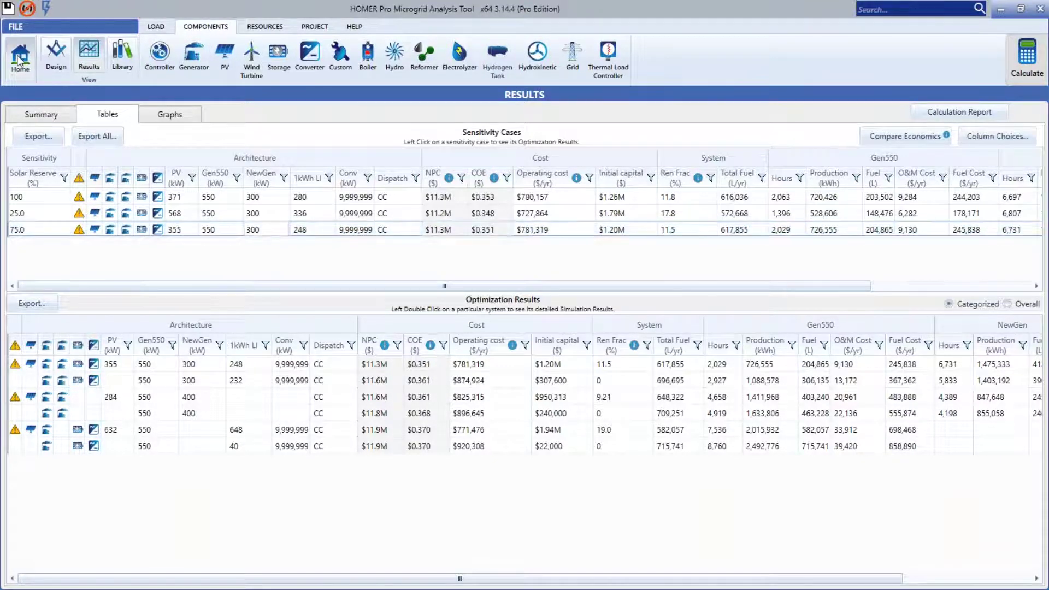
{"action": "left_click", "coordinate": [23, 141]}
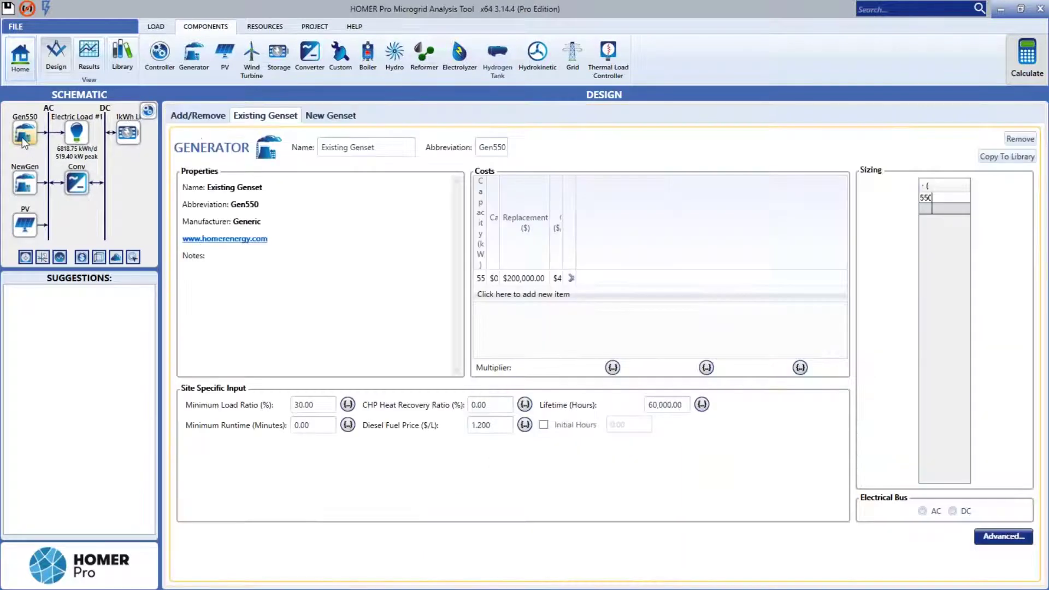
{"action": "left_click", "coordinate": [939, 210]}
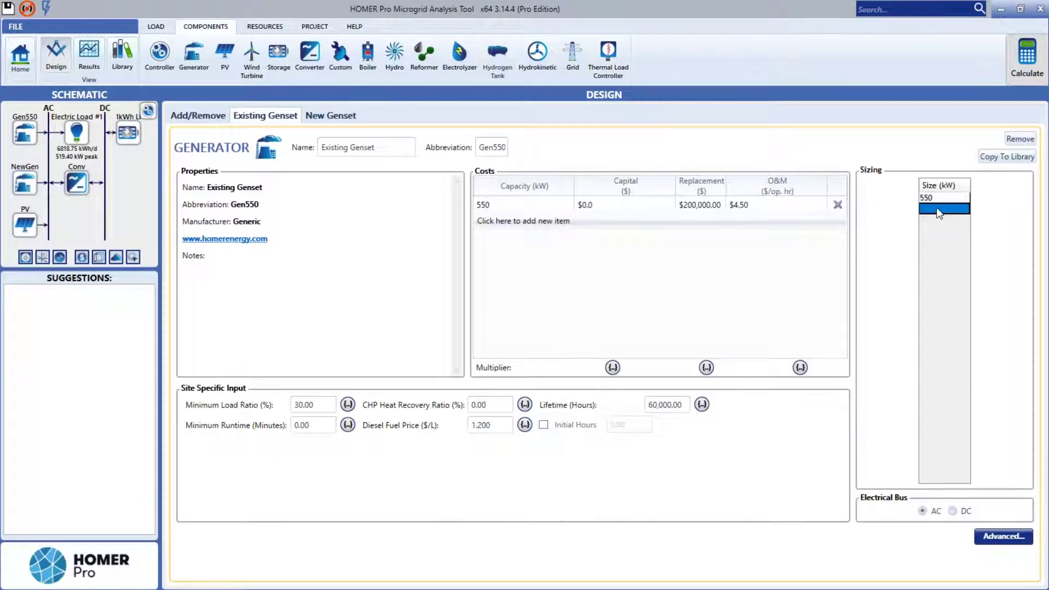
{"action": "key", "text": "Return"}
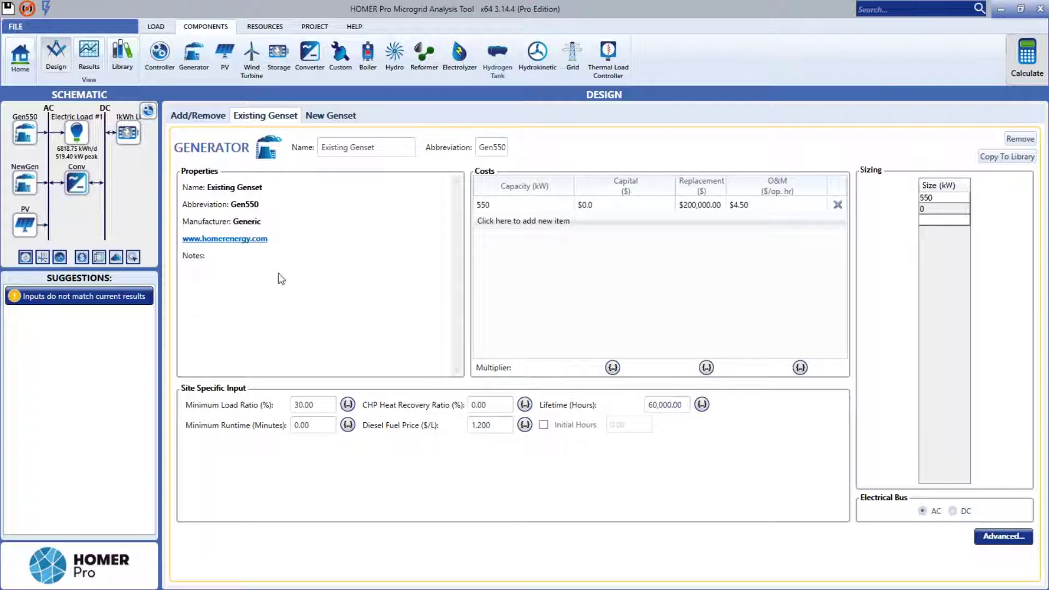
{"action": "left_click", "coordinate": [25, 192]}
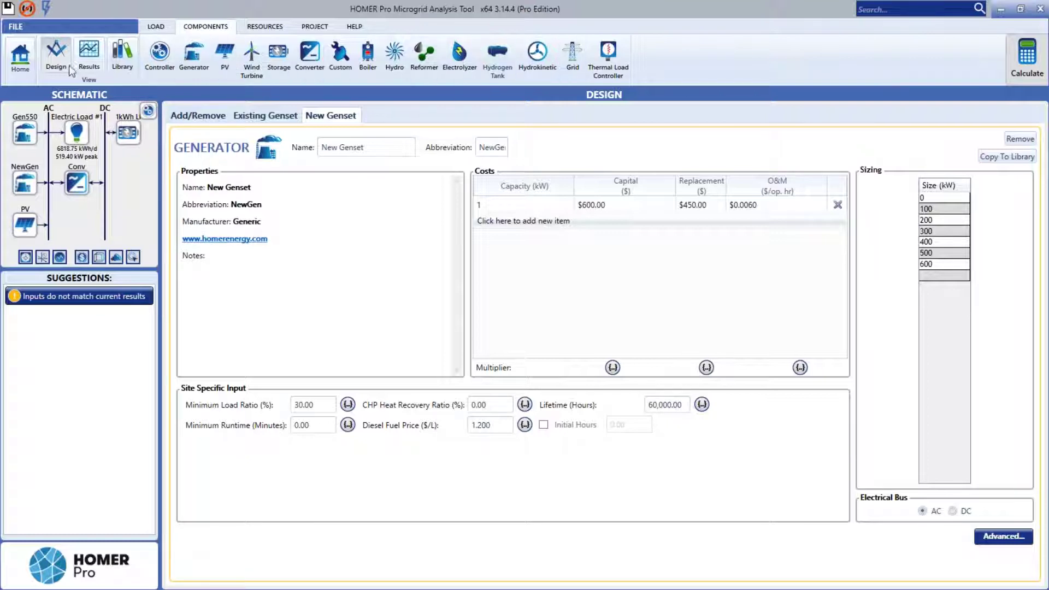
Recalculate the system and review the optimization results for the 25% and 75% solar reserve cases
{"action": "left_click", "coordinate": [1009, 60]}
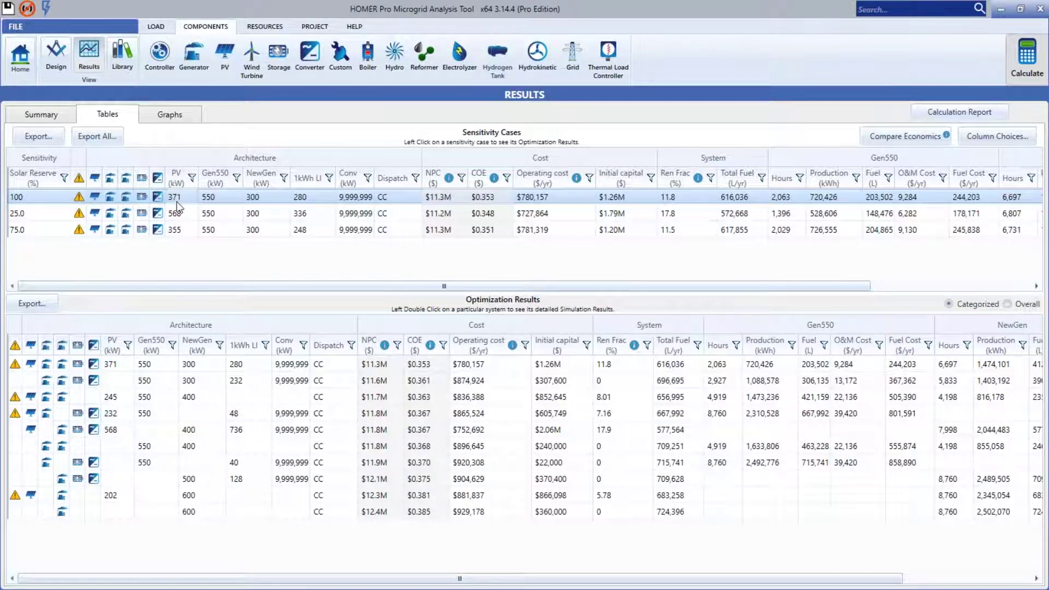
{"action": "left_click", "coordinate": [112, 216]}
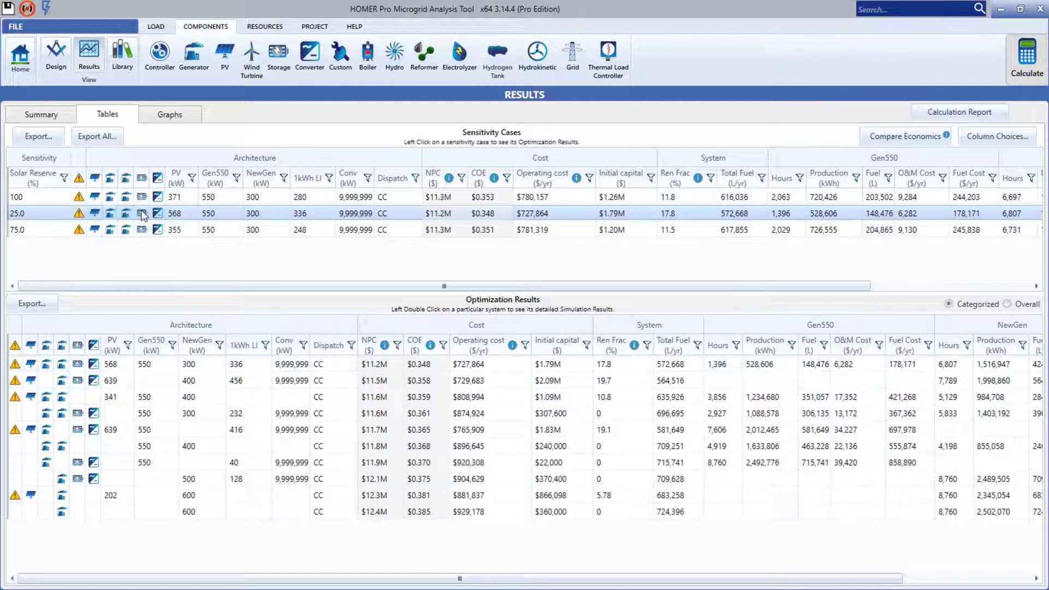
{"action": "left_click", "coordinate": [214, 231]}
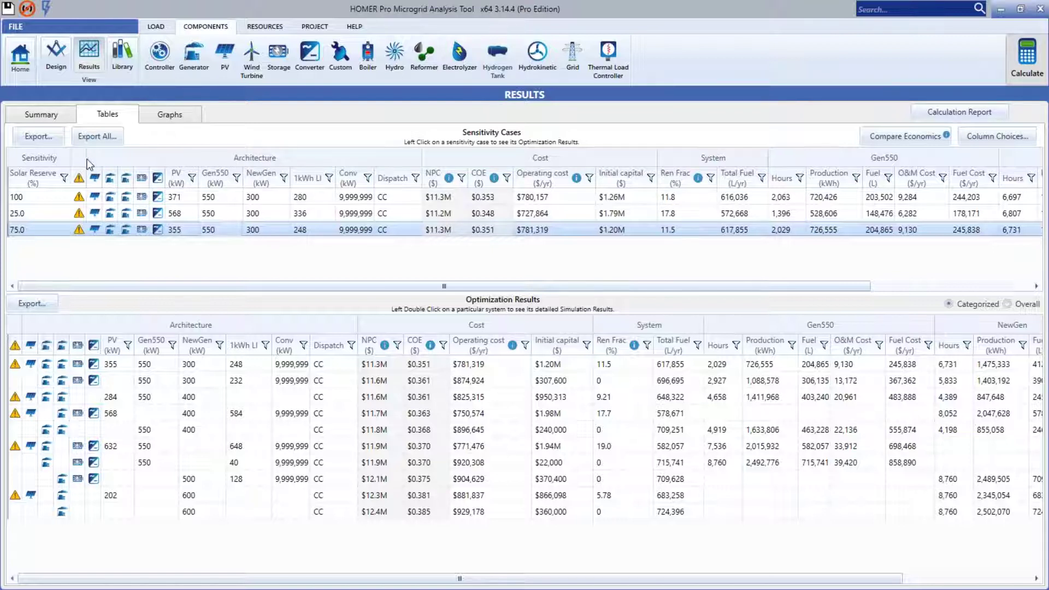
Sort the sensitivity cases by solar reserve, show the 100% case's optimization results, and check the solar reserve filter options
{"action": "left_click", "coordinate": [39, 186]}
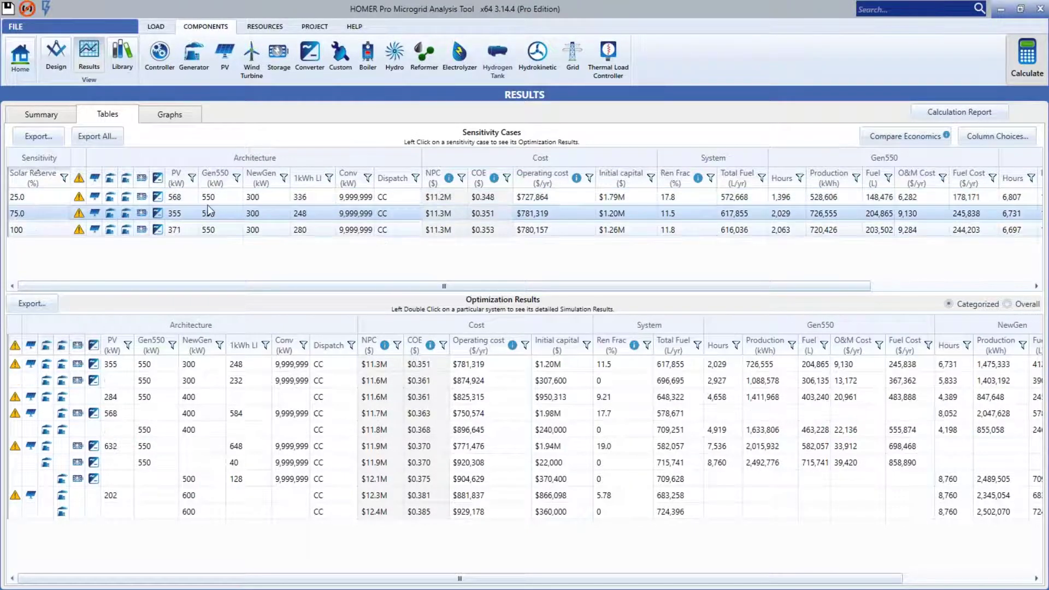
{"action": "left_click", "coordinate": [179, 230]}
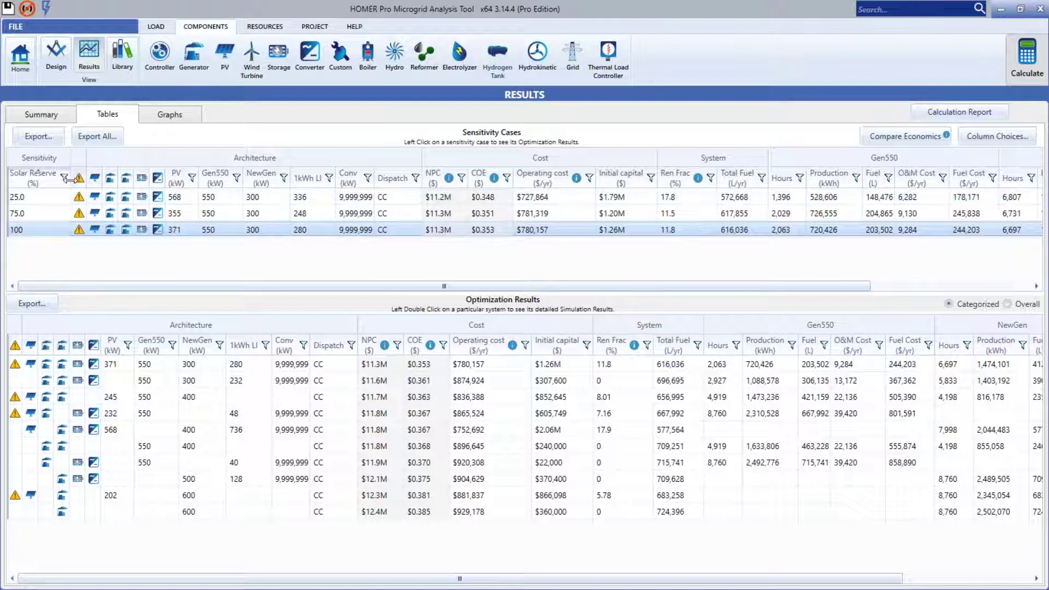
{"action": "left_click", "coordinate": [64, 178]}
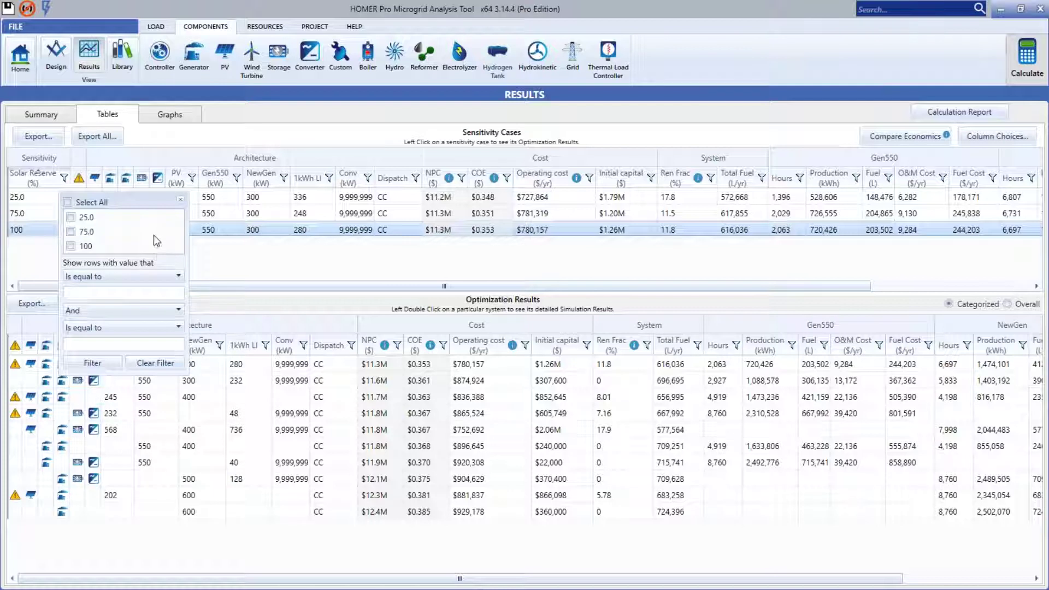
{"action": "left_click", "coordinate": [181, 203]}
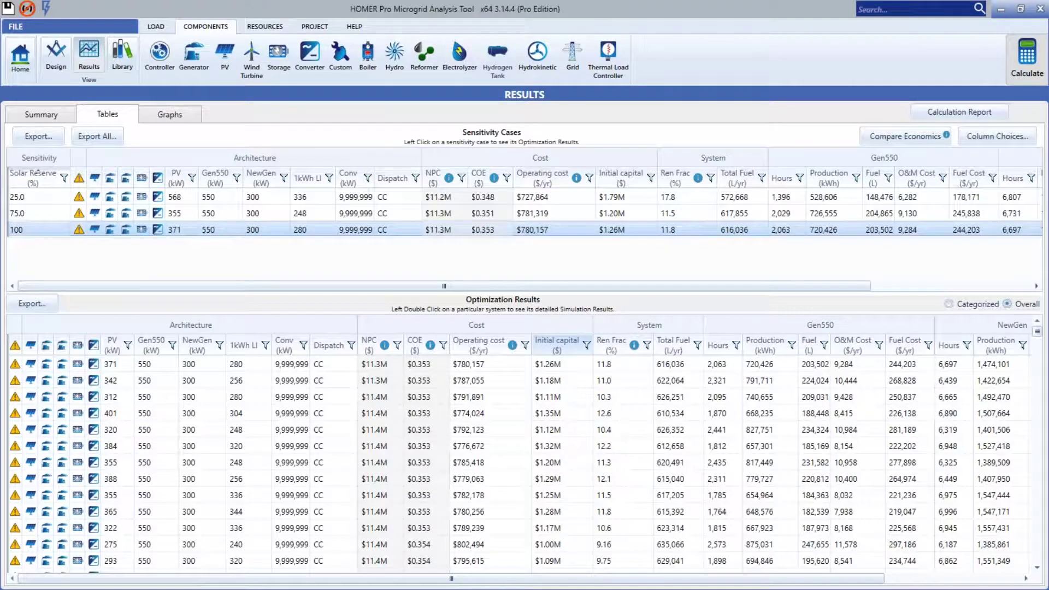
Sort the overall optimization results of the 100% solar reserve case by ascending initial capital and browse the systems
{"action": "left_click", "coordinate": [556, 346]}
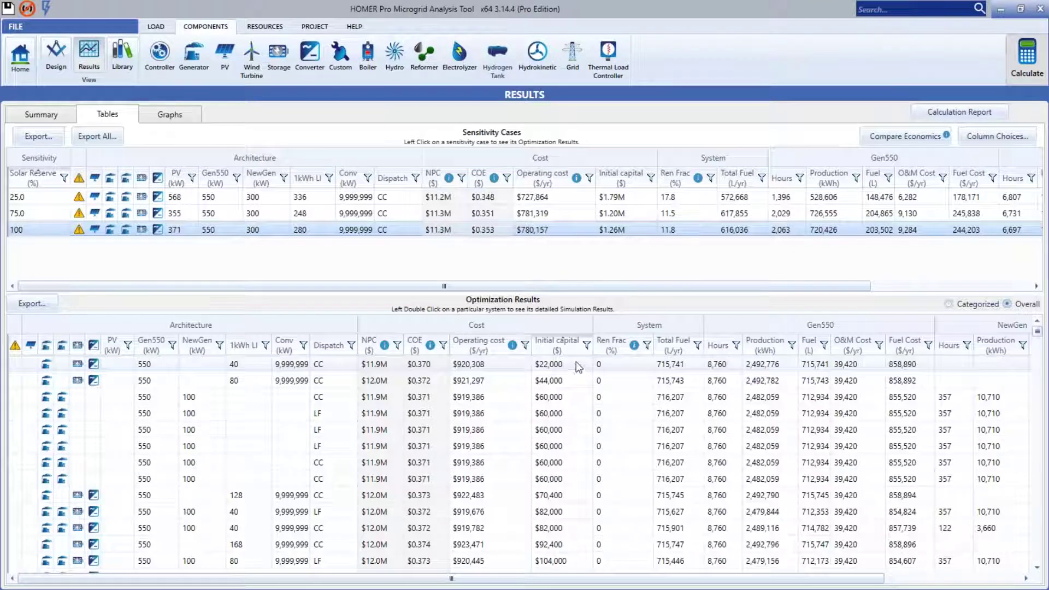
{"action": "scroll", "coordinate": [582, 390], "scroll_direction": "down", "scroll_amount": 5}
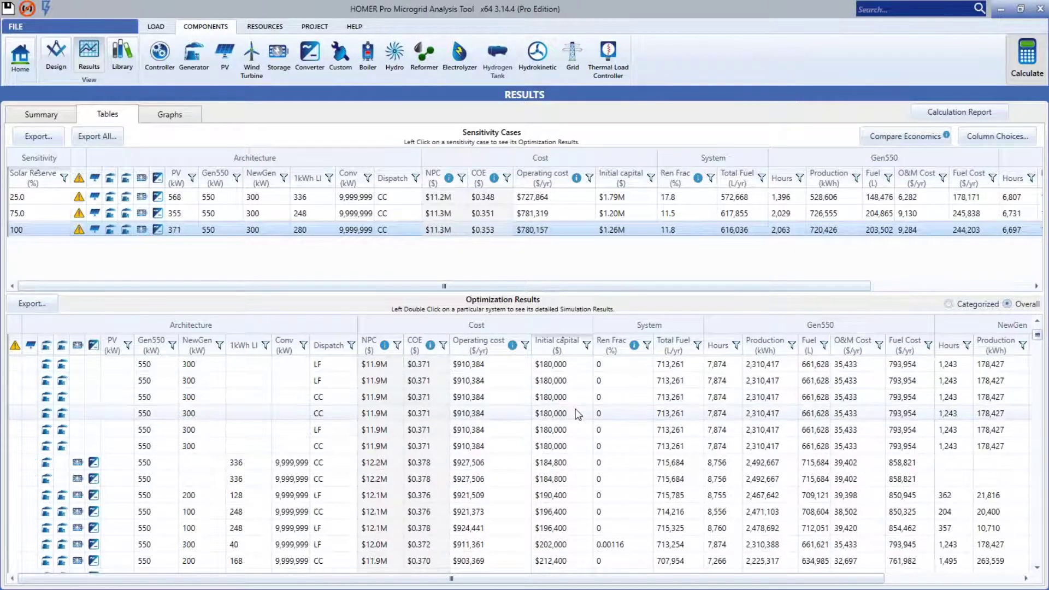
{"action": "scroll", "coordinate": [561, 395], "scroll_direction": "up", "scroll_amount": 5}
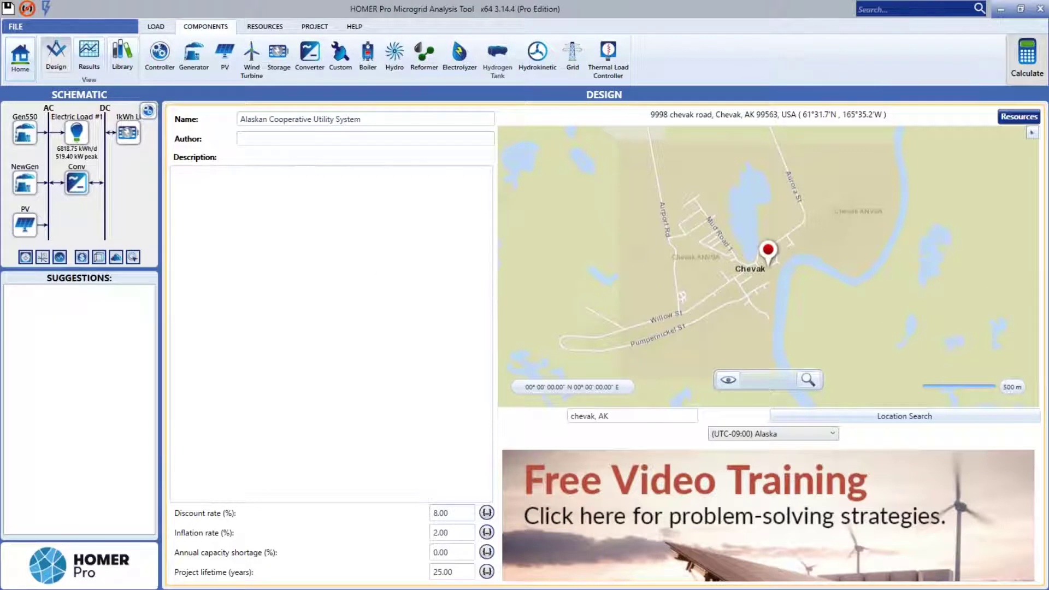
Return to the results tables, sort the sensitivity cases by ascending solar reserve, and show the 25% case's optimization results
{"action": "left_click", "coordinate": [90, 65]}
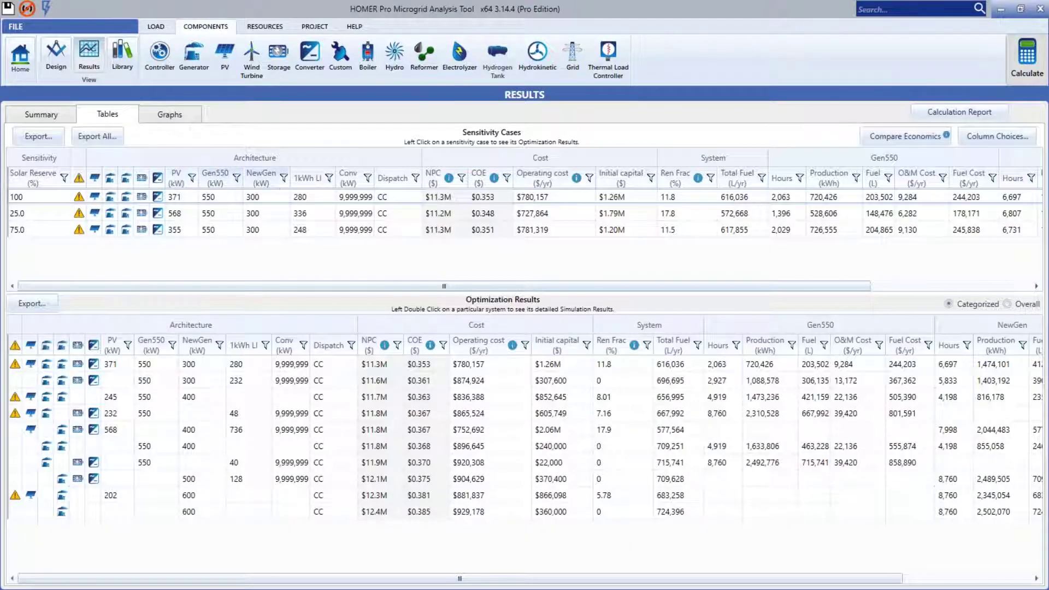
{"action": "left_click", "coordinate": [31, 183]}
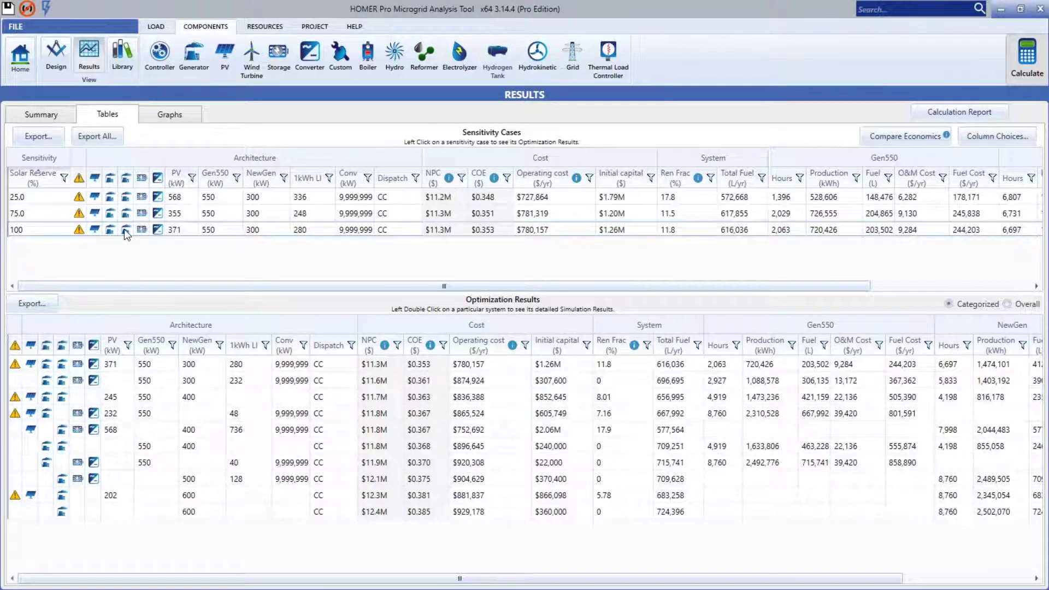
{"action": "left_click", "coordinate": [35, 200]}
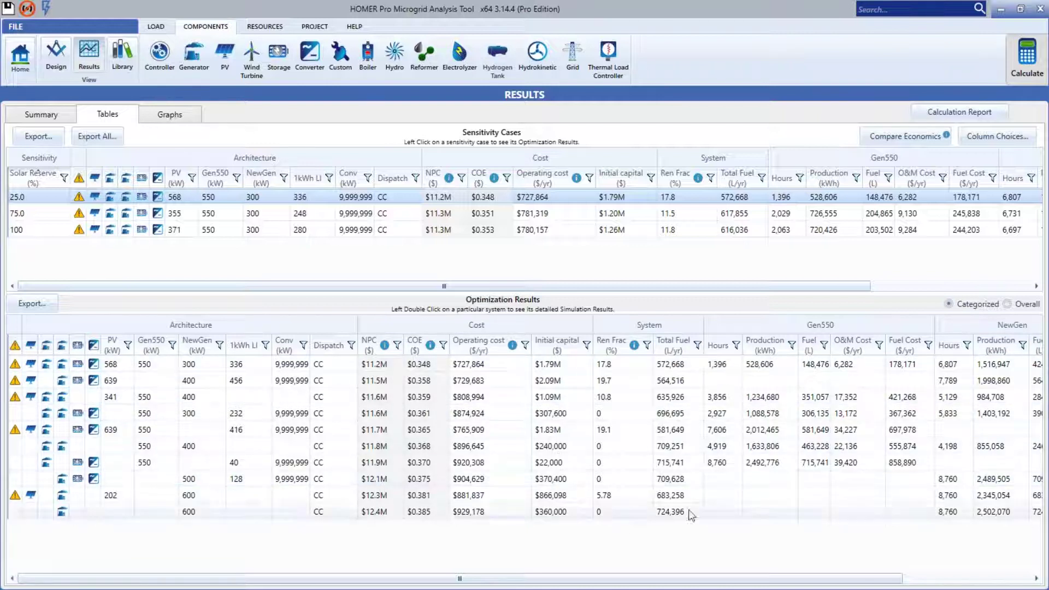
Show the overall optimization results and sort them in ascending order by initial capital, then by COE
{"action": "left_click", "coordinate": [1008, 305]}
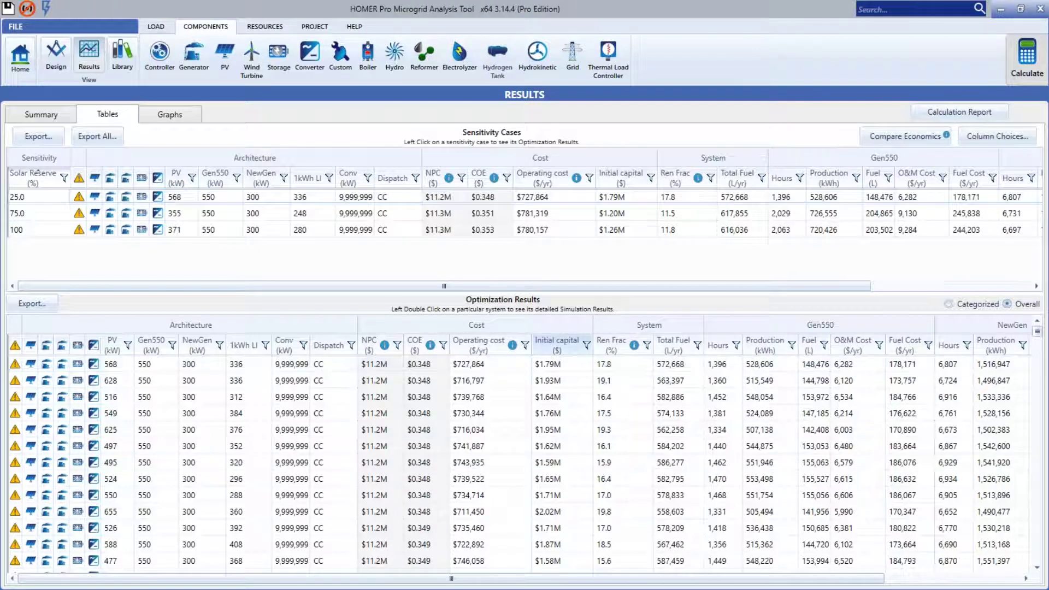
{"action": "left_click", "coordinate": [558, 349]}
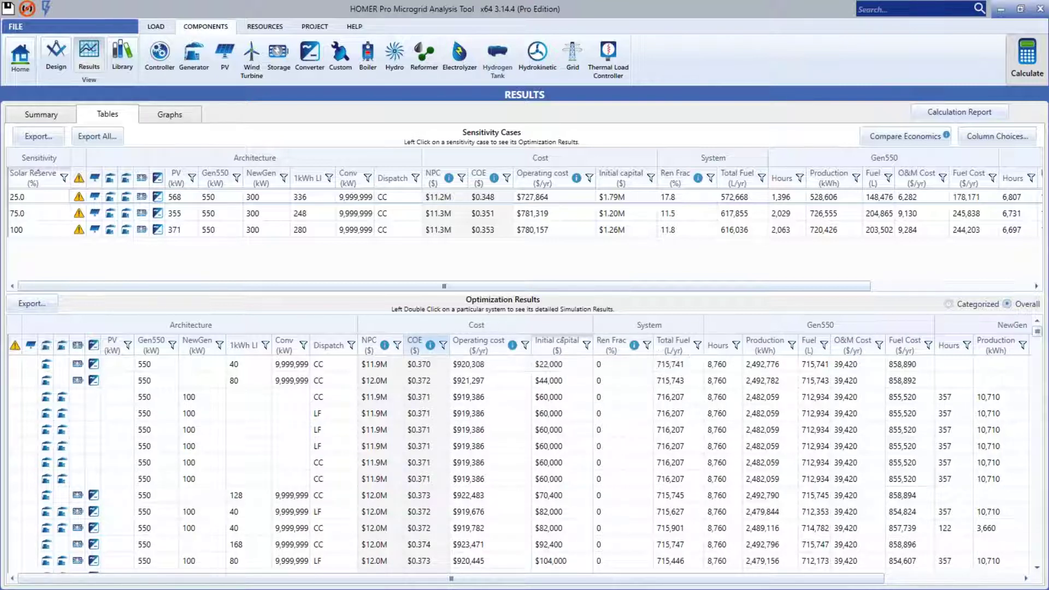
{"action": "left_click", "coordinate": [415, 345]}
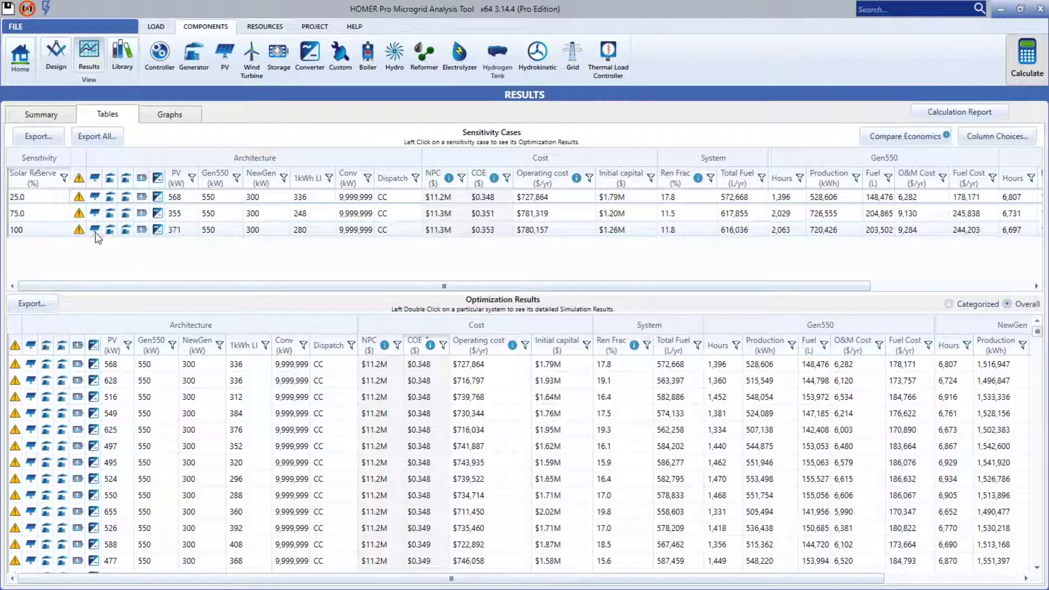
Read the system warnings in both result tables and highlight the 341 kW PV system without storage in the categorized results
{"action": "mouse_move", "coordinate": [86, 235]}
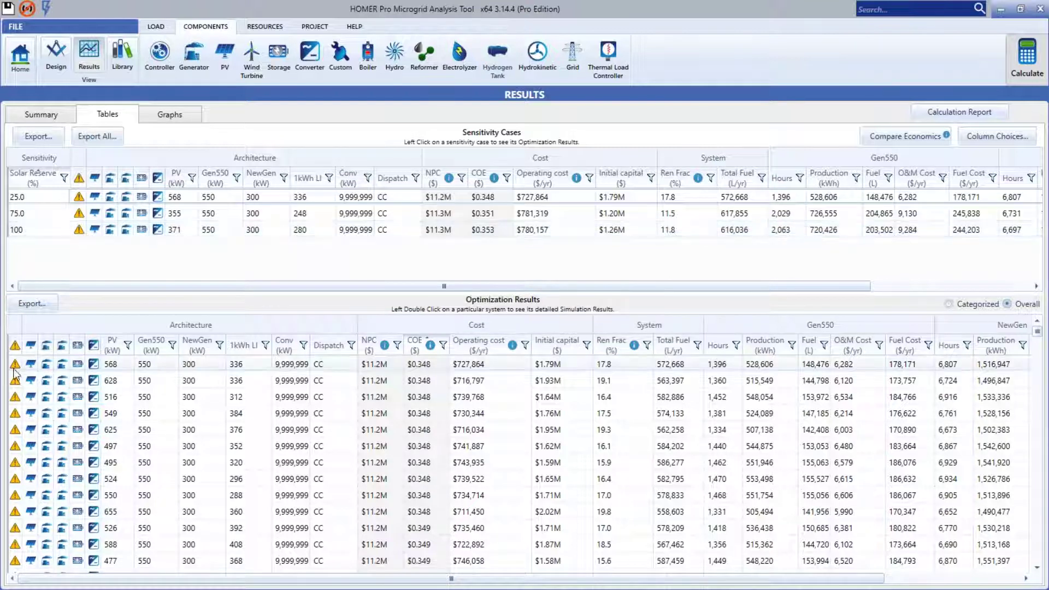
{"action": "mouse_move", "coordinate": [17, 372]}
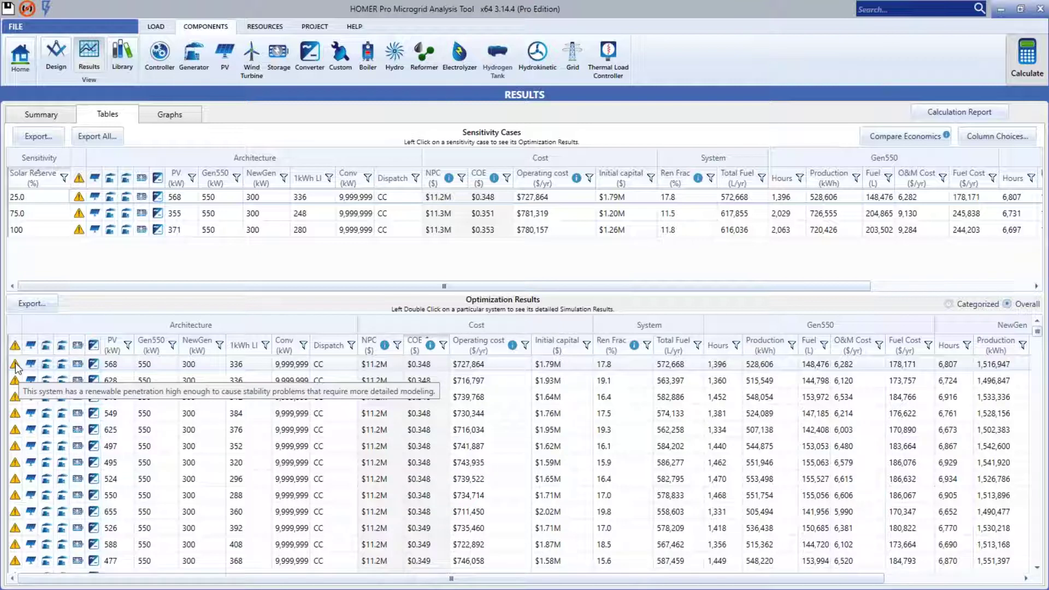
{"action": "mouse_move", "coordinate": [81, 230]}
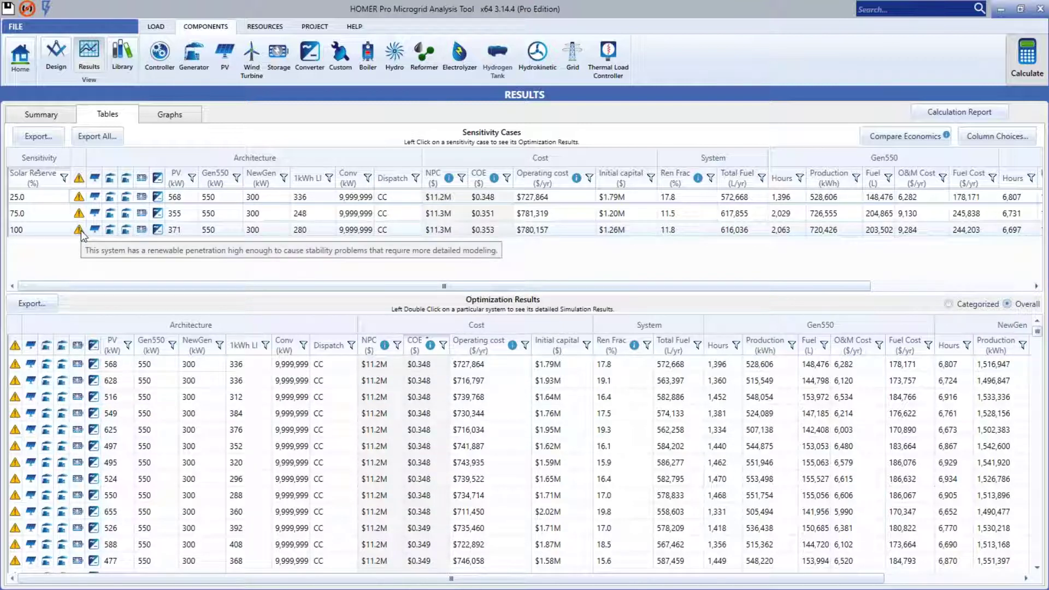
{"action": "left_click", "coordinate": [948, 303]}
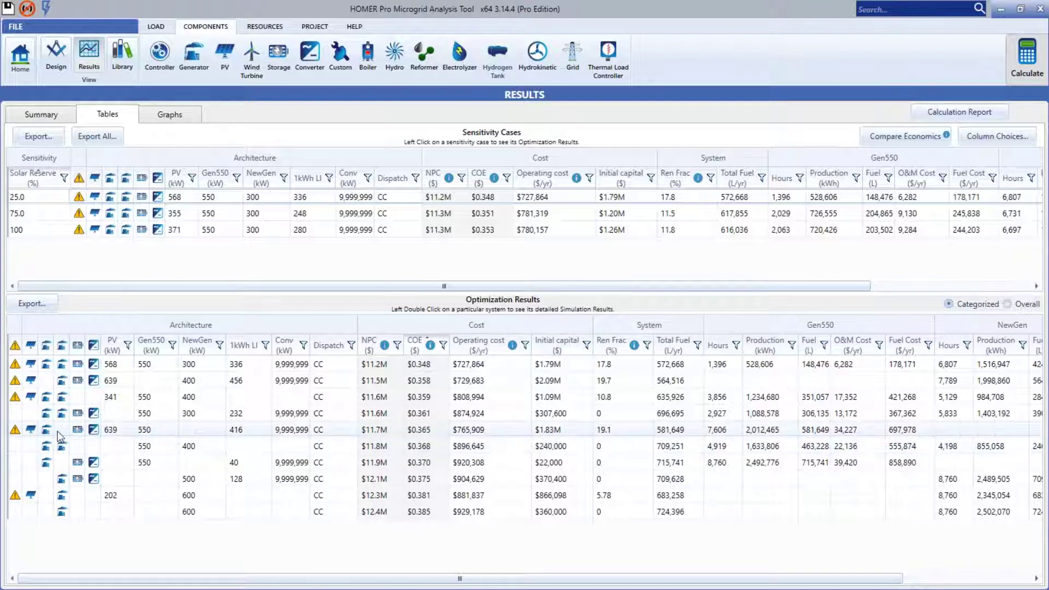
{"action": "left_click", "coordinate": [47, 401]}
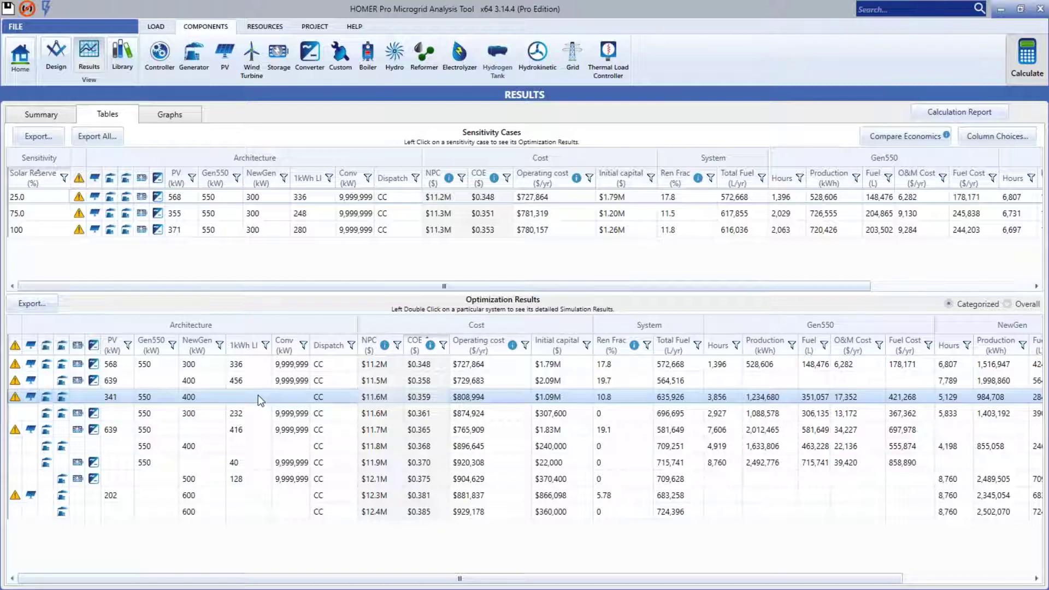
{"action": "mouse_move", "coordinate": [15, 430]}
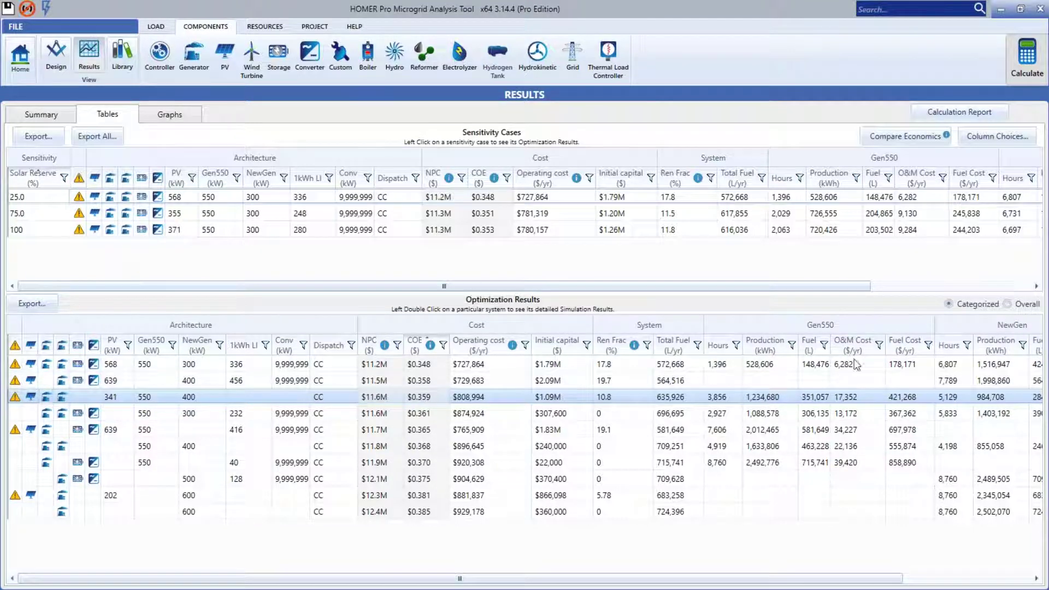
Sort the overall optimization results by 1kWh LI quantity in descending order and examine the systems with the largest battery banks
{"action": "left_click", "coordinate": [1008, 305]}
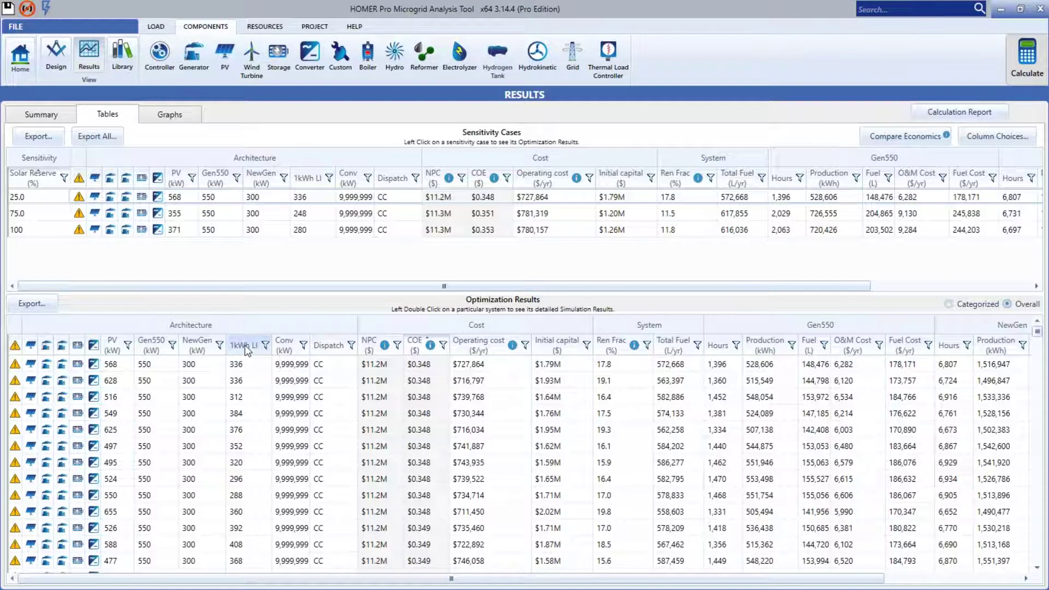
{"action": "left_click", "coordinate": [245, 345]}
{"action": "left_click", "coordinate": [245, 346]}
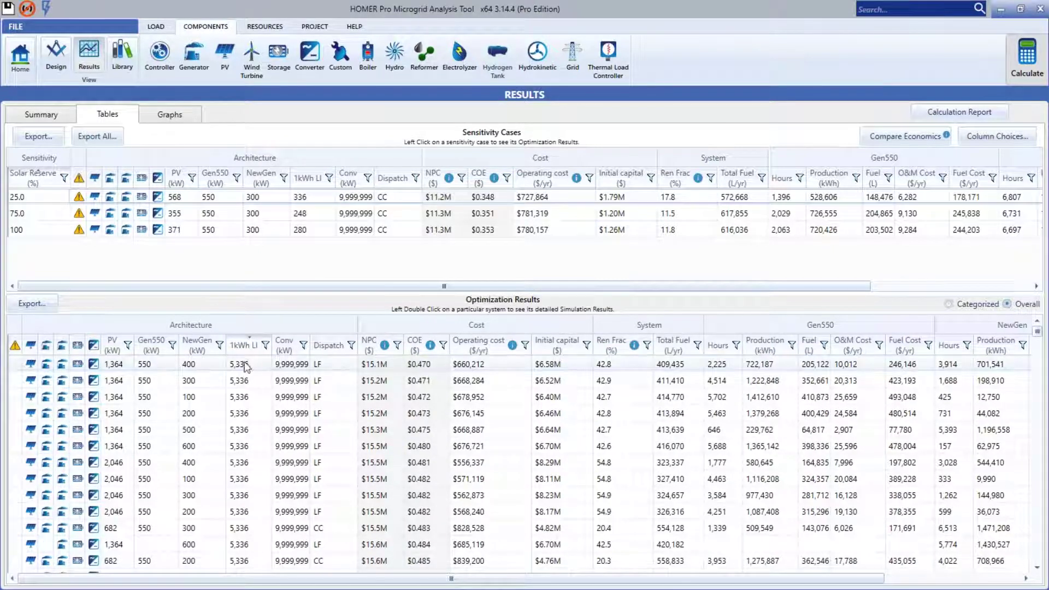
{"action": "scroll", "coordinate": [245, 377], "scroll_direction": "down", "scroll_amount": 10}
{"action": "scroll", "coordinate": [244, 390], "scroll_direction": "down", "scroll_amount": 10}
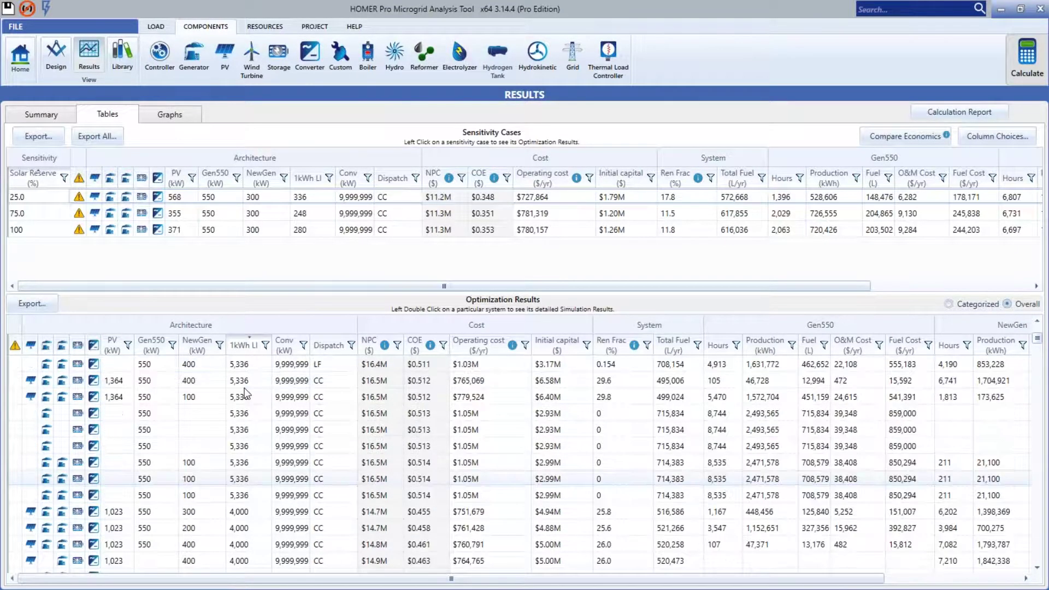
{"action": "scroll", "coordinate": [245, 392], "scroll_direction": "up", "scroll_amount": 10}
{"action": "scroll", "coordinate": [244, 382], "scroll_direction": "down", "scroll_amount": 10}
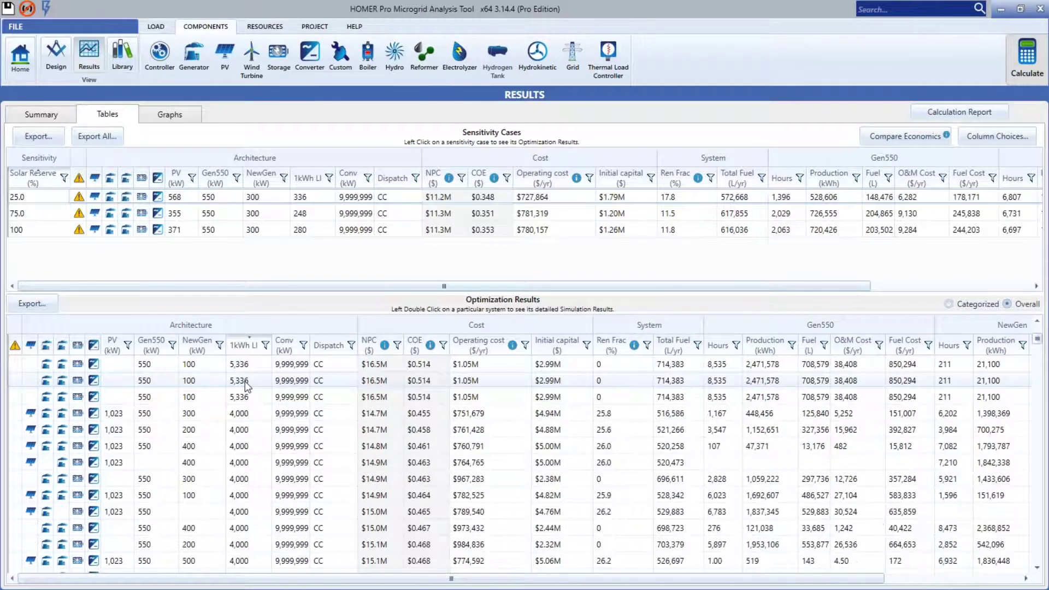
{"action": "scroll", "coordinate": [247, 386], "scroll_direction": "down", "scroll_amount": 10}
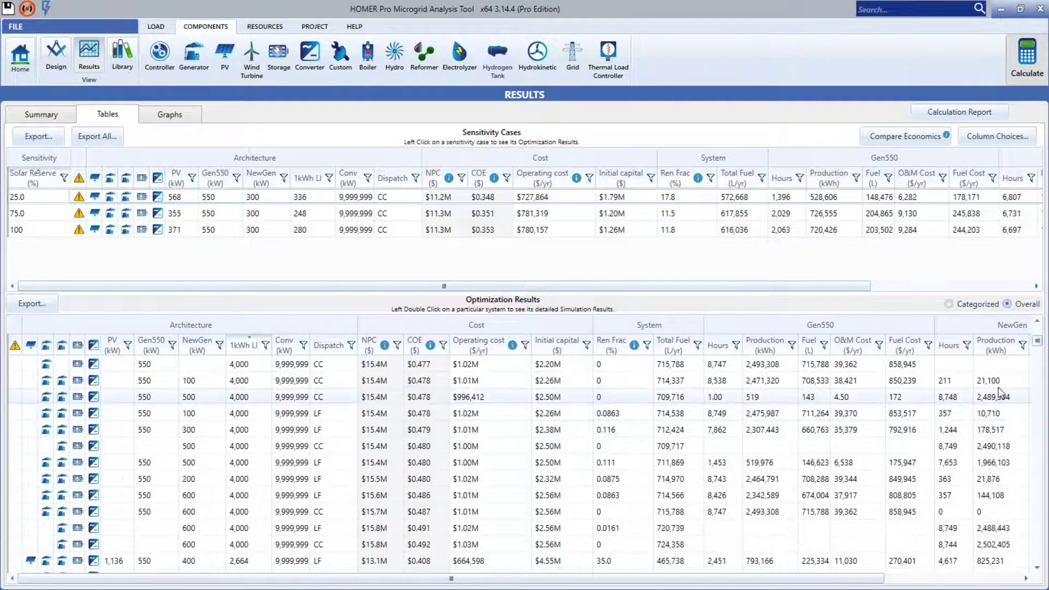
{"action": "scroll", "coordinate": [234, 371], "scroll_direction": "up", "scroll_amount": 4}
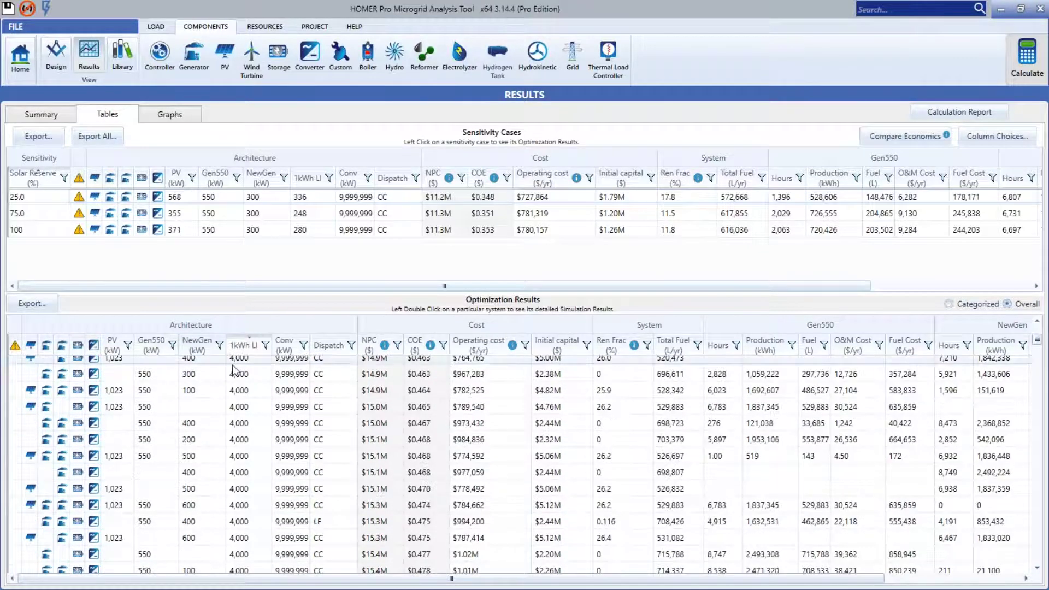
{"action": "scroll", "coordinate": [235, 366], "scroll_direction": "up", "scroll_amount": 2}
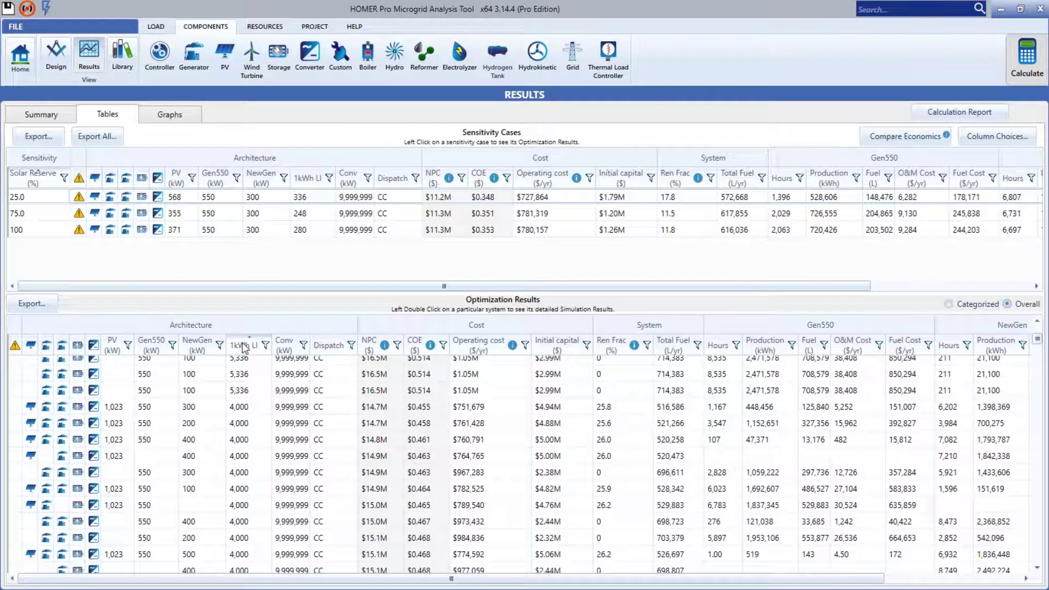
Clear the battery quantity sorting and sort the overall results by NPC from highest to lowest, then restore the lowest-cost-first order
{"action": "left_click", "coordinate": [244, 346]}
{"action": "scroll", "coordinate": [238, 385], "scroll_direction": "up", "scroll_amount": 3}
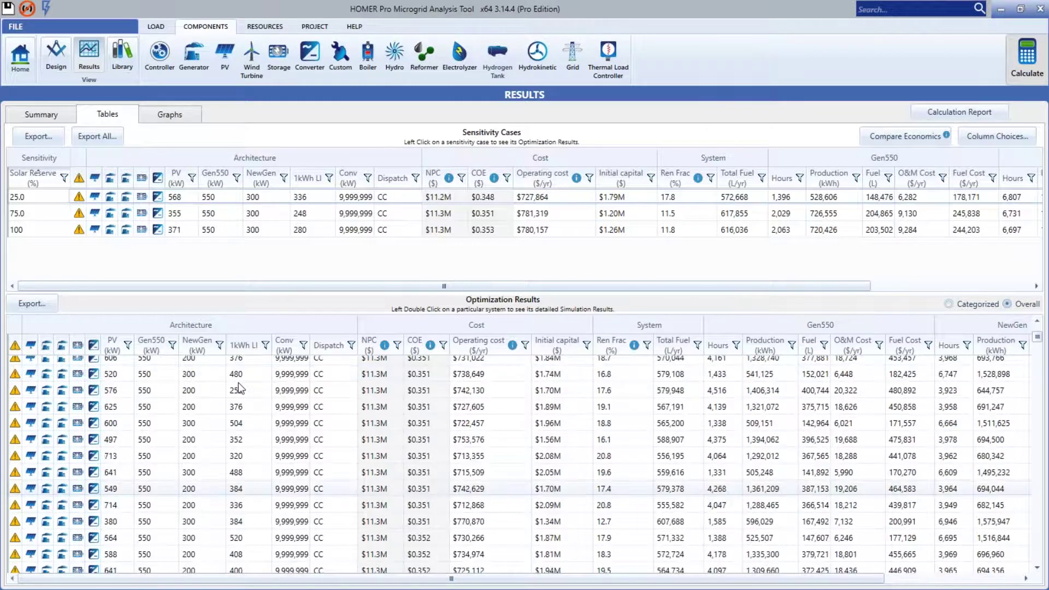
{"action": "scroll", "coordinate": [263, 381], "scroll_direction": "up", "scroll_amount": 3}
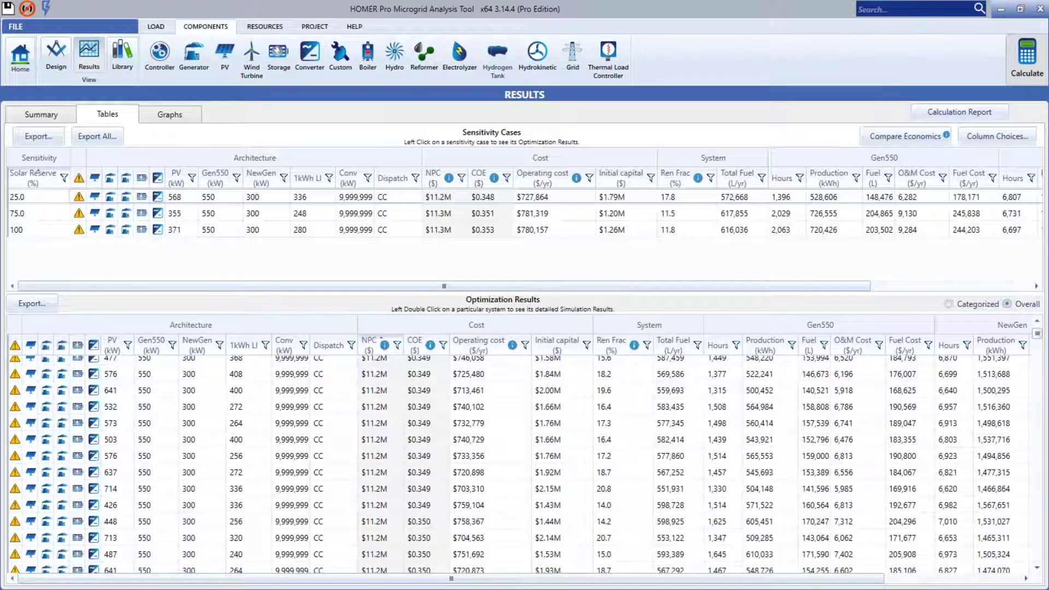
{"action": "left_click", "coordinate": [369, 344]}
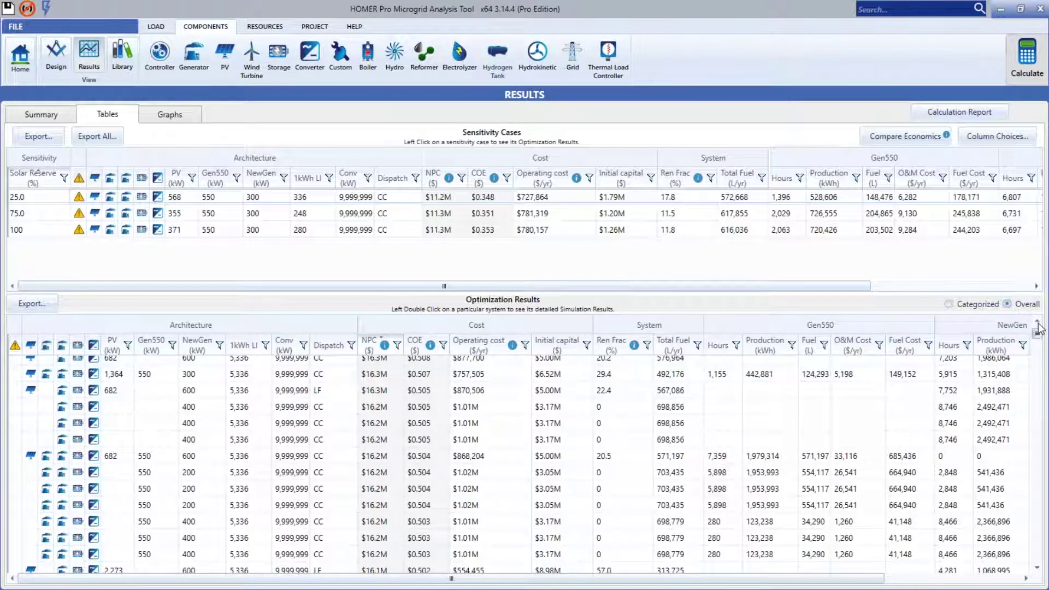
{"action": "scroll", "coordinate": [1039, 328], "scroll_direction": "up", "scroll_amount": 4}
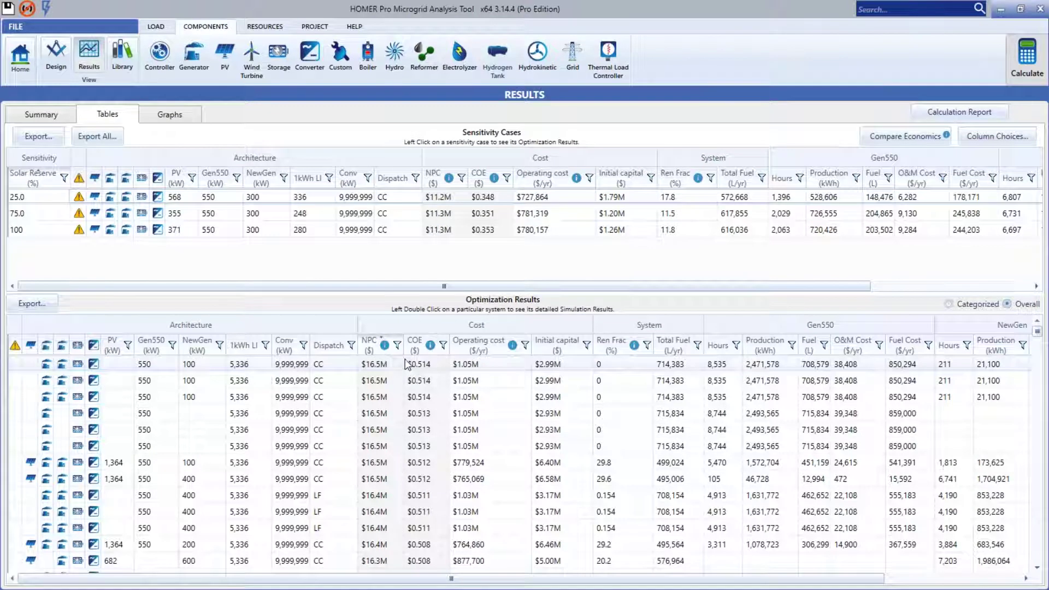
{"action": "left_click", "coordinate": [369, 344]}
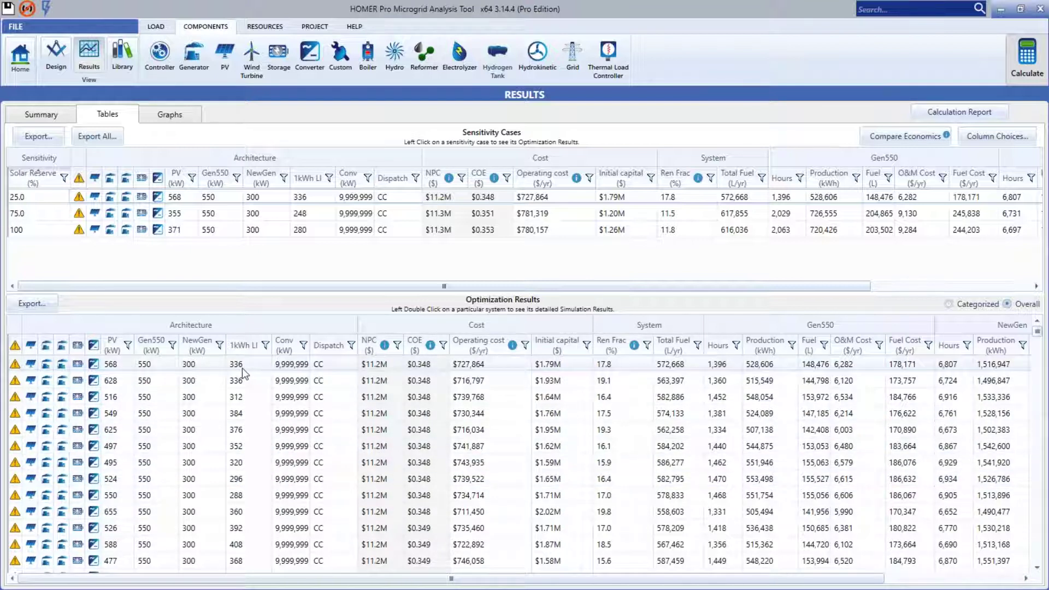
Compare the lowest-NPC systems with those sorted by 1kWh LI quantity in ascending and descending order, then clear the sorting
{"action": "scroll", "coordinate": [242, 369], "scroll_direction": "down", "scroll_amount": 4}
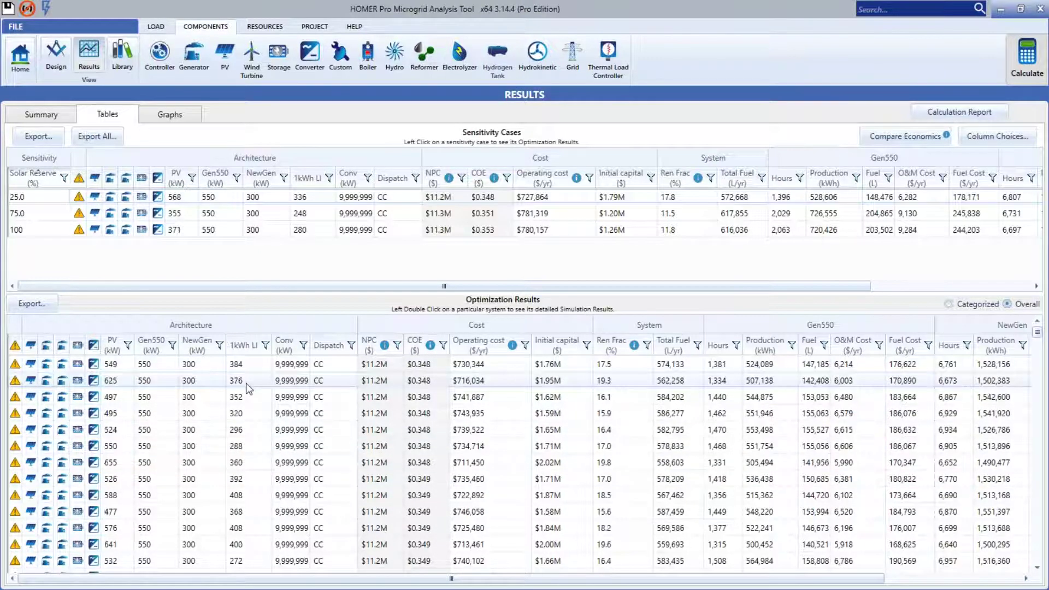
{"action": "scroll", "coordinate": [242, 415], "scroll_direction": "down", "scroll_amount": 3}
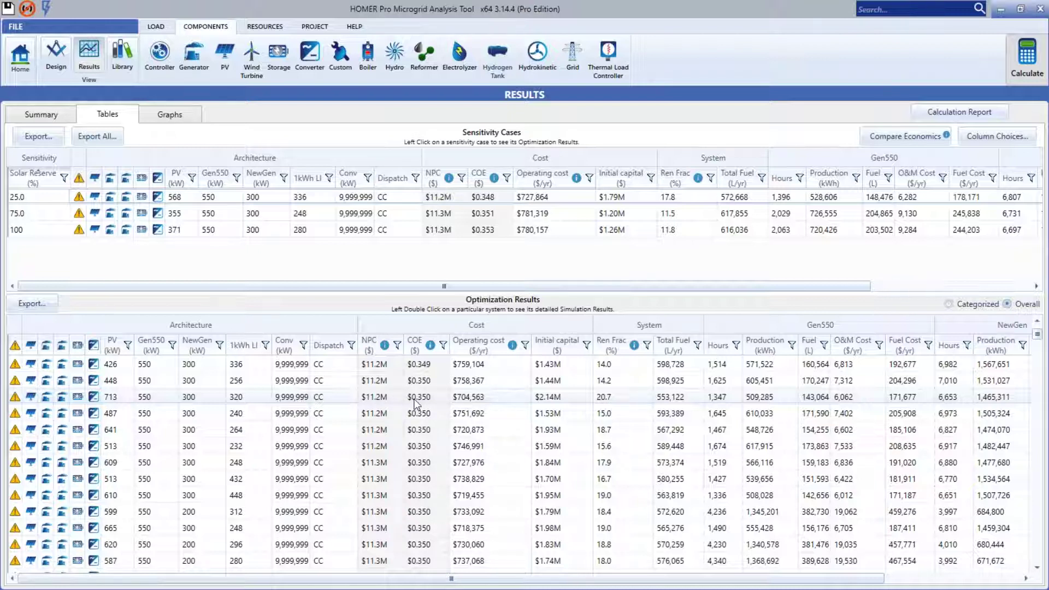
{"action": "left_click", "coordinate": [240, 350]}
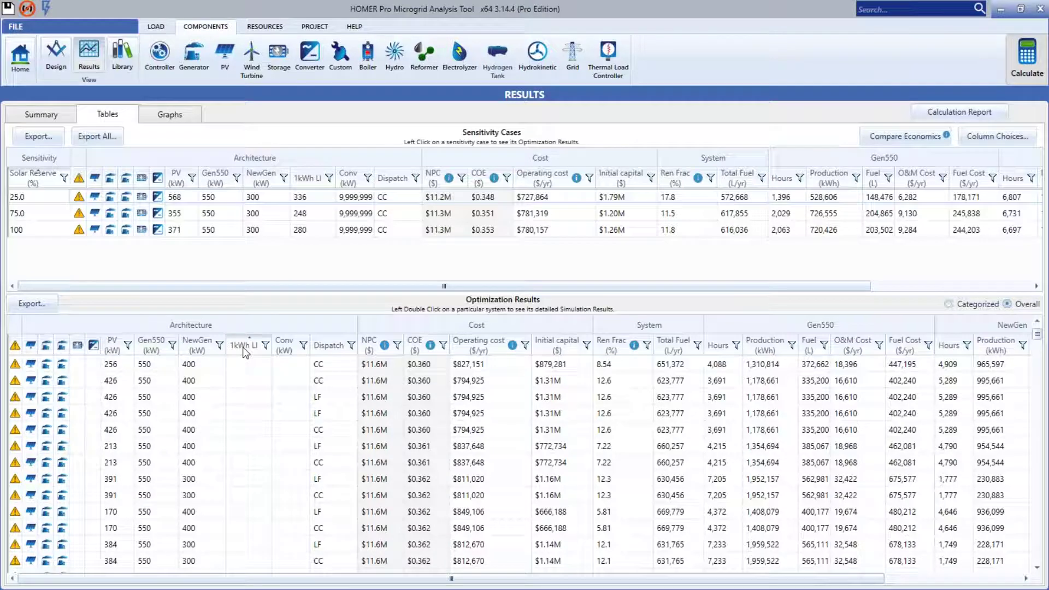
{"action": "left_click", "coordinate": [243, 349]}
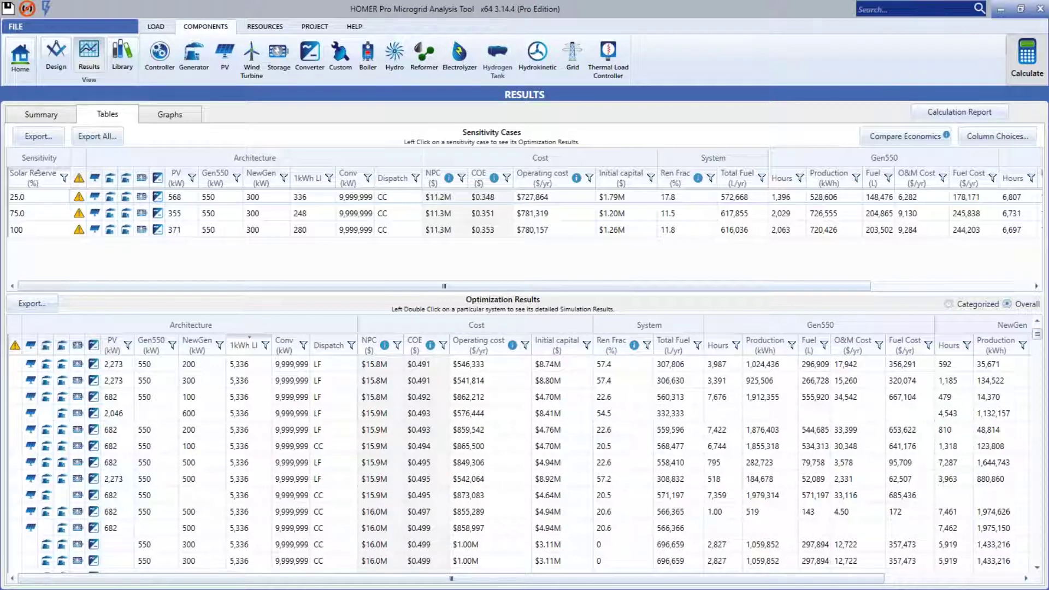
{"action": "left_click", "coordinate": [238, 350]}
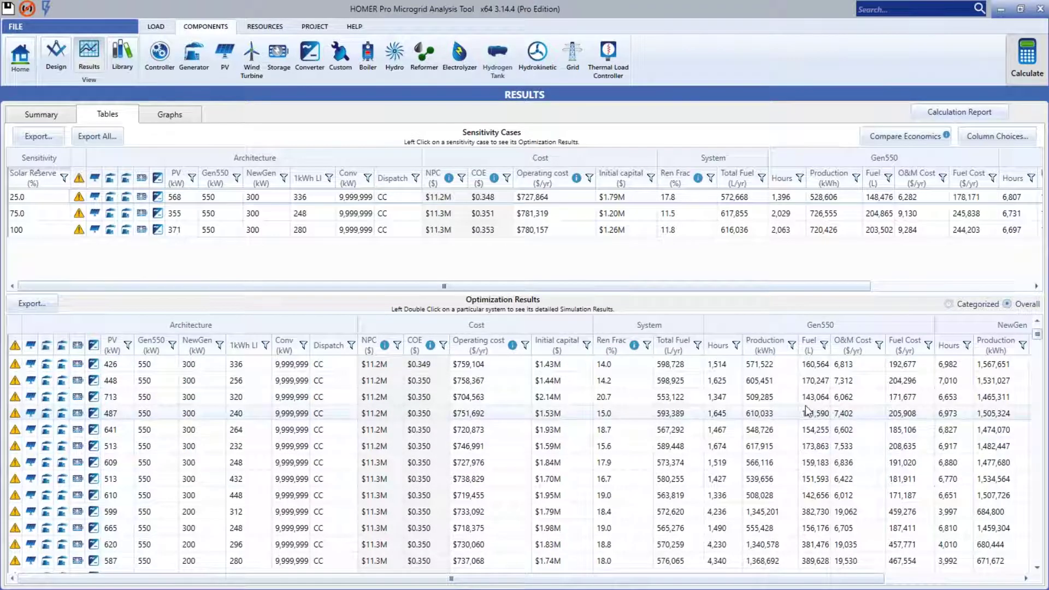
{"action": "scroll", "coordinate": [1038, 328], "scroll_direction": "up", "scroll_amount": 2}
{"action": "scroll", "coordinate": [1038, 328], "scroll_direction": "up", "scroll_amount": 4}
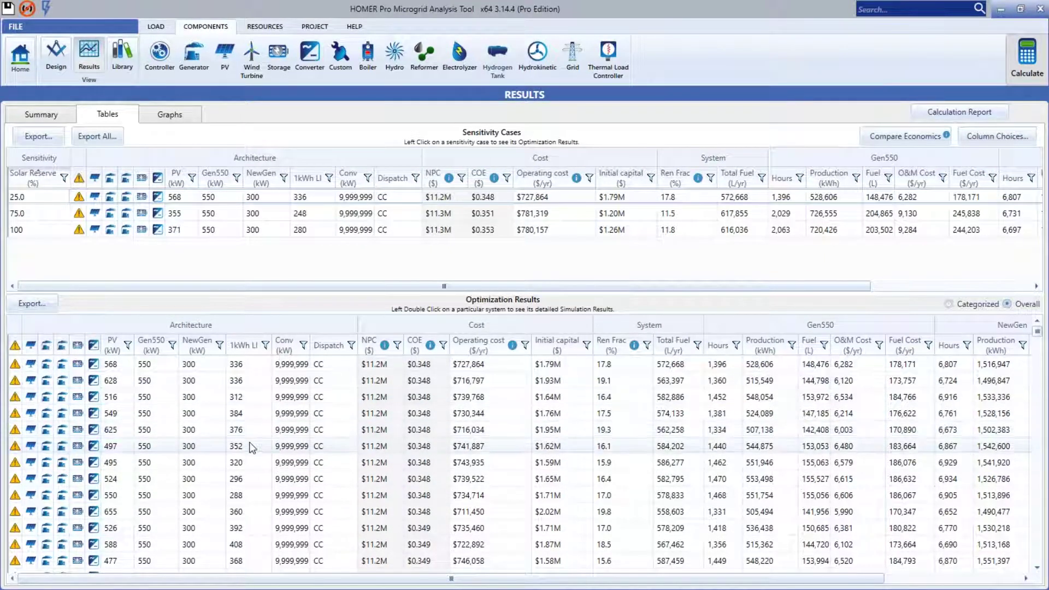
{"action": "left_click", "coordinate": [244, 348]}
{"action": "left_click", "coordinate": [245, 348]}
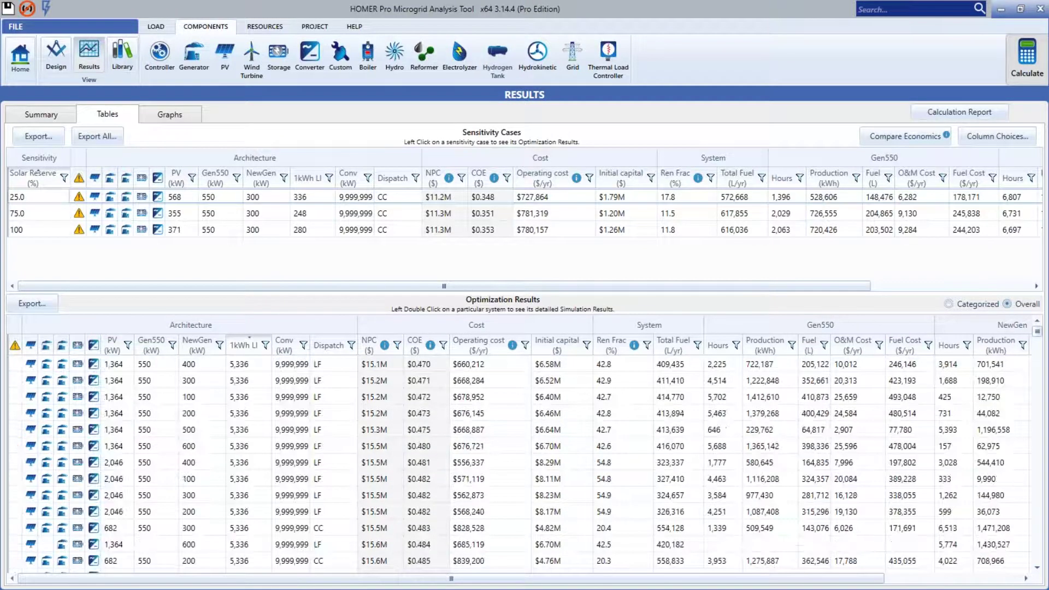
{"action": "left_click", "coordinate": [245, 349]}
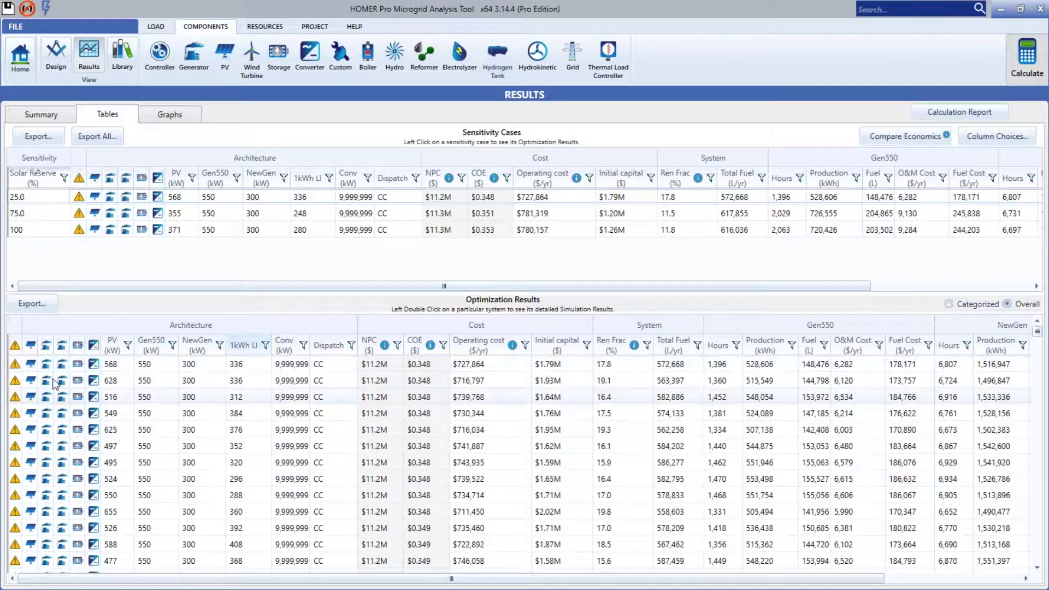
Inspect the optimization settings for the renewable penetration and battery autonomy warning thresholds and the available minutes-per-time-step options
{"action": "mouse_move", "coordinate": [15, 382]}
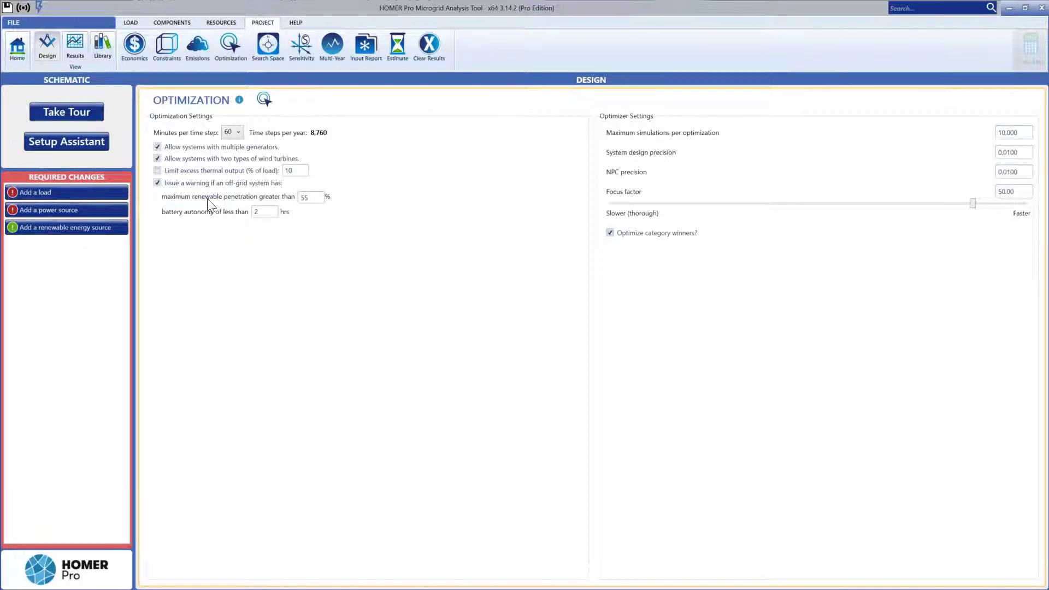
{"action": "double_click", "coordinate": [307, 200]}
{"action": "double_click", "coordinate": [254, 212]}
{"action": "left_click", "coordinate": [236, 137]}
{"action": "left_click", "coordinate": [238, 136]}
{"action": "left_click", "coordinate": [236, 135]}
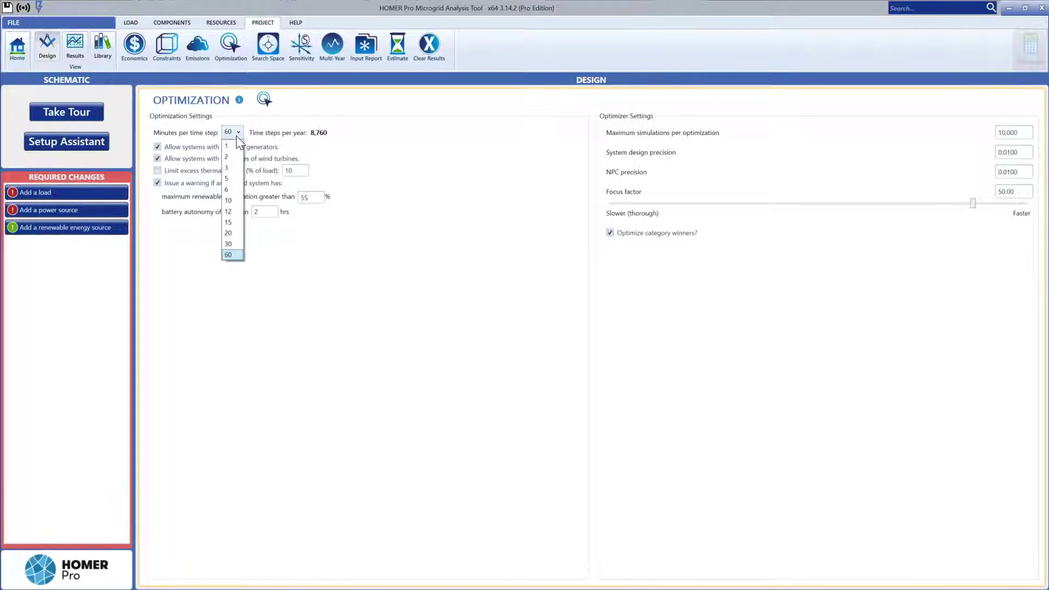
{"action": "left_click", "coordinate": [236, 136]}
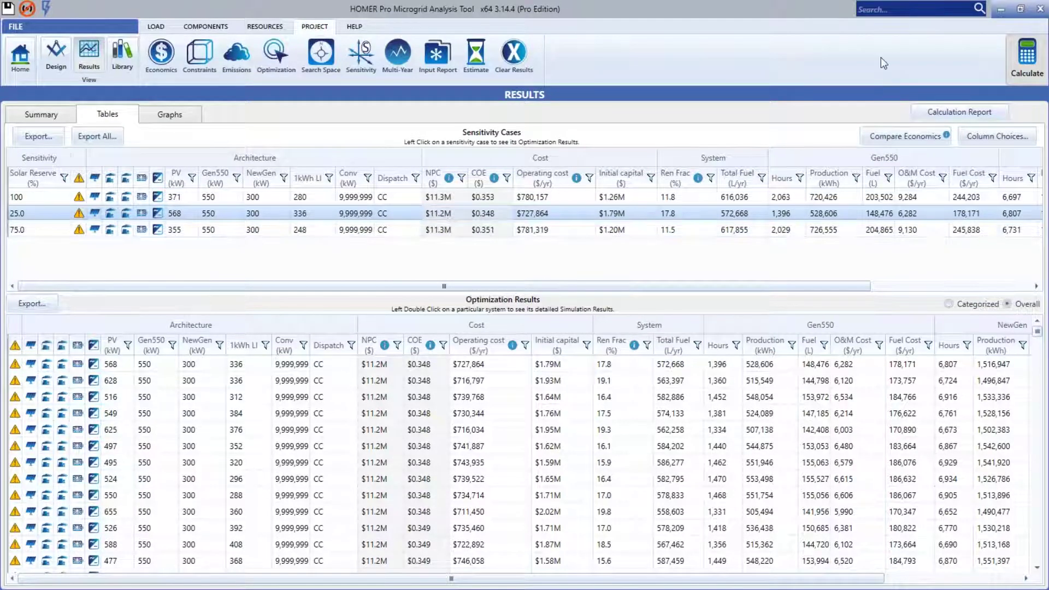
Open the simulation results of the 568 kW PV system from the categorized results and view its Generic 1kWh Li-Ion details
{"action": "left_click", "coordinate": [949, 304]}
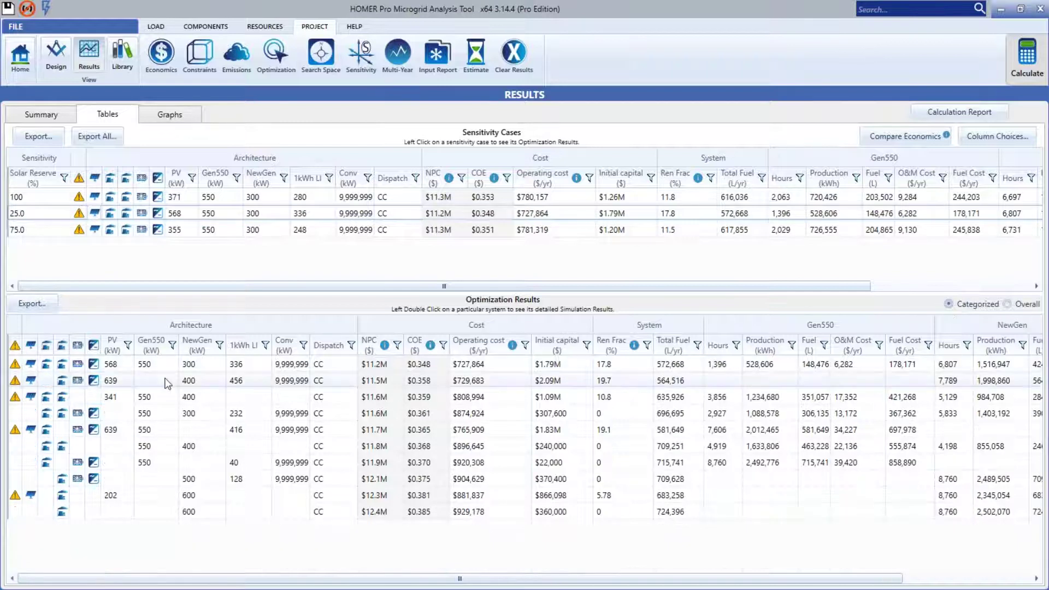
{"action": "double_click", "coordinate": [127, 365]}
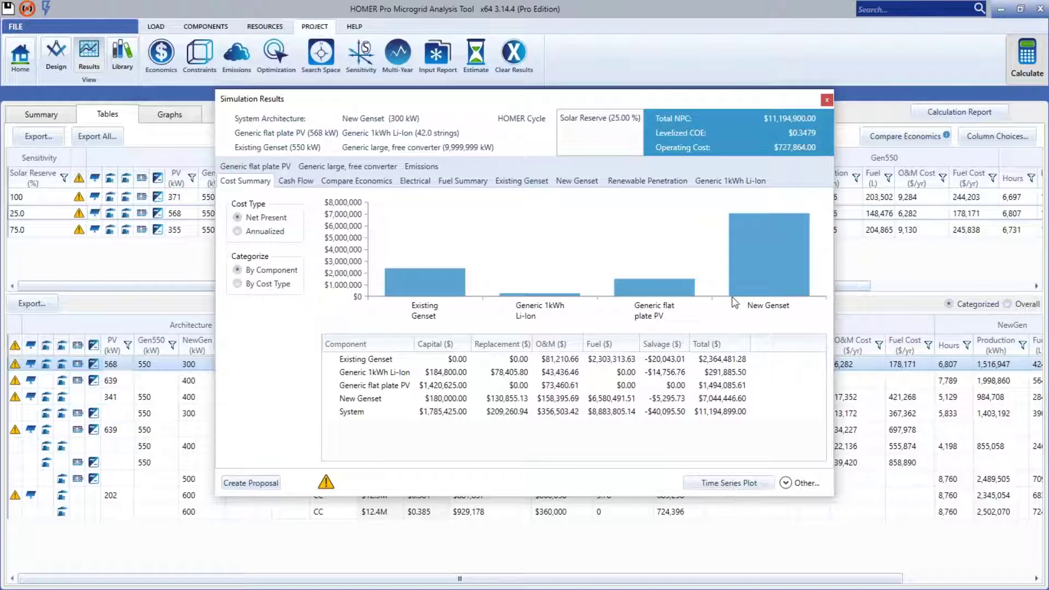
{"action": "left_click", "coordinate": [732, 184]}
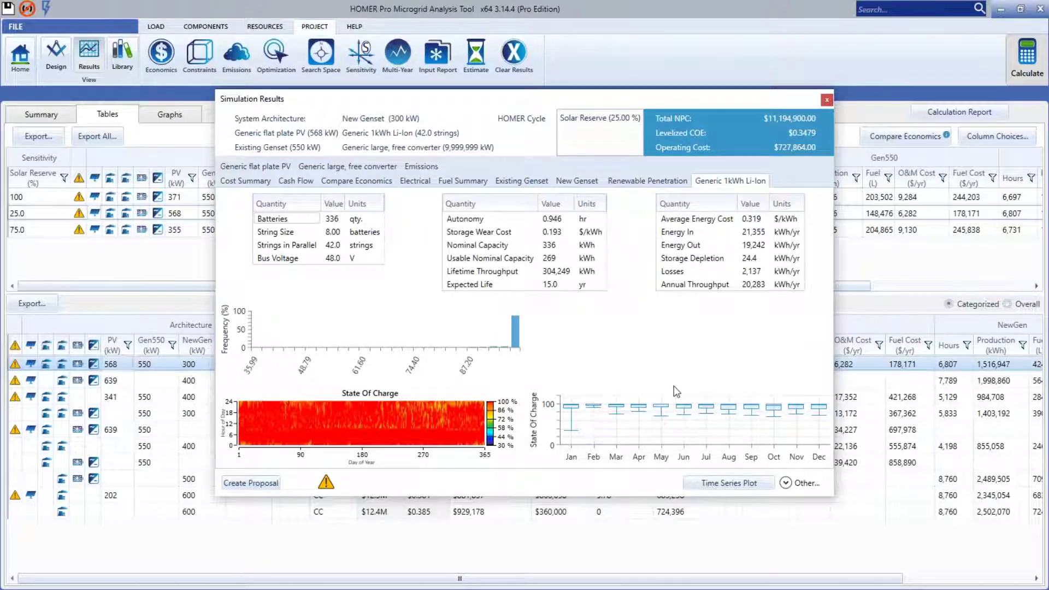
View the hourly power sources plot, zoom in to about one week in late June, then close the plot
{"action": "left_click", "coordinate": [720, 484]}
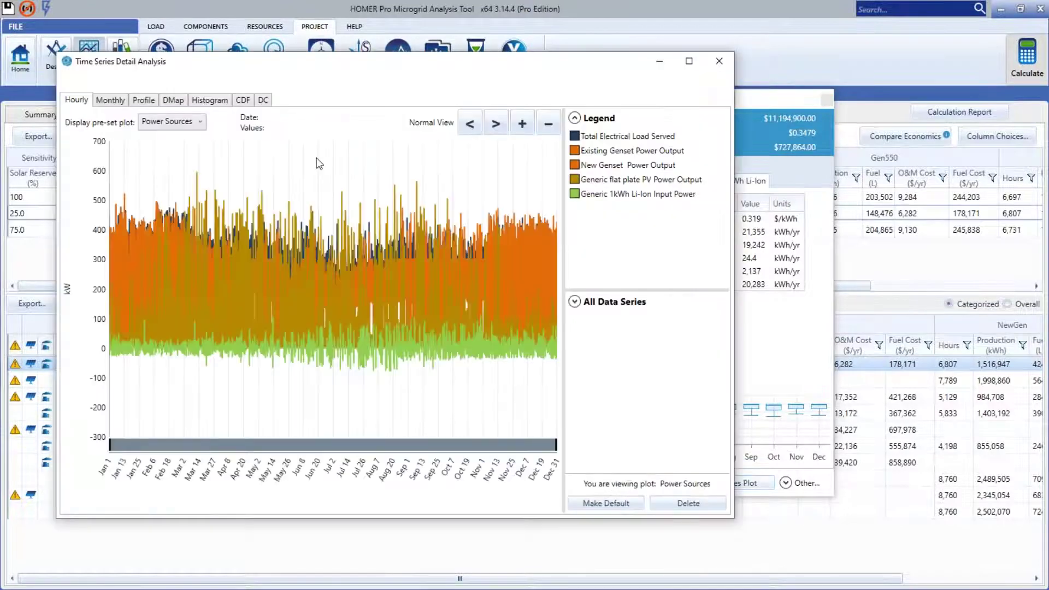
{"action": "scroll", "coordinate": [324, 286], "scroll_direction": "up", "scroll_amount": 1}
{"action": "scroll", "coordinate": [323, 287], "scroll_direction": "up", "scroll_amount": 2}
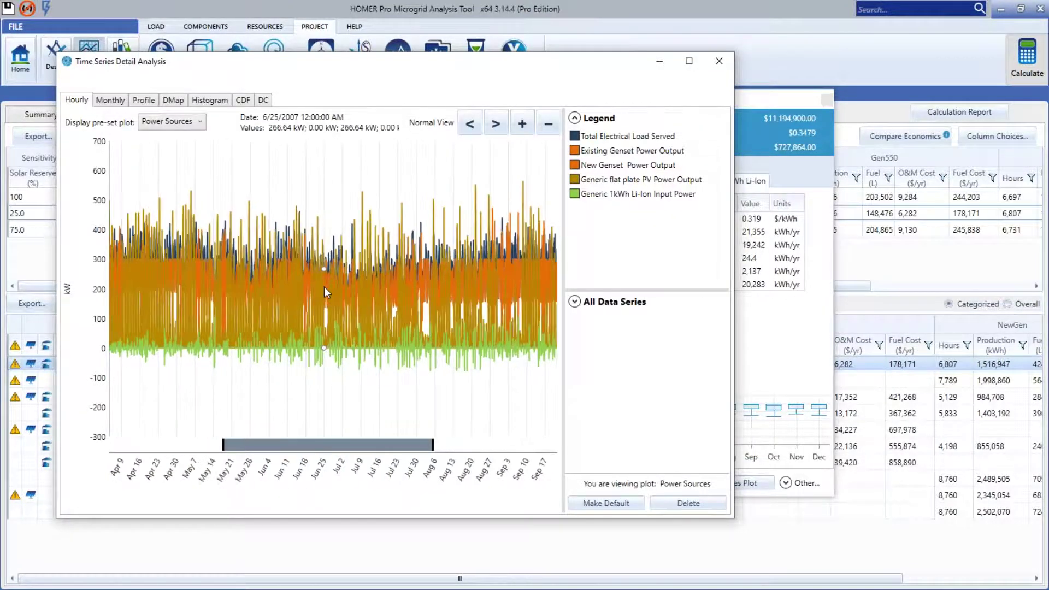
{"action": "scroll", "coordinate": [323, 287], "scroll_direction": "up", "scroll_amount": 2}
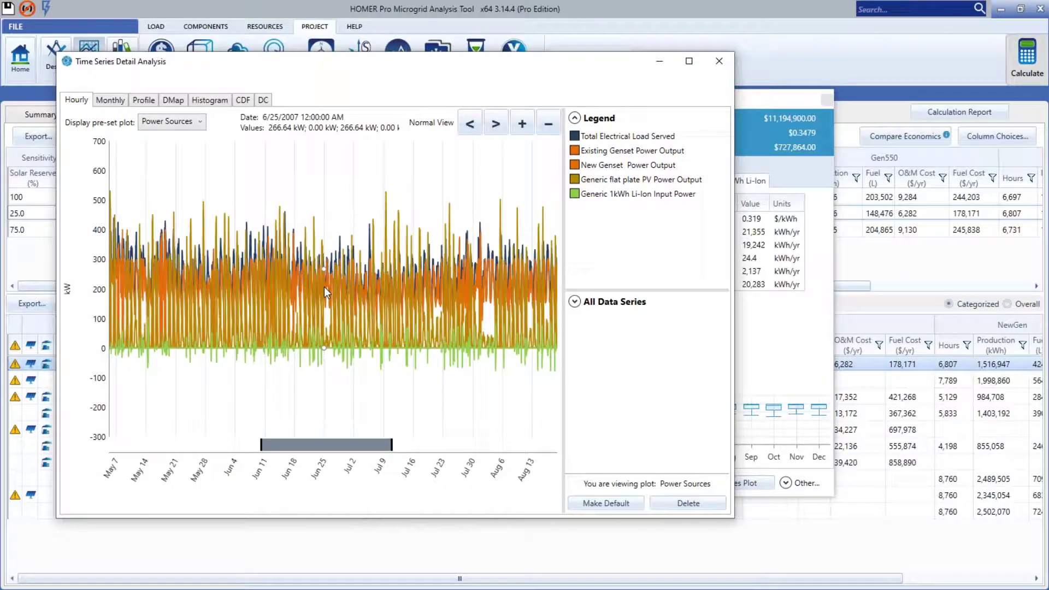
{"action": "scroll", "coordinate": [324, 287], "scroll_direction": "up", "scroll_amount": 5}
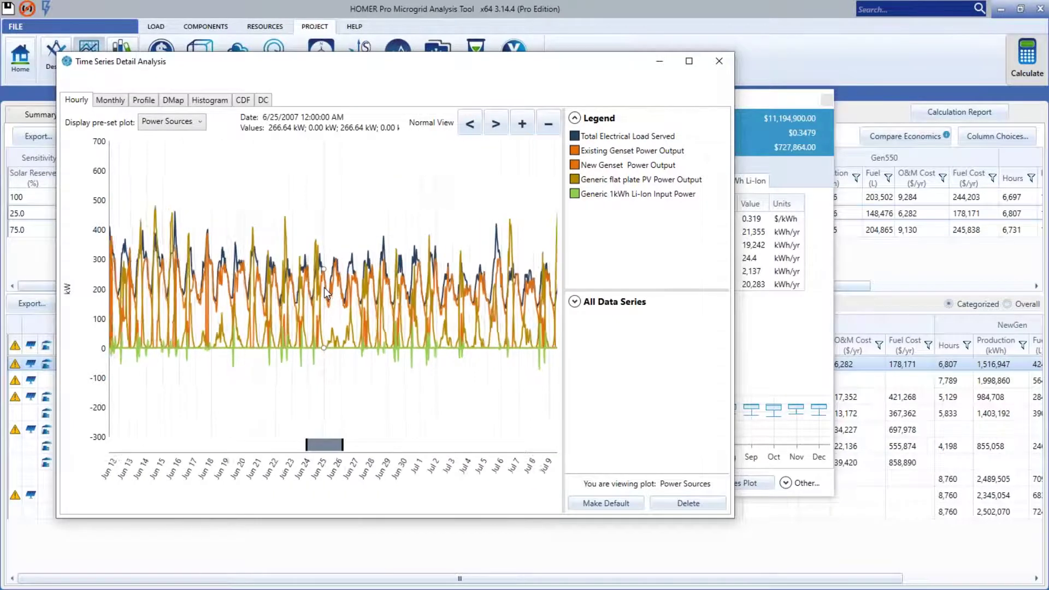
{"action": "scroll", "coordinate": [324, 287], "scroll_direction": "up", "scroll_amount": 3}
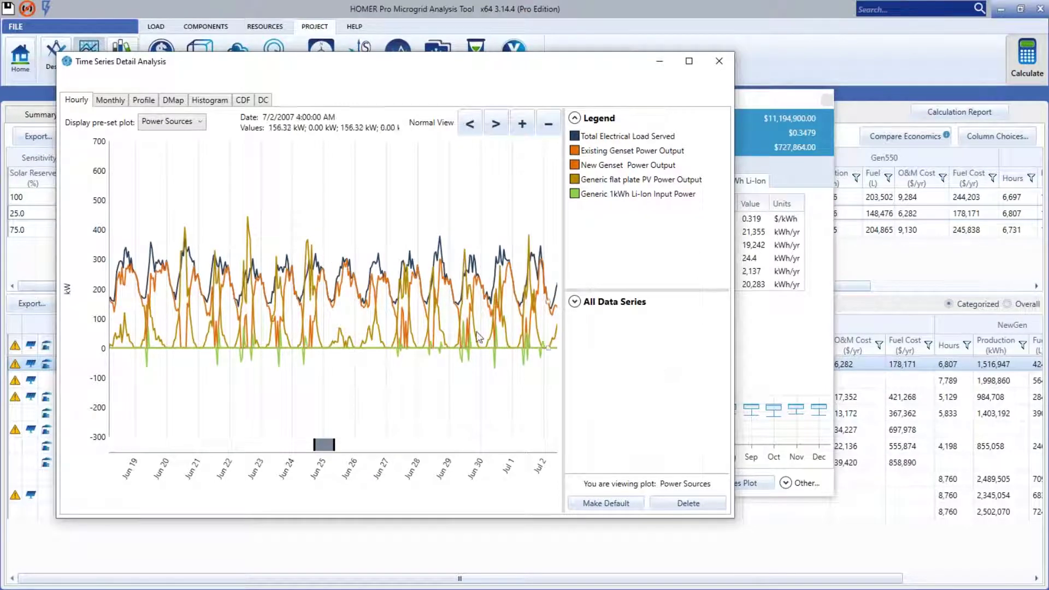
{"action": "scroll", "coordinate": [339, 304], "scroll_direction": "up", "scroll_amount": 1}
{"action": "scroll", "coordinate": [335, 298], "scroll_direction": "up", "scroll_amount": 1}
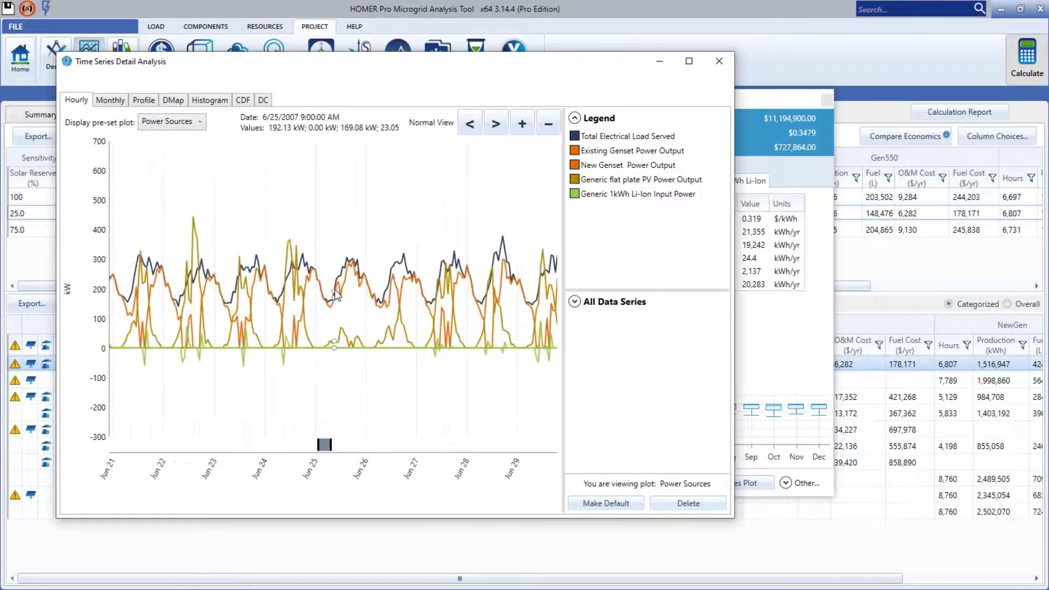
{"action": "scroll", "coordinate": [336, 295], "scroll_direction": "up", "scroll_amount": 1}
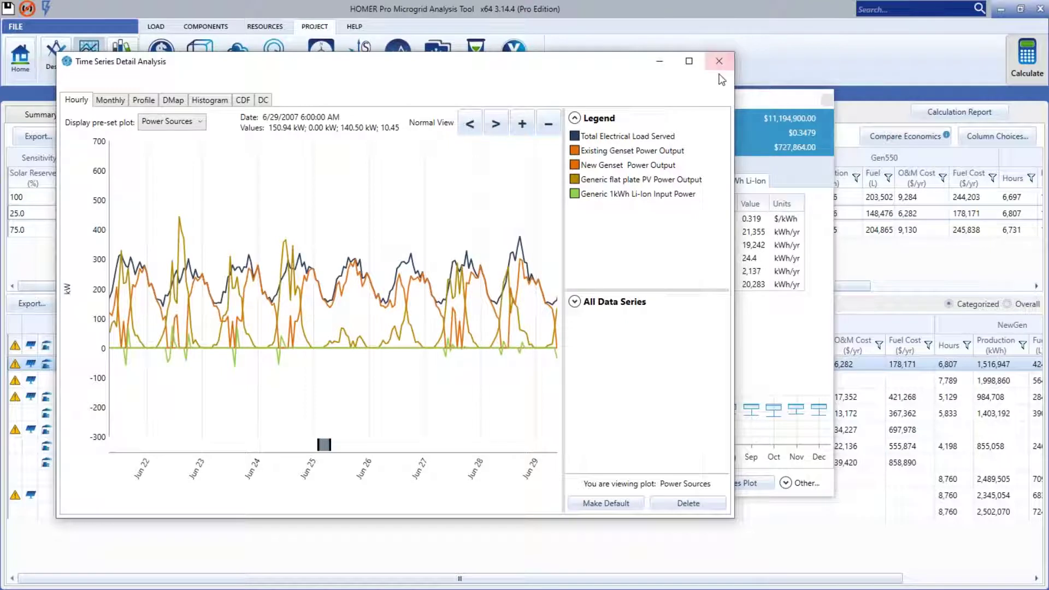
{"action": "left_click", "coordinate": [719, 62]}
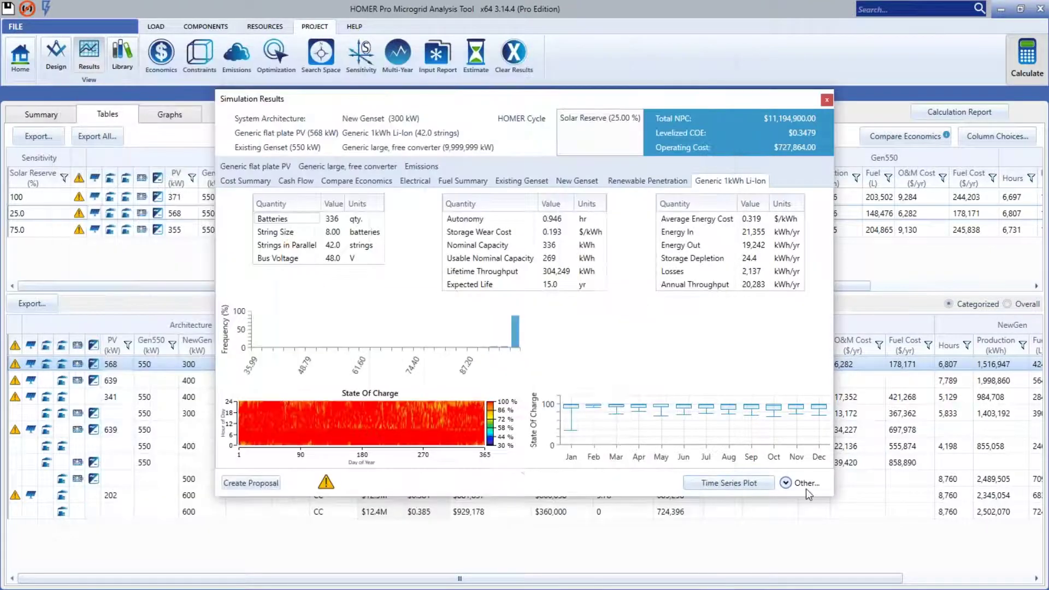
View the simulation's output time series as a table in a wider, repositioned window, then close it
{"action": "left_click", "coordinate": [806, 485]}
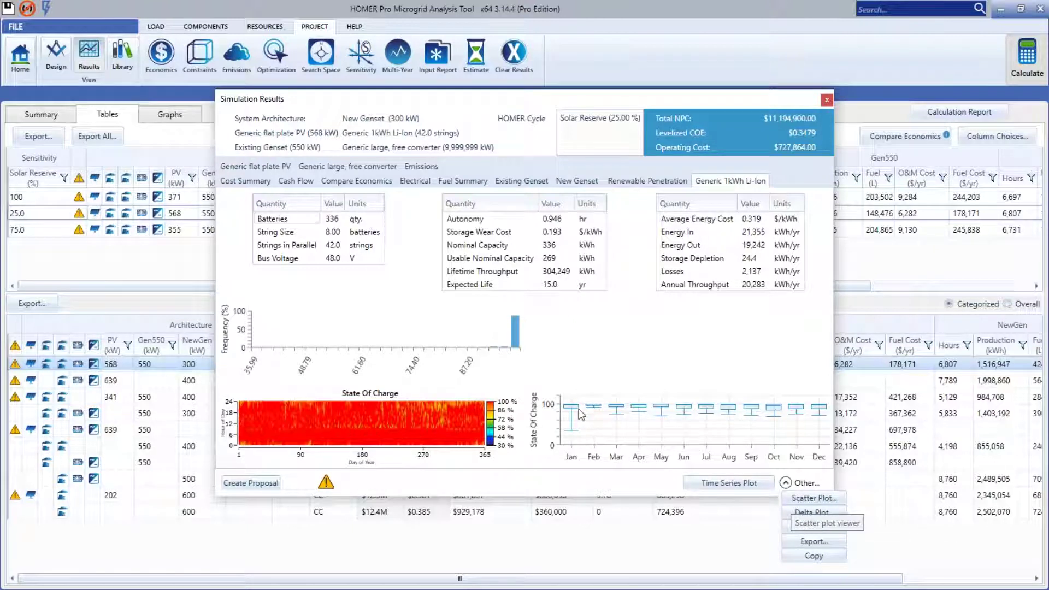
{"action": "left_click", "coordinate": [814, 496]}
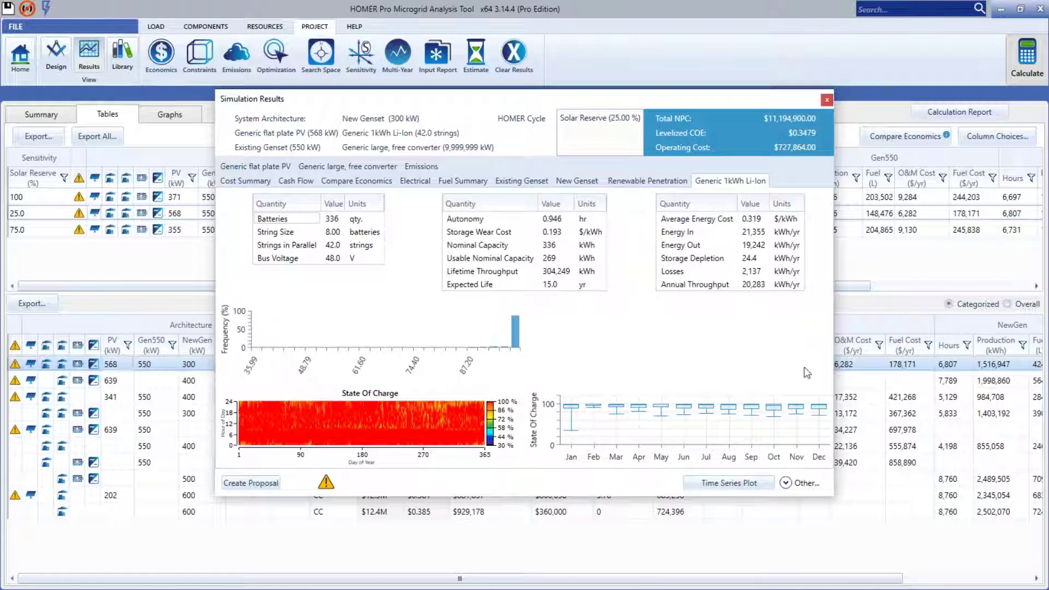
{"action": "left_click", "coordinate": [805, 484]}
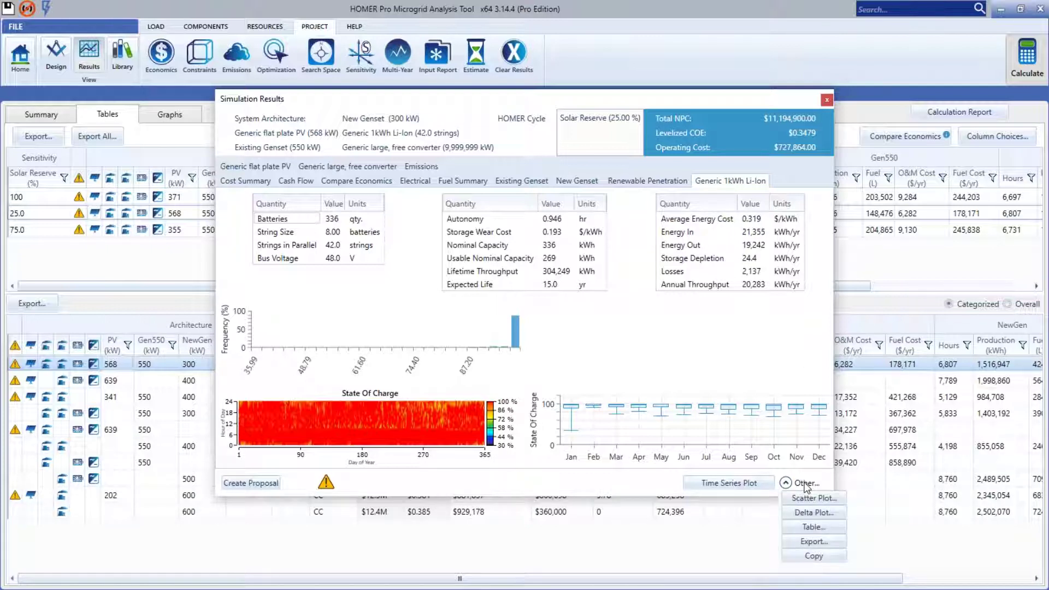
{"action": "left_click", "coordinate": [814, 527]}
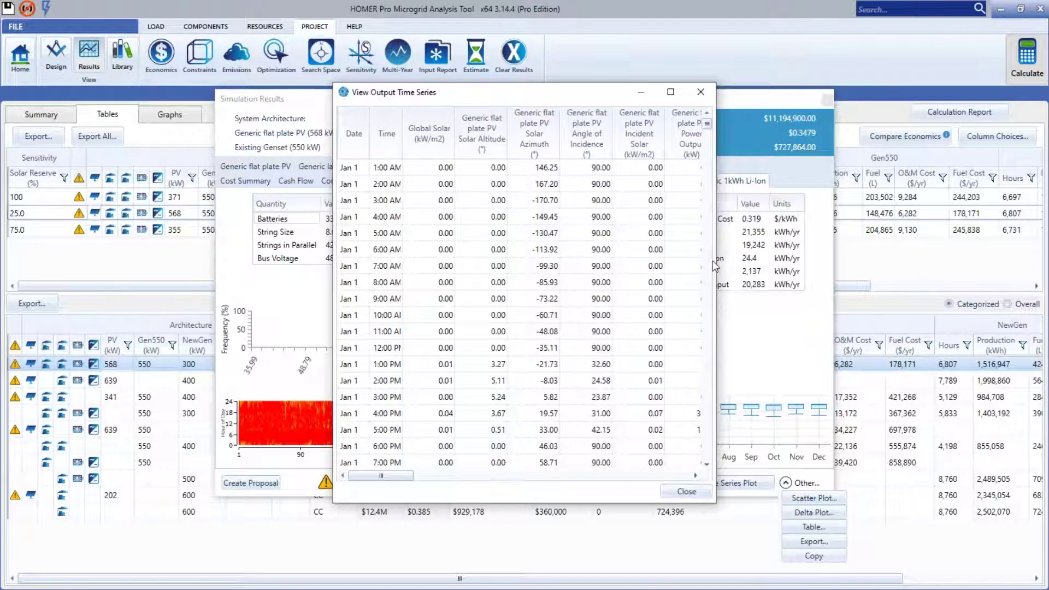
{"action": "left_click", "coordinate": [660, 266]}
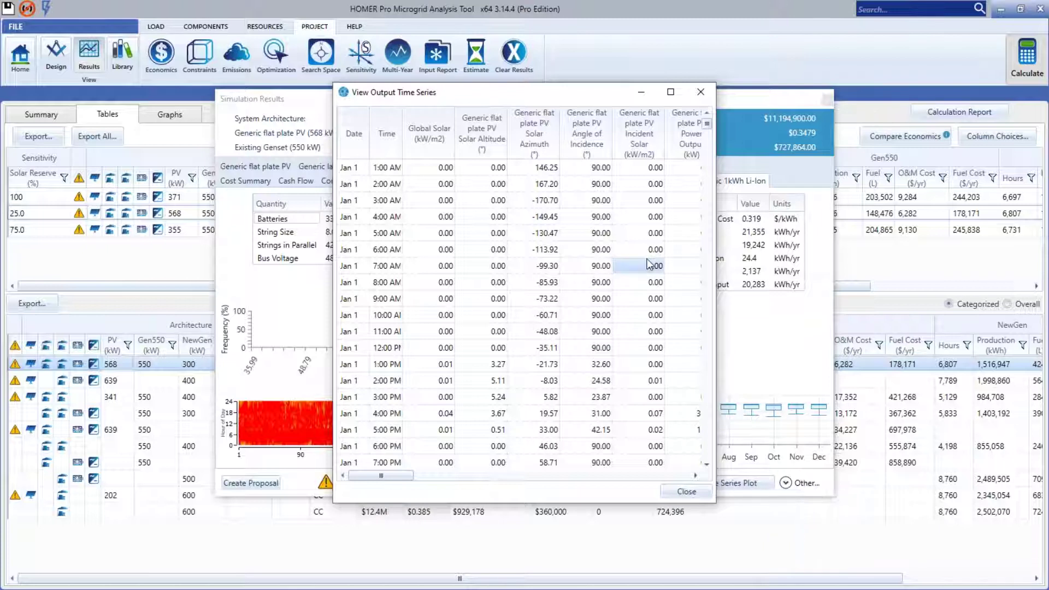
{"action": "left_click_drag", "start_coordinate": [716, 273], "coordinate": [768, 273]}
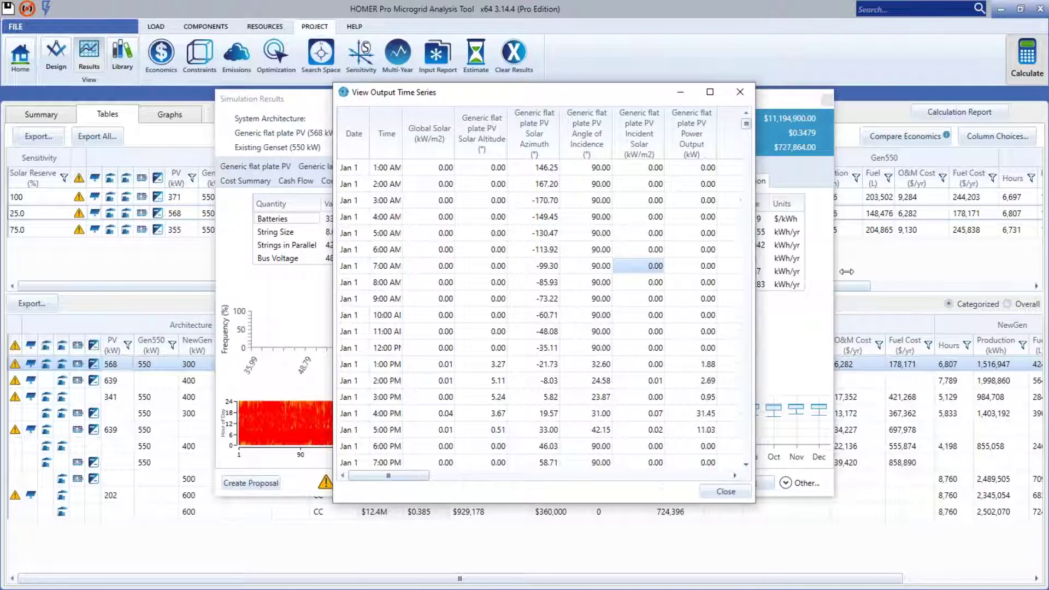
{"action": "left_click_drag", "start_coordinate": [628, 100], "coordinate": [543, 87]}
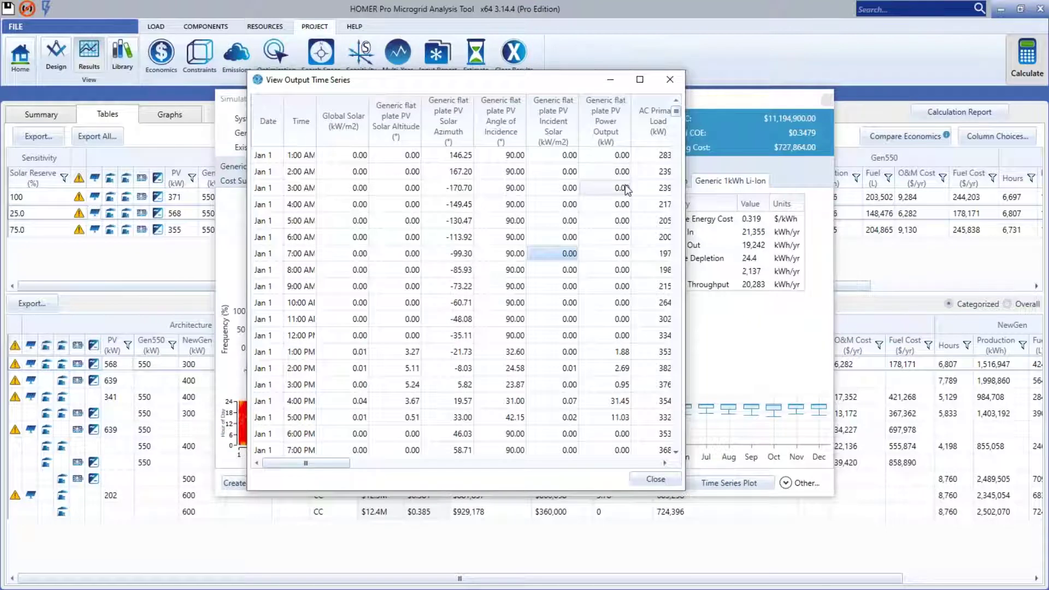
{"action": "left_click", "coordinate": [670, 84]}
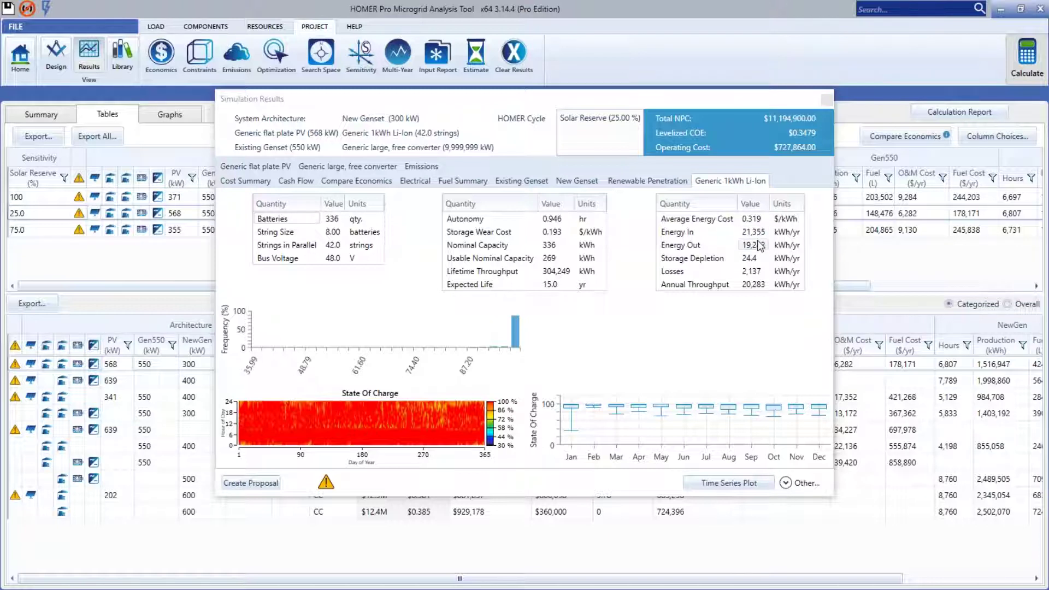
Reopen the output time series table and widen its window across most of the screen to fit more data columns
{"action": "left_click", "coordinate": [808, 483]}
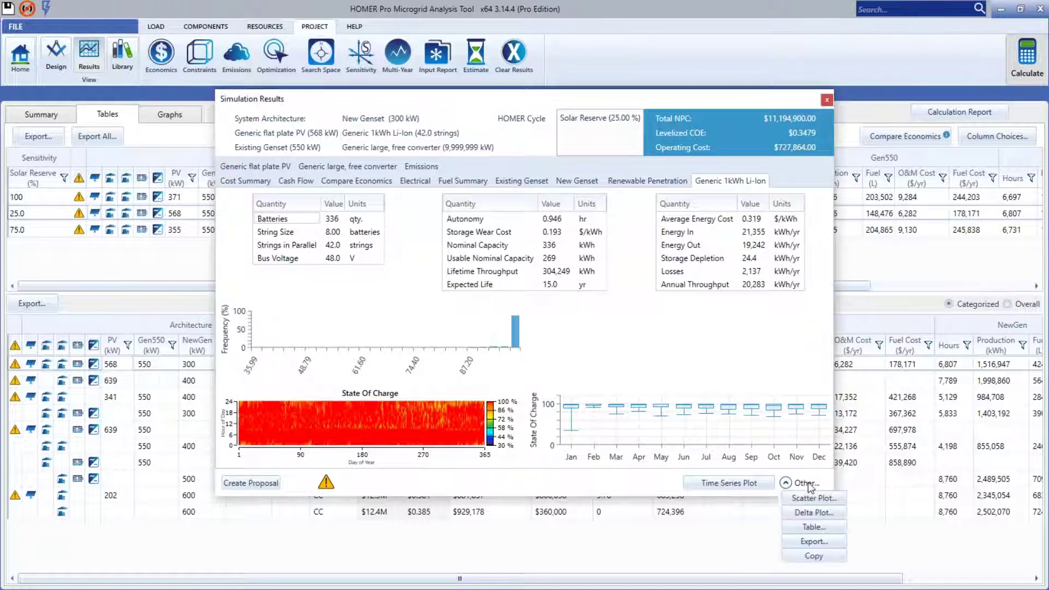
{"action": "left_click", "coordinate": [813, 527]}
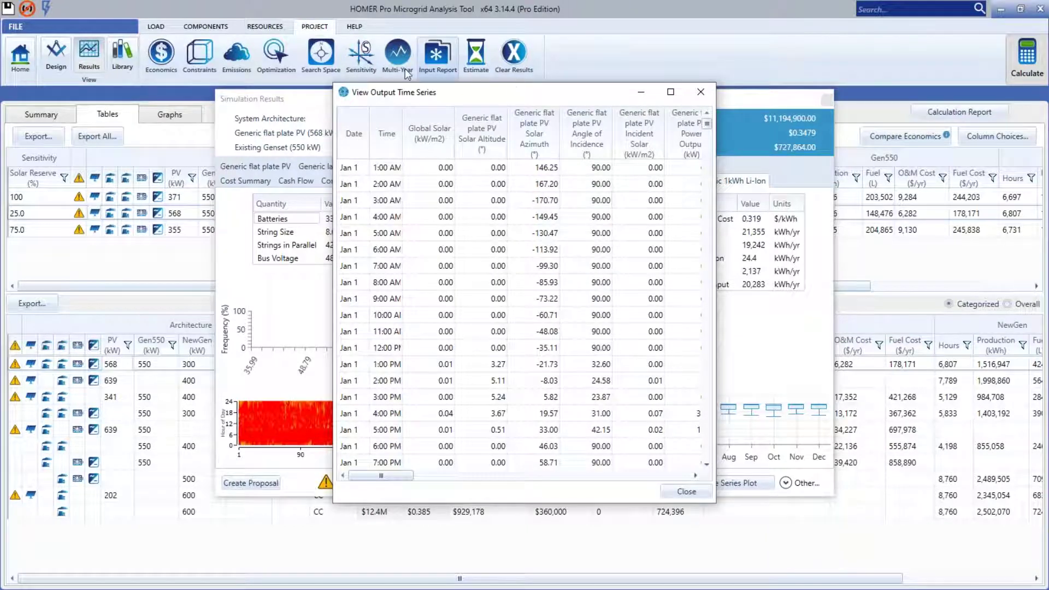
{"action": "left_click_drag", "start_coordinate": [437, 92], "coordinate": [275, 69]}
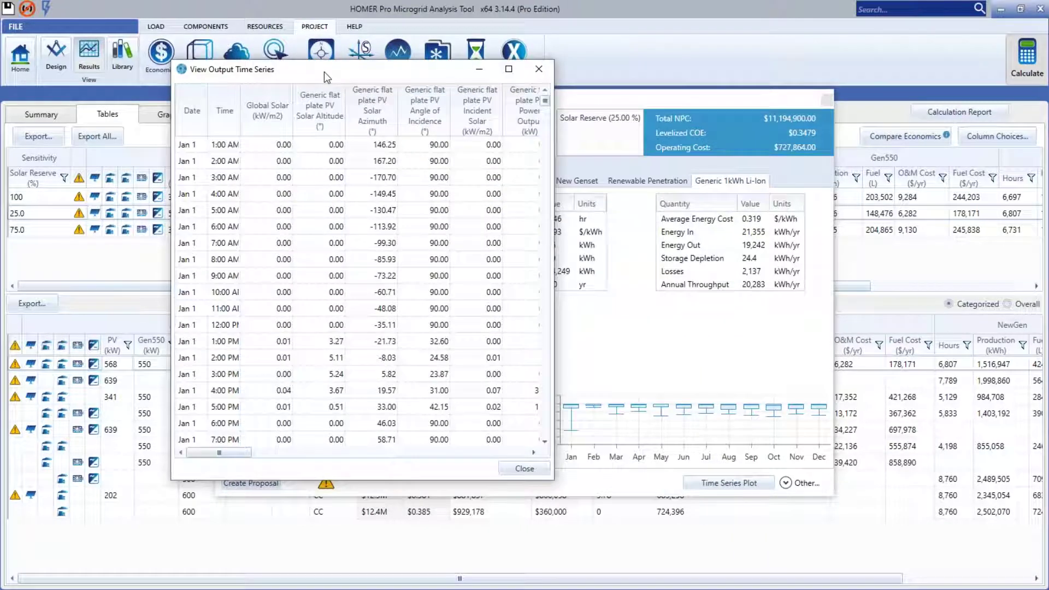
{"action": "left_click_drag", "start_coordinate": [555, 222], "coordinate": [944, 222]}
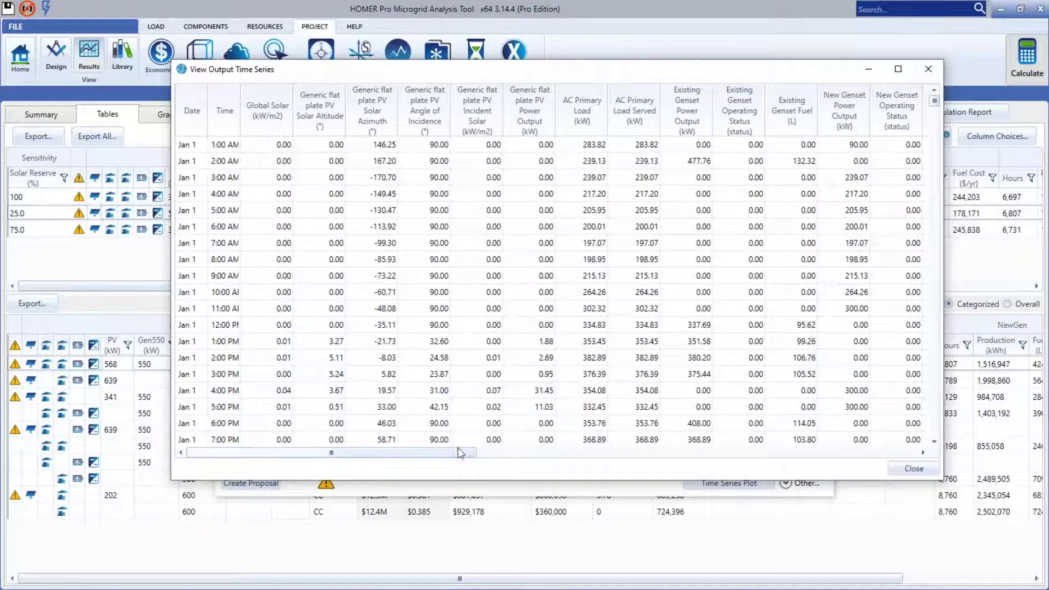
{"action": "left_click_drag", "start_coordinate": [446, 452], "coordinate": [427, 471]}
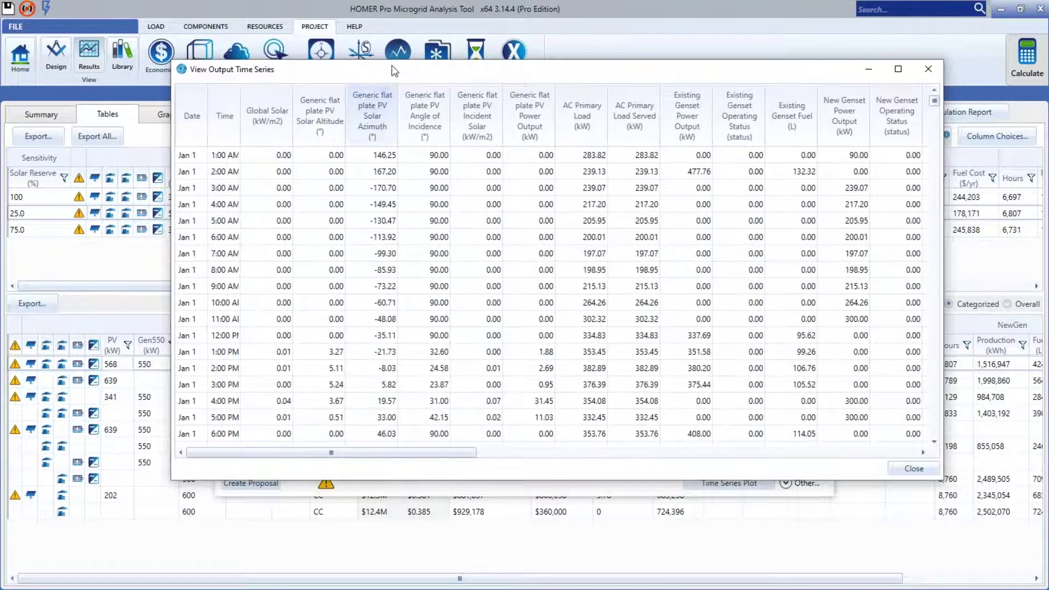
{"action": "left_click_drag", "start_coordinate": [398, 72], "coordinate": [266, 66]}
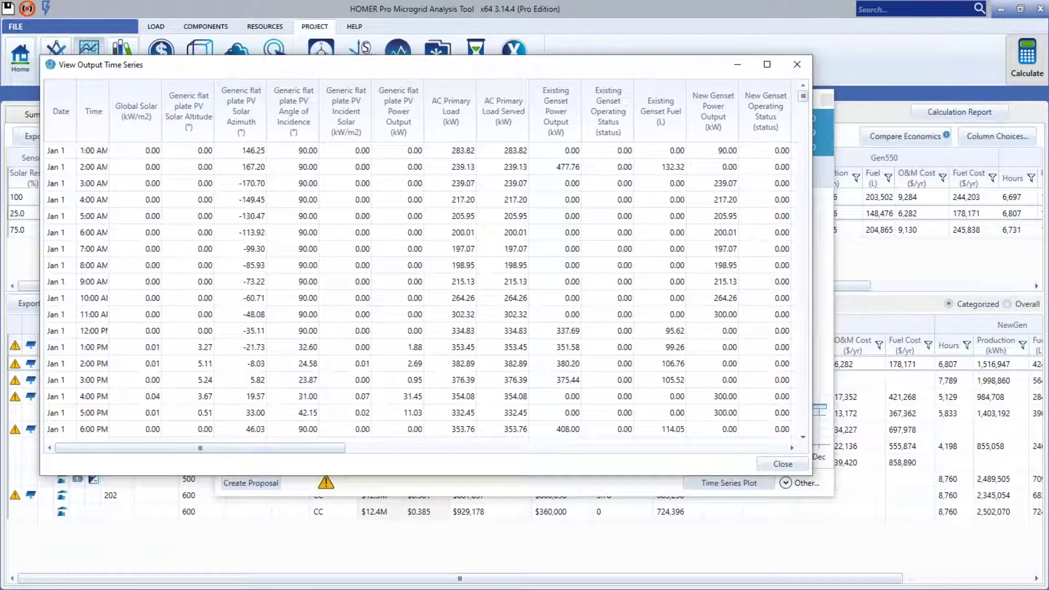
{"action": "left_click_drag", "start_coordinate": [815, 252], "coordinate": [980, 261]}
Examine the January 1 hourly values for Generic 1kWh Li-Ion charge, discharge and input power, energy content and state of charge
{"action": "left_click_drag", "start_coordinate": [438, 448], "coordinate": [721, 449]}
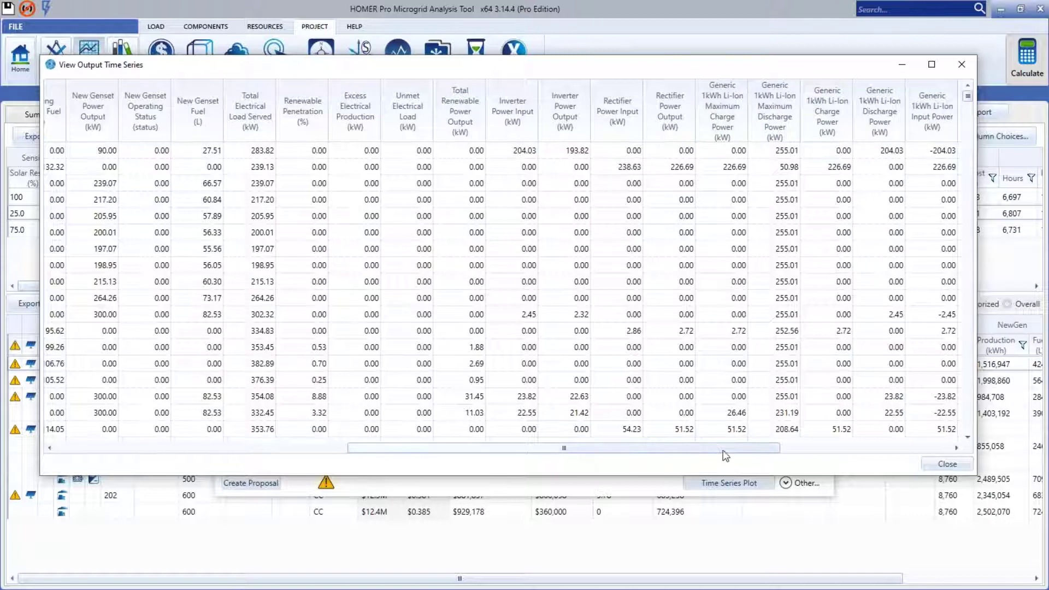
{"action": "left_click_drag", "start_coordinate": [724, 449], "coordinate": [899, 464]}
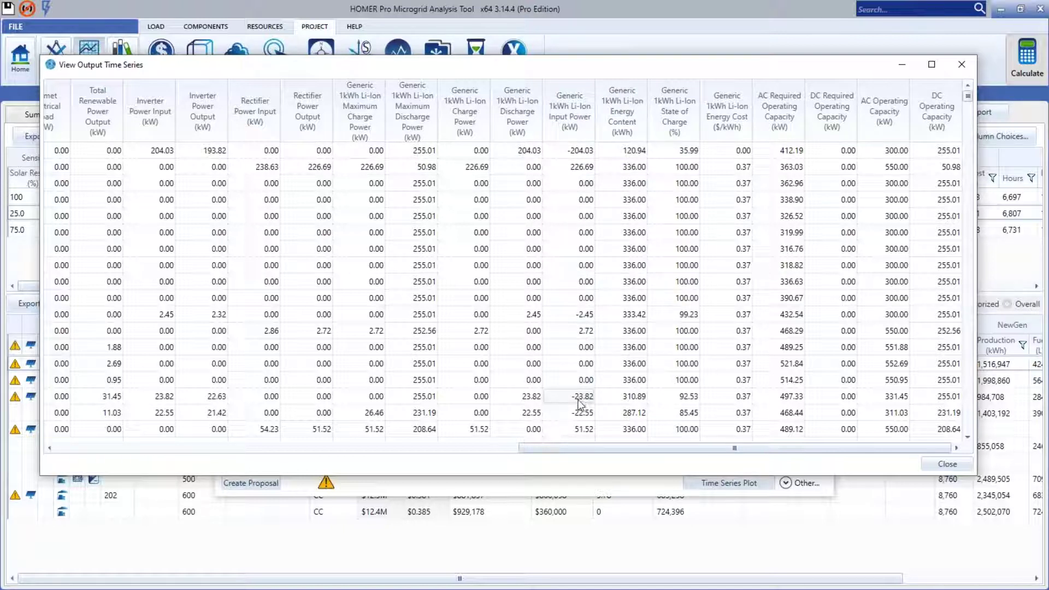
{"action": "scroll", "coordinate": [582, 368], "scroll_direction": "down", "scroll_amount": 1}
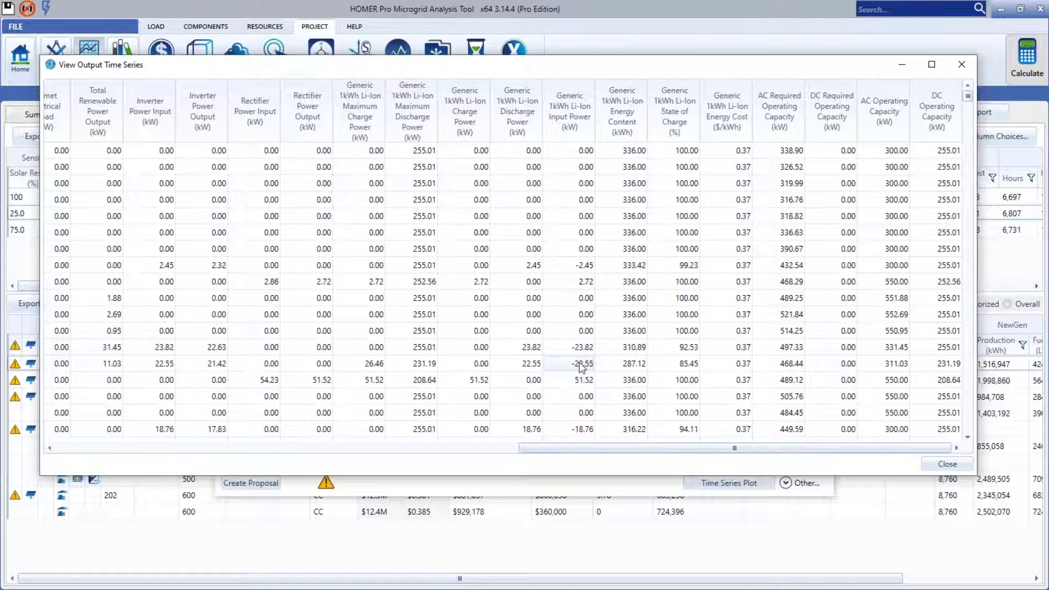
{"action": "scroll", "coordinate": [582, 368], "scroll_direction": "up", "scroll_amount": 1}
{"action": "scroll", "coordinate": [582, 367], "scroll_direction": "down", "scroll_amount": 1}
{"action": "scroll", "coordinate": [581, 367], "scroll_direction": "left", "scroll_amount": 1}
{"action": "scroll", "coordinate": [588, 306], "scroll_direction": "up", "scroll_amount": 1}
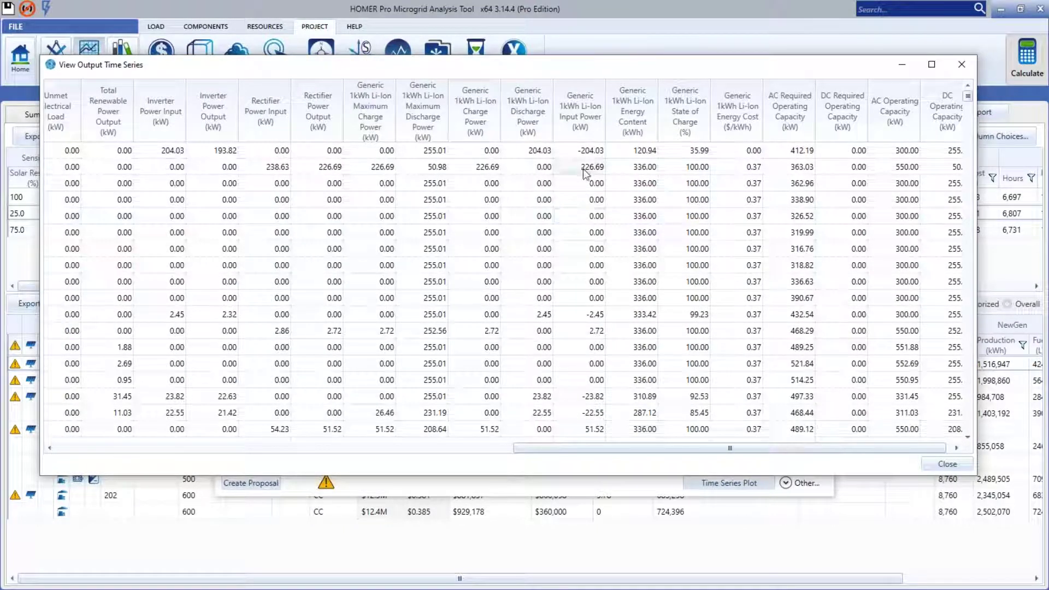
{"action": "scroll", "coordinate": [601, 283], "scroll_direction": "down", "scroll_amount": 1}
{"action": "scroll", "coordinate": [601, 283], "scroll_direction": "down", "scroll_amount": 1}
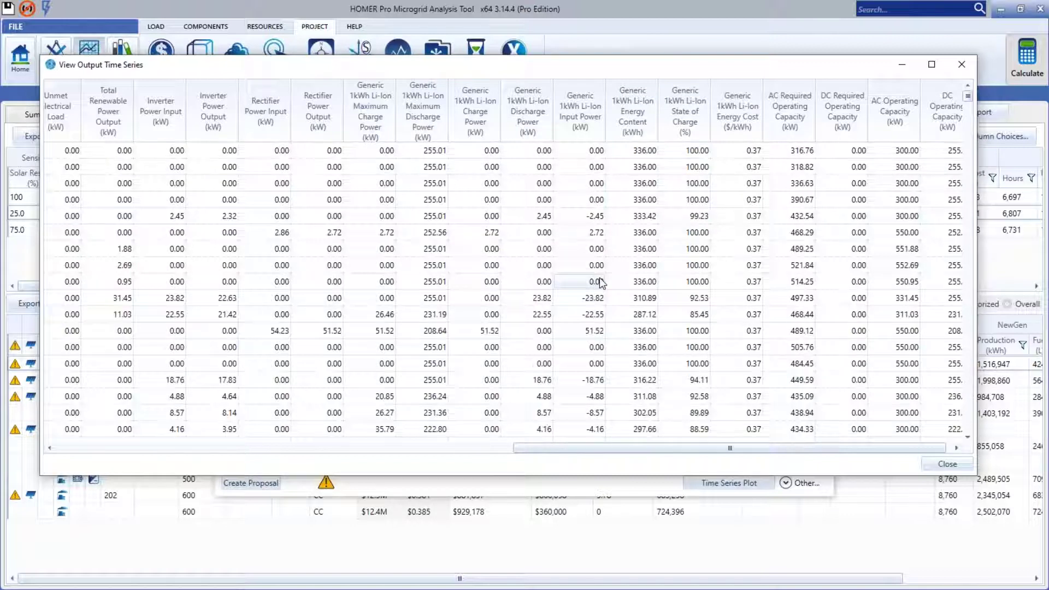
{"action": "scroll", "coordinate": [602, 283], "scroll_direction": "up", "scroll_amount": 2}
{"action": "scroll", "coordinate": [602, 283], "scroll_direction": "down", "scroll_amount": 3}
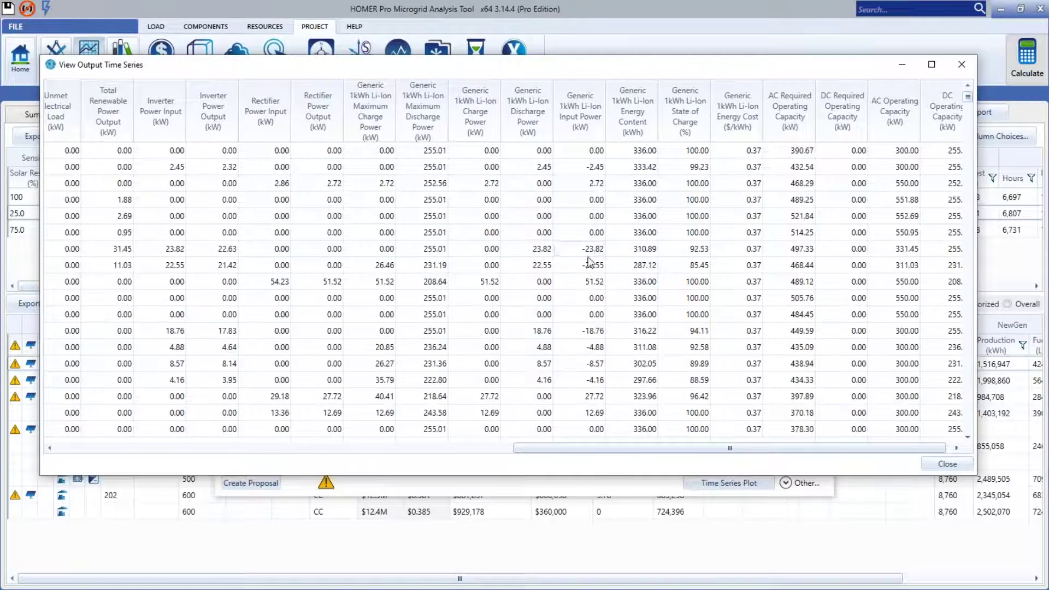
{"action": "scroll", "coordinate": [589, 268], "scroll_direction": "down", "scroll_amount": 1}
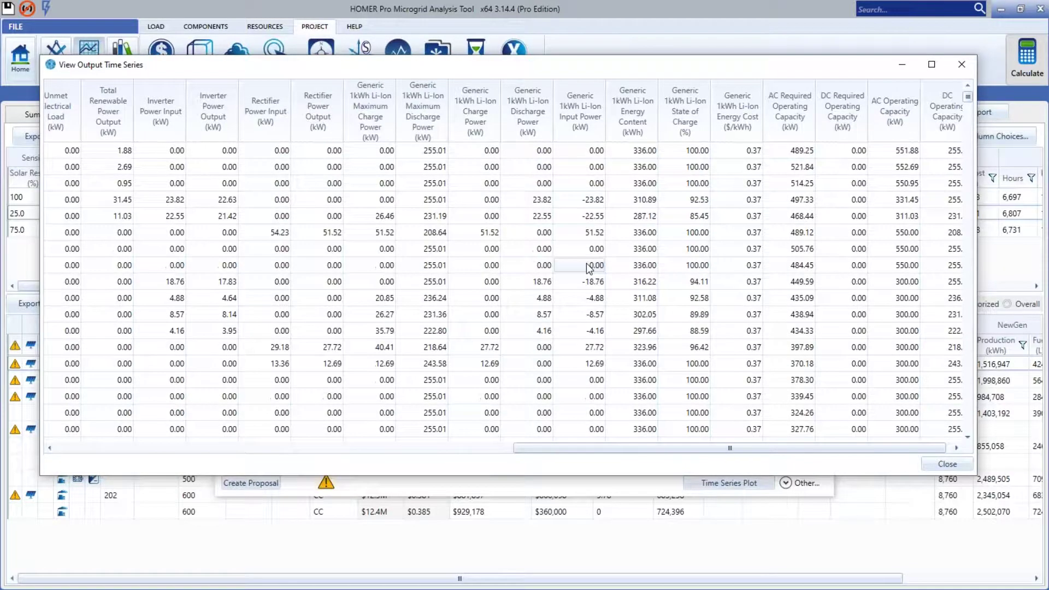
{"action": "scroll", "coordinate": [589, 267], "scroll_direction": "down", "scroll_amount": 1}
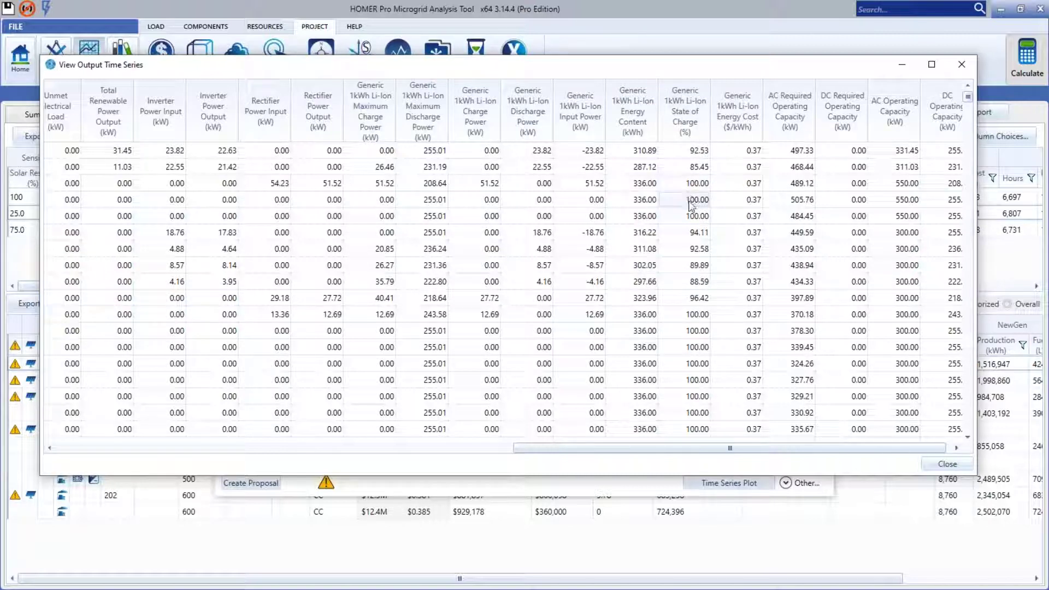
Examine the battery power, state of charge and operating capacity values for the following days, then close the time series table
{"action": "scroll", "coordinate": [687, 203], "scroll_direction": "down", "scroll_amount": 4}
{"action": "scroll", "coordinate": [688, 205], "scroll_direction": "down", "scroll_amount": 5}
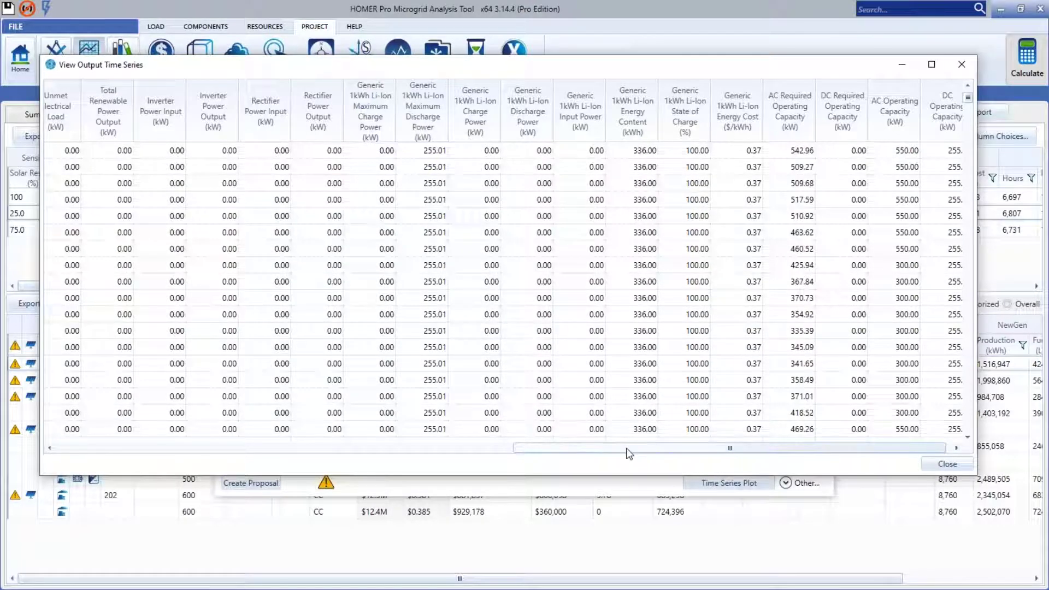
{"action": "left_click_drag", "start_coordinate": [629, 452], "coordinate": [603, 442]}
{"action": "scroll", "coordinate": [634, 268], "scroll_direction": "down", "scroll_amount": 5}
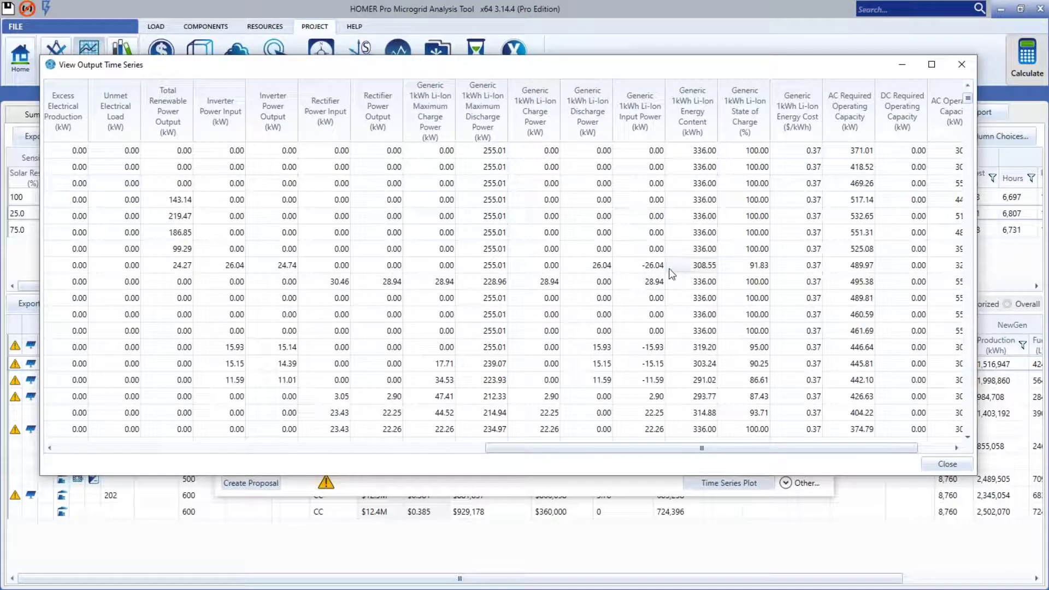
{"action": "scroll", "coordinate": [877, 382], "scroll_direction": "up", "scroll_amount": 1}
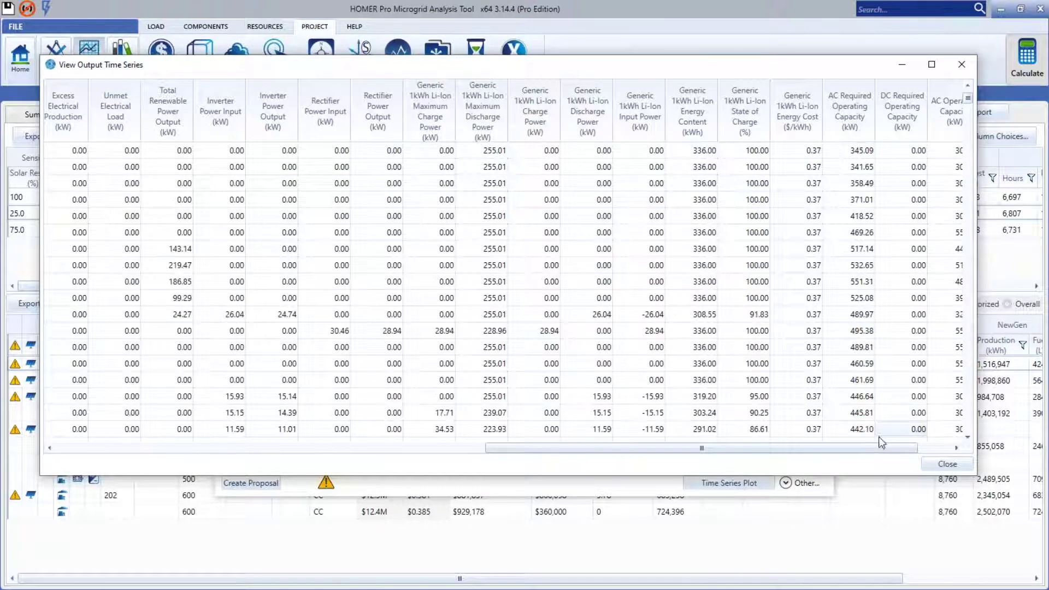
{"action": "left_click_drag", "start_coordinate": [868, 450], "coordinate": [901, 450]}
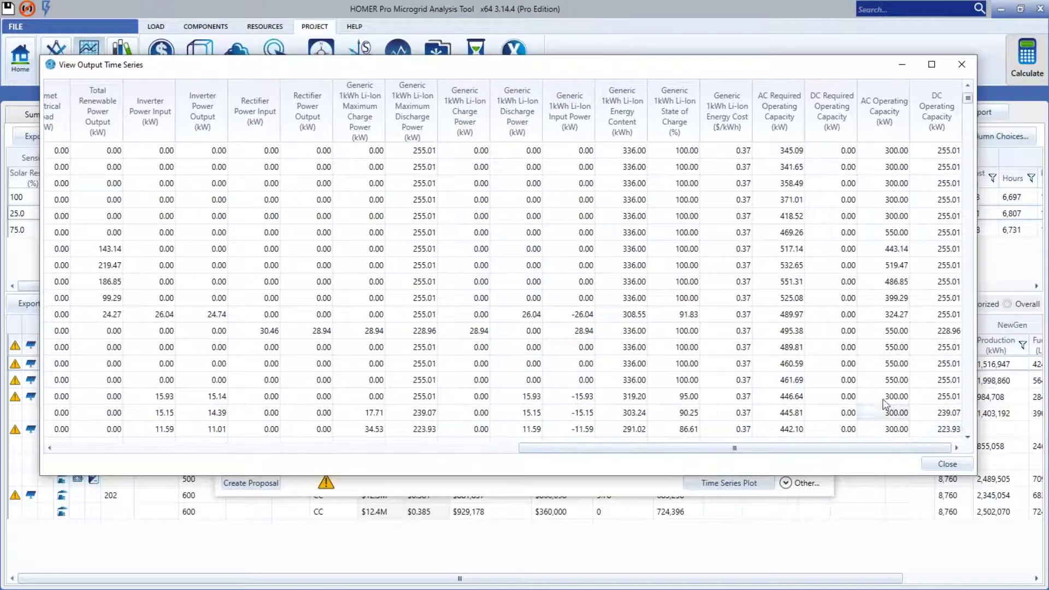
{"action": "left_click", "coordinate": [947, 465]}
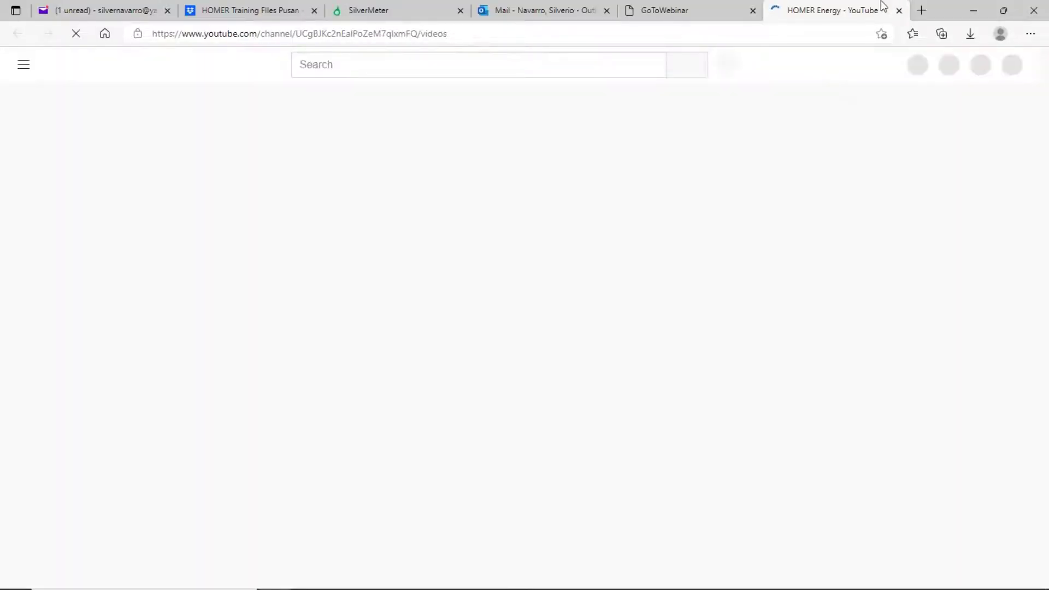
Close the HOMER Energy YouTube page and switch back to the HOMER Pro window
{"action": "left_click", "coordinate": [899, 10]}
{"action": "mouse_move", "coordinate": [374, 582]}
{"action": "left_click", "coordinate": [332, 530]}
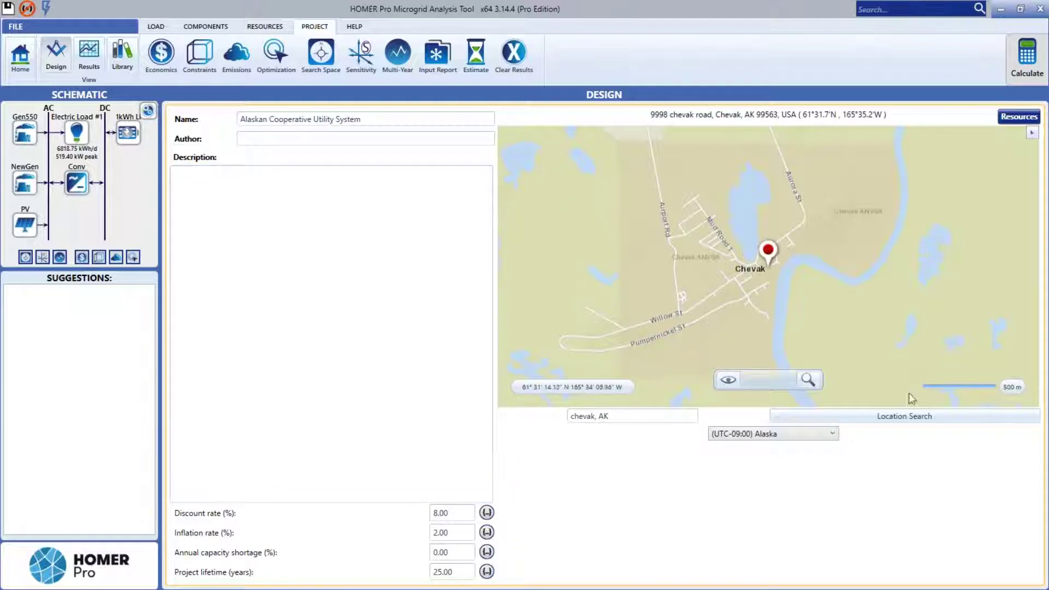
{"action": "left_click", "coordinate": [1021, 13]}
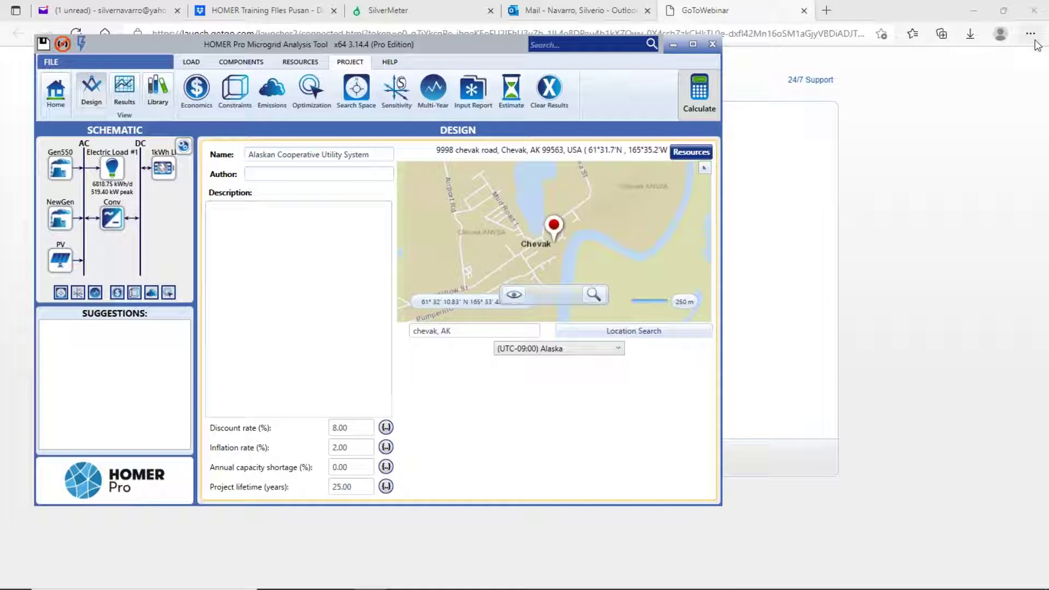
{"action": "left_click", "coordinate": [692, 46]}
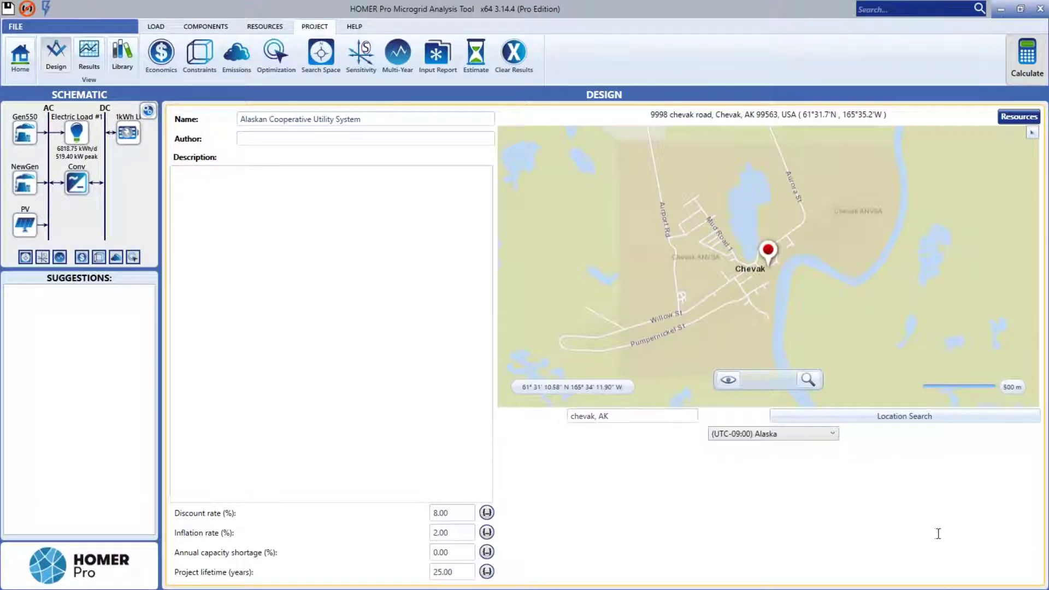
{"action": "left_click", "coordinate": [1022, 10]}
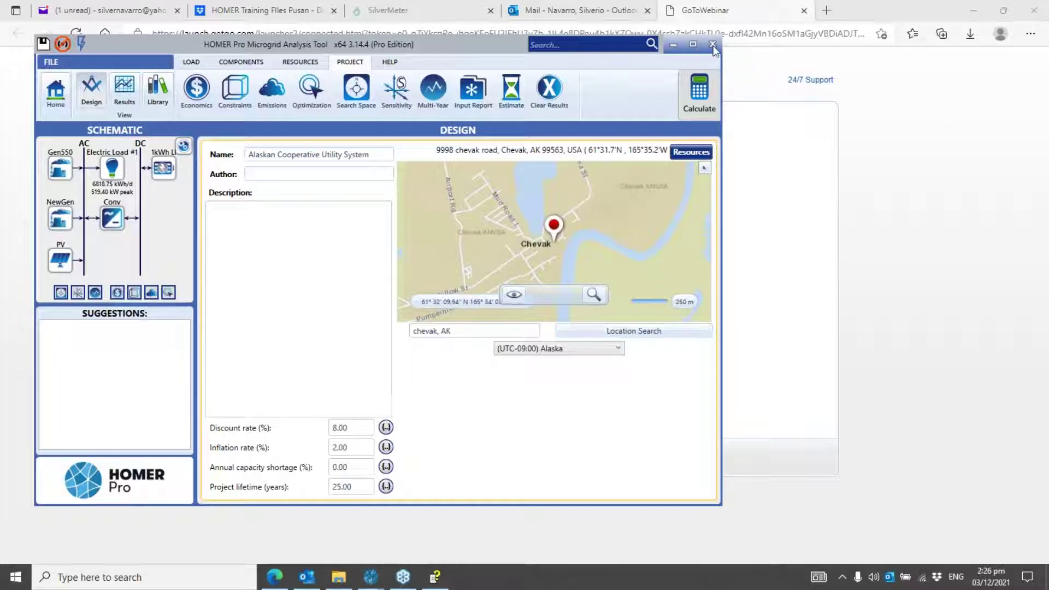
{"action": "left_click", "coordinate": [693, 47]}
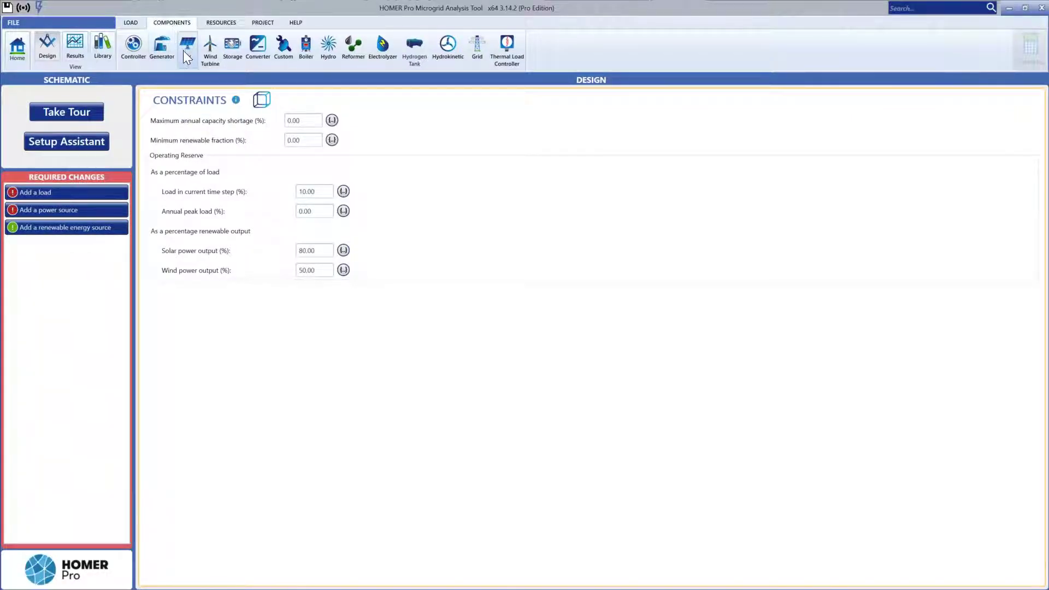
Open the complete catalog of storage components and enlarge its window to fill the screen
{"action": "left_click", "coordinate": [227, 51]}
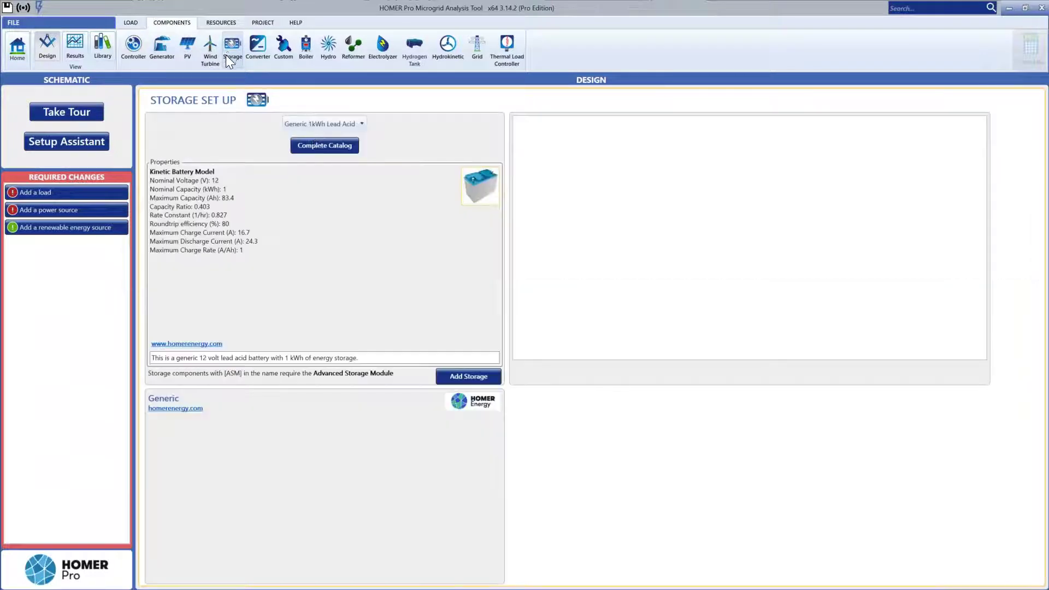
{"action": "left_click", "coordinate": [327, 148]}
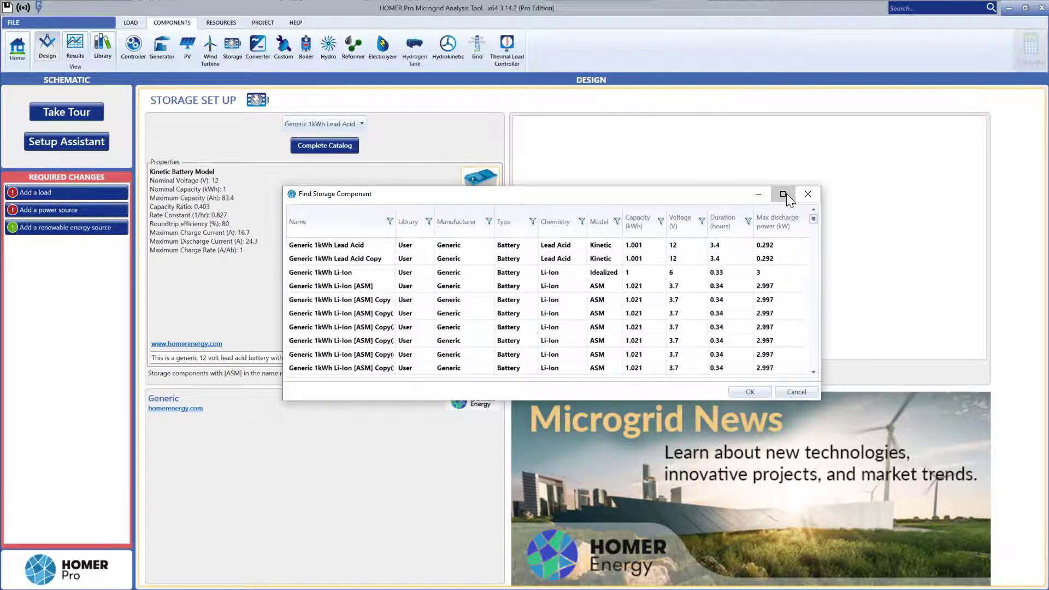
{"action": "left_click", "coordinate": [783, 193]}
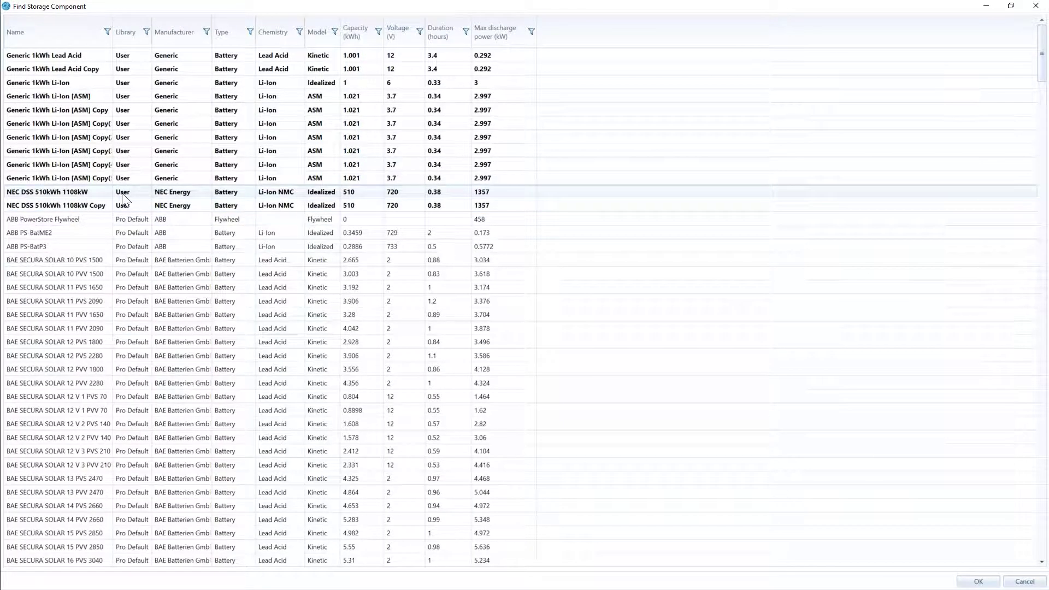
Browse the storage catalog down to the Generic entries and highlight Generic Supercapacitor 3000 Farads
{"action": "scroll", "coordinate": [123, 195], "scroll_direction": "down", "scroll_amount": 1}
{"action": "scroll", "coordinate": [122, 193], "scroll_direction": "down", "scroll_amount": 4}
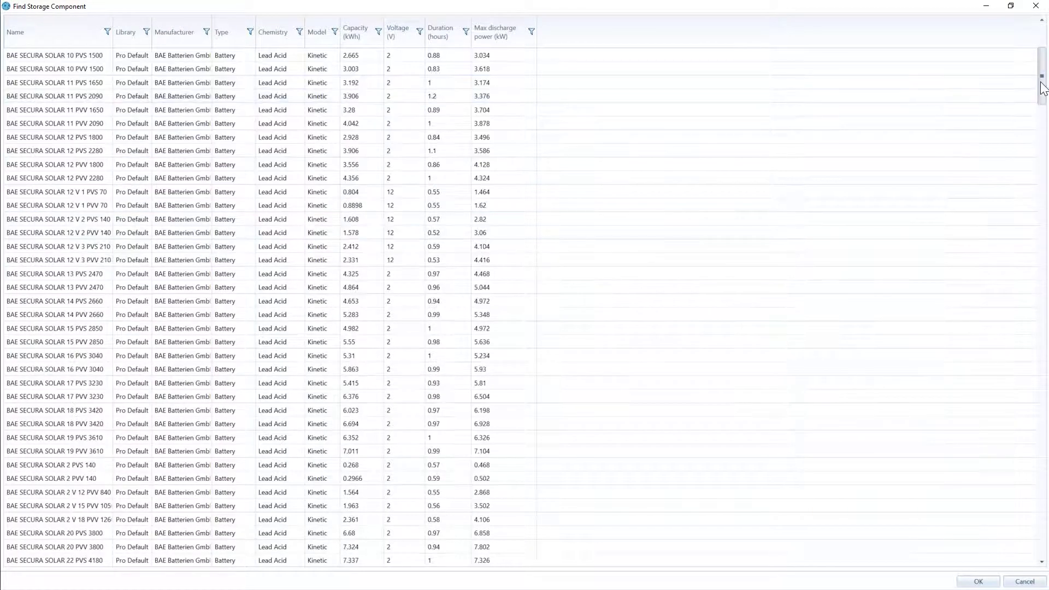
{"action": "left_click_drag", "start_coordinate": [1043, 87], "coordinate": [1019, 283]}
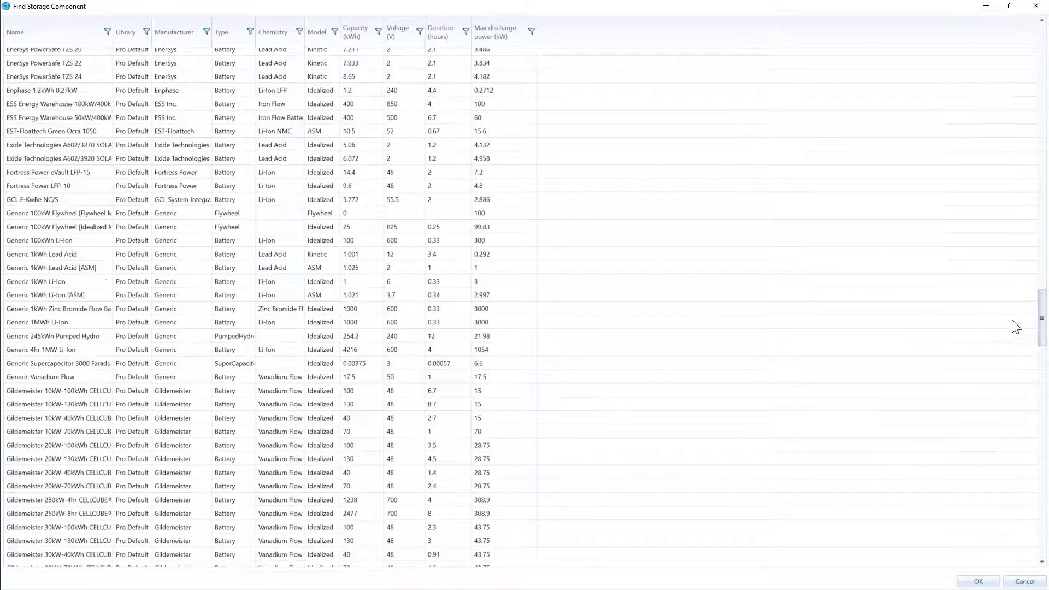
{"action": "scroll", "coordinate": [1015, 326], "scroll_direction": "up", "scroll_amount": 1}
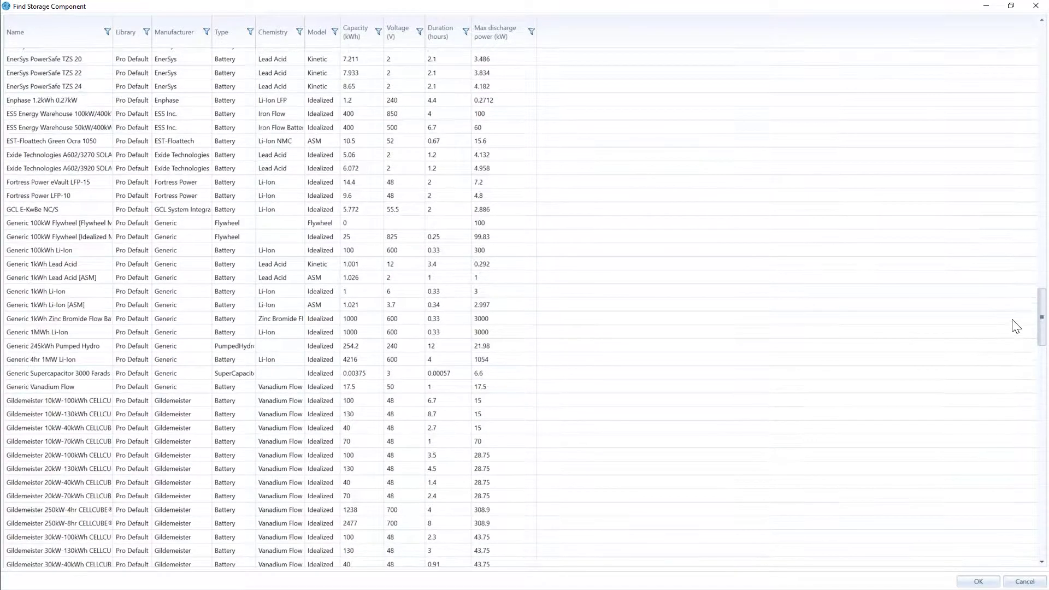
{"action": "scroll", "coordinate": [1016, 326], "scroll_direction": "down", "scroll_amount": 2}
{"action": "left_click", "coordinate": [206, 332]}
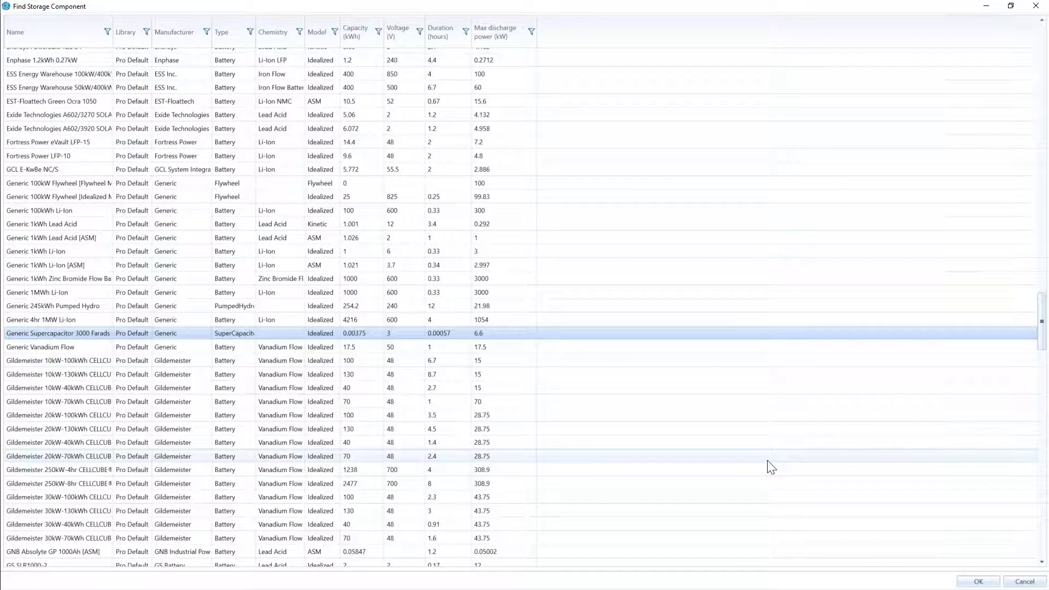
{"action": "left_click", "coordinate": [106, 31]}
{"action": "left_click", "coordinate": [107, 30]}
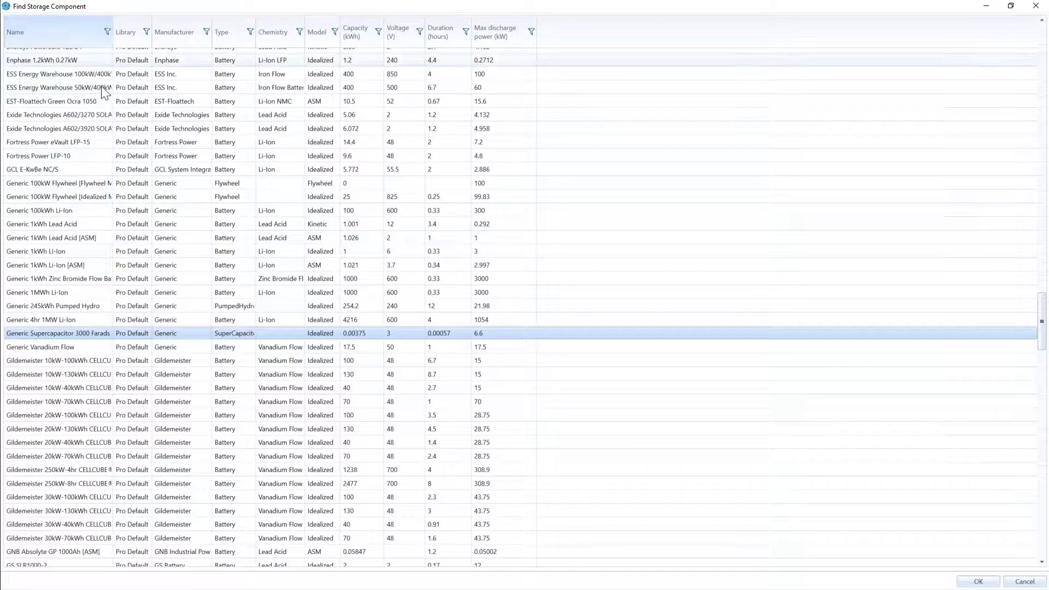
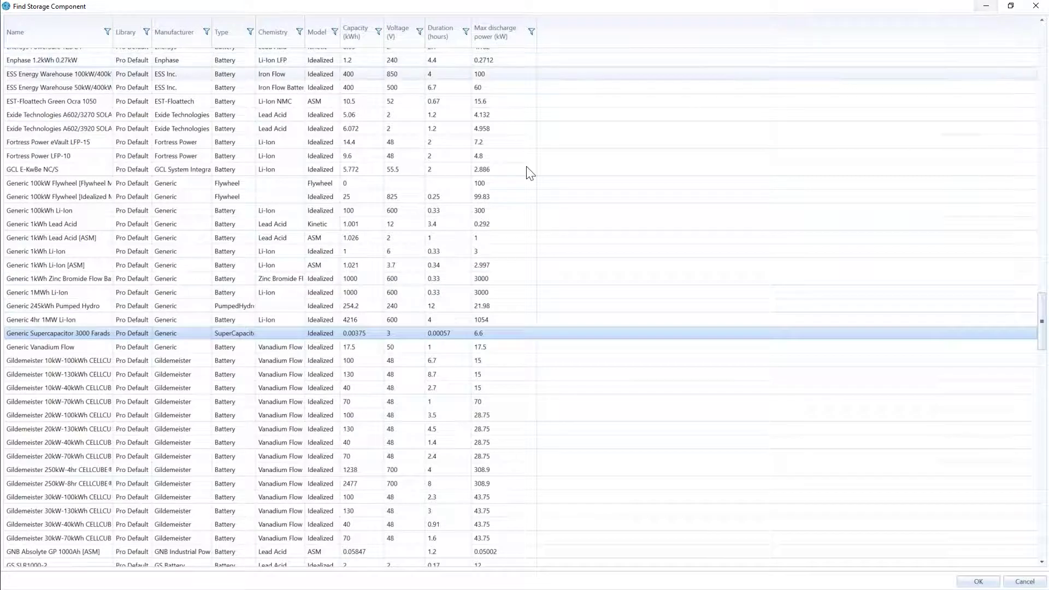
Examine the remaining storage catalog entries, from the Gildemeister flow batteries through the Tesla and Trojan models
{"action": "scroll", "coordinate": [228, 276], "scroll_direction": "down", "scroll_amount": 8}
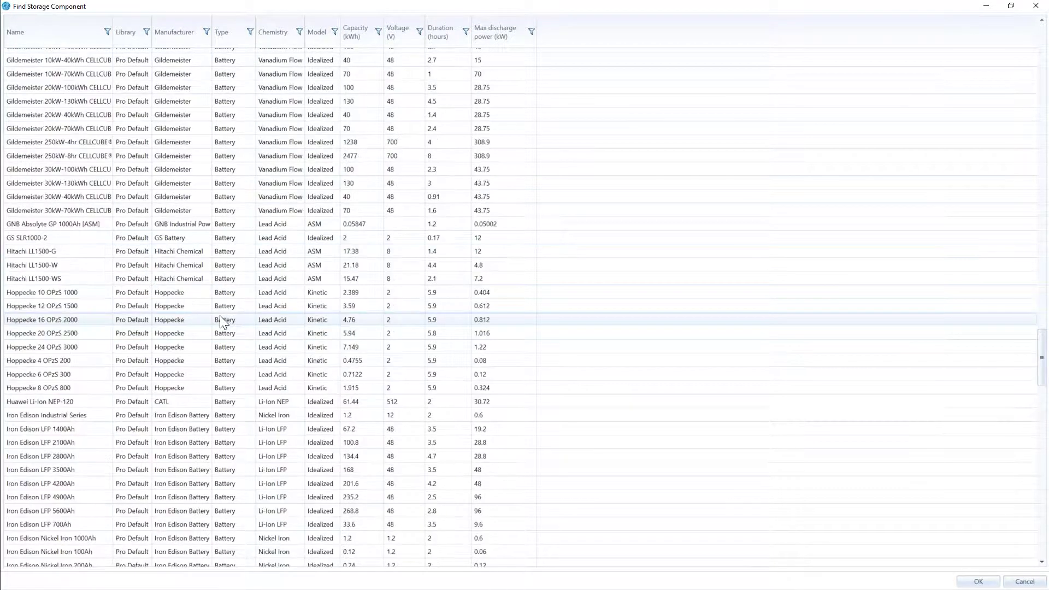
{"action": "scroll", "coordinate": [220, 317], "scroll_direction": "down", "scroll_amount": 8}
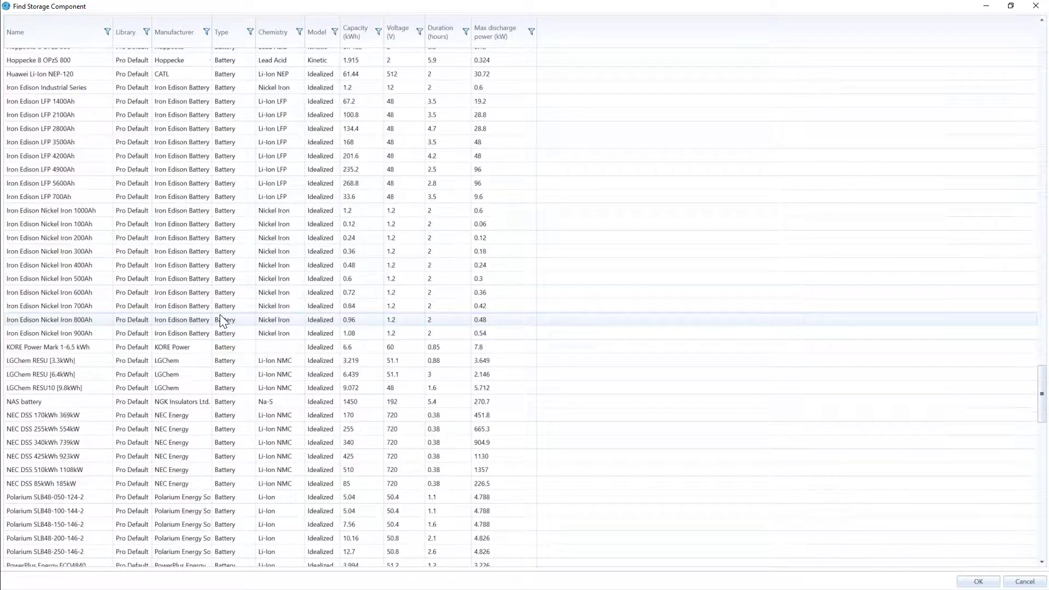
{"action": "scroll", "coordinate": [222, 320], "scroll_direction": "down", "scroll_amount": 1}
{"action": "scroll", "coordinate": [222, 317], "scroll_direction": "down", "scroll_amount": 4}
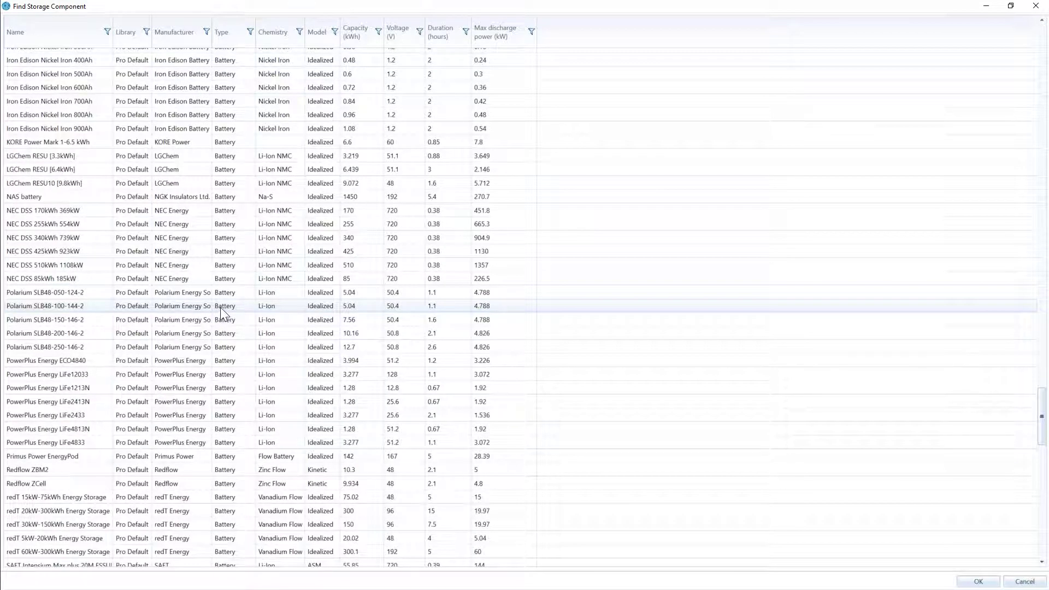
{"action": "scroll", "coordinate": [221, 307], "scroll_direction": "down", "scroll_amount": 1}
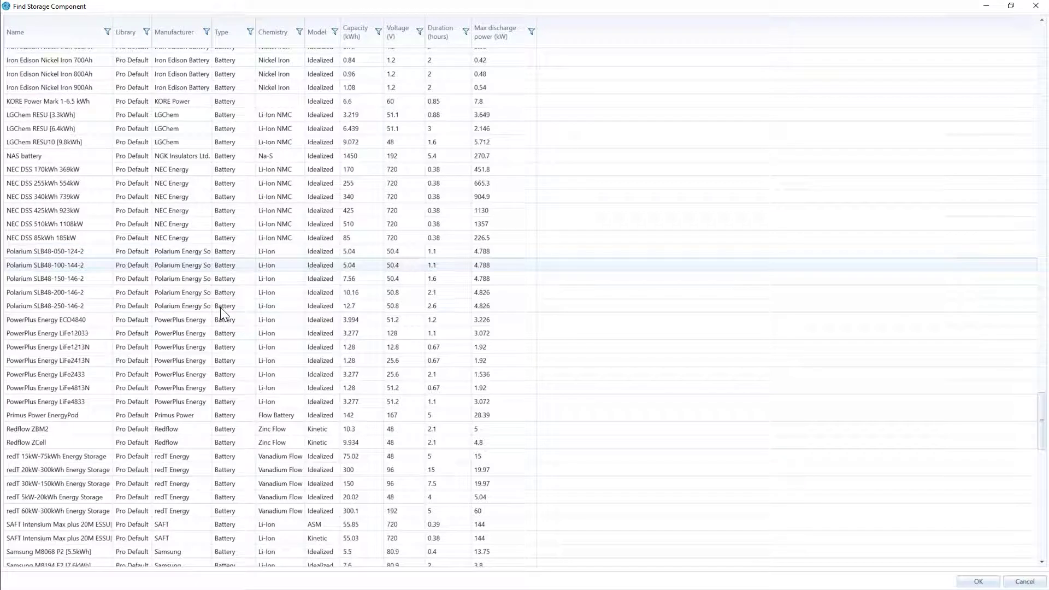
{"action": "scroll", "coordinate": [221, 307], "scroll_direction": "down", "scroll_amount": 1}
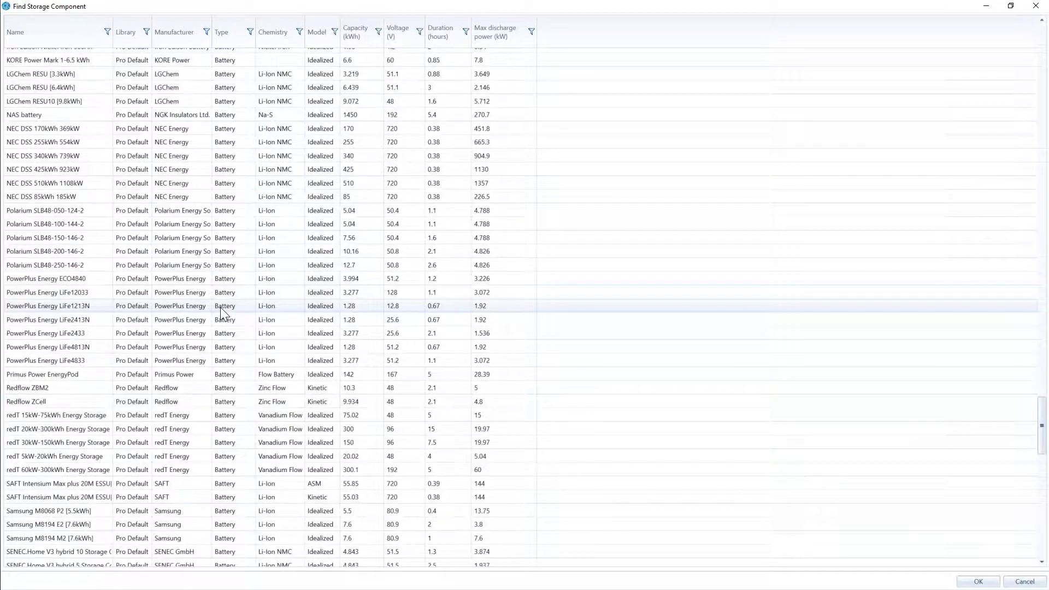
{"action": "scroll", "coordinate": [221, 307], "scroll_direction": "down", "scroll_amount": 3}
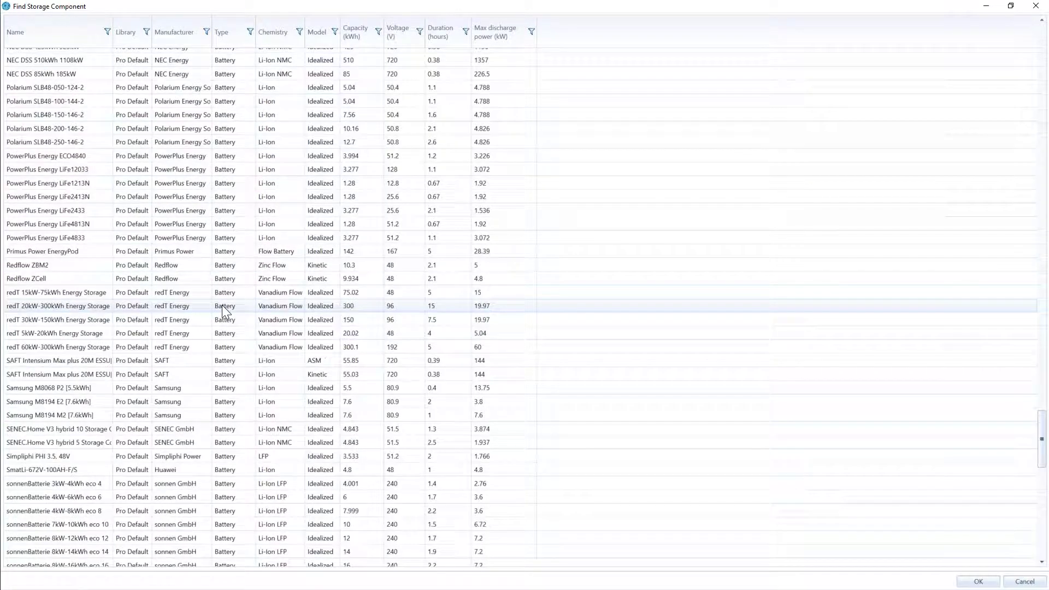
{"action": "scroll", "coordinate": [222, 304], "scroll_direction": "down", "scroll_amount": 1}
{"action": "scroll", "coordinate": [216, 303], "scroll_direction": "down", "scroll_amount": 1}
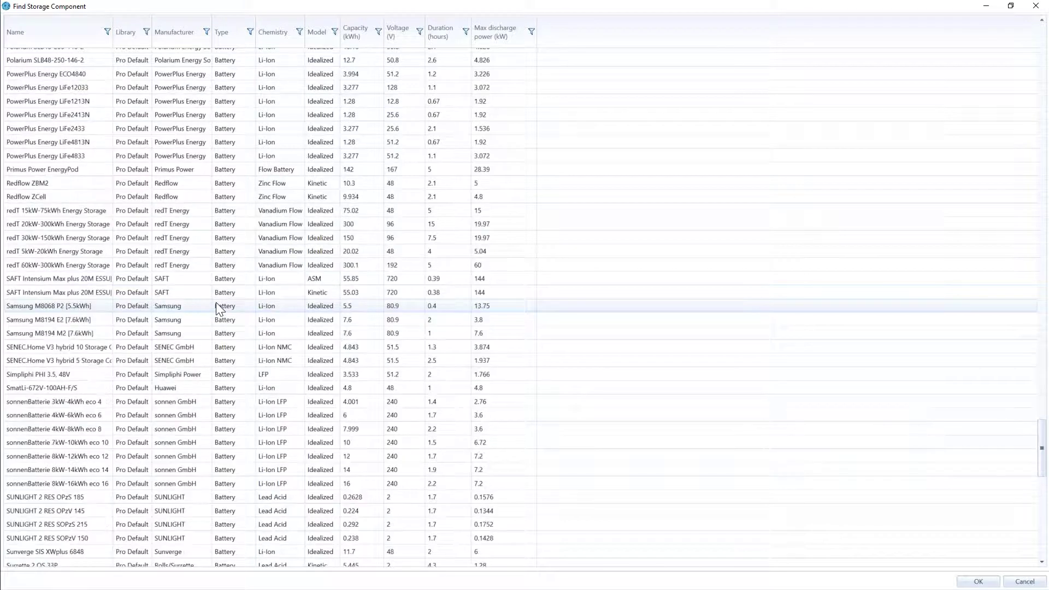
{"action": "scroll", "coordinate": [215, 303], "scroll_direction": "down", "scroll_amount": 2}
{"action": "scroll", "coordinate": [215, 300], "scroll_direction": "down", "scroll_amount": 5}
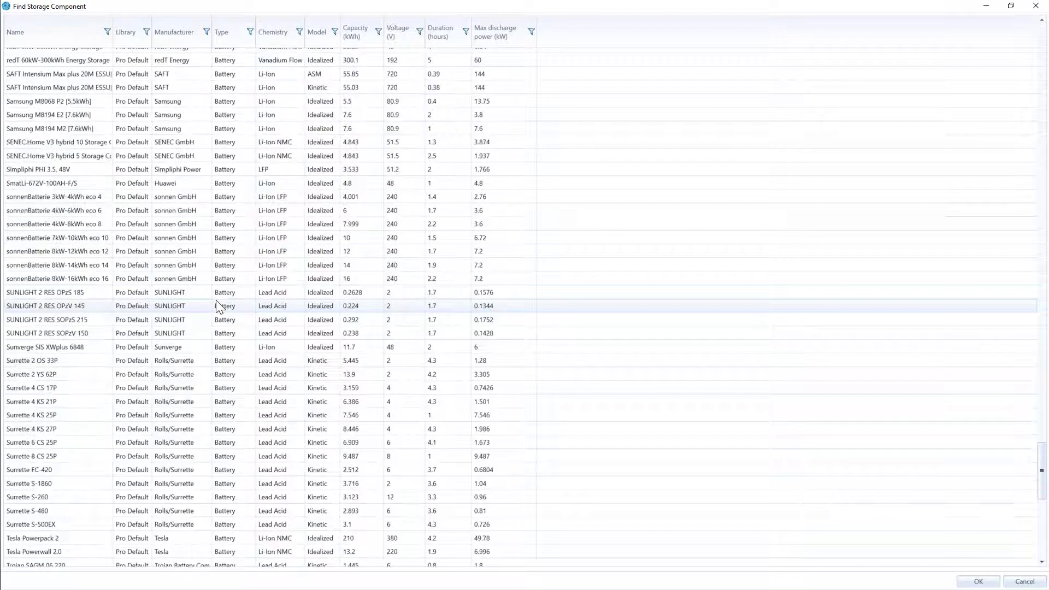
{"action": "scroll", "coordinate": [216, 299], "scroll_direction": "down", "scroll_amount": 3}
{"action": "scroll", "coordinate": [216, 299], "scroll_direction": "down", "scroll_amount": 1}
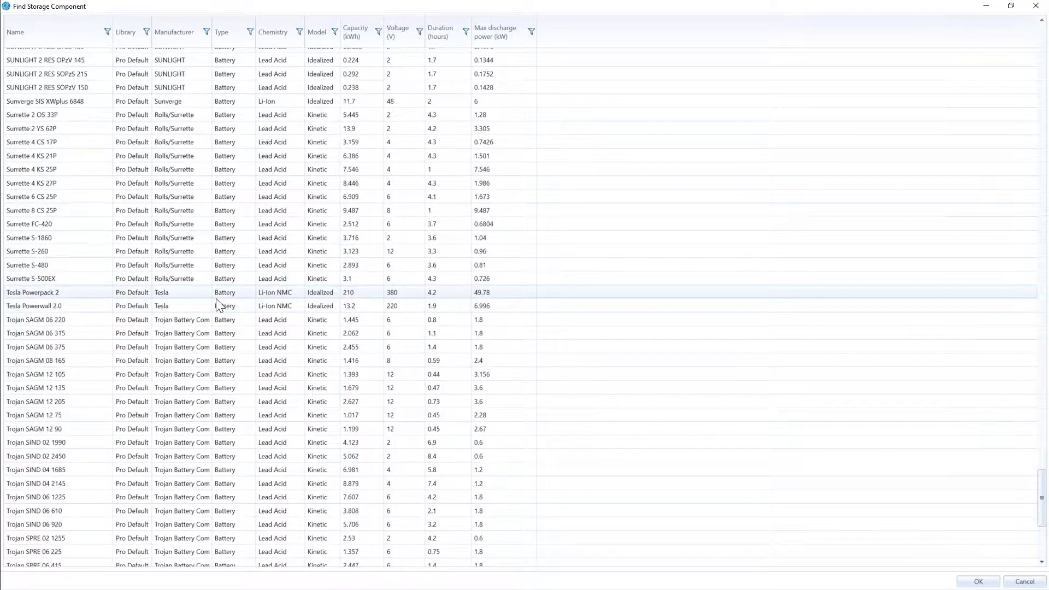
{"action": "scroll", "coordinate": [215, 299], "scroll_direction": "down", "scroll_amount": 3}
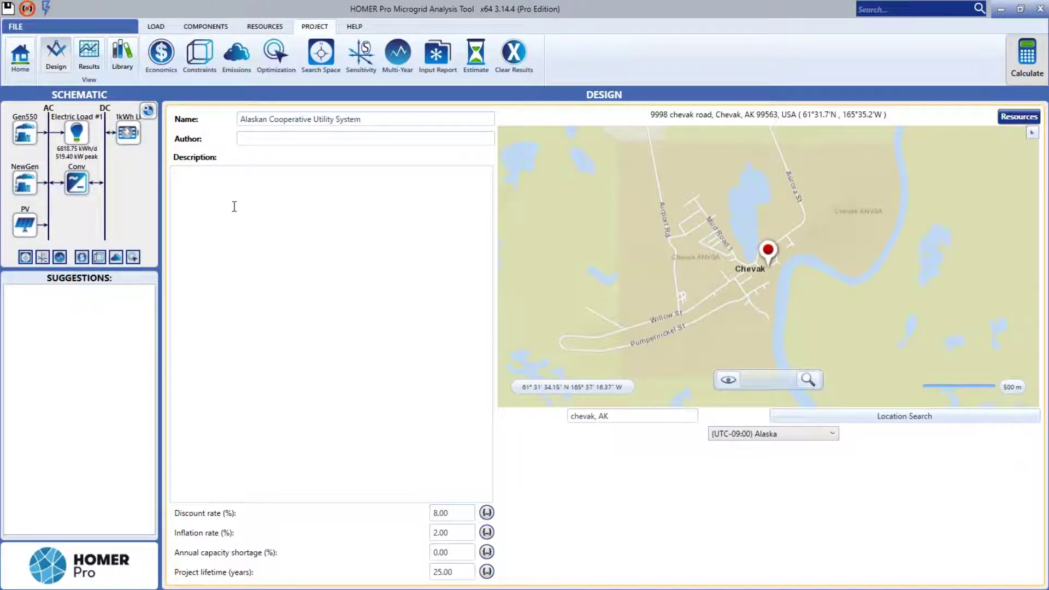
Remove the Generic 1kWh Li-Ion storage and the generic large, free converter from the Alaskan Cooperative Utility System model
{"action": "left_click", "coordinate": [127, 137]}
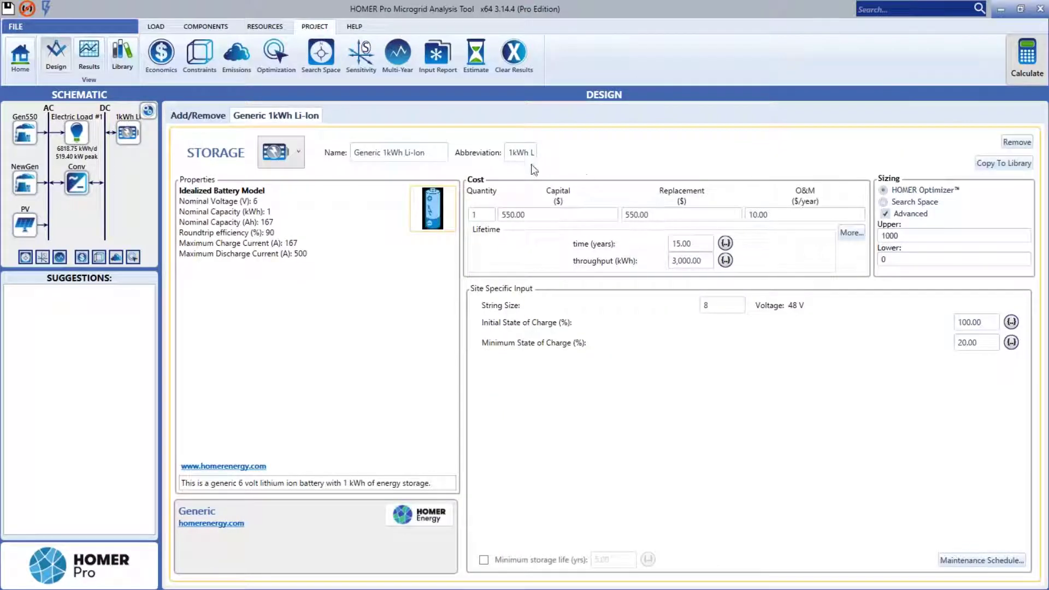
{"action": "left_click", "coordinate": [1017, 142]}
{"action": "left_click", "coordinate": [79, 182]}
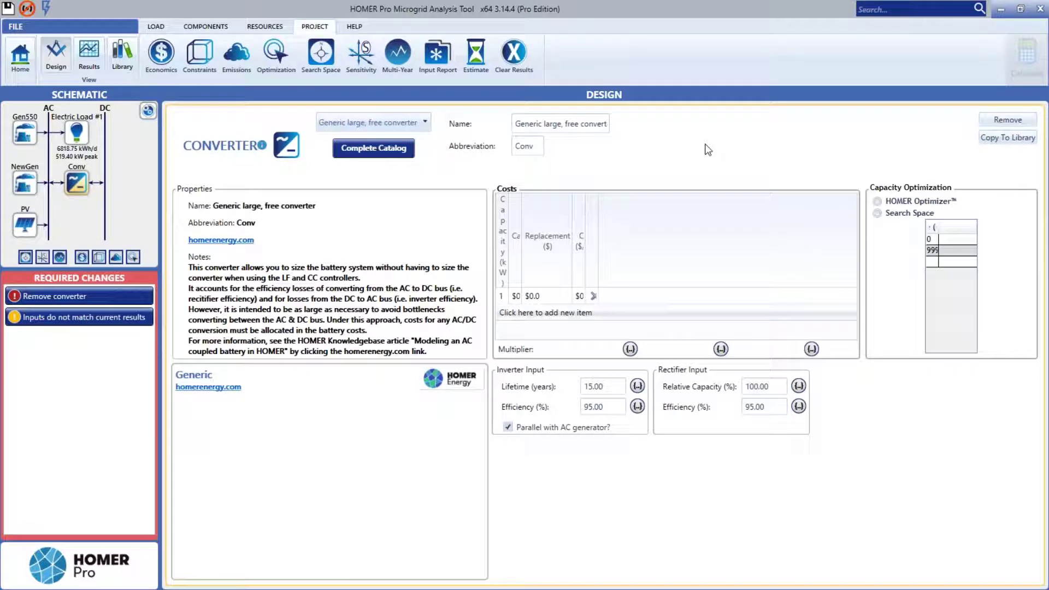
{"action": "left_click", "coordinate": [997, 120]}
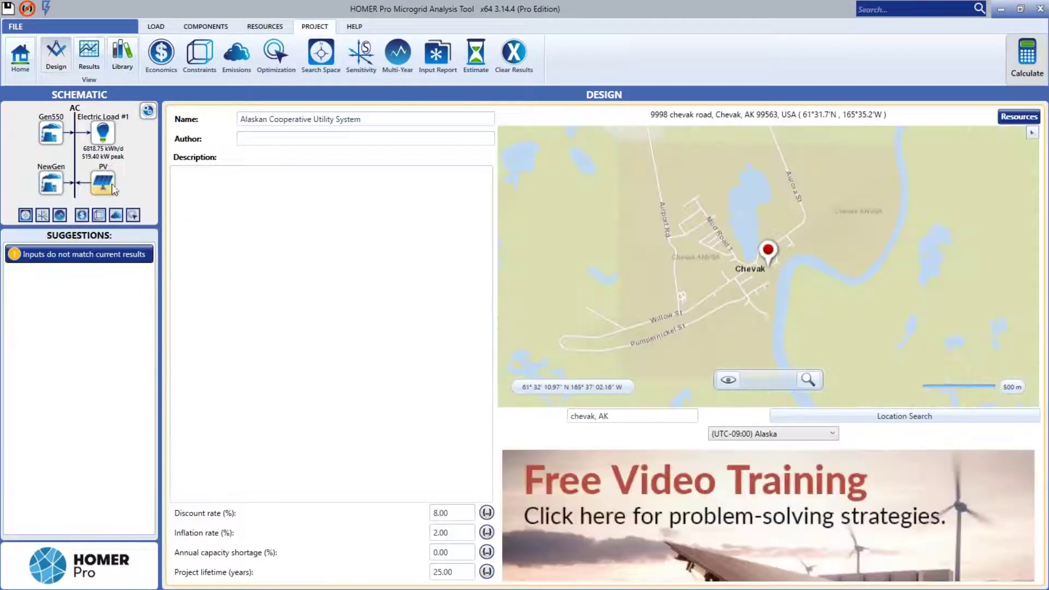
Remove the Generic flat plate PV and both generators, Existing Genset and New Genset, from the model
{"action": "left_click", "coordinate": [108, 184]}
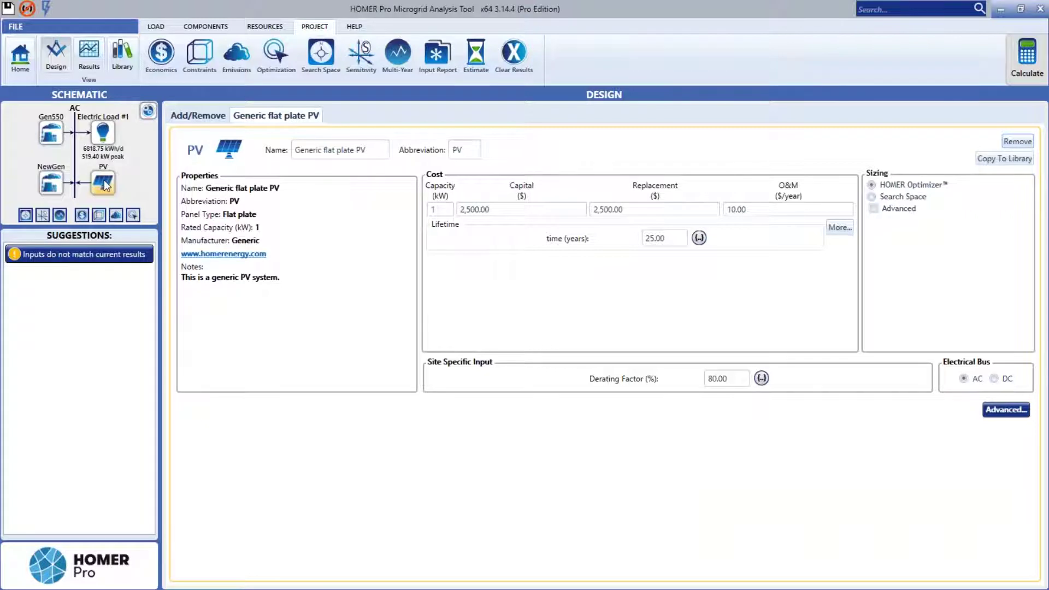
{"action": "left_click", "coordinate": [1016, 140]}
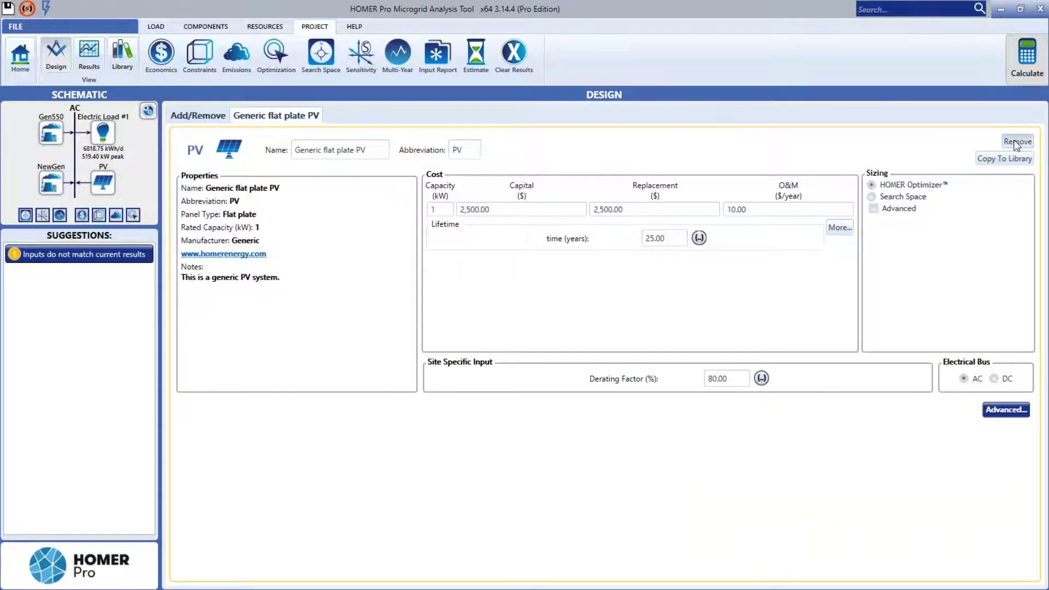
{"action": "left_click", "coordinate": [51, 136]}
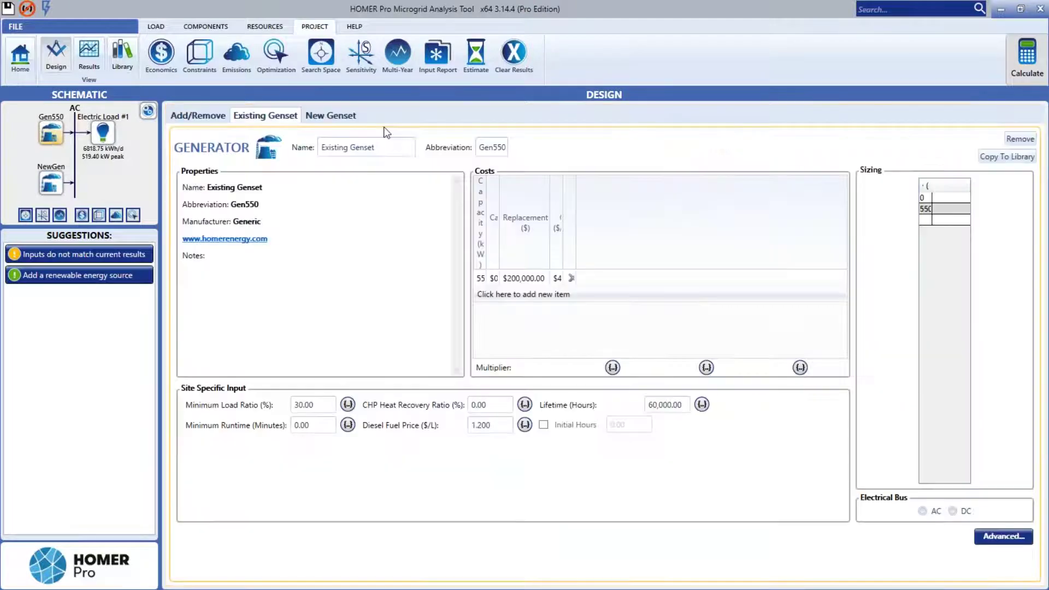
{"action": "left_click", "coordinate": [1015, 141]}
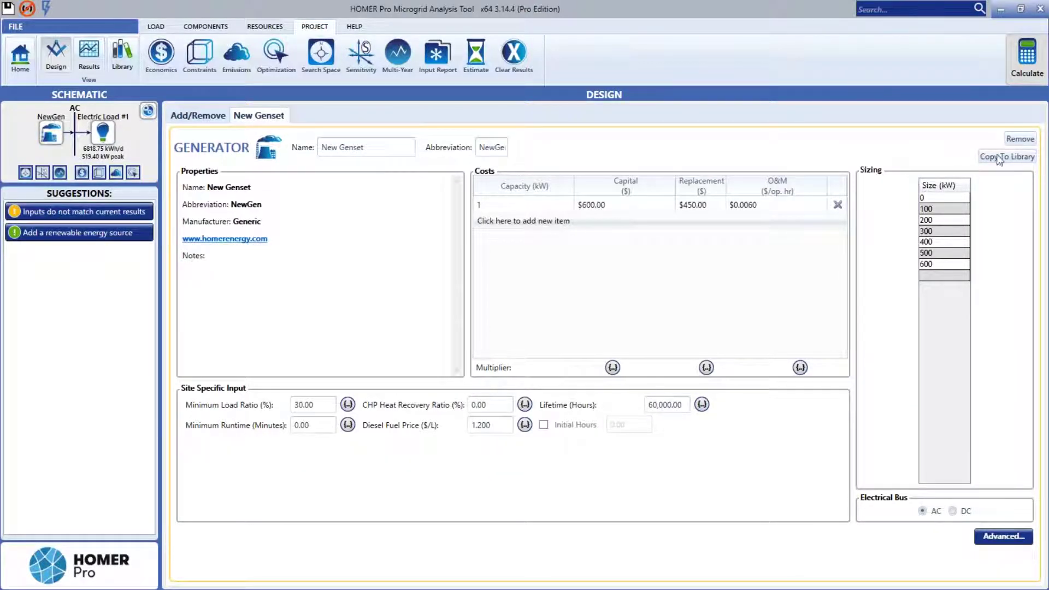
{"action": "left_click", "coordinate": [1017, 140]}
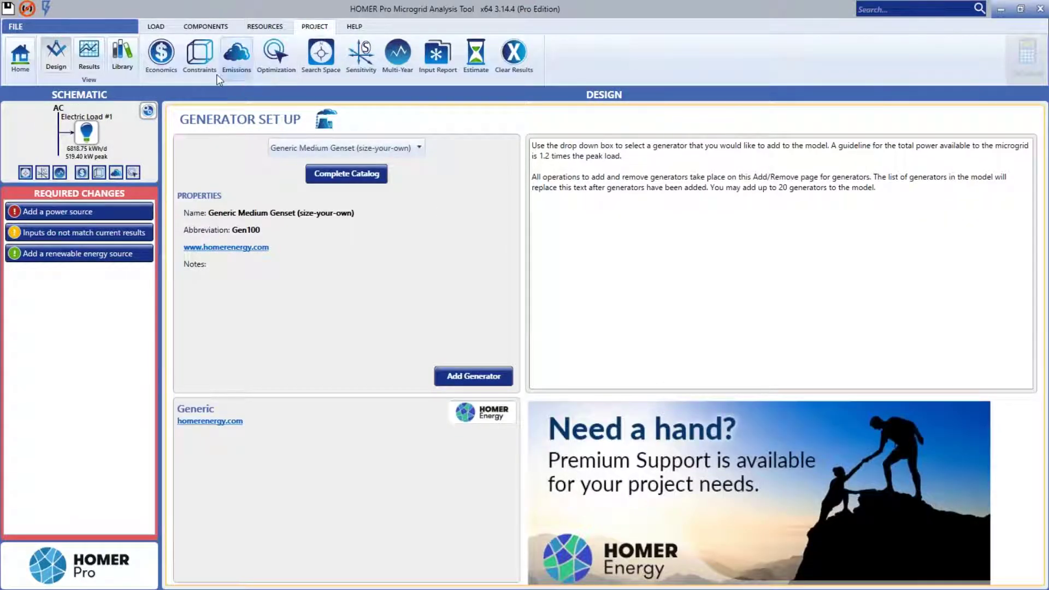
Delete the Solar Reserve sensitivity values 25, 75 and 100 from the Sensitivity Inputs table and apply the change
{"action": "left_click", "coordinate": [363, 58]}
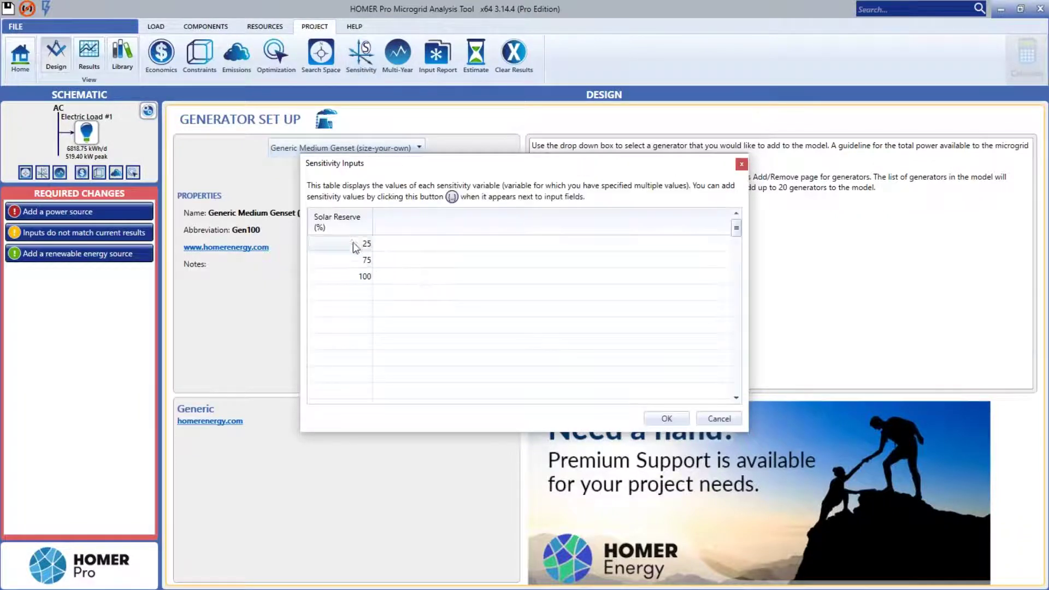
{"action": "left_click", "coordinate": [354, 247]}
{"action": "key", "text": "Delete"}
{"action": "left_click", "coordinate": [358, 259]}
{"action": "key", "text": "Delete"}
{"action": "left_click", "coordinate": [357, 276]}
{"action": "key", "text": "Delete"}
{"action": "left_click", "coordinate": [668, 419]}
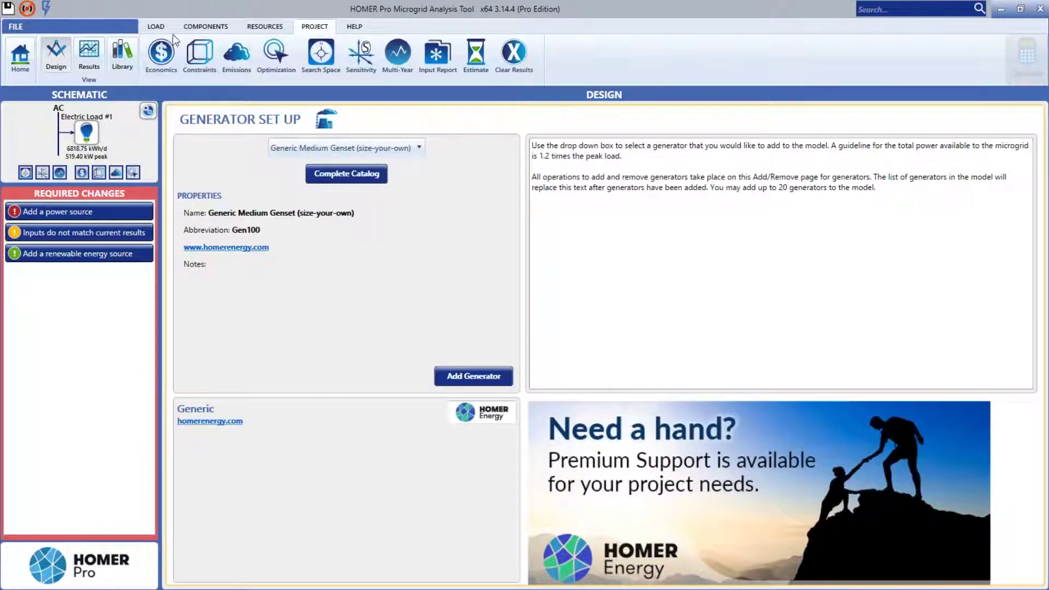
Add a Generic 1MW Fixed Capacity Genset to the Alaskan Cooperative model
{"action": "left_click", "coordinate": [205, 27]}
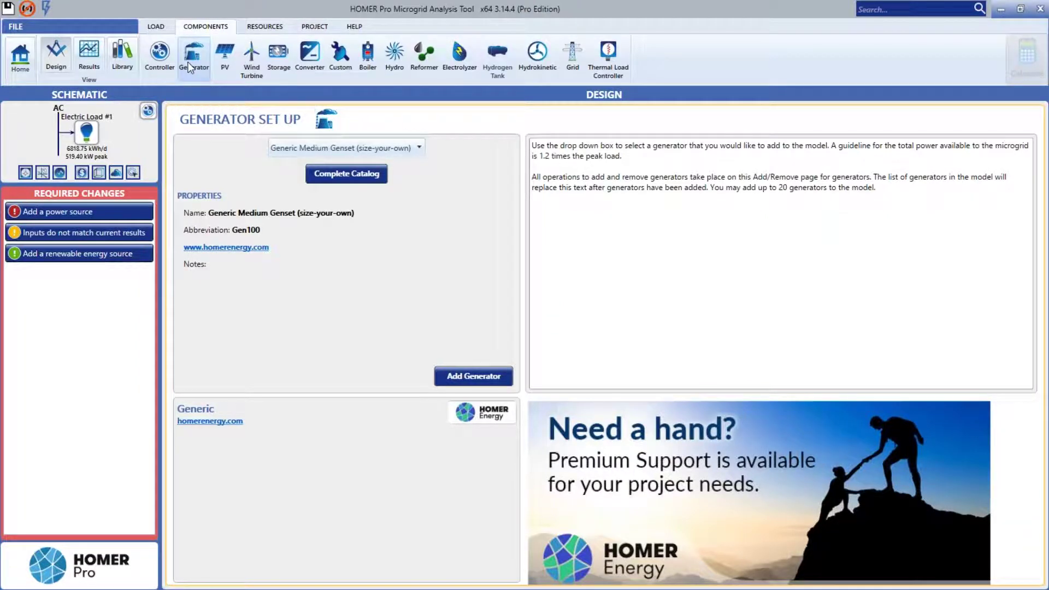
{"action": "left_click", "coordinate": [418, 151]}
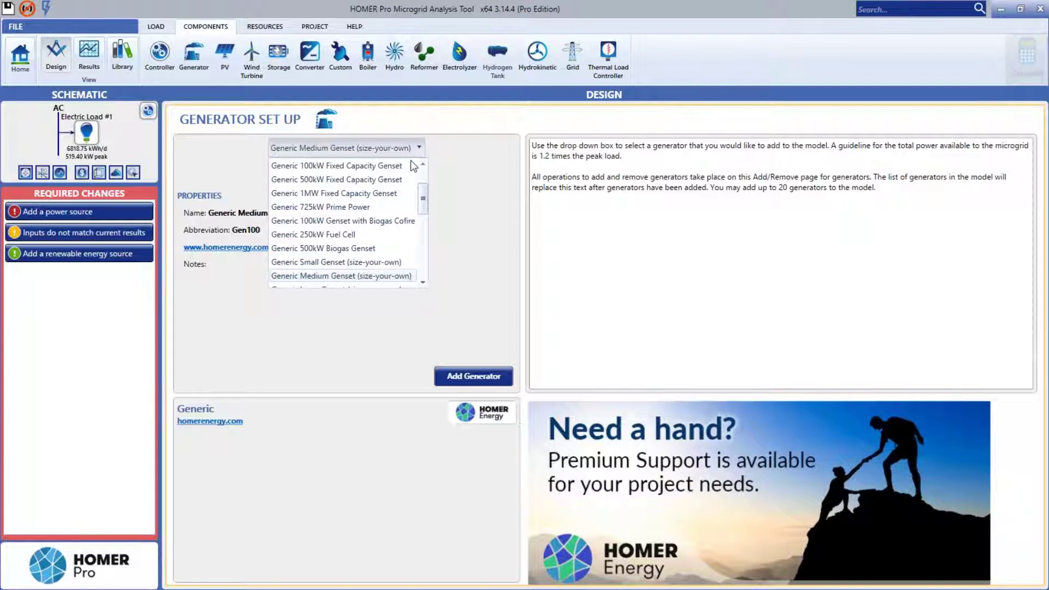
{"action": "left_click_drag", "start_coordinate": [422, 197], "coordinate": [423, 207]}
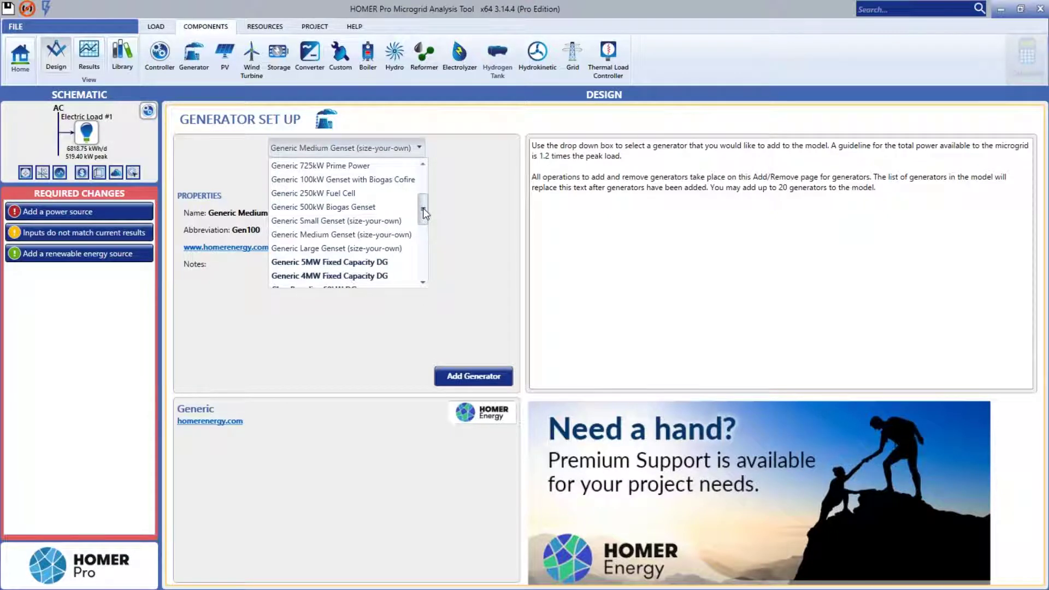
{"action": "left_click_drag", "start_coordinate": [423, 207], "coordinate": [423, 201]}
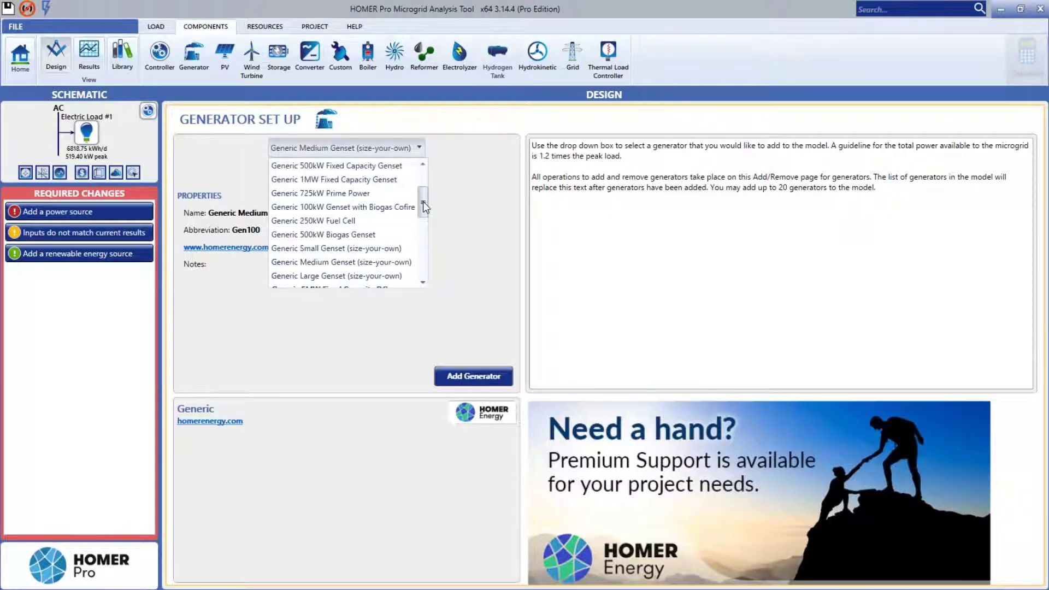
{"action": "left_click", "coordinate": [389, 180]}
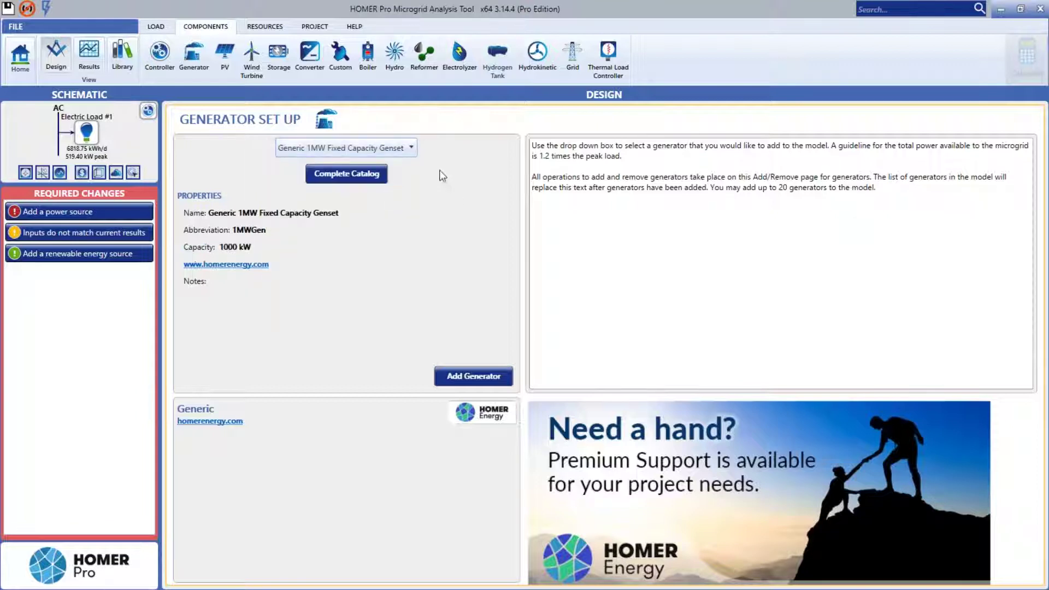
{"action": "left_click", "coordinate": [469, 377]}
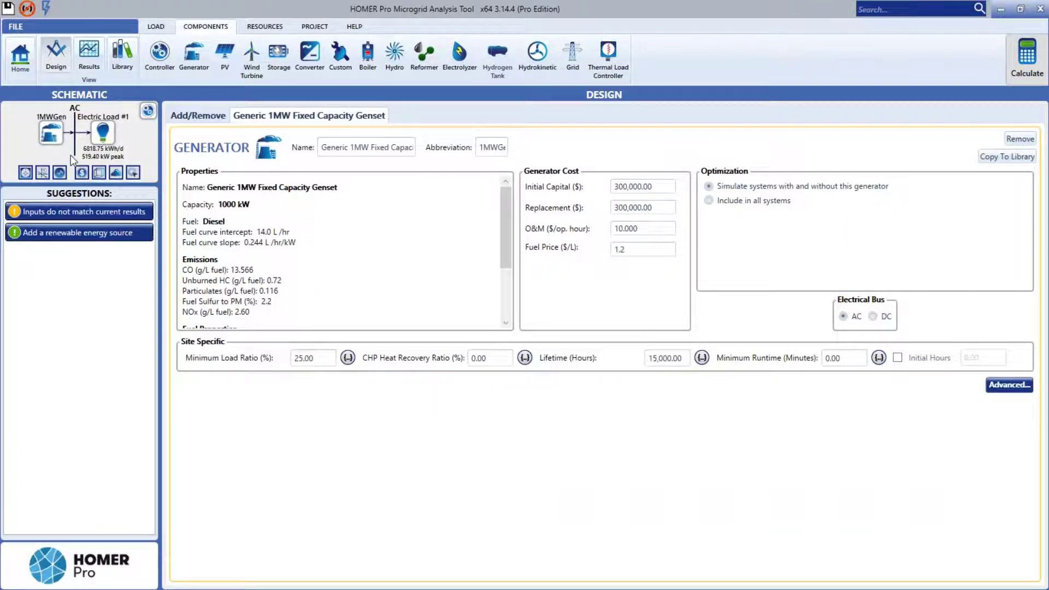
Add a Generic 500kW Fixed Capacity Genset as a second generator in the model
{"action": "left_click", "coordinate": [196, 116]}
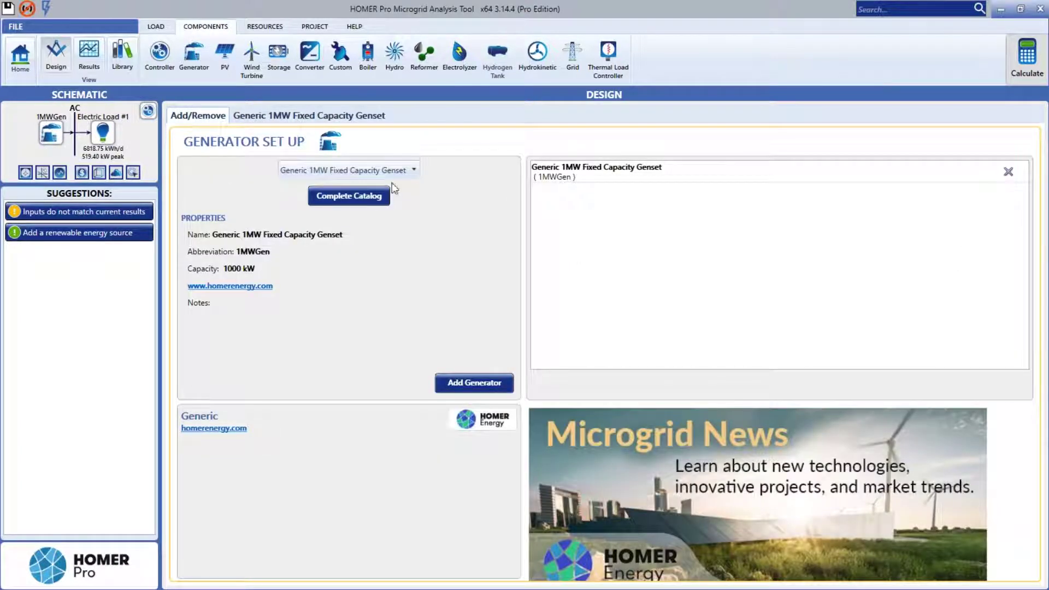
{"action": "left_click", "coordinate": [413, 171]}
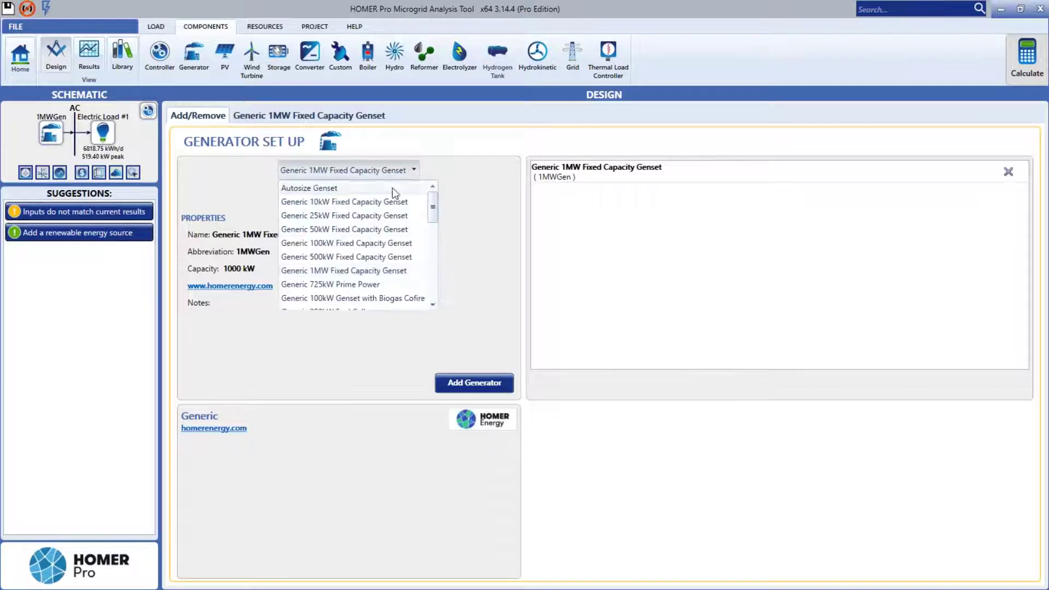
{"action": "left_click", "coordinate": [375, 260]}
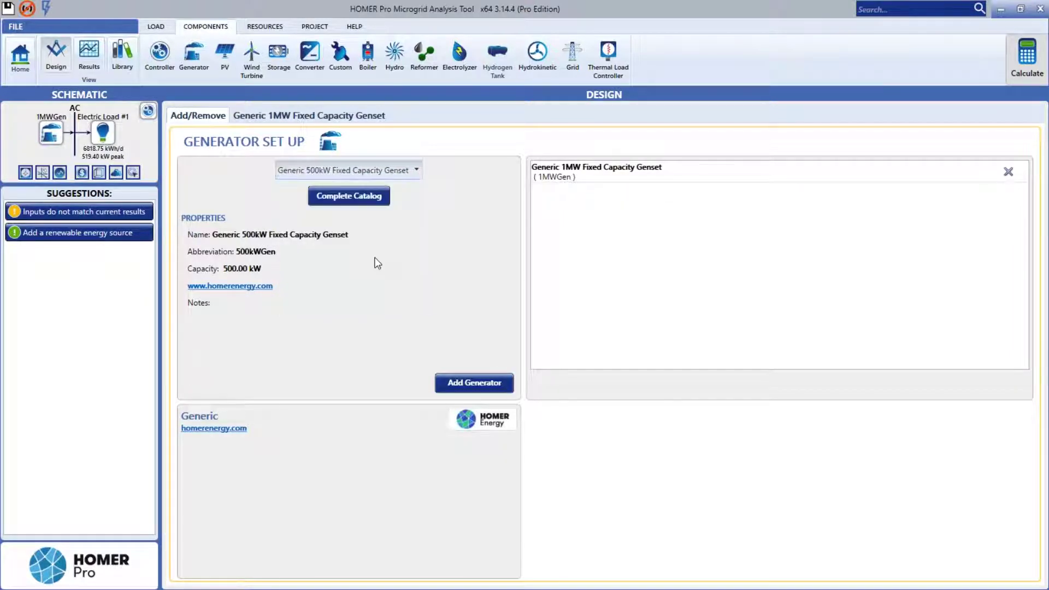
{"action": "left_click", "coordinate": [473, 384]}
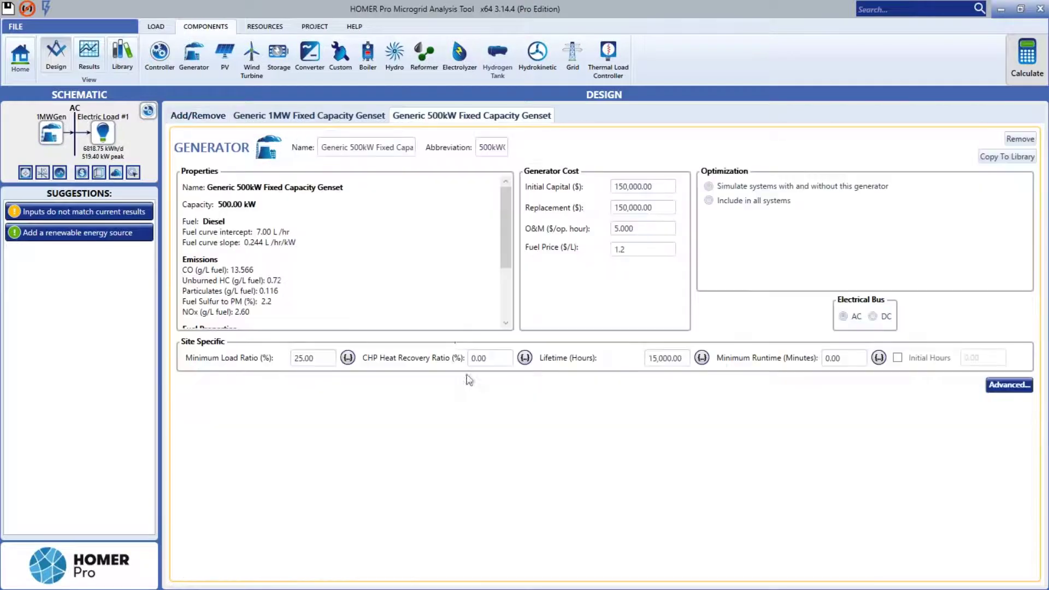
Compare the settings of the 1MW and 500kW gensets and check them against the Electric Load #1 profile
{"action": "left_click", "coordinate": [331, 117]}
{"action": "left_click", "coordinate": [418, 117]}
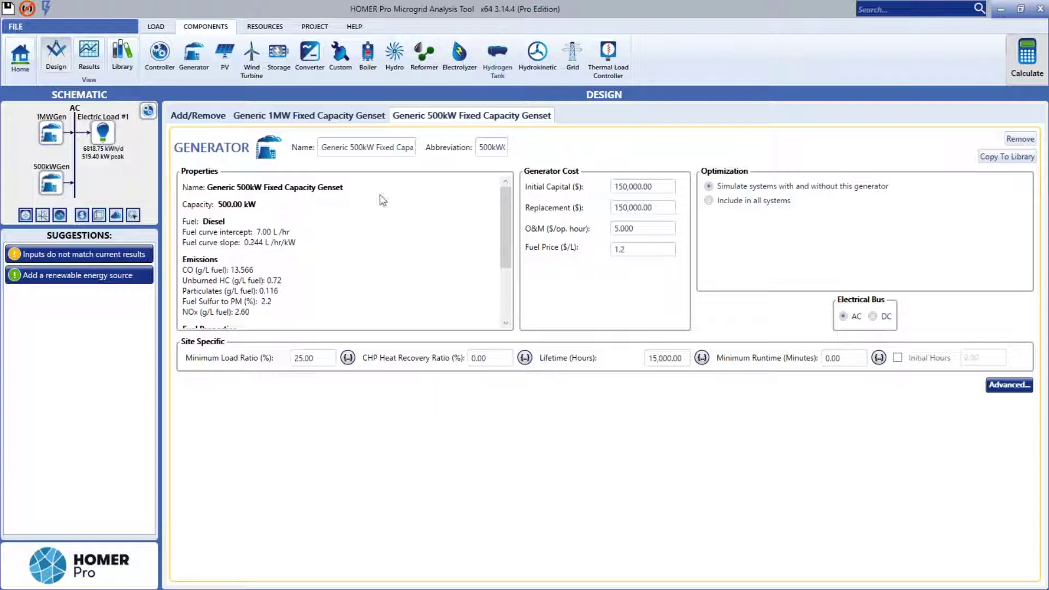
{"action": "left_click", "coordinate": [366, 121]}
{"action": "left_click", "coordinate": [438, 123]}
{"action": "left_click", "coordinate": [103, 135]}
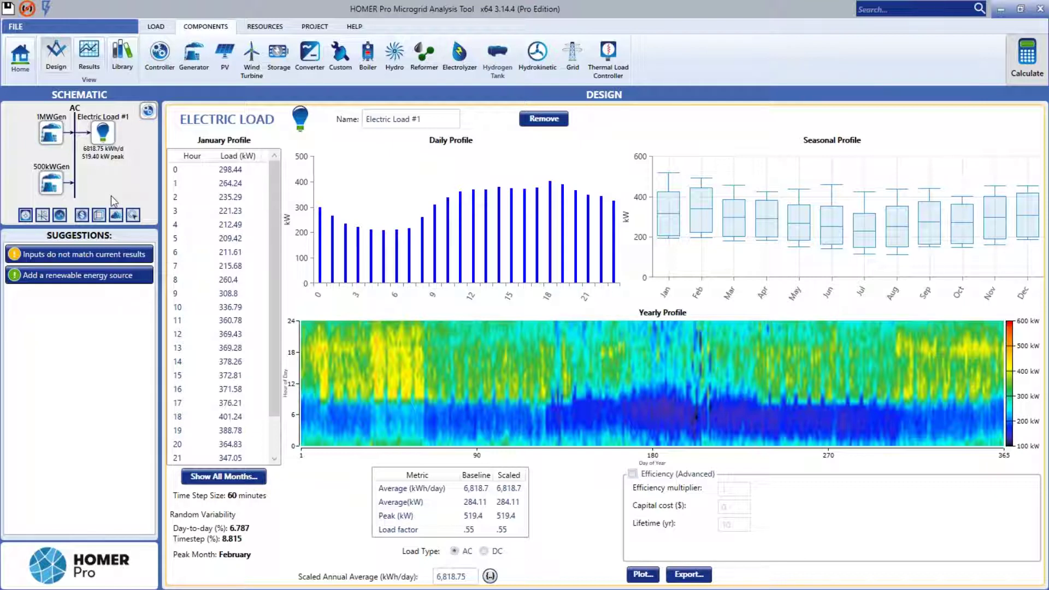
Remove the 1MW and 500kW fixed capacity gensets from the model, add the 500kW one once more and remove it too
{"action": "left_click", "coordinate": [50, 133]}
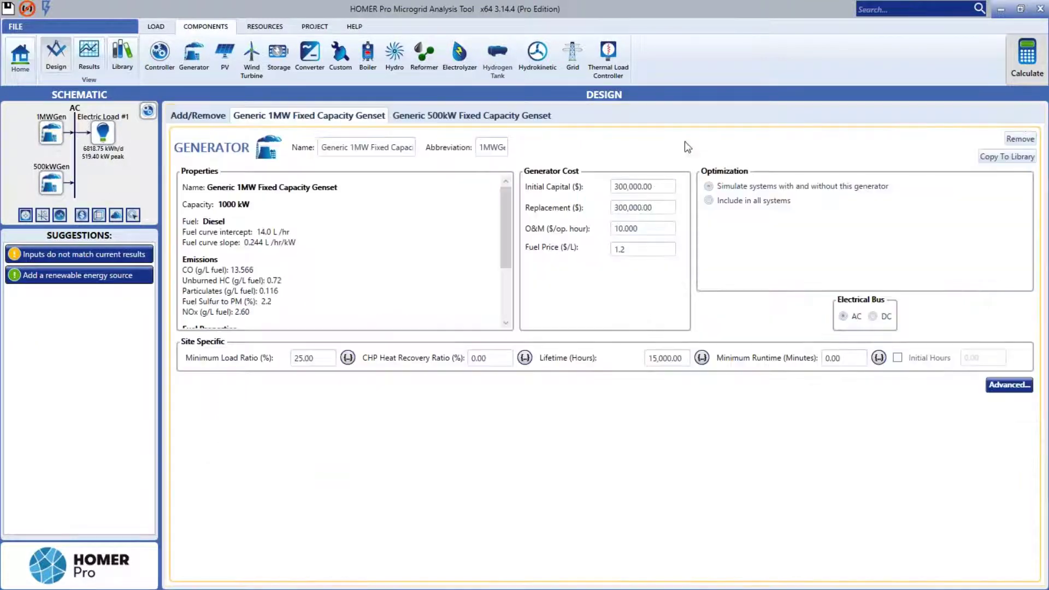
{"action": "left_click", "coordinate": [1019, 138]}
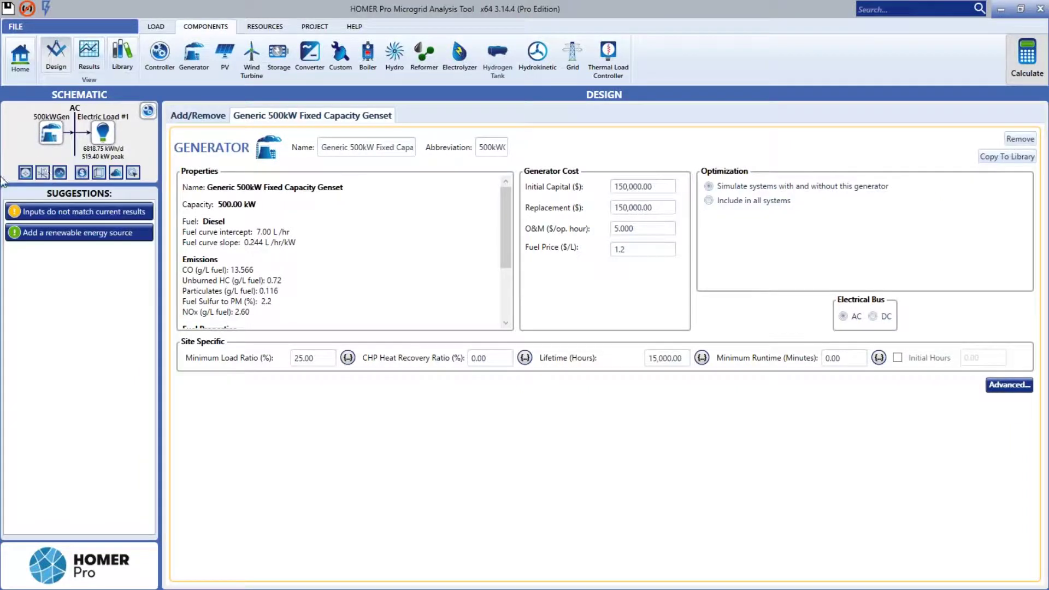
{"action": "left_click", "coordinate": [1008, 140]}
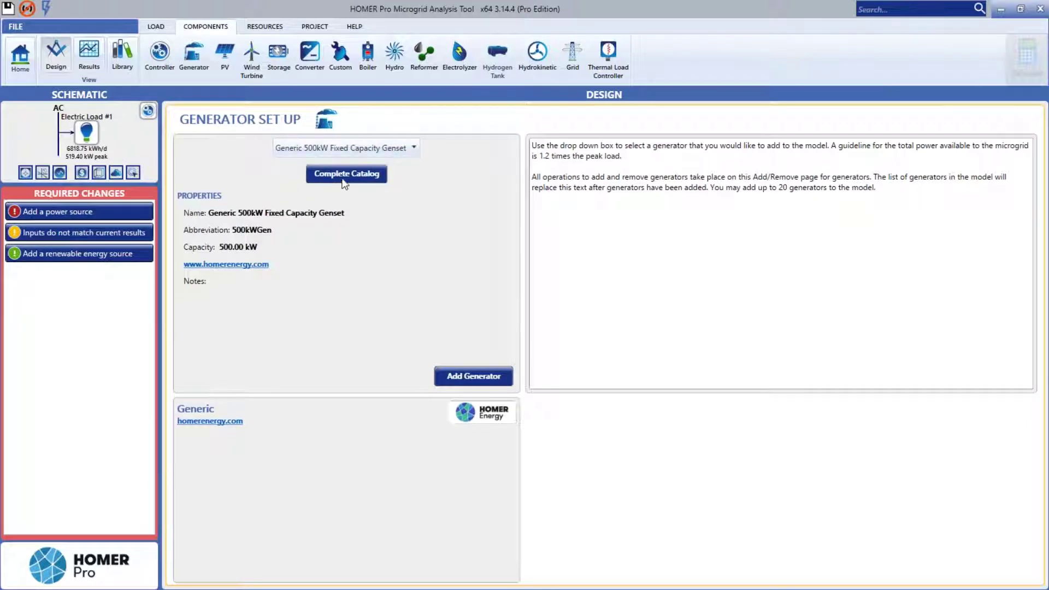
{"action": "left_click", "coordinate": [480, 376]}
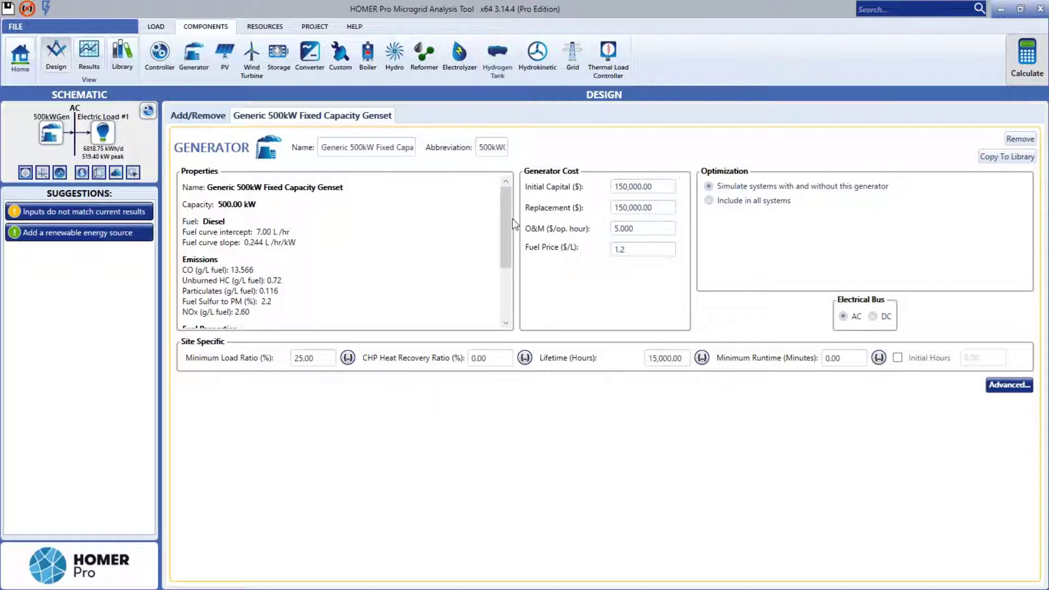
{"action": "left_click", "coordinate": [1009, 139]}
Add the Generic Medium Genset (size-your-own) to the model
{"action": "left_click", "coordinate": [348, 151]}
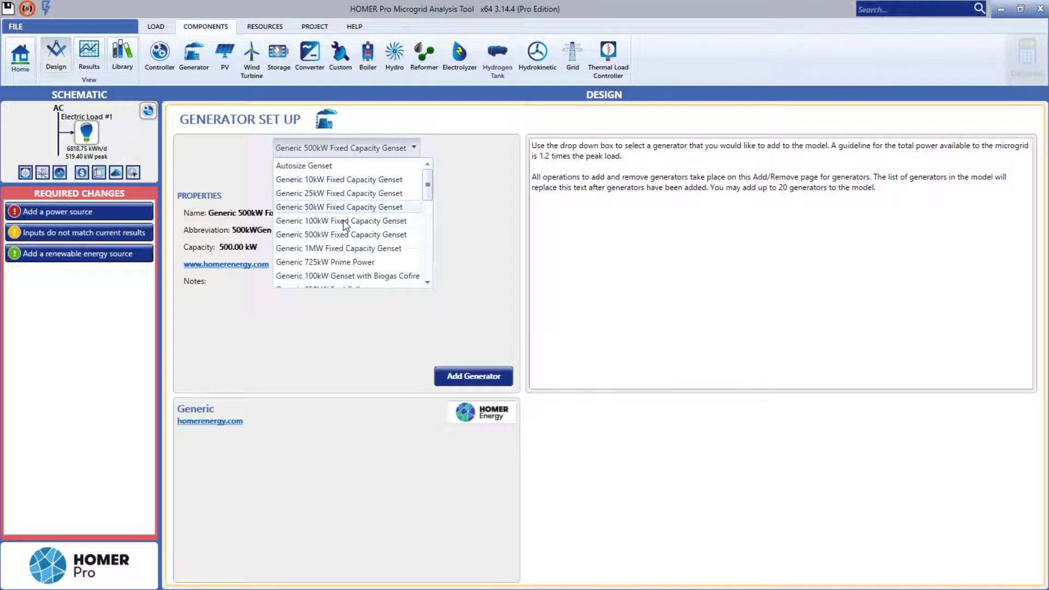
{"action": "scroll", "coordinate": [350, 252], "scroll_direction": "down", "scroll_amount": 1}
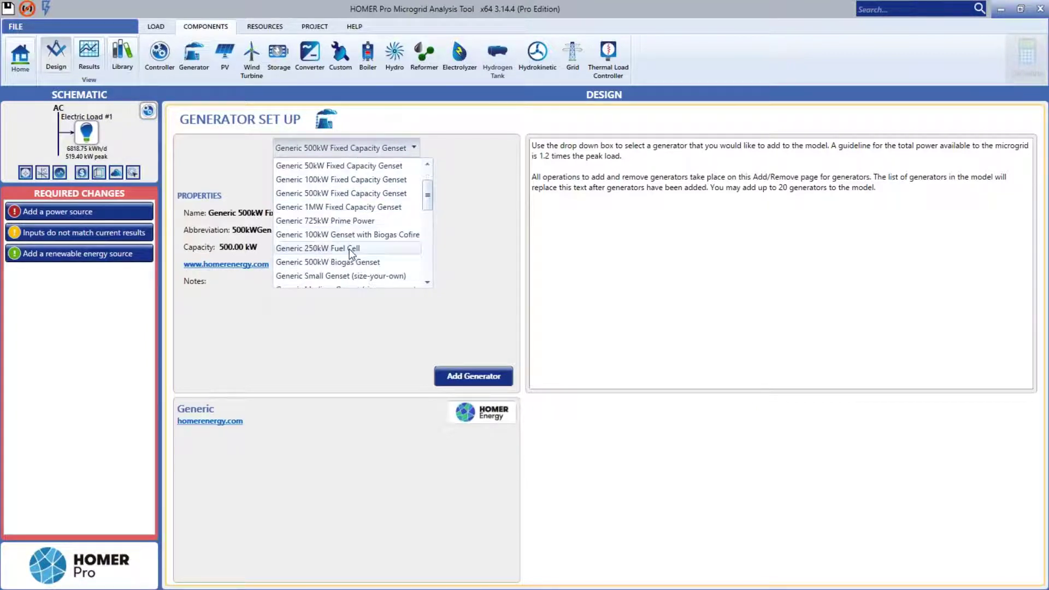
{"action": "scroll", "coordinate": [342, 268], "scroll_direction": "down", "scroll_amount": 1}
{"action": "left_click", "coordinate": [344, 253]}
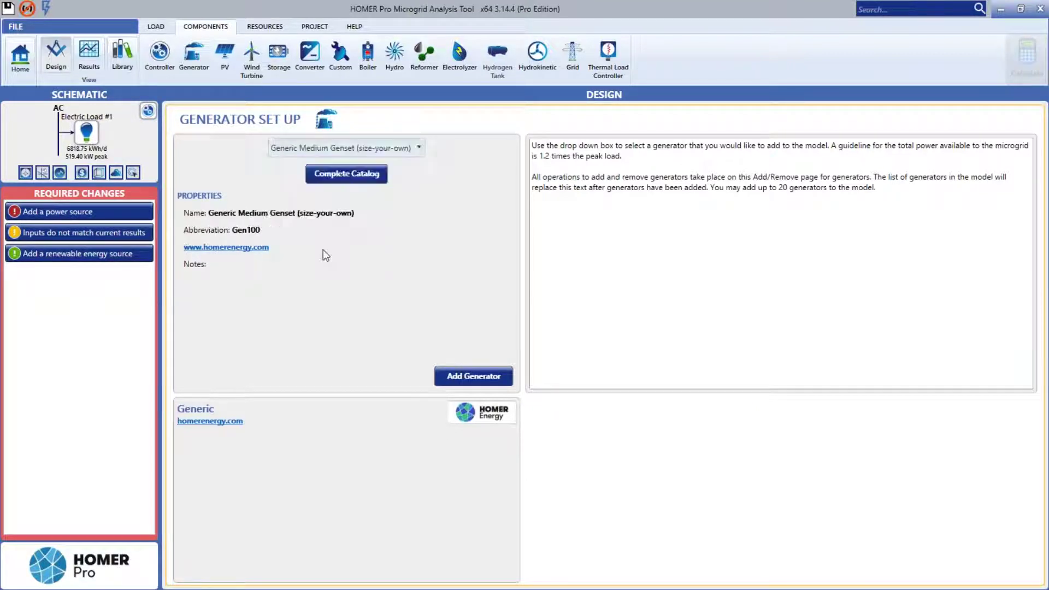
{"action": "left_click", "coordinate": [470, 376]}
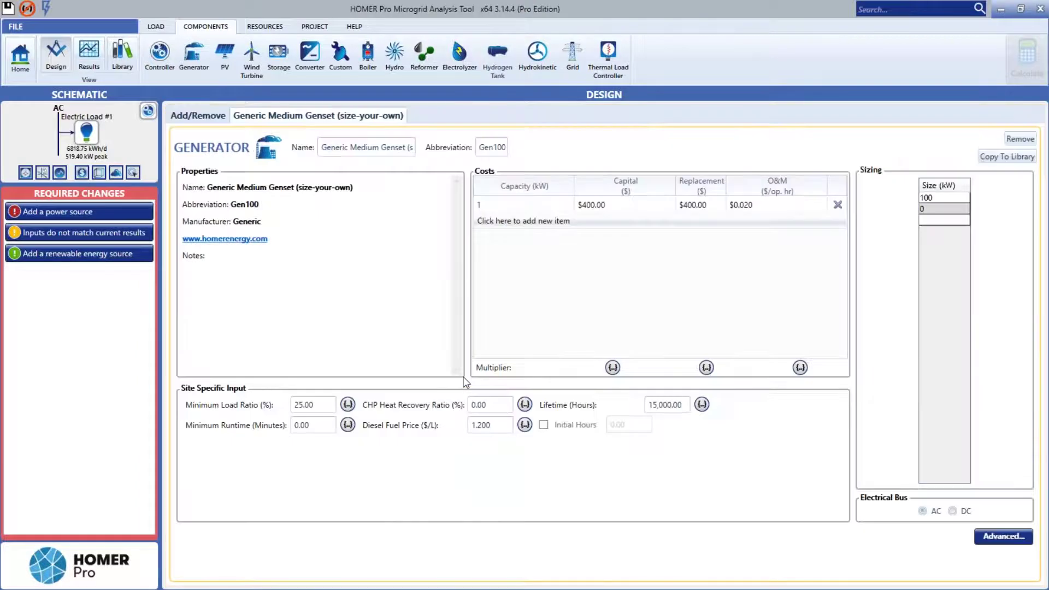
{"action": "left_click", "coordinate": [520, 207]}
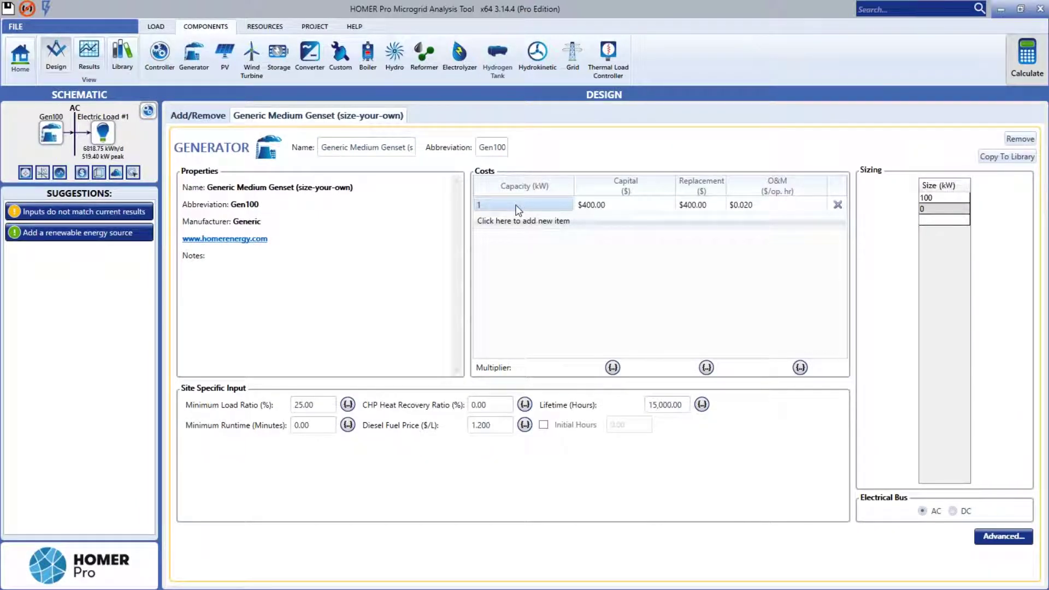
{"action": "type", "text": "300"}
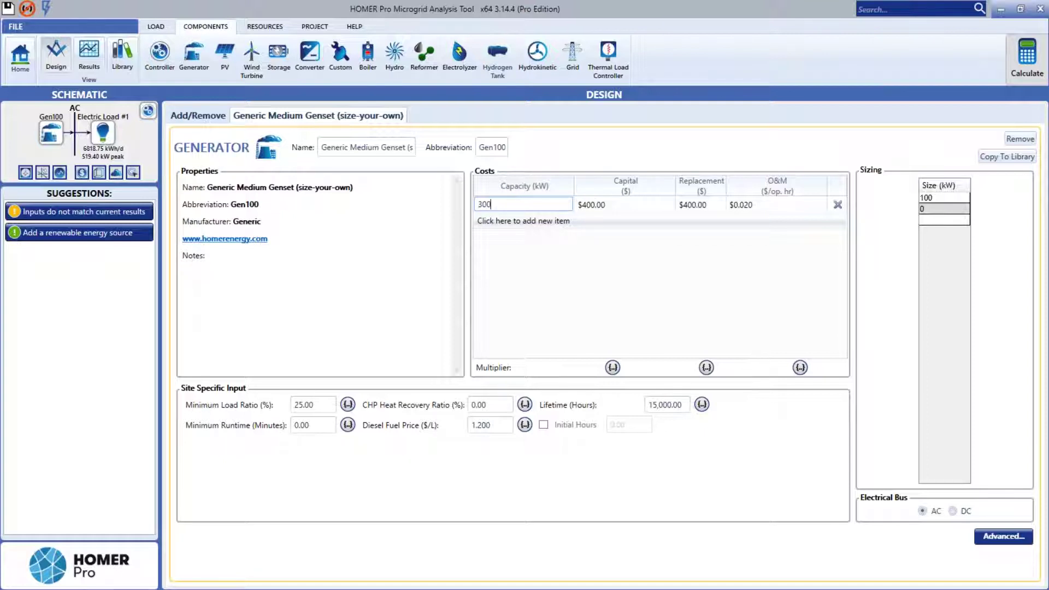
{"action": "left_click_drag", "start_coordinate": [507, 203], "coordinate": [402, 204]}
{"action": "type", "text": "1"}
{"action": "key", "text": "Return"}
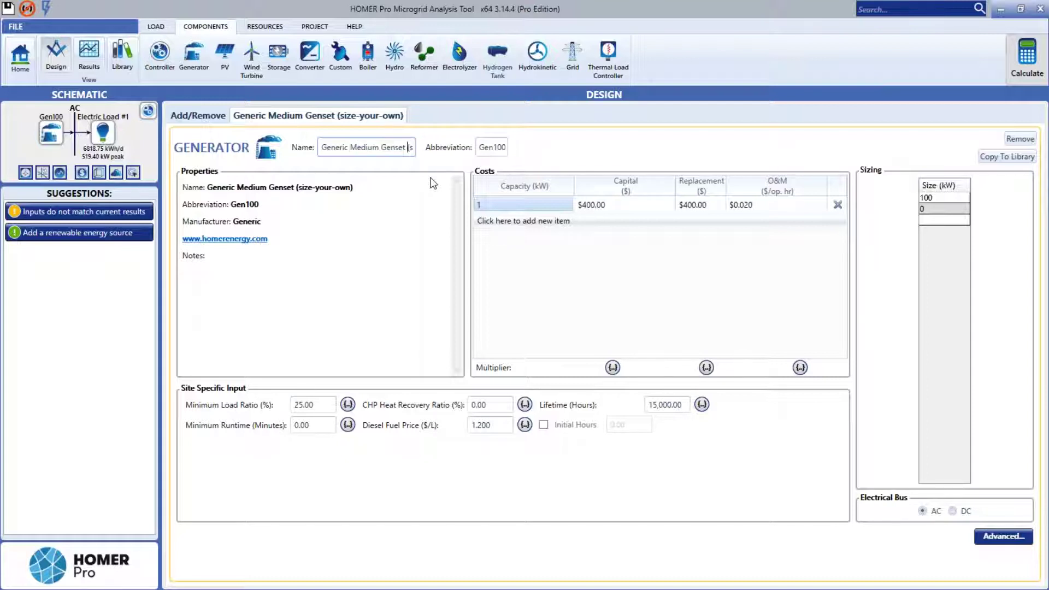
Rename the generator to 300kW Genset and set its abbreviation to Gen300
{"action": "key", "text": "Left"}
{"action": "key", "text": "Left"}
{"action": "key", "text": "Left"}
{"action": "key", "text": "BackSpace"}
{"action": "key", "text": "BackSpace"}
{"action": "key", "text": "BackSpace"}
{"action": "key", "text": "BackSpace"}
{"action": "key", "text": "BackSpace"}
{"action": "key", "text": "BackSpace"}
{"action": "key", "text": "BackSpace"}
{"action": "key", "text": "BackSpace"}
{"action": "key", "text": "BackSpace"}
{"action": "key", "text": "BackSpace"}
{"action": "key", "text": "BackSpace"}
{"action": "key", "text": "BackSpace"}
{"action": "key", "text": "BackSpace"}
{"action": "key", "text": "BackSpace"}
{"action": "key", "text": "BackSpace"}
{"action": "type", "text": "300"}
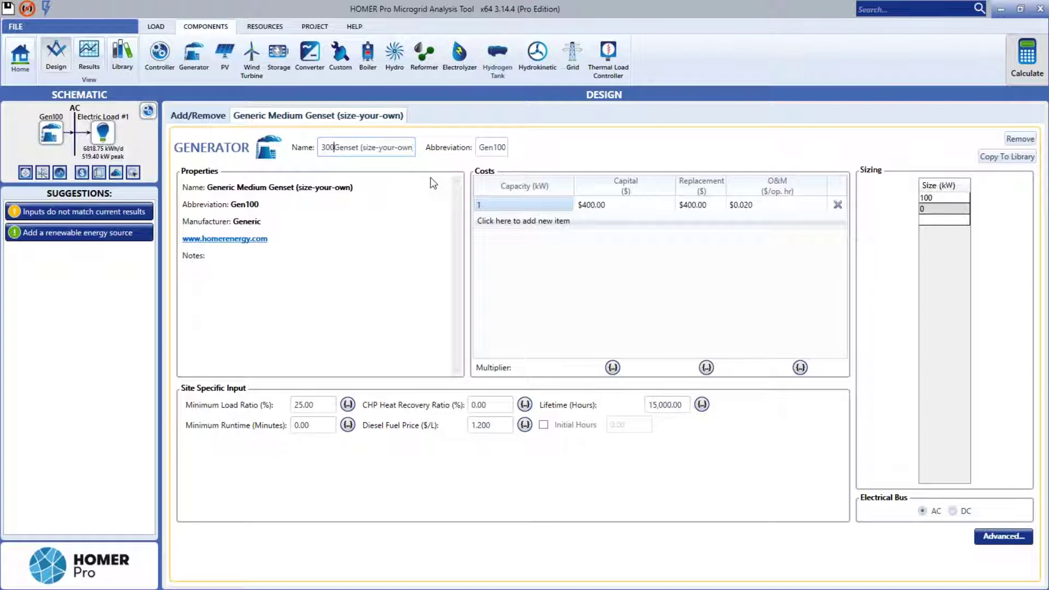
{"action": "type", "text": "k w"}
{"action": "key", "text": "Right"}
{"action": "key", "text": "BackSpace"}
{"action": "key", "text": "BackSpace"}
{"action": "type", "text": "W"}
{"action": "key", "text": "Delete"}
{"action": "key", "text": "Delete"}
{"action": "key", "text": "Delete"}
{"action": "key", "text": "Delete"}
{"action": "key", "text": "Delete"}
{"action": "key", "text": "Delete"}
{"action": "key", "text": "Delete"}
{"action": "key", "text": "Delete"}
{"action": "key", "text": "Delete"}
{"action": "key", "text": "Delete"}
{"action": "key", "text": "Delete"}
{"action": "key", "text": "Delete"}
{"action": "key", "text": "Delete"}
{"action": "key", "text": "Delete"}
{"action": "key", "text": "Delete"}
{"action": "key", "text": "Delete"}
{"action": "key", "text": "Tab"}
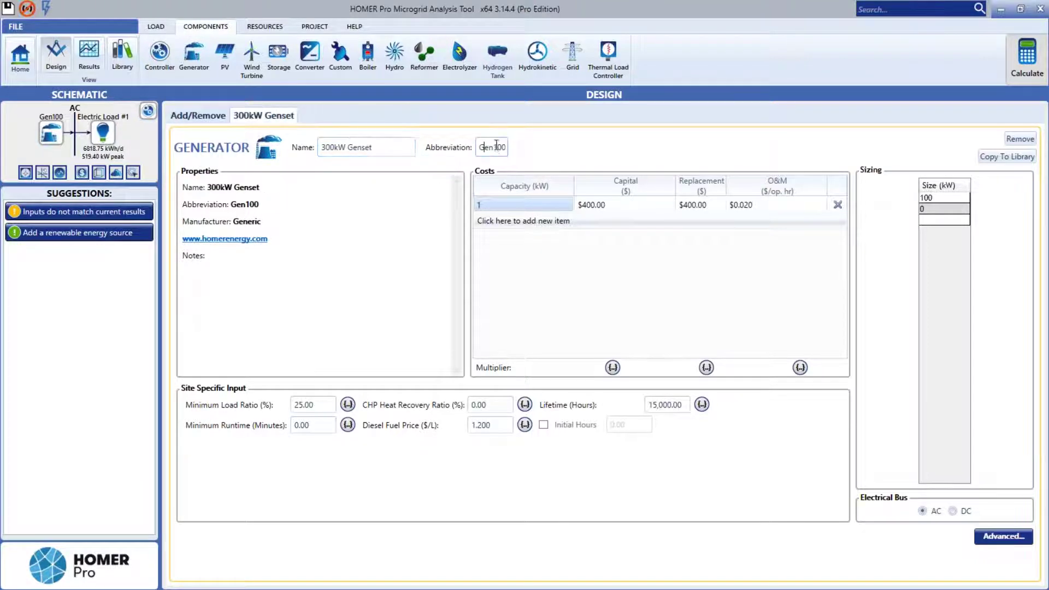
{"action": "key", "text": "End"}
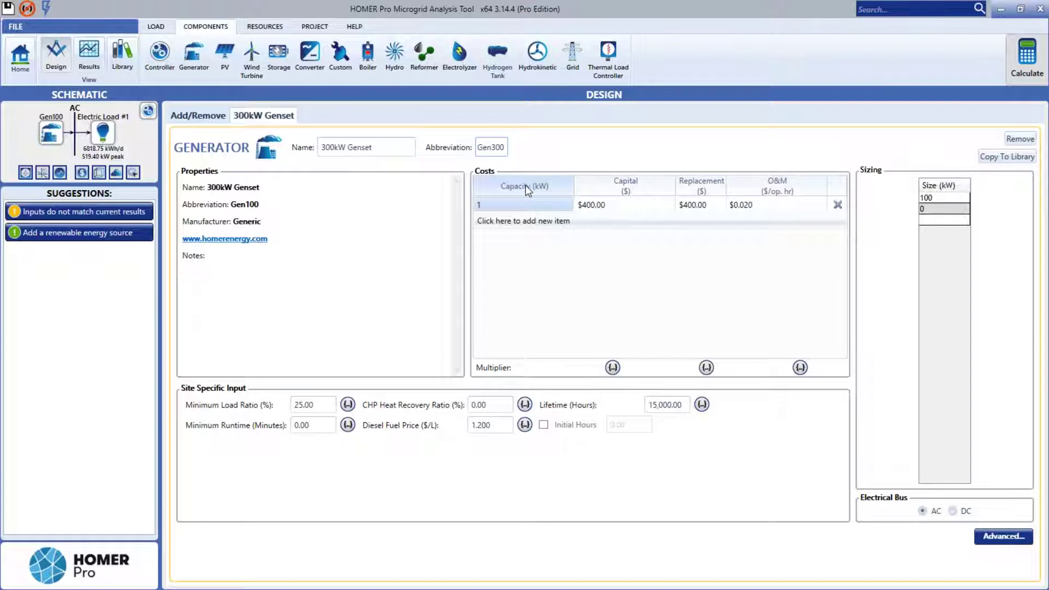
{"action": "left_click", "coordinate": [421, 242]}
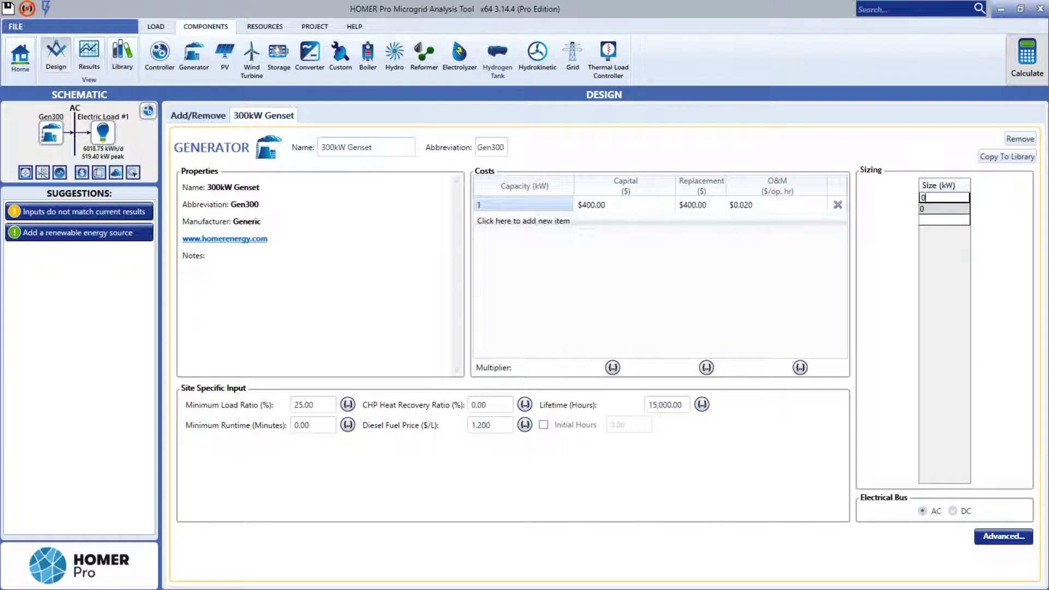
Set the generator's sizing options to 0 and 300 kW and copy the 300kW Genset to the component library
{"action": "type", "text": "0"}
{"action": "key", "text": "Return"}
{"action": "type", "text": "300"}
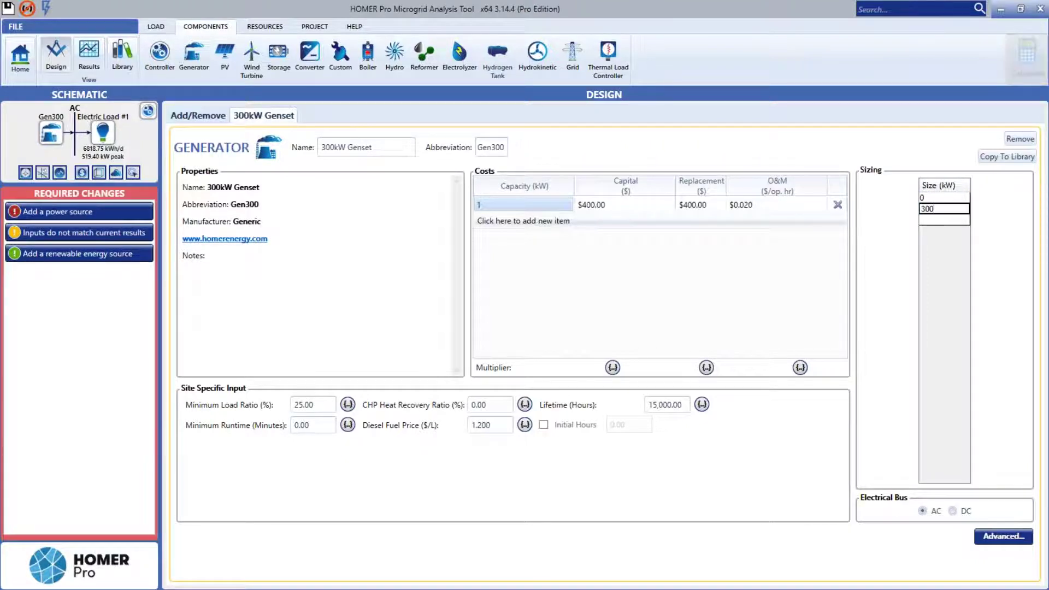
{"action": "left_click", "coordinate": [941, 252]}
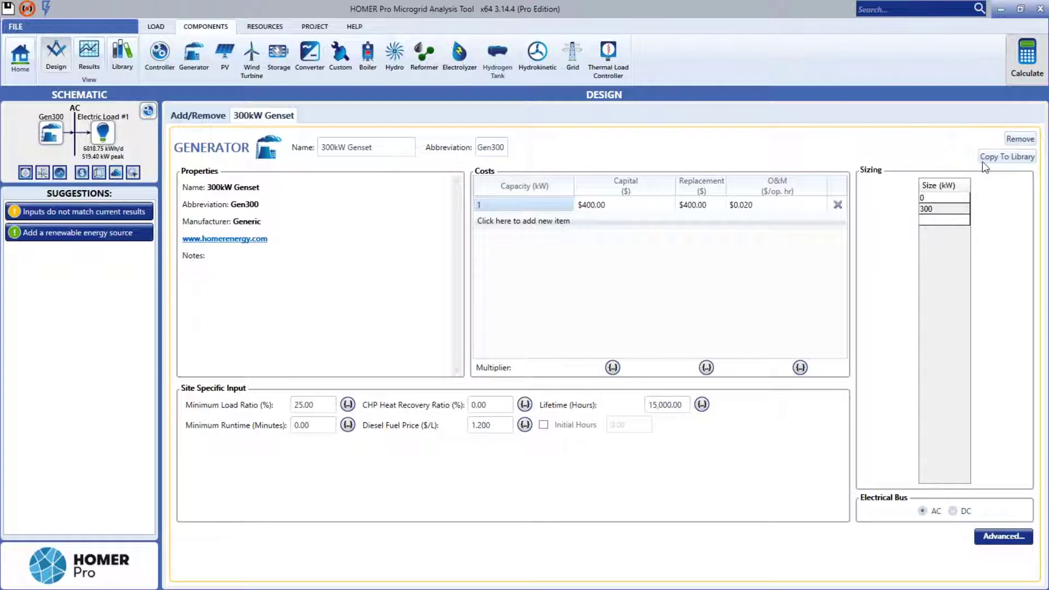
{"action": "left_click", "coordinate": [999, 158]}
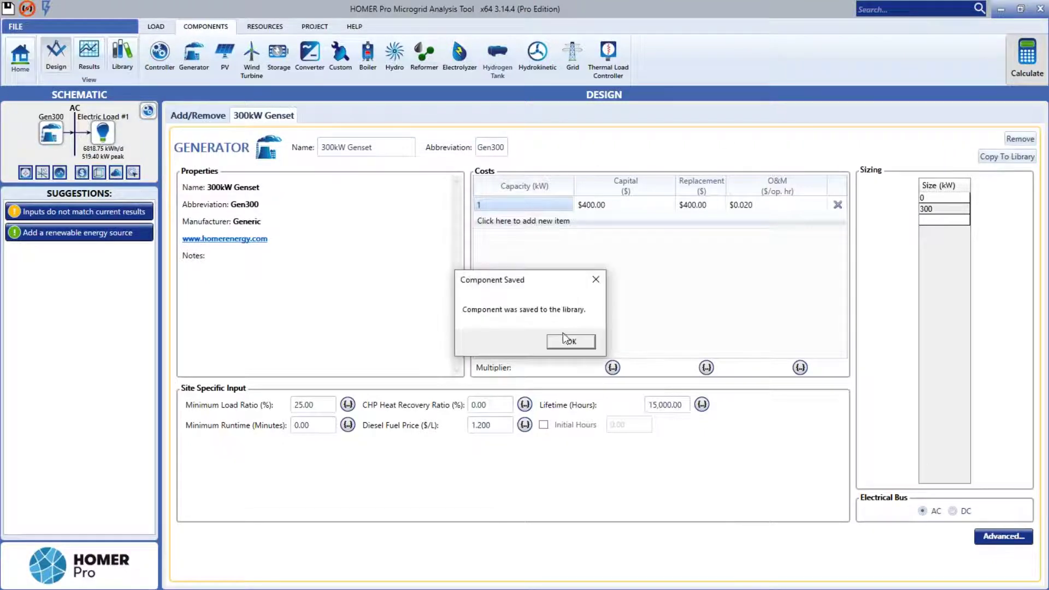
{"action": "left_click", "coordinate": [563, 343]}
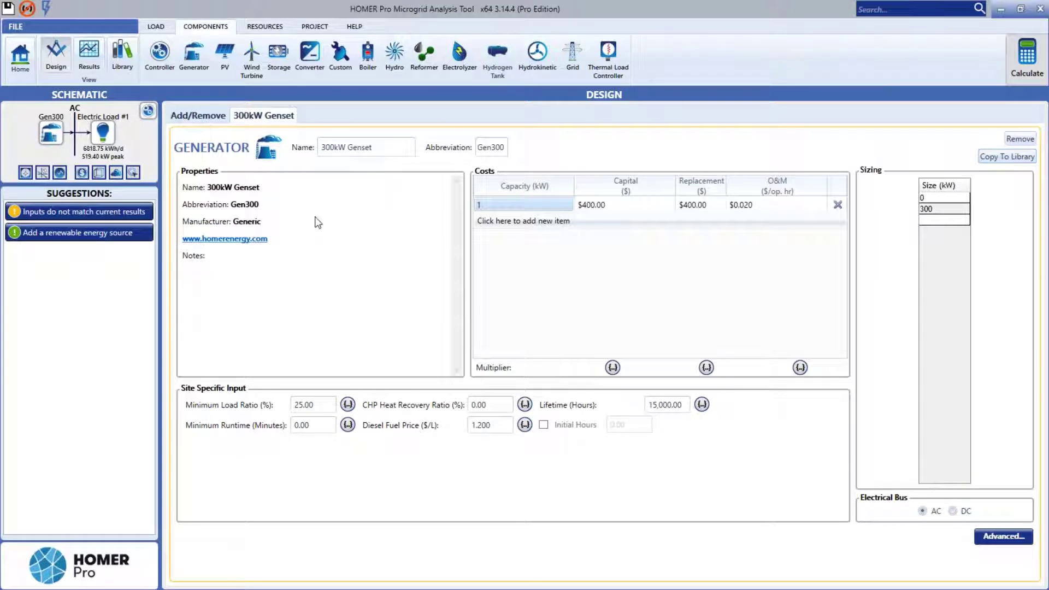
Add the 300kW Genset Copy from the library to the model twice, for three 300 kW generators in all
{"action": "left_click", "coordinate": [199, 115]}
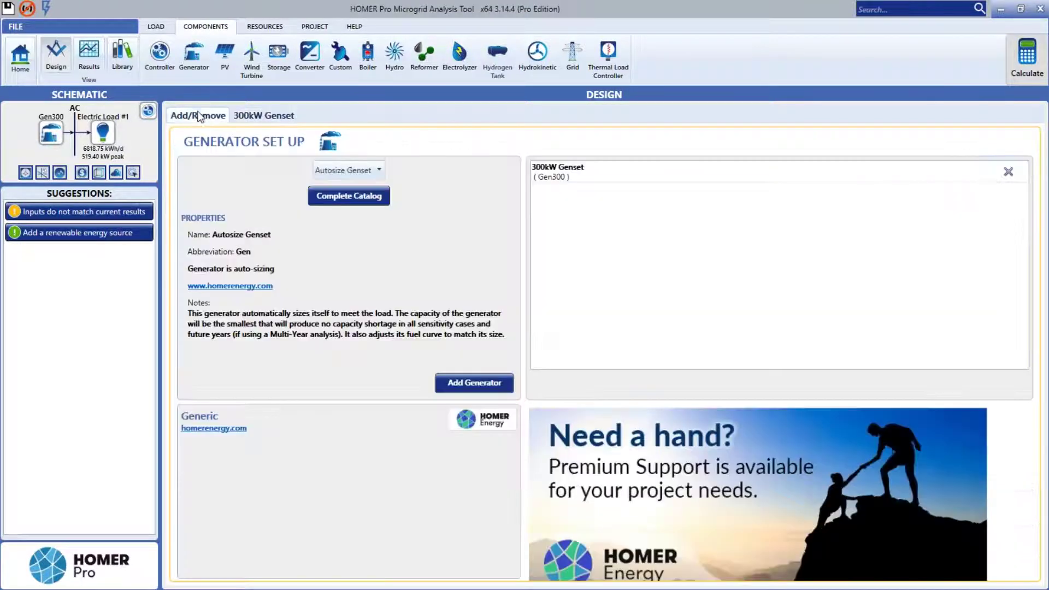
{"action": "left_click", "coordinate": [380, 171]}
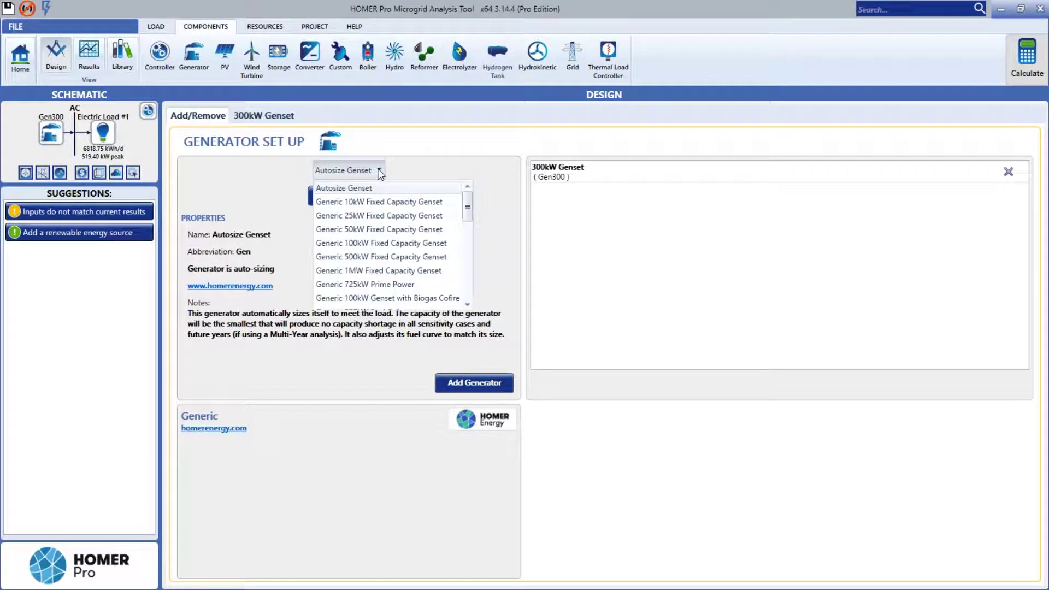
{"action": "left_click_drag", "start_coordinate": [467, 208], "coordinate": [463, 291]}
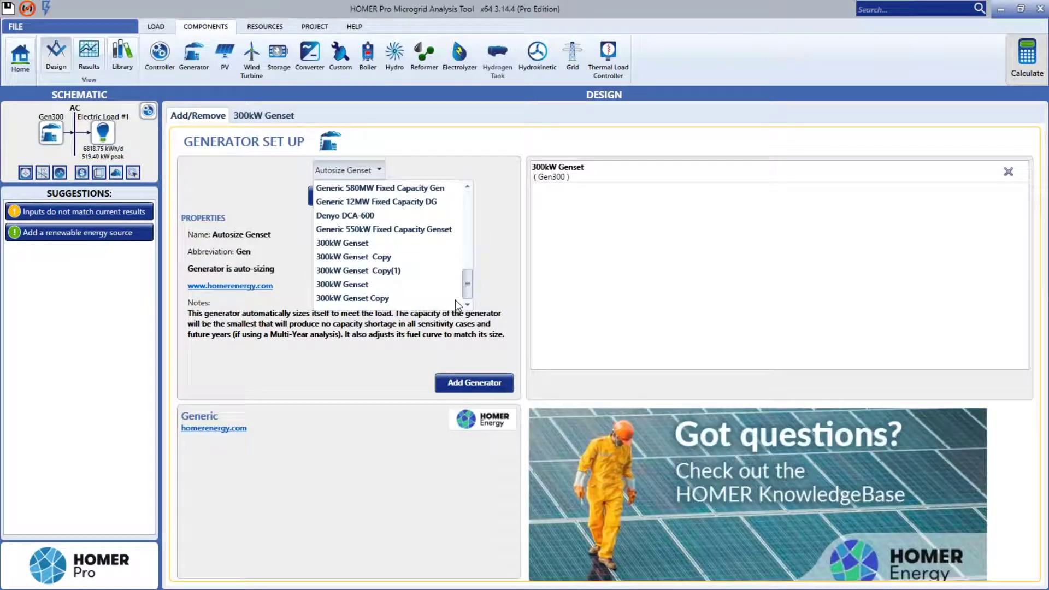
{"action": "left_click", "coordinate": [346, 299]}
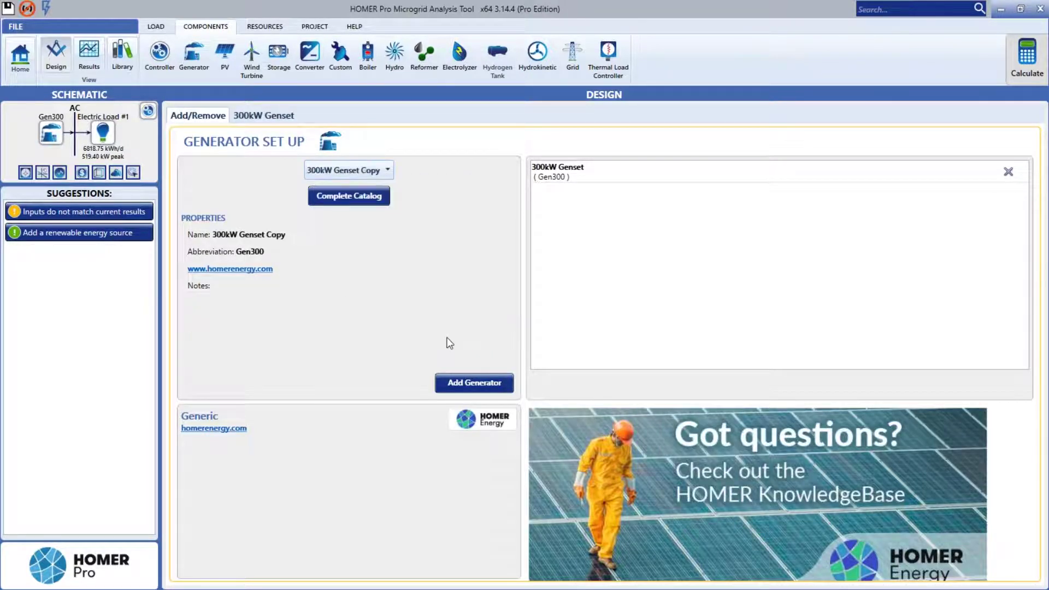
{"action": "left_click", "coordinate": [465, 389]}
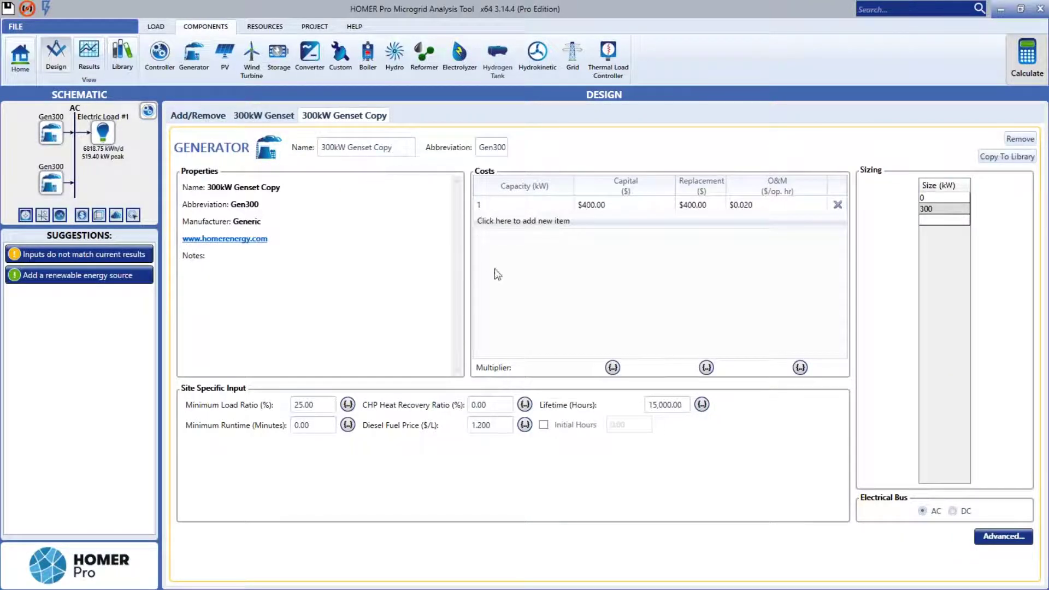
{"action": "left_click", "coordinate": [198, 117]}
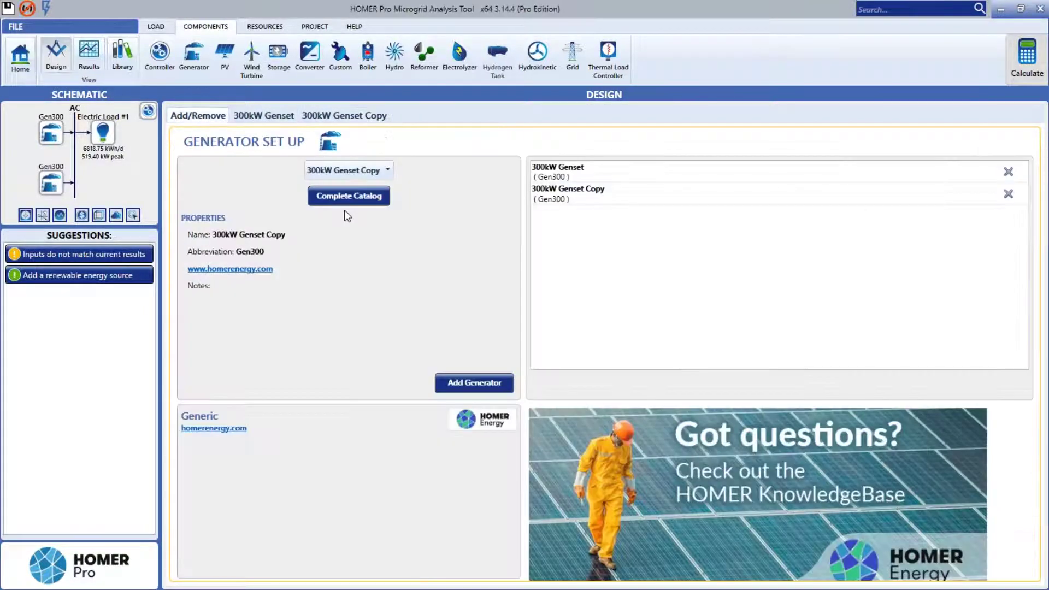
{"action": "left_click", "coordinate": [453, 379]}
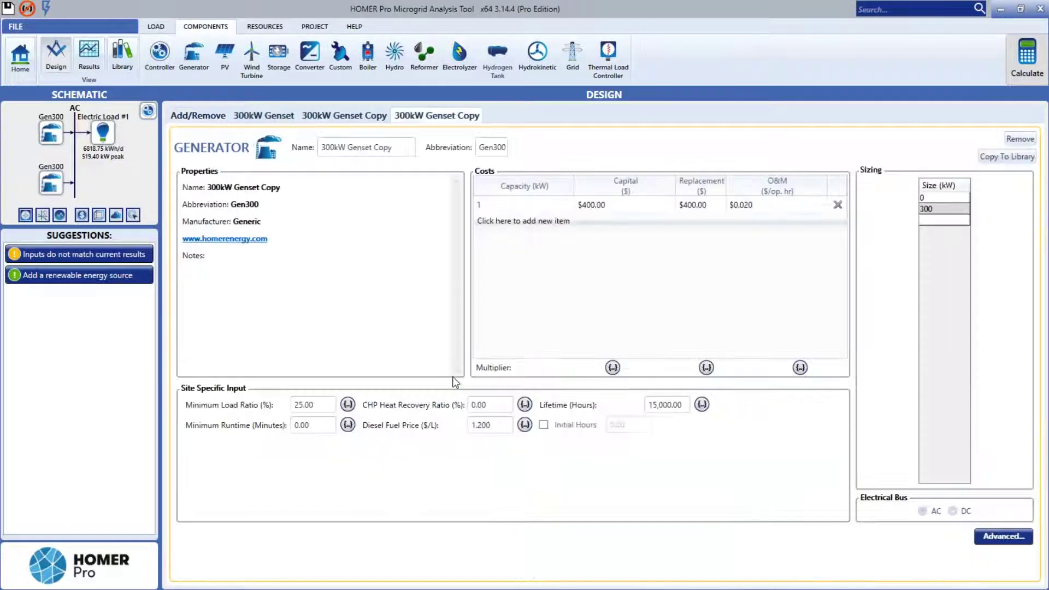
Set the abbreviation of the original 300kW Genset to Gen A
{"action": "left_click", "coordinate": [264, 115]}
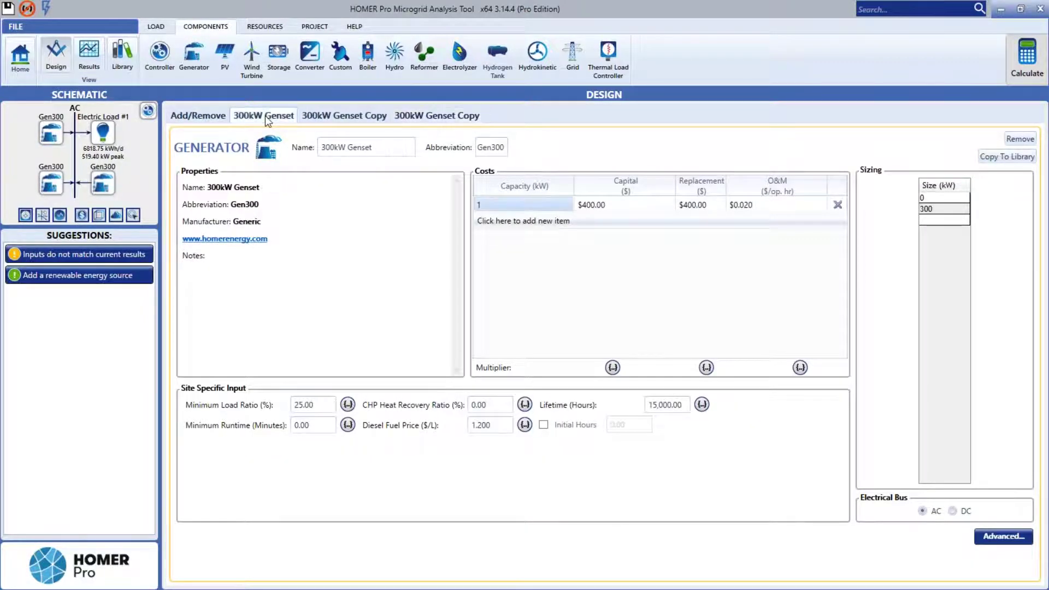
{"action": "left_click", "coordinate": [327, 122]}
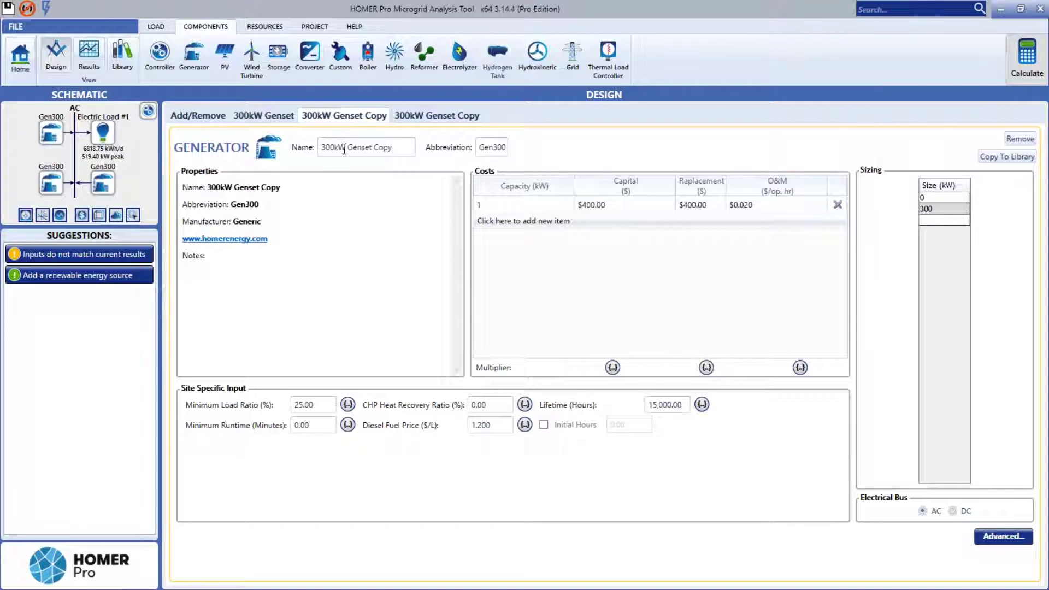
{"action": "left_click", "coordinate": [294, 124]}
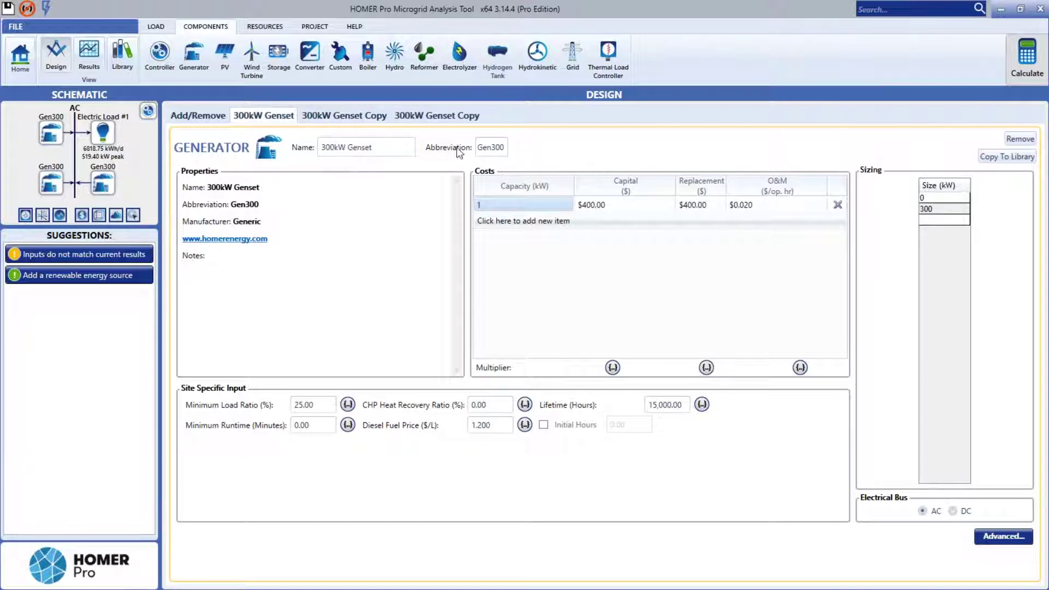
{"action": "left_click", "coordinate": [490, 147]}
{"action": "type", "text": "A"}
{"action": "key", "text": "Delete"}
{"action": "key", "text": "Delete"}
Set the abbreviation of the first 300kW Genset Copy to Gen B
{"action": "left_click", "coordinate": [344, 116]}
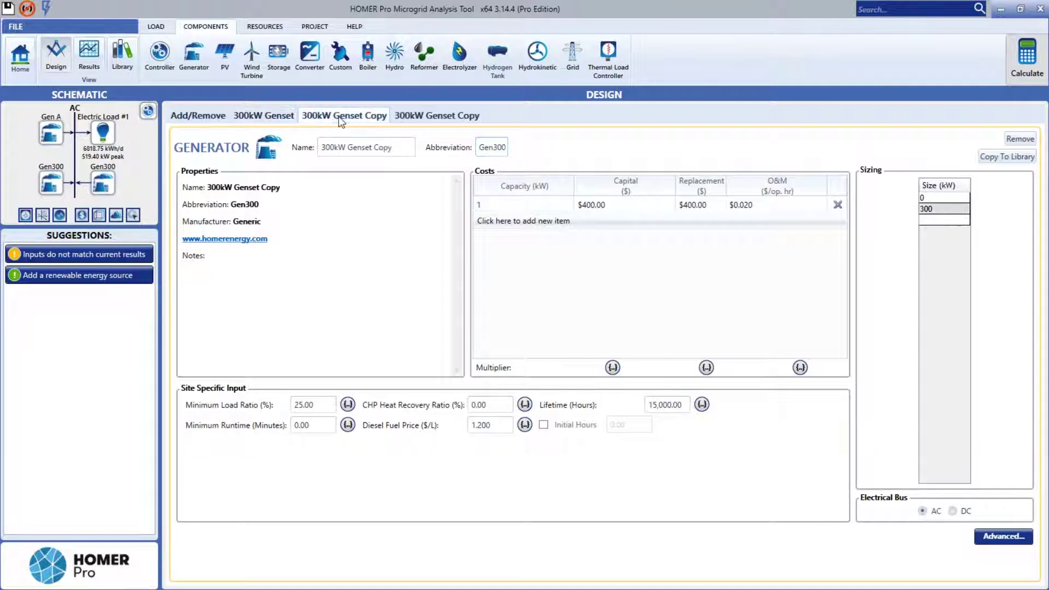
{"action": "left_click", "coordinate": [496, 146]}
{"action": "key", "text": "BackSpace"}
{"action": "type", "text": "B"}
{"action": "key", "text": "Delete"}
{"action": "key", "text": "Delete"}
Set the abbreviation of the second 300kW Genset Copy to Gen C
{"action": "left_click", "coordinate": [432, 122]}
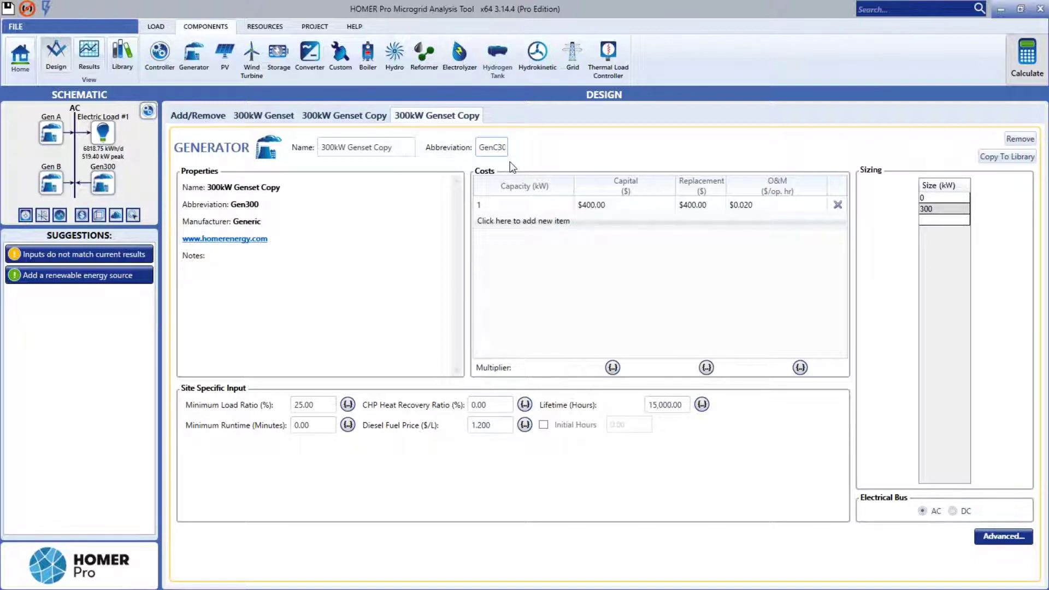
{"action": "key", "text": "Right"}
{"action": "key", "text": "Right"}
{"action": "key", "text": "Delete"}
{"action": "key", "text": "Delete"}
{"action": "key", "text": "Delete"}
{"action": "left_click", "coordinate": [363, 210]}
Rename the three generators 300kW Genset A, 300kW Genset B and 300kW Genset C to match their abbreviations
{"action": "left_click", "coordinate": [278, 117]}
{"action": "left_click", "coordinate": [378, 149]}
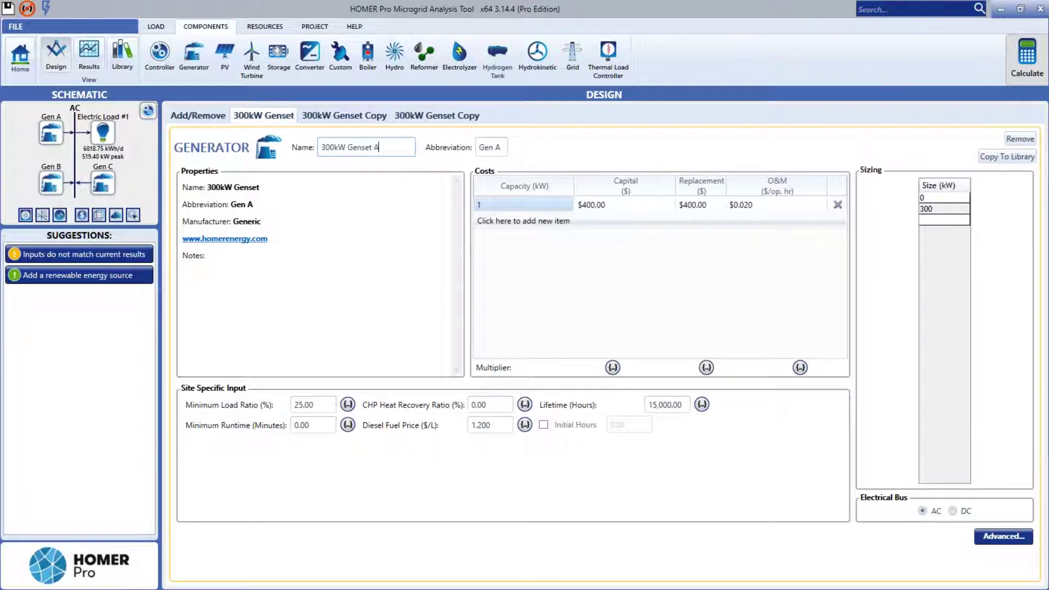
{"action": "left_click", "coordinate": [359, 117]}
{"action": "left_click", "coordinate": [400, 146]}
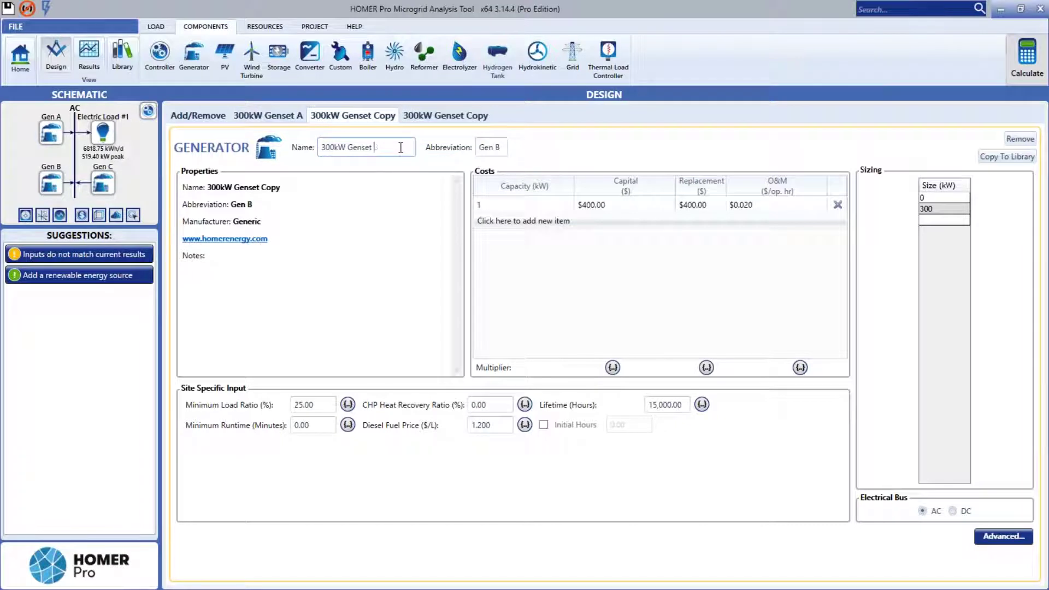
{"action": "left_click", "coordinate": [436, 116]}
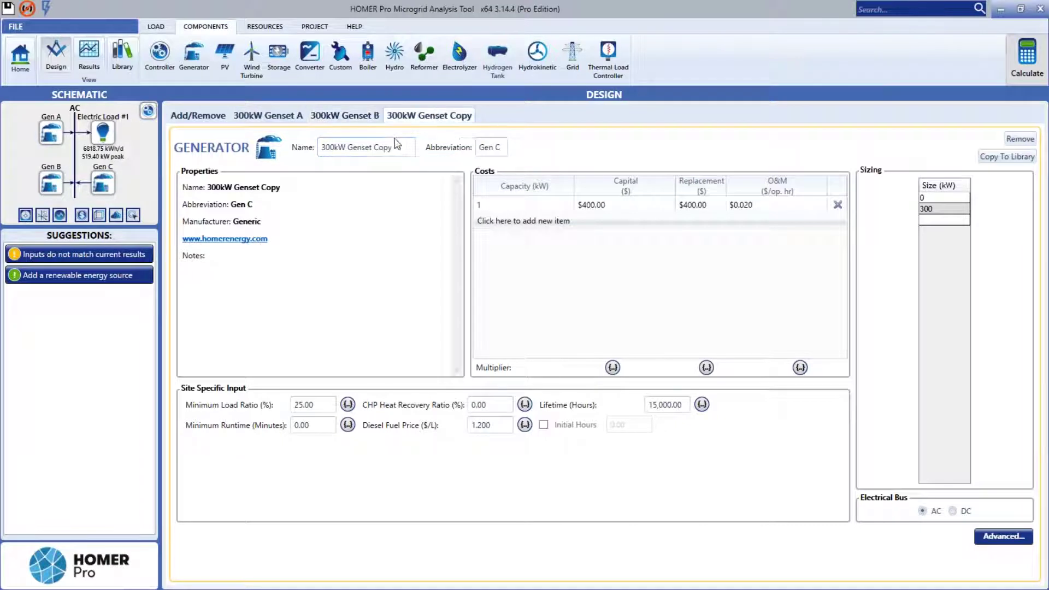
{"action": "left_click", "coordinate": [405, 206]}
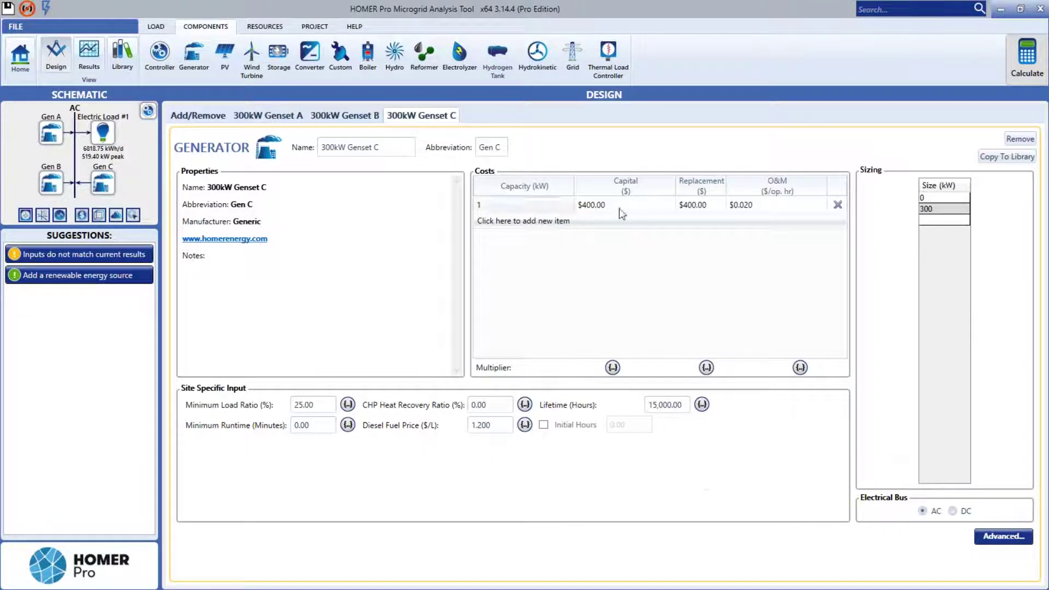
Check the inputs of the three renamed gensets and calculate the model
{"action": "left_click", "coordinate": [288, 116]}
{"action": "left_click", "coordinate": [336, 121]}
{"action": "left_click", "coordinate": [403, 120]}
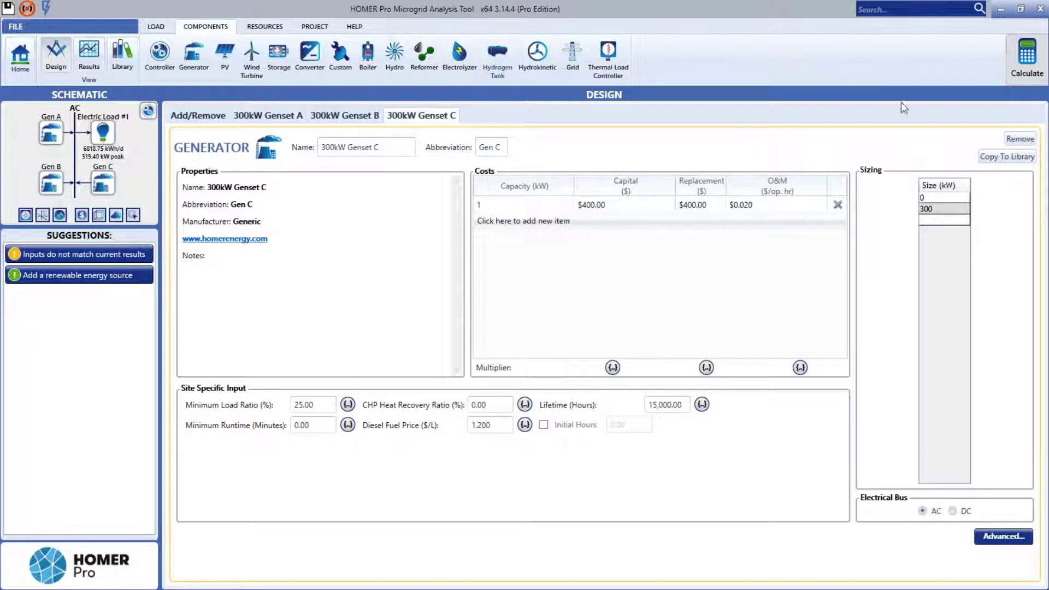
{"action": "left_click", "coordinate": [1016, 58]}
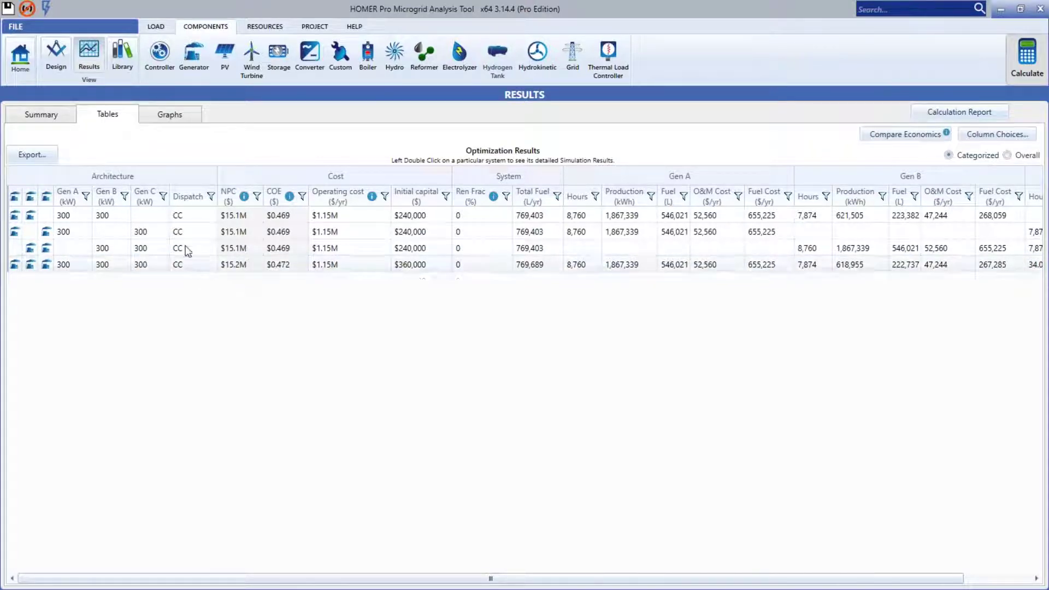
Examine the hourly power sources plot of the system with Gen A and Gen B over the summer months
{"action": "double_click", "coordinate": [101, 217]}
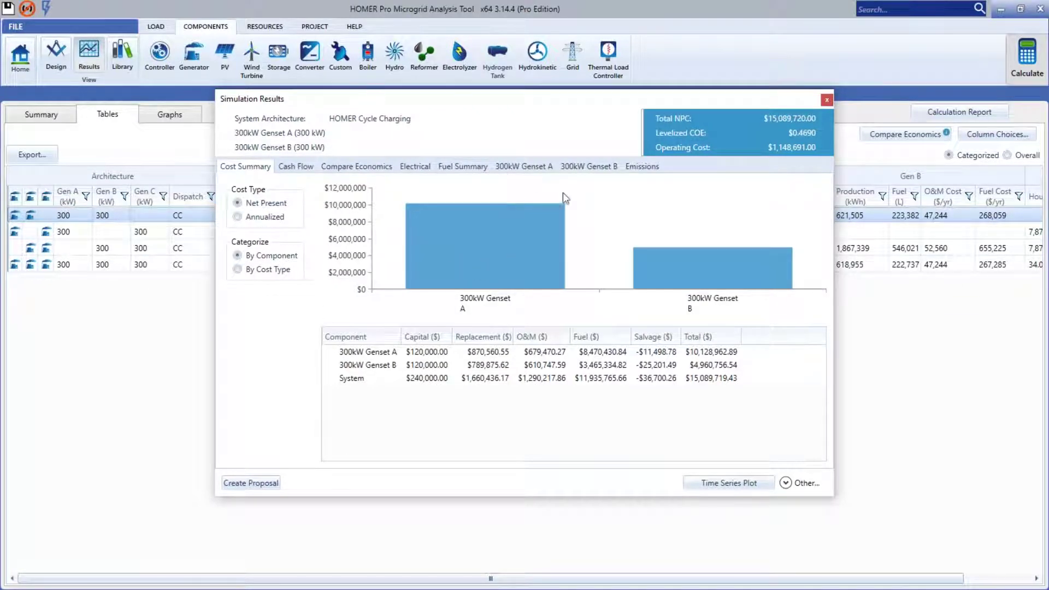
{"action": "left_click", "coordinate": [719, 486]}
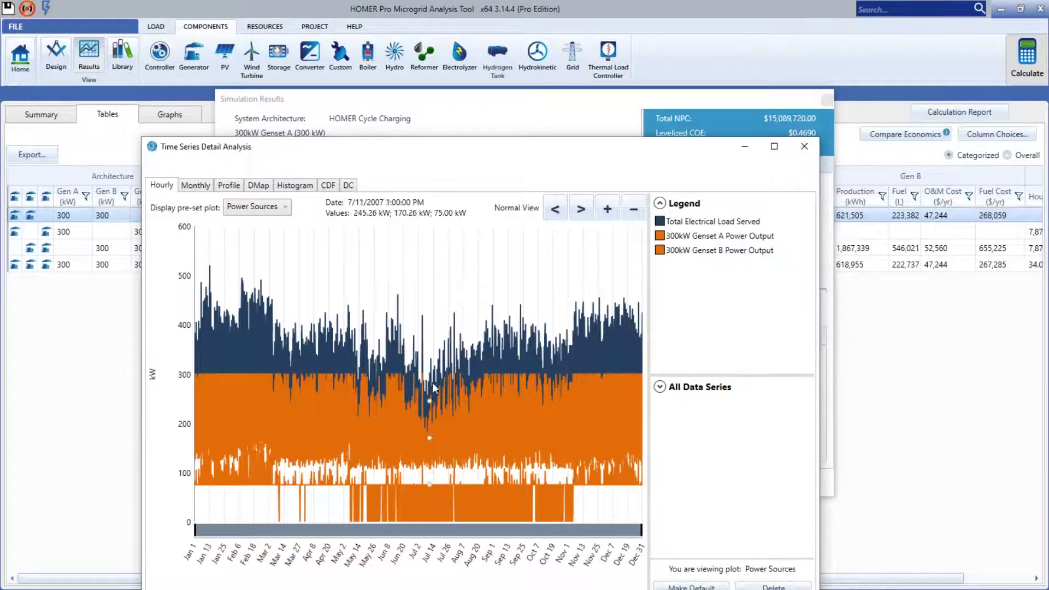
{"action": "left_click_drag", "start_coordinate": [388, 340], "coordinate": [484, 349]}
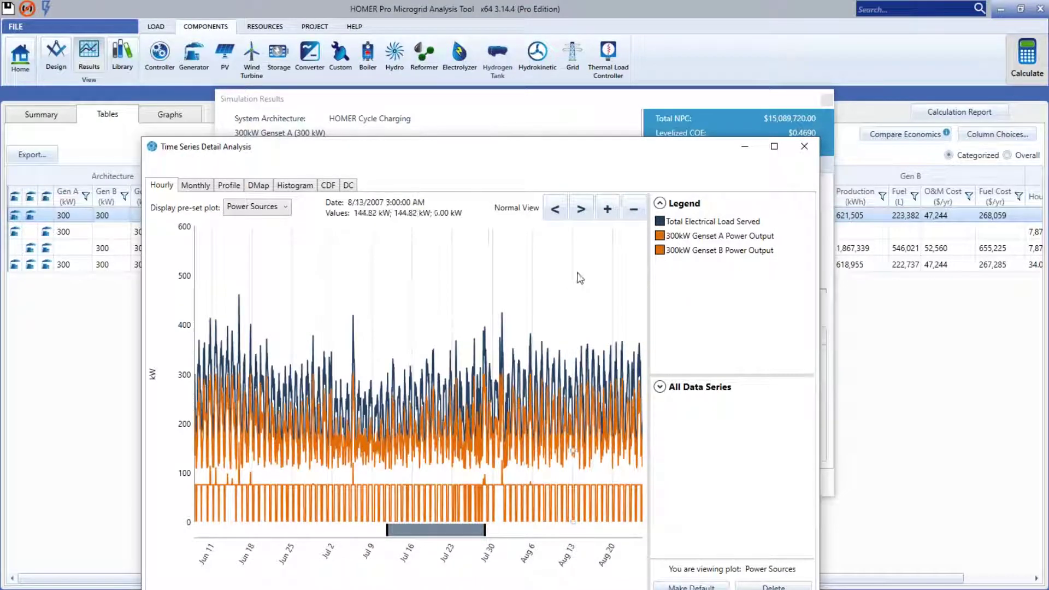
Show the 300kW Genset B Power Output series in a separate lower plot and colour it red
{"action": "left_click", "coordinate": [660, 387]}
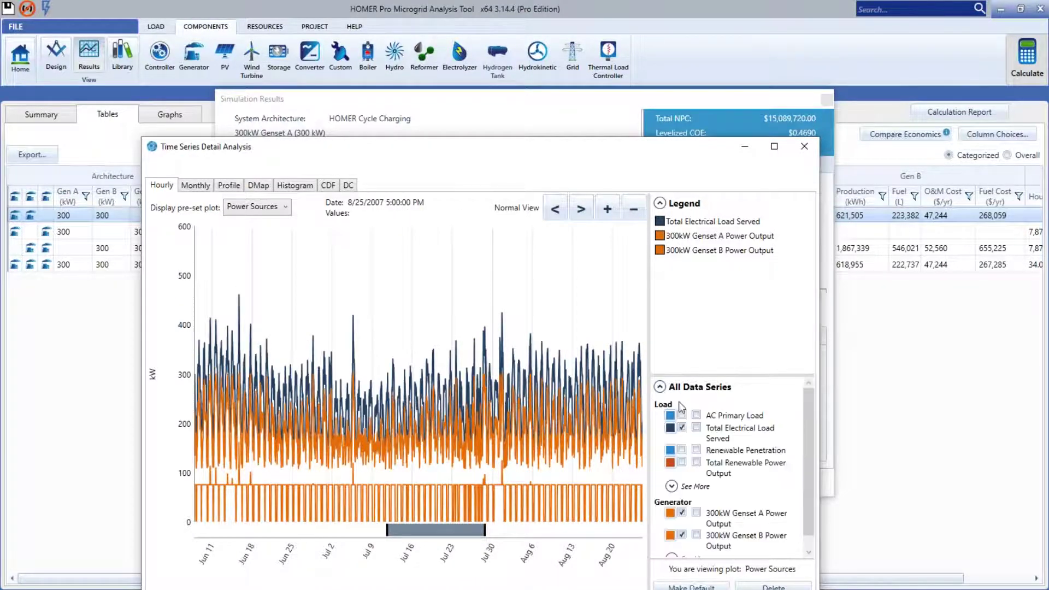
{"action": "left_click", "coordinate": [681, 535]}
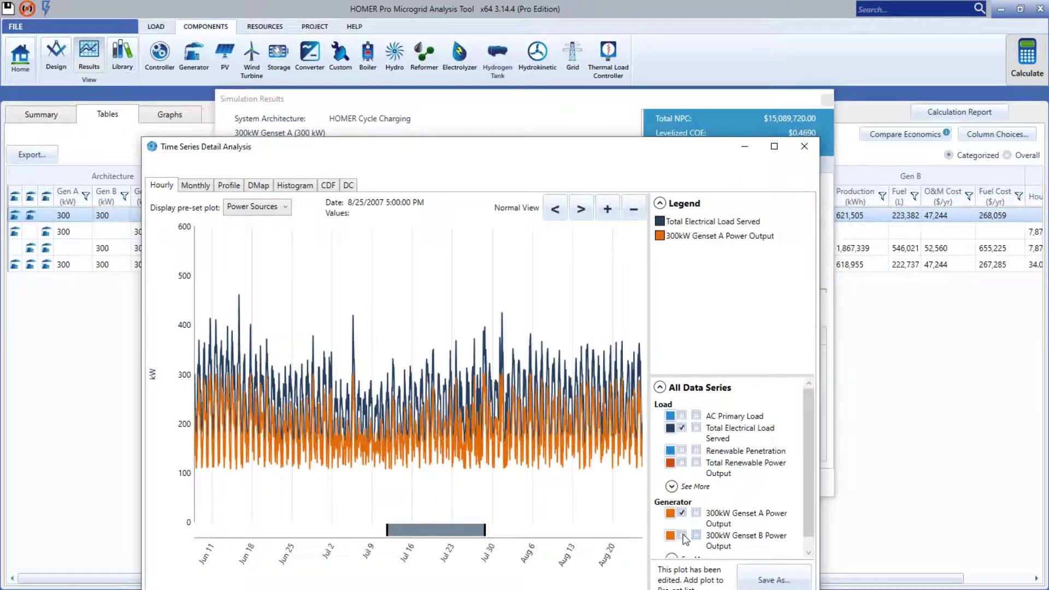
{"action": "left_click", "coordinate": [696, 535]}
{"action": "left_click", "coordinate": [671, 535]}
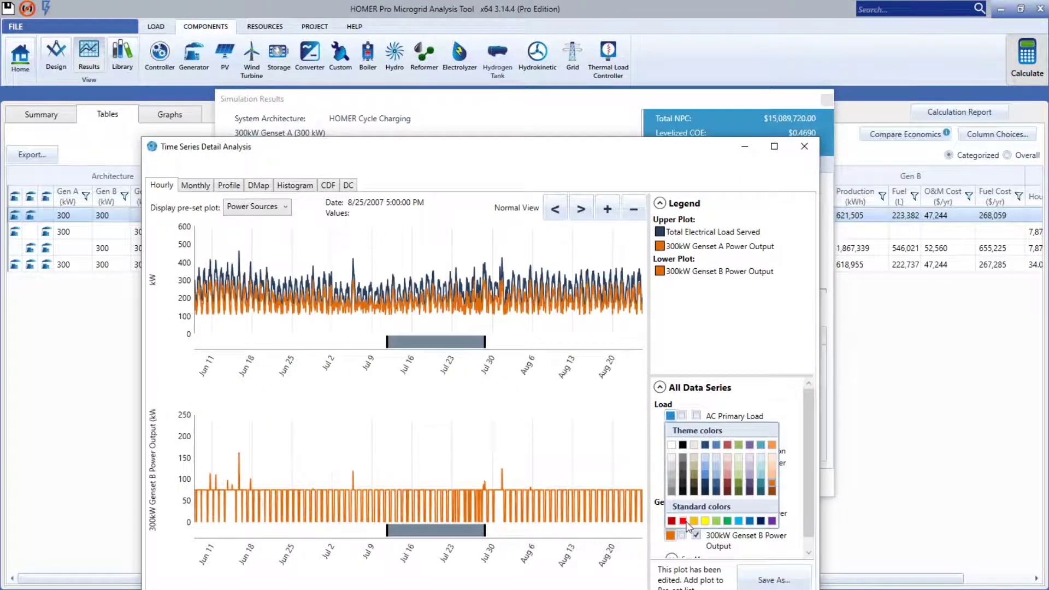
{"action": "left_click", "coordinate": [683, 521]}
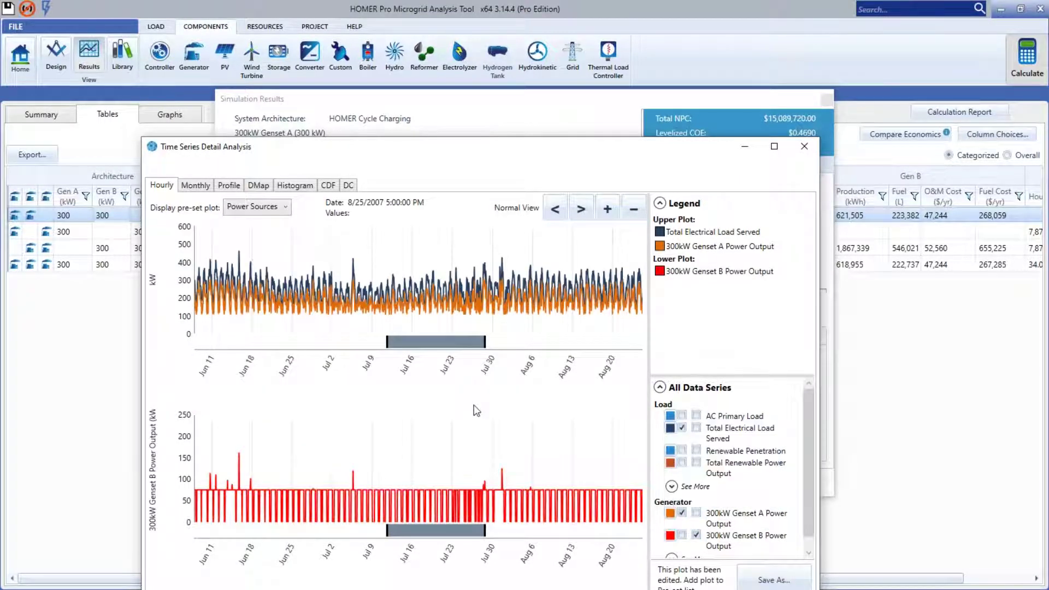
Inspect the load and genset outputs for the last week of July, then close the plot and simulation results
{"action": "scroll", "coordinate": [470, 251], "scroll_direction": "up", "scroll_amount": 2}
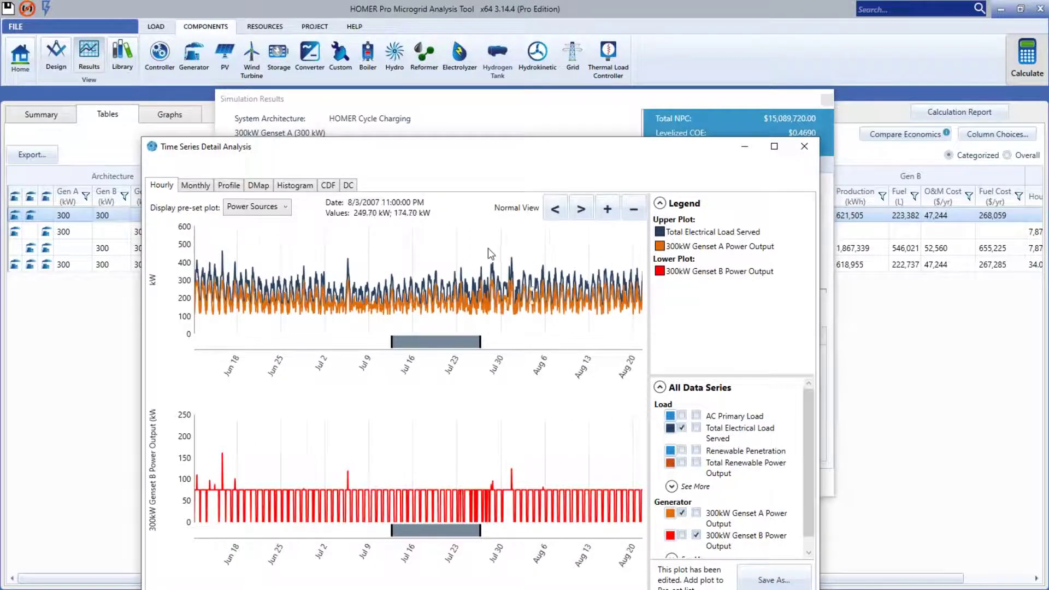
{"action": "scroll", "coordinate": [487, 252], "scroll_direction": "up", "scroll_amount": 4}
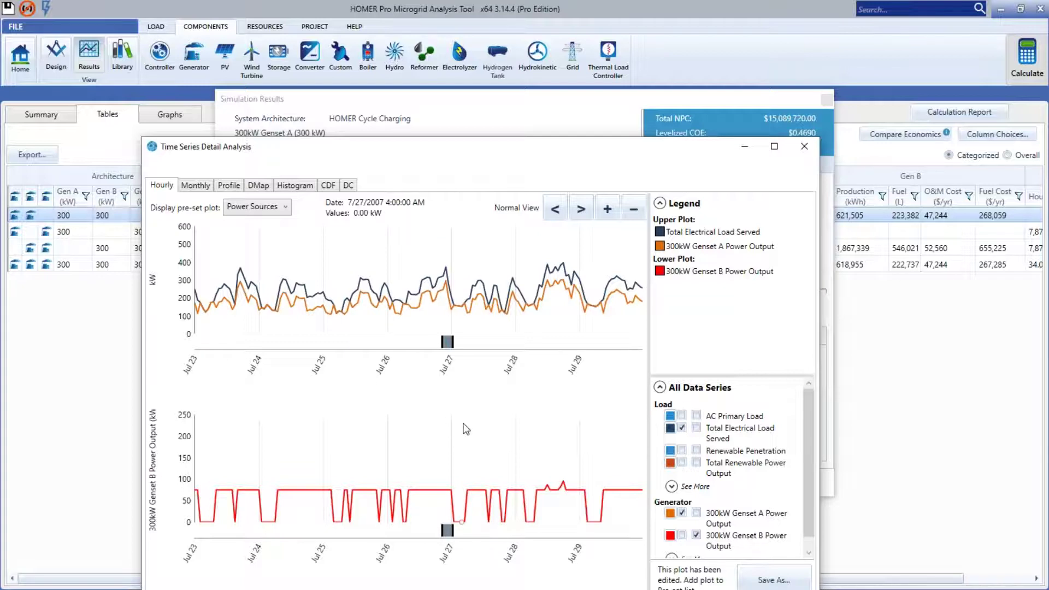
{"action": "left_click_drag", "start_coordinate": [471, 146], "coordinate": [473, 83]}
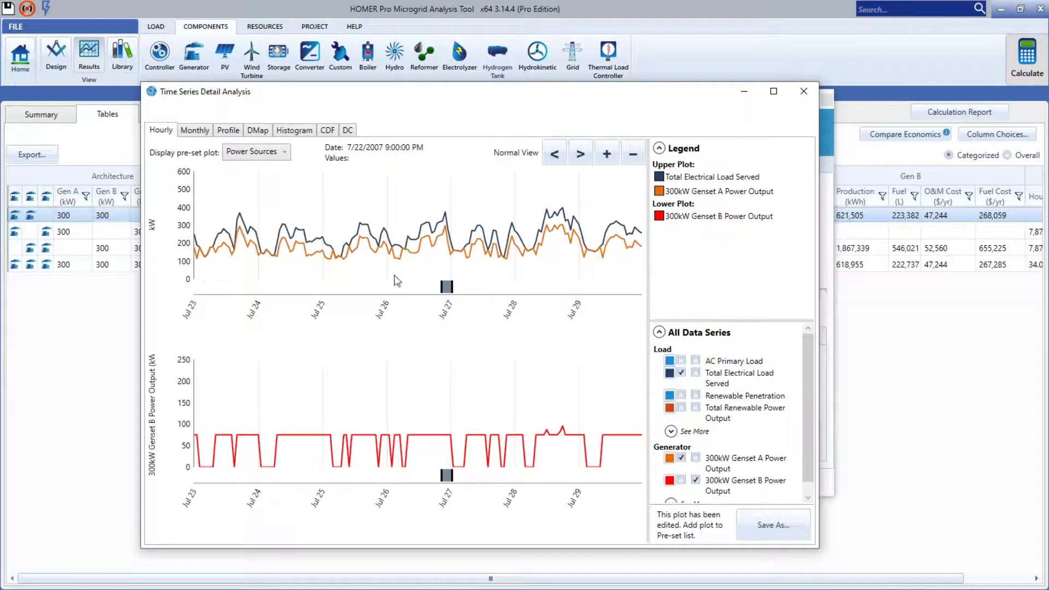
{"action": "left_click", "coordinate": [806, 96]}
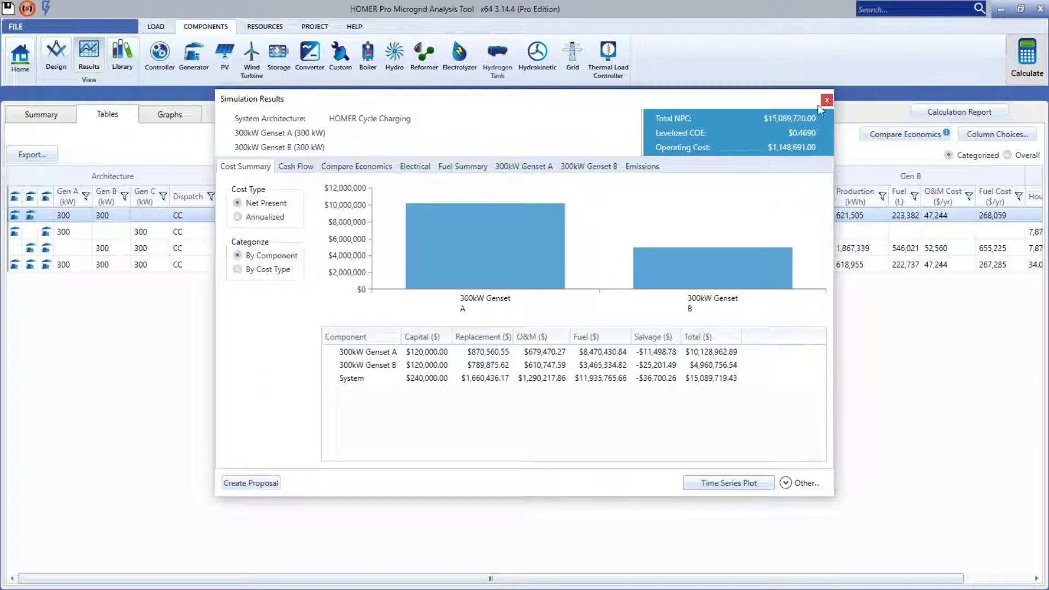
{"action": "left_click", "coordinate": [823, 103]}
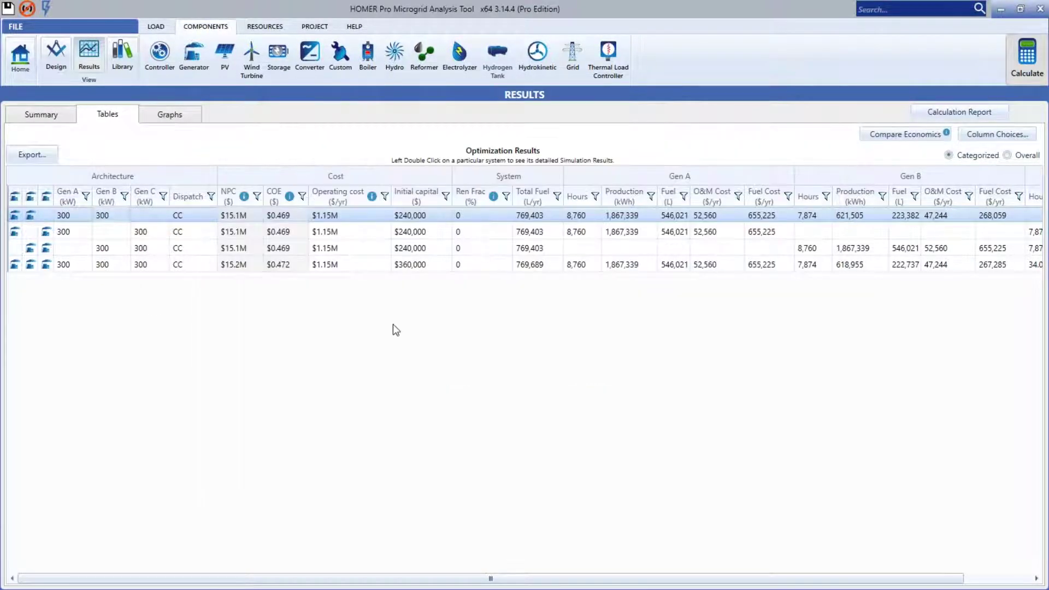
Review the simulation results of the three-genset system, checking the operating details of Genset A, Genset B and Genset C
{"action": "left_click", "coordinate": [153, 264]}
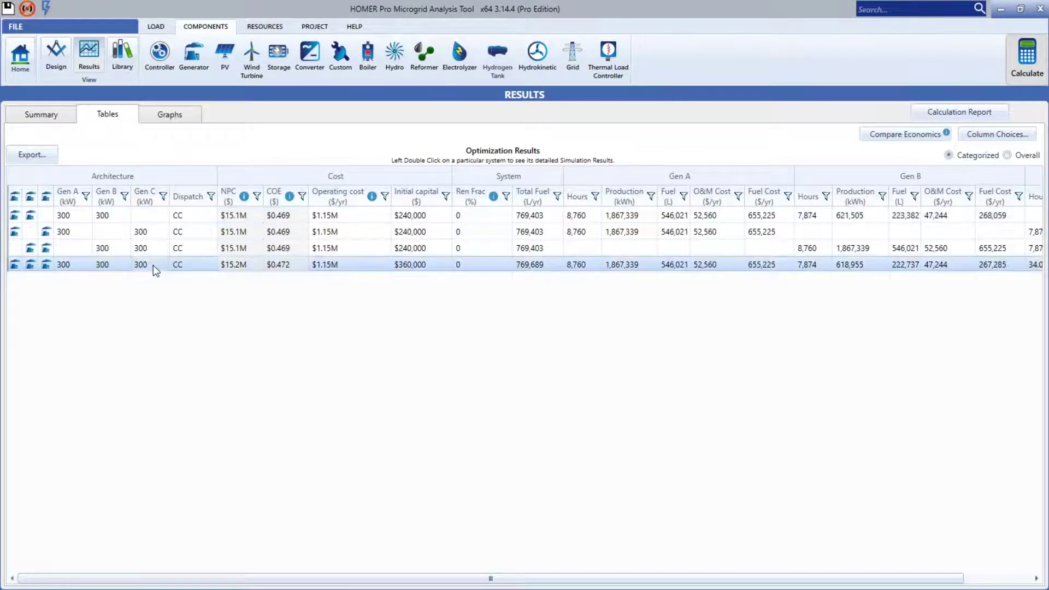
{"action": "double_click", "coordinate": [153, 265]}
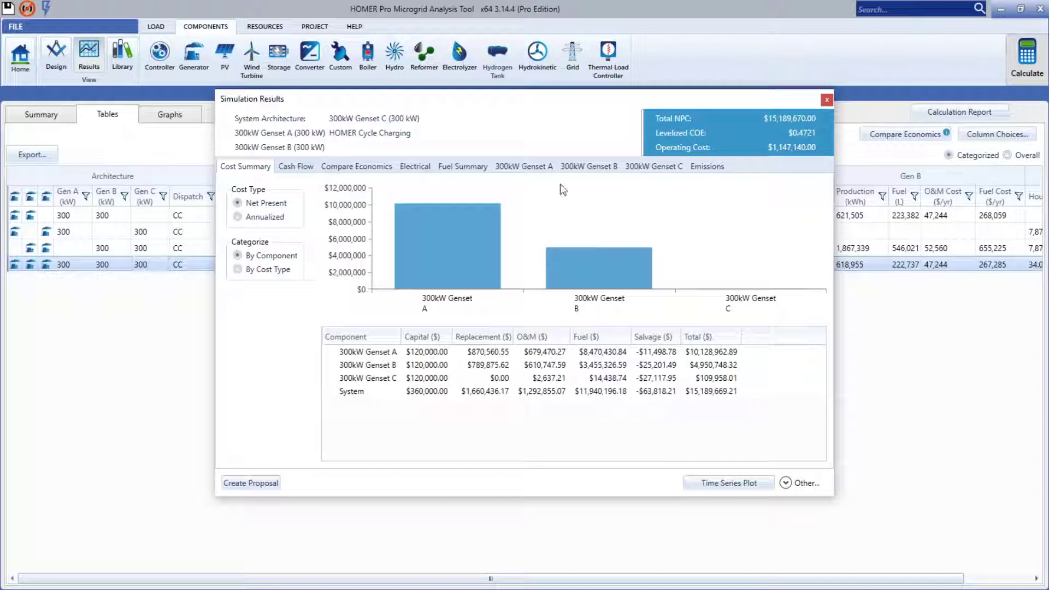
{"action": "left_click", "coordinate": [530, 169]}
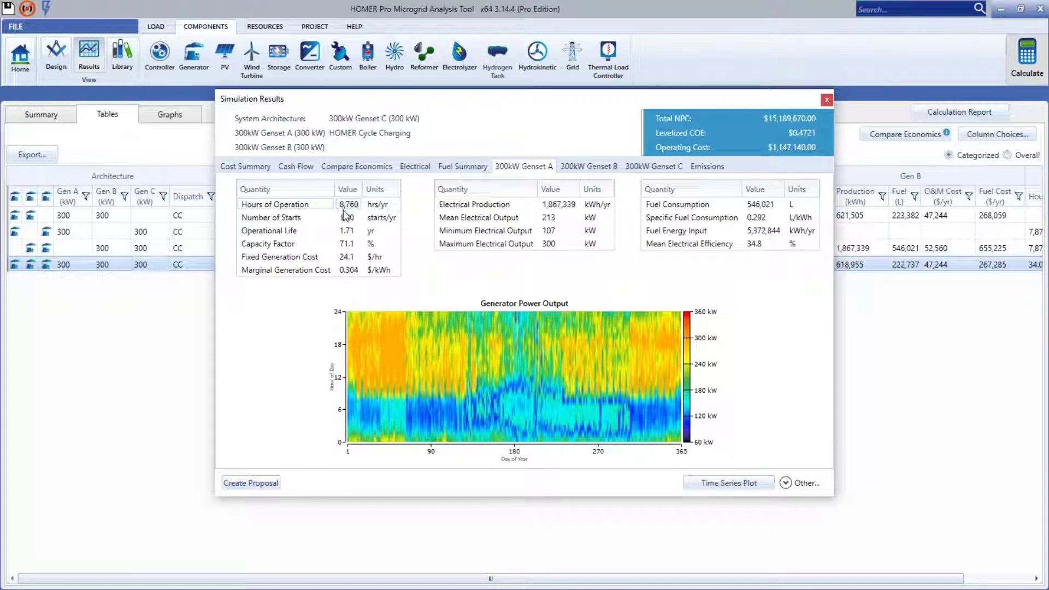
{"action": "left_click", "coordinate": [588, 171]}
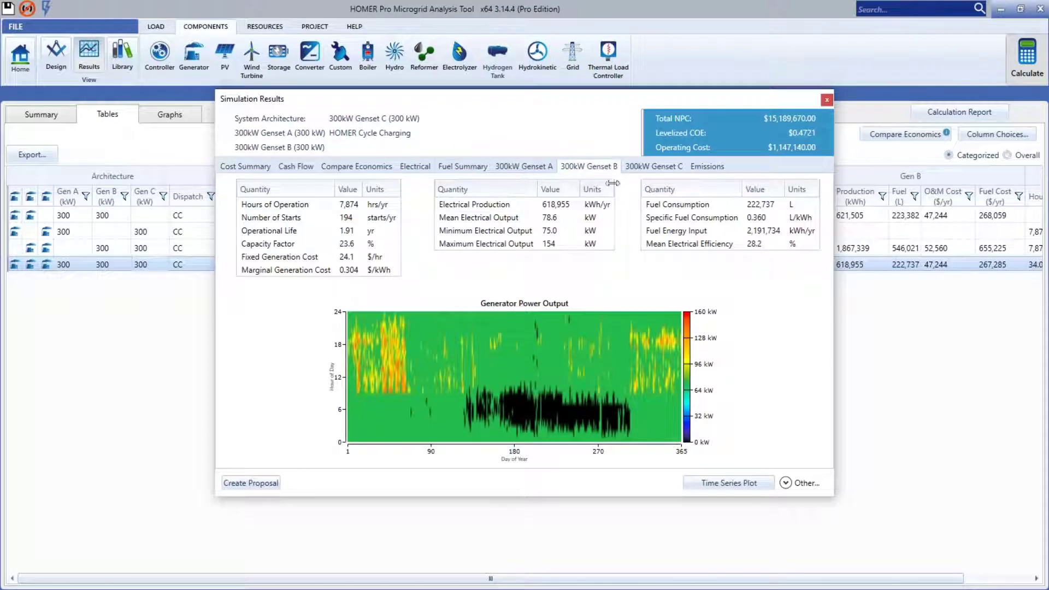
{"action": "left_click", "coordinate": [648, 169]}
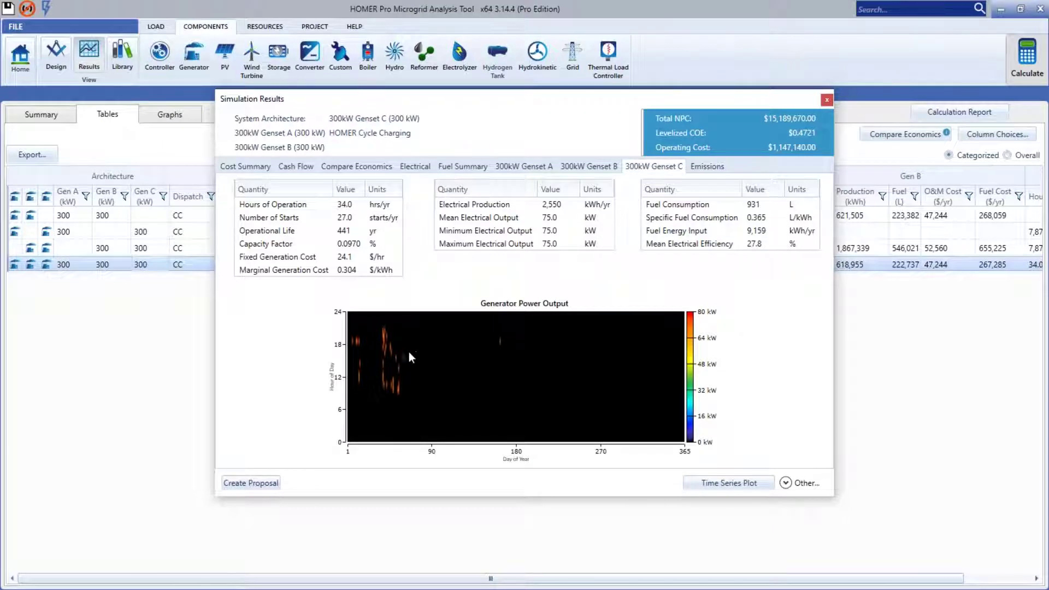
Close the simulation results and turn on maintenance schedule consideration in the advanced properties of Genset A
{"action": "left_click", "coordinate": [827, 100]}
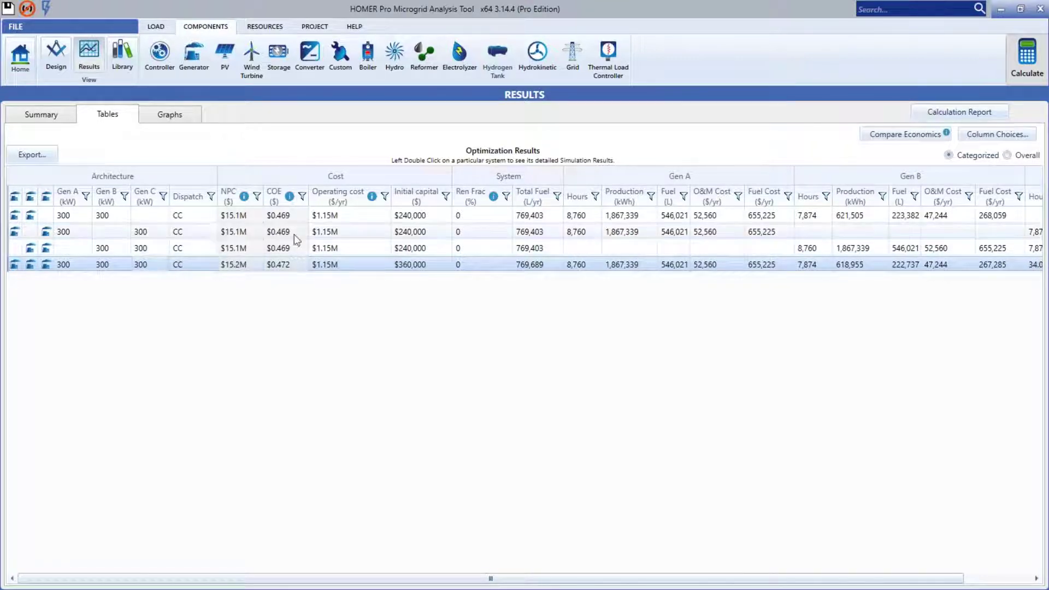
{"action": "left_click", "coordinate": [20, 56]}
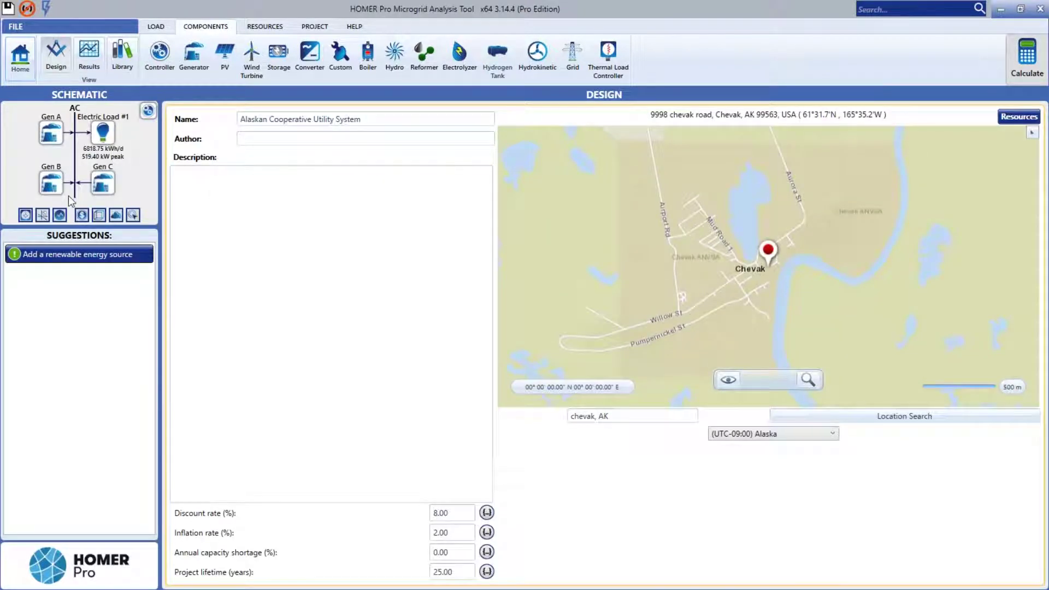
{"action": "left_click", "coordinate": [50, 134]}
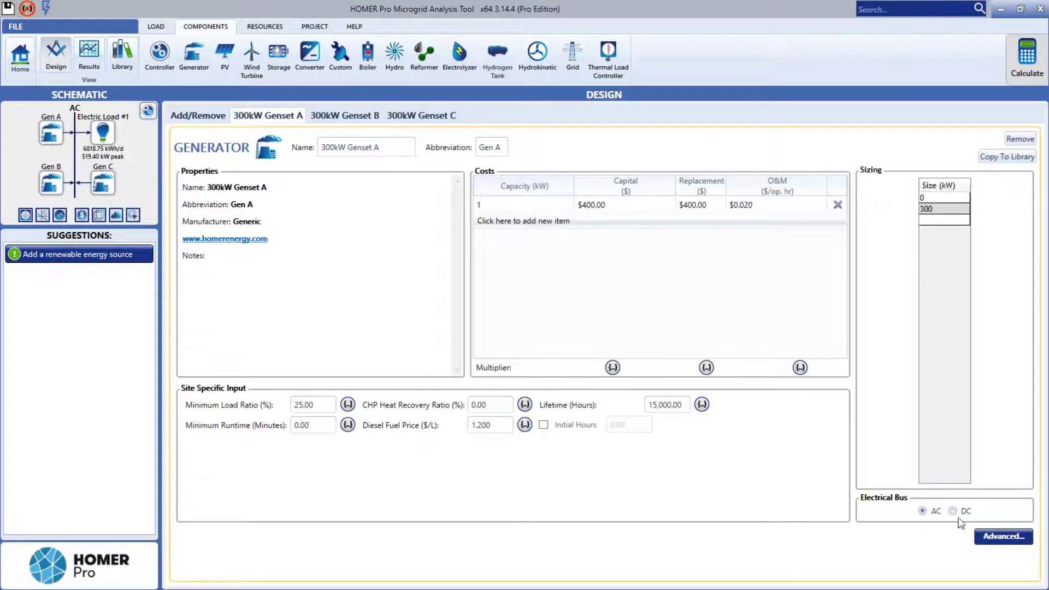
{"action": "left_click", "coordinate": [996, 538]}
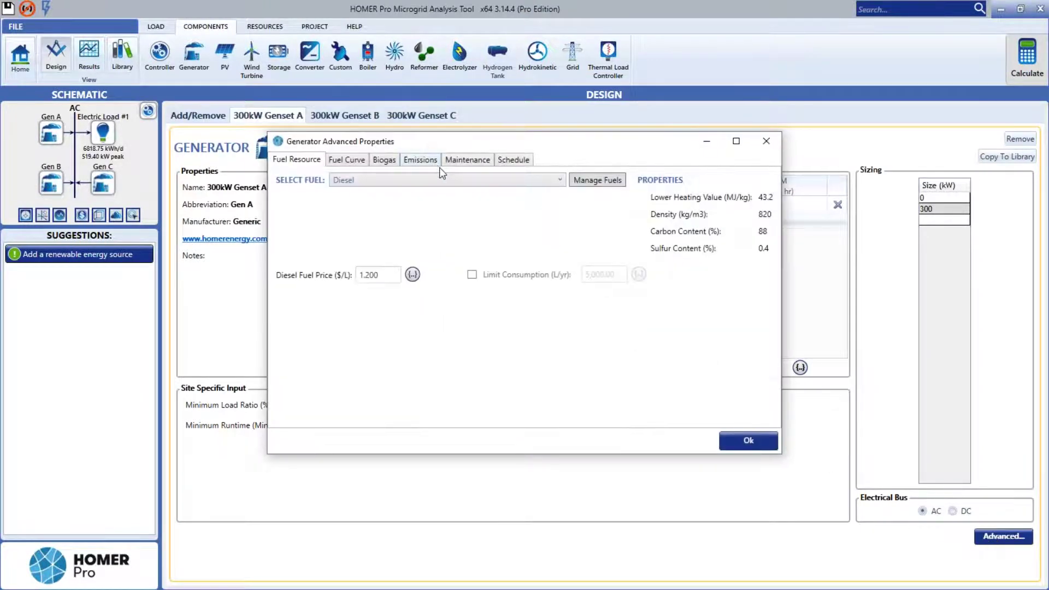
{"action": "left_click", "coordinate": [468, 161]}
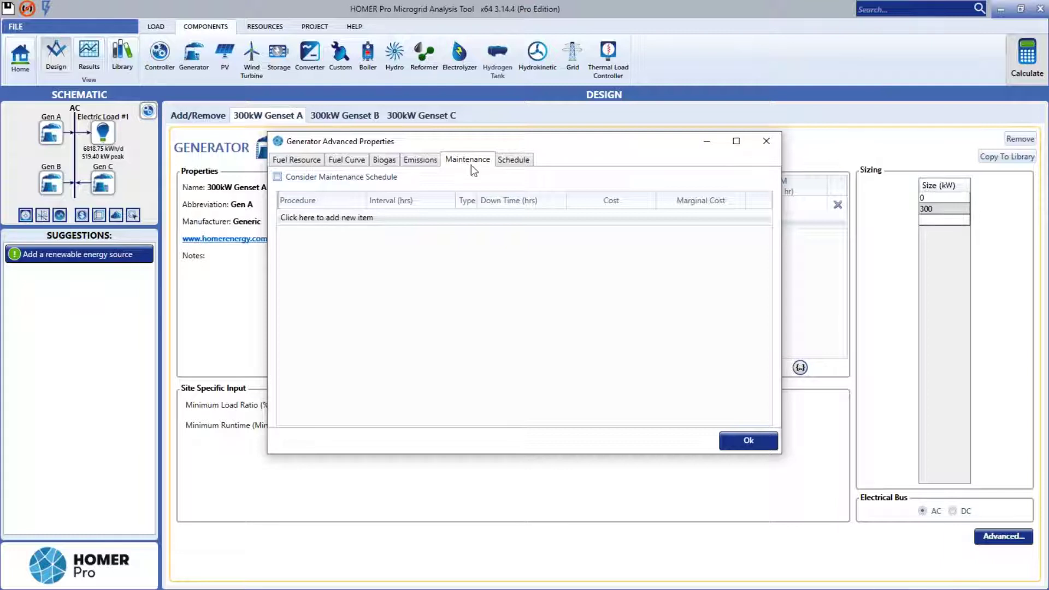
{"action": "left_click", "coordinate": [279, 177]}
Add a maintenance procedure named 500 hour to Genset A with an interval of 500 hours
{"action": "left_click", "coordinate": [348, 218]}
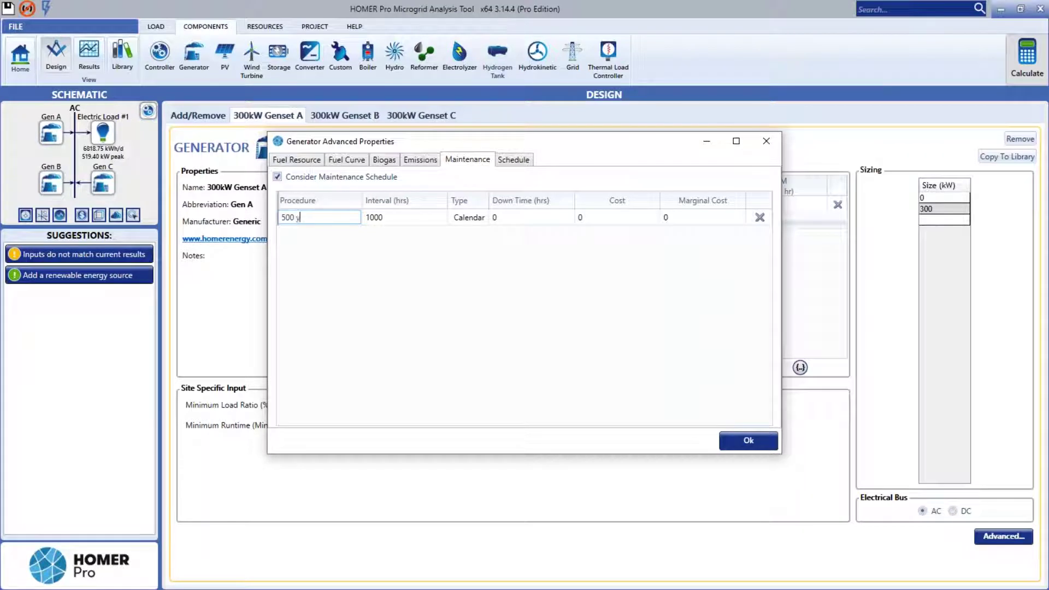
{"action": "key", "text": "BackSpace"}
{"action": "key", "text": "BackSpace"}
{"action": "key", "text": "BackSpace"}
{"action": "type", "text": "hour"}
{"action": "left_click", "coordinate": [382, 218]}
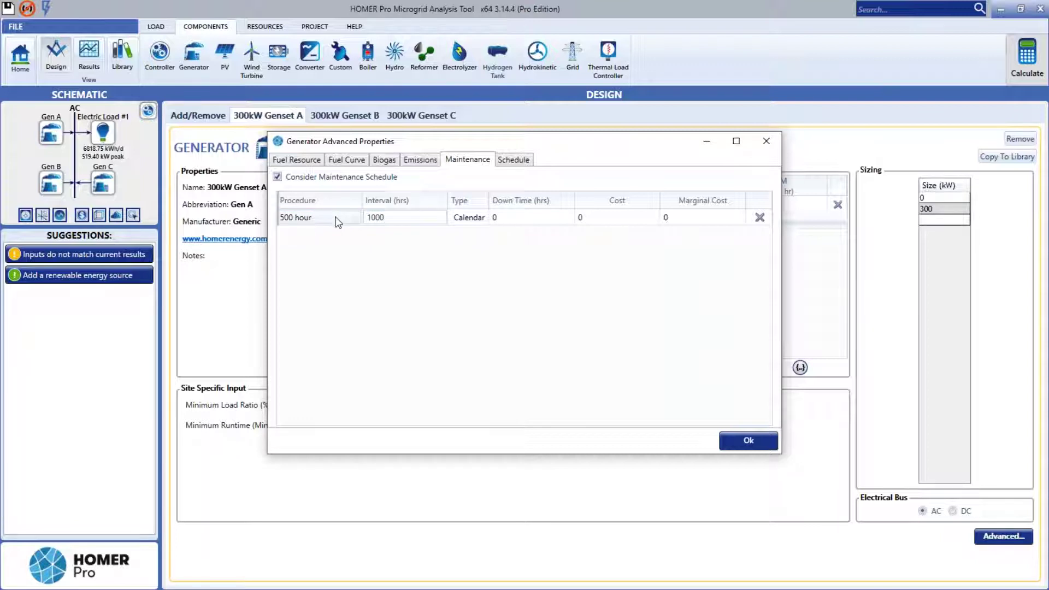
{"action": "double_click", "coordinate": [389, 218]}
{"action": "type", "text": "500"}
{"action": "key", "text": "Tab"}
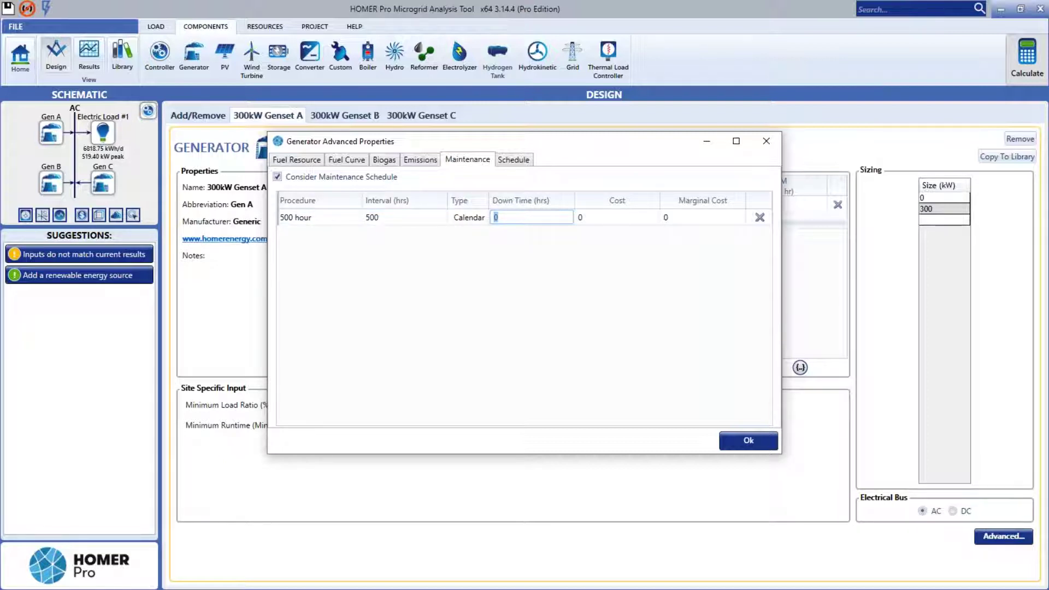
Set the 500 hour procedure's type to Operating and its down time to 8 hours
{"action": "left_click", "coordinate": [465, 218]}
{"action": "left_click", "coordinate": [467, 218]}
{"action": "left_click", "coordinate": [466, 246]}
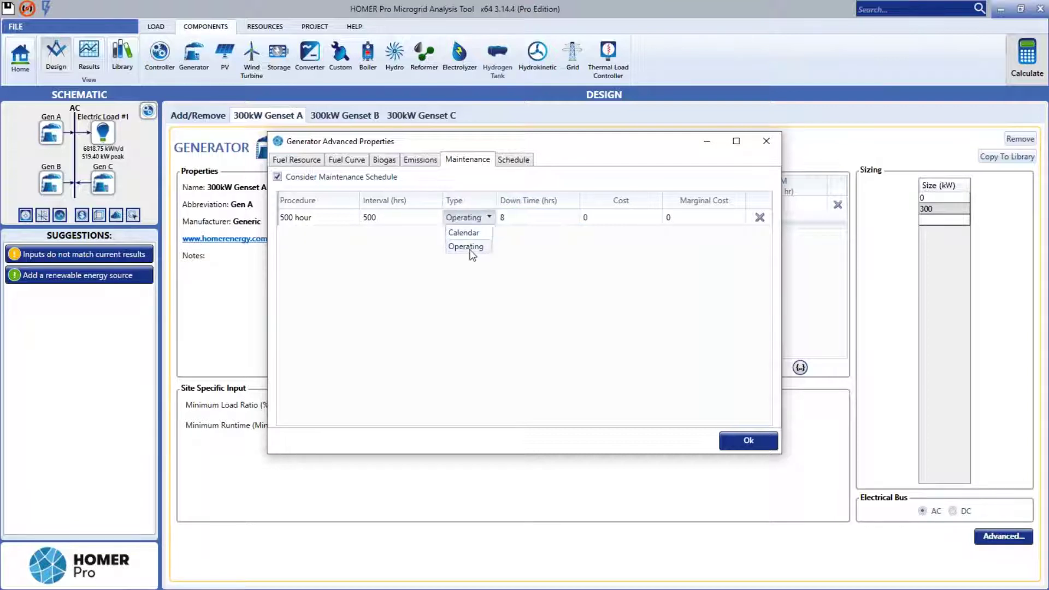
{"action": "left_click", "coordinate": [595, 221]}
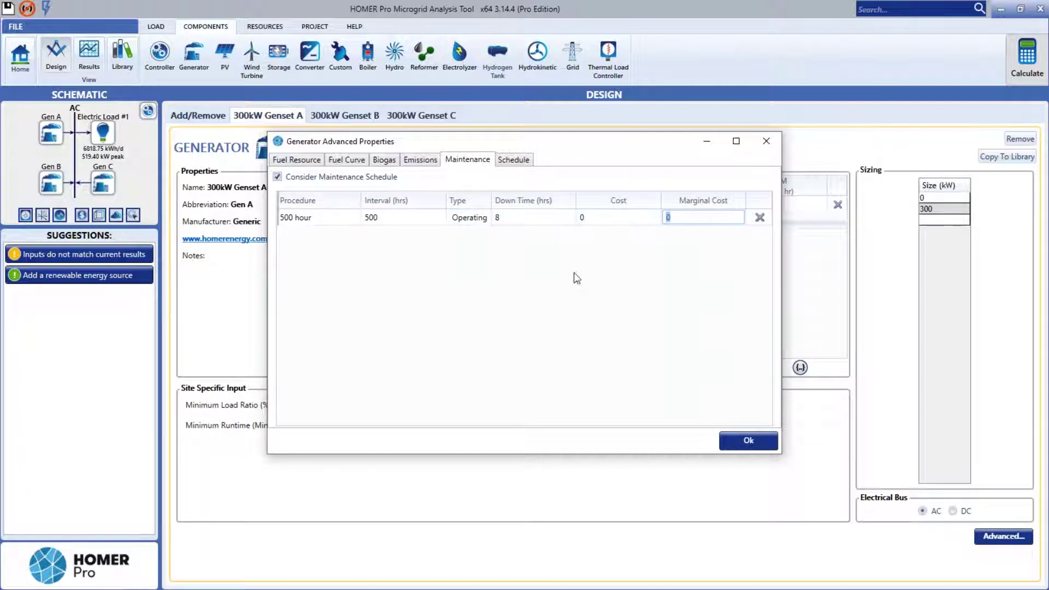
{"action": "key", "text": "Tab"}
{"action": "left_click", "coordinate": [317, 203]}
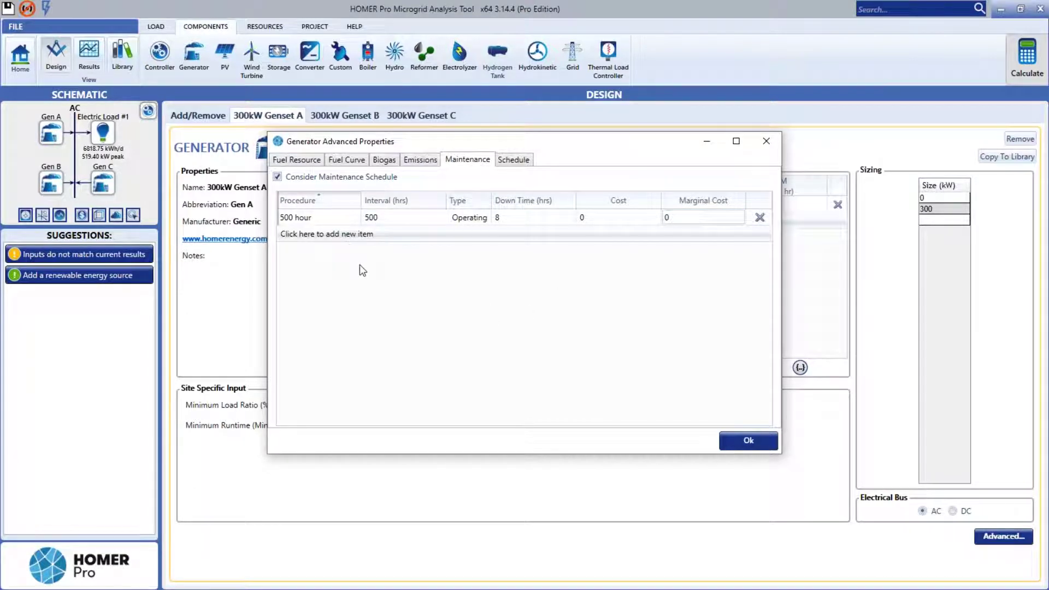
Add a second maintenance procedure named 2000 Hour with a marginal cost of 300
{"action": "left_click", "coordinate": [315, 238]}
{"action": "type", "text": "300"}
{"action": "left_click", "coordinate": [337, 243]}
{"action": "type", "text": "4000"}
{"action": "key", "text": "BackSpace"}
{"action": "key", "text": "BackSpace"}
{"action": "key", "text": "BackSpace"}
{"action": "key", "text": "BackSpace"}
{"action": "type", "text": "30"}
{"action": "key", "text": "BackSpace"}
{"action": "key", "text": "BackSpace"}
{"action": "key", "text": "BackSpace"}
{"action": "type", "text": "2000 Hour"}
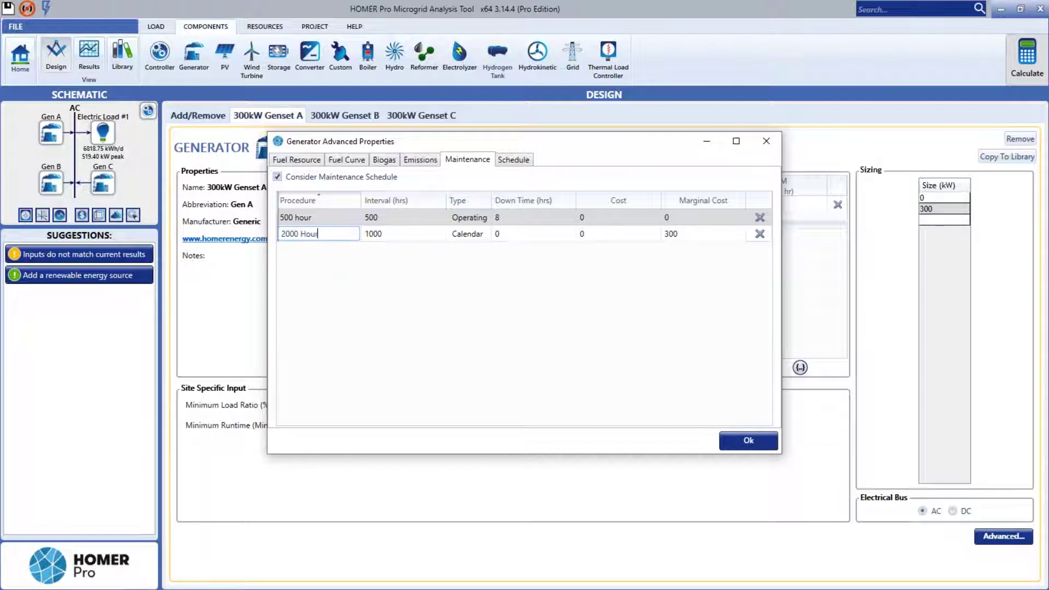
Give the 2000 Hour procedure a 2000-hour interval, Operating type, 24 hours of down time and a cost of 1, and confirm the advanced properties
{"action": "left_click", "coordinate": [394, 239]}
{"action": "type", "text": "2000"}
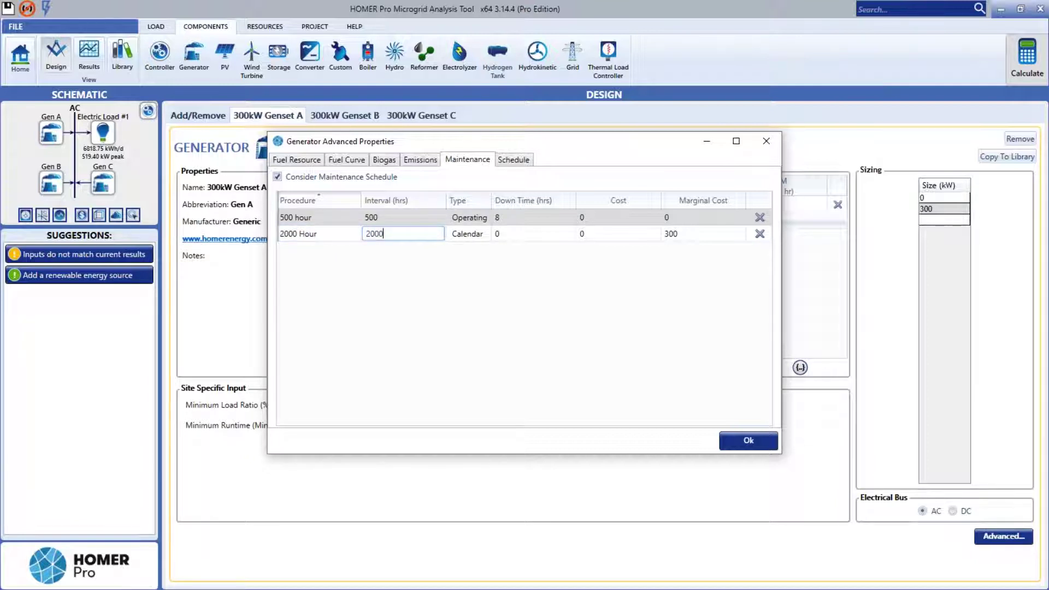
{"action": "left_click", "coordinate": [459, 235]}
{"action": "left_click", "coordinate": [486, 235]}
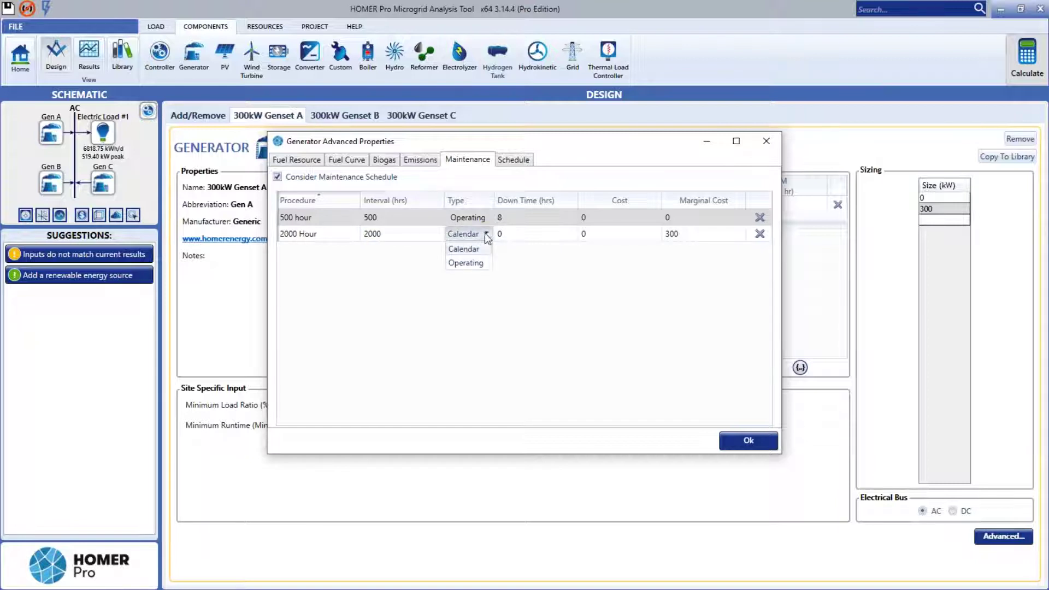
{"action": "left_click", "coordinate": [468, 263]}
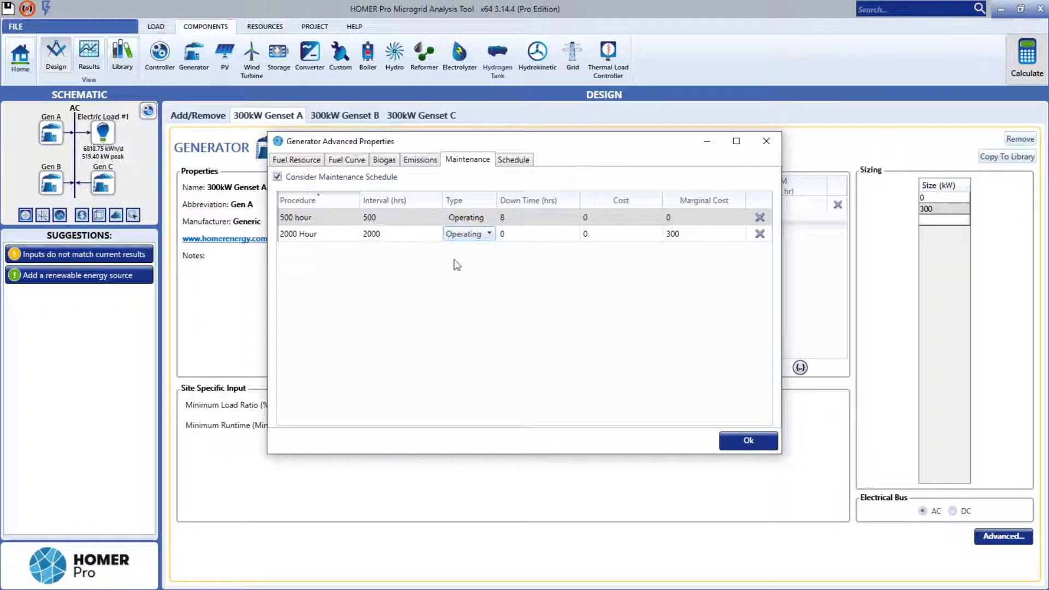
{"action": "left_click", "coordinate": [514, 235]}
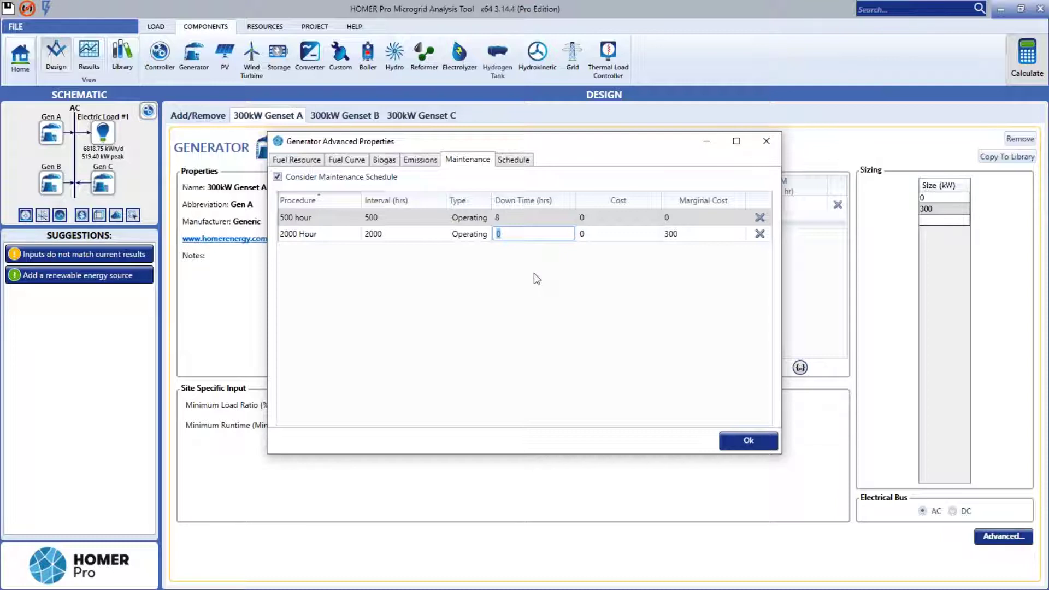
{"action": "type", "text": "24"}
{"action": "left_click", "coordinate": [650, 234]}
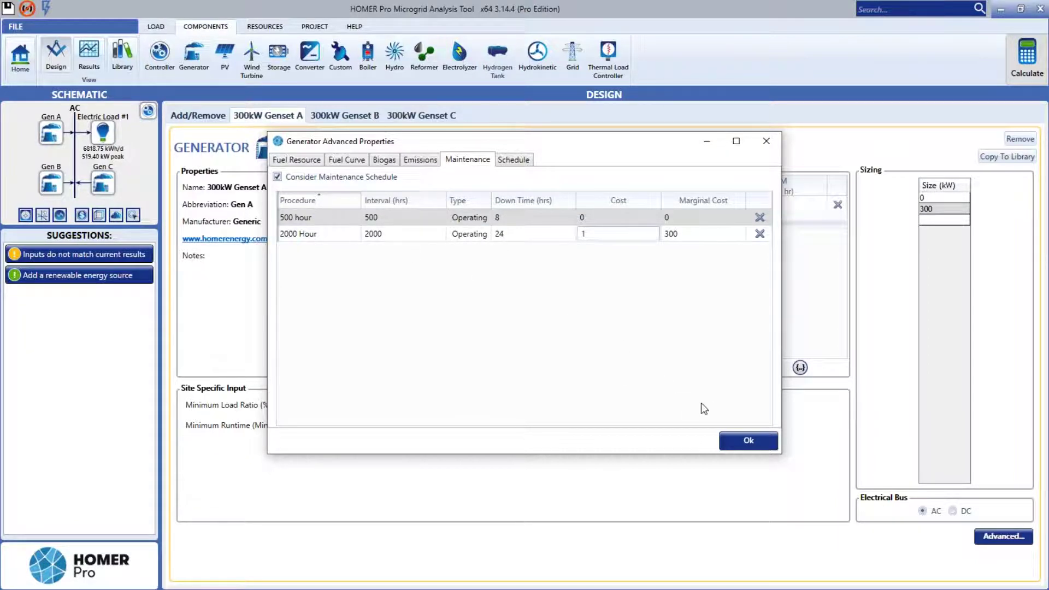
{"action": "left_click", "coordinate": [747, 444]}
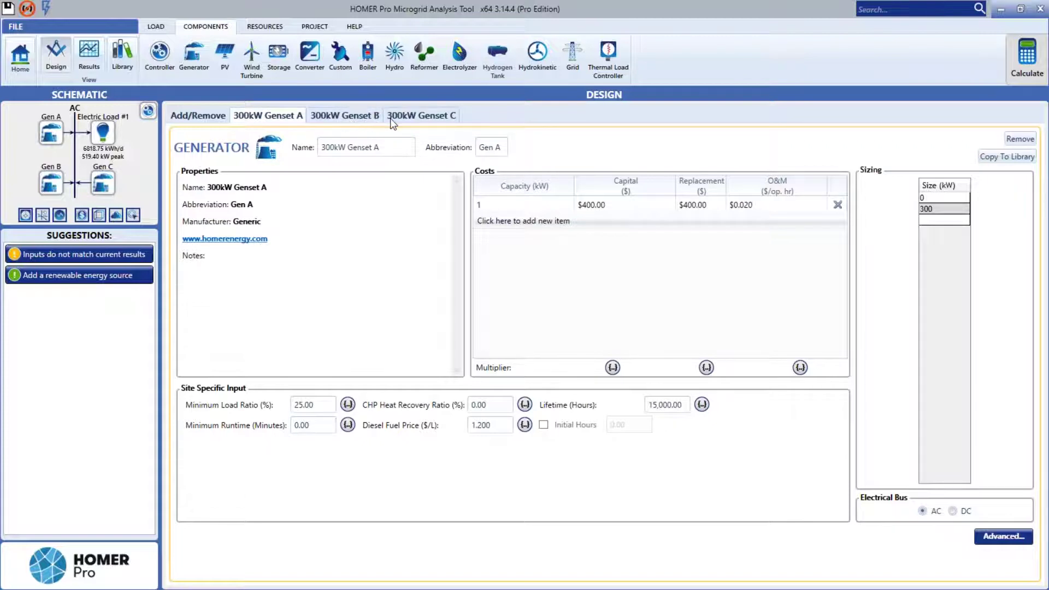
Copy Genset A to the library and remove Genset B and Genset C from the design
{"action": "left_click", "coordinate": [998, 157]}
{"action": "left_click", "coordinate": [569, 343]}
{"action": "left_click", "coordinate": [340, 115]}
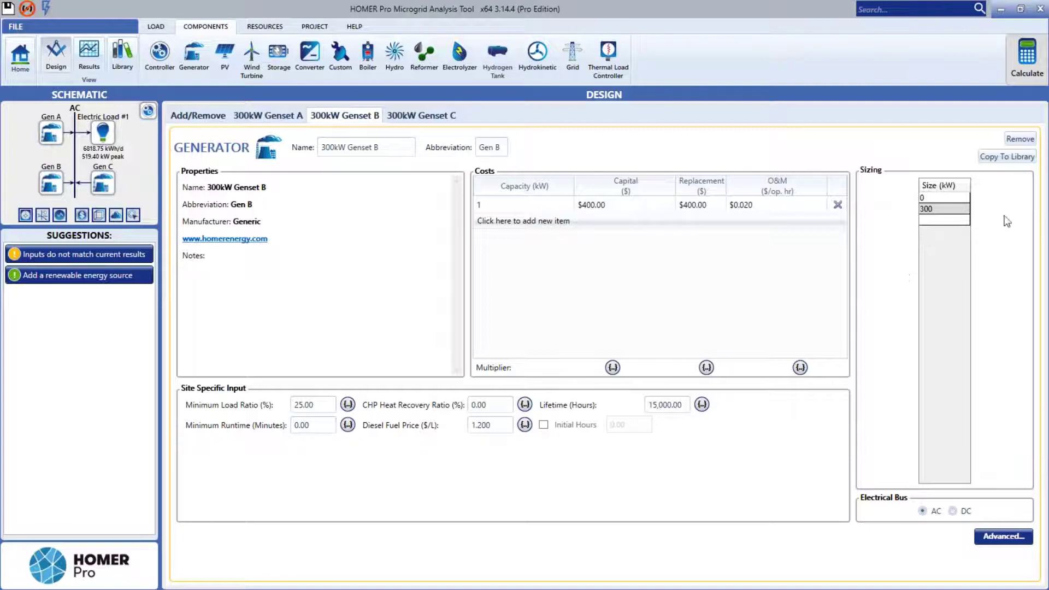
{"action": "left_click", "coordinate": [1017, 138]}
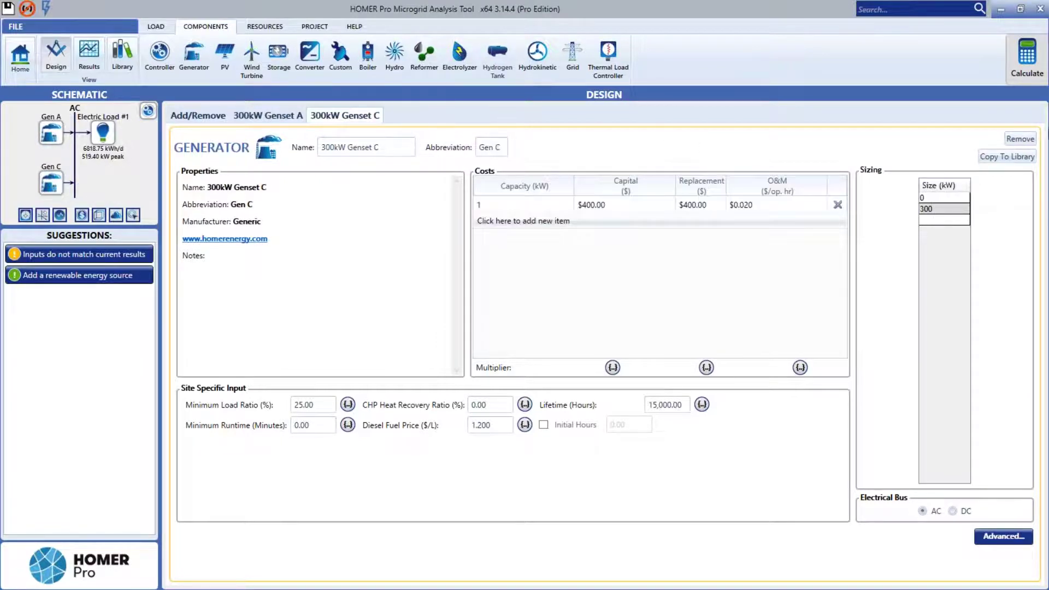
{"action": "left_click", "coordinate": [1016, 140]}
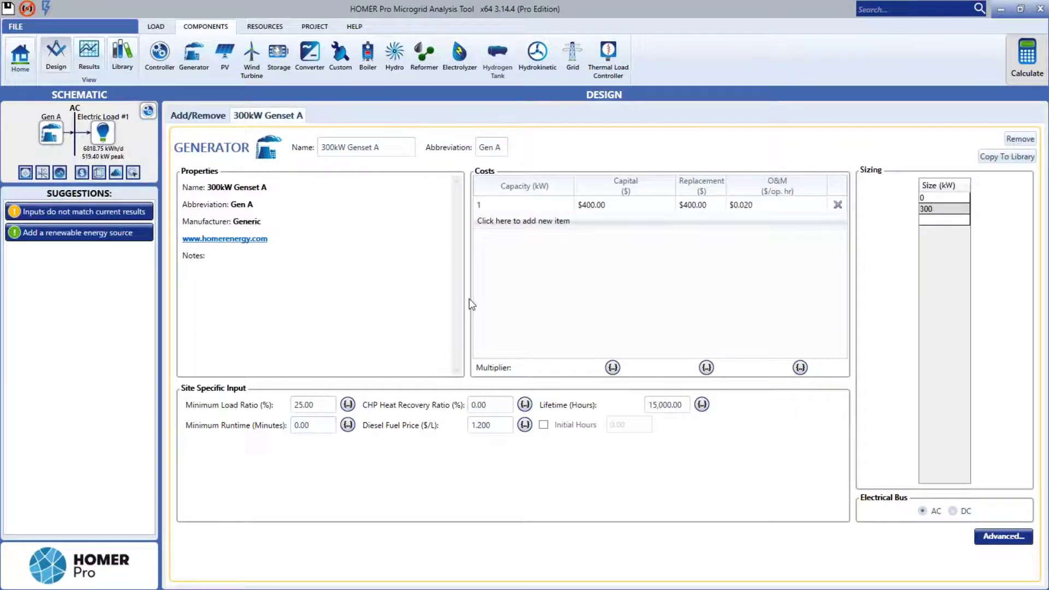
Add two more generators to the design using the saved 300kW Genset A from the library
{"action": "left_click", "coordinate": [192, 115]}
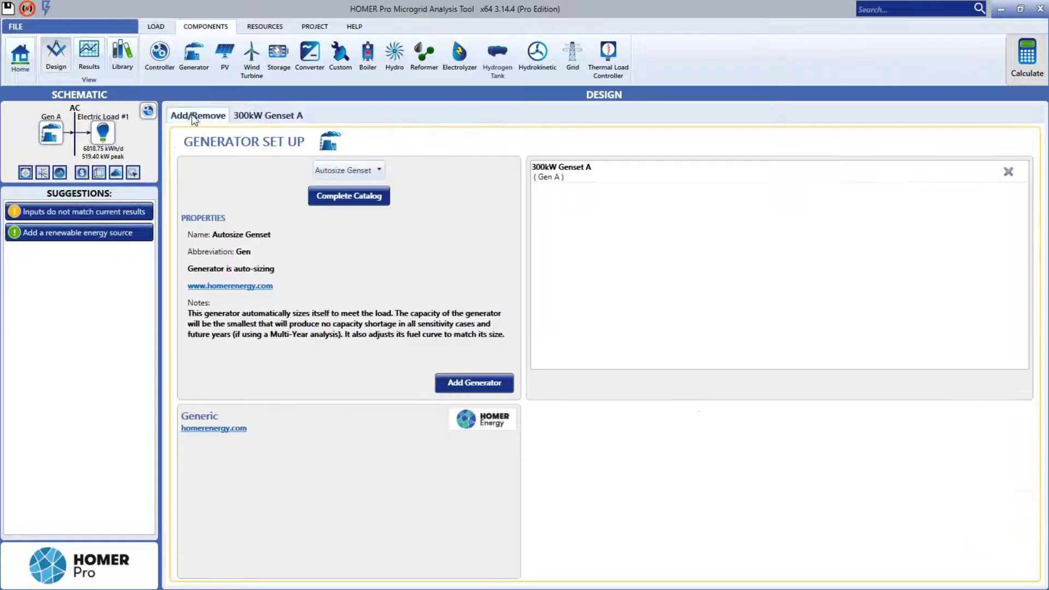
{"action": "left_click", "coordinate": [379, 171]}
{"action": "left_click_drag", "start_coordinate": [471, 206], "coordinate": [473, 306]}
{"action": "left_click", "coordinate": [391, 299]}
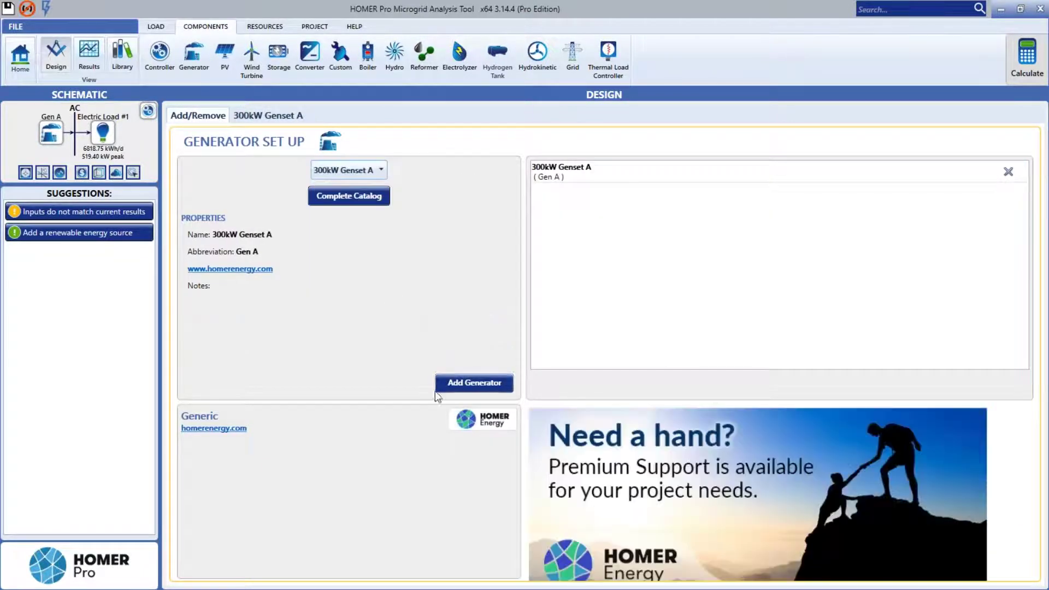
{"action": "left_click", "coordinate": [455, 385]}
{"action": "left_click", "coordinate": [205, 116]}
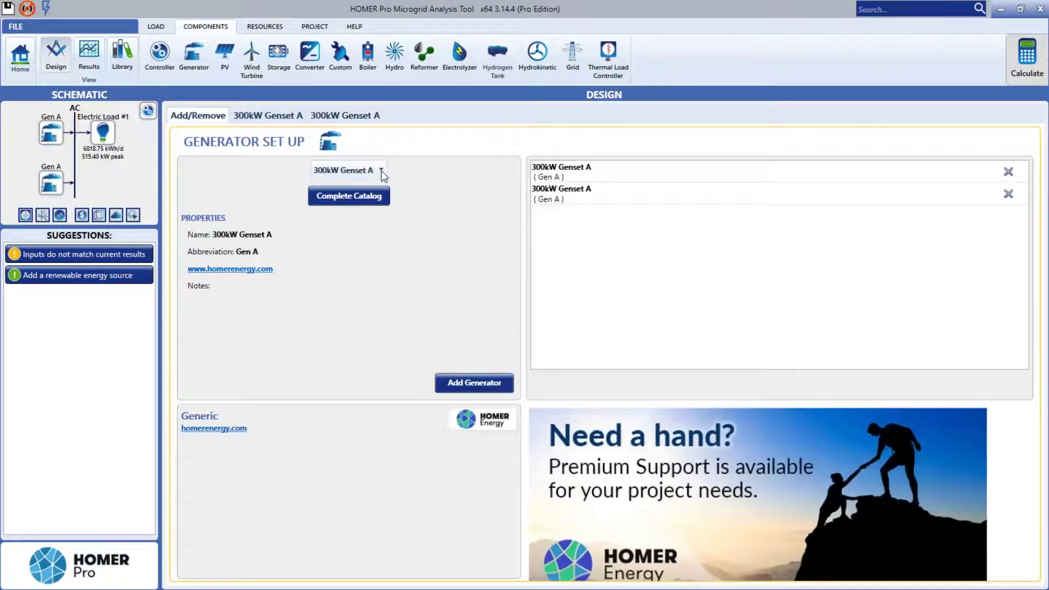
{"action": "left_click", "coordinate": [470, 386]}
Rename the second generator to 300kW Genset B with the abbreviation Gen B
{"action": "left_click", "coordinate": [396, 147]}
{"action": "type", "text": "B"}
{"action": "left_click", "coordinate": [501, 146]}
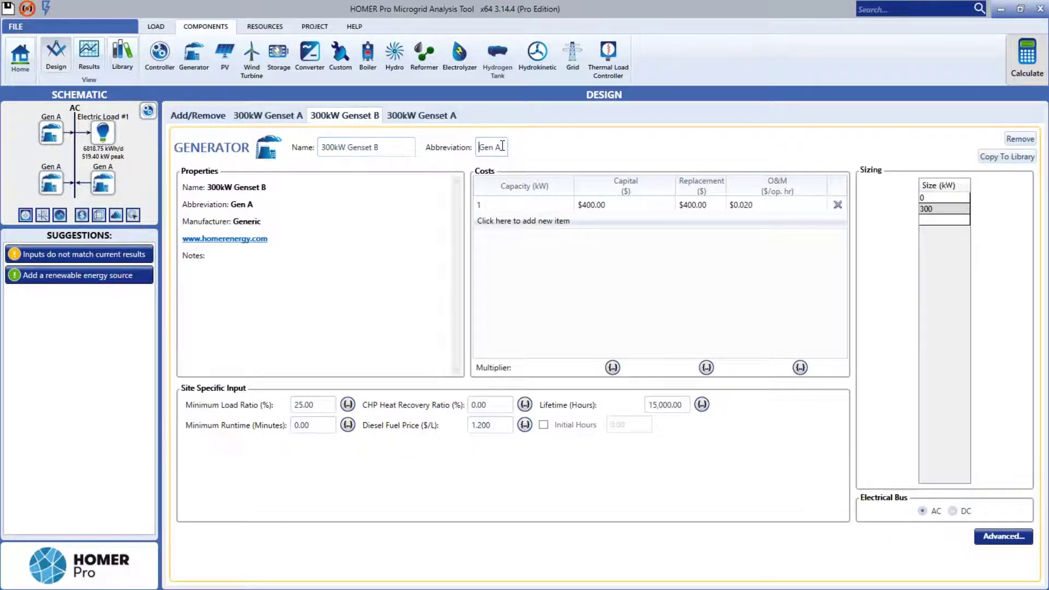
{"action": "key", "text": "BackSpace"}
Rename the third generator to 300kW Genset C with the abbreviation Gen C
{"action": "left_click", "coordinate": [429, 116]}
{"action": "left_click", "coordinate": [389, 147]}
{"action": "type", "text": "C"}
{"action": "left_click", "coordinate": [502, 147]}
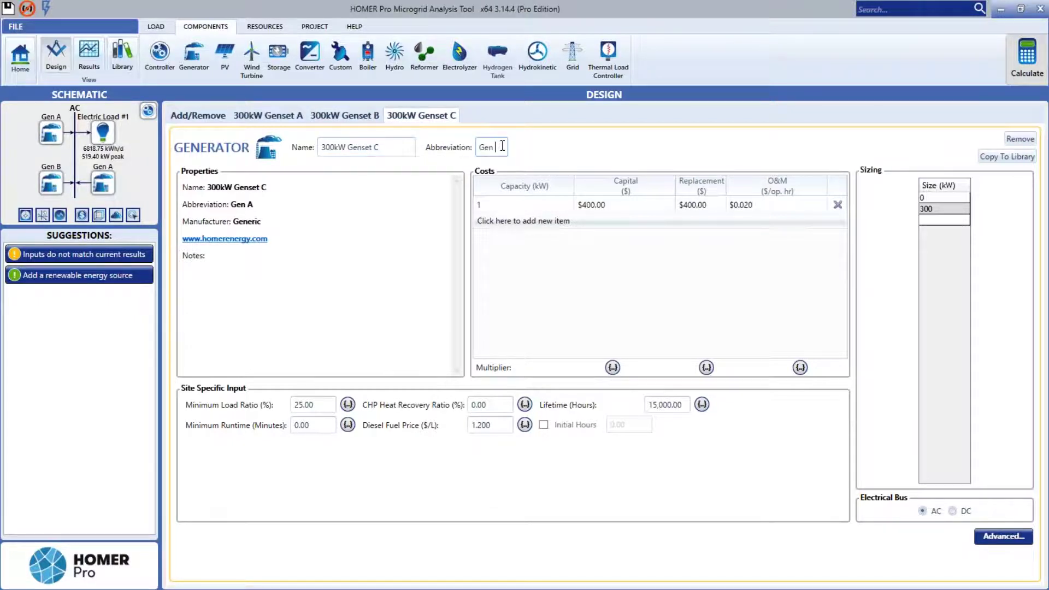
{"action": "type", "text": "C"}
{"action": "left_click", "coordinate": [380, 244]}
Check the maintenance schedule copied into Genset B, then view the Genset C properties
{"action": "left_click", "coordinate": [345, 115]}
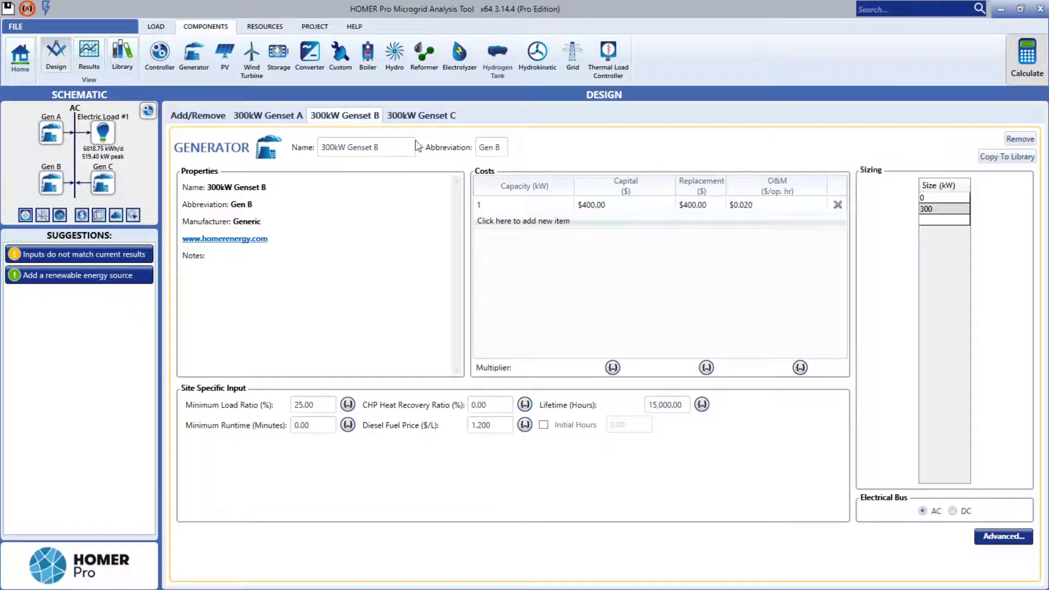
{"action": "left_click", "coordinate": [1004, 538]}
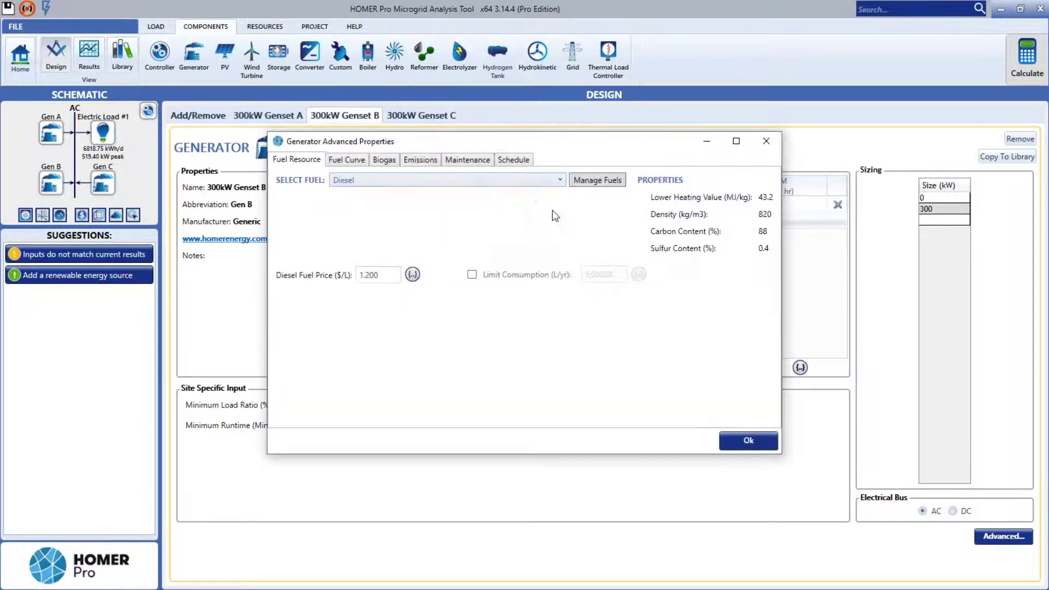
{"action": "left_click", "coordinate": [473, 161]}
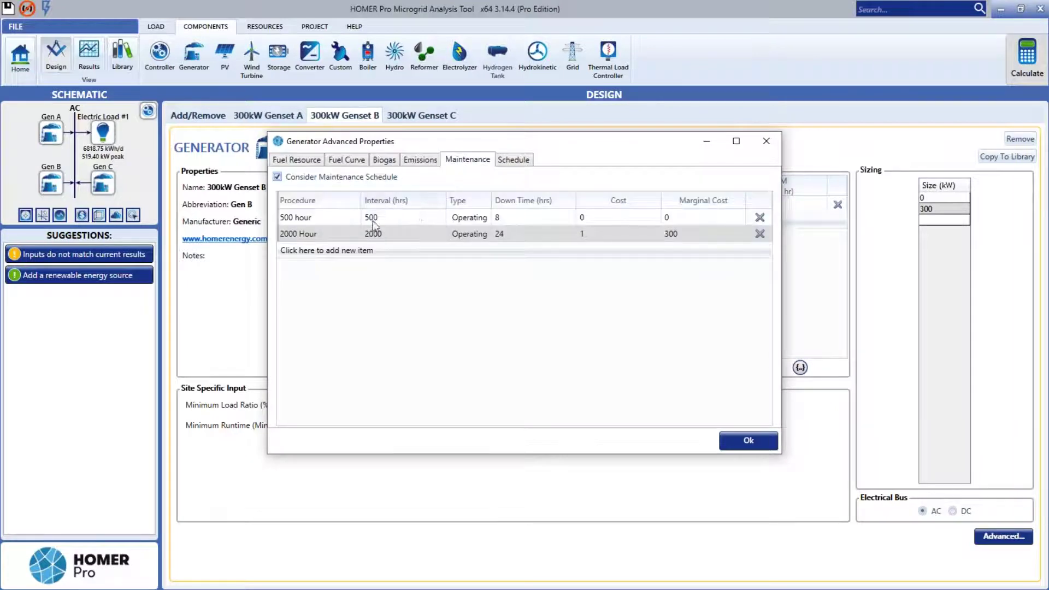
{"action": "left_click", "coordinate": [737, 444]}
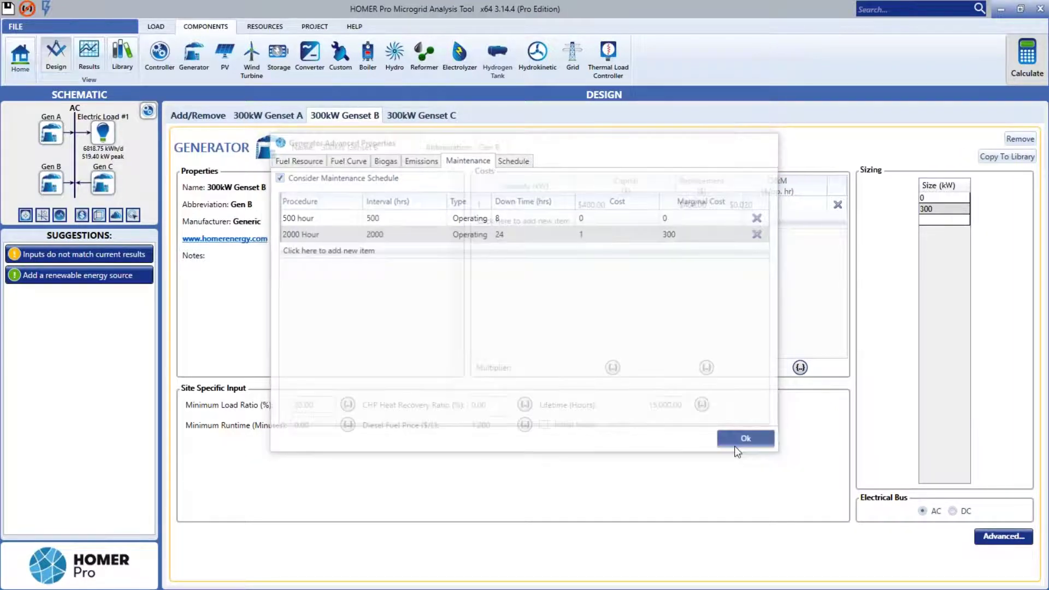
{"action": "left_click", "coordinate": [424, 116]}
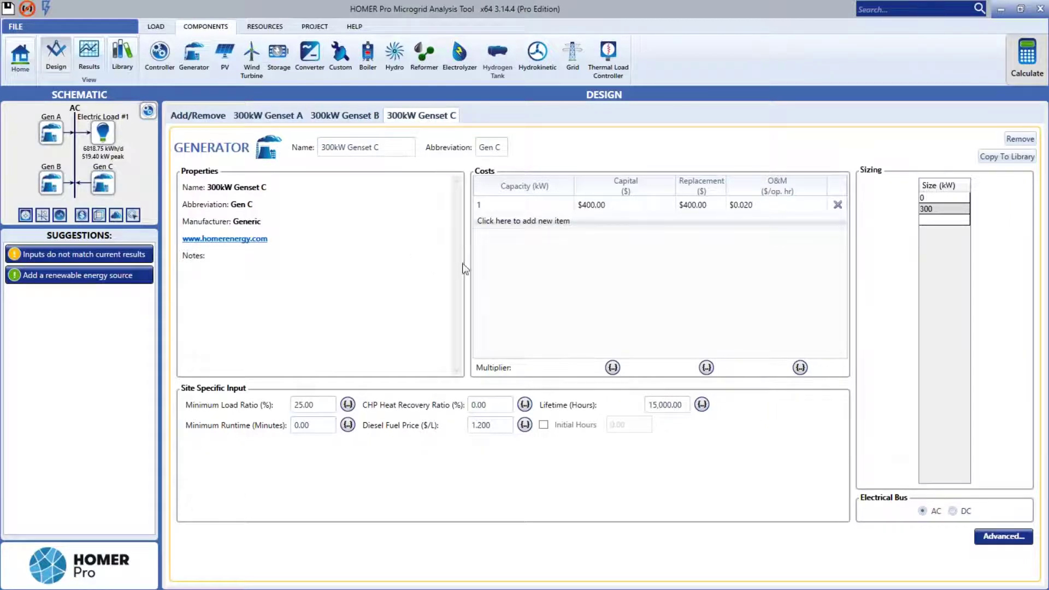
Calculate the system with the maintenance schedules and review the results summary and optimization table
{"action": "left_click", "coordinate": [1012, 57]}
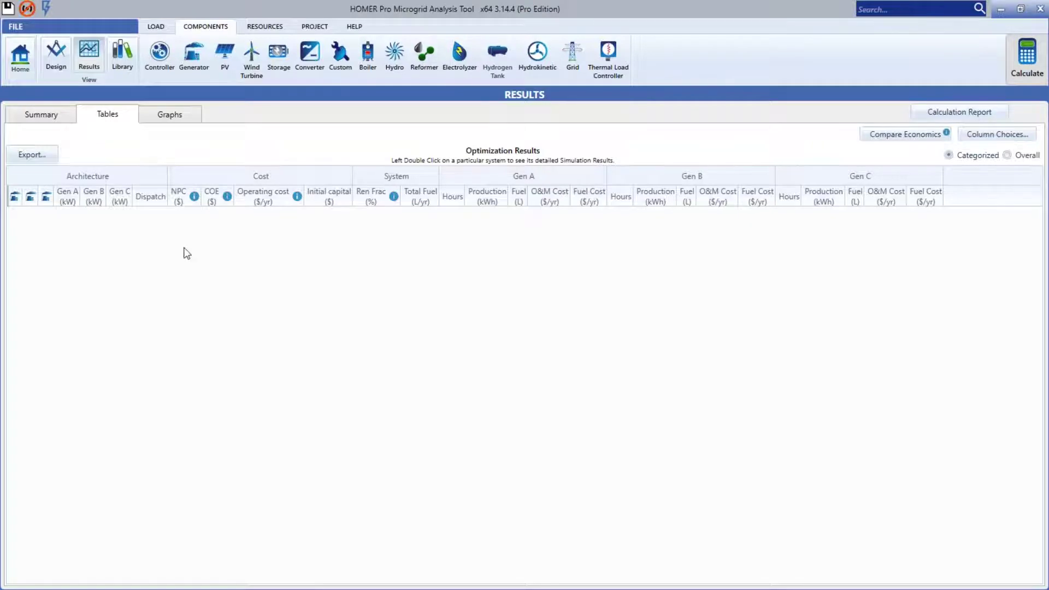
{"action": "left_click", "coordinate": [41, 117]}
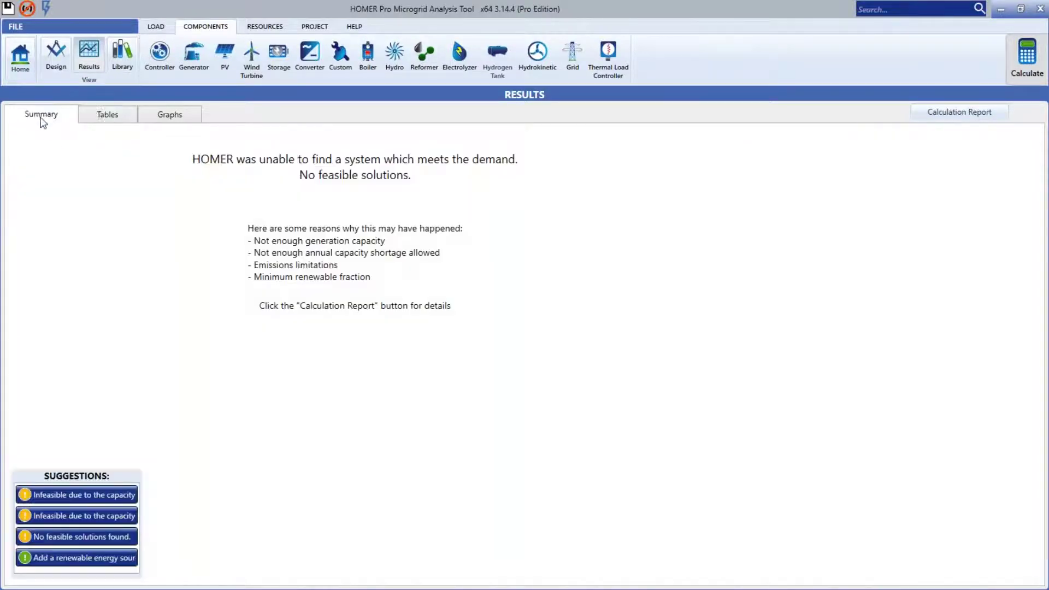
{"action": "left_click", "coordinate": [105, 115]}
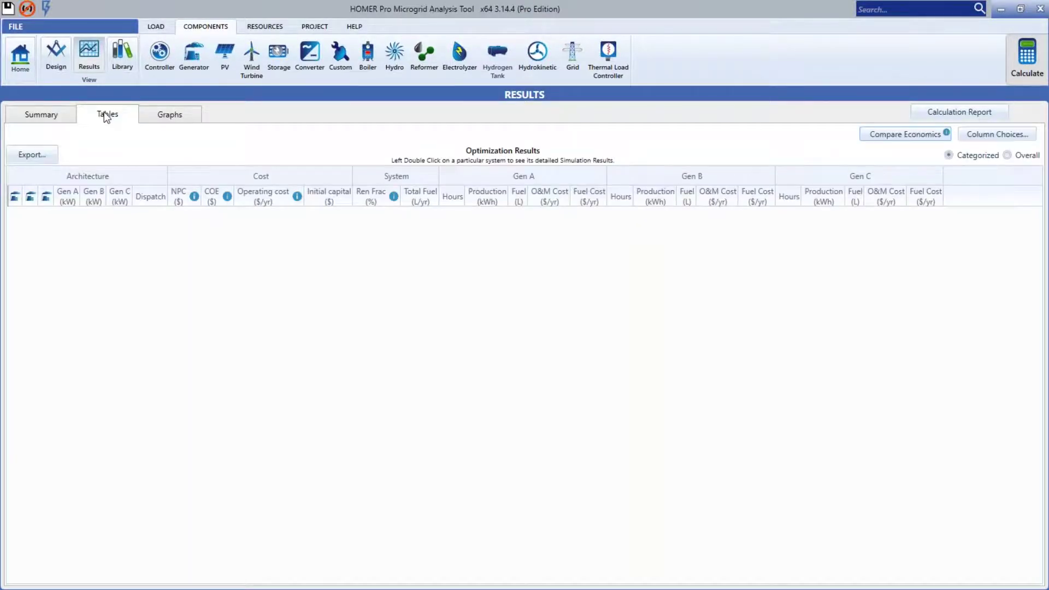
{"action": "left_click", "coordinate": [48, 117]}
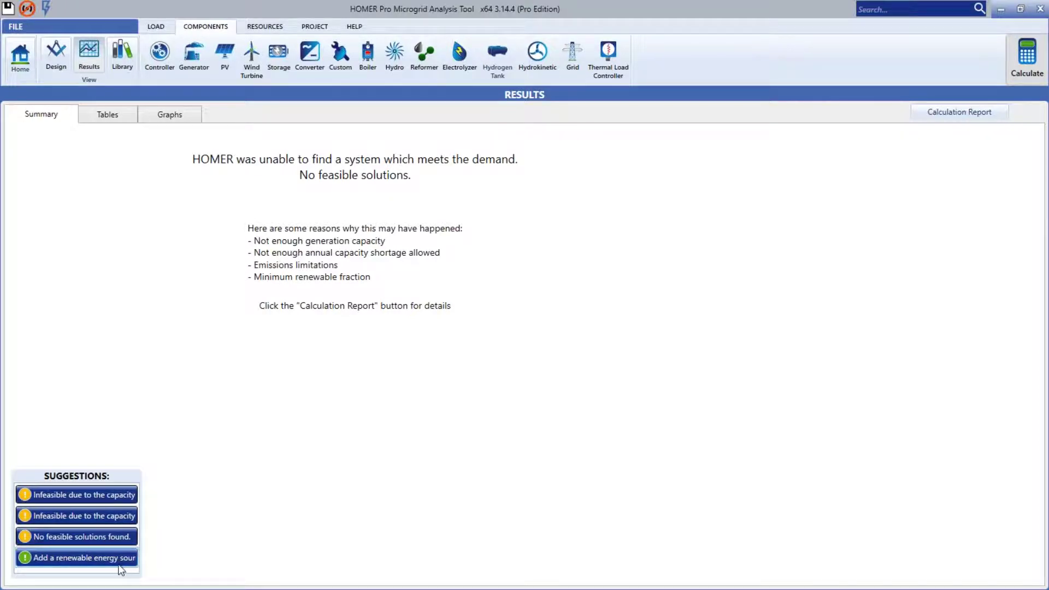
Check the optimization results table and return to the results summary
{"action": "left_click", "coordinate": [100, 114]}
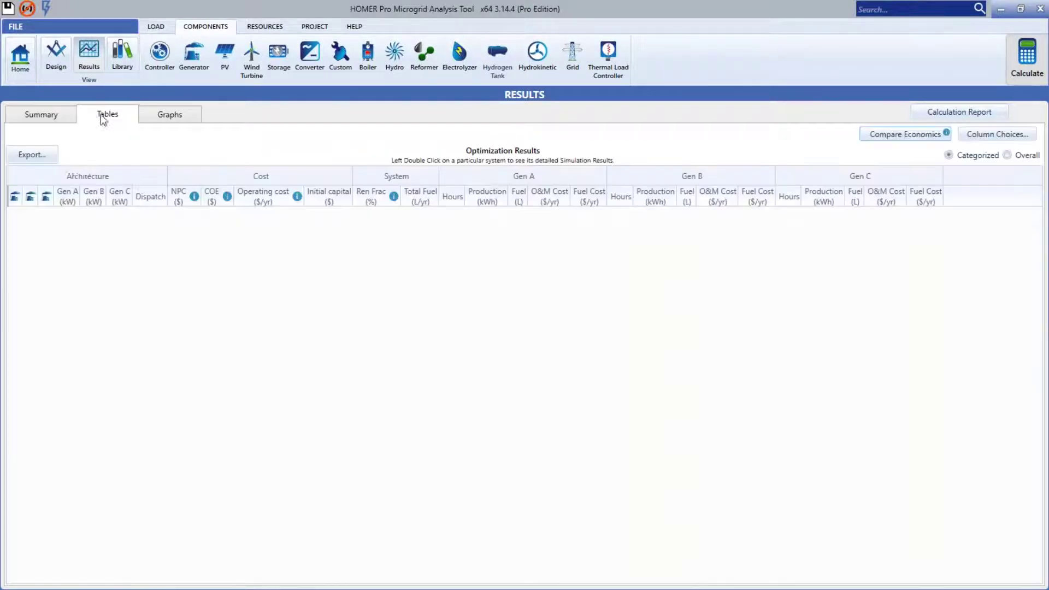
{"action": "left_click", "coordinate": [40, 119]}
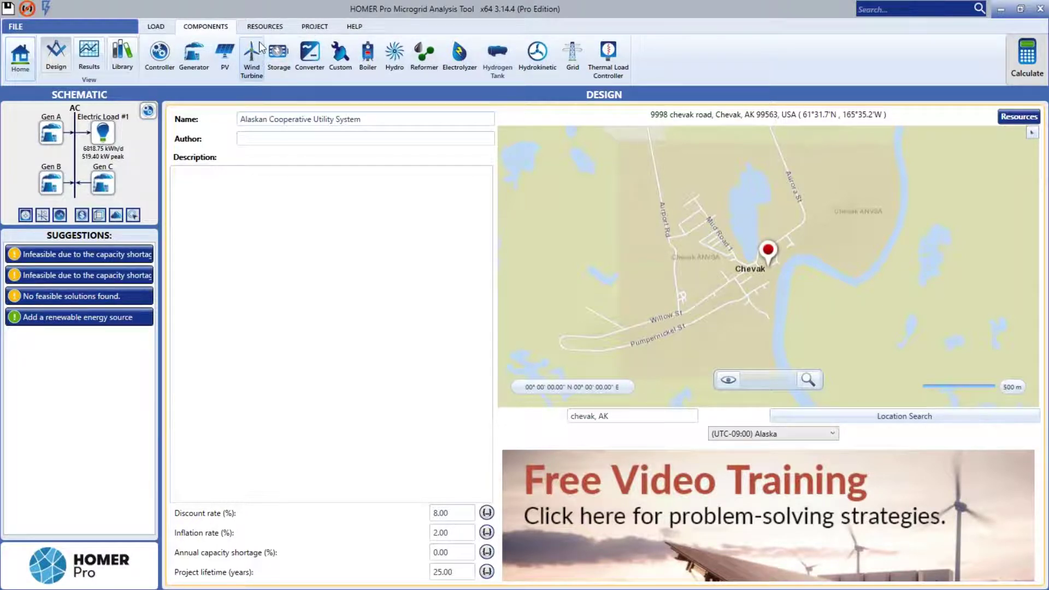
Set the operating reserve for annual peak load to 0% in the project constraints
{"action": "left_click", "coordinate": [310, 29]}
{"action": "left_click", "coordinate": [360, 54]}
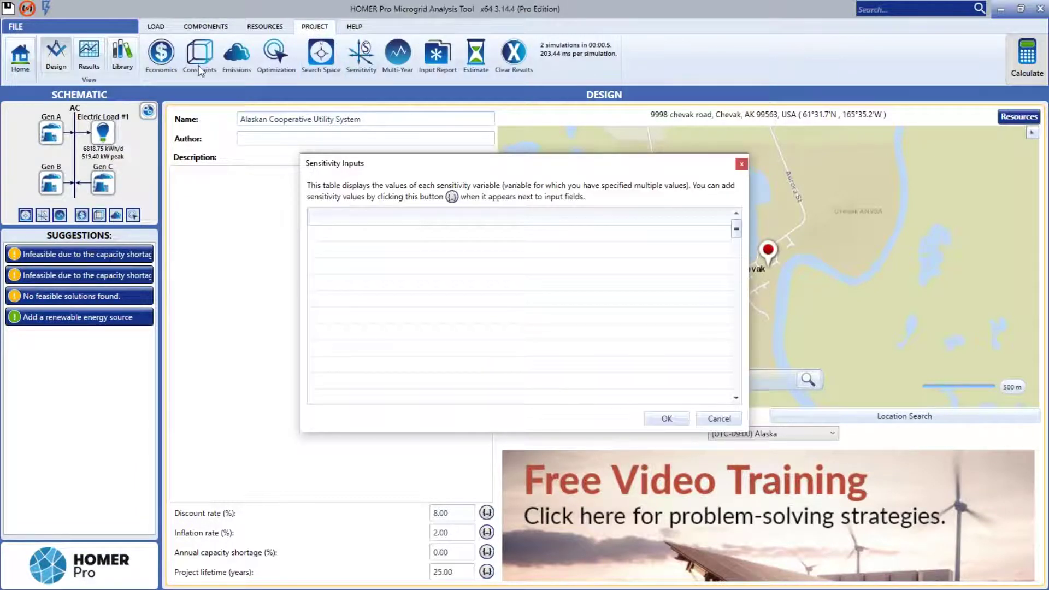
{"action": "left_click", "coordinate": [741, 164]}
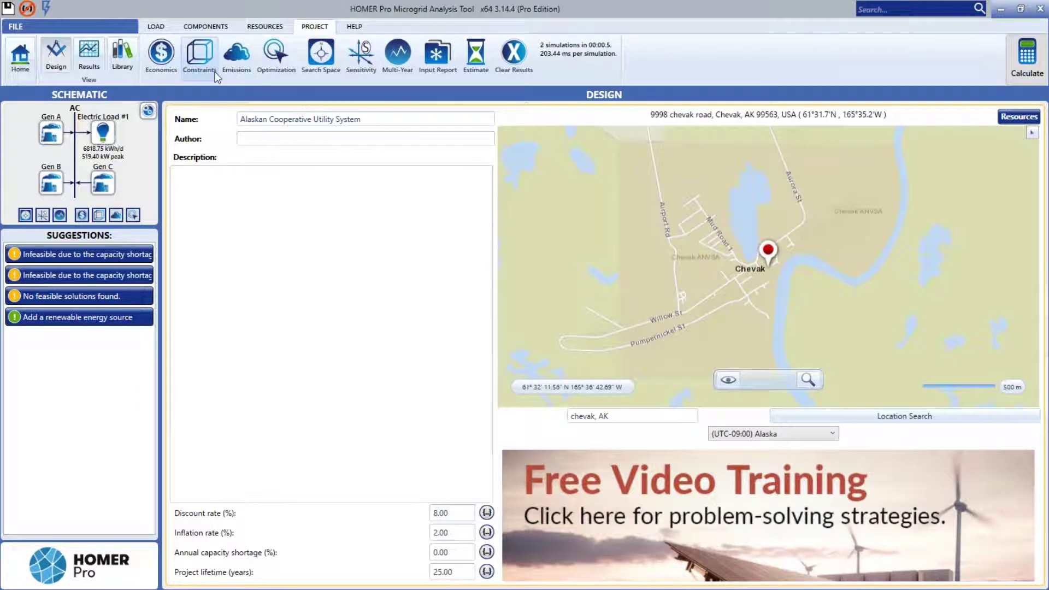
{"action": "left_click", "coordinate": [207, 69]}
{"action": "double_click", "coordinate": [376, 252]}
{"action": "type", "text": "0"}
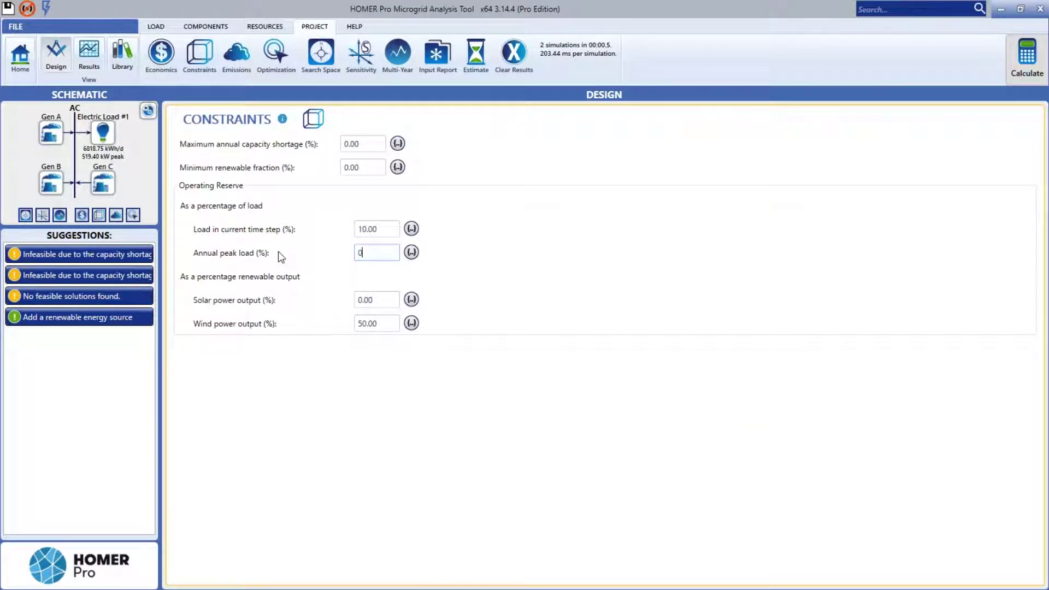
{"action": "left_click", "coordinate": [396, 230]}
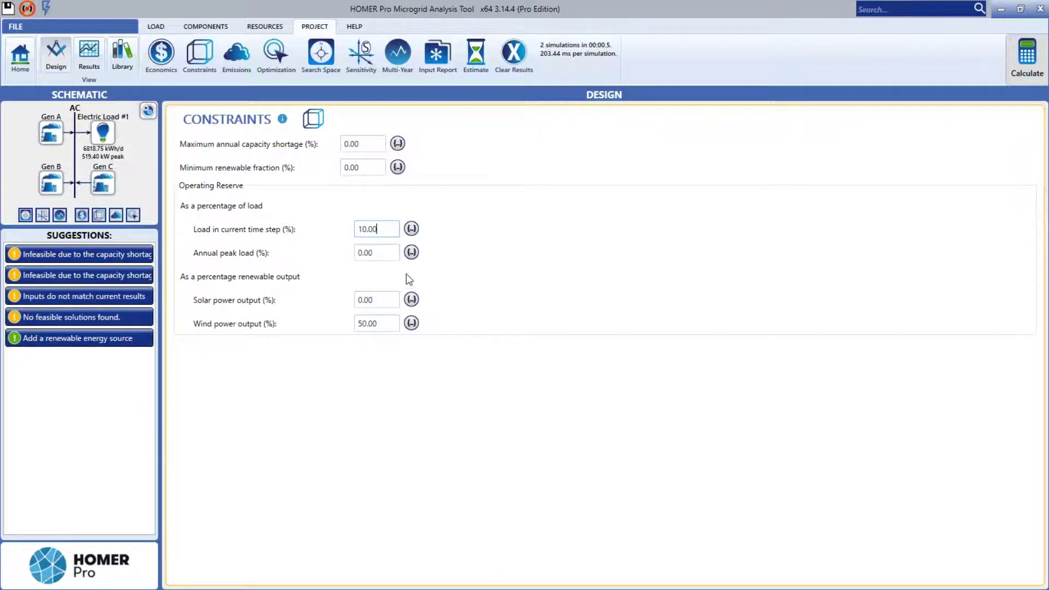
Recalculate the system and review the optimization results table and the summary
{"action": "left_click", "coordinate": [1012, 56]}
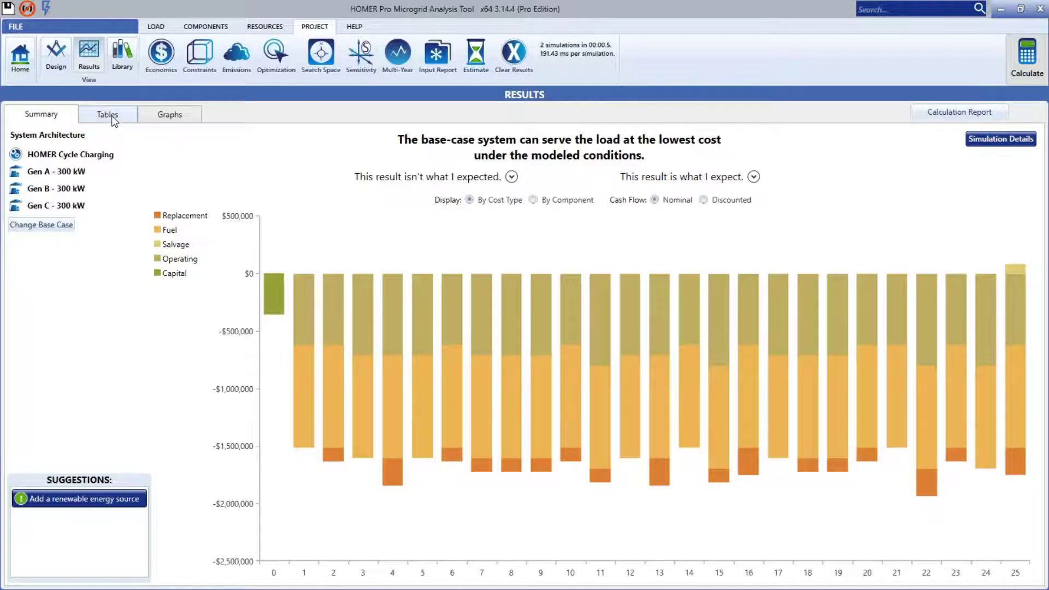
{"action": "left_click", "coordinate": [109, 116]}
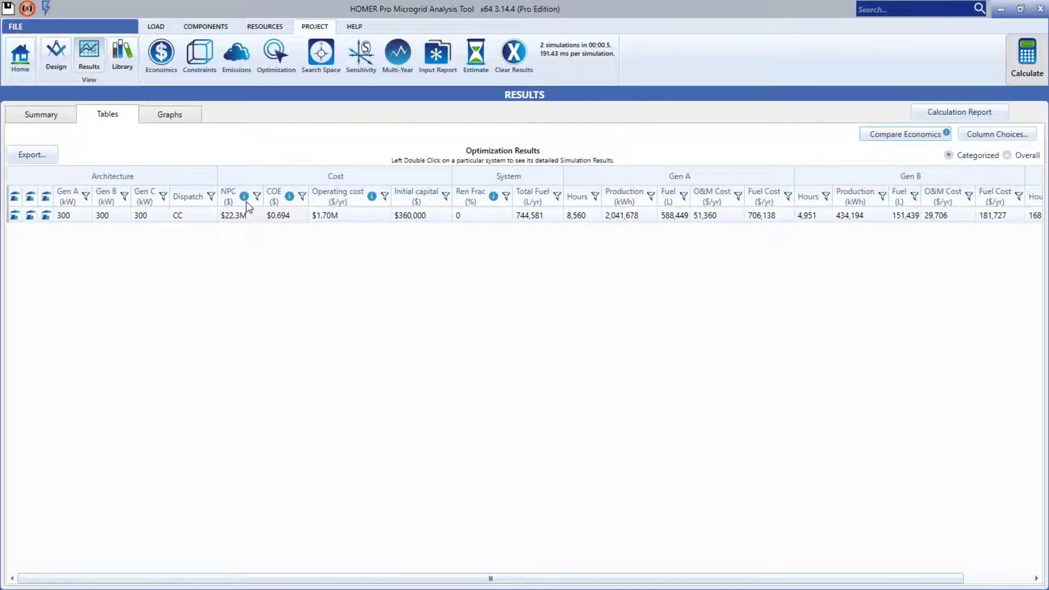
{"action": "left_click", "coordinate": [42, 117]}
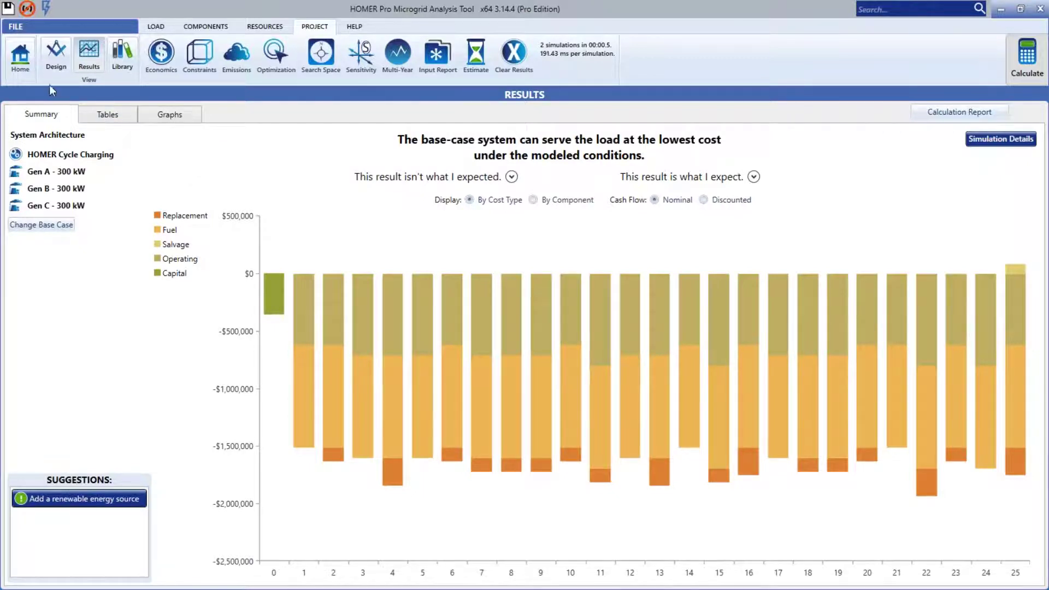
Add the HOMER Generator Order dispatch strategy to the system's controllers
{"action": "left_click", "coordinate": [20, 66]}
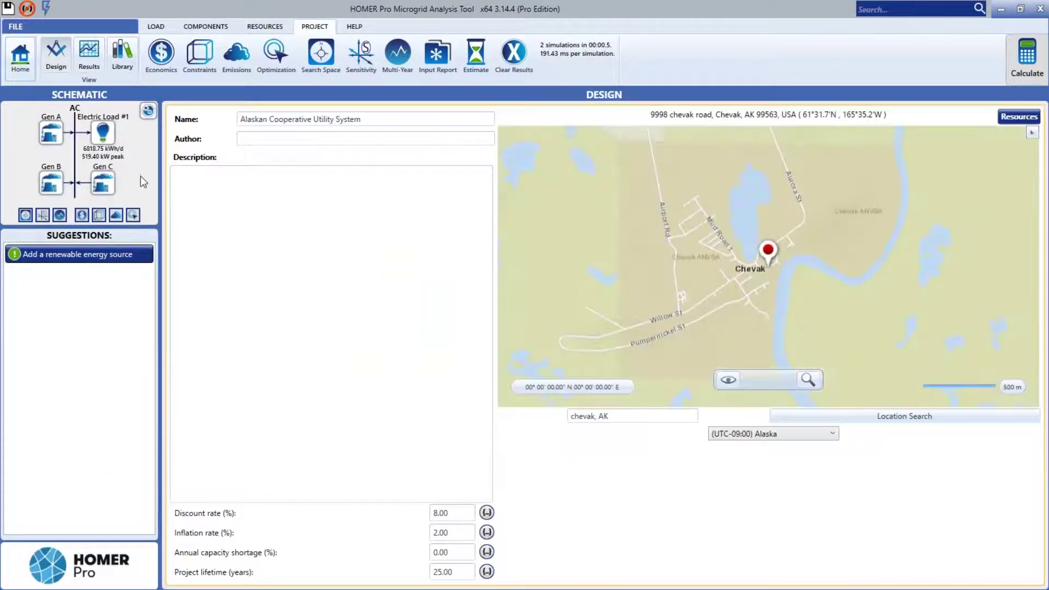
{"action": "left_click", "coordinate": [147, 112]}
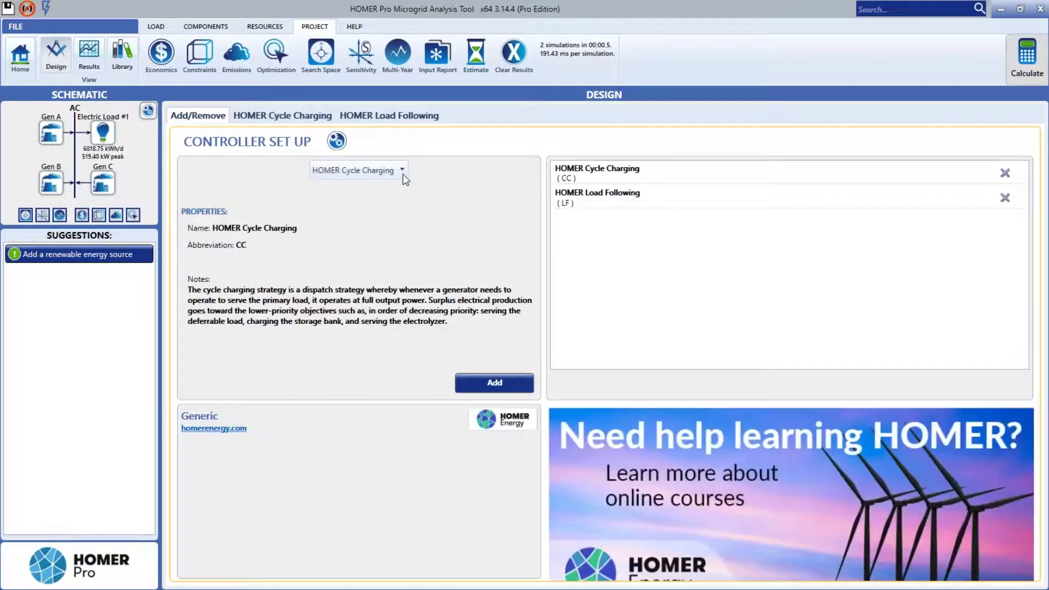
{"action": "left_click", "coordinate": [402, 172]}
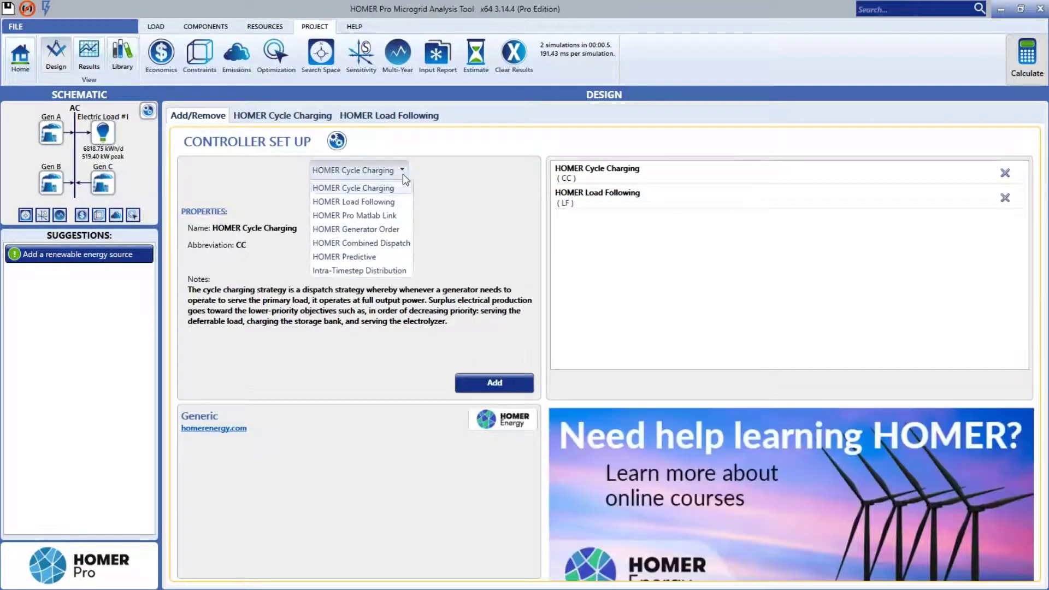
{"action": "left_click", "coordinate": [389, 230]}
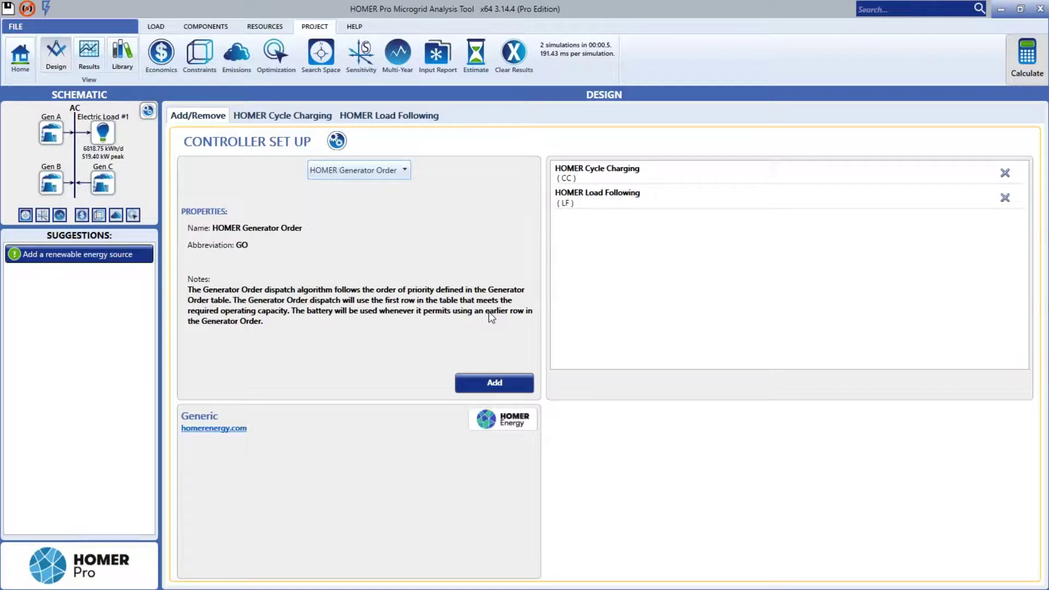
{"action": "left_click", "coordinate": [492, 381]}
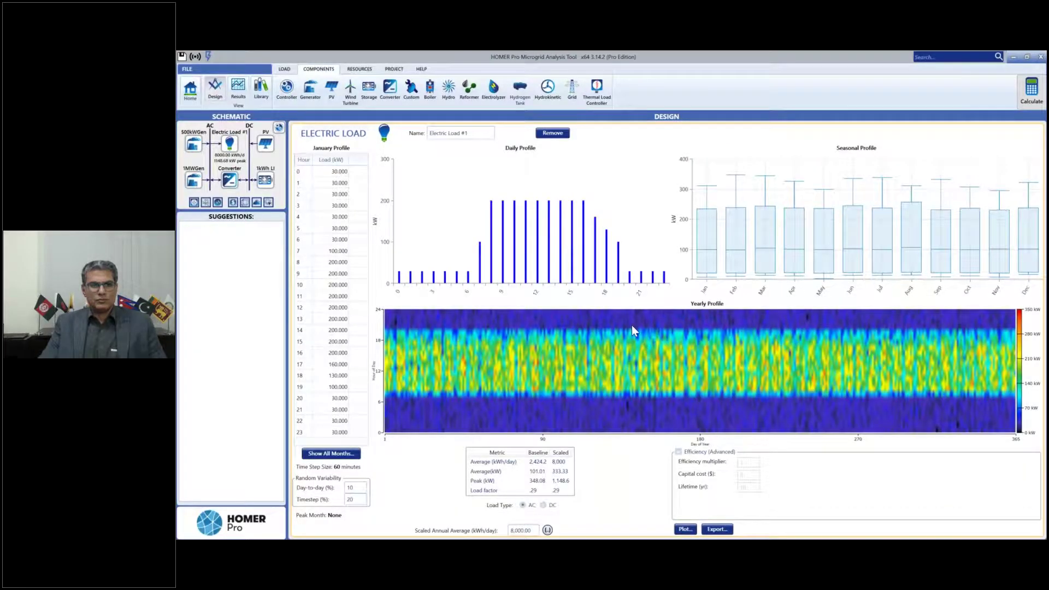
Examine the controller setup for the HOMER Generator Order strategy and view its generator configuration table
{"action": "mouse_move", "coordinate": [631, 327]}
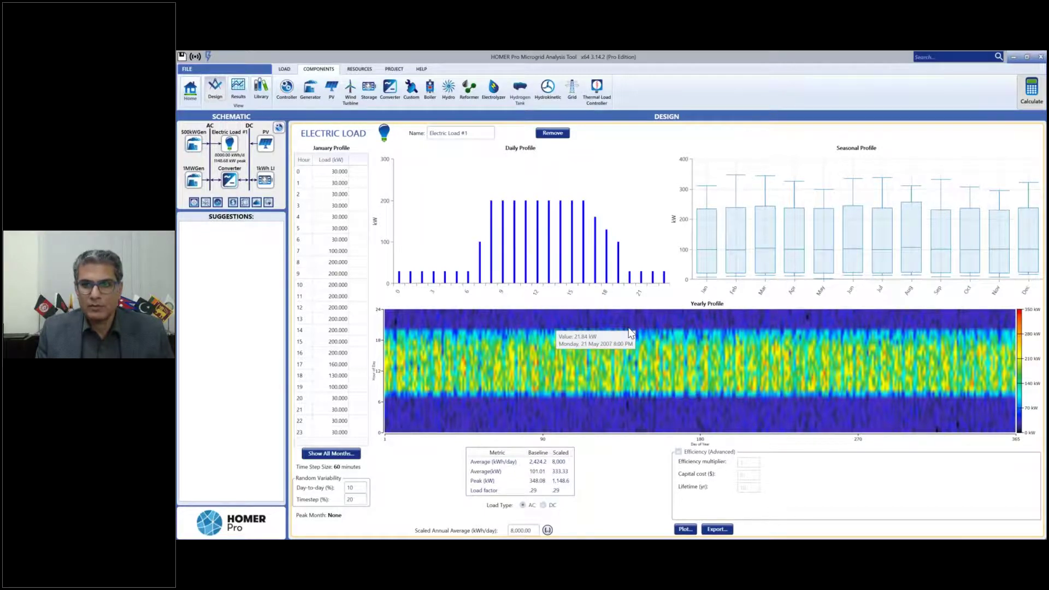
{"action": "left_click", "coordinate": [279, 128]}
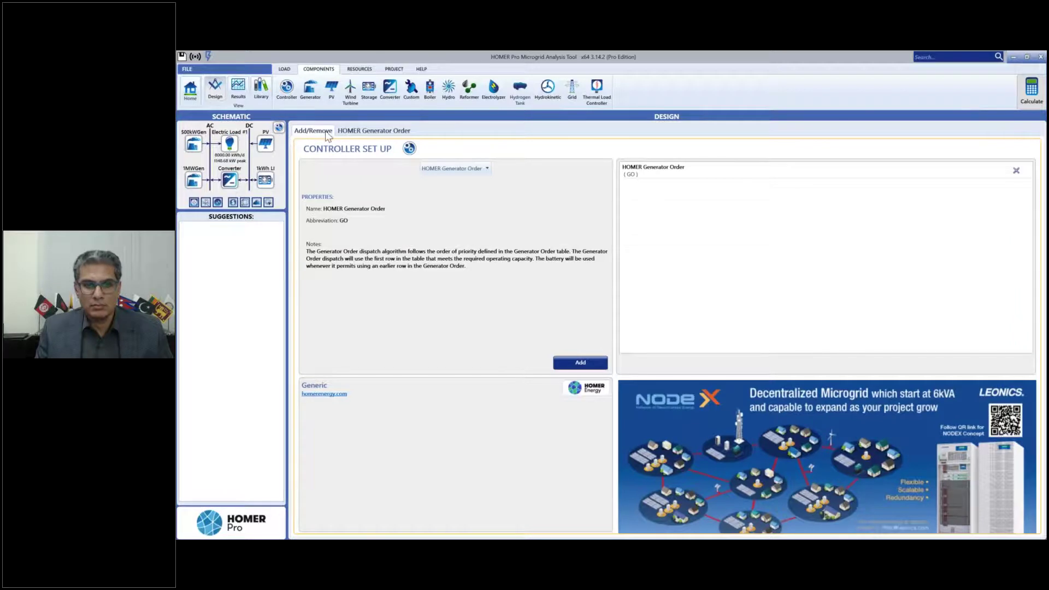
{"action": "left_click", "coordinate": [449, 169]}
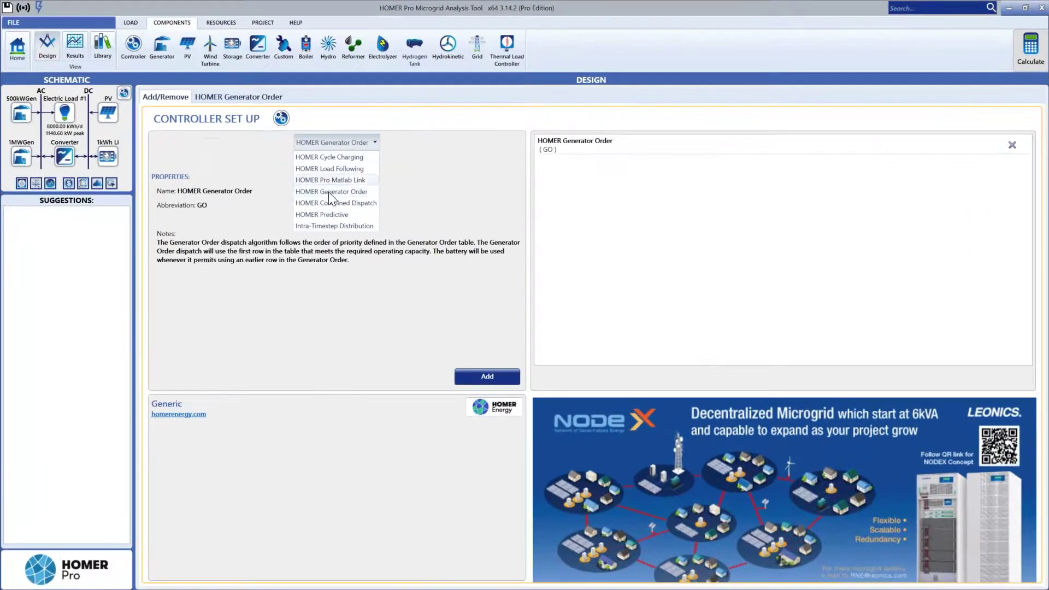
{"action": "left_click", "coordinate": [329, 191]}
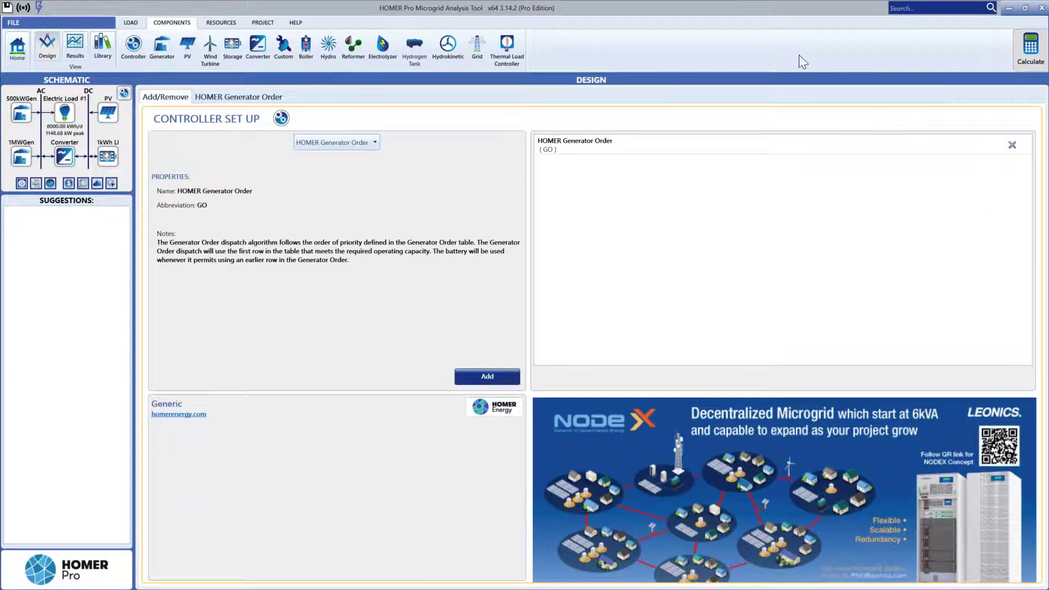
{"action": "left_click", "coordinate": [248, 94]}
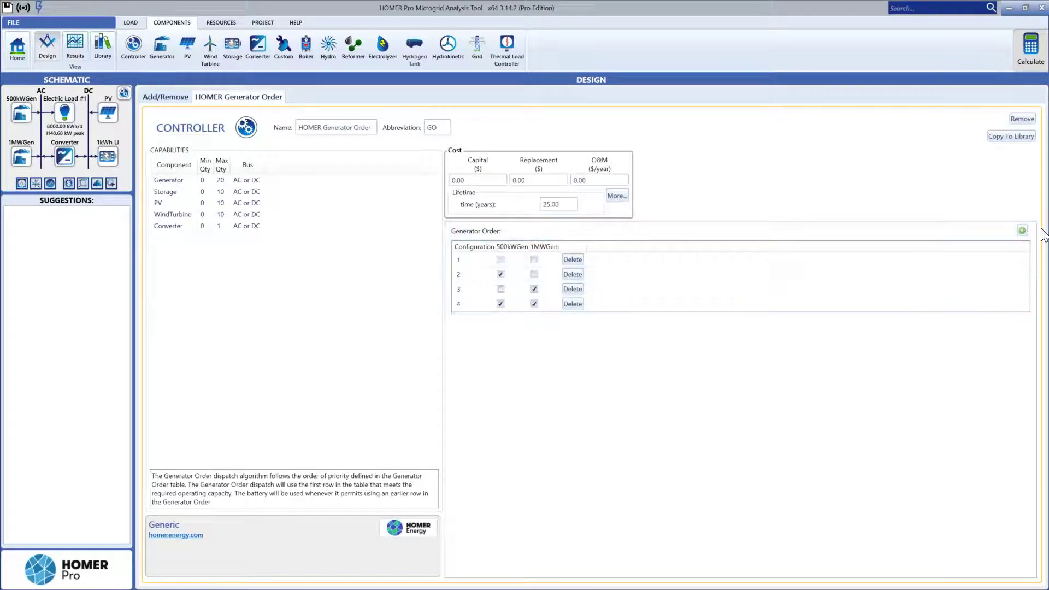
Add two extra configurations to the Generator Order table and delete them again
{"action": "left_click", "coordinate": [1022, 230]}
{"action": "left_click", "coordinate": [1022, 230]}
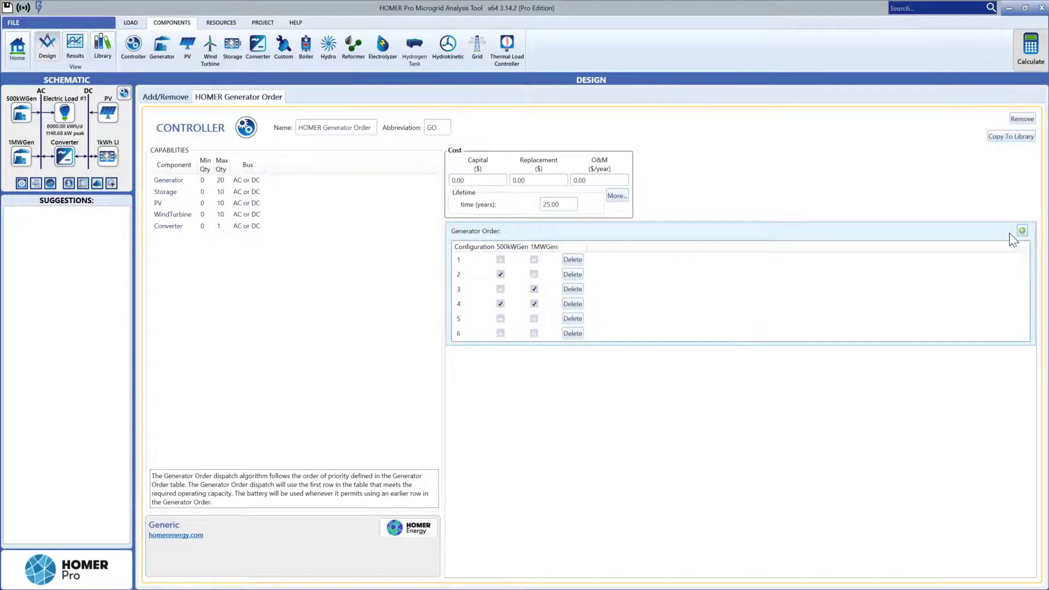
{"action": "left_click", "coordinate": [568, 328]}
{"action": "left_click", "coordinate": [570, 319]}
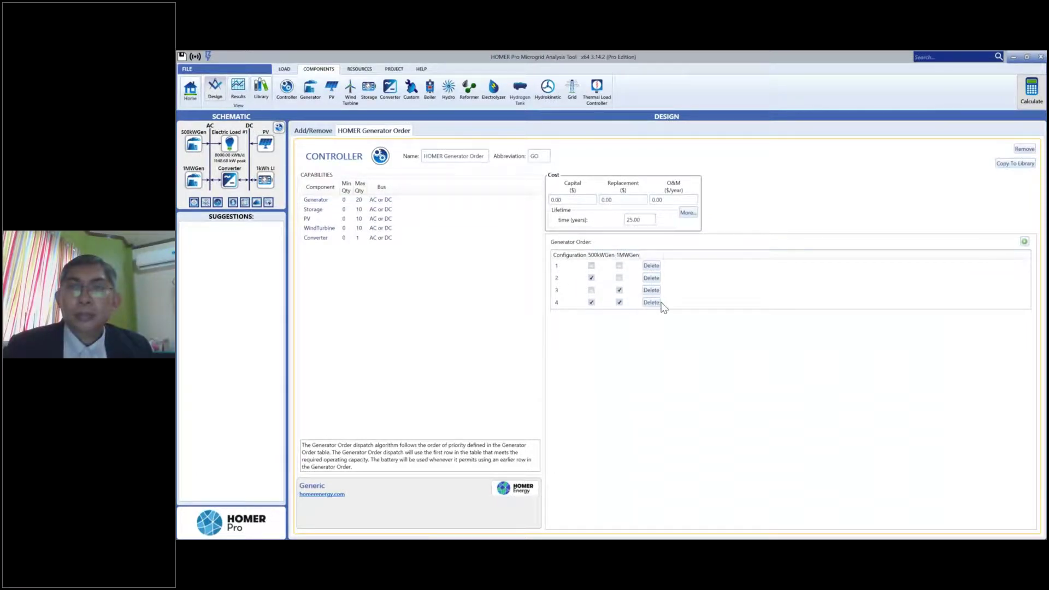
{"action": "left_click", "coordinate": [822, 539]}
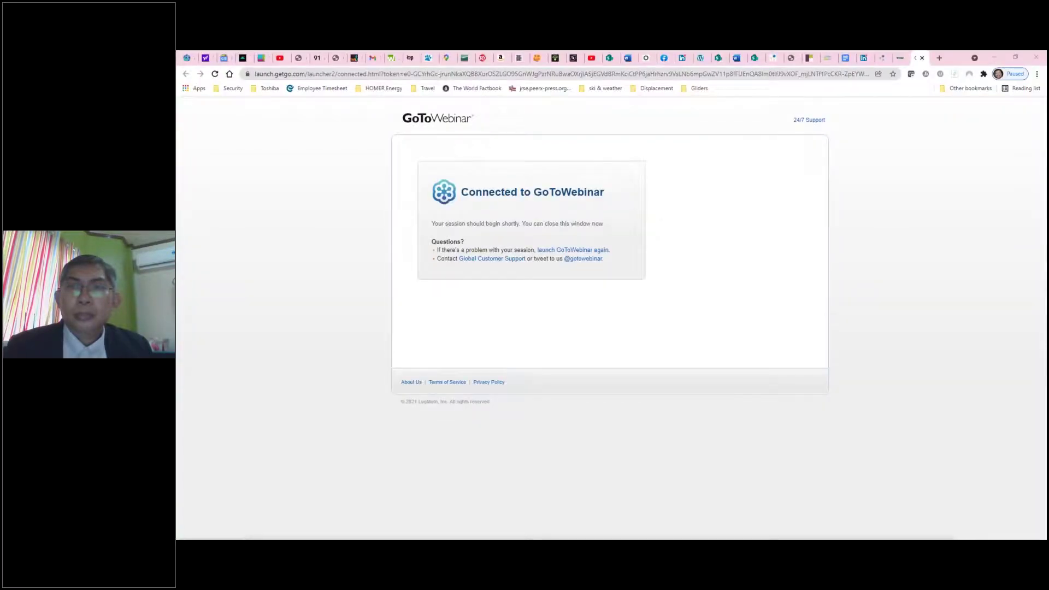
{"action": "key", "text": "alt+Tab"}
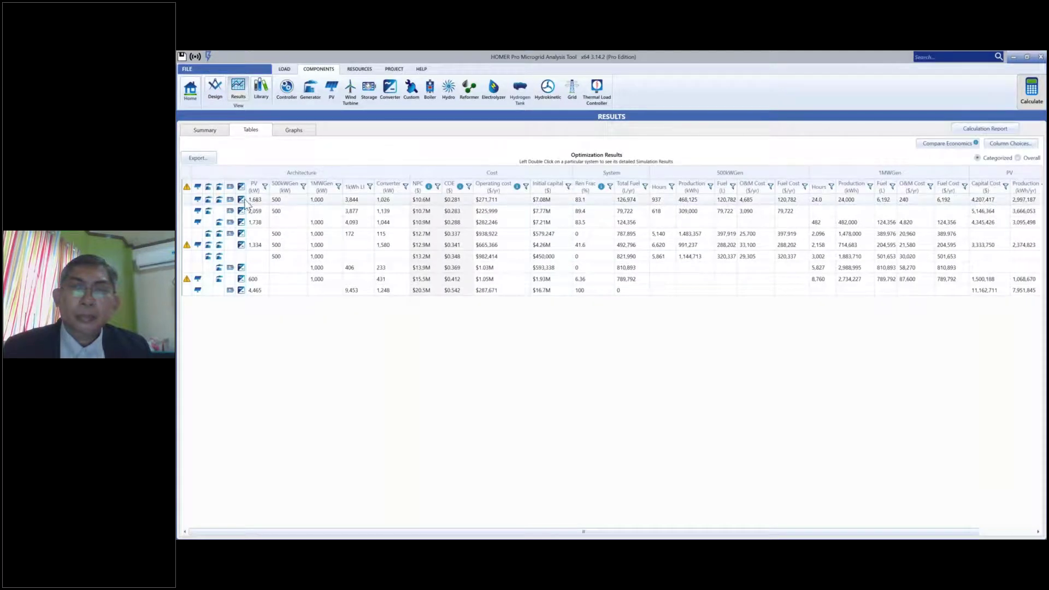
View the cost summary in the simulation results of the first-ranked system in an enlarged window, and close it
{"action": "double_click", "coordinate": [261, 202]}
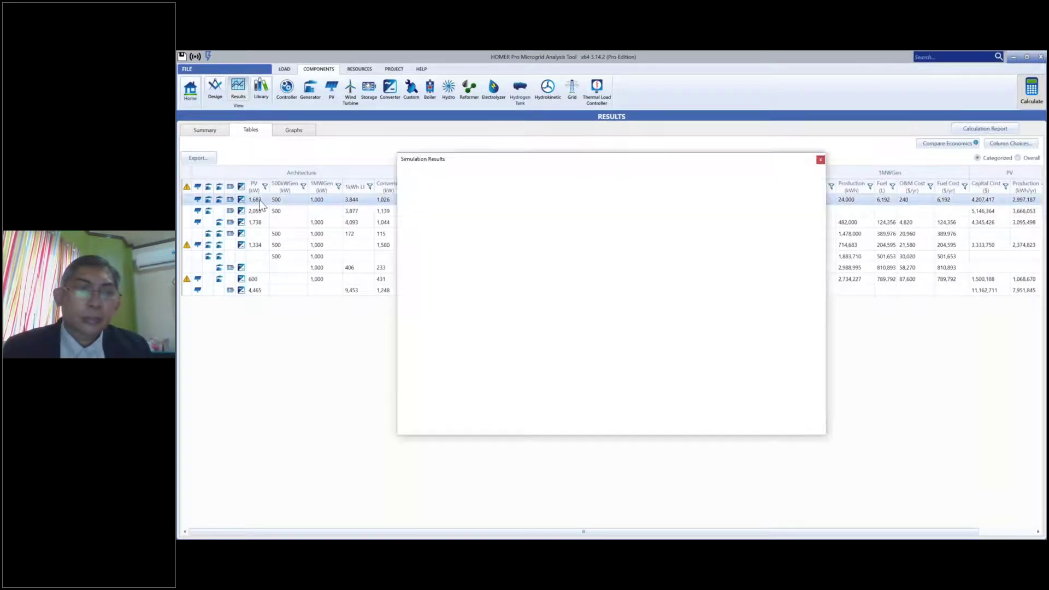
{"action": "double_click", "coordinate": [672, 160]}
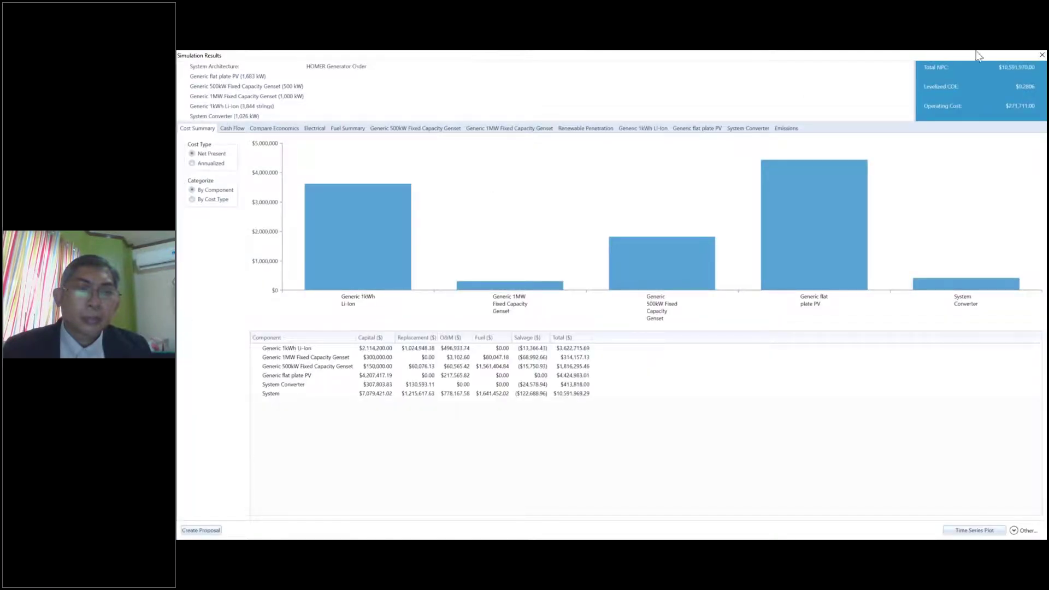
{"action": "left_click", "coordinate": [1042, 55]}
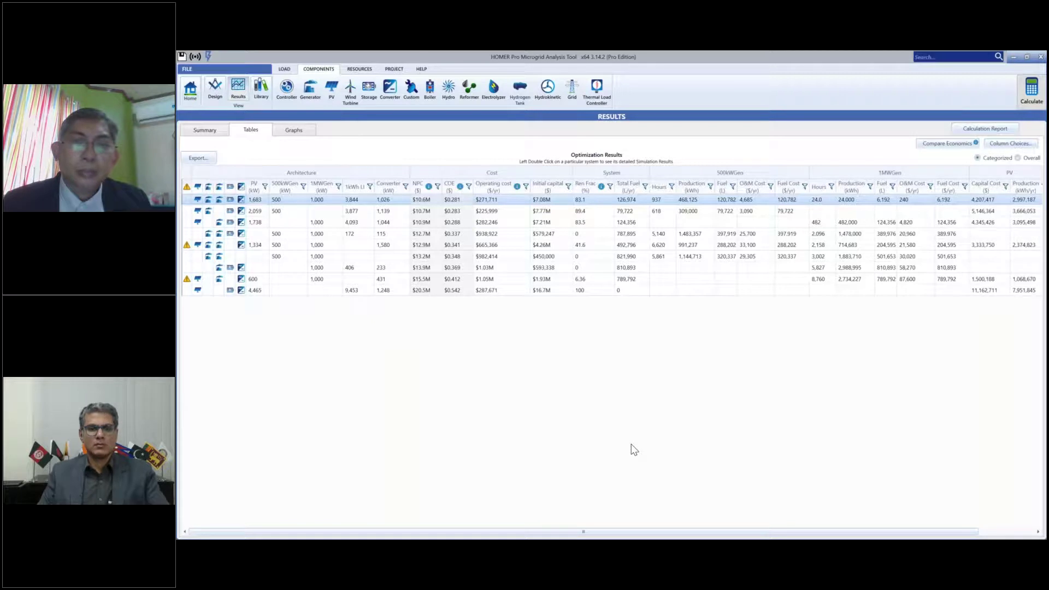
{"action": "key", "text": "alt+Tab"}
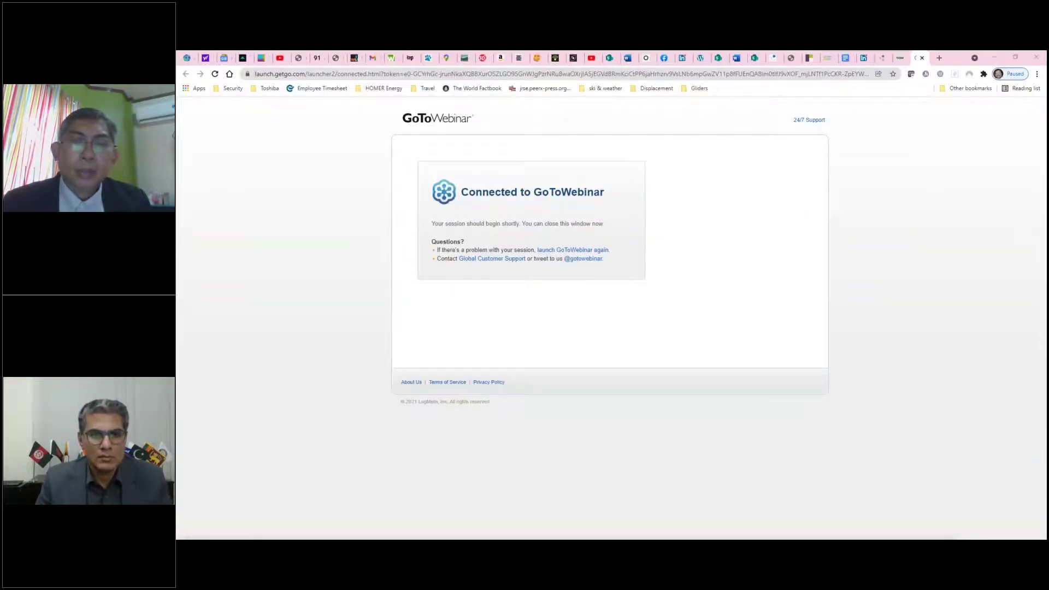
{"action": "key", "text": "alt+Tab"}
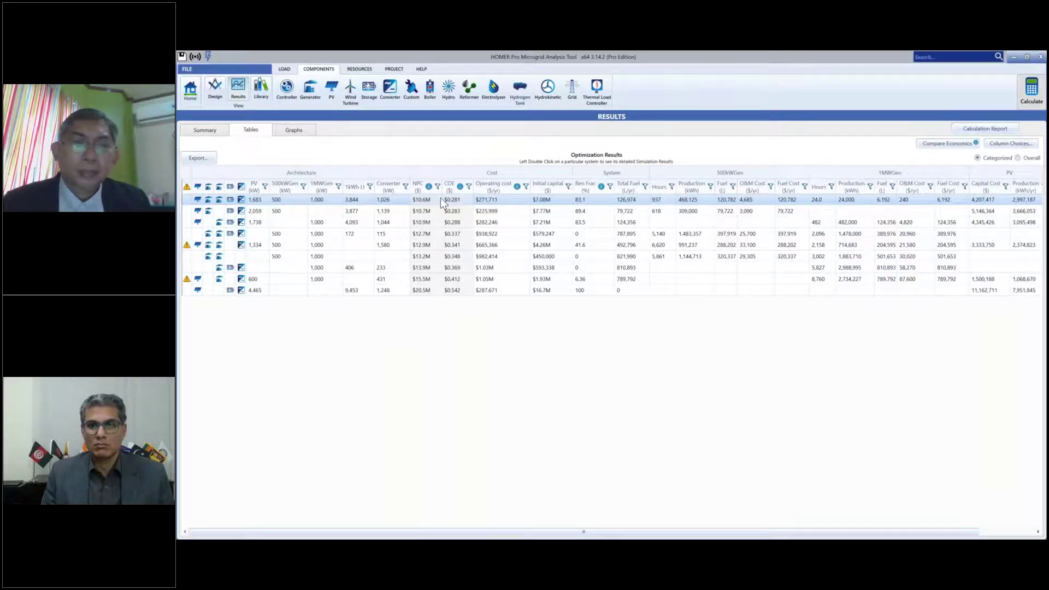
Show the overall optimization results instead of the categorized ones and look through the ranked systems down to the costliest
{"action": "left_click", "coordinate": [1019, 159]}
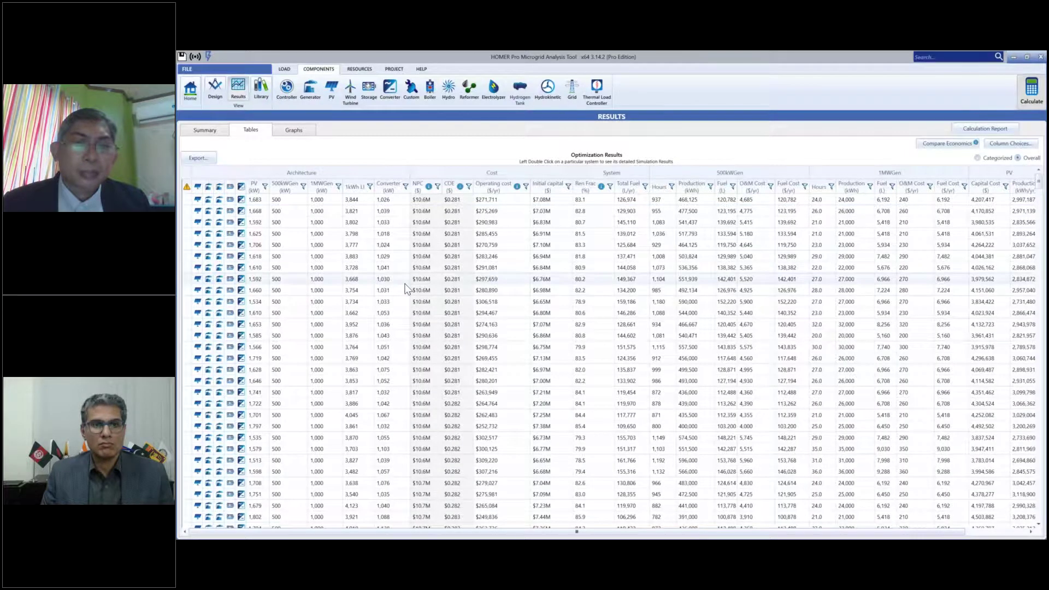
{"action": "scroll", "coordinate": [405, 289], "scroll_direction": "down", "scroll_amount": 1}
{"action": "scroll", "coordinate": [1034, 344], "scroll_direction": "down", "scroll_amount": 3}
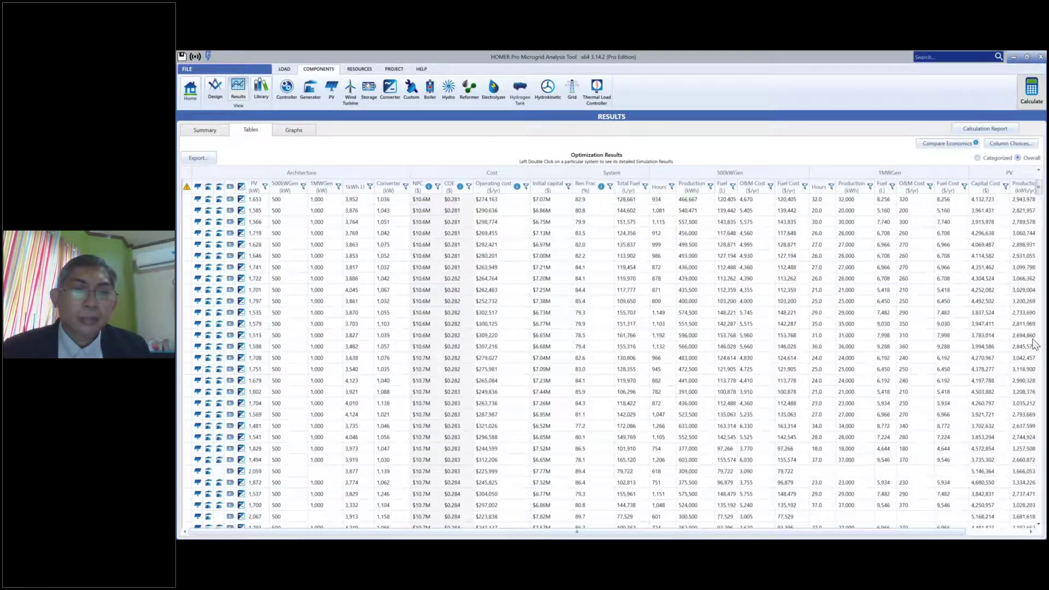
{"action": "left_click_drag", "start_coordinate": [1032, 340], "coordinate": [1021, 459]}
{"action": "scroll", "coordinate": [1025, 463], "scroll_direction": "down", "scroll_amount": 10}
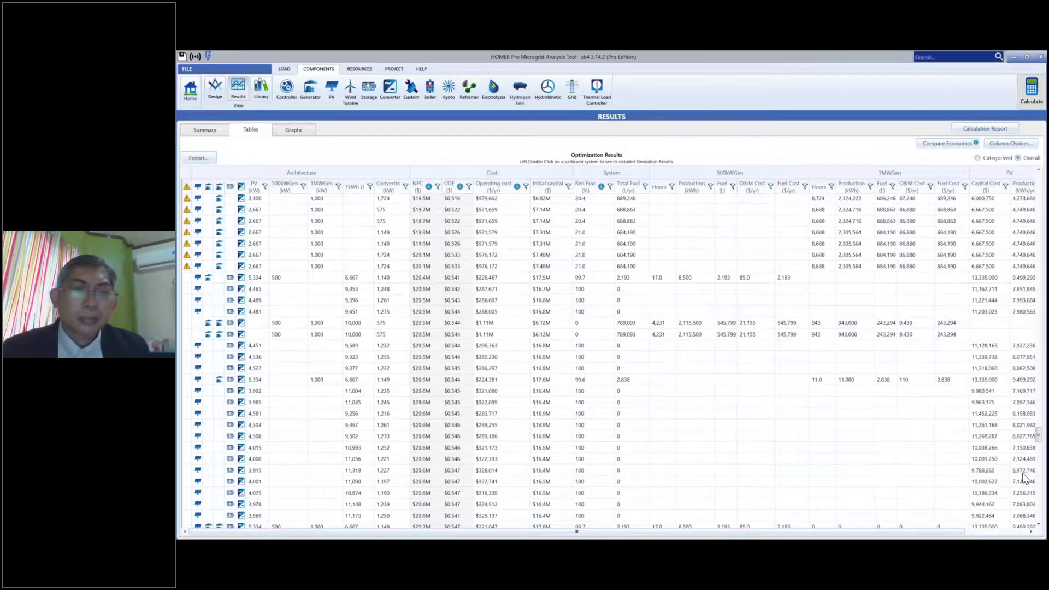
{"action": "scroll", "coordinate": [1025, 479], "scroll_direction": "down", "scroll_amount": 6}
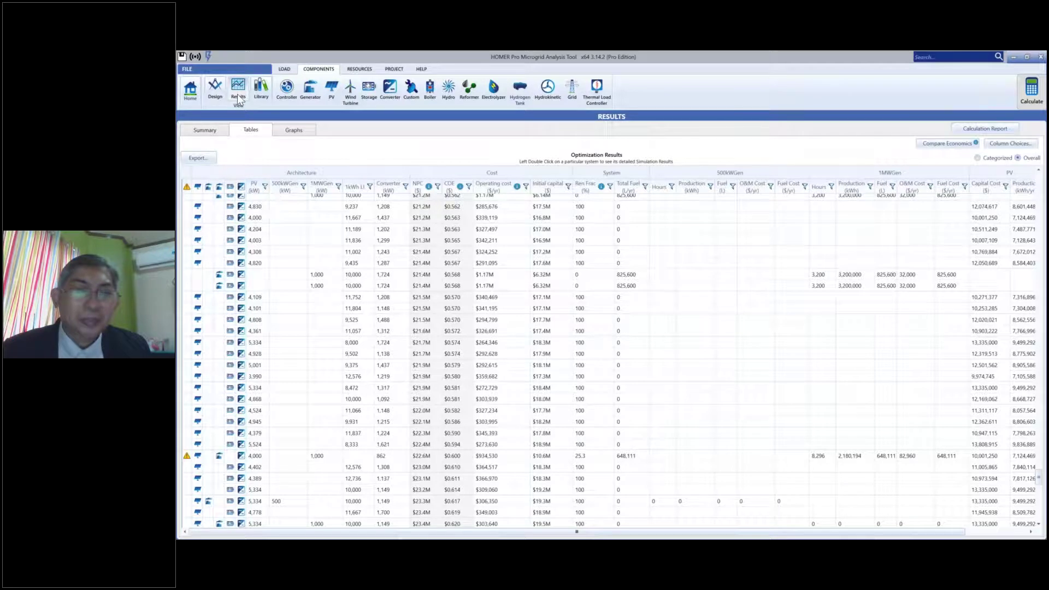
Enable the advanced HOMER Optimizer sizing limits for the generic flat plate PV
{"action": "left_click", "coordinate": [214, 95]}
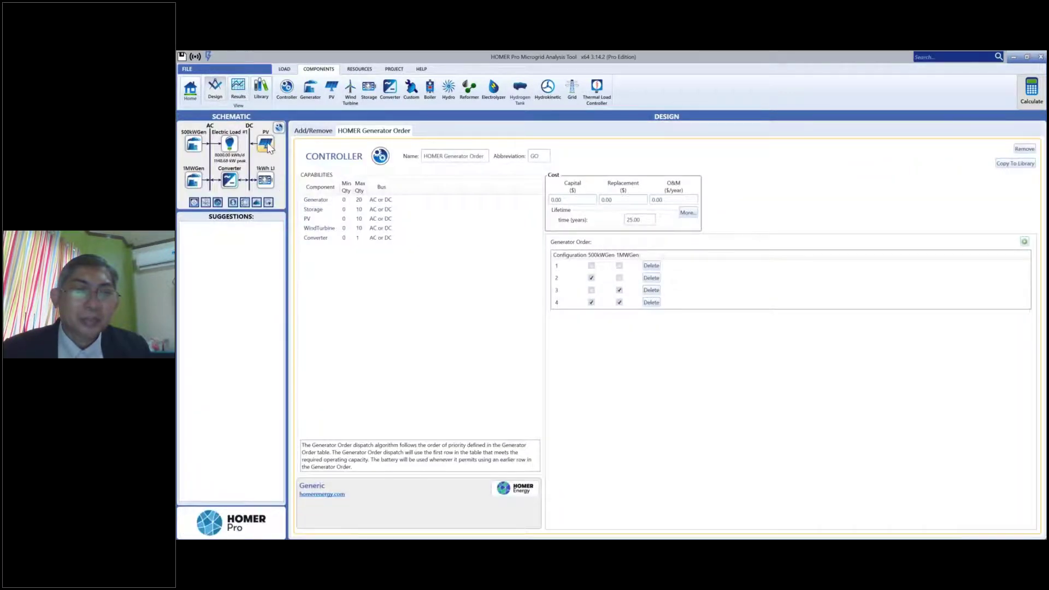
{"action": "left_click", "coordinate": [267, 145]}
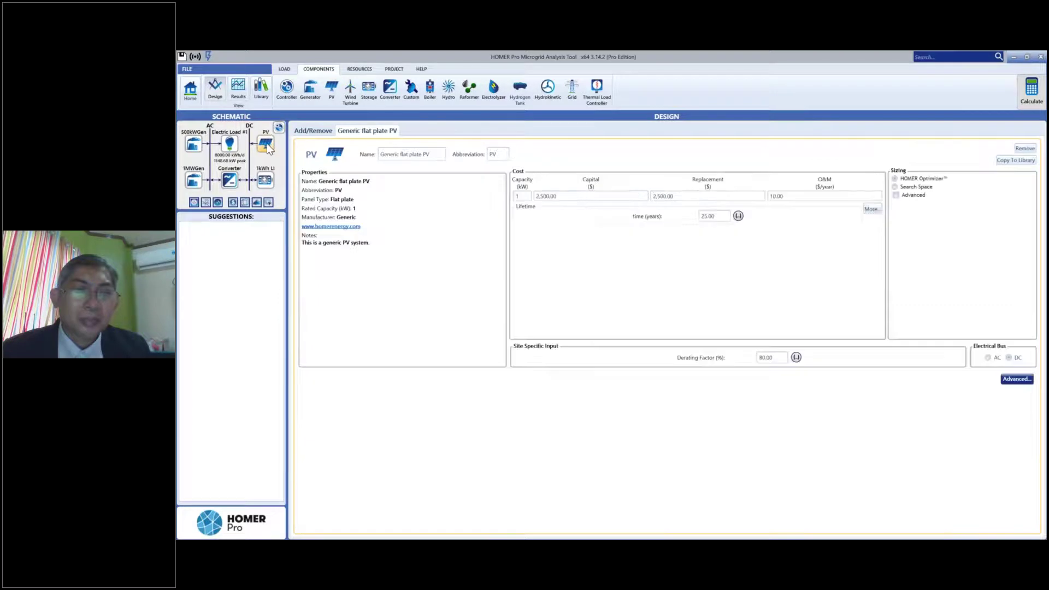
{"action": "left_click", "coordinate": [896, 196]}
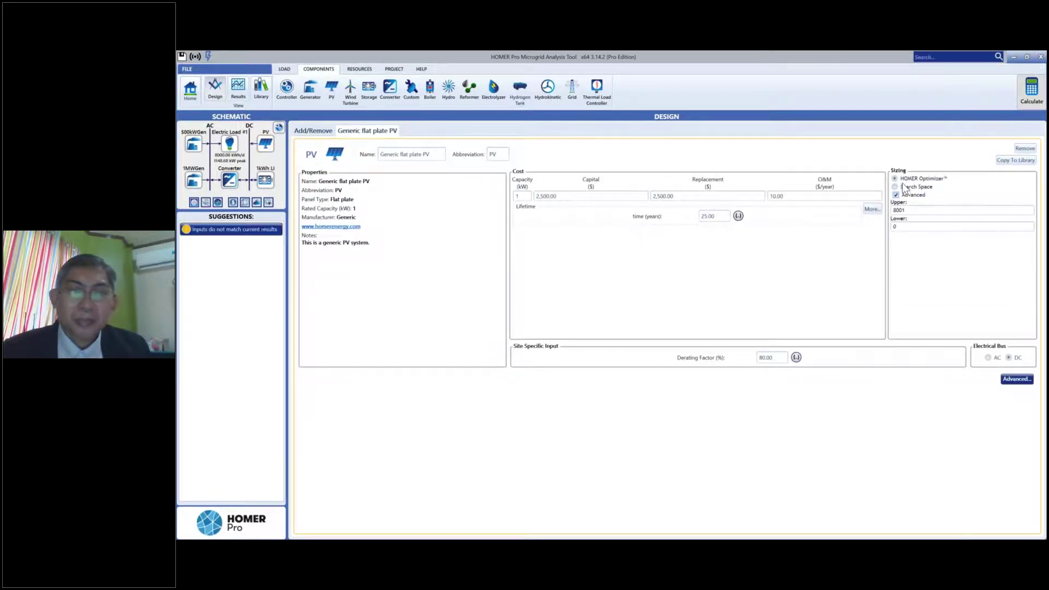
Keep the generic flat plate PV on HOMER Optimizer sizing and set its upper limit to 1000
{"action": "left_click", "coordinate": [907, 187]}
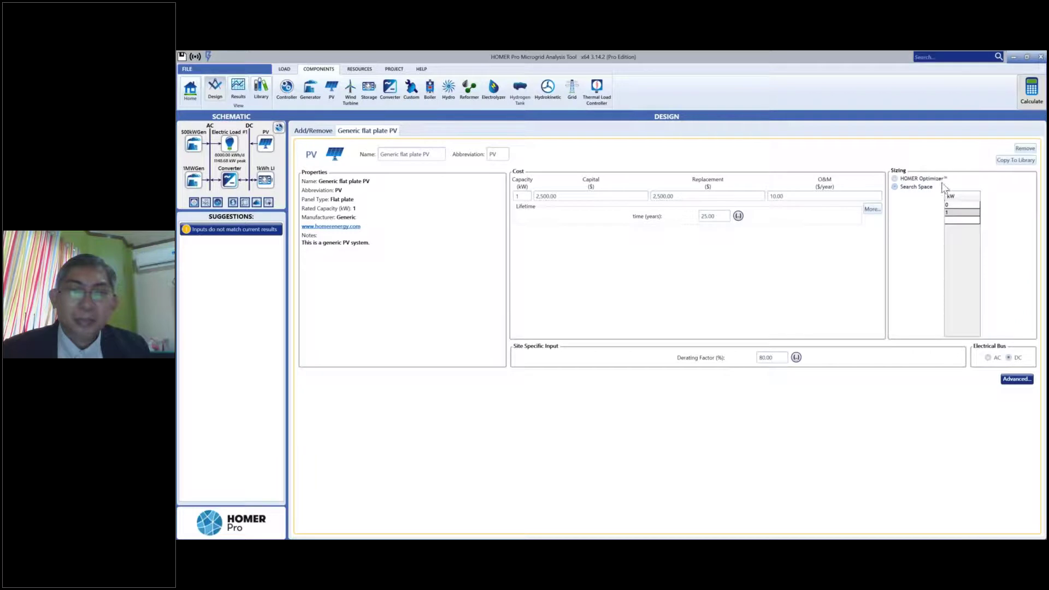
{"action": "left_click", "coordinate": [895, 179]}
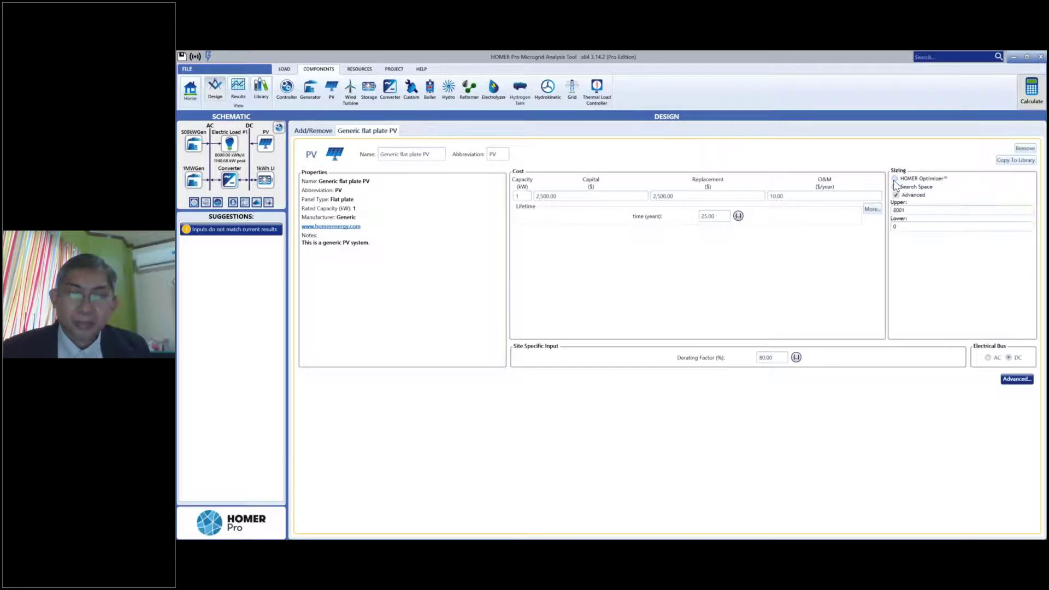
{"action": "double_click", "coordinate": [909, 210]}
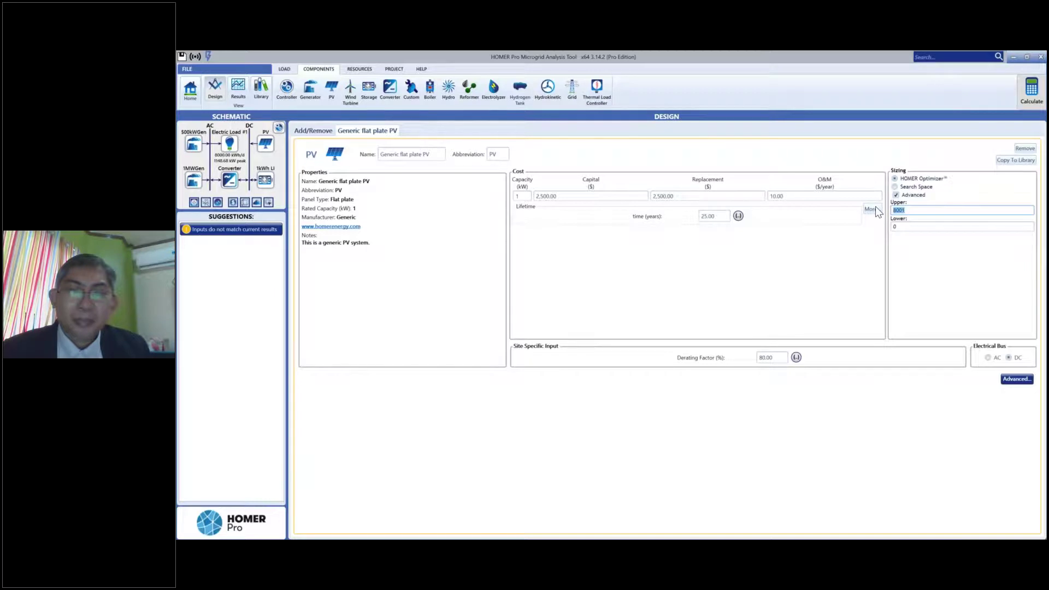
{"action": "type", "text": "1000"}
{"action": "left_click", "coordinate": [849, 230]}
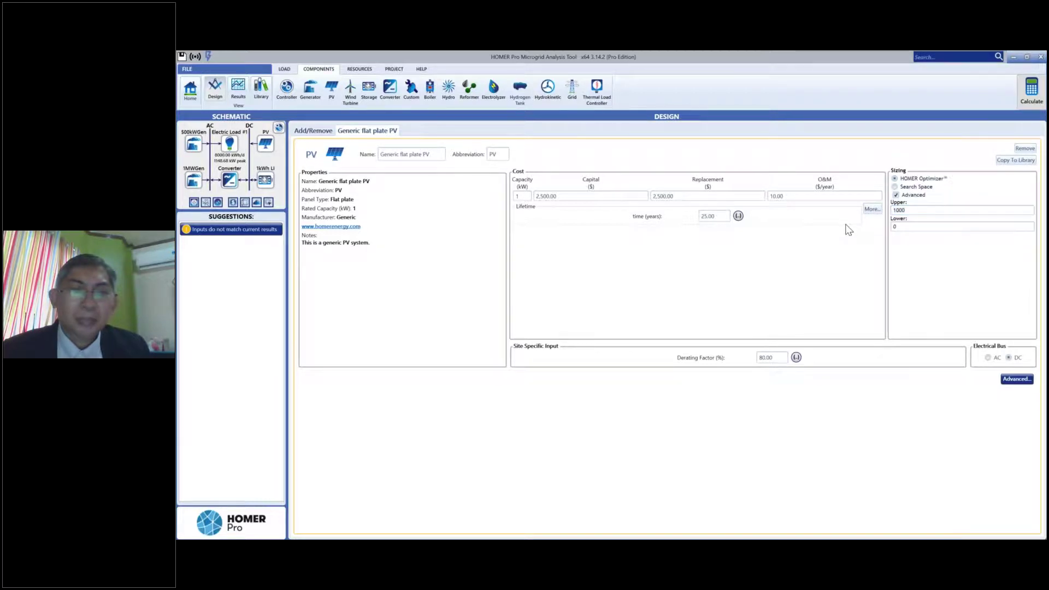
Check the sizing limits of the generic 1kWh Li-Ion storage, then recalculate and show the categorized optimization results
{"action": "left_click", "coordinate": [266, 181]}
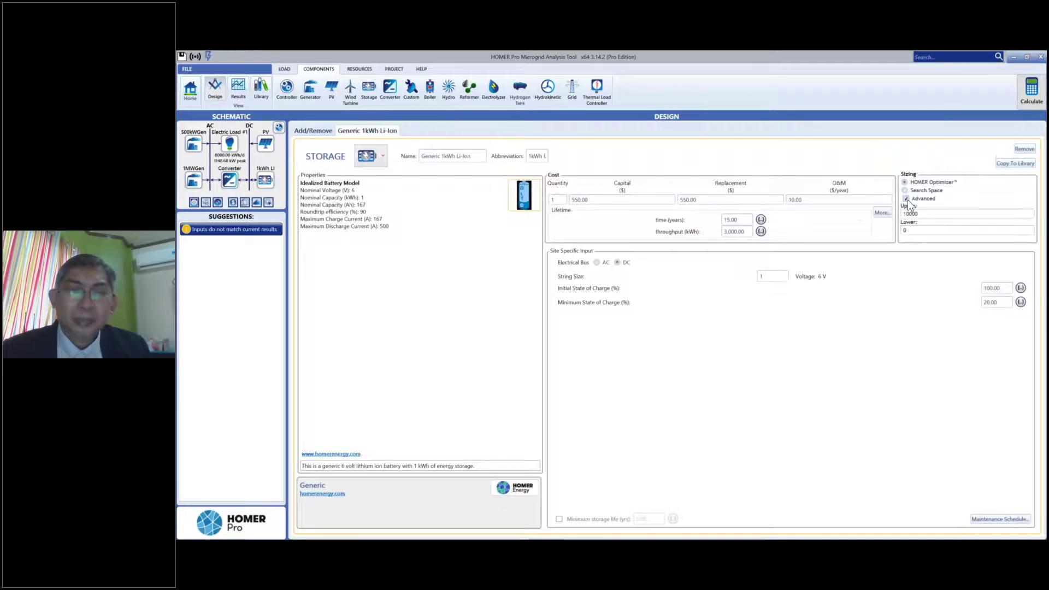
{"action": "left_click", "coordinate": [921, 213]}
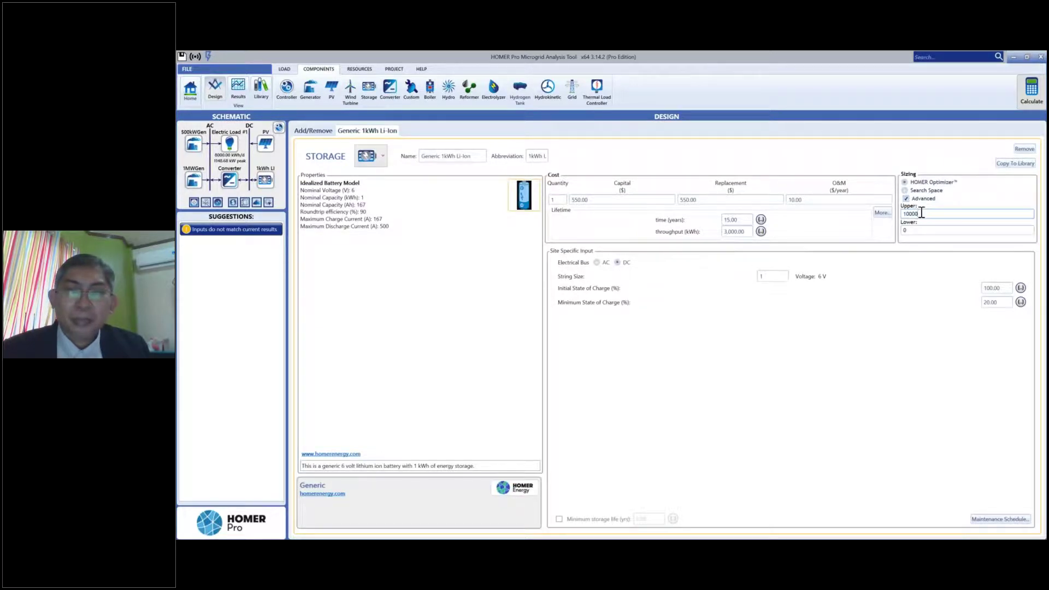
{"action": "left_click", "coordinate": [1031, 90]}
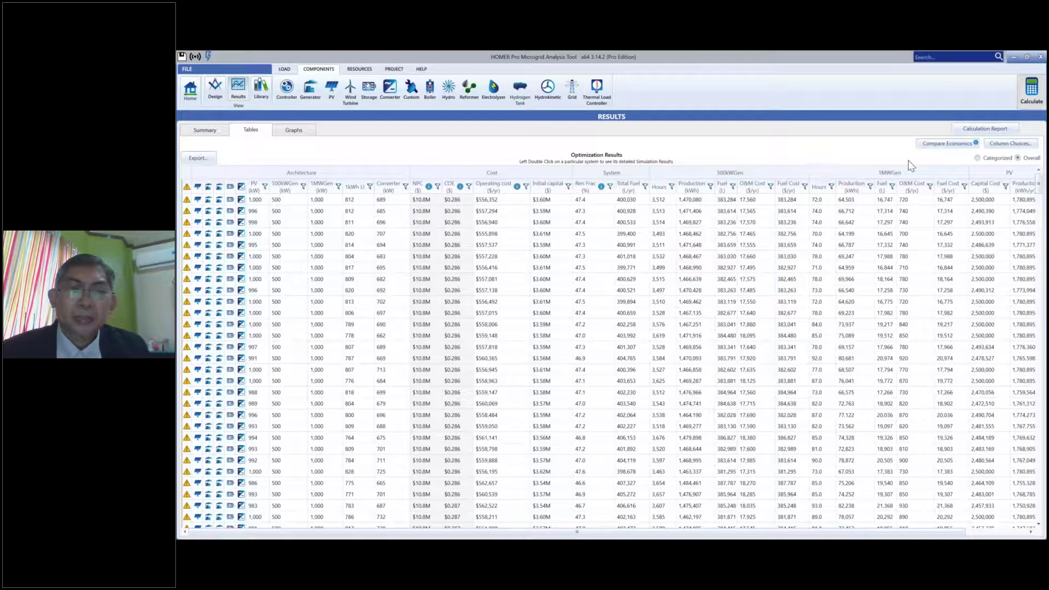
{"action": "left_click", "coordinate": [978, 158]}
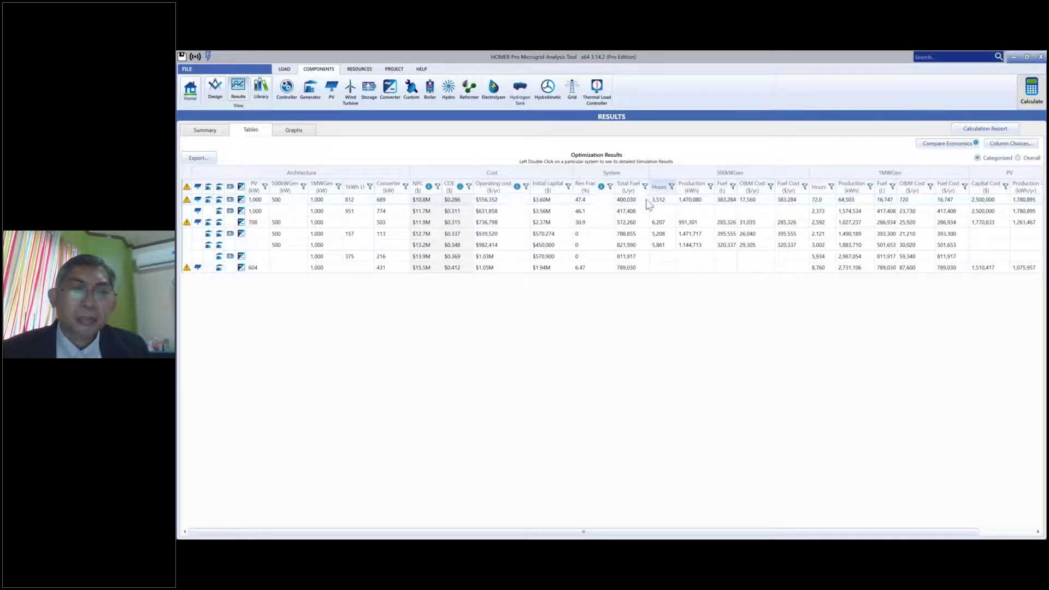
View the cost summary in the simulation results of the first-ranked categorized system and close it
{"action": "double_click", "coordinate": [803, 199]}
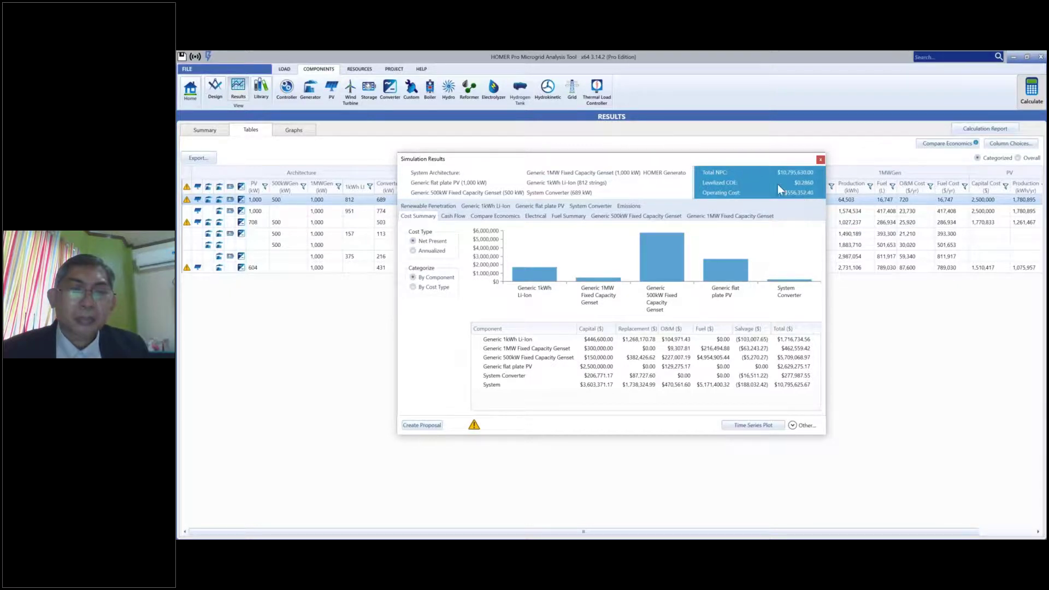
{"action": "left_click_drag", "start_coordinate": [717, 161], "coordinate": [710, 197]}
{"action": "left_click", "coordinate": [814, 195]}
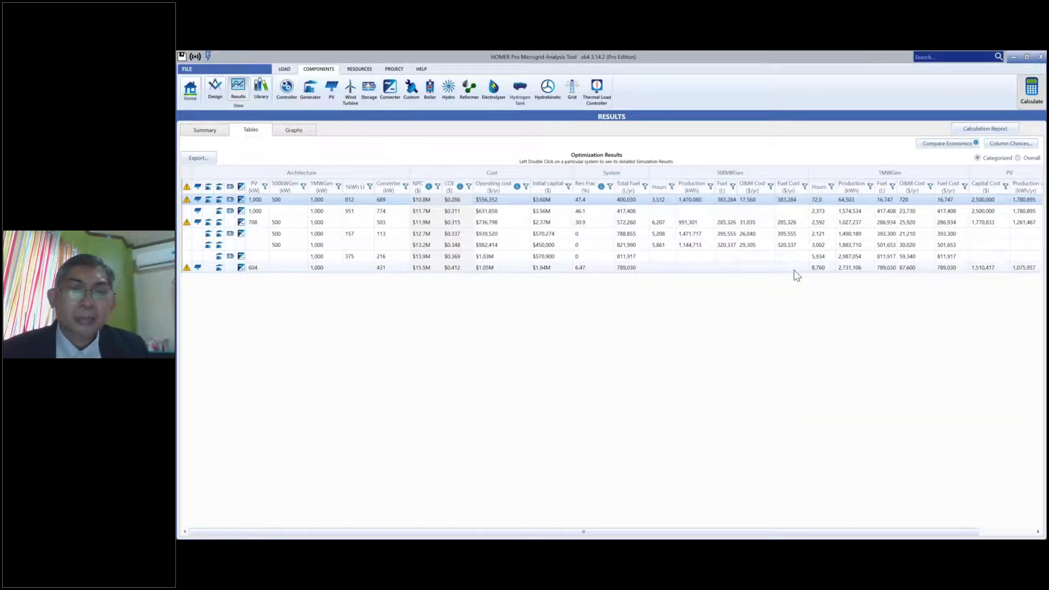
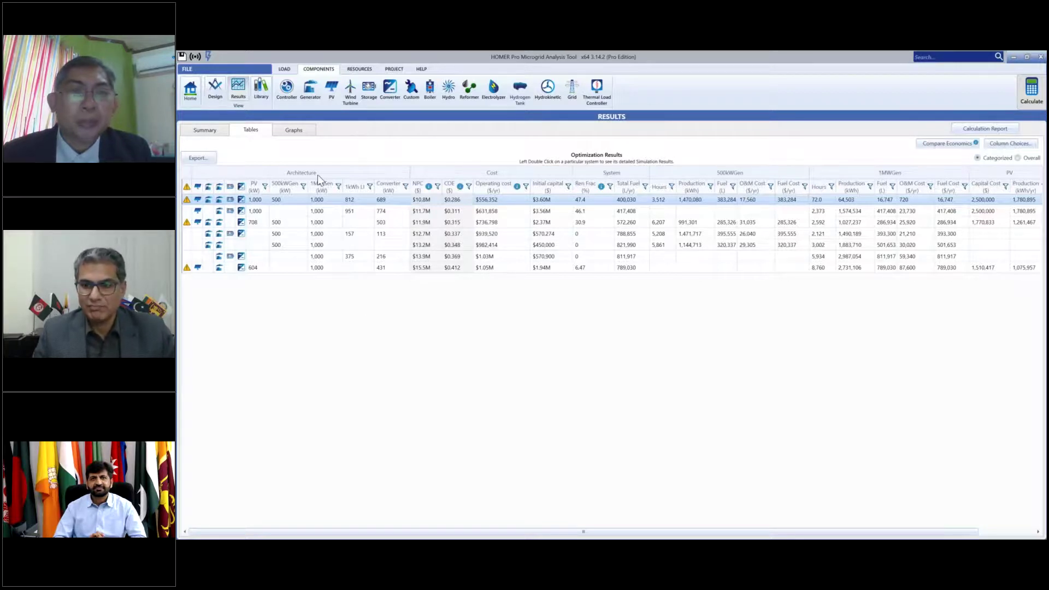
Open the HOMER Generator Order controller to examine its capabilities and the configuration table
{"action": "left_click", "coordinate": [286, 91]}
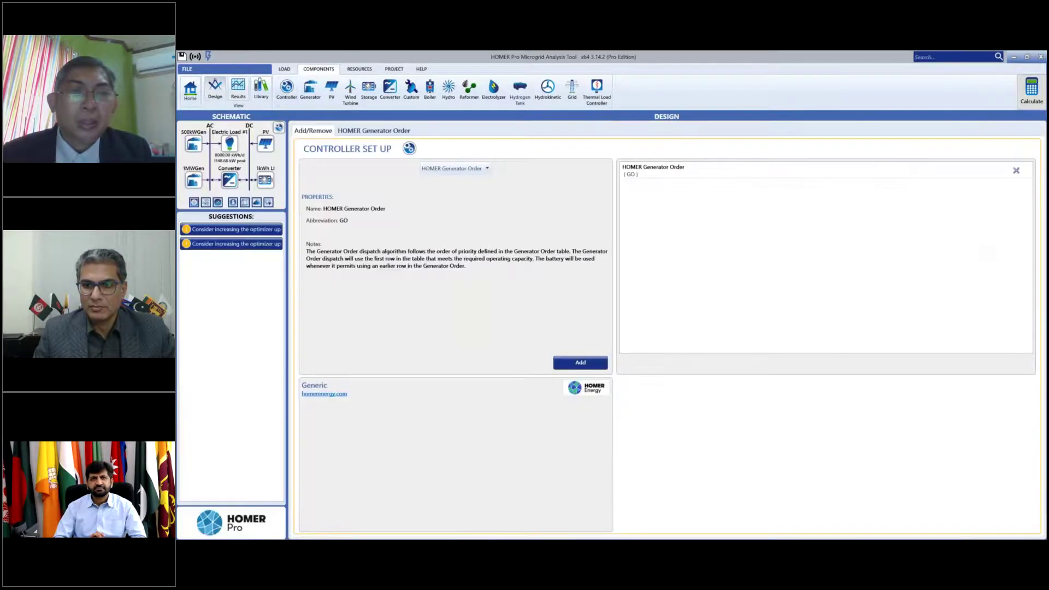
{"action": "double_click", "coordinate": [654, 171]}
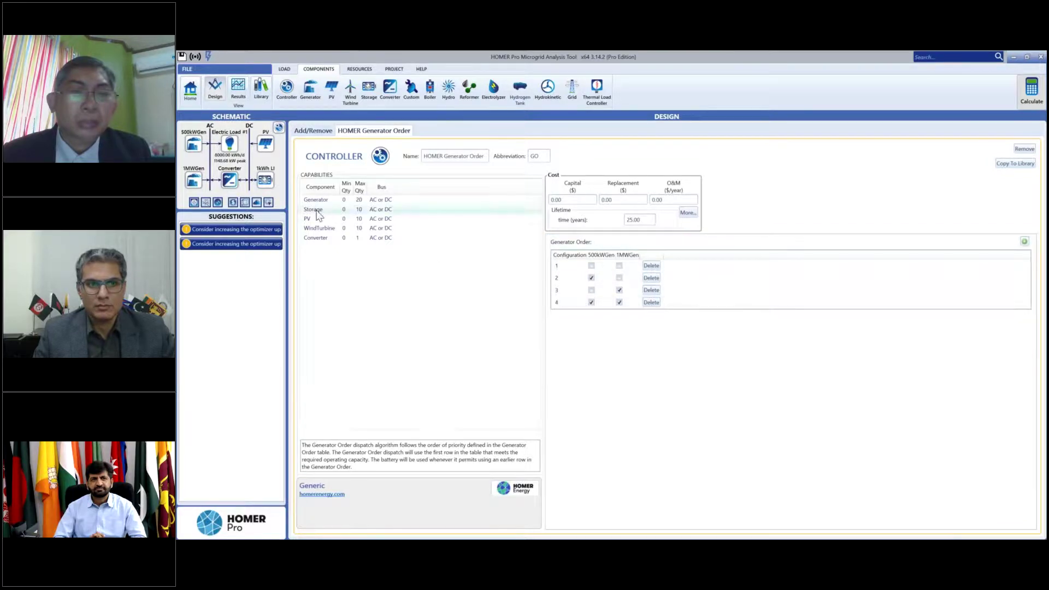
Schedule the 500kW genset as Forced On from 00:00 to 09:00 and during the 23:00 hour, all week in every month
{"action": "left_click", "coordinate": [193, 146]}
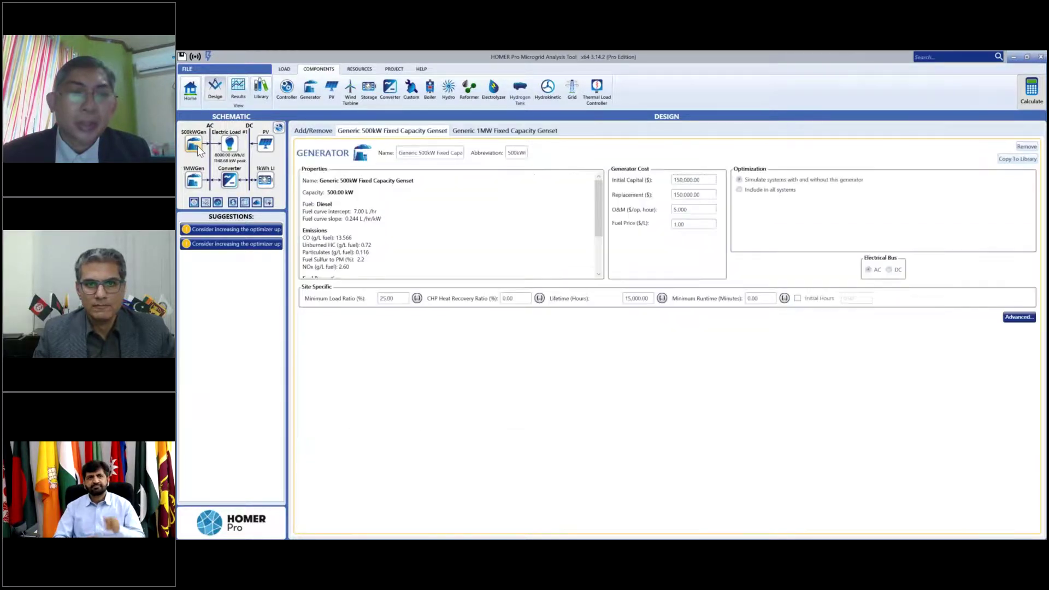
{"action": "left_click", "coordinate": [1019, 317]}
{"action": "left_click", "coordinate": [606, 200]}
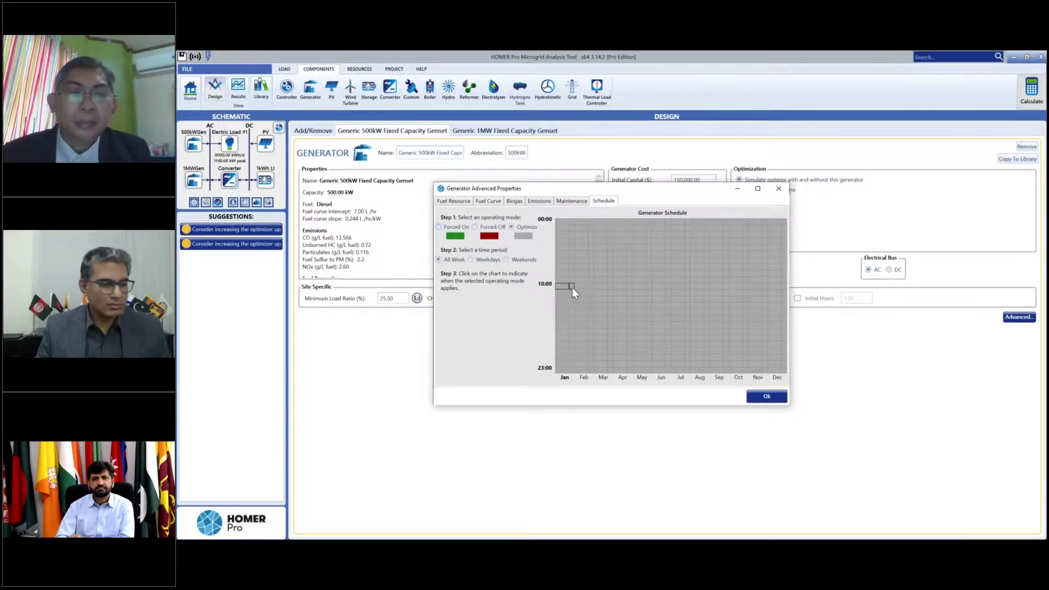
{"action": "left_click", "coordinate": [438, 228]}
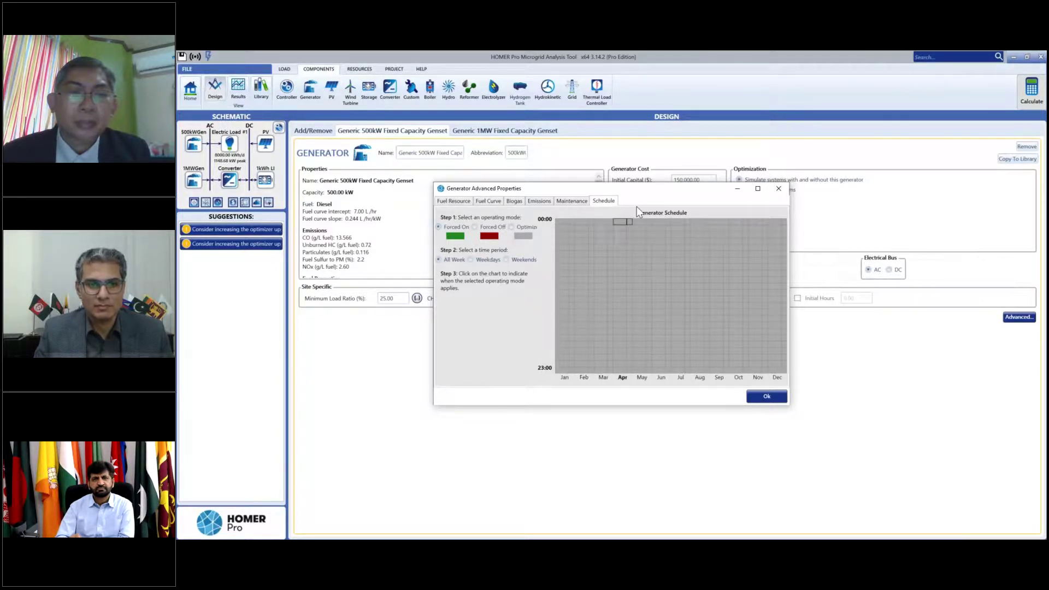
{"action": "mouse_move", "coordinate": [636, 198]}
{"action": "left_mouse_down"}
{"action": "mouse_move", "coordinate": [654, 371]}
{"action": "mouse_move", "coordinate": [631, 205]}
{"action": "left_mouse_up"}
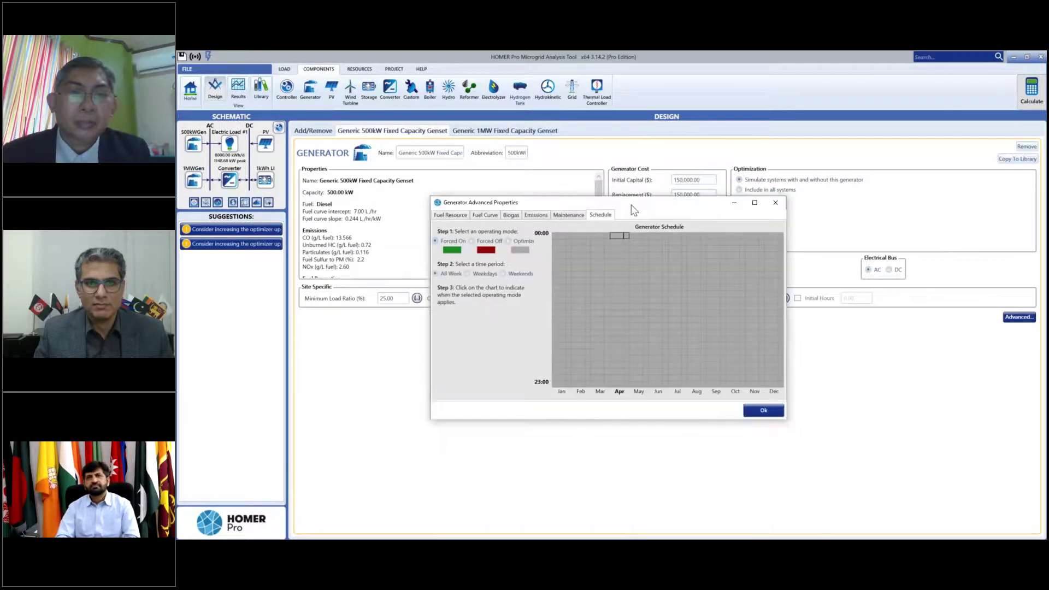
{"action": "left_click_drag", "start_coordinate": [559, 235], "coordinate": [779, 289]}
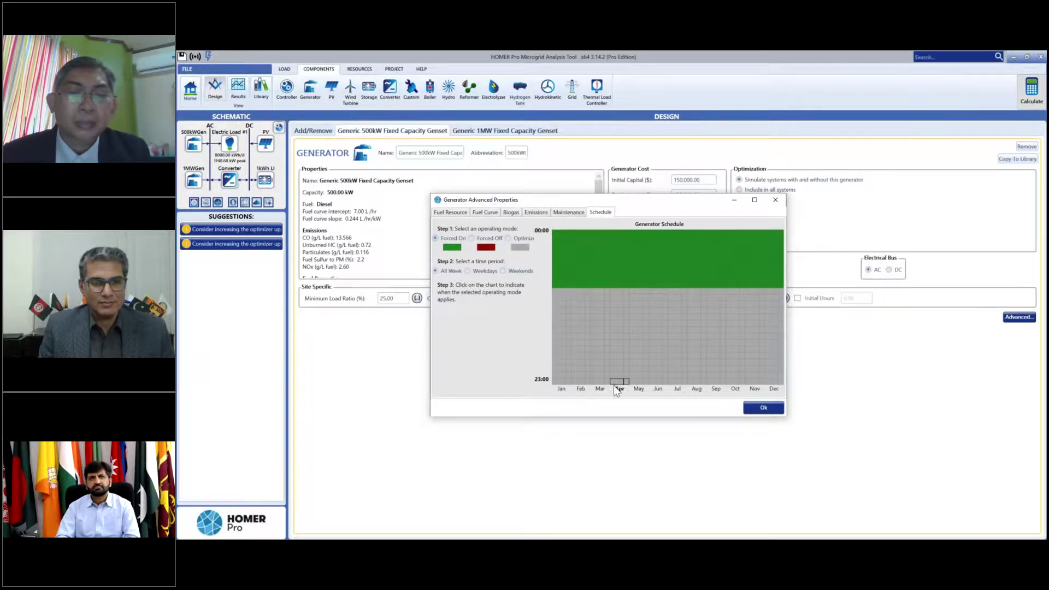
{"action": "left_click_drag", "start_coordinate": [563, 383], "coordinate": [778, 382]}
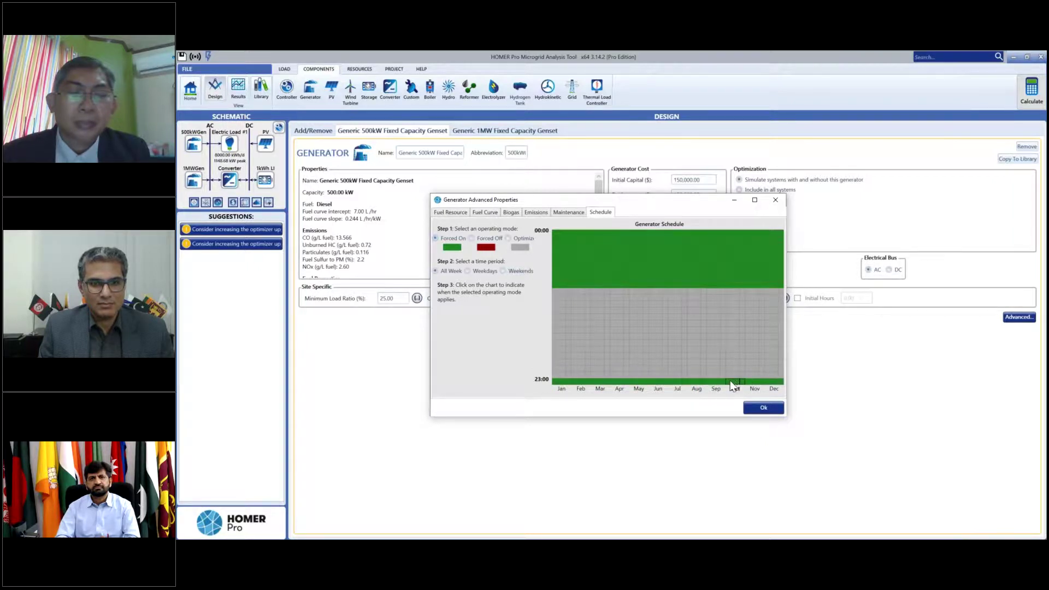
{"action": "left_click", "coordinate": [763, 407]}
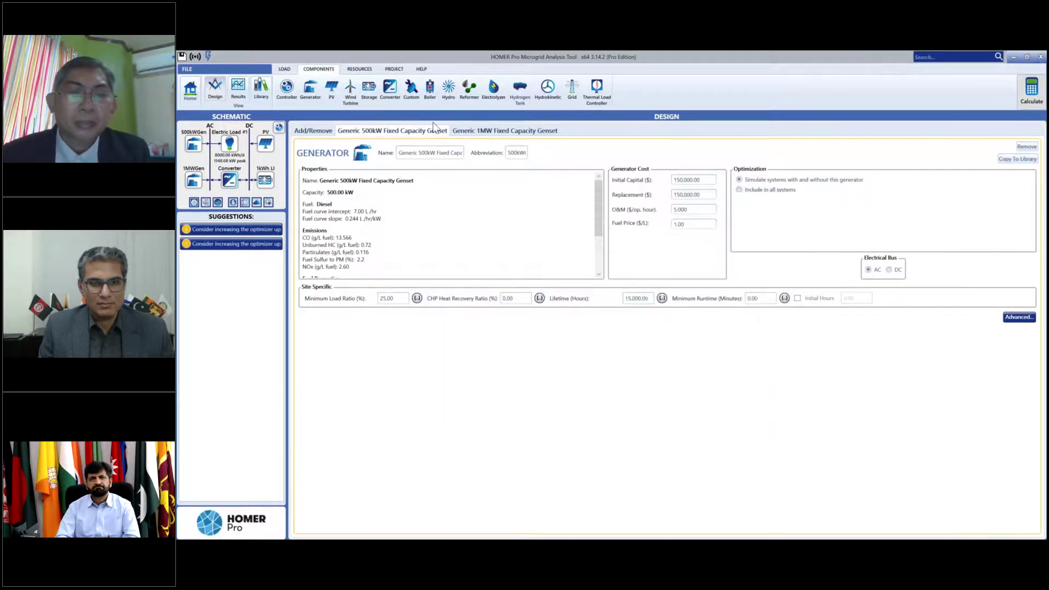
Schedule the 1MW genset as Forced On from 09:00 to 22:00, all week in every month
{"action": "left_click", "coordinate": [467, 134]}
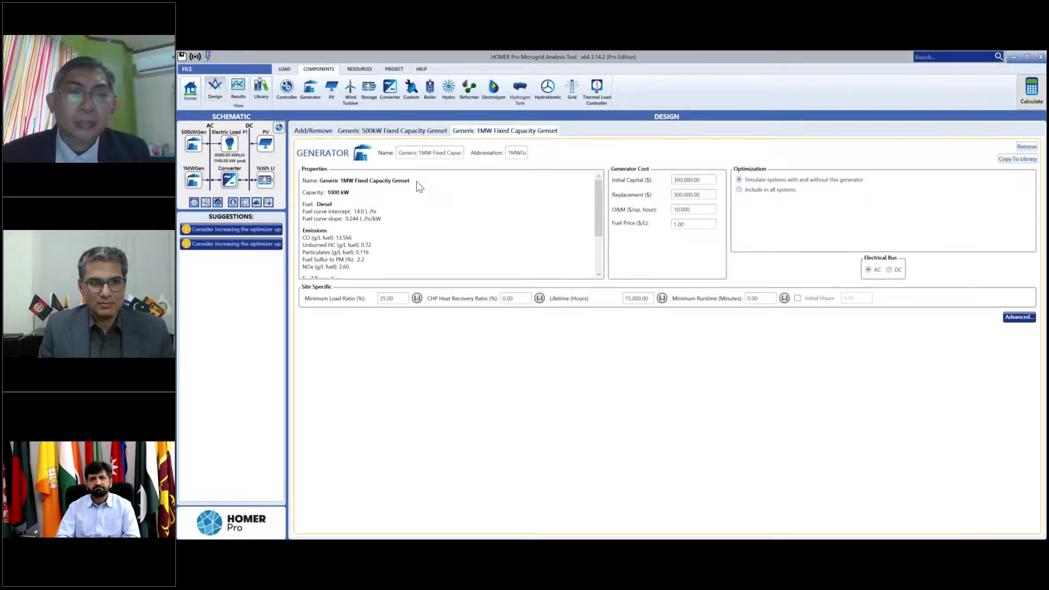
{"action": "left_click", "coordinate": [1015, 318]}
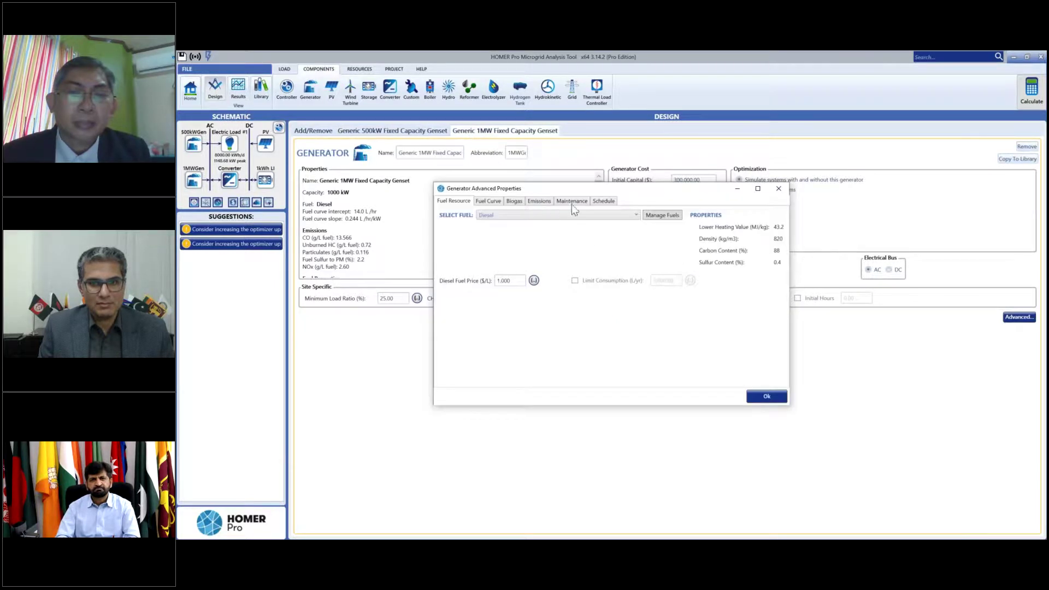
{"action": "left_click", "coordinate": [596, 202]}
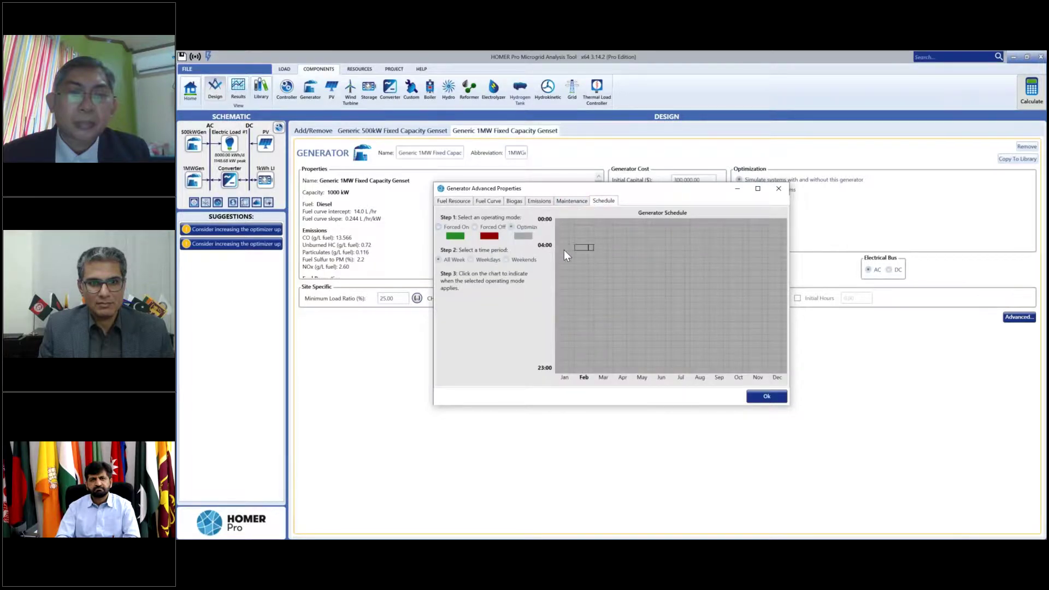
{"action": "left_click", "coordinate": [441, 227]}
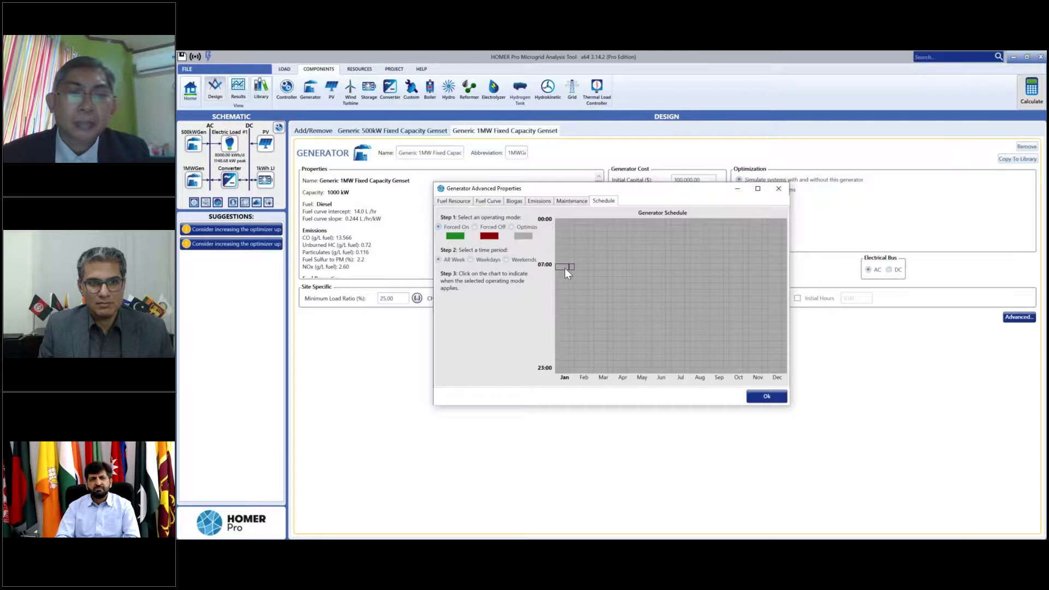
{"action": "left_click_drag", "start_coordinate": [562, 280], "coordinate": [772, 356]}
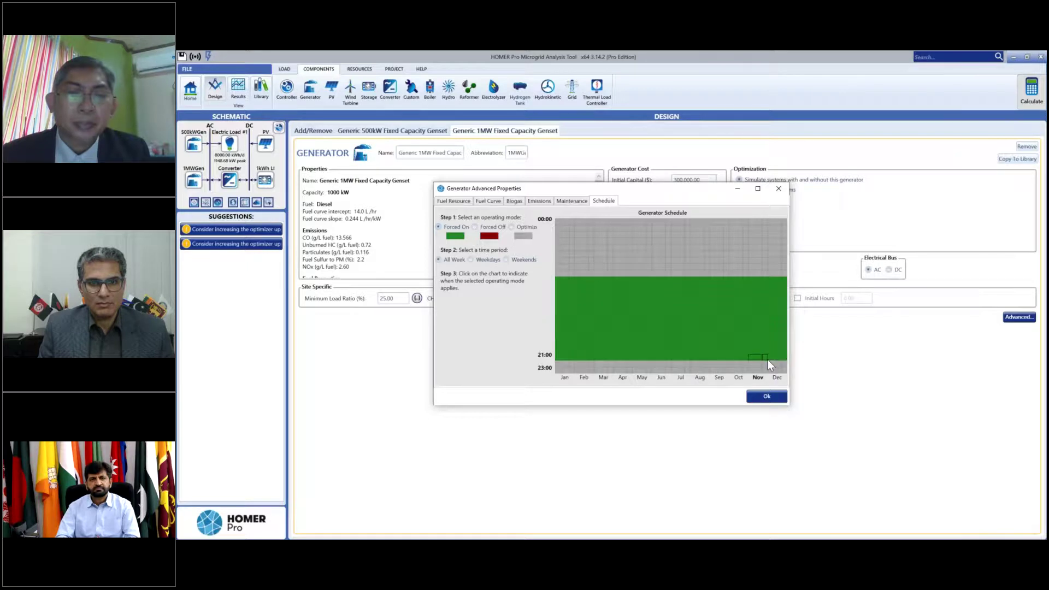
{"action": "left_click", "coordinate": [765, 397]}
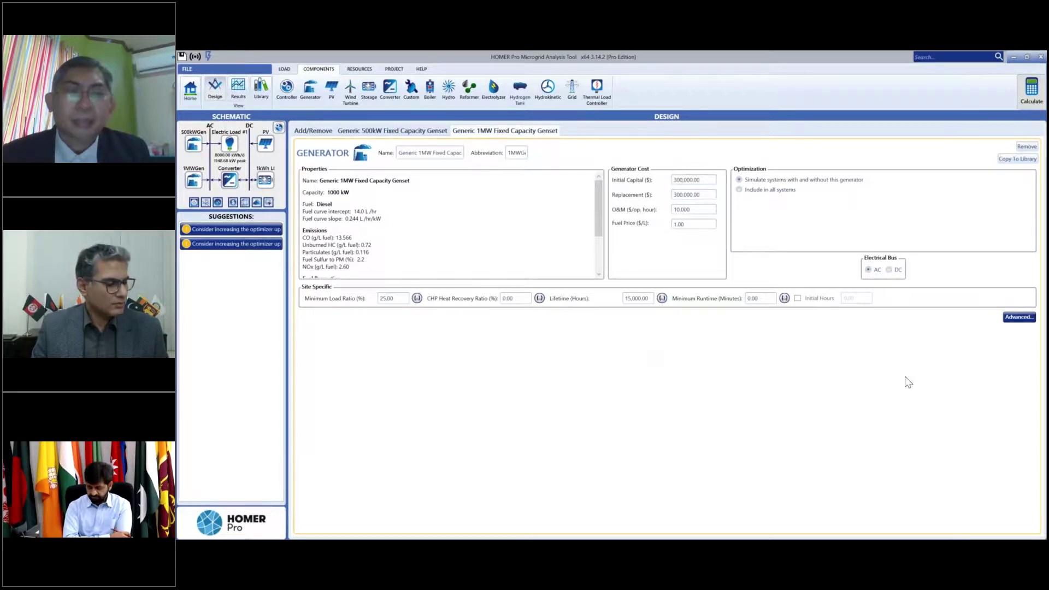
Schedule the 1MW genset as Forced Off from 00:00 to 09:00 and from 22:00 to midnight in every month
{"action": "left_click", "coordinate": [1019, 318]}
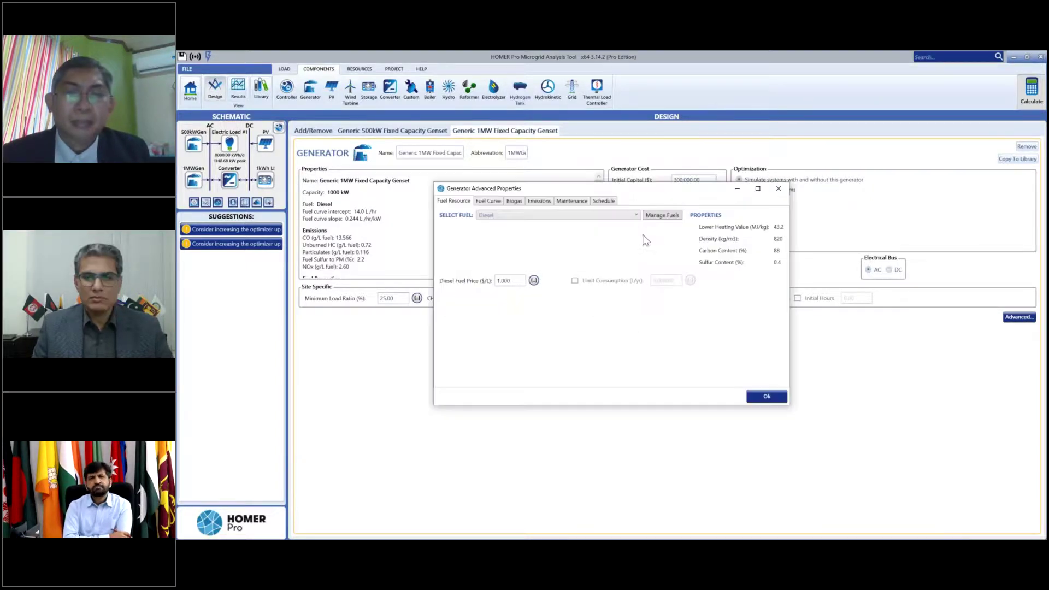
{"action": "left_click", "coordinate": [593, 202]}
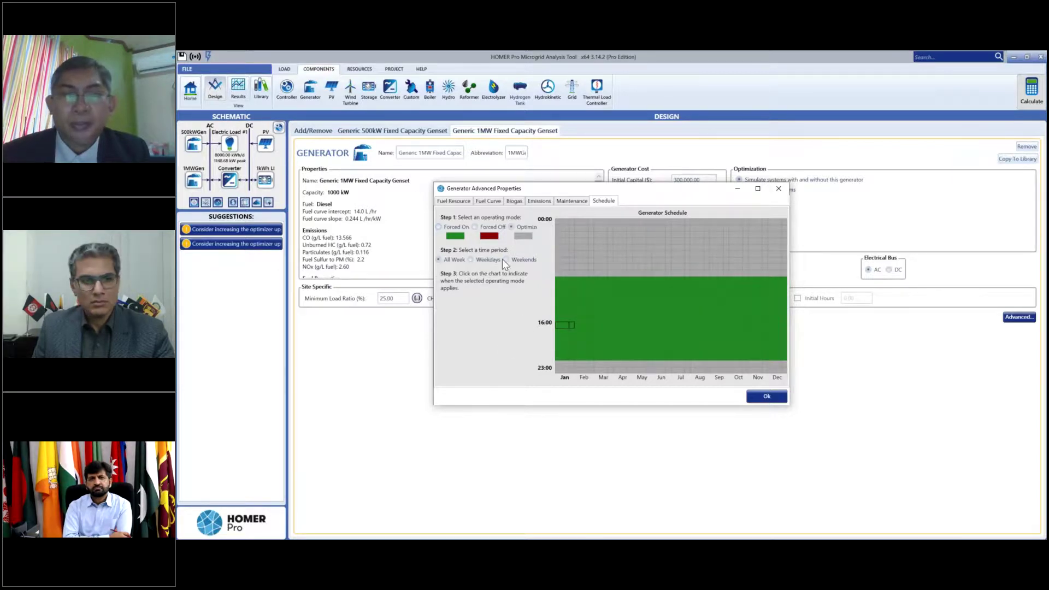
{"action": "left_click", "coordinate": [475, 227]}
{"action": "left_click_drag", "start_coordinate": [559, 223], "coordinate": [773, 270]}
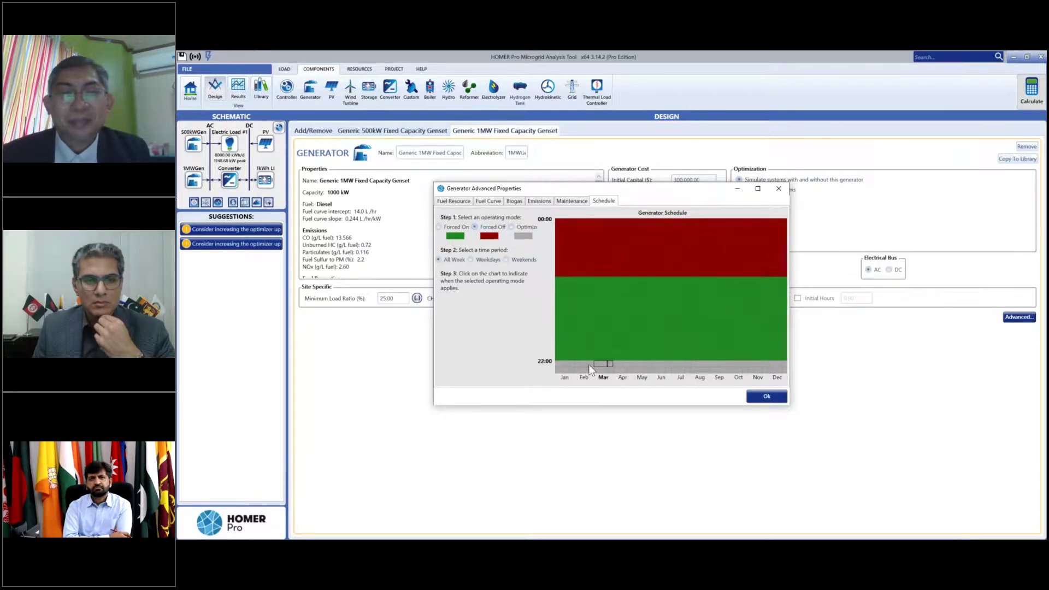
{"action": "left_click_drag", "start_coordinate": [566, 363], "coordinate": [777, 373]}
{"action": "left_click_drag", "start_coordinate": [563, 369], "coordinate": [772, 373]}
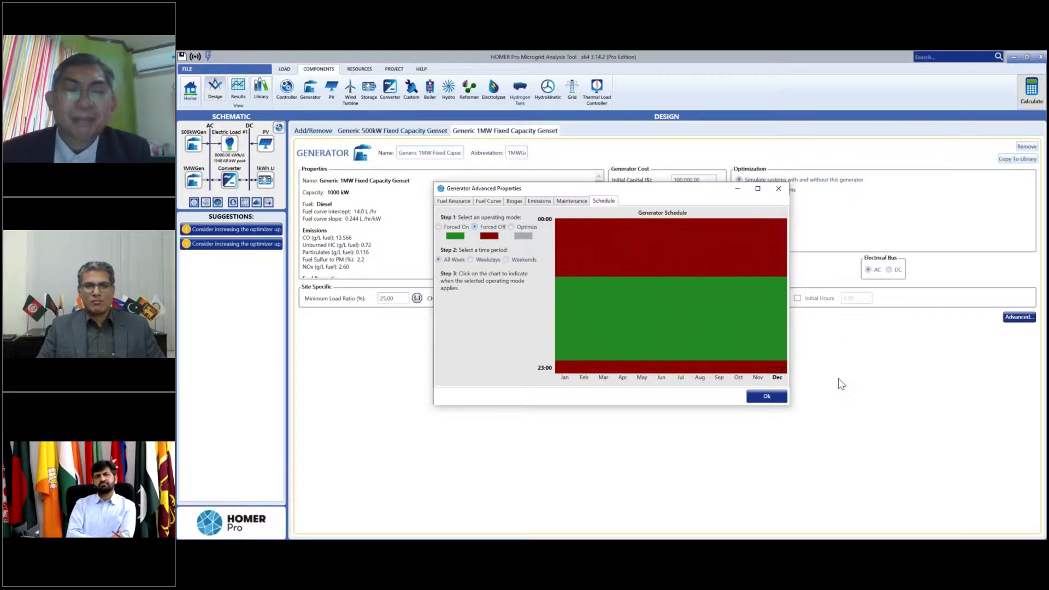
Reset the 1MW genset's whole schedule to the Optimized operating mode and accept the advanced properties
{"action": "left_click", "coordinate": [511, 228]}
{"action": "mouse_move", "coordinate": [562, 224]}
{"action": "left_mouse_down"}
{"action": "mouse_move", "coordinate": [710, 307]}
{"action": "mouse_move", "coordinate": [771, 363]}
{"action": "mouse_move", "coordinate": [769, 374]}
{"action": "left_mouse_up"}
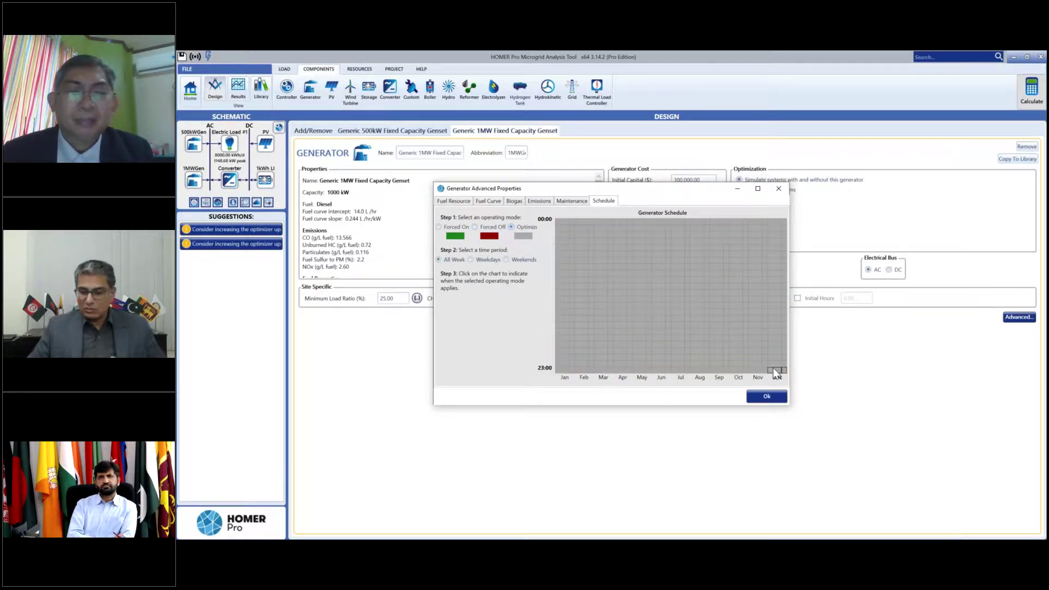
{"action": "left_click", "coordinate": [766, 397]}
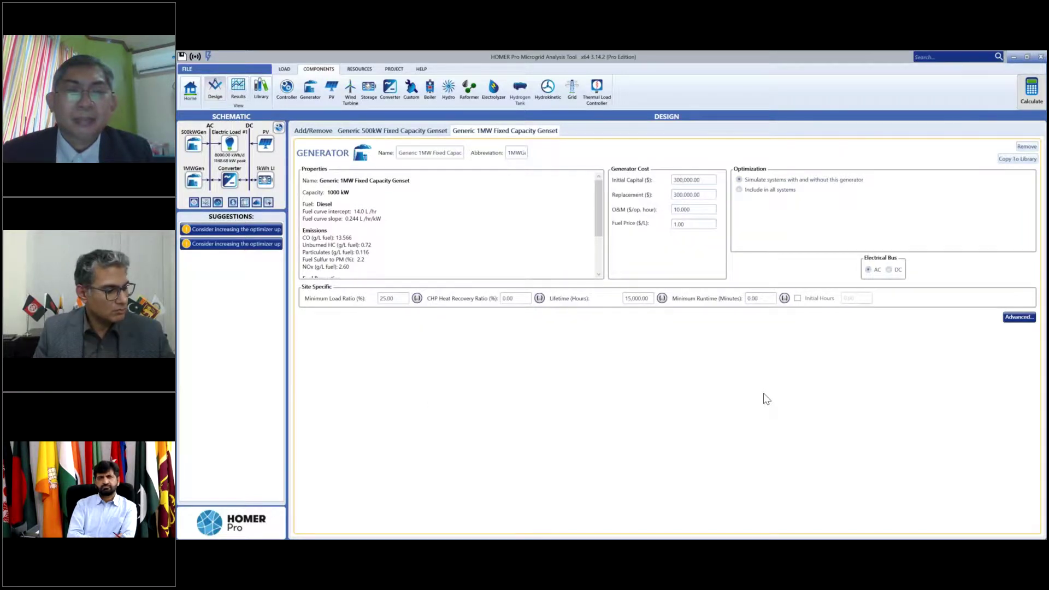
Review the dispatch strategies available in the controller setup without choosing another one
{"action": "left_click", "coordinate": [280, 128]}
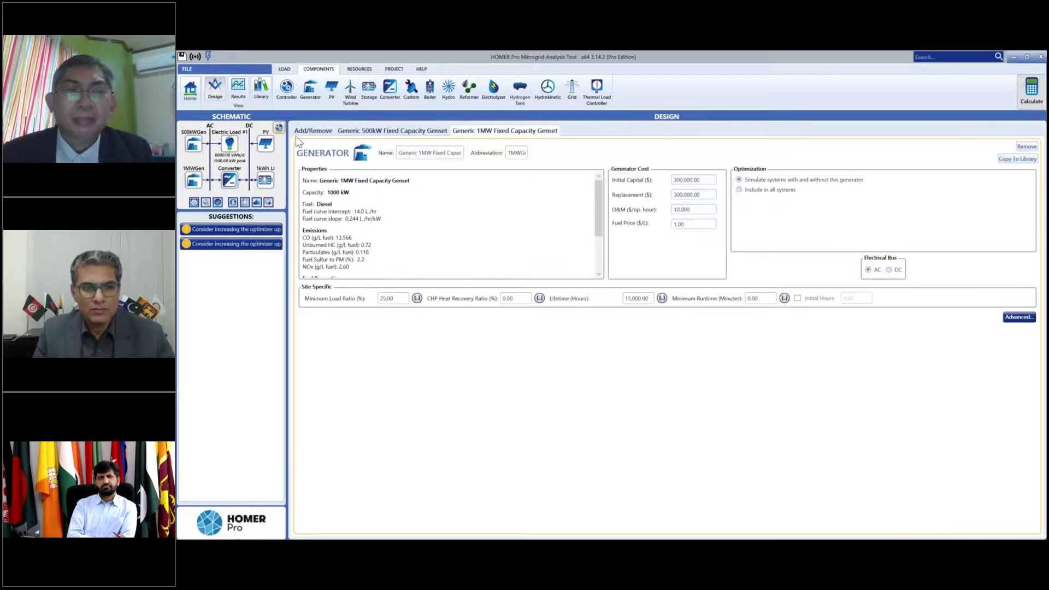
{"action": "left_click", "coordinate": [433, 169]}
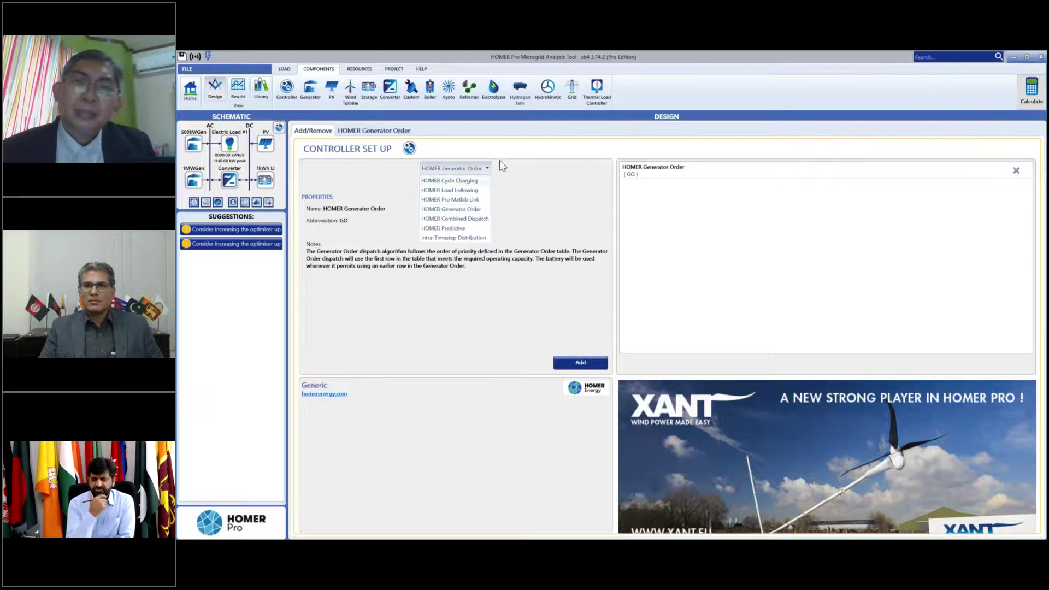
{"action": "left_click", "coordinate": [198, 146]}
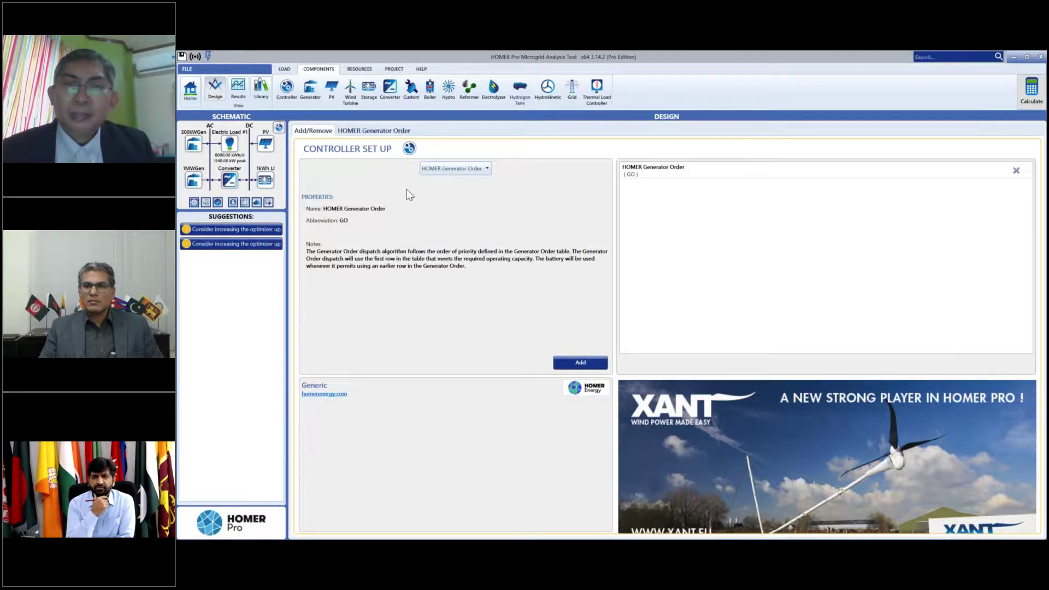
Review the operating schedule in the 500kW genset's advanced properties, accept it, and show the optimization results table
{"action": "left_click", "coordinate": [191, 146]}
{"action": "left_click", "coordinate": [1014, 317]}
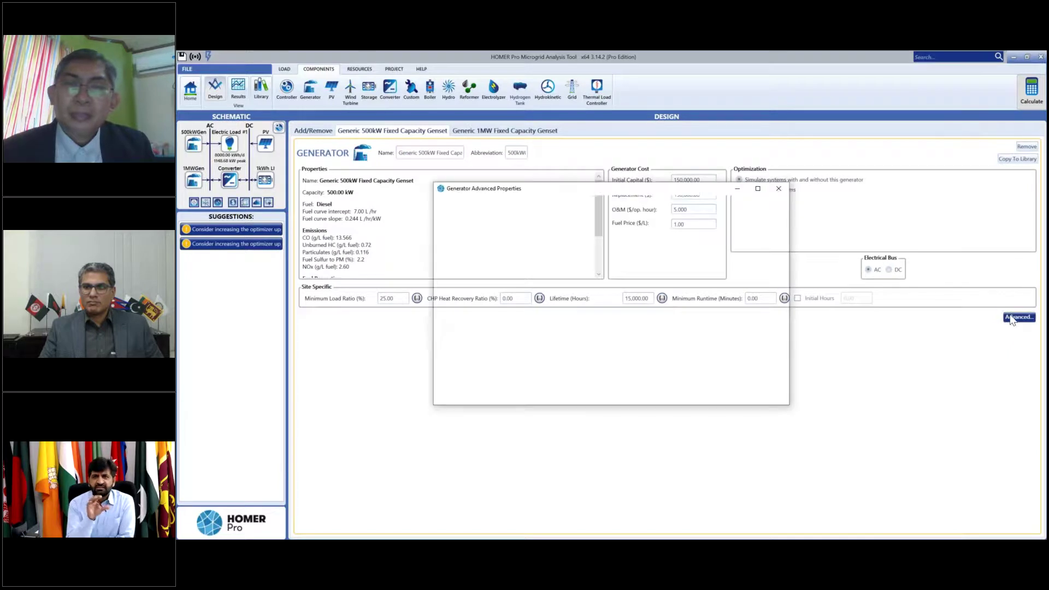
{"action": "left_click", "coordinate": [598, 205]}
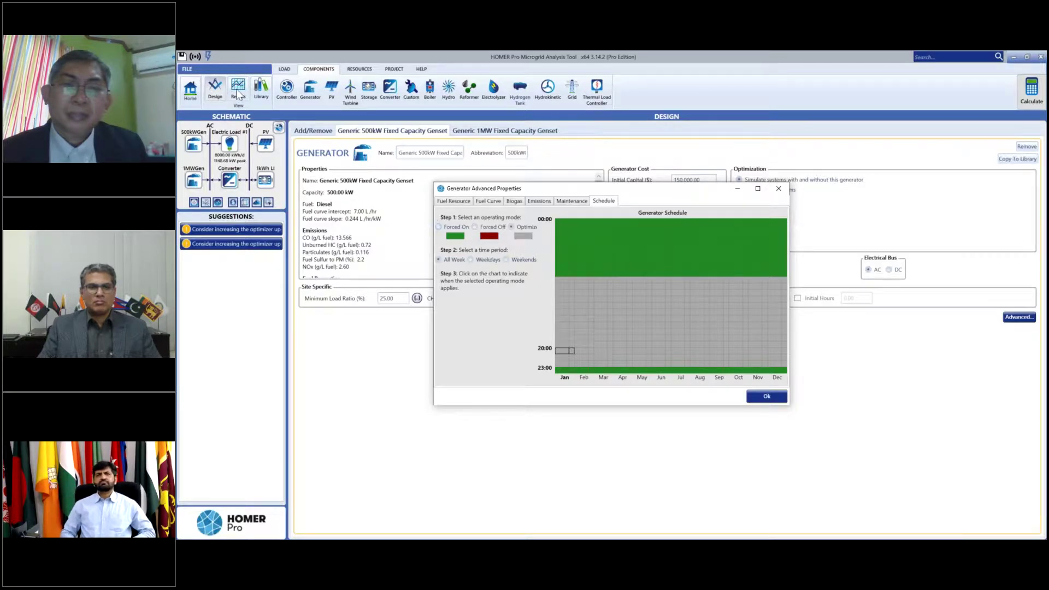
{"action": "left_click", "coordinate": [767, 397]}
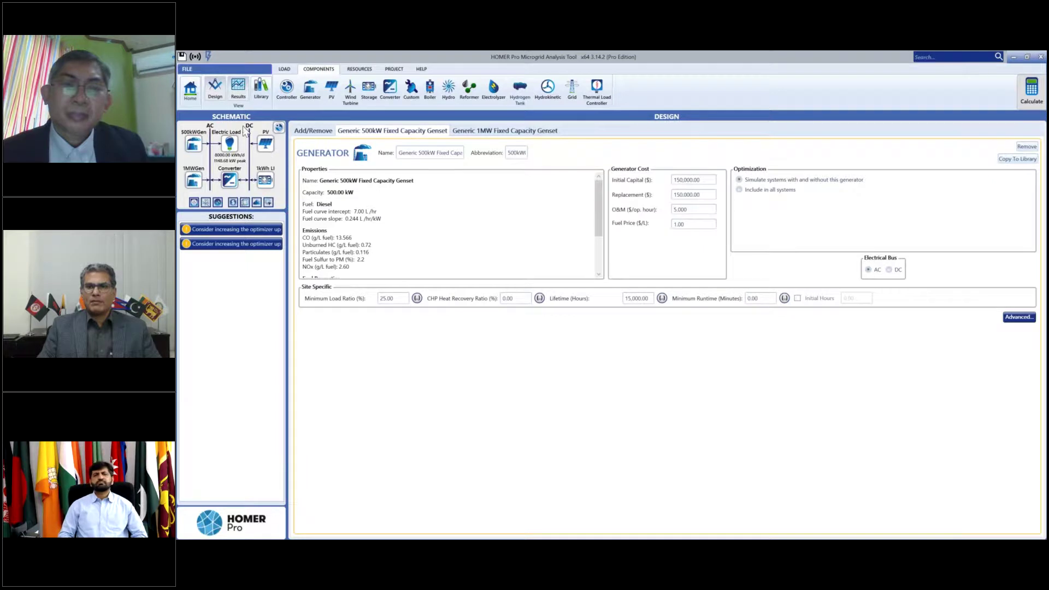
{"action": "left_click", "coordinate": [237, 92]}
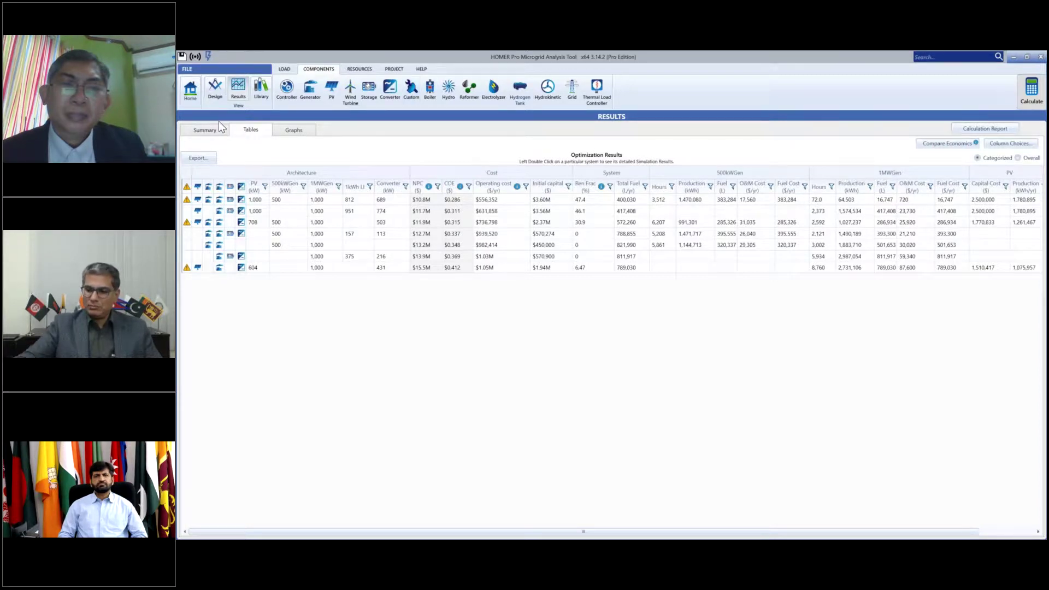
Add the HOMER Pro Matlab Link controller to the design from the controller setup
{"action": "left_click", "coordinate": [215, 93]}
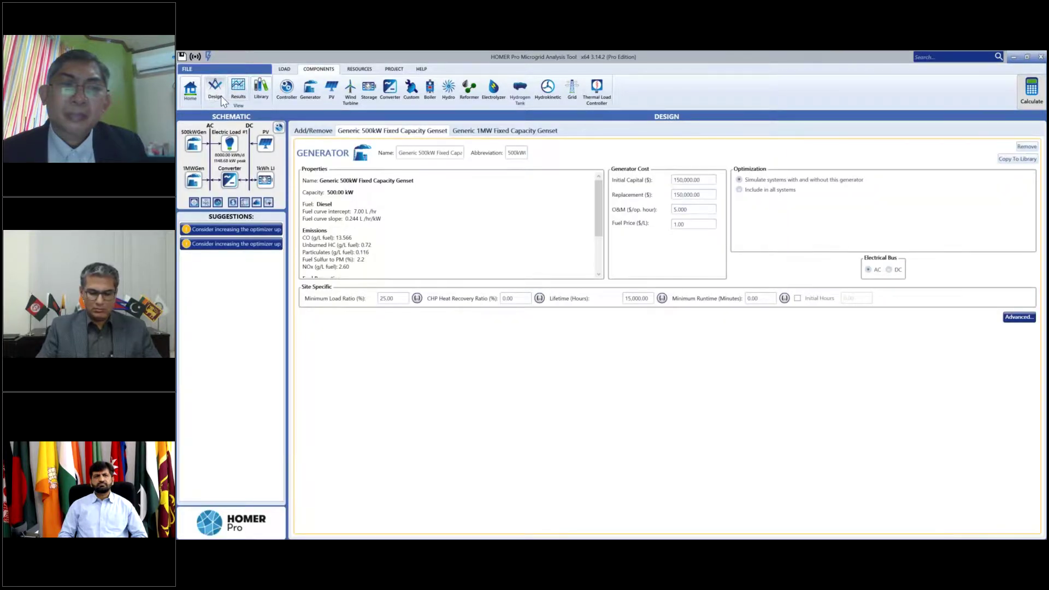
{"action": "left_click", "coordinate": [278, 128]}
{"action": "left_click", "coordinate": [437, 170]}
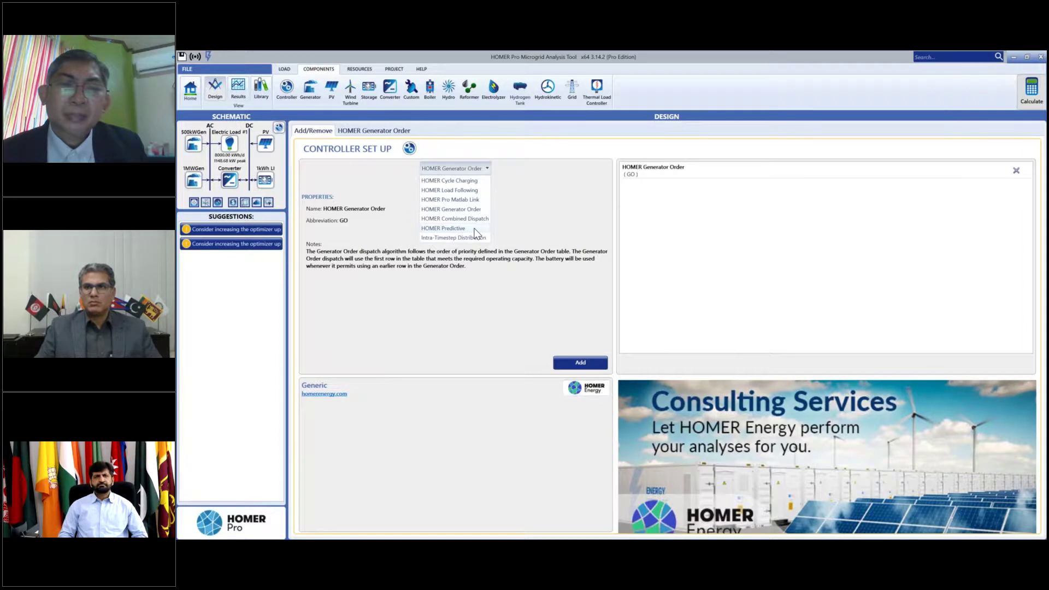
{"action": "left_click", "coordinate": [467, 200]}
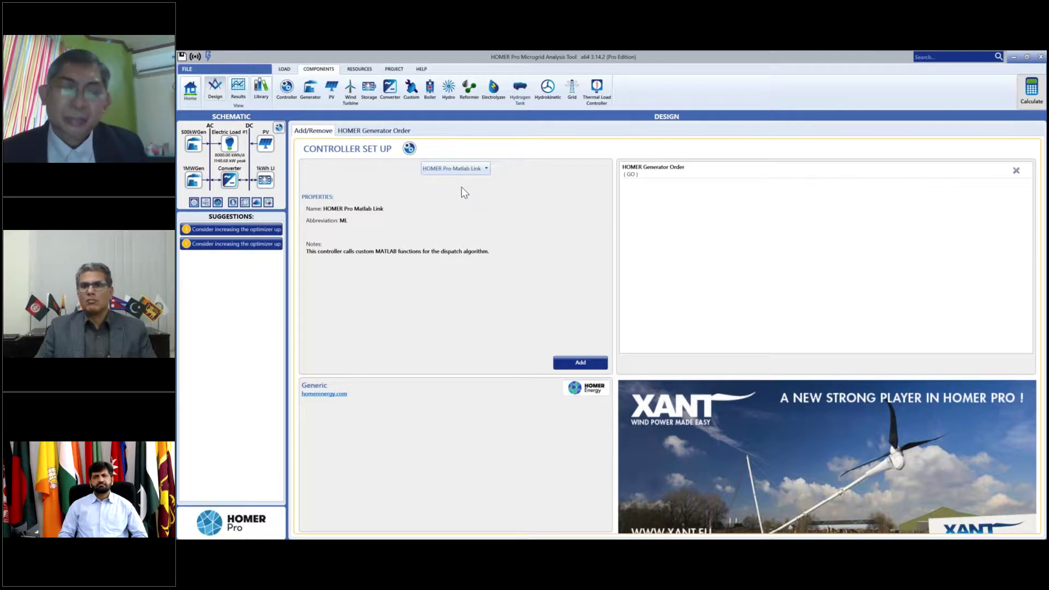
{"action": "left_click", "coordinate": [586, 364]}
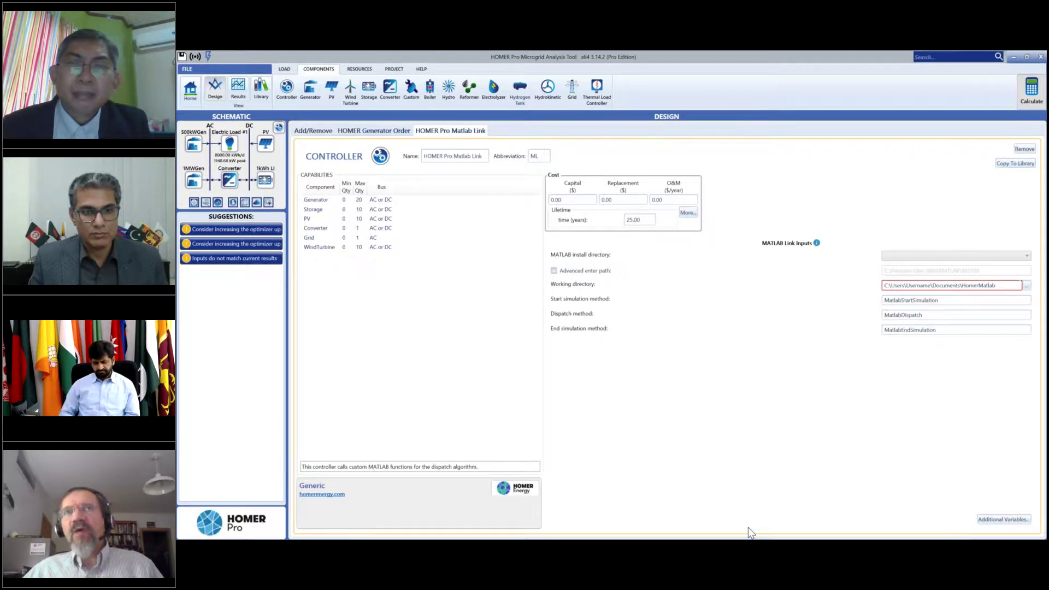
Switch to the Chrome browser and close every tab except the GoToWebinar one
{"action": "key", "text": "alt+Tab"}
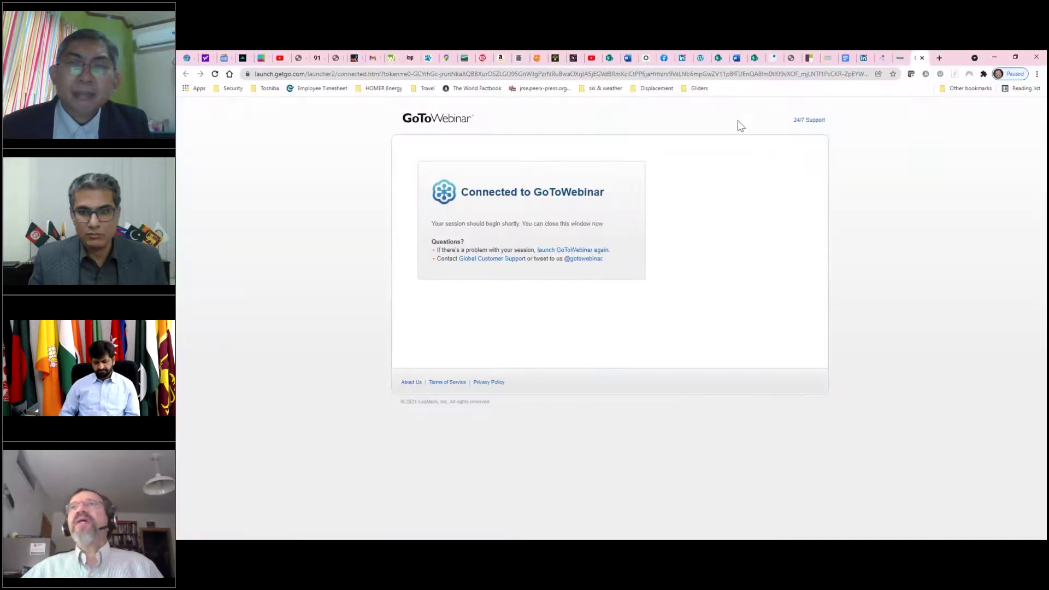
{"action": "left_click", "coordinate": [677, 73]}
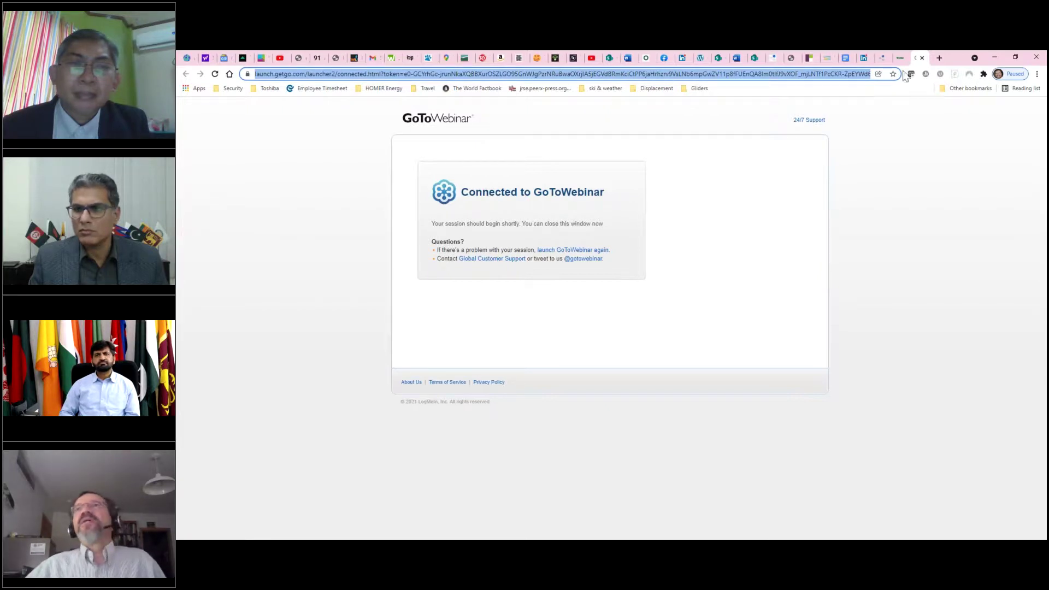
{"action": "right_click", "coordinate": [916, 65]}
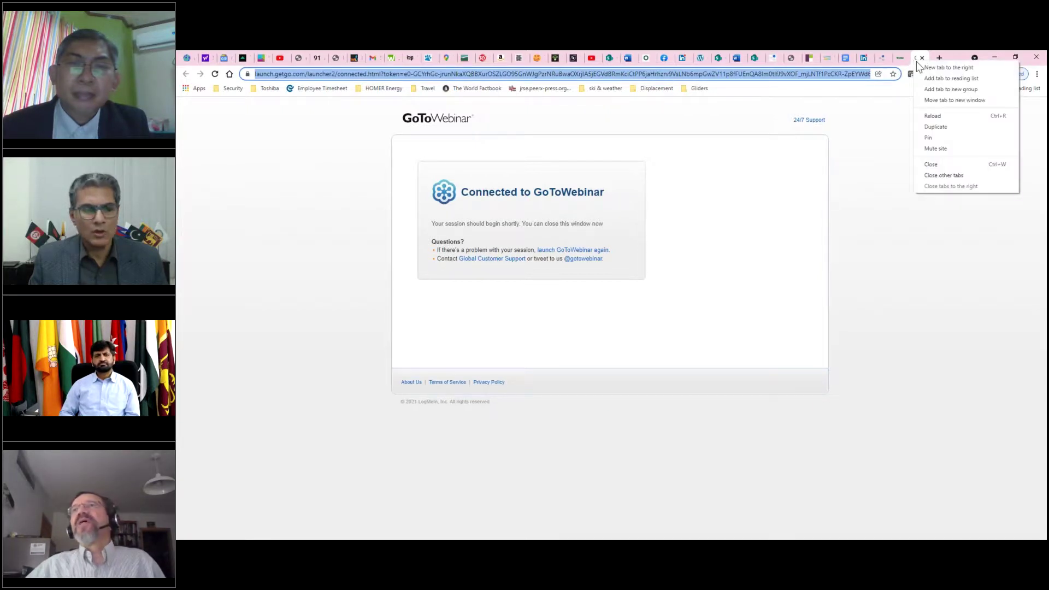
{"action": "left_click", "coordinate": [944, 175]}
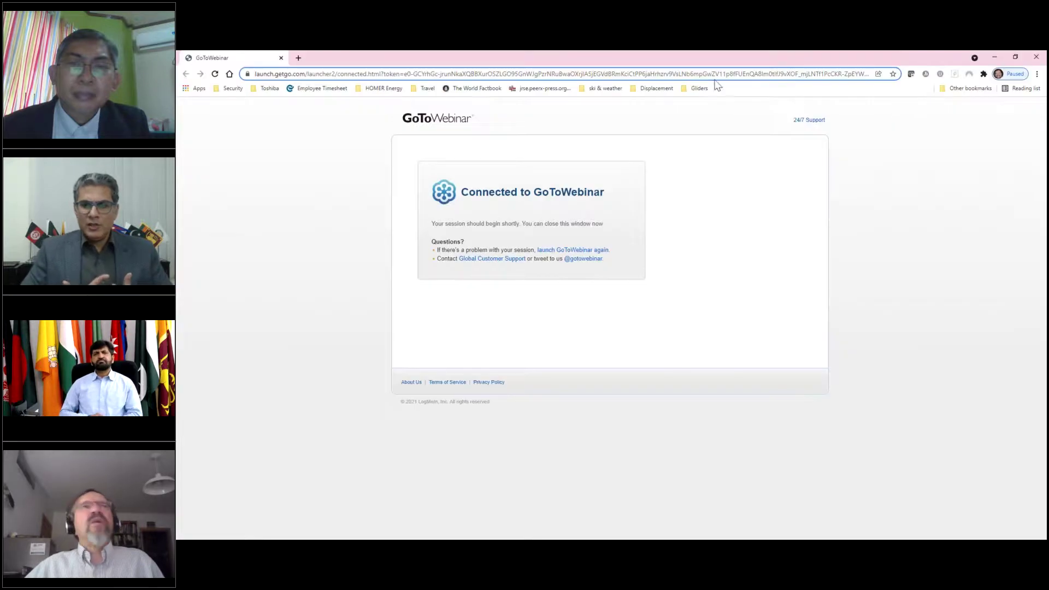
Load homerenergy.com and open the pricing page for HOMER Pro
{"action": "left_click", "coordinate": [612, 72]}
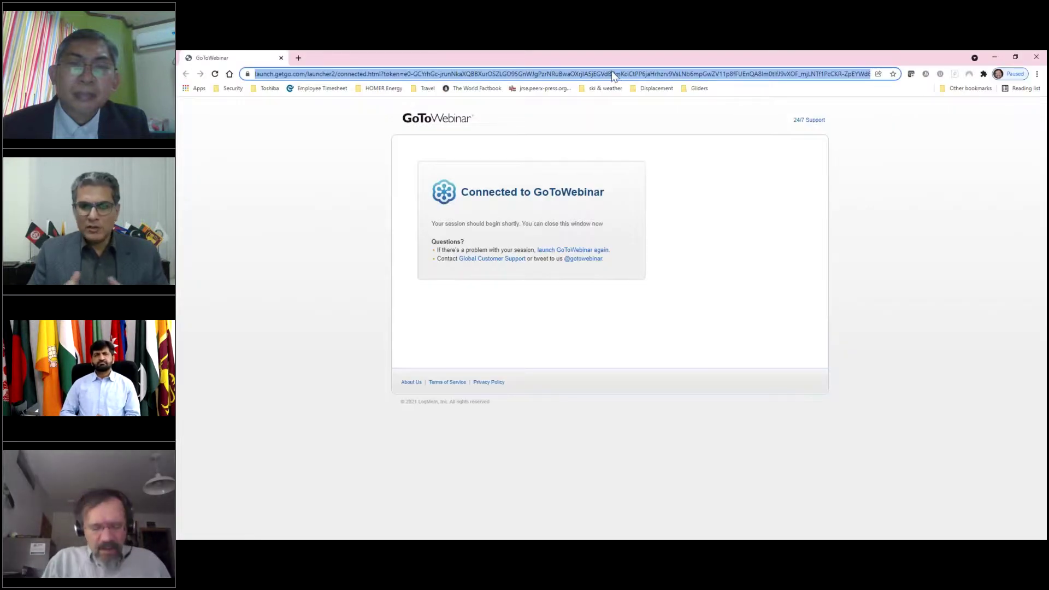
{"action": "type", "text": "homerenergy"}
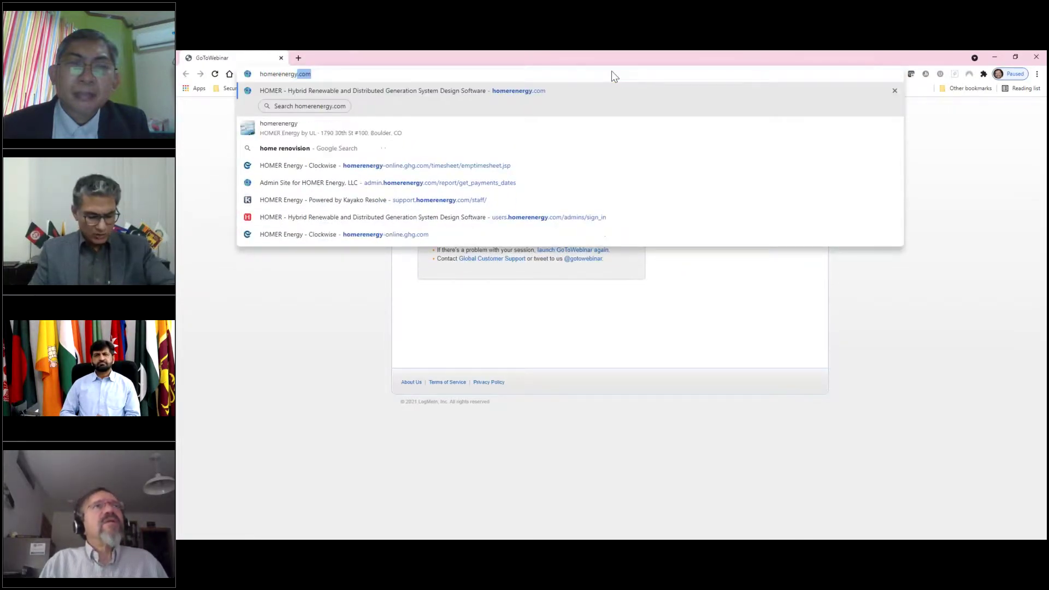
{"action": "key", "text": "Return"}
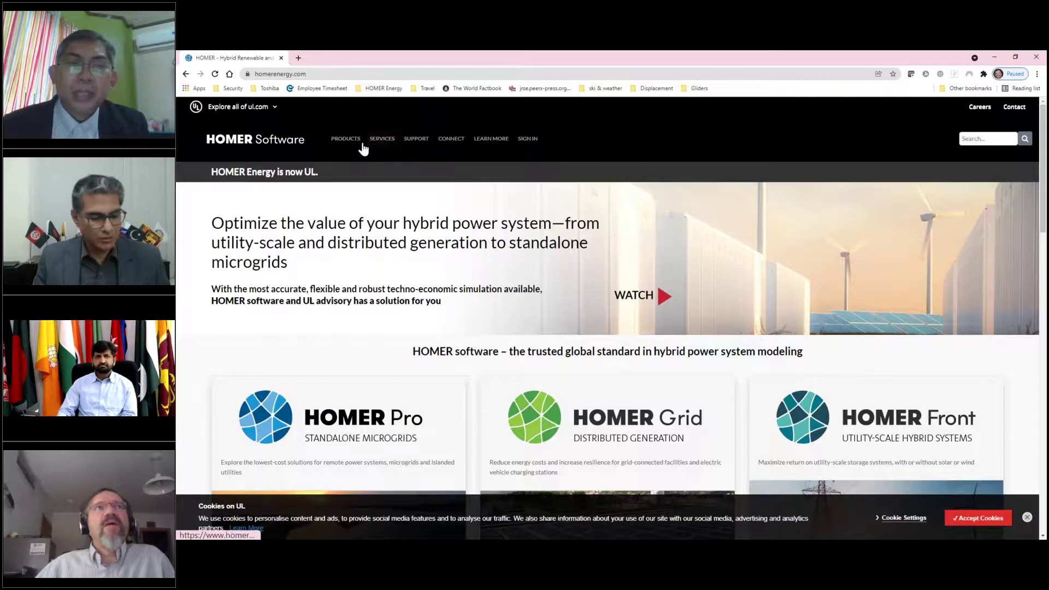
{"action": "mouse_move", "coordinate": [358, 145]}
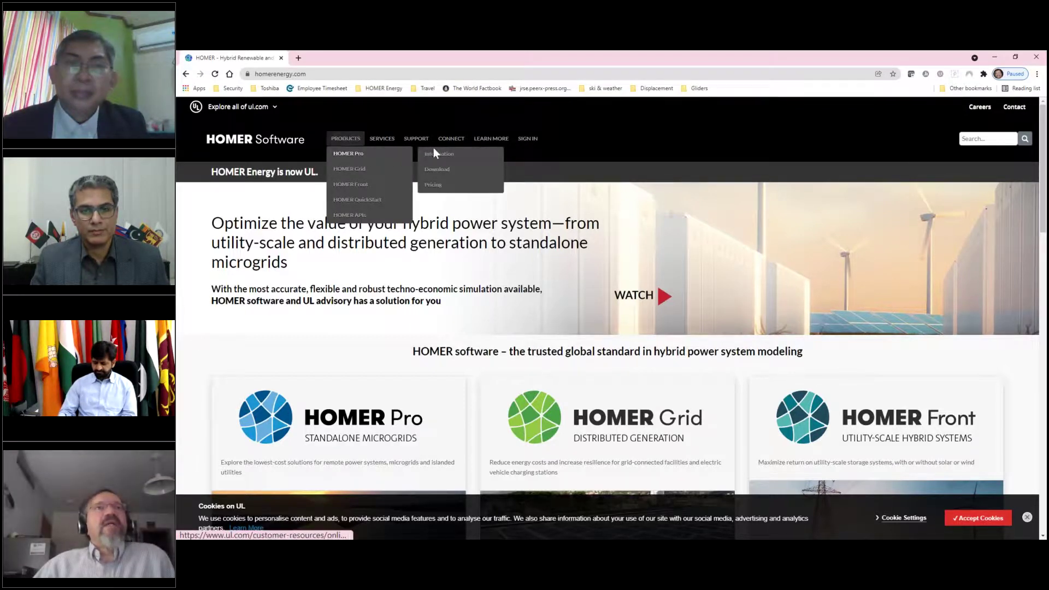
{"action": "left_click", "coordinate": [437, 186]}
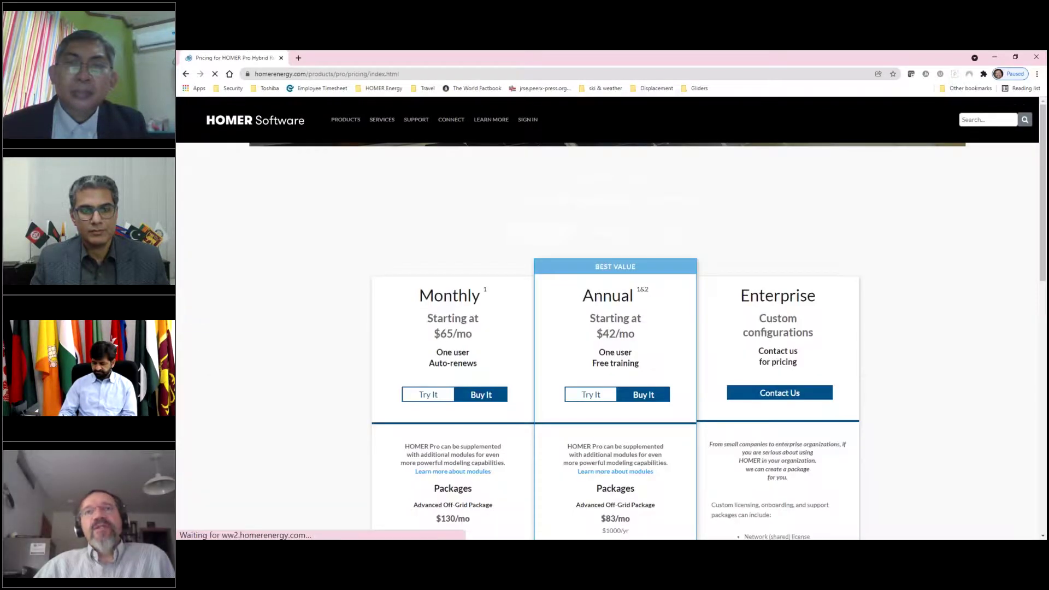
Examine the Standard plans for HOMER Pro, including the Monthly and Annual prices, packages and add-on modules
{"action": "scroll", "coordinate": [984, 328], "scroll_direction": "down", "scroll_amount": 1}
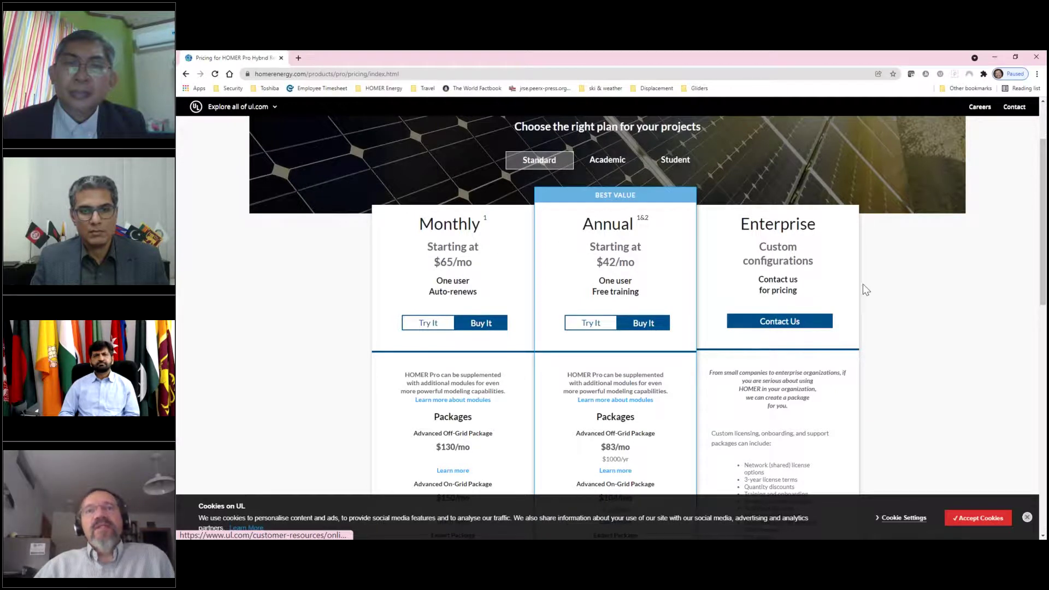
{"action": "scroll", "coordinate": [864, 285], "scroll_direction": "down", "scroll_amount": 3}
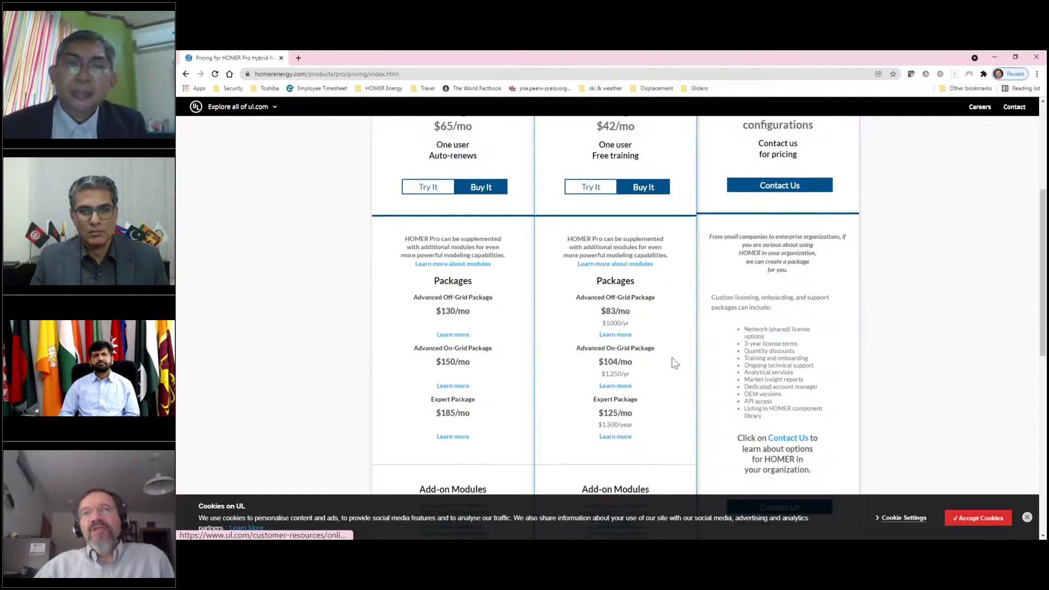
{"action": "scroll", "coordinate": [675, 254], "scroll_direction": "up", "scroll_amount": 2}
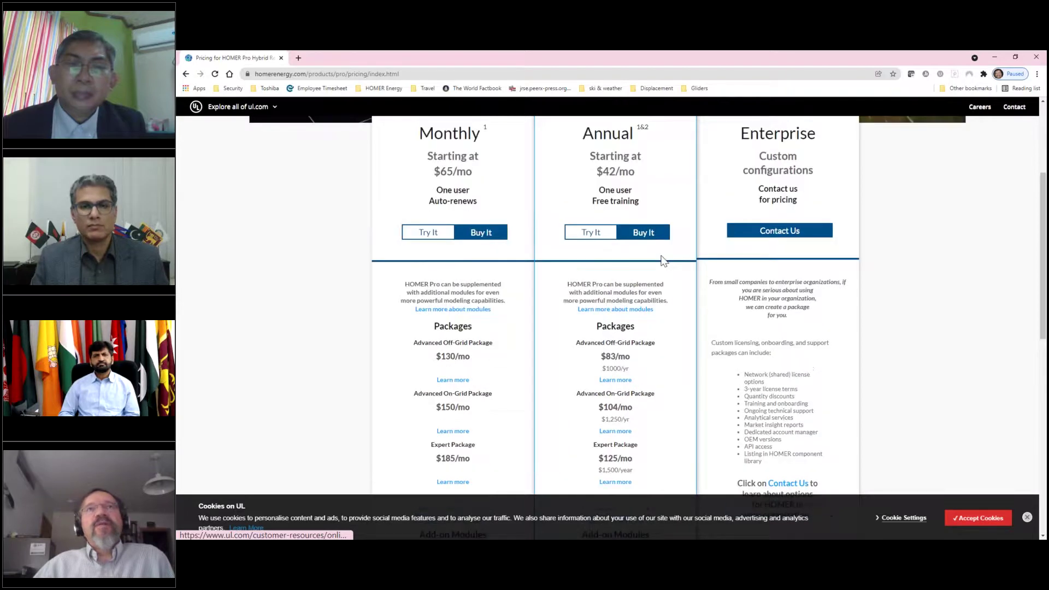
{"action": "scroll", "coordinate": [661, 268], "scroll_direction": "down", "scroll_amount": 1}
{"action": "scroll", "coordinate": [661, 271], "scroll_direction": "up", "scroll_amount": 2}
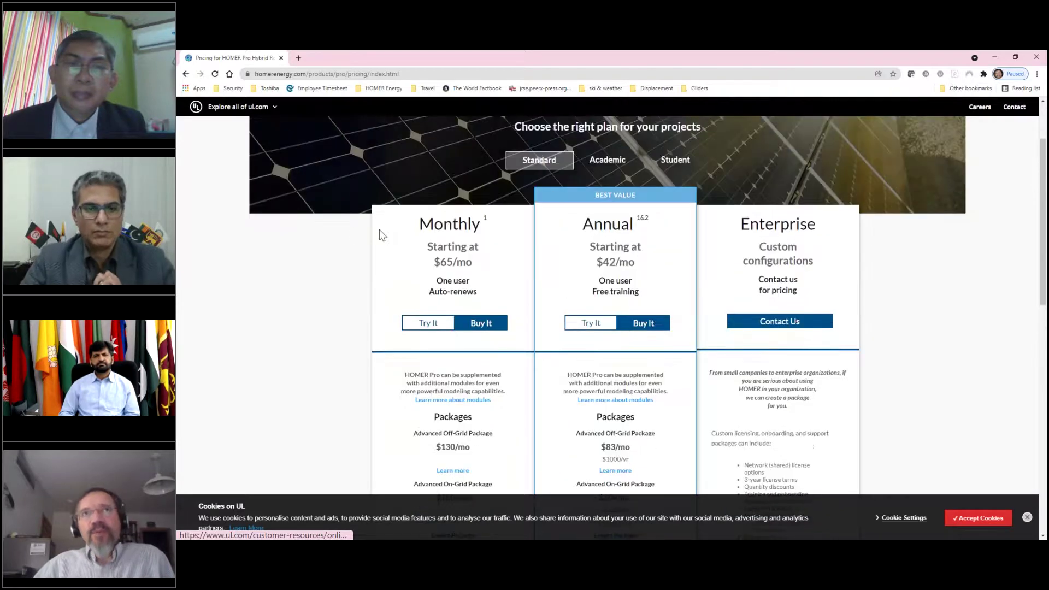
{"action": "scroll", "coordinate": [352, 234], "scroll_direction": "down", "scroll_amount": 2}
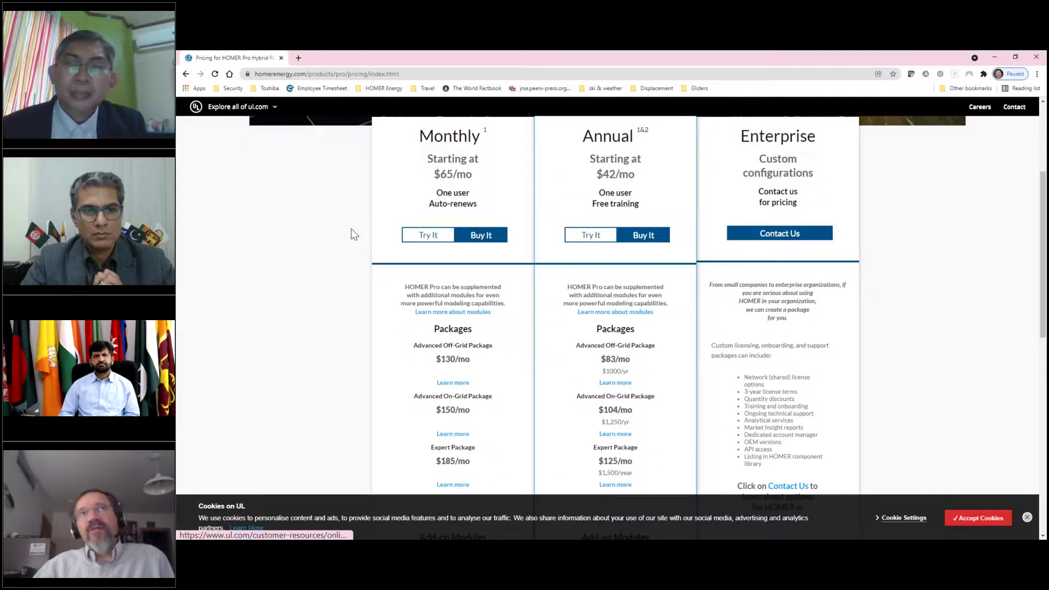
{"action": "scroll", "coordinate": [483, 168], "scroll_direction": "up", "scroll_amount": 2}
{"action": "scroll", "coordinate": [492, 158], "scroll_direction": "down", "scroll_amount": 1}
{"action": "scroll", "coordinate": [408, 178], "scroll_direction": "up", "scroll_amount": 1}
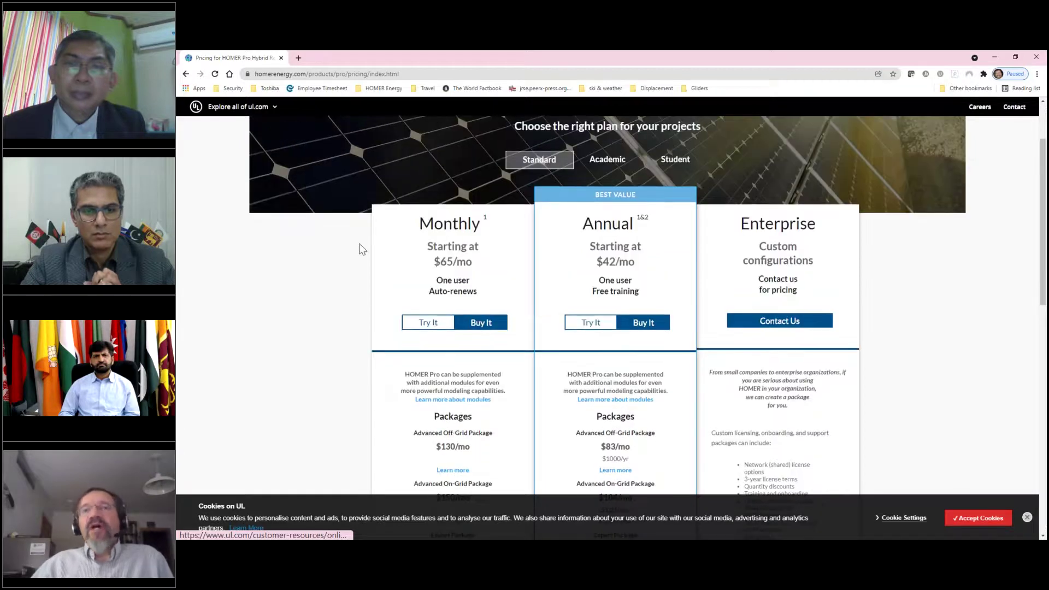
{"action": "scroll", "coordinate": [358, 244], "scroll_direction": "down", "scroll_amount": 1}
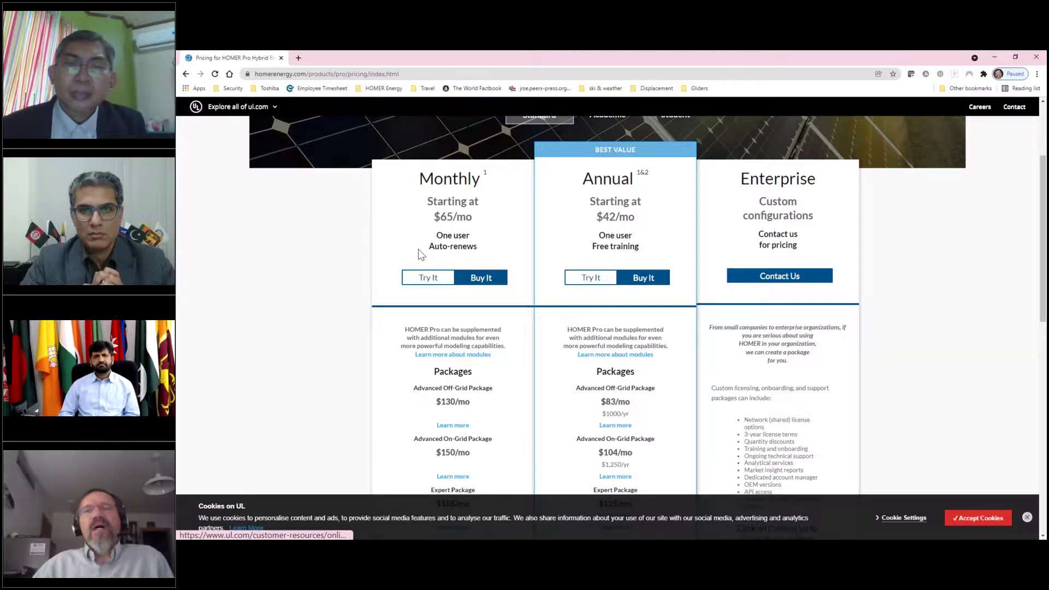
{"action": "scroll", "coordinate": [417, 253], "scroll_direction": "down", "scroll_amount": 1}
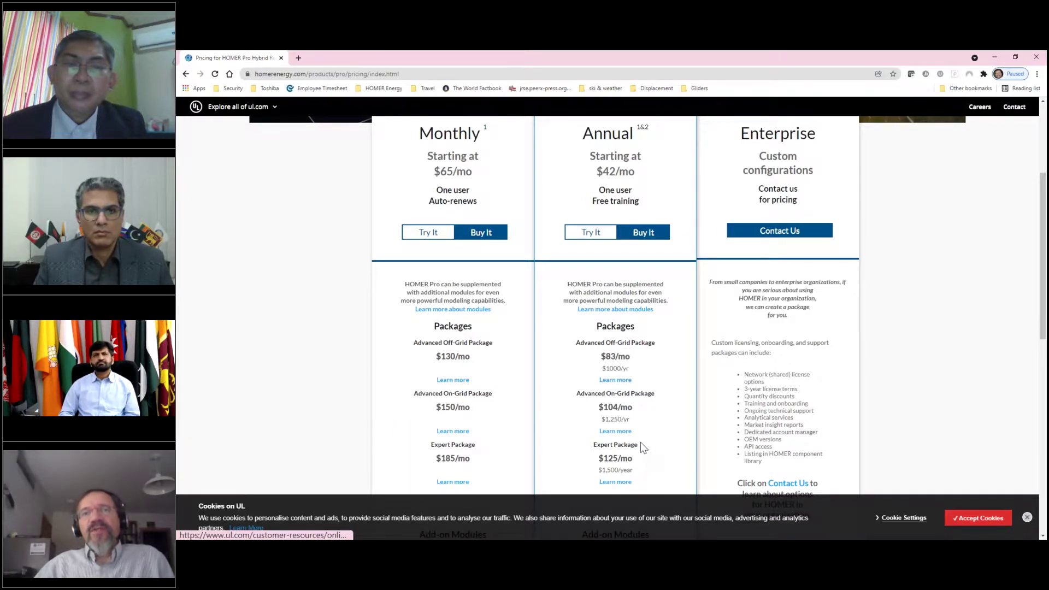
{"action": "scroll", "coordinate": [641, 441], "scroll_direction": "down", "scroll_amount": 1}
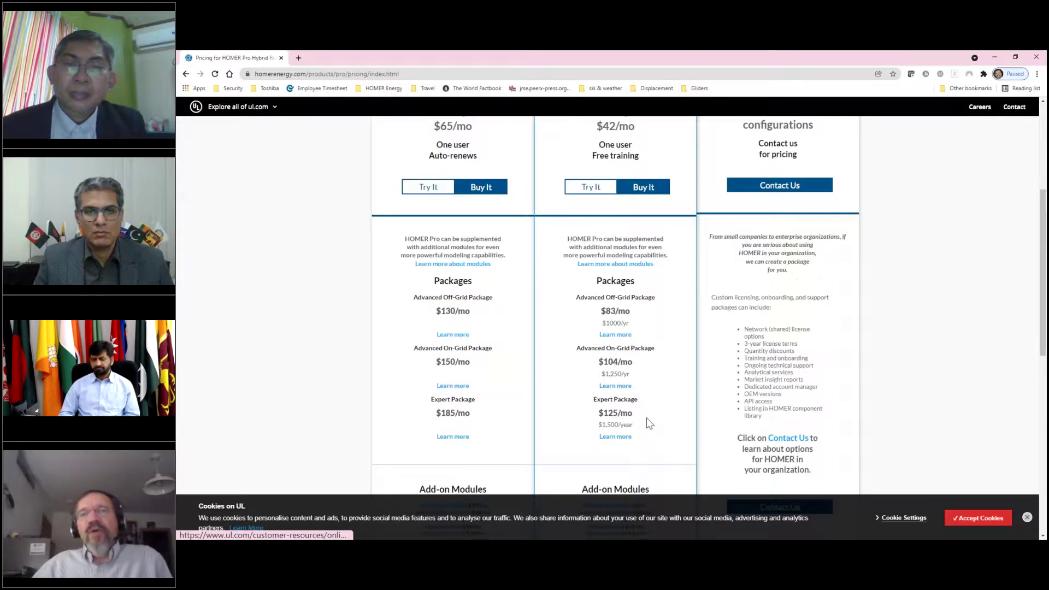
{"action": "scroll", "coordinate": [649, 423], "scroll_direction": "down", "scroll_amount": 3}
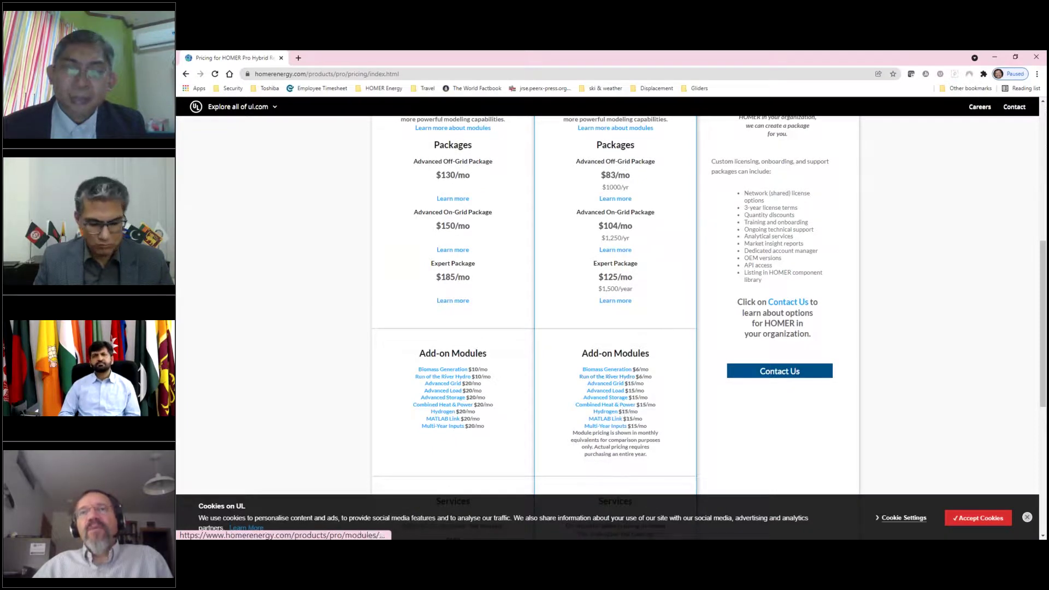
{"action": "scroll", "coordinate": [623, 404], "scroll_direction": "up", "scroll_amount": 3}
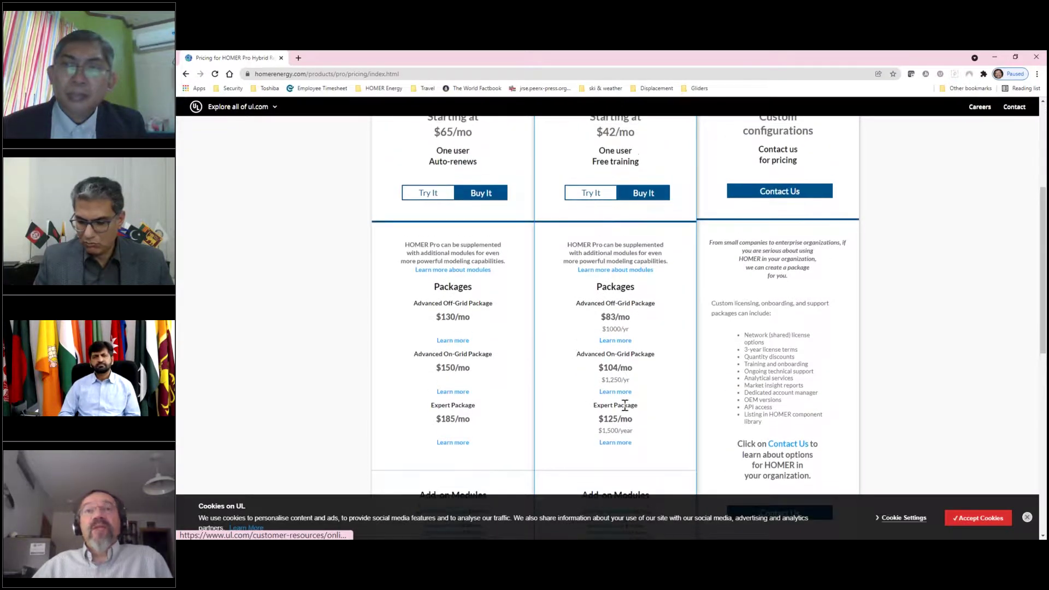
{"action": "scroll", "coordinate": [625, 405], "scroll_direction": "up", "scroll_amount": 2}
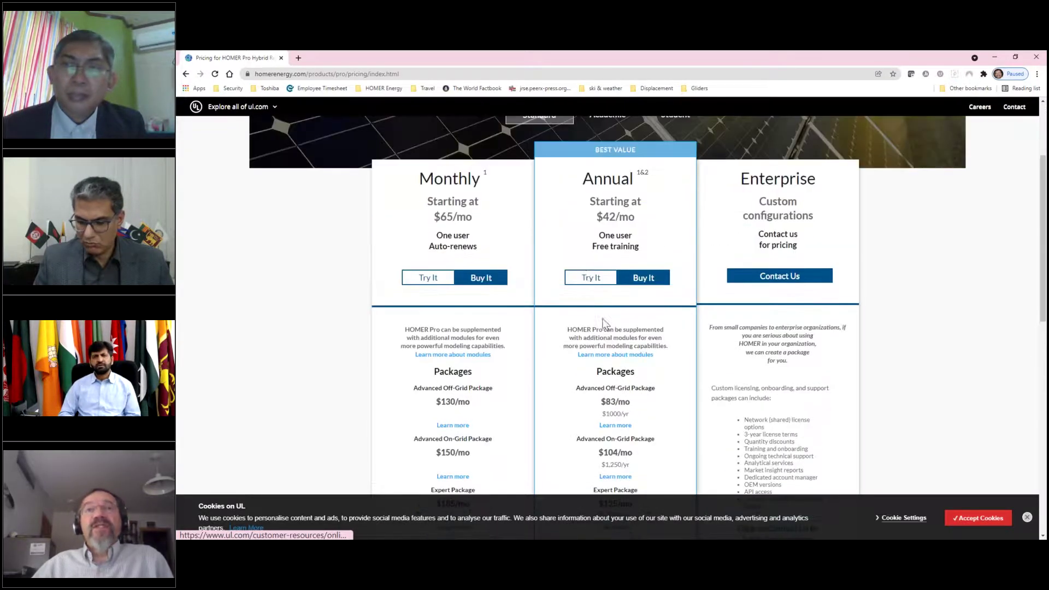
Check the Annual plan's trial option, return to the pricing page, and examine what the Advanced Off-Grid Package includes
{"action": "left_click", "coordinate": [591, 279]}
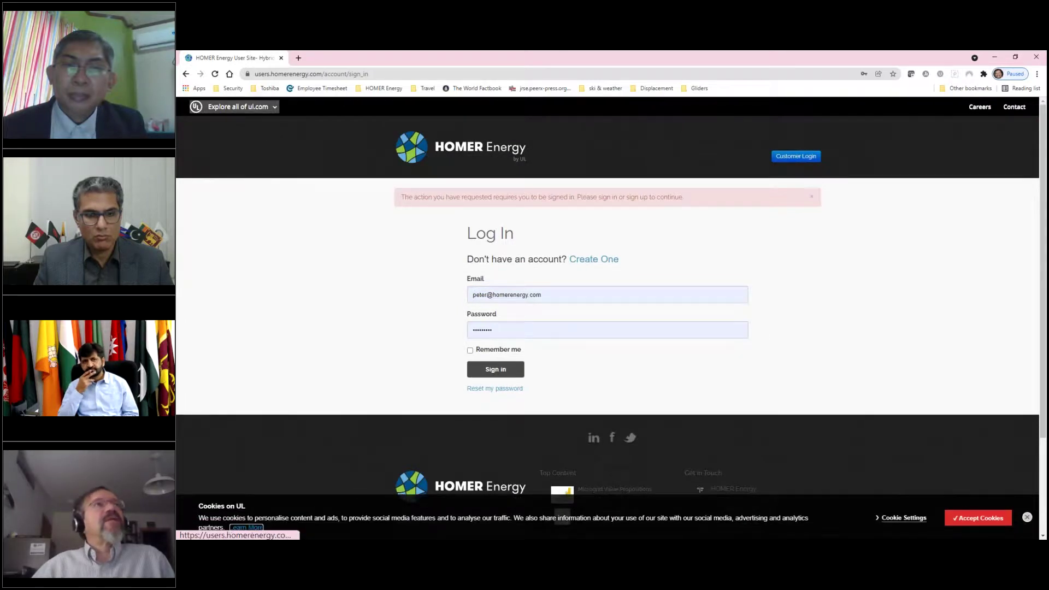
{"action": "left_click", "coordinate": [186, 74]}
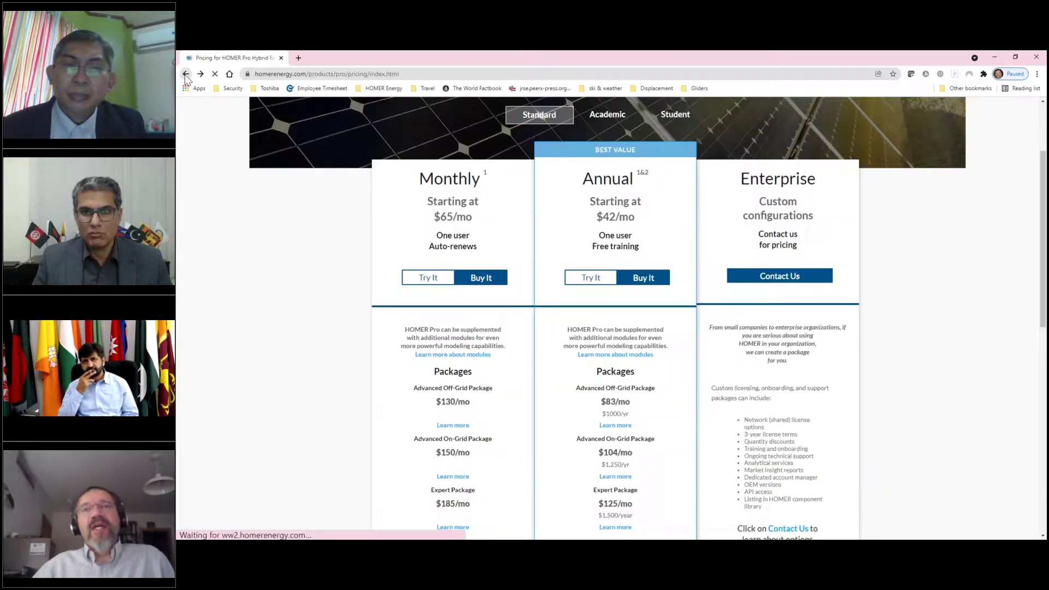
{"action": "scroll", "coordinate": [589, 315], "scroll_direction": "down", "scroll_amount": 1}
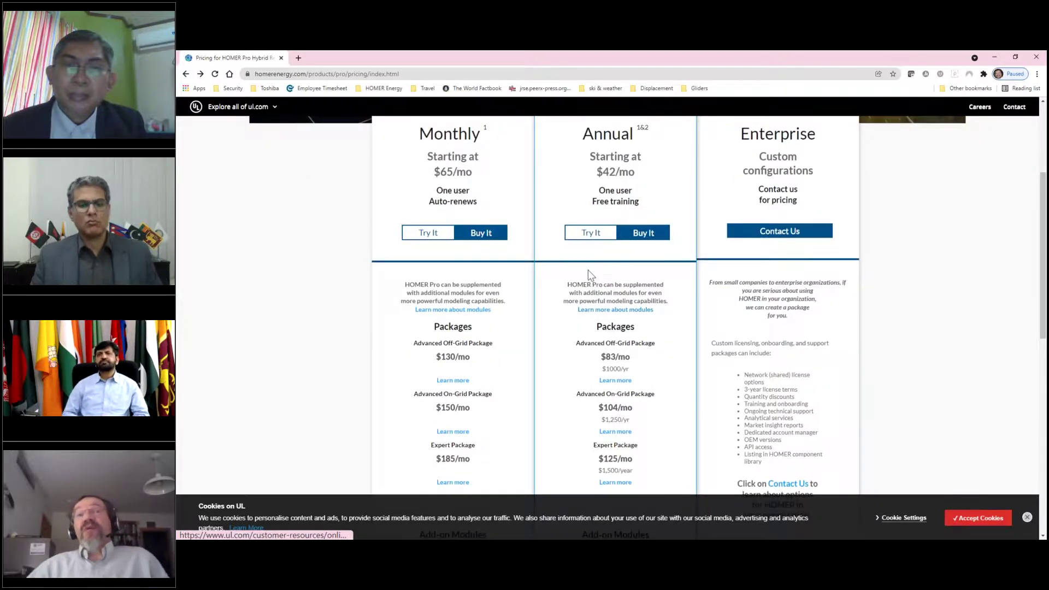
{"action": "scroll", "coordinate": [517, 274], "scroll_direction": "up", "scroll_amount": 2}
{"action": "scroll", "coordinate": [518, 279], "scroll_direction": "up", "scroll_amount": 1}
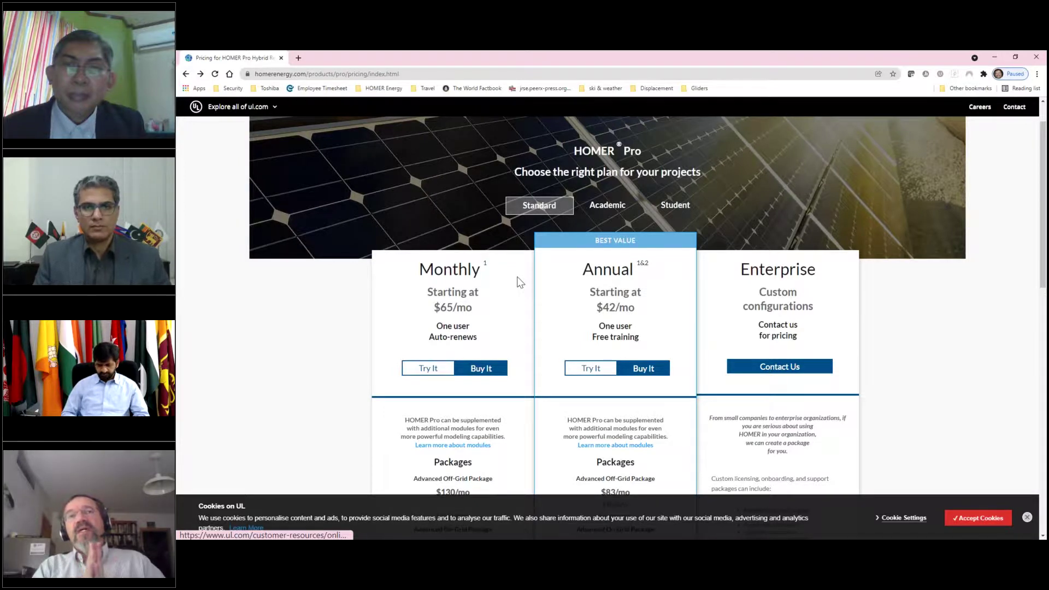
{"action": "scroll", "coordinate": [558, 367], "scroll_direction": "down", "scroll_amount": 5}
{"action": "scroll", "coordinate": [582, 407], "scroll_direction": "down", "scroll_amount": 1}
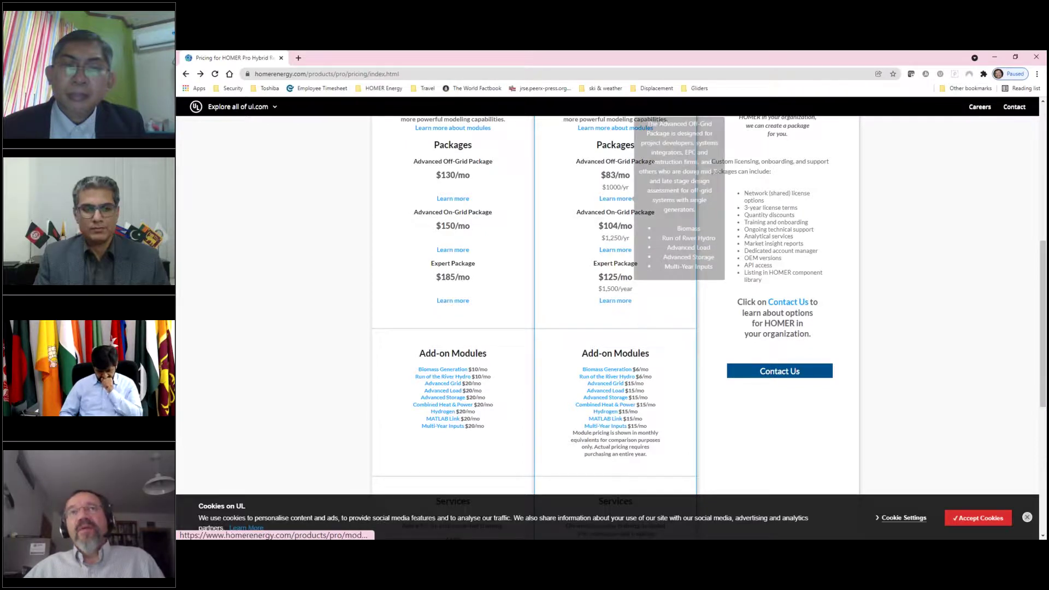
{"action": "mouse_move", "coordinate": [616, 204]}
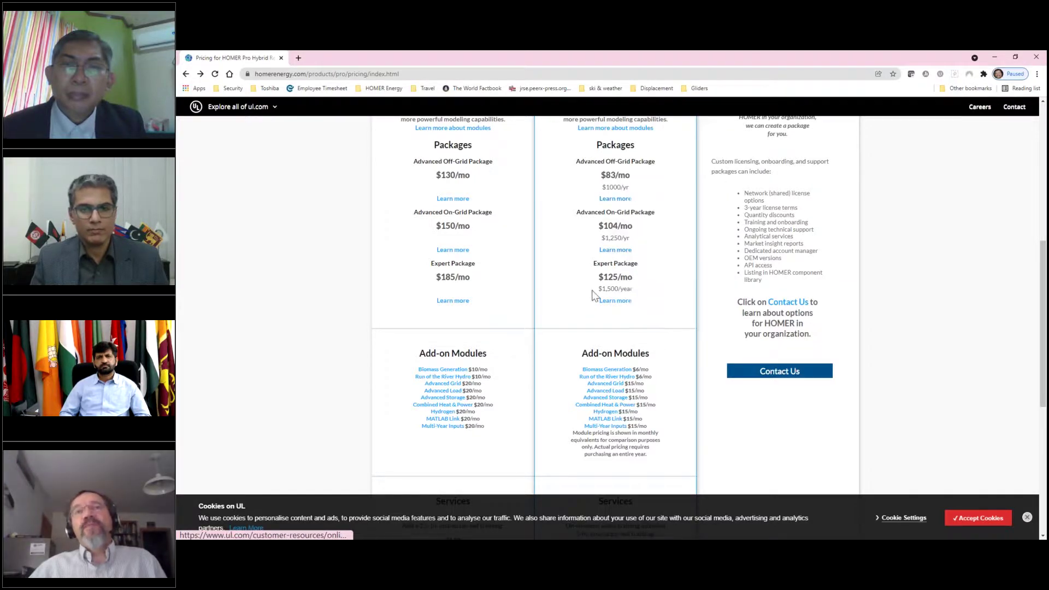
{"action": "scroll", "coordinate": [570, 294], "scroll_direction": "up", "scroll_amount": 1}
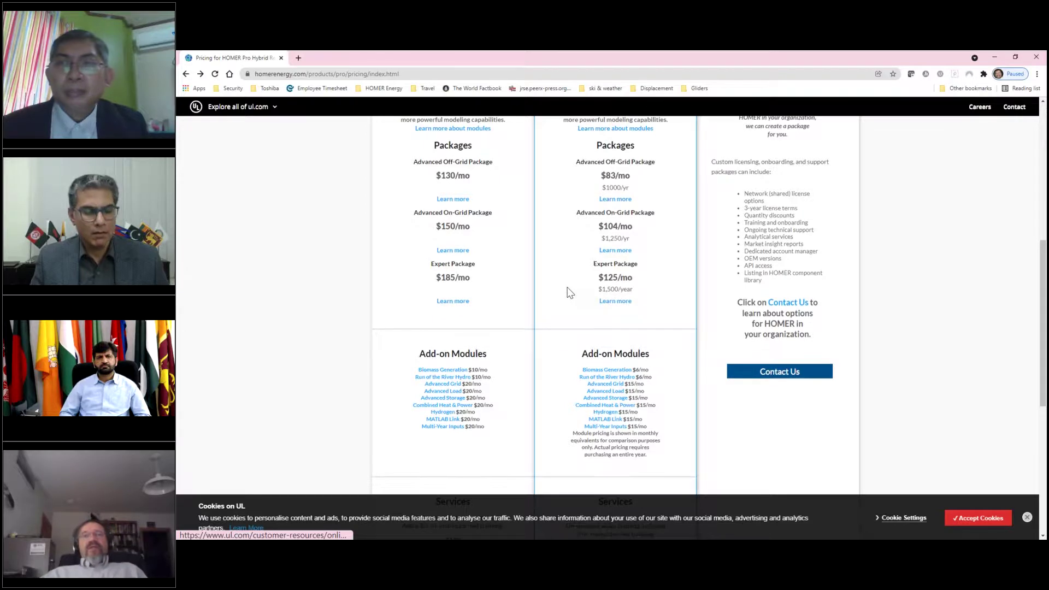
{"action": "scroll", "coordinate": [570, 294], "scroll_direction": "up", "scroll_amount": 2}
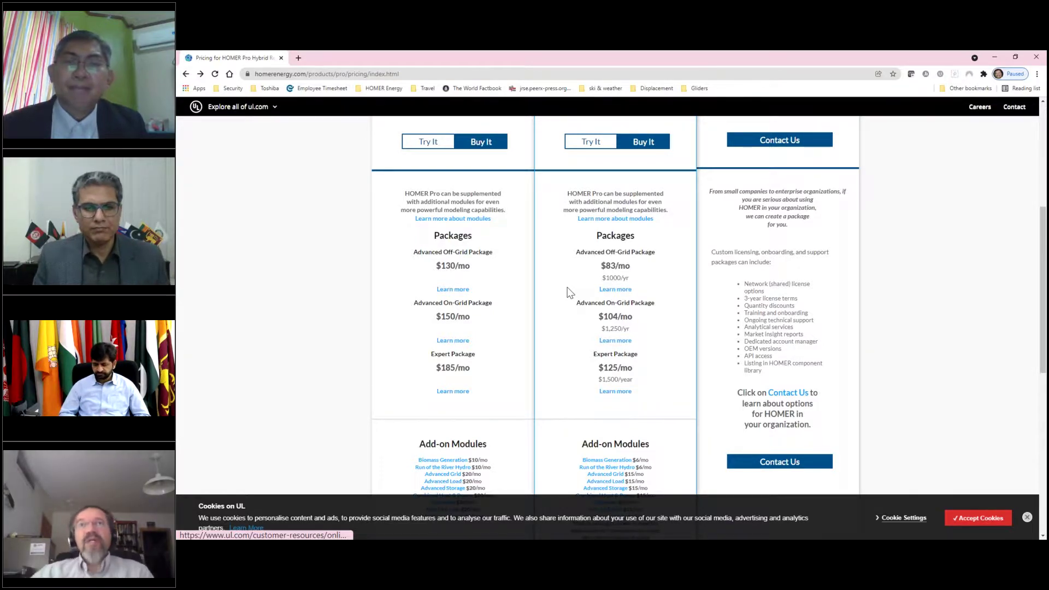
Start buying the Annual plan and try to sign in with the prefilled account credentials
{"action": "left_click", "coordinate": [658, 142]}
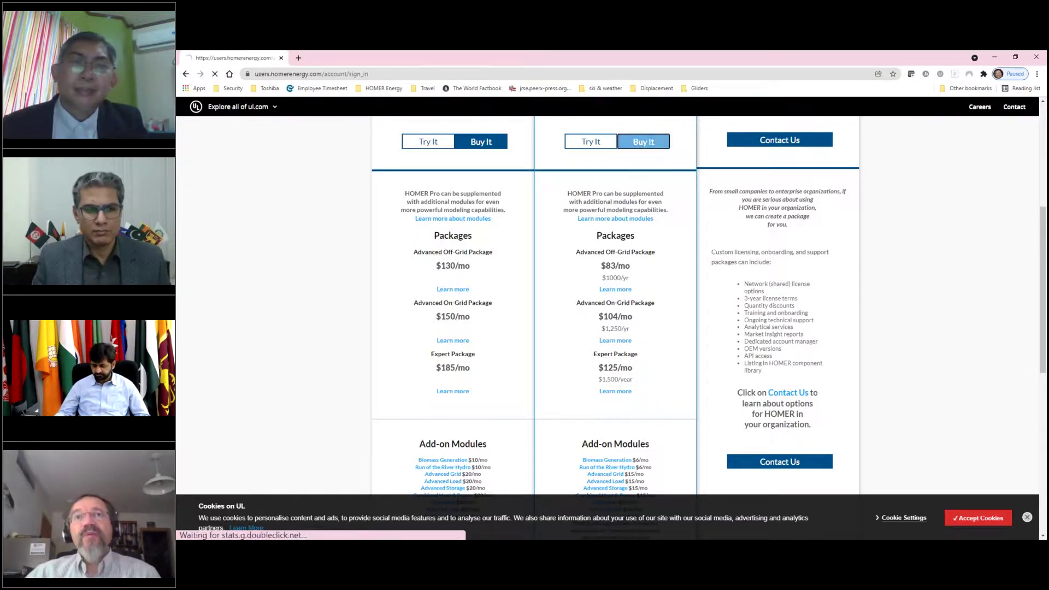
{"action": "left_click", "coordinate": [495, 371]}
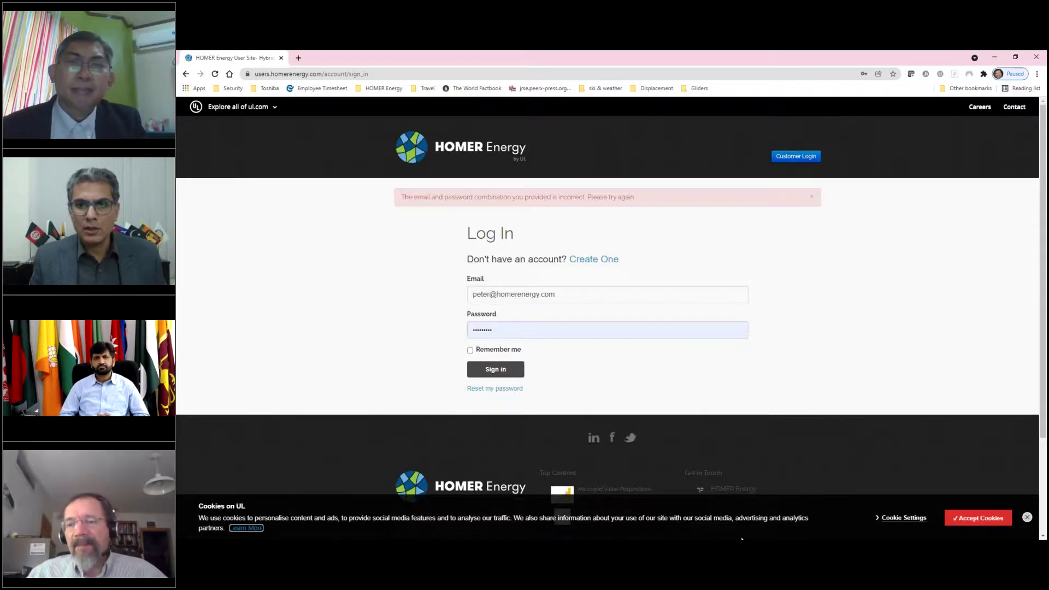
{"action": "left_click", "coordinate": [742, 540]}
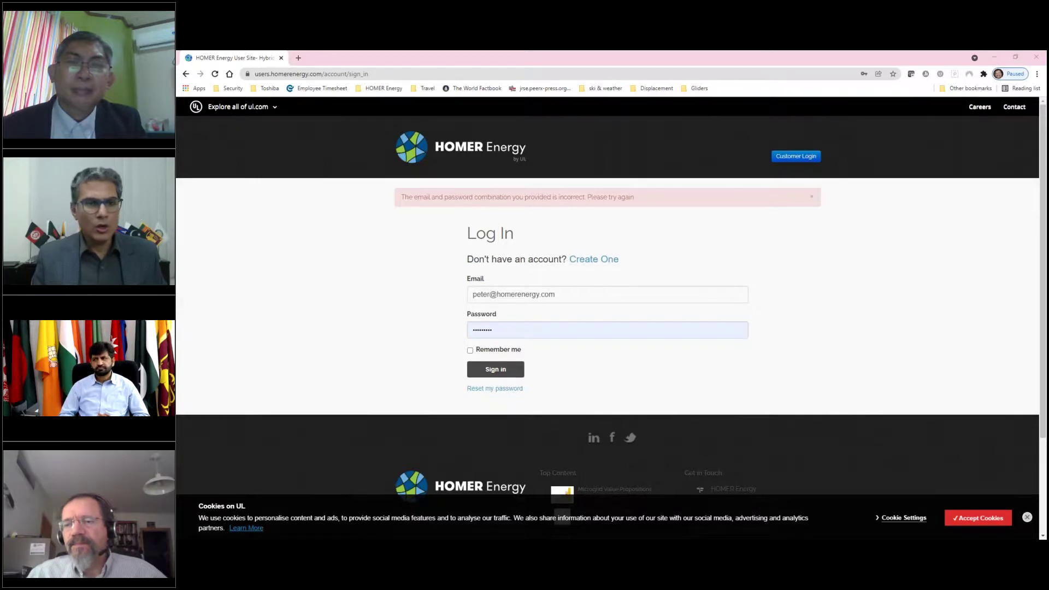